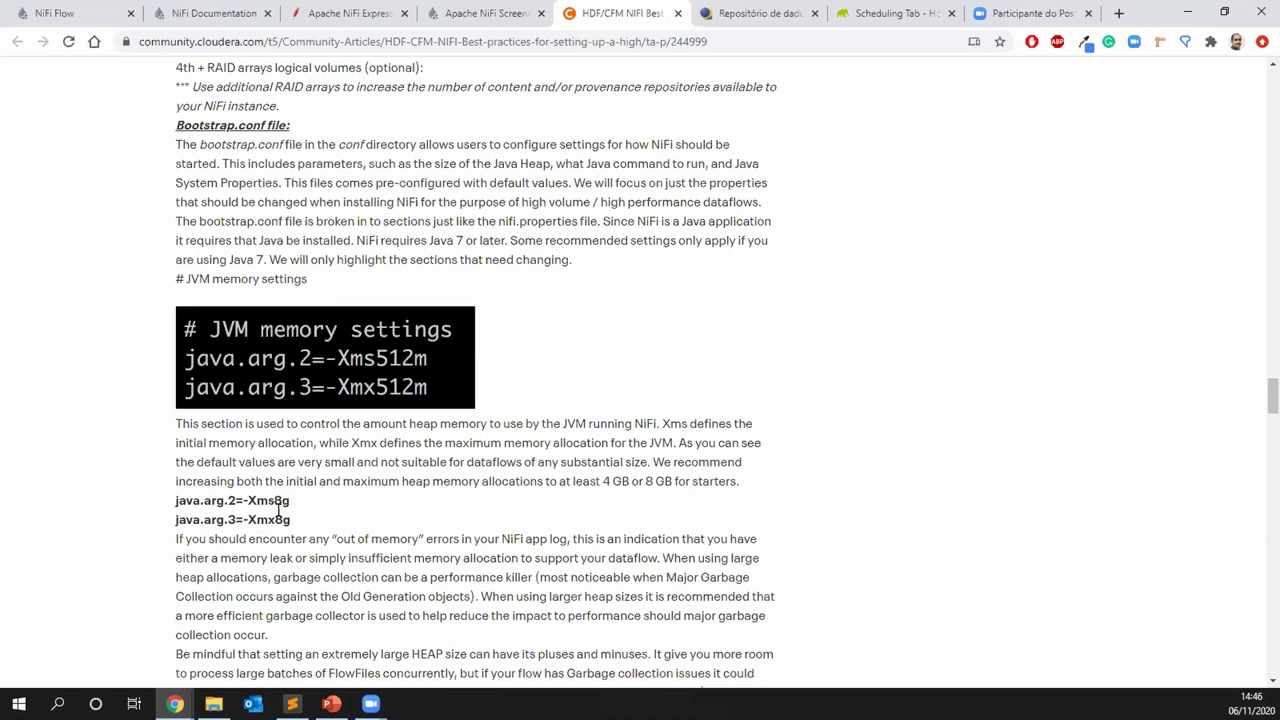
Switch to the NiFi flow, reposition the GetHTTP processor slightly, and set its run schedule to 60 sec
left_click(85, 14)
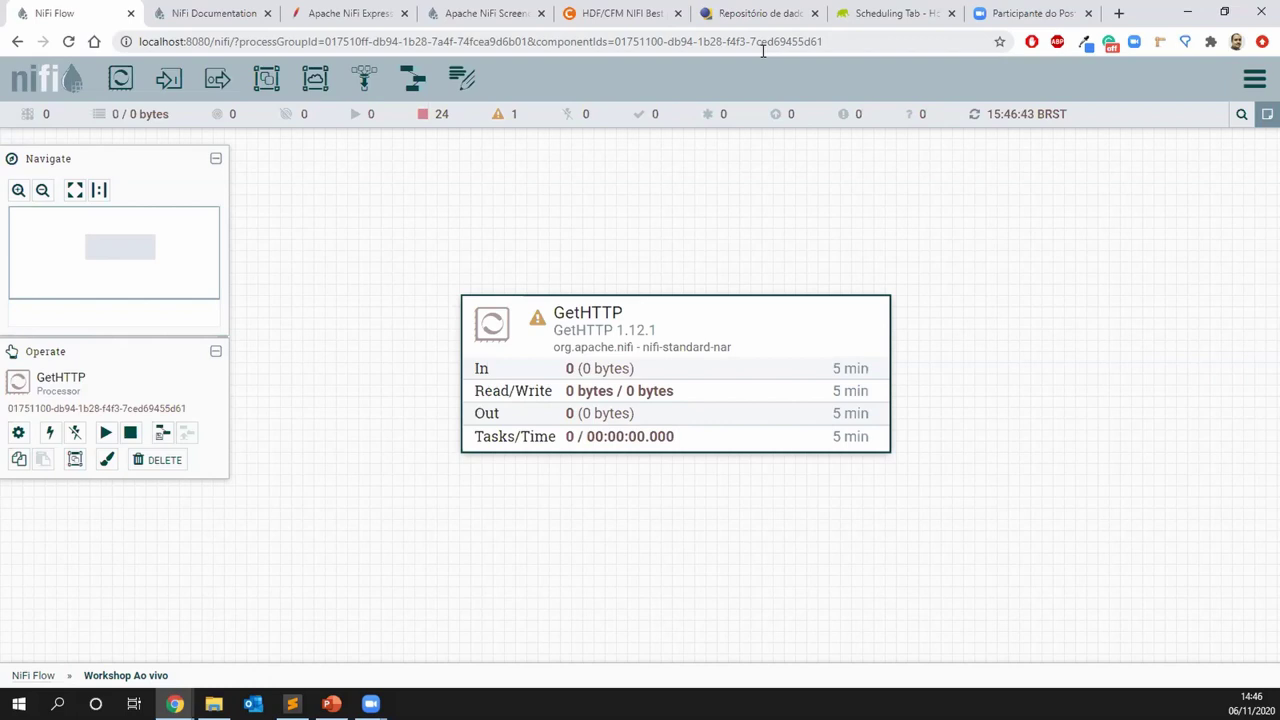
left_click_drag(573, 310, 486, 251)
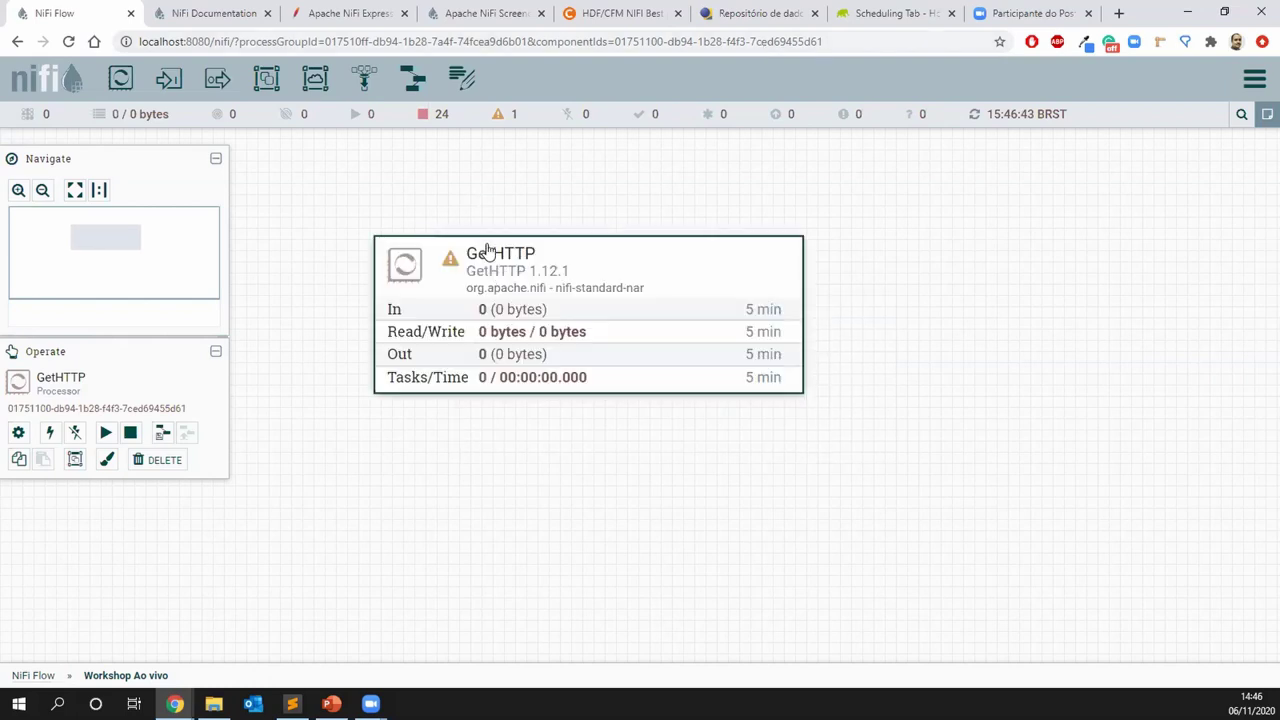
double_click(499, 273)
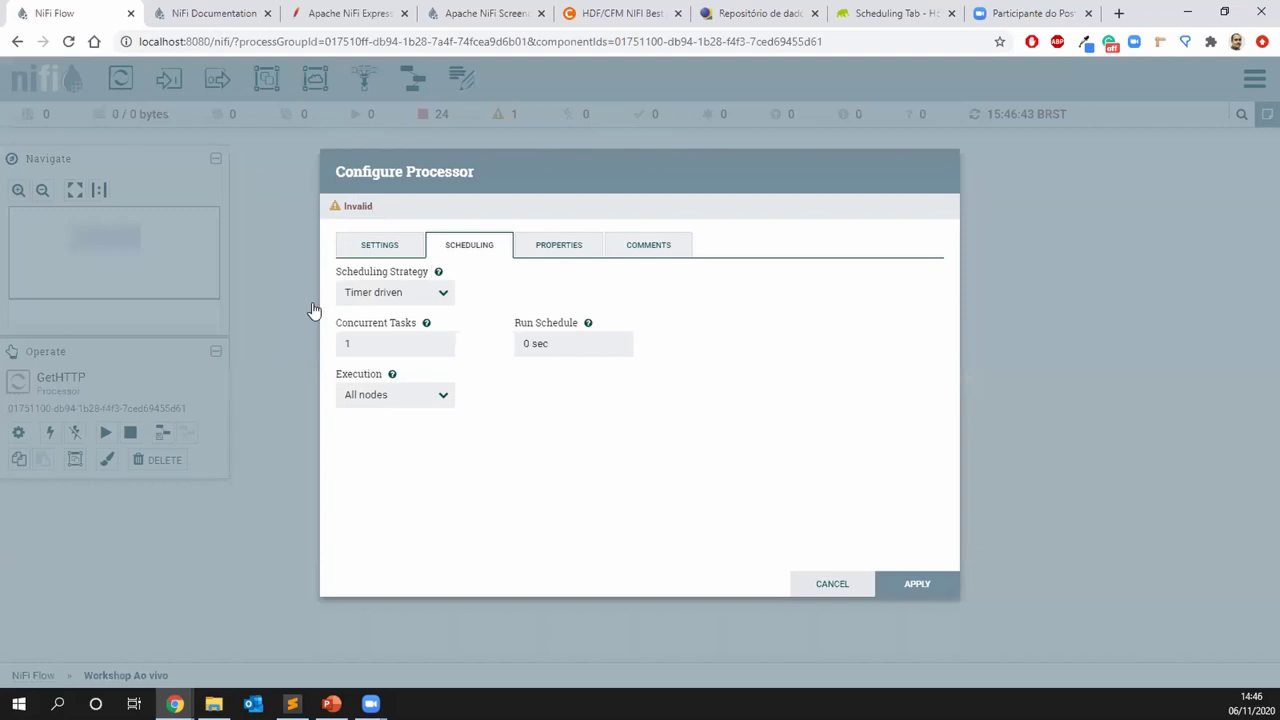
left_click(523, 343)
type("6")
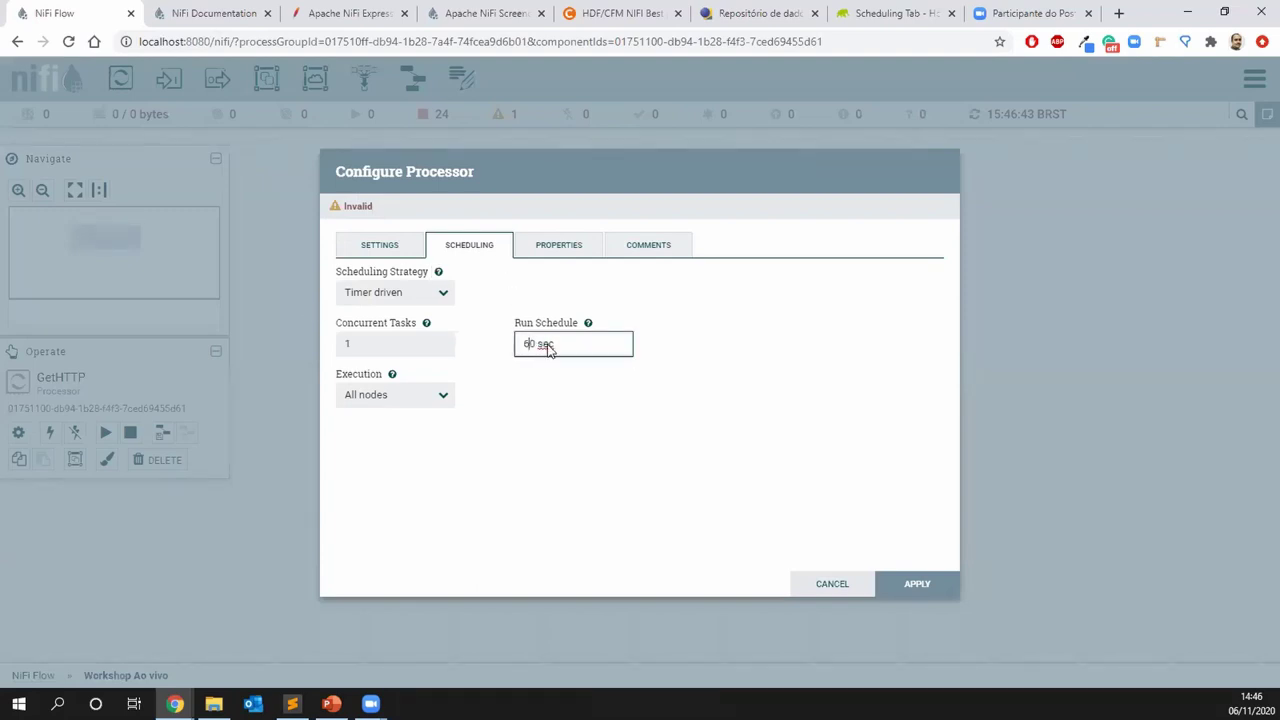
left_click(569, 250)
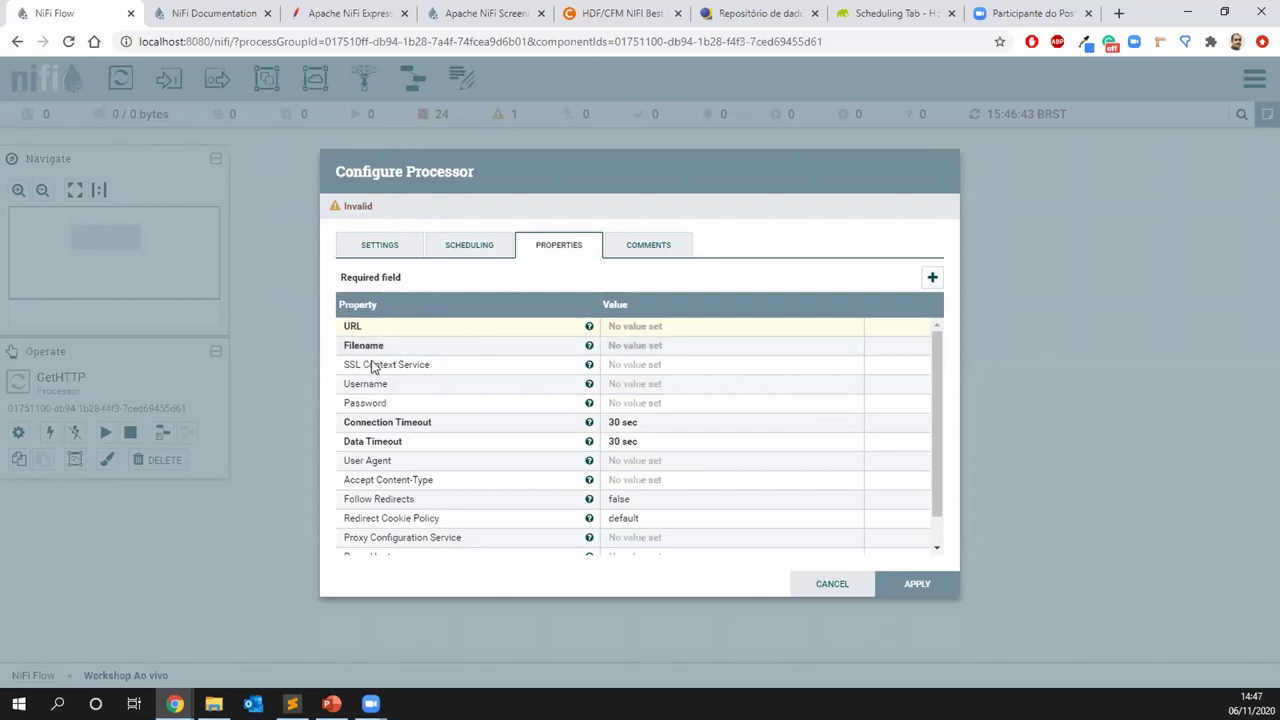
scroll(933, 450, "down", 1)
scroll(771, 363, "up", 1)
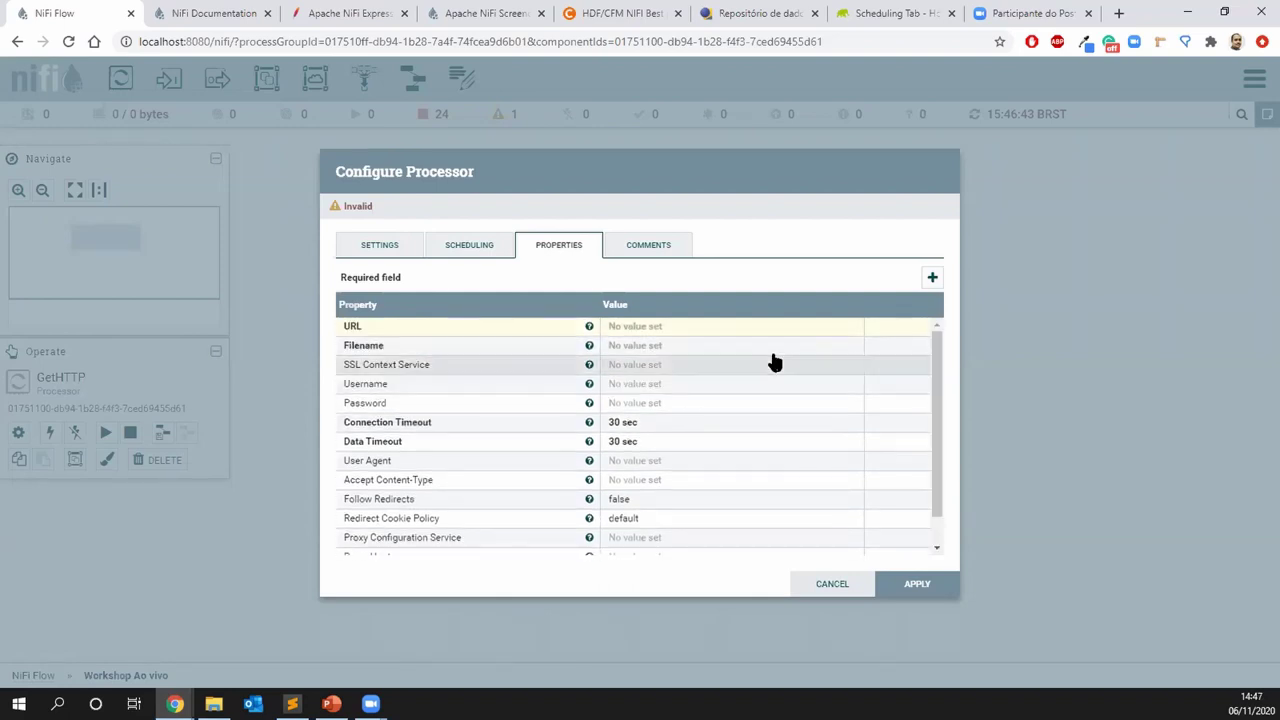
left_click(691, 334)
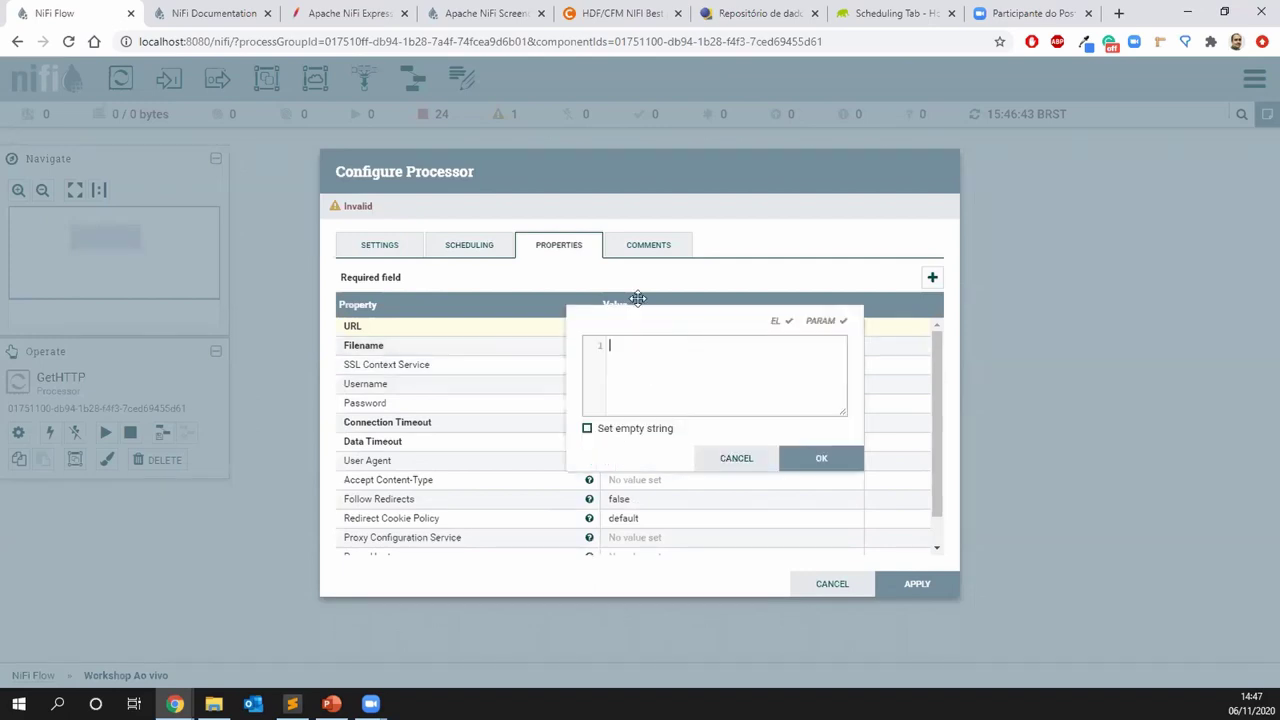
type("http://agencia.tse.jus.br/estatistica/sead/odsele/consulta_cand/consulta_cand_2020.zip")
left_click_drag(765, 409, 640, 405)
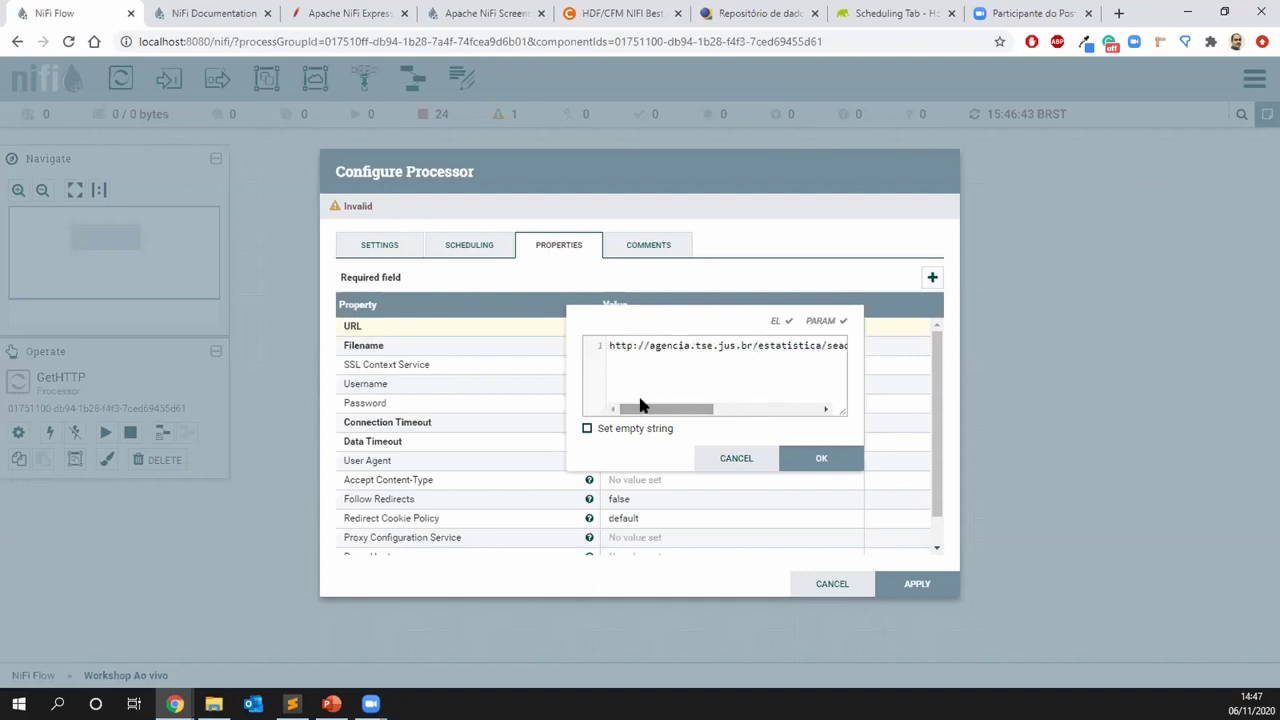
left_click(805, 460)
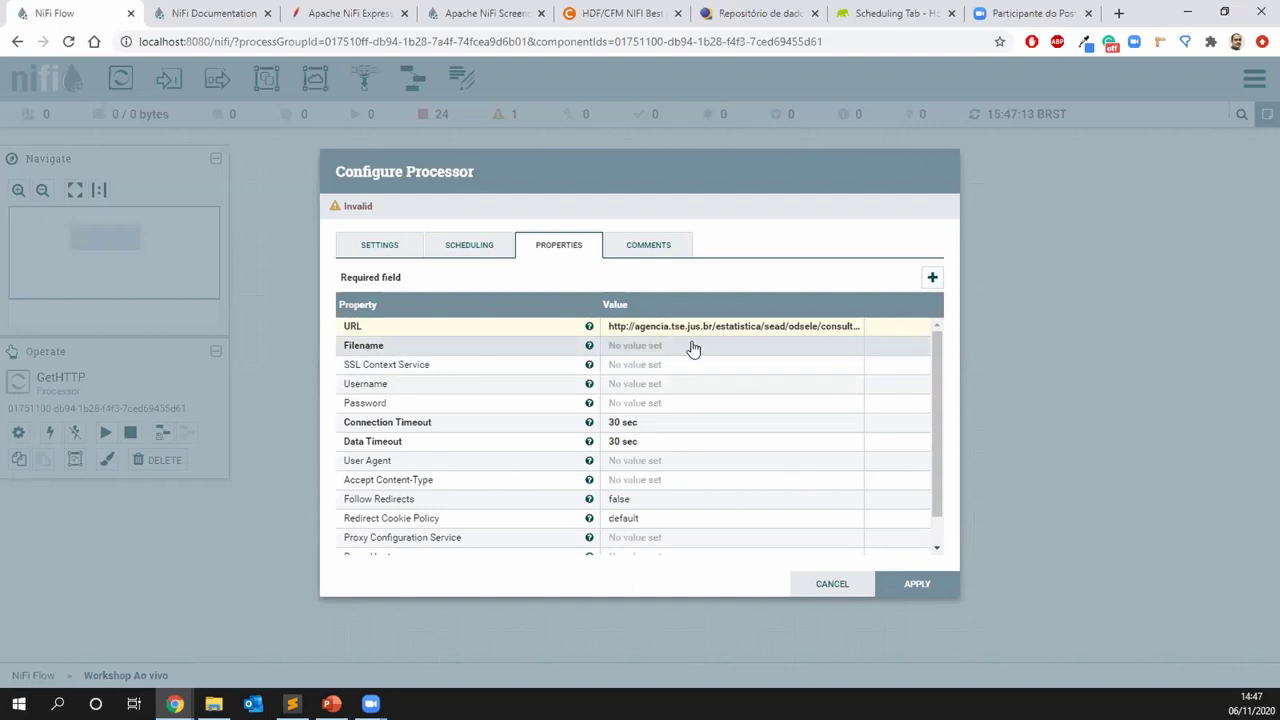
Copy the file name from the end of the URL and set the Filename property to consulta_cand_2020.zip
left_click(728, 333)
left_click_drag(708, 409, 862, 418)
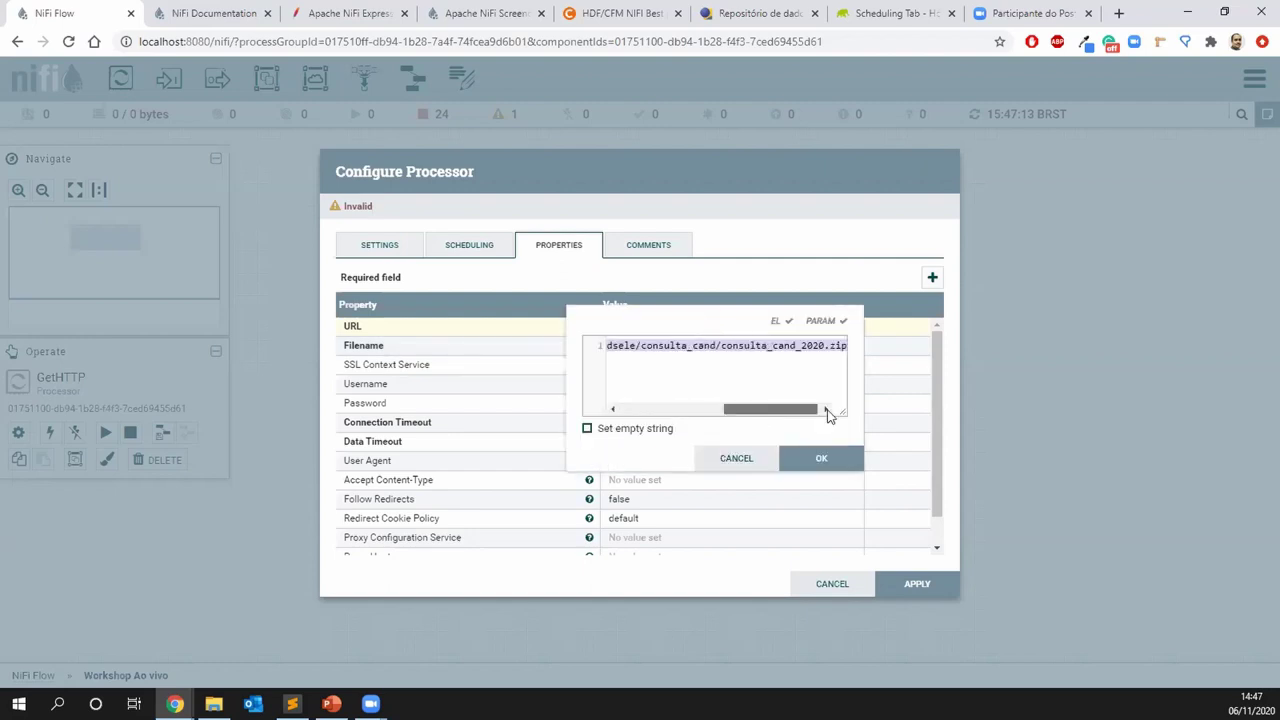
left_click(733, 343)
left_click_drag(718, 345, 843, 346)
key("ctrl+c")
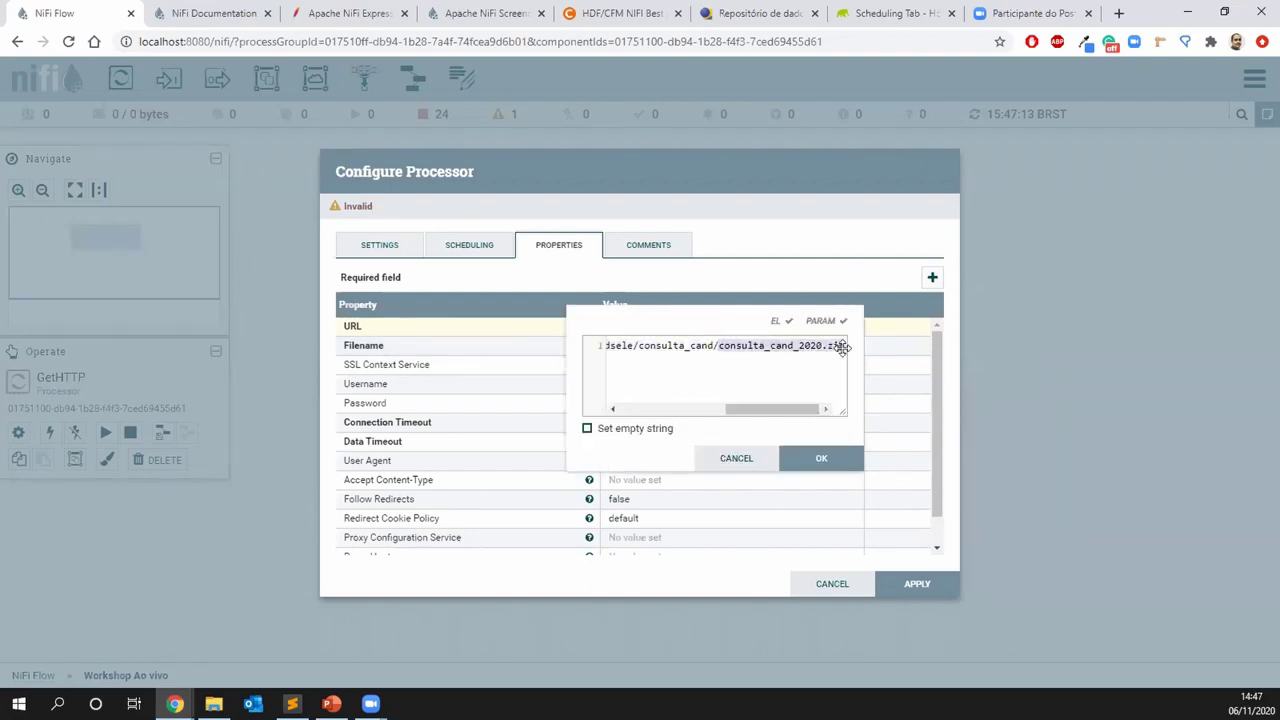
left_click(829, 460)
left_click(694, 346)
key("ctrl+v")
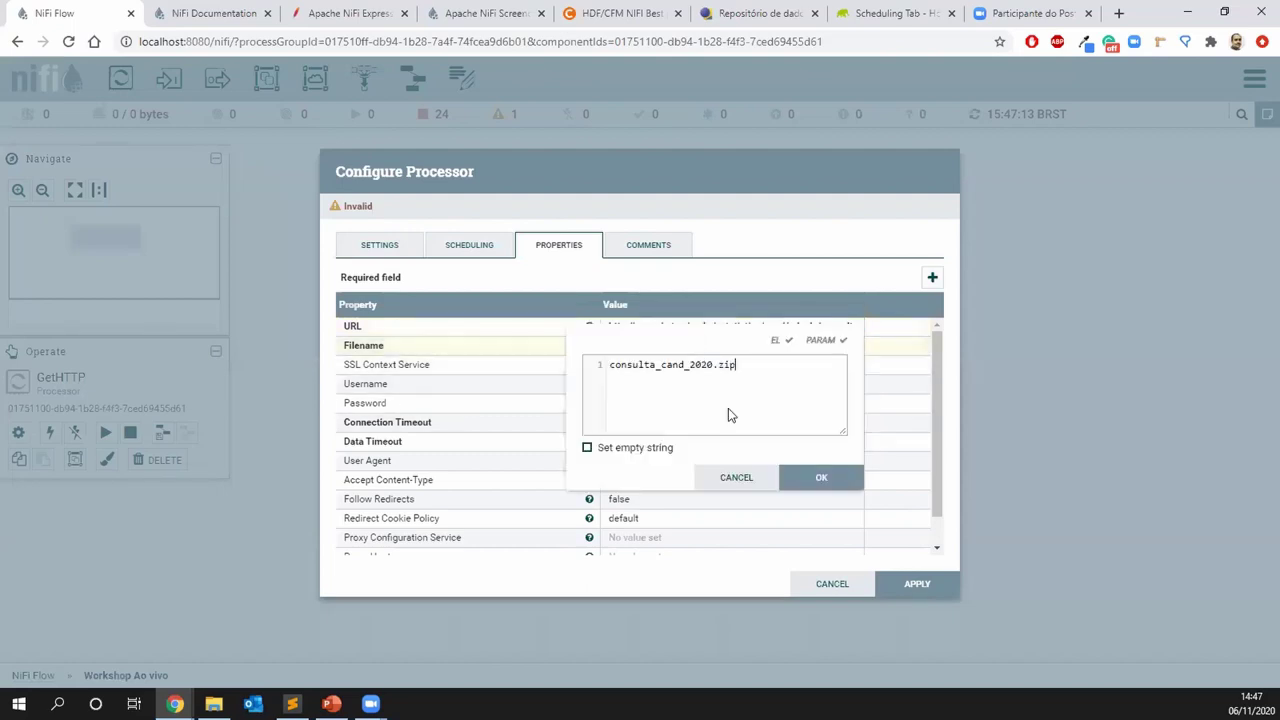
left_click(816, 478)
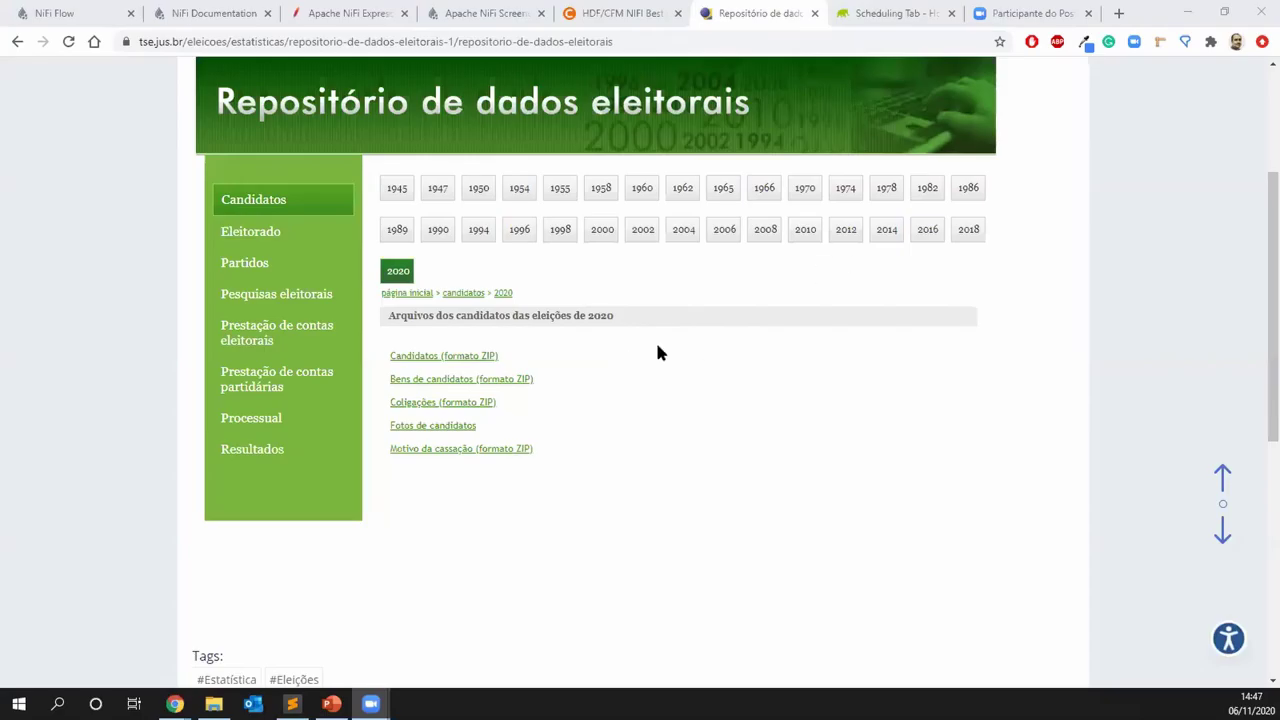
Return from the electoral data repository page to the NiFi flow and apply the GetHTTP processor's configuration
left_click(687, 282)
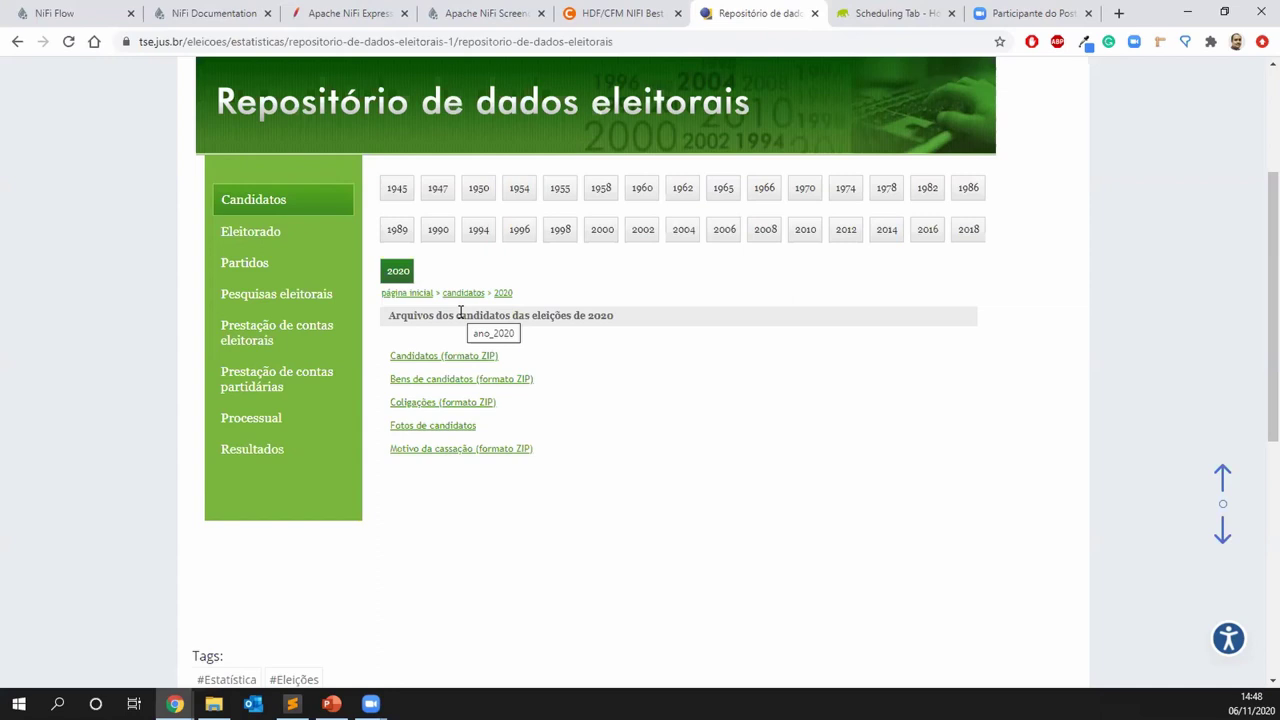
left_click(82, 18)
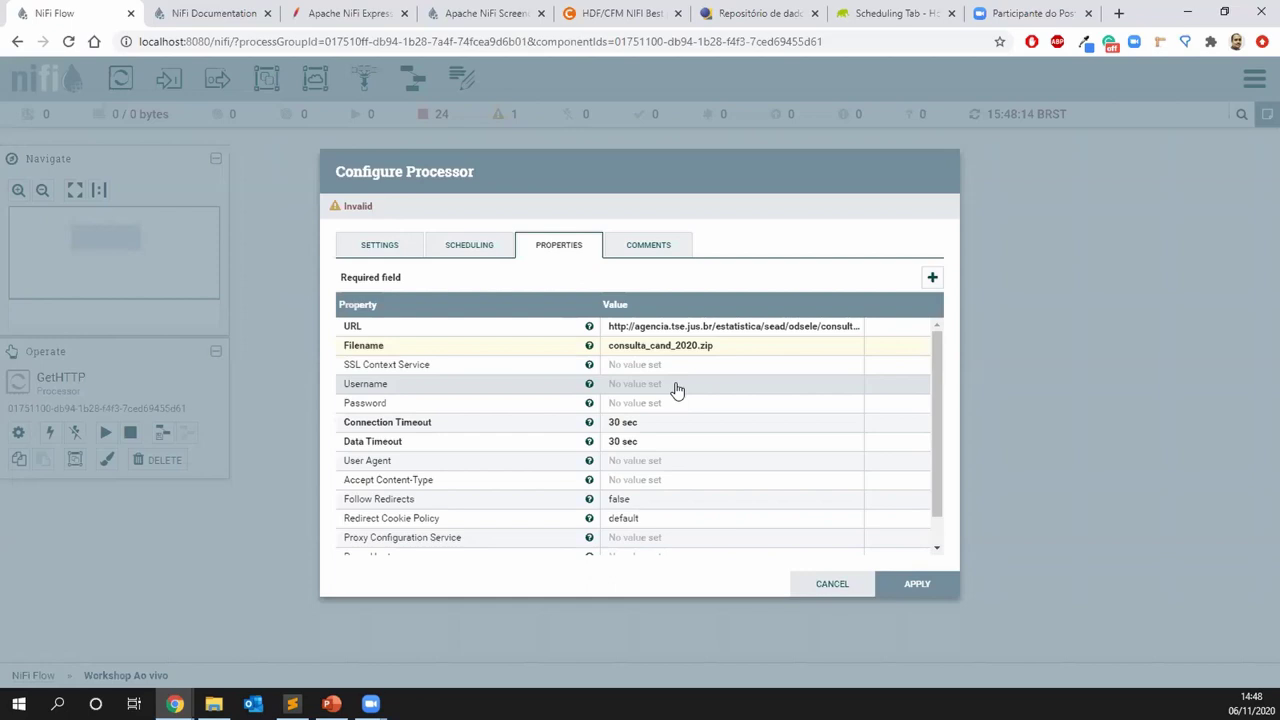
mouse_move(939, 395)
left_mouse_down()
mouse_move(936, 445)
mouse_move(937, 390)
left_mouse_up()
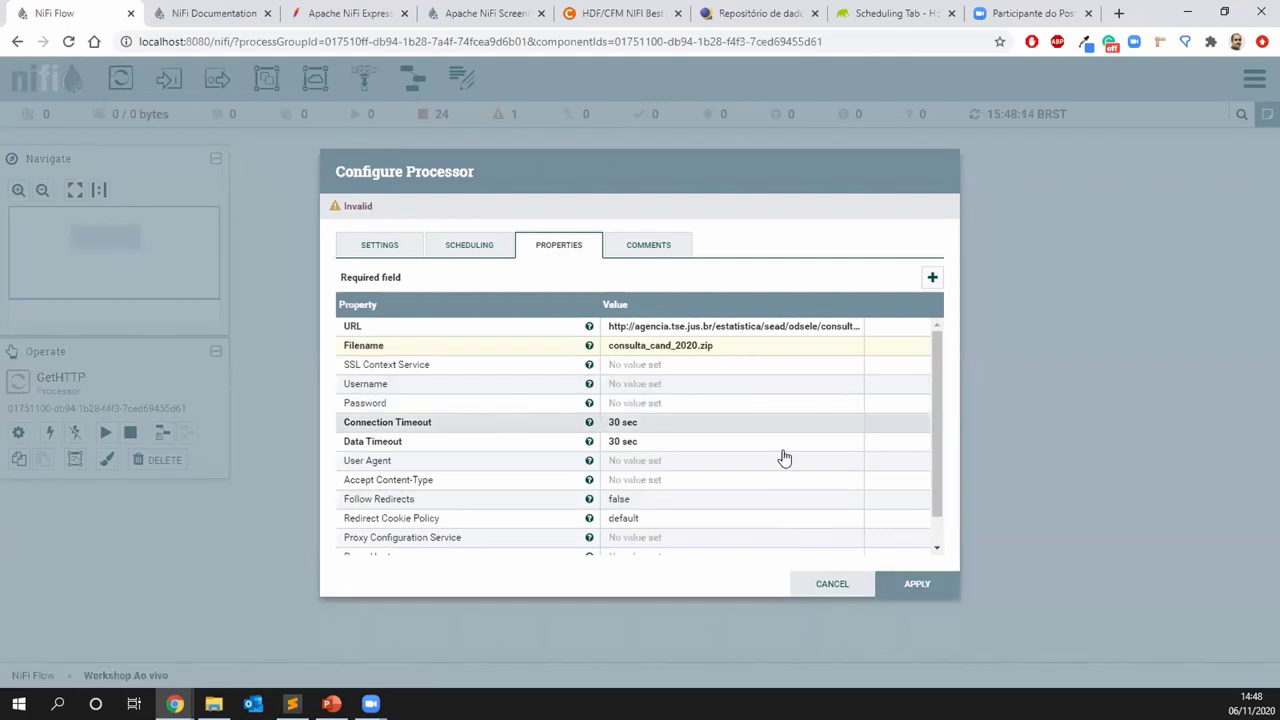
left_click(898, 584)
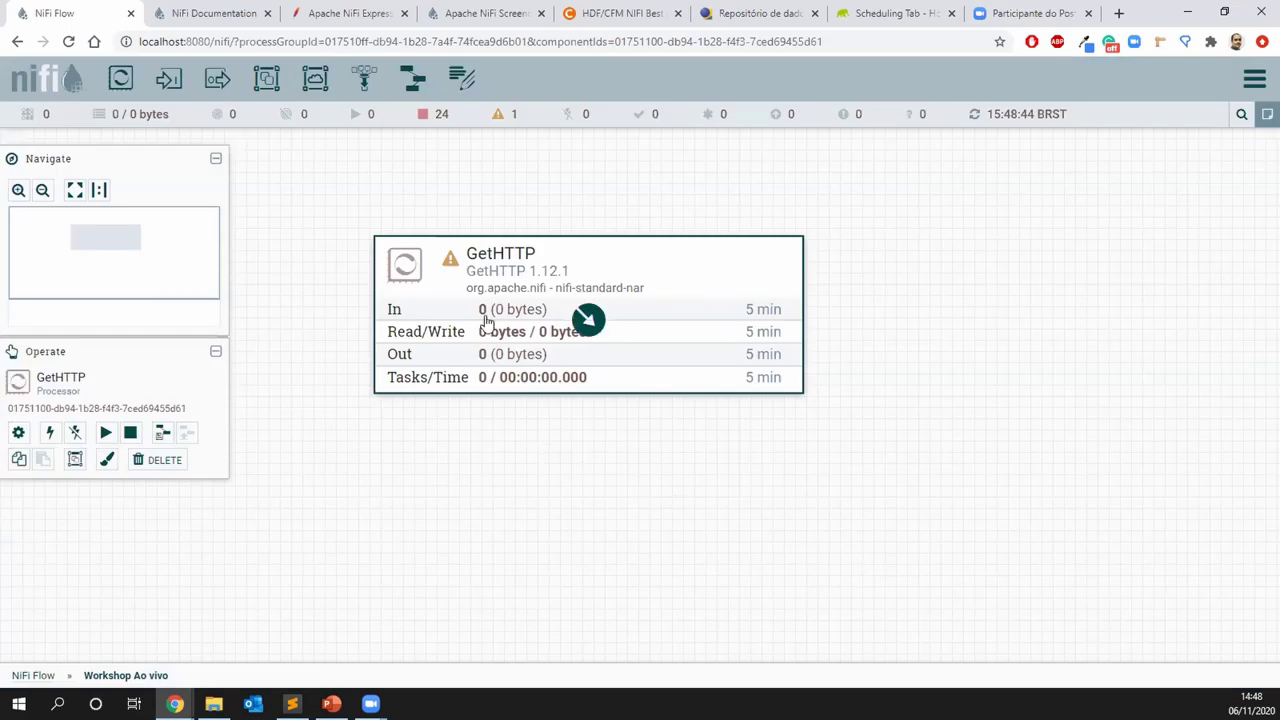
Add a PutFile processor to the right of GetHTTP, filtering the types by "file" and reviewing the PutFTP, PutHDFS and PutSFTP descriptions
mouse_move(452, 272)
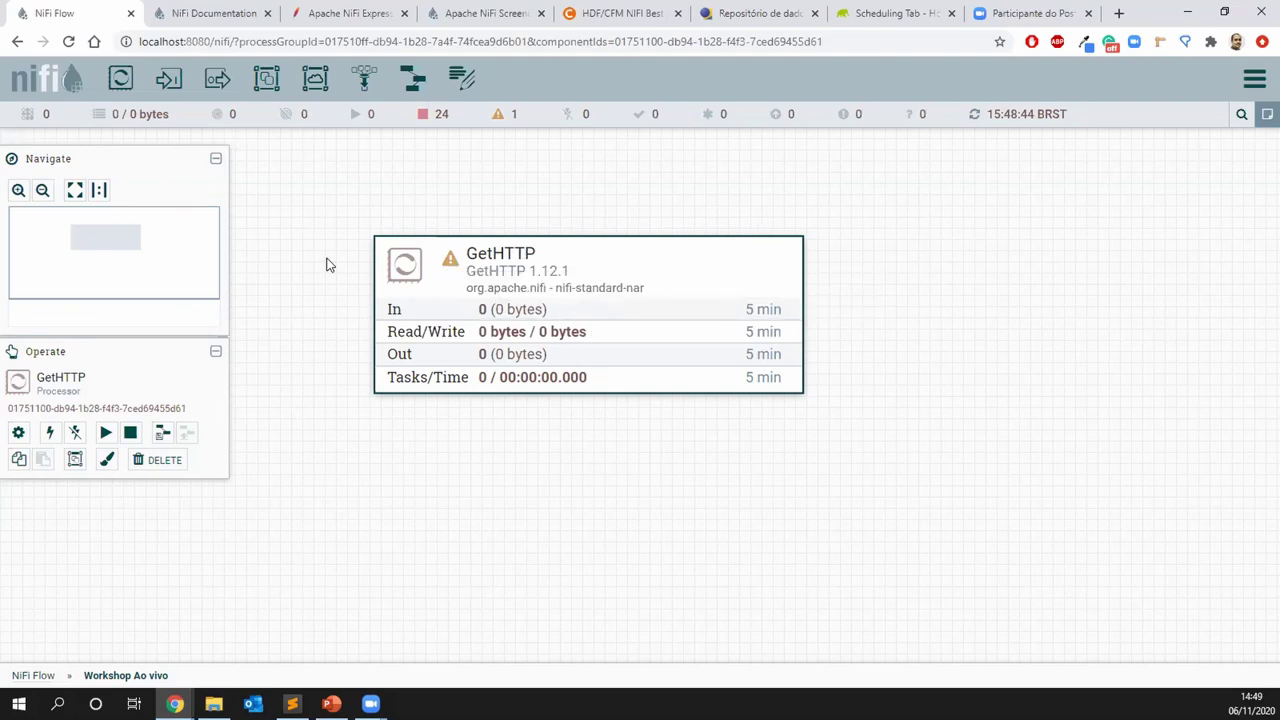
left_click_drag(420, 208, 297, 200)
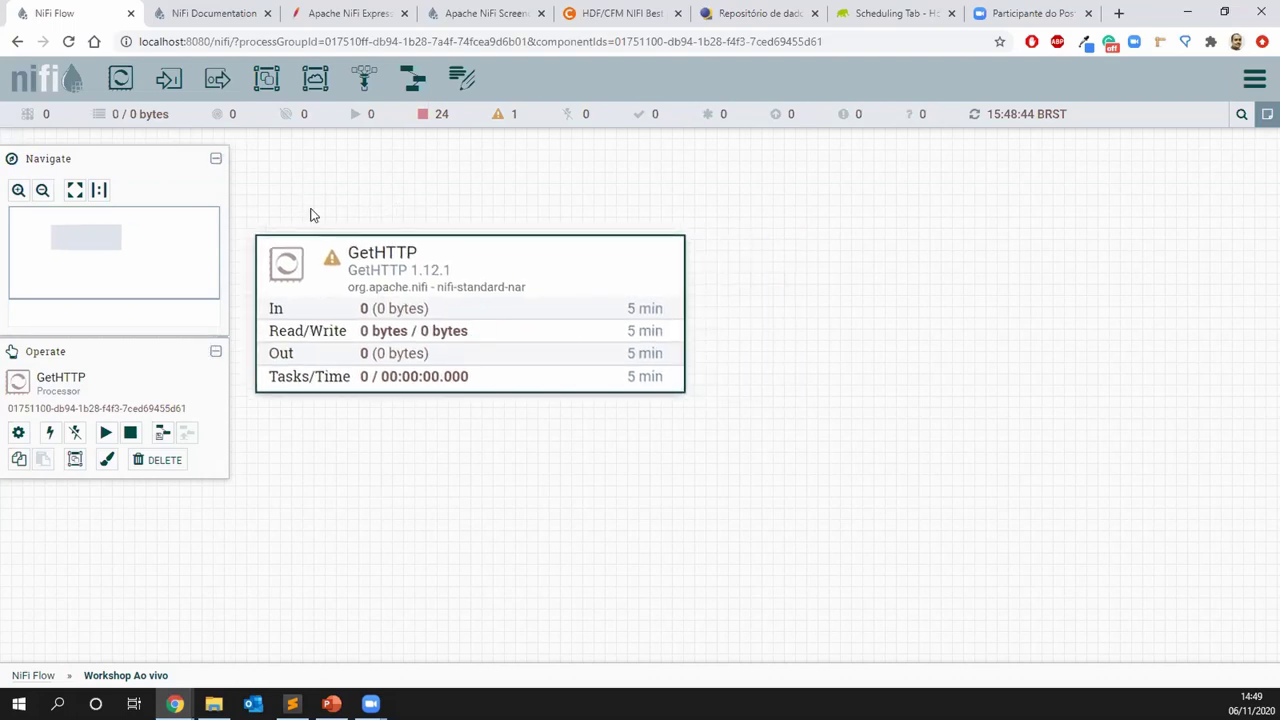
left_click_drag(121, 78, 802, 282)
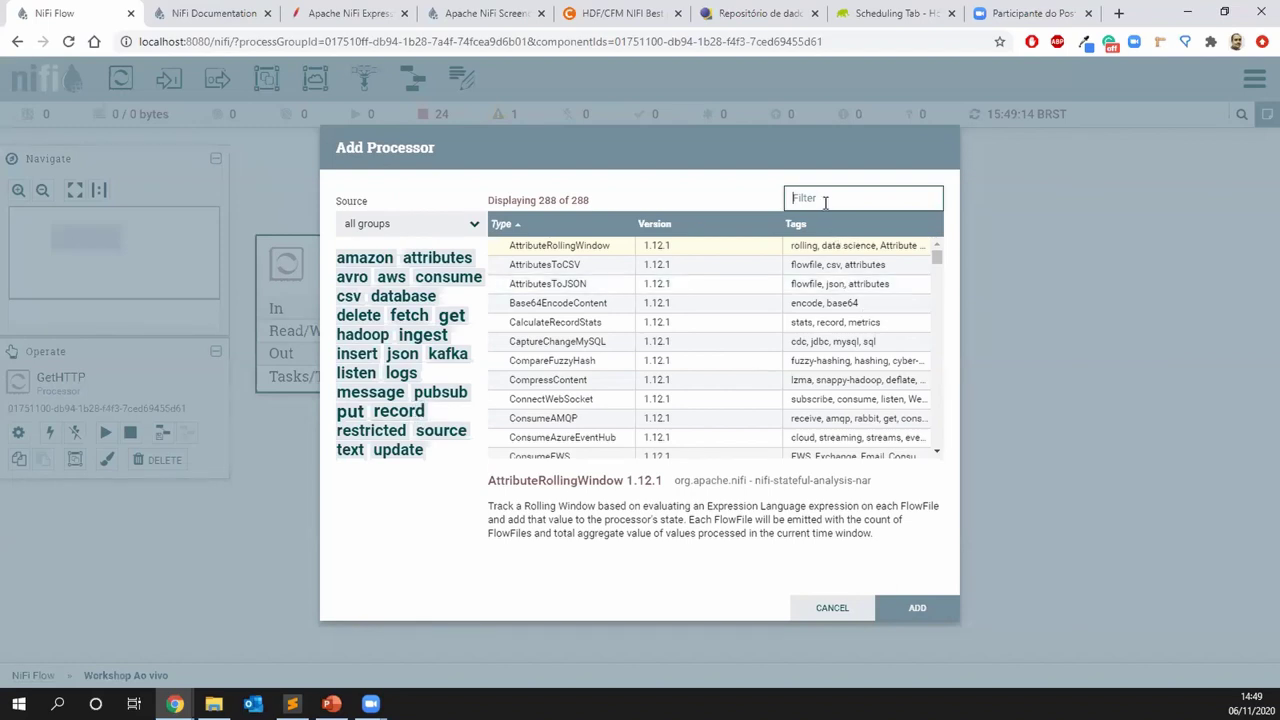
type("file")
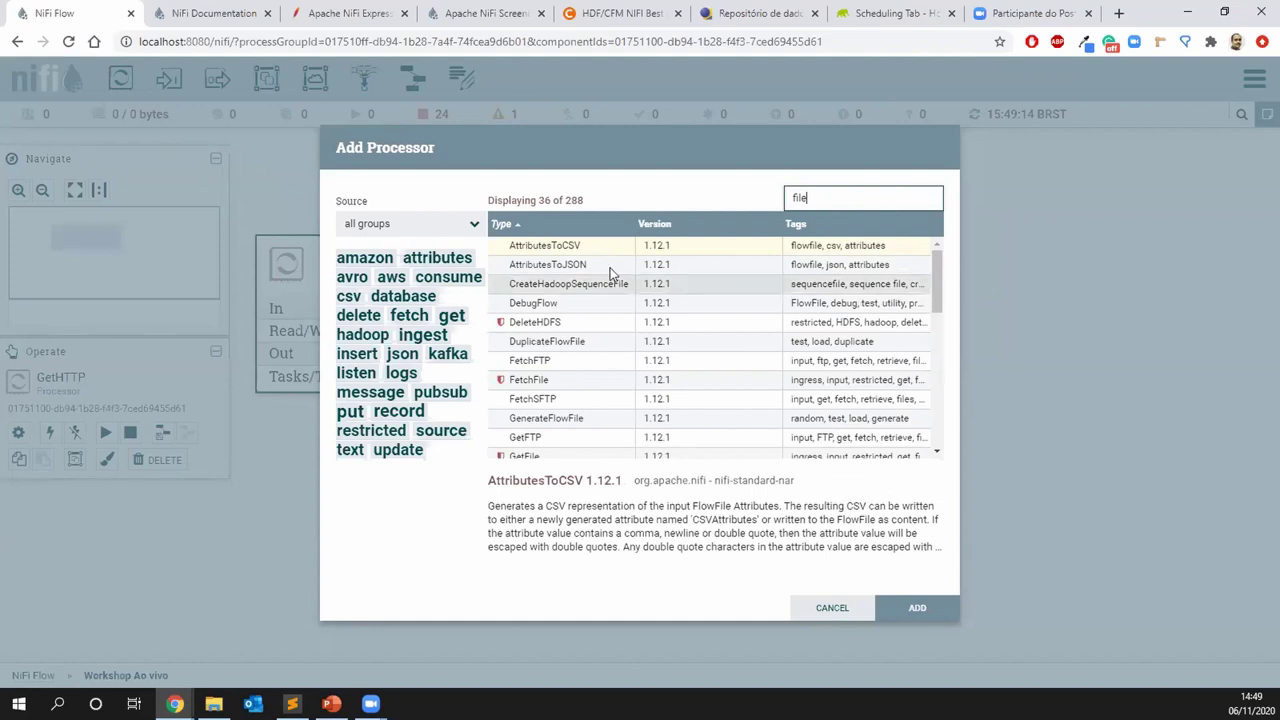
left_click_drag(937, 275, 941, 370)
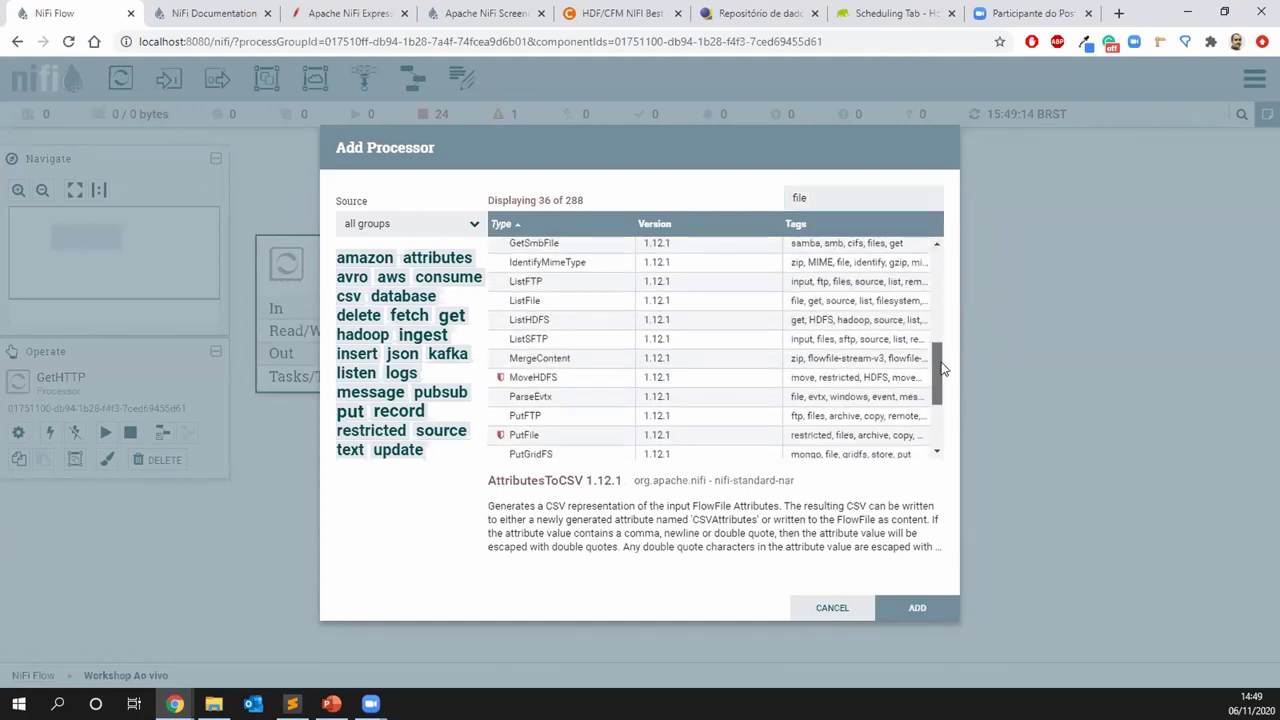
left_click(557, 427)
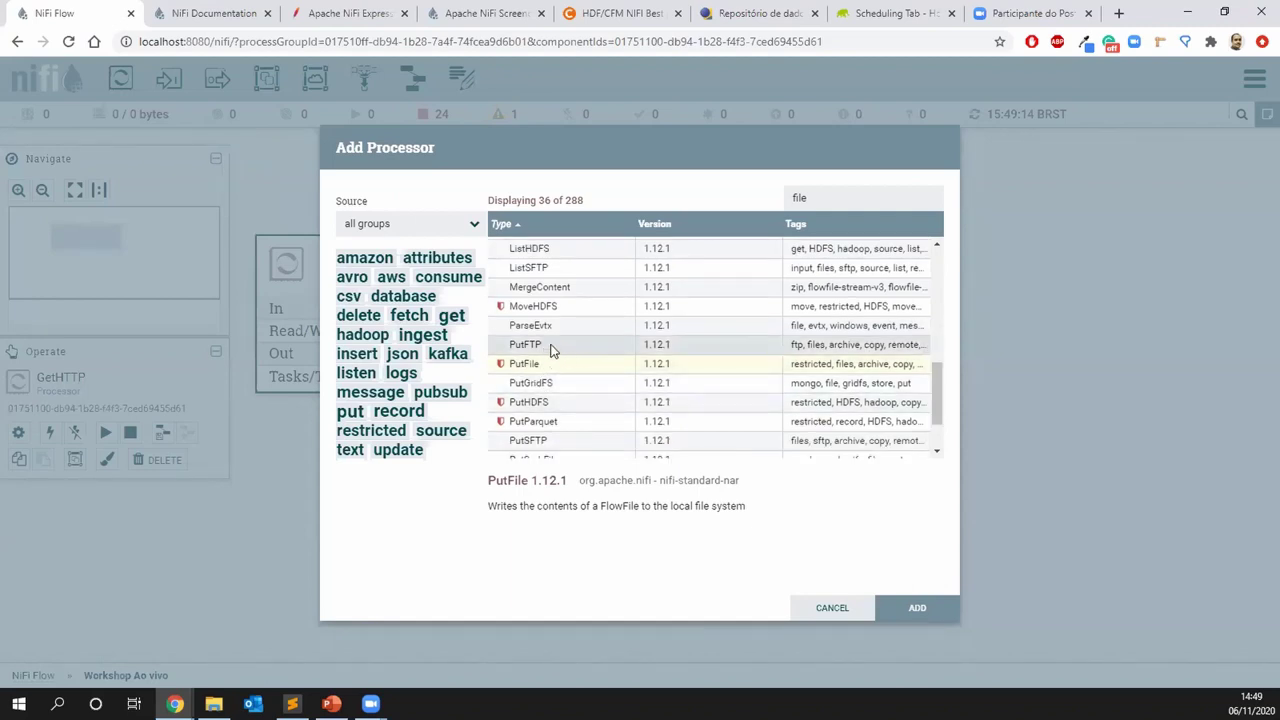
left_click(552, 348)
left_click(548, 400)
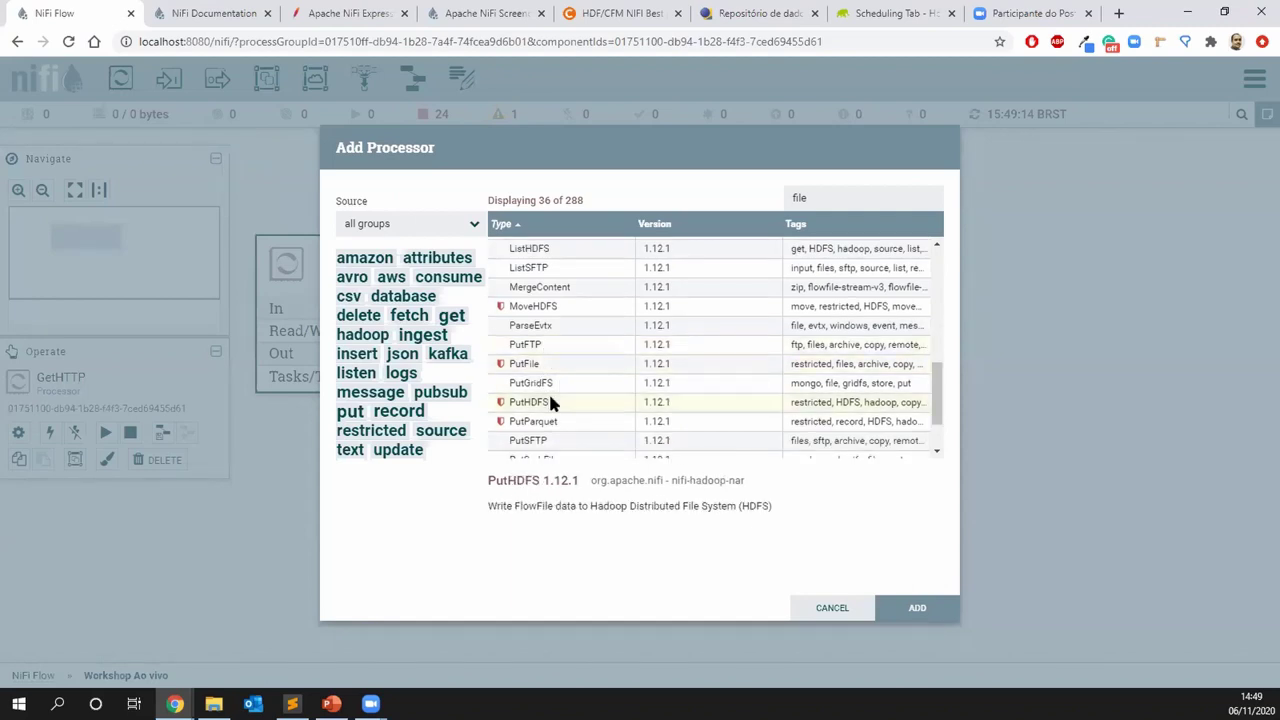
scroll(912, 403, "down", 1)
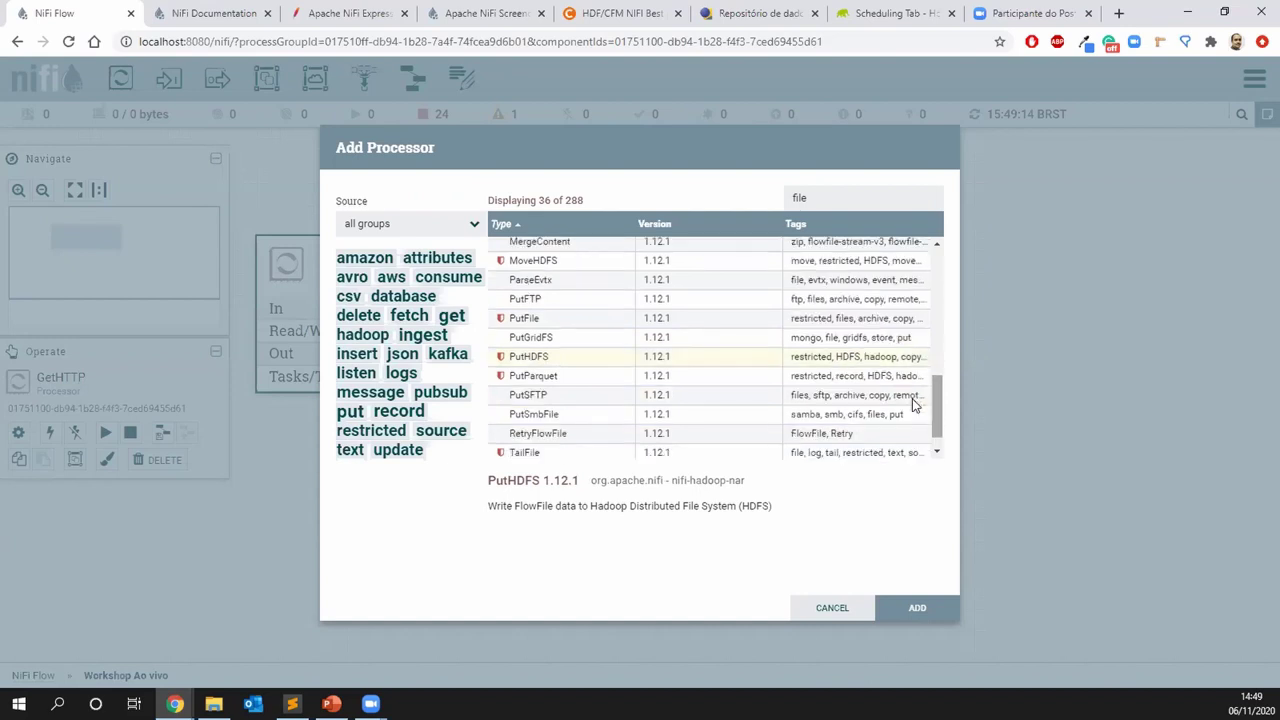
left_click(568, 395)
mouse_move(931, 408)
left_mouse_down()
mouse_move(928, 343)
mouse_move(926, 398)
left_mouse_up()
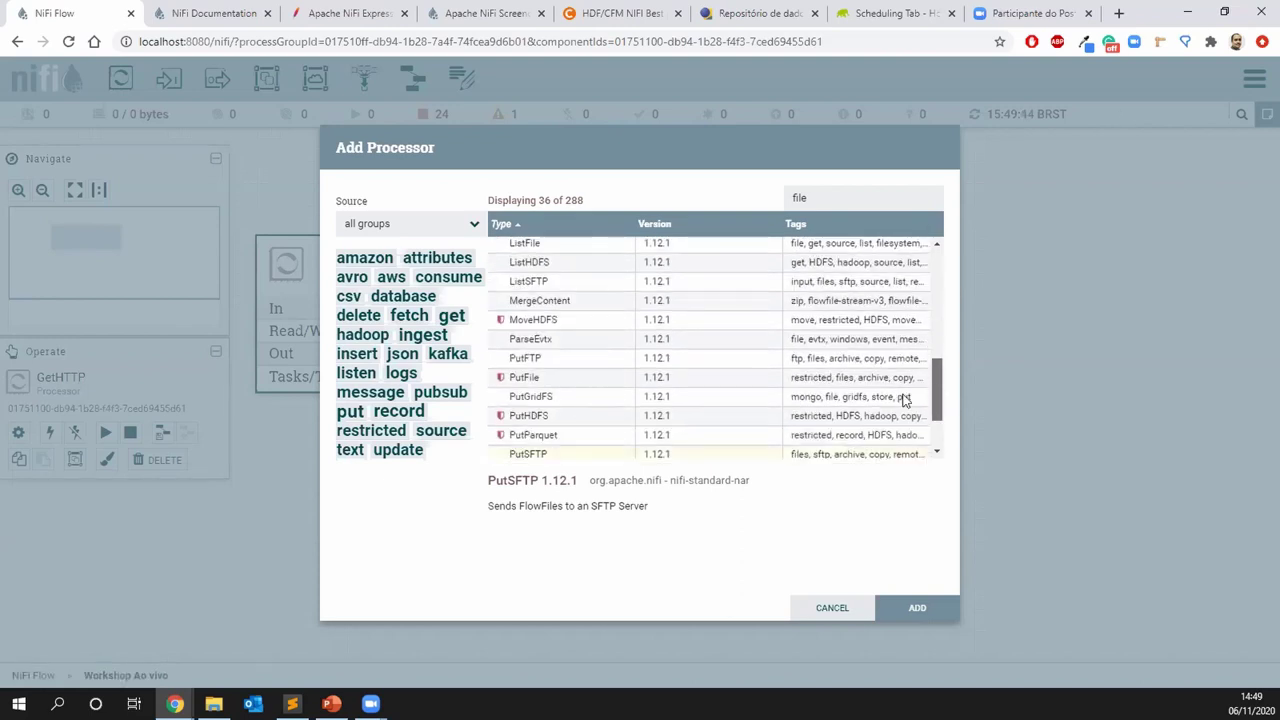
left_click(543, 378)
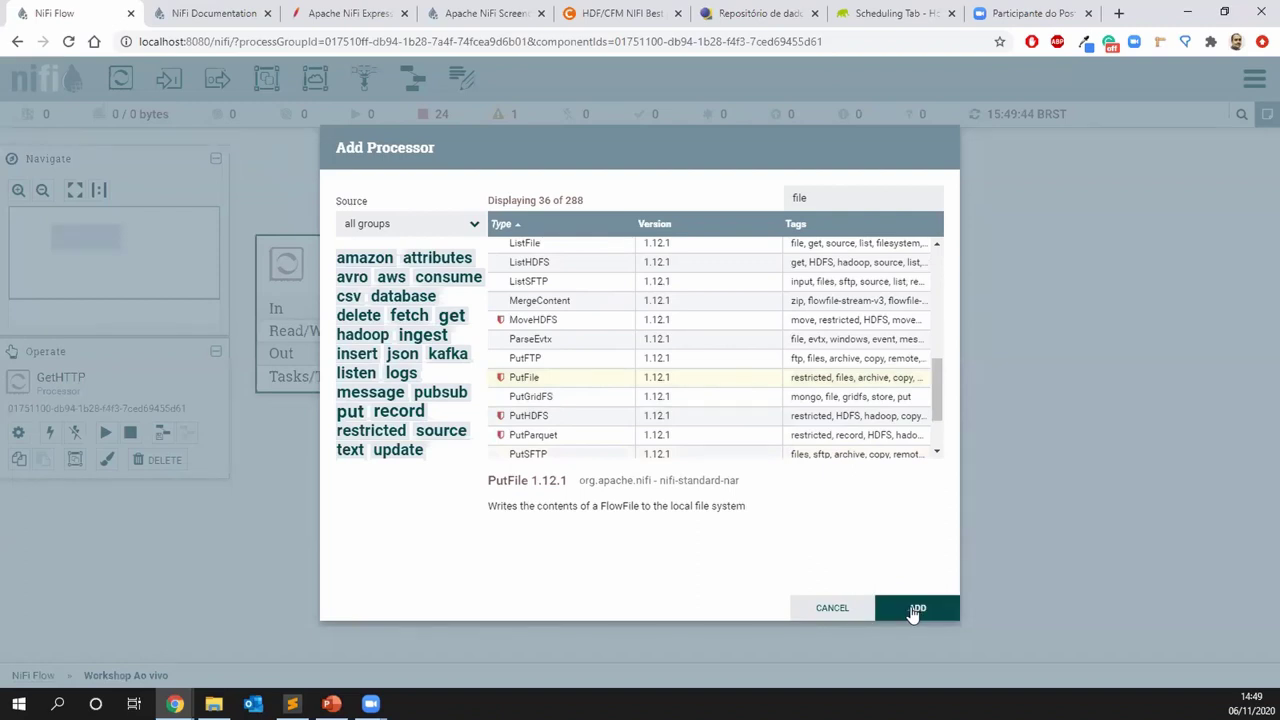
left_click(913, 610)
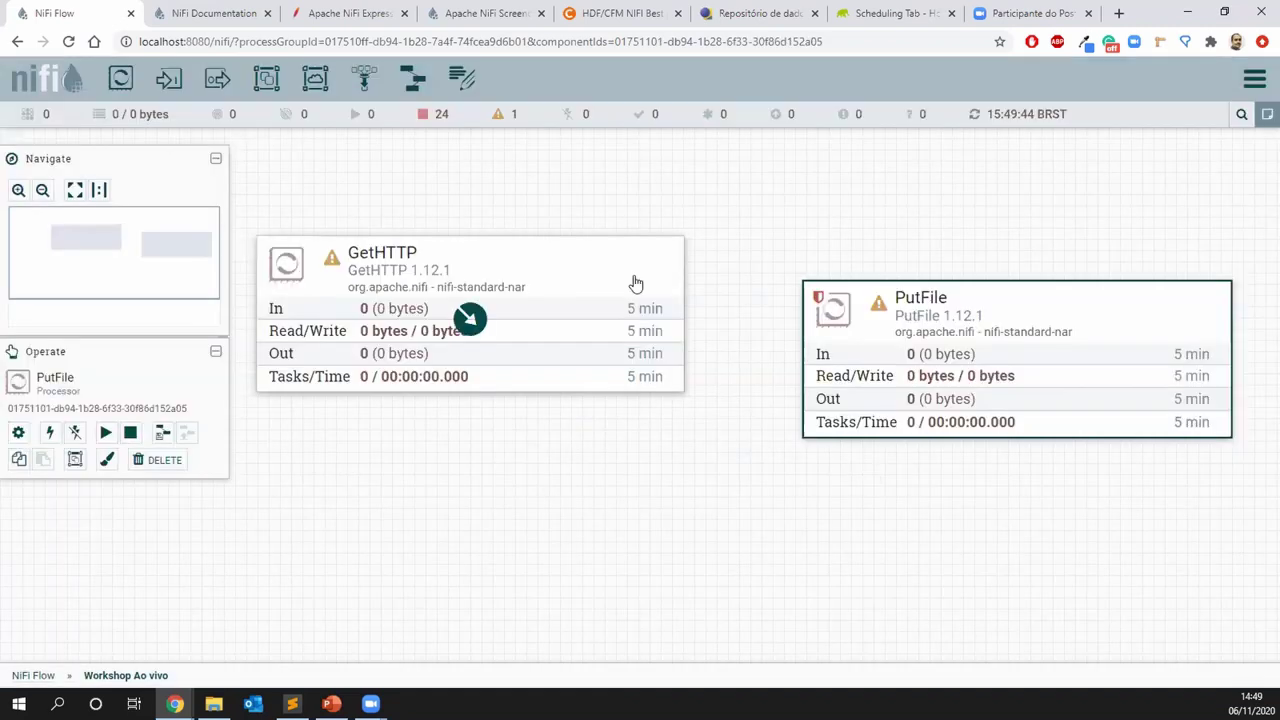
Rearrange the two processors so that PutFile sits diagonally below and to the right of GetHTTP
scroll(674, 374, "down", 2)
scroll(674, 374, "down", 2)
left_click_drag(549, 300, 496, 220)
left_click(931, 364)
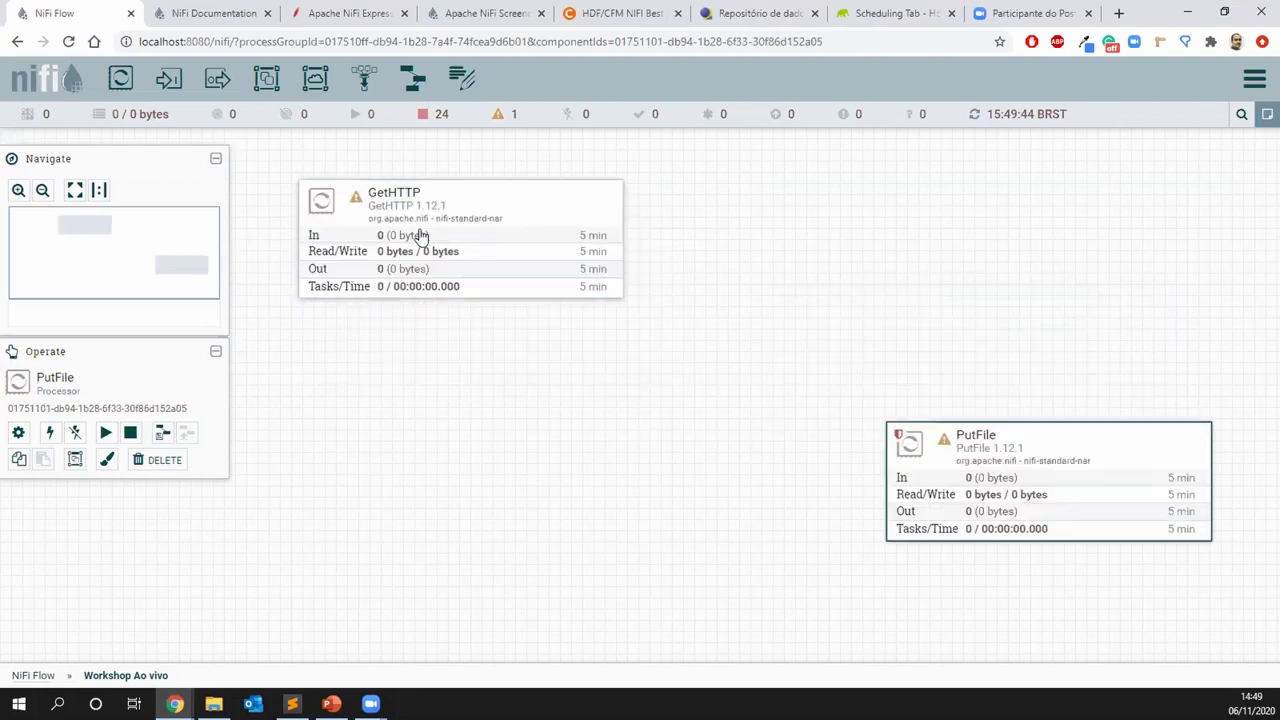
Connect GetHTTP to PutFile for the success relationship
mouse_move(944, 447)
mouse_move(462, 246)
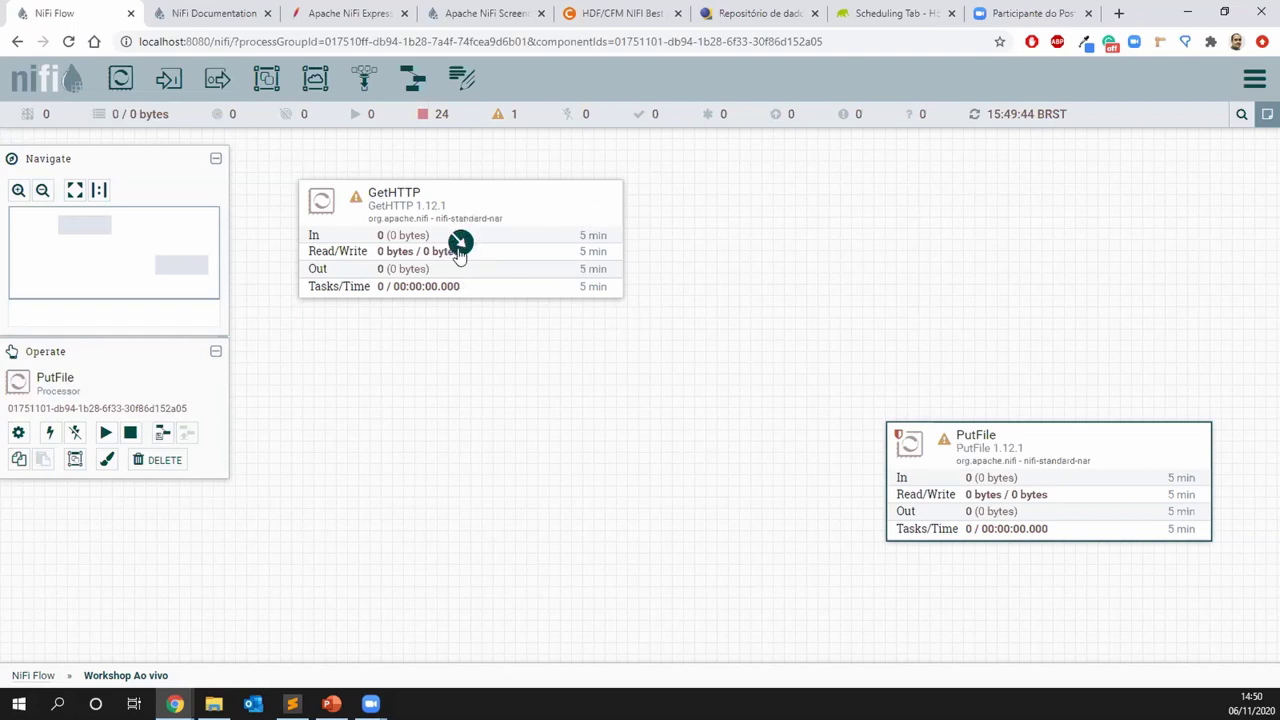
left_click_drag(461, 245, 1015, 460)
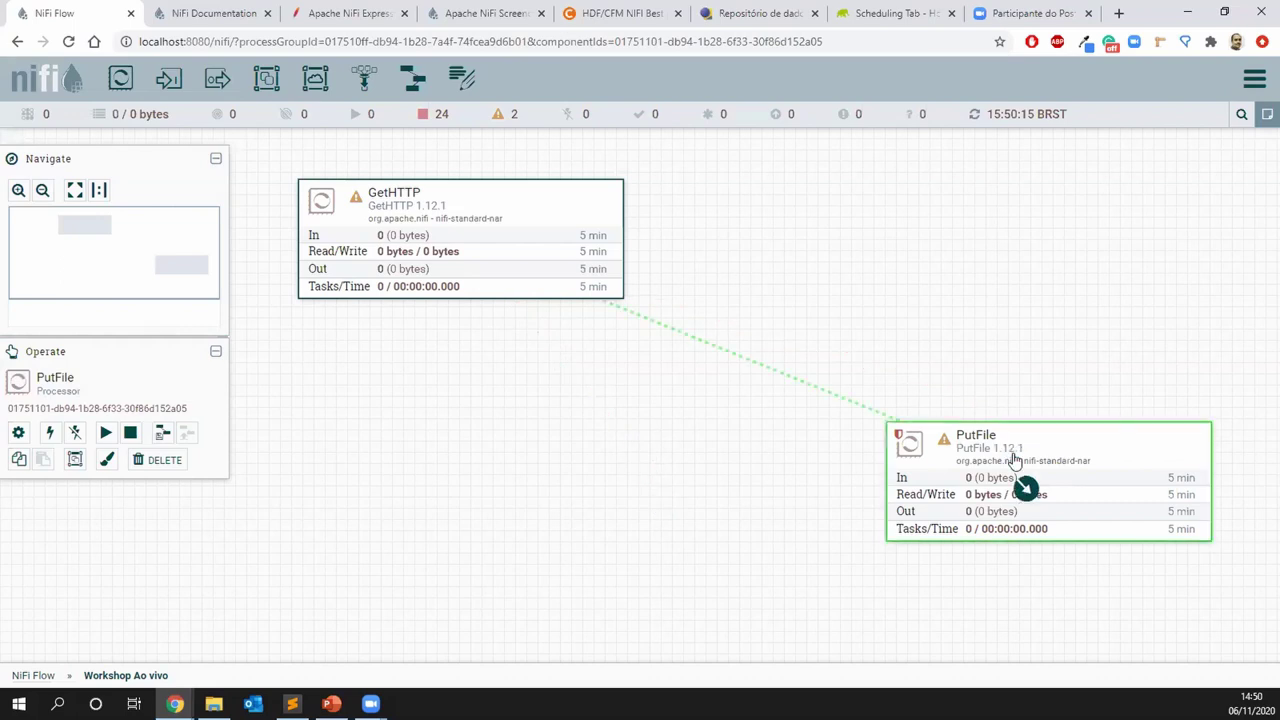
mouse_move(1015, 458)
left_mouse_down()
mouse_move(843, 374)
mouse_move(683, 354)
mouse_move(591, 325)
mouse_move(892, 425)
mouse_move(674, 346)
mouse_move(880, 371)
mouse_move(1003, 456)
left_mouse_up()
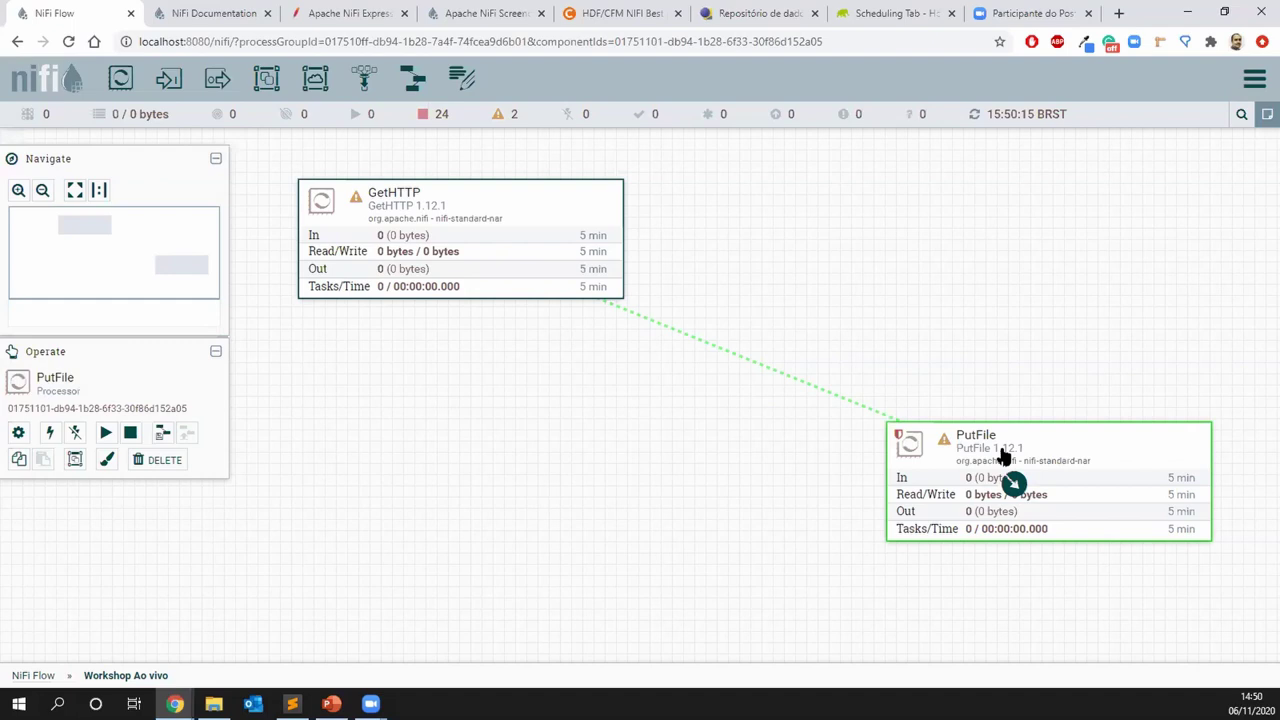
left_click_drag(1003, 456, 1003, 456)
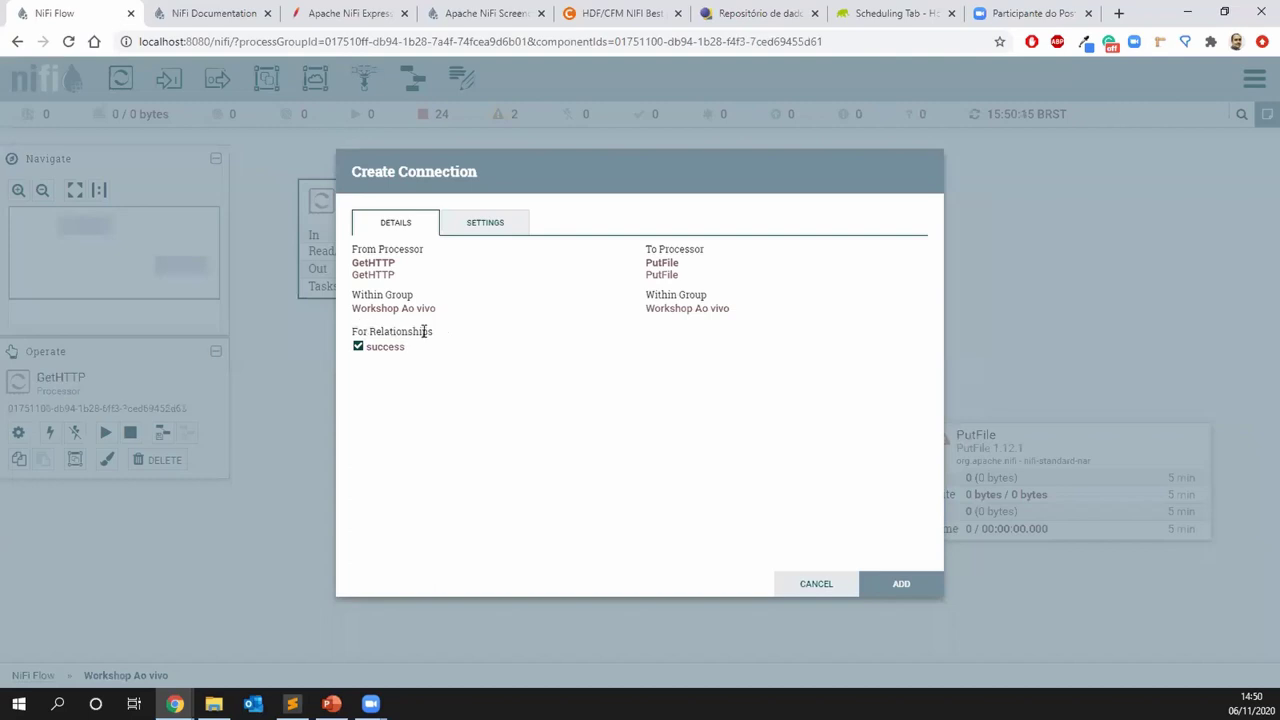
left_click(881, 588)
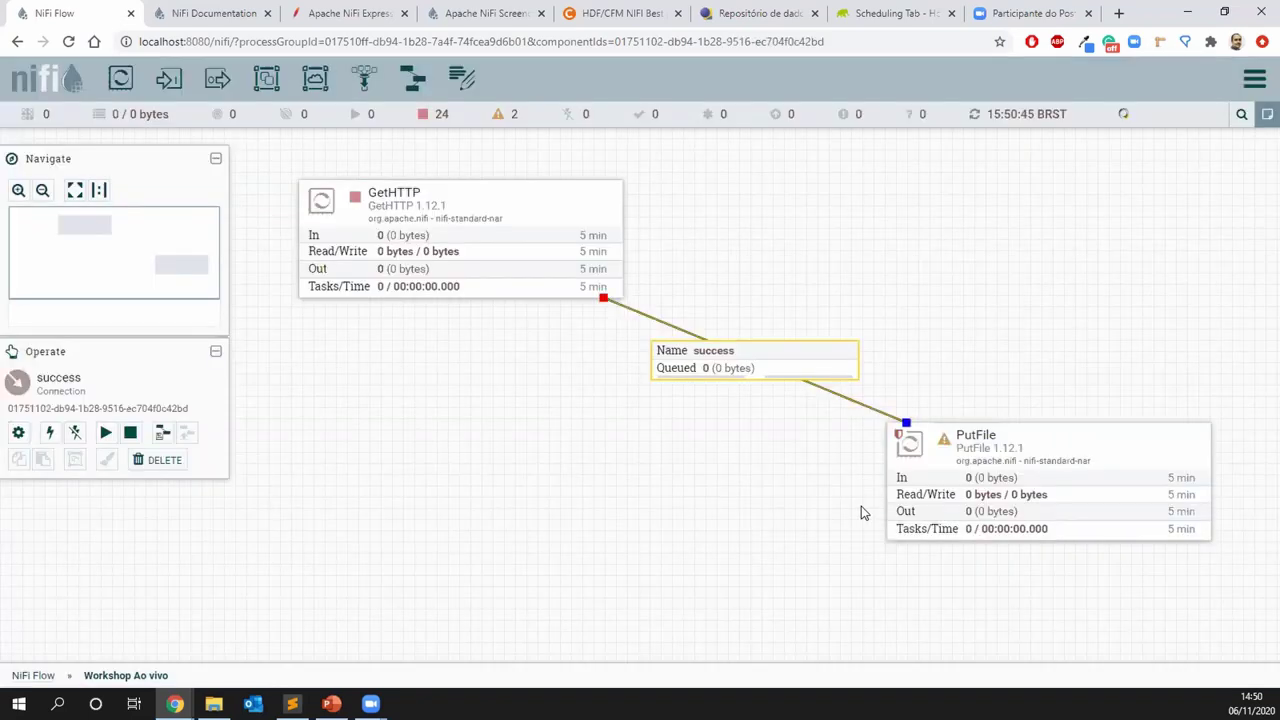
Review the automatic relationship termination options in the GetHTTP processor's settings and apply the configuration
double_click(387, 222)
left_click(402, 245)
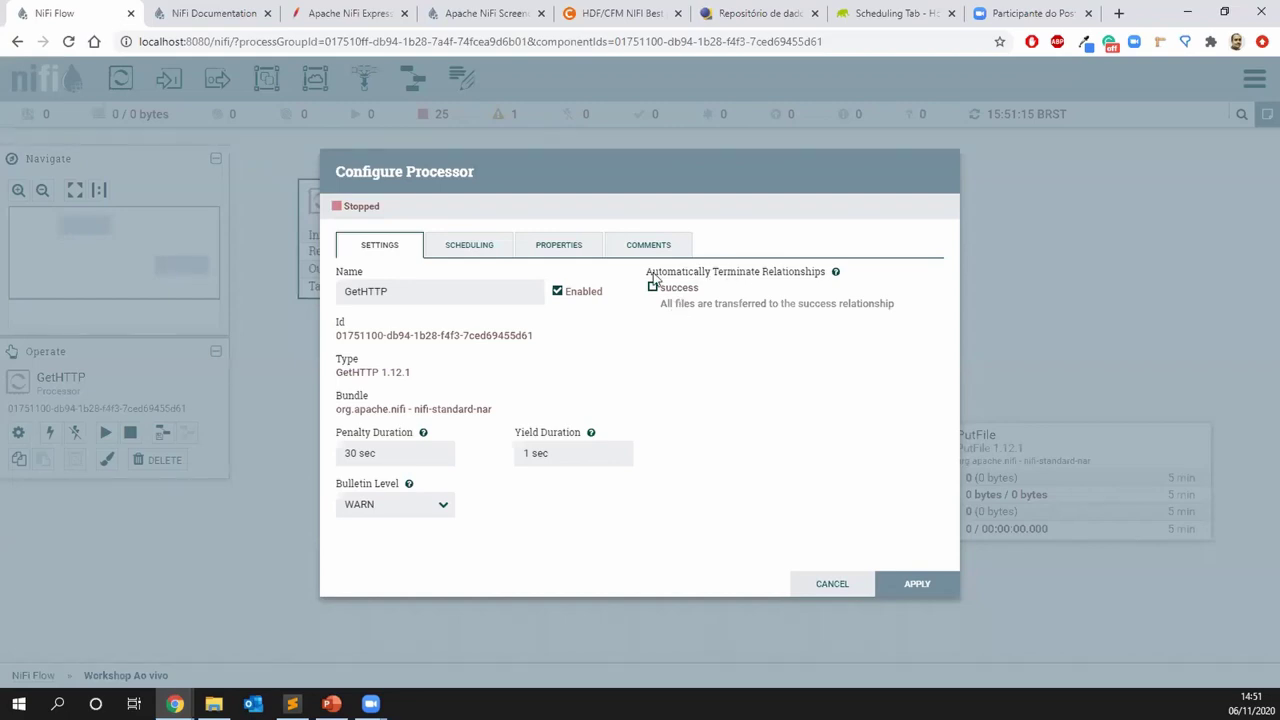
left_click(915, 585)
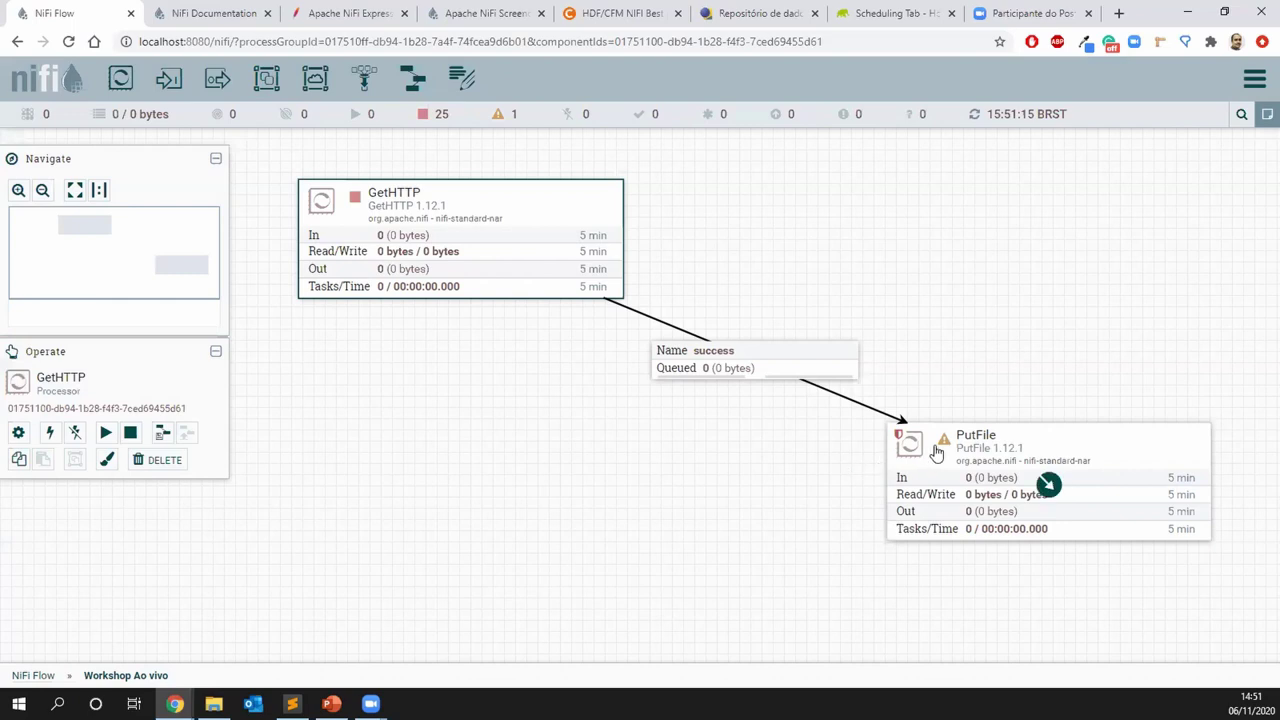
Check the PutFile processor's validation warnings and move PutFile slightly higher on the canvas
mouse_move(945, 450)
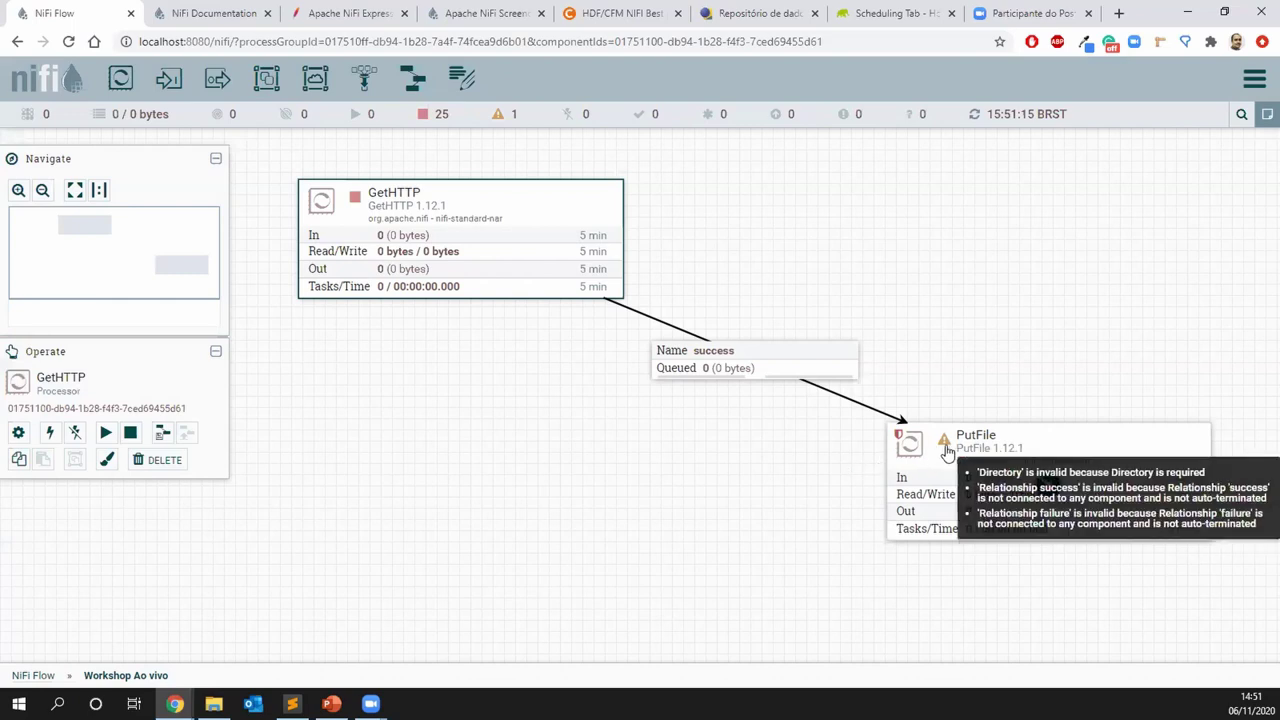
left_click_drag(790, 485, 720, 456)
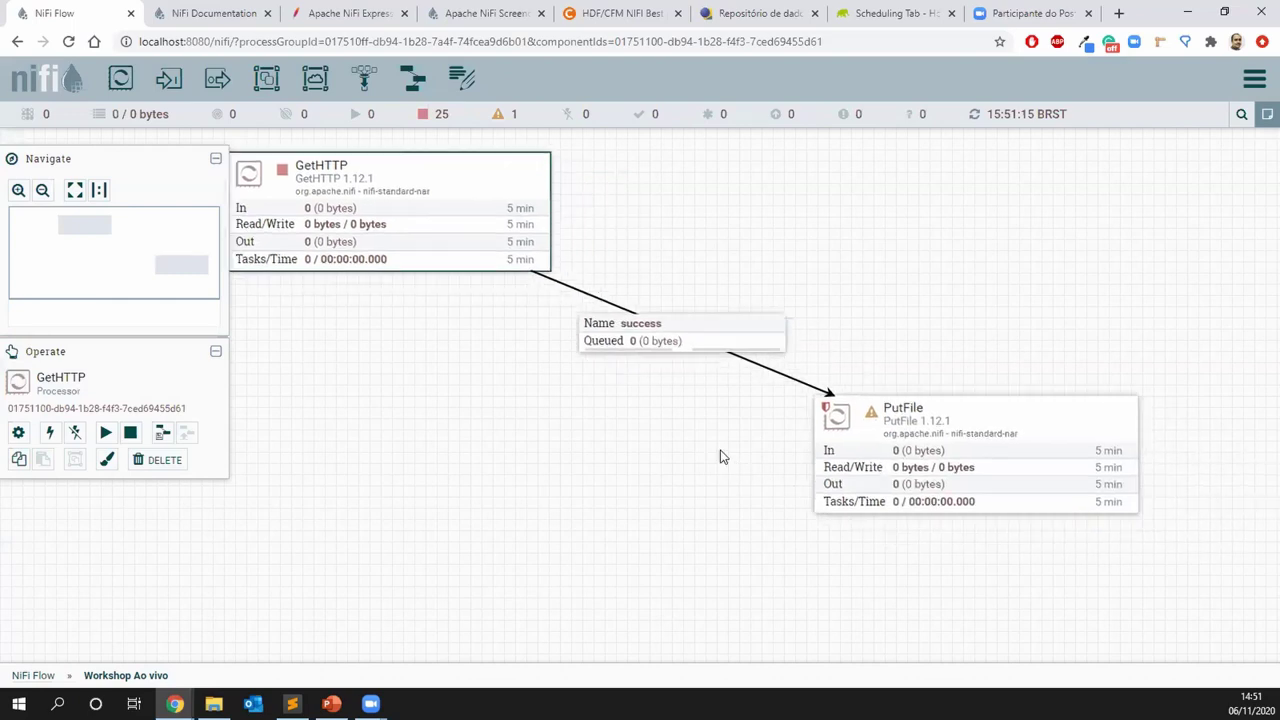
left_click_drag(986, 454, 971, 411)
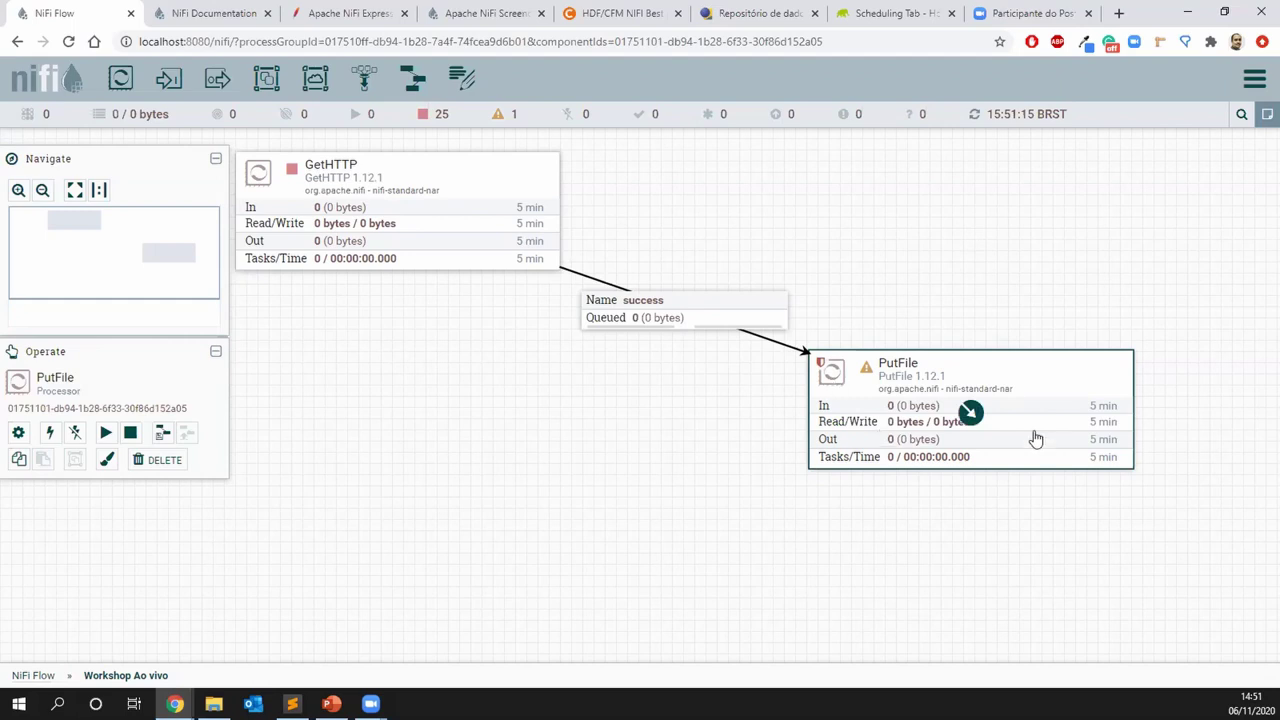
Set the PutFile processor to automatically terminate both the failure and success relationships
double_click(867, 372)
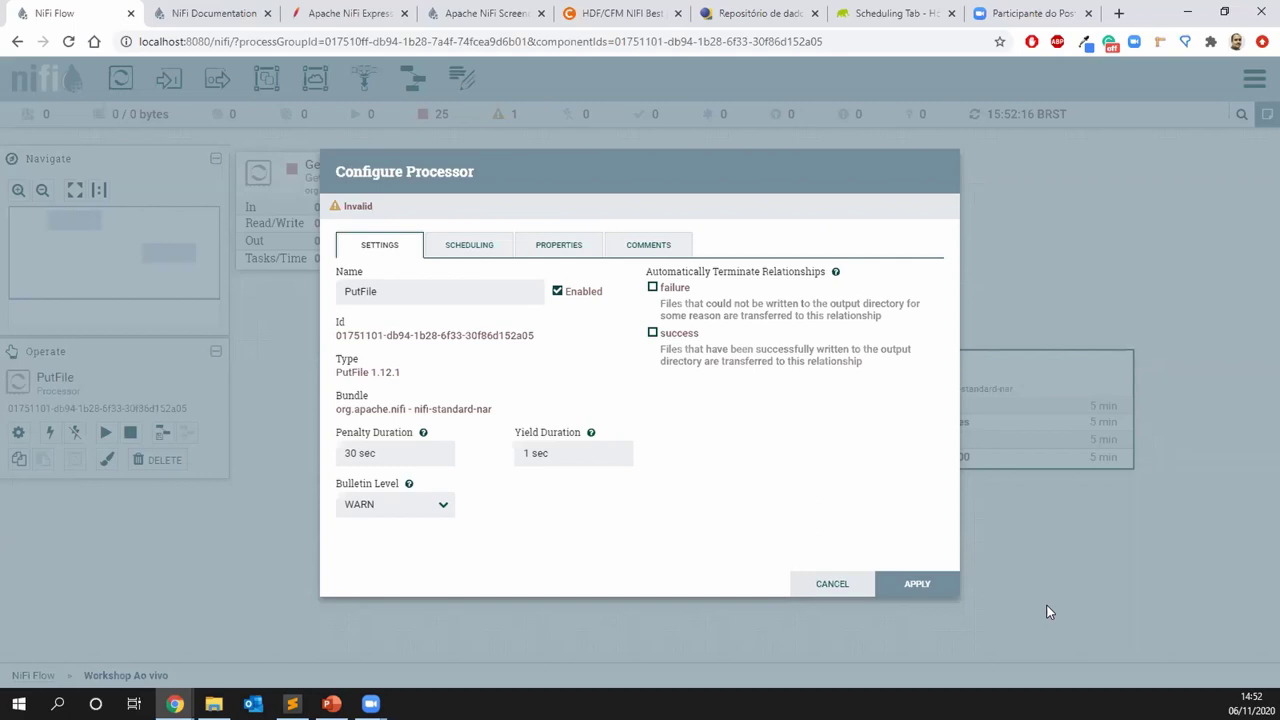
left_click(668, 290)
left_click(668, 340)
Set PutFile's Directory property to the full path of the desktop folder CodaBR\Download\Consulta Candidato\, pasting the copied path
left_click(563, 254)
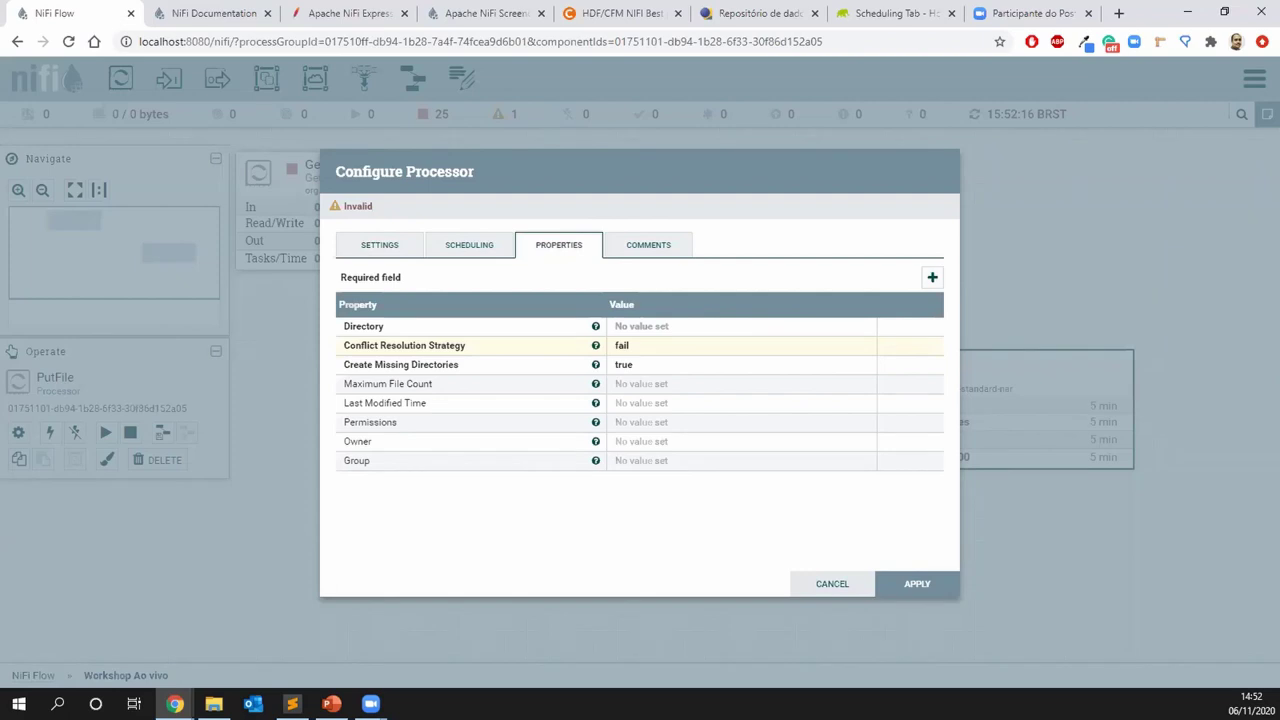
key("alt+Tab")
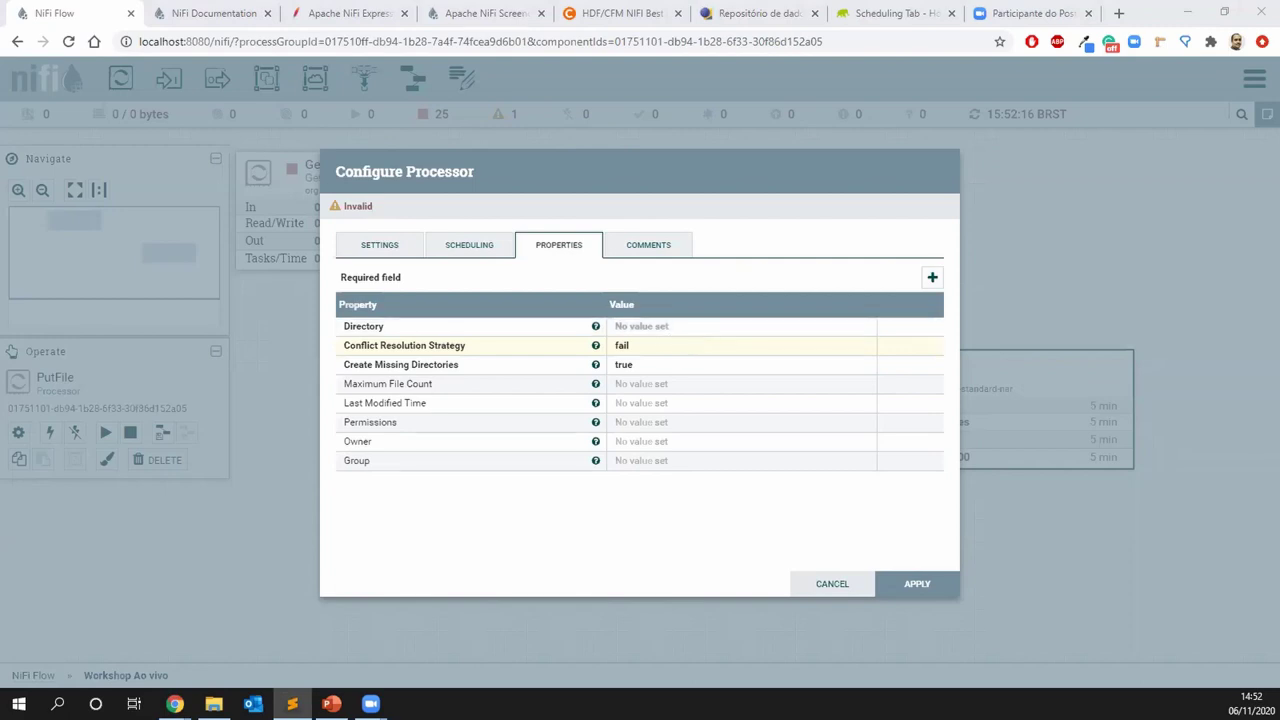
key("alt+Tab")
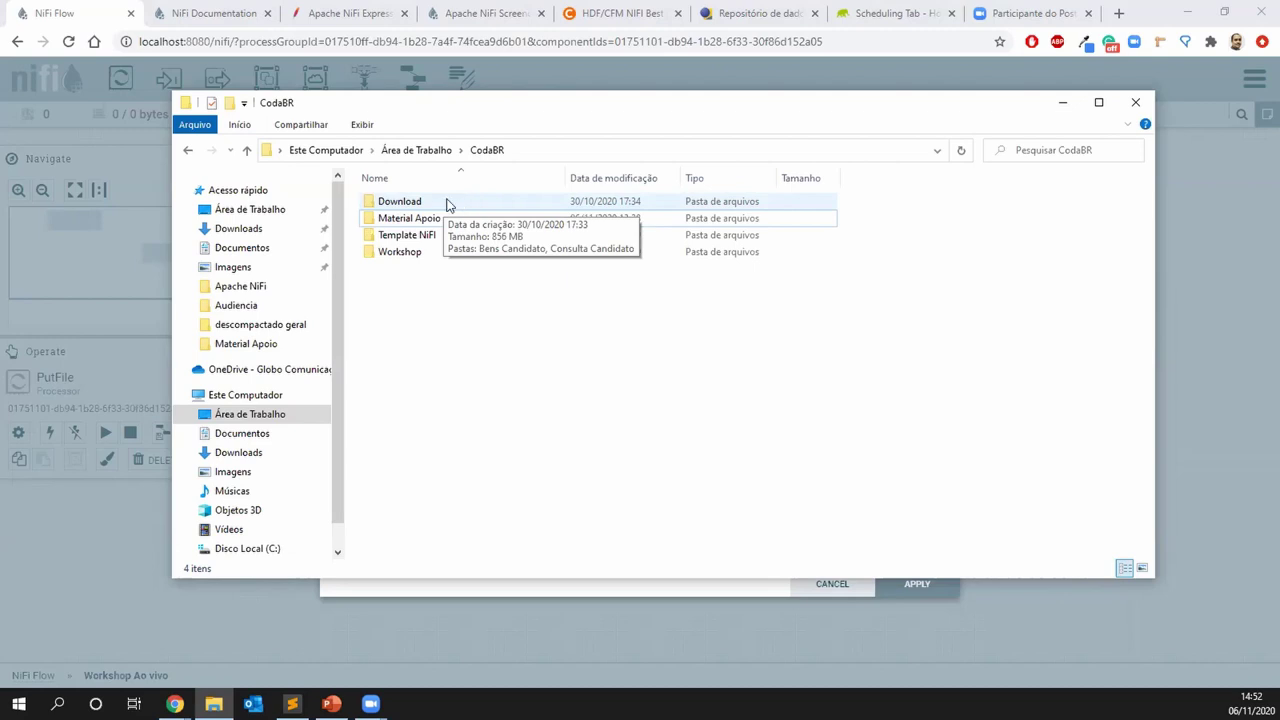
left_click(1063, 104)
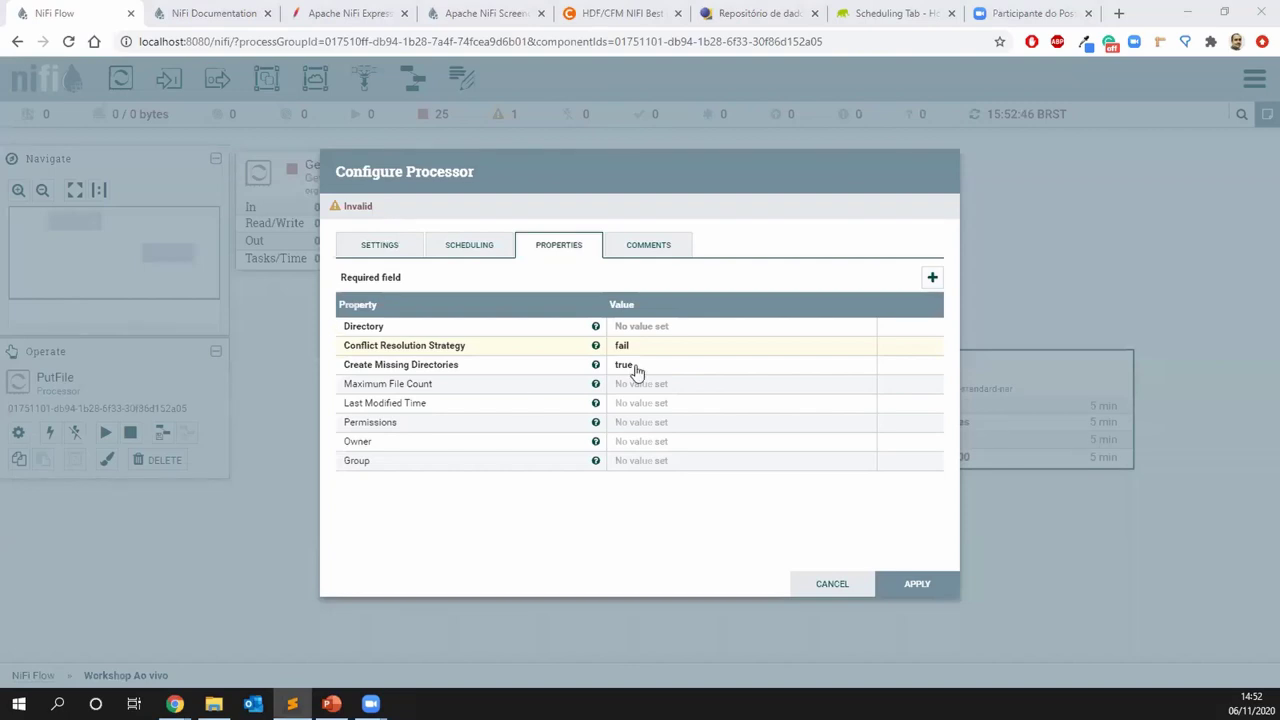
left_click(657, 330)
key("ctrl+v")
left_click_drag(698, 409, 616, 436)
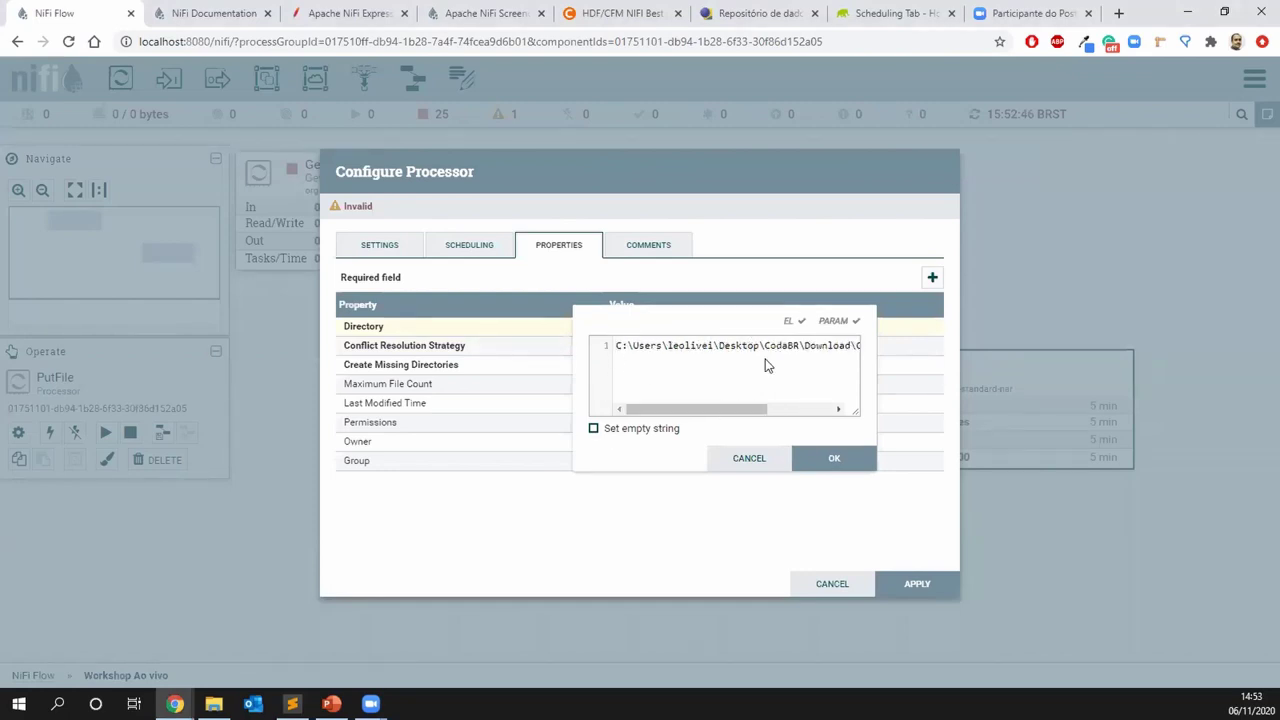
left_click_drag(751, 408, 812, 409)
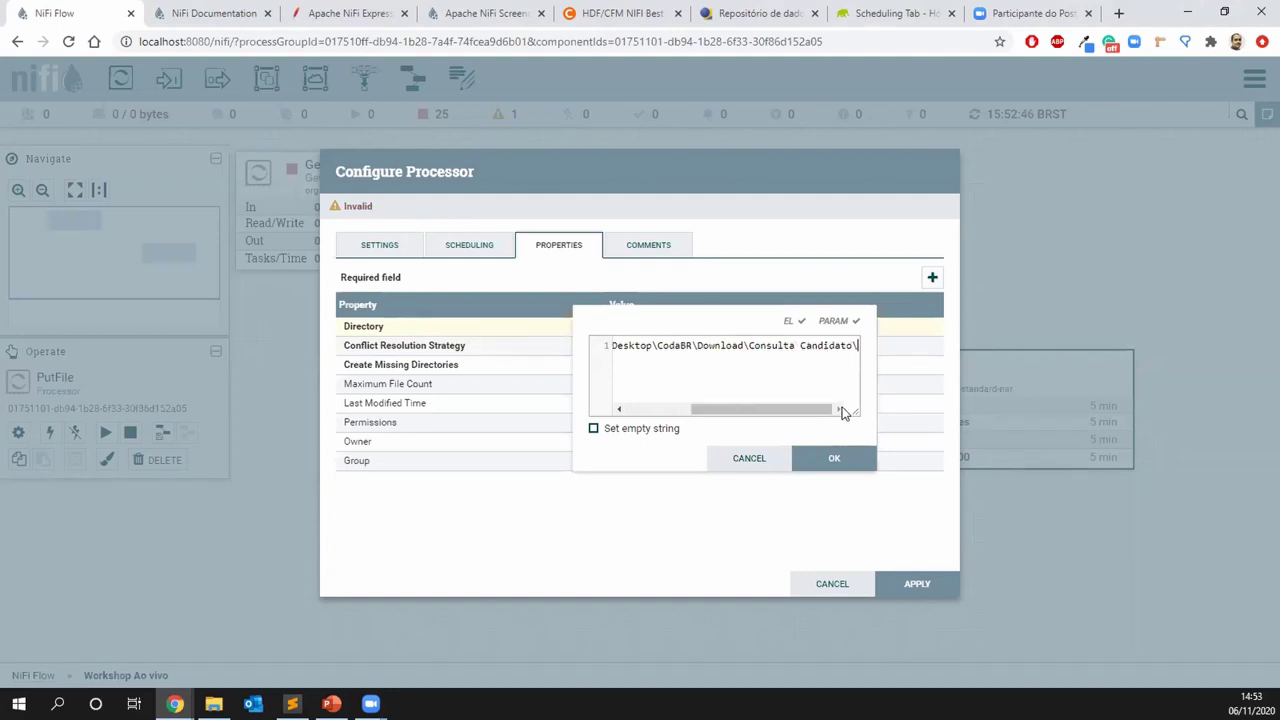
left_click(828, 466)
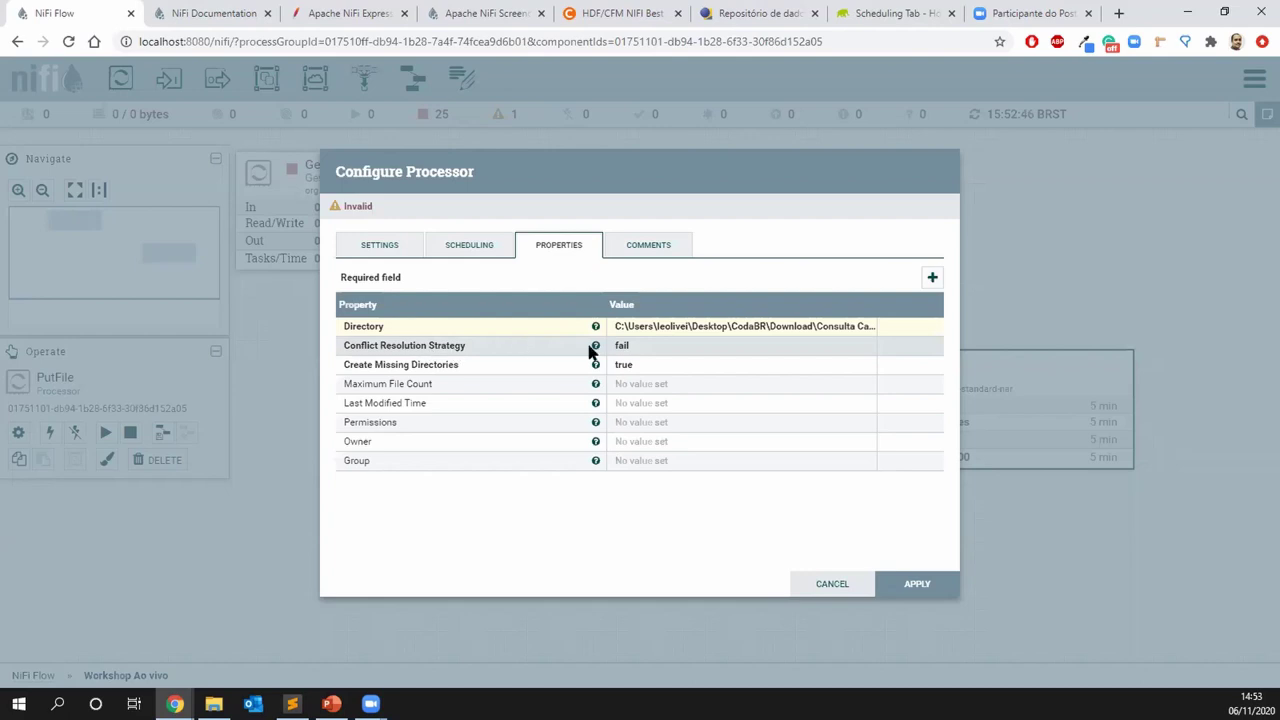
Set PutFile's Conflict Resolution Strategy to replace
left_click(673, 354)
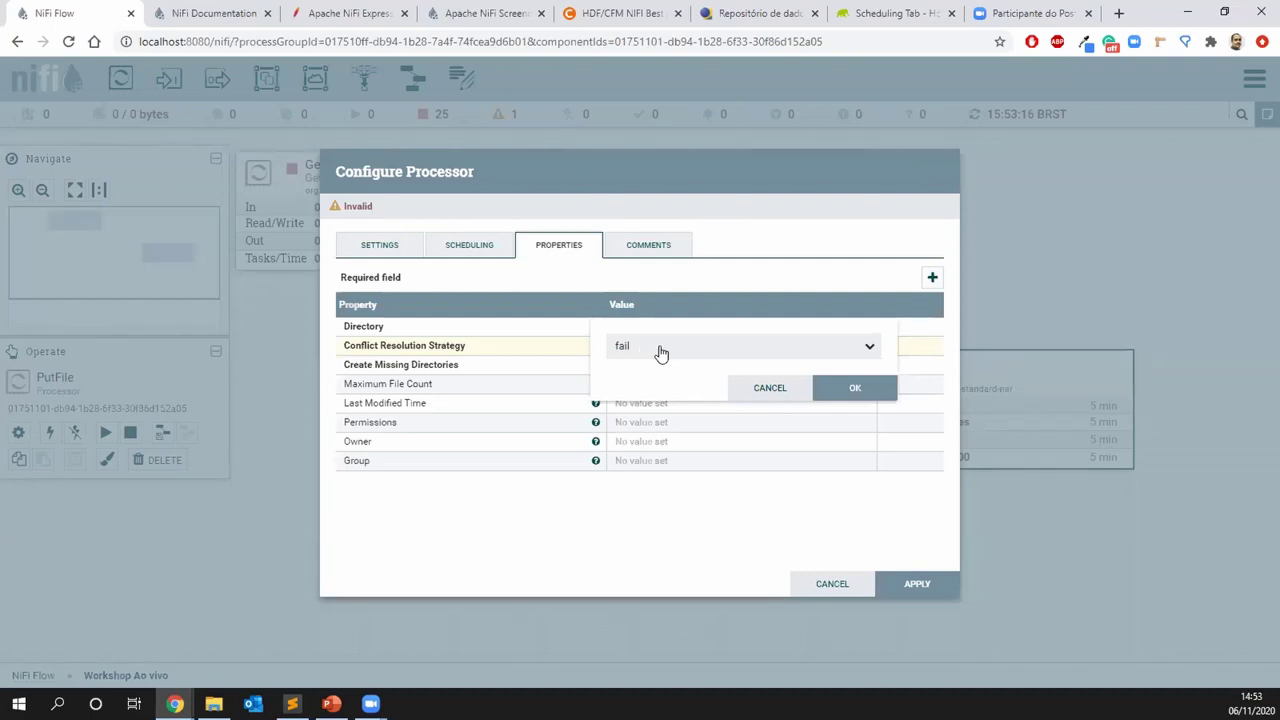
left_click(663, 352)
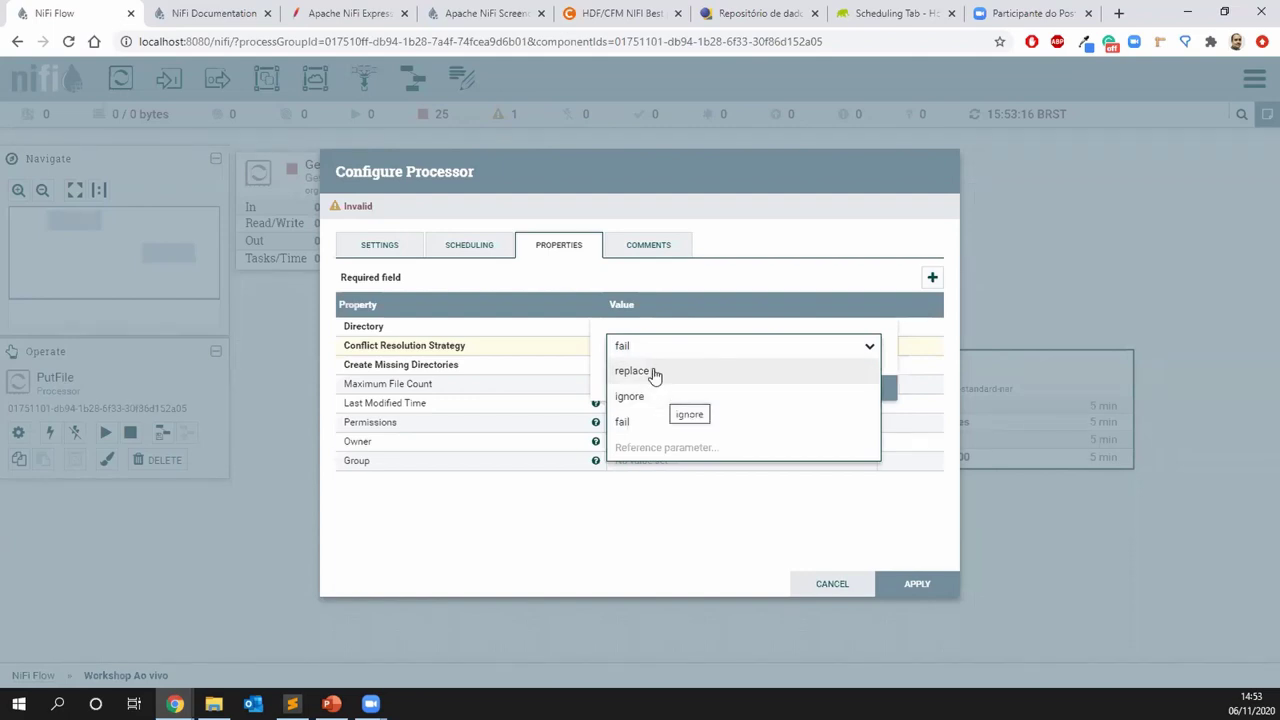
left_click(651, 369)
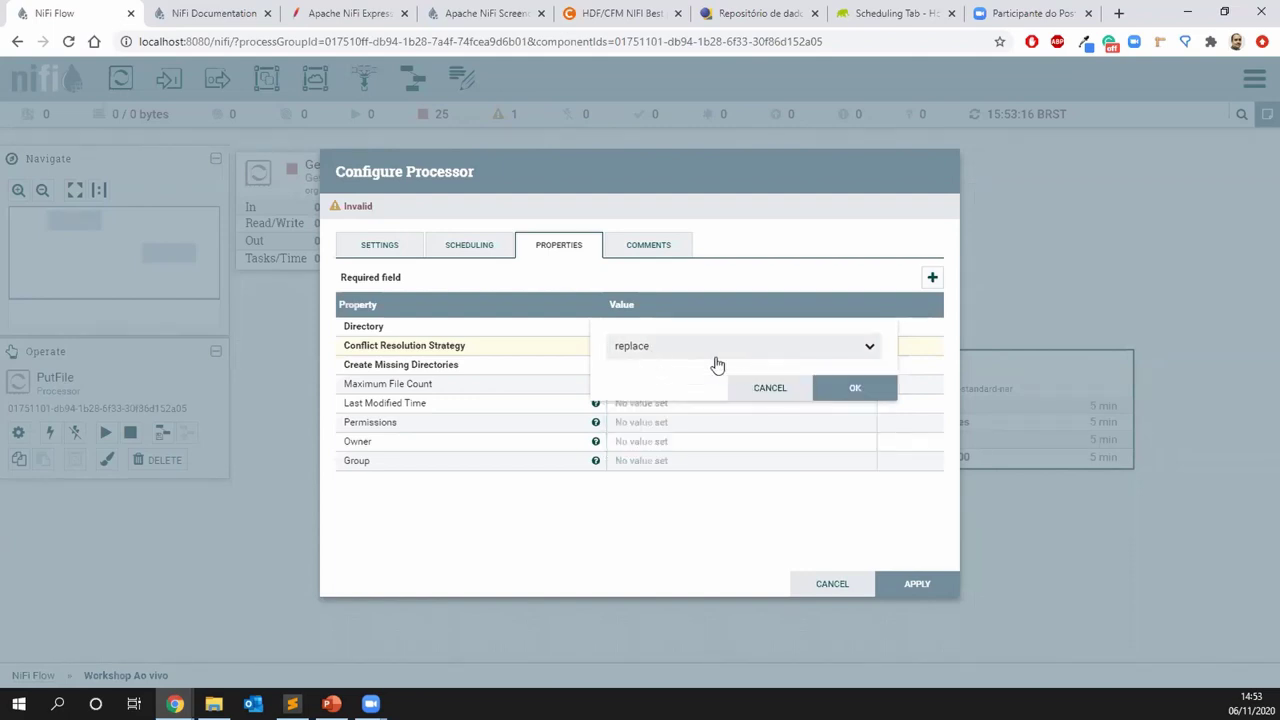
left_click(843, 391)
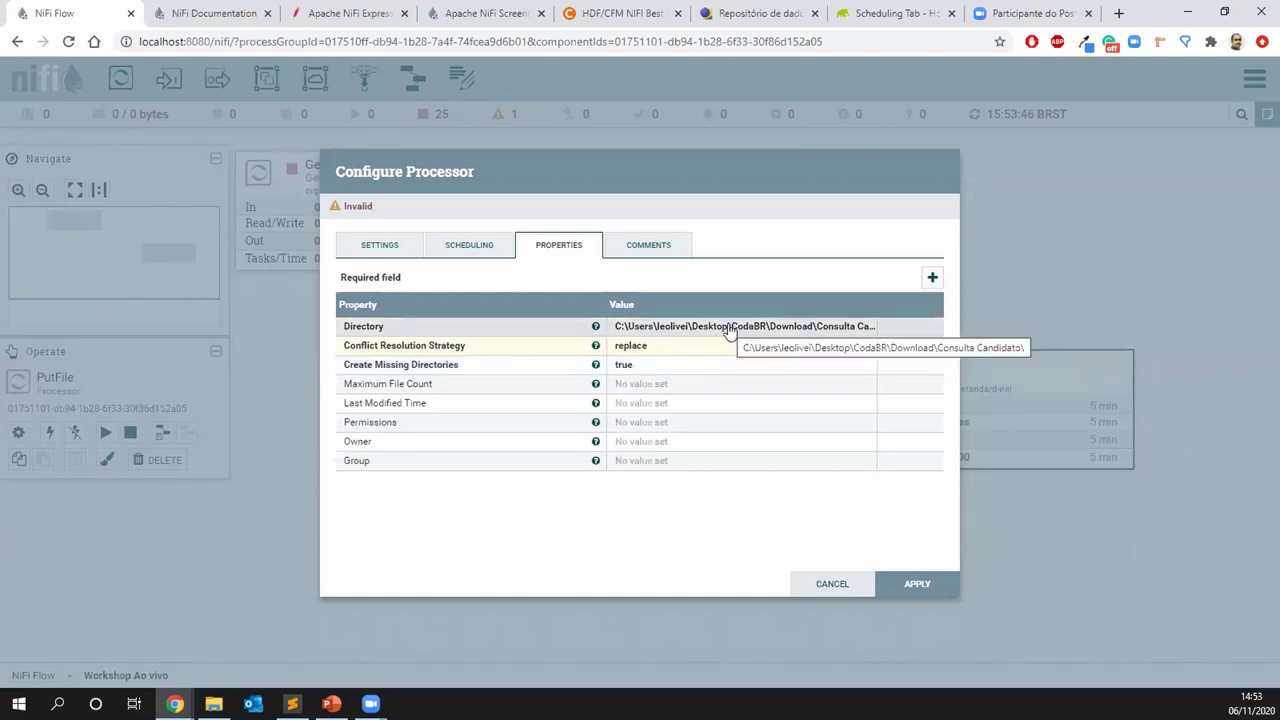
Check the CodaBR folder in File Explorer, return to NiFi and apply the PutFile configuration
left_click(214, 702)
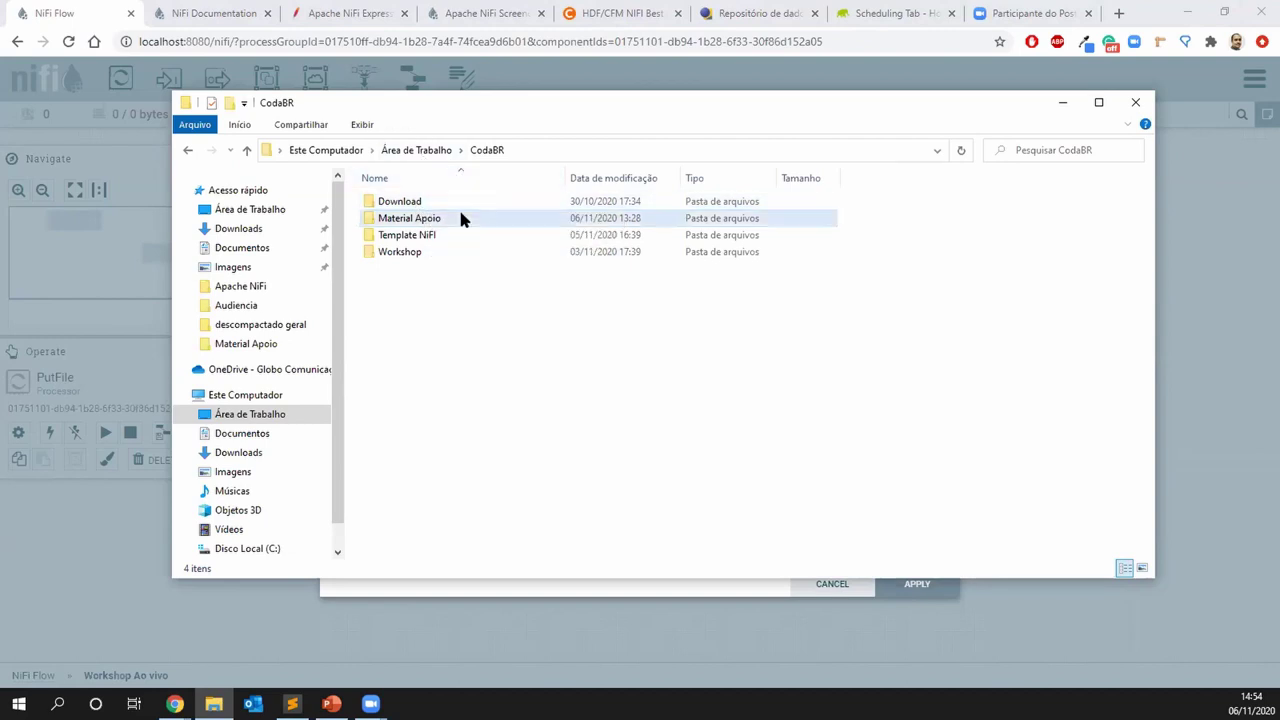
left_click(1061, 105)
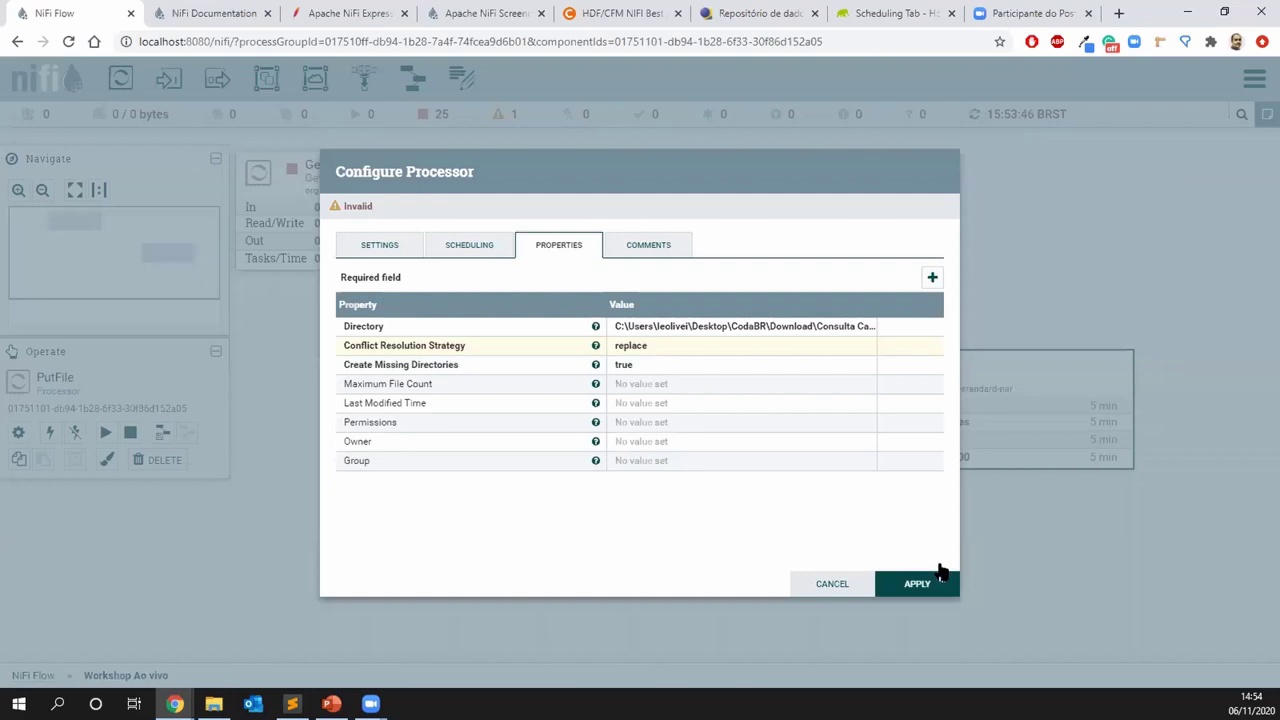
left_click(917, 584)
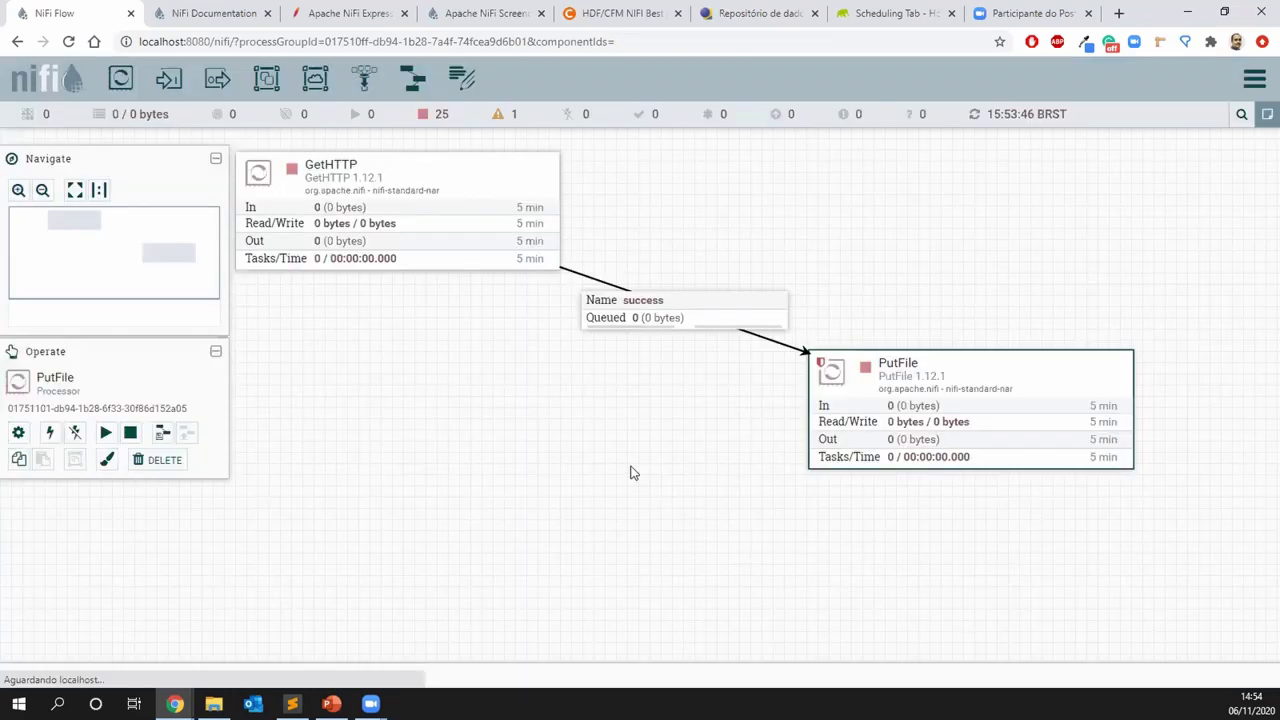
left_click(632, 483)
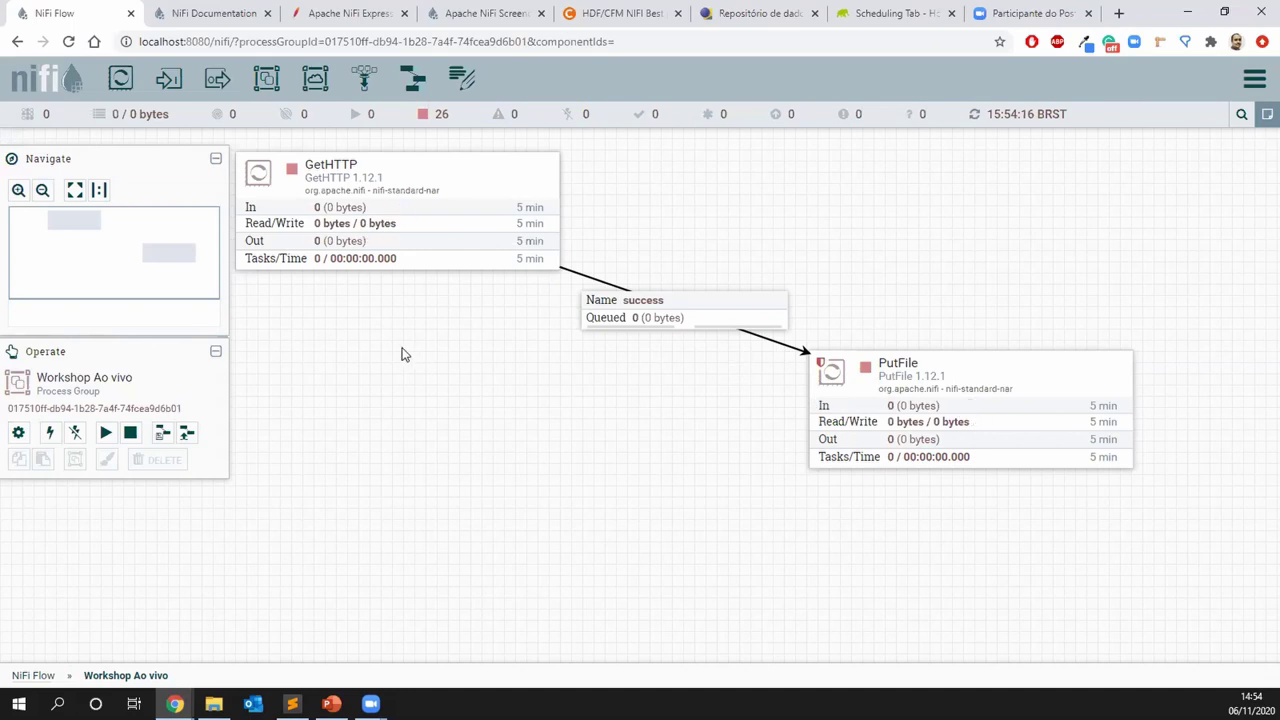
Start only the GetHTTP processor, leaving PutFile stopped
right_click(381, 326)
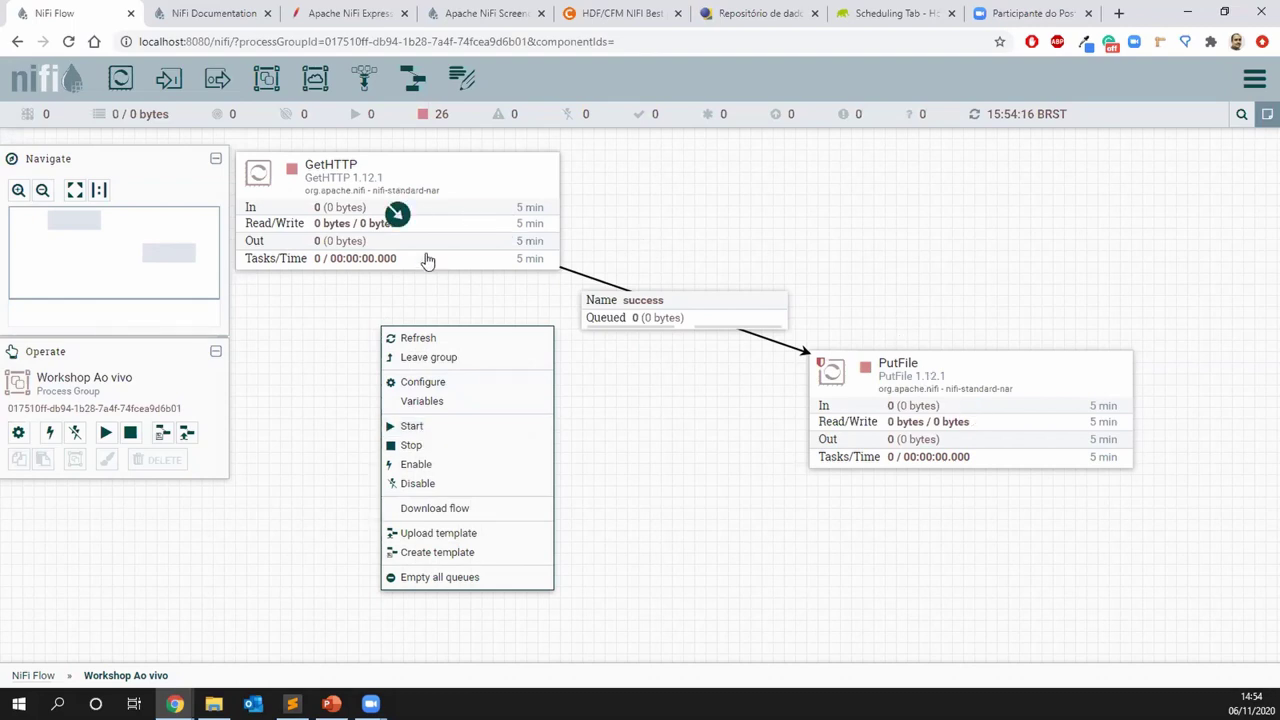
left_click(407, 289)
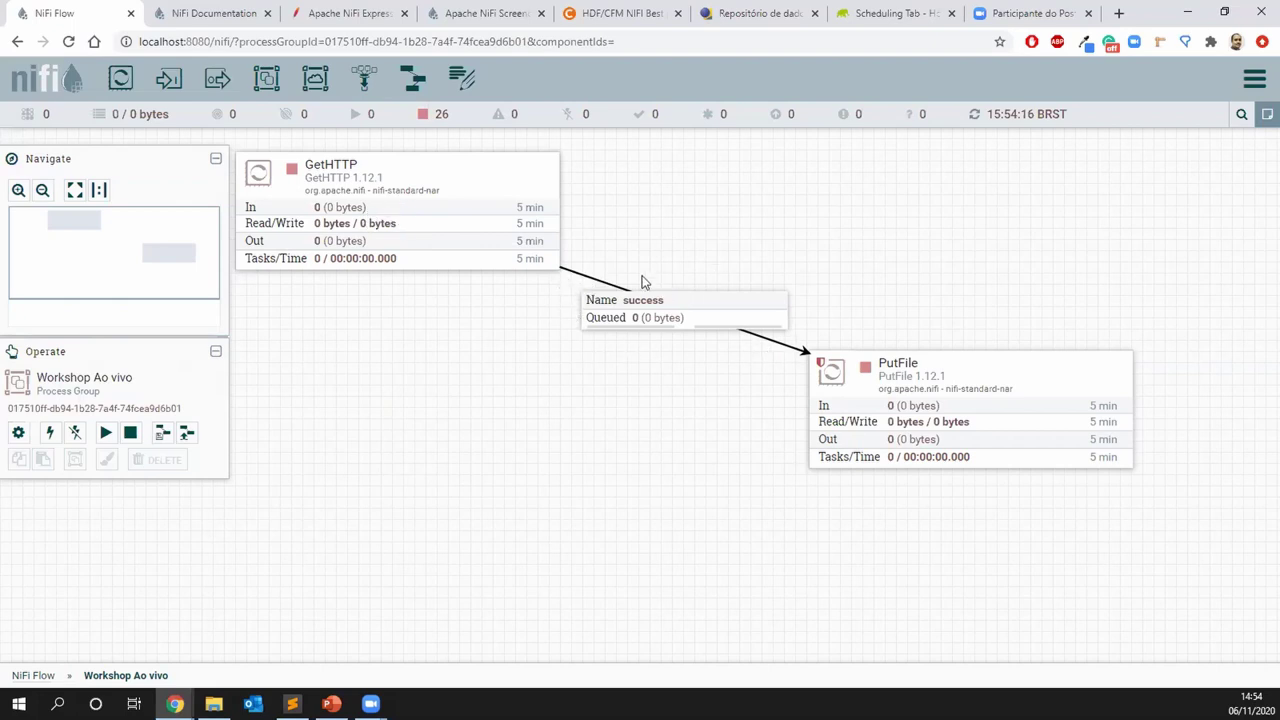
left_click(970, 410)
right_click(437, 195)
left_click(466, 230)
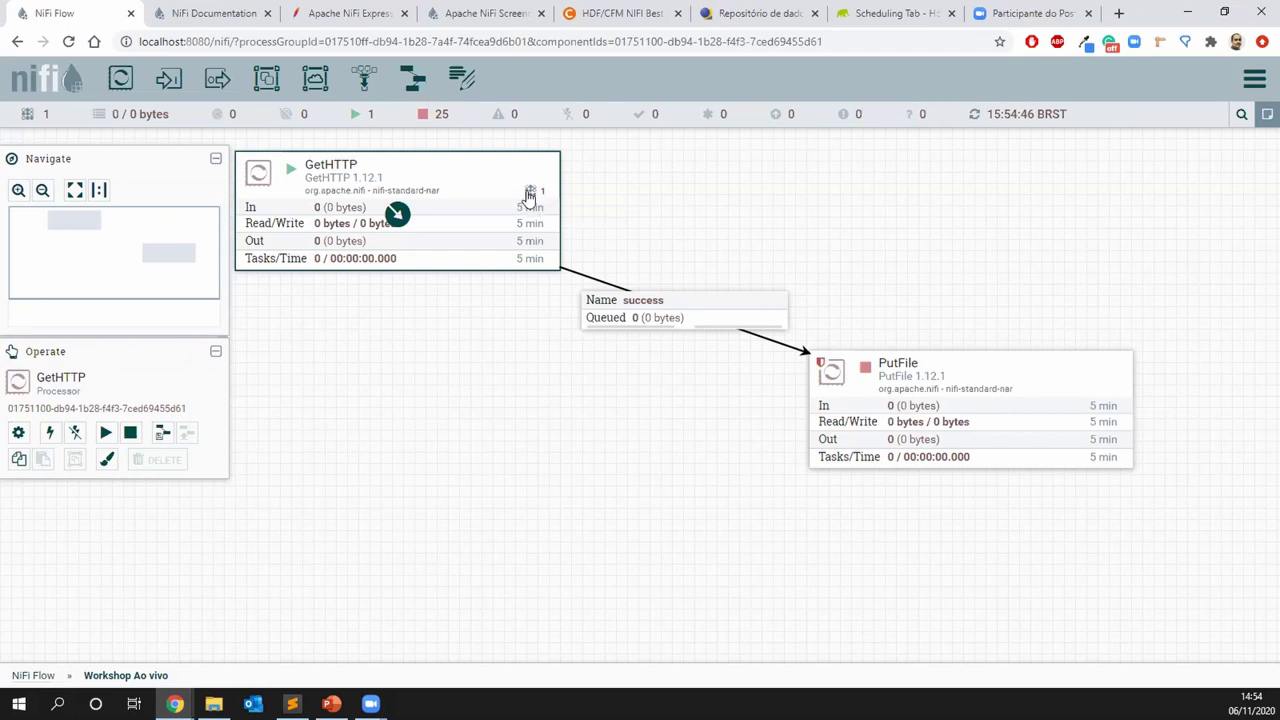
Check the running GetHTTP processor's active task indicator and its run schedule in the processor details
mouse_move(531, 192)
double_click(444, 206)
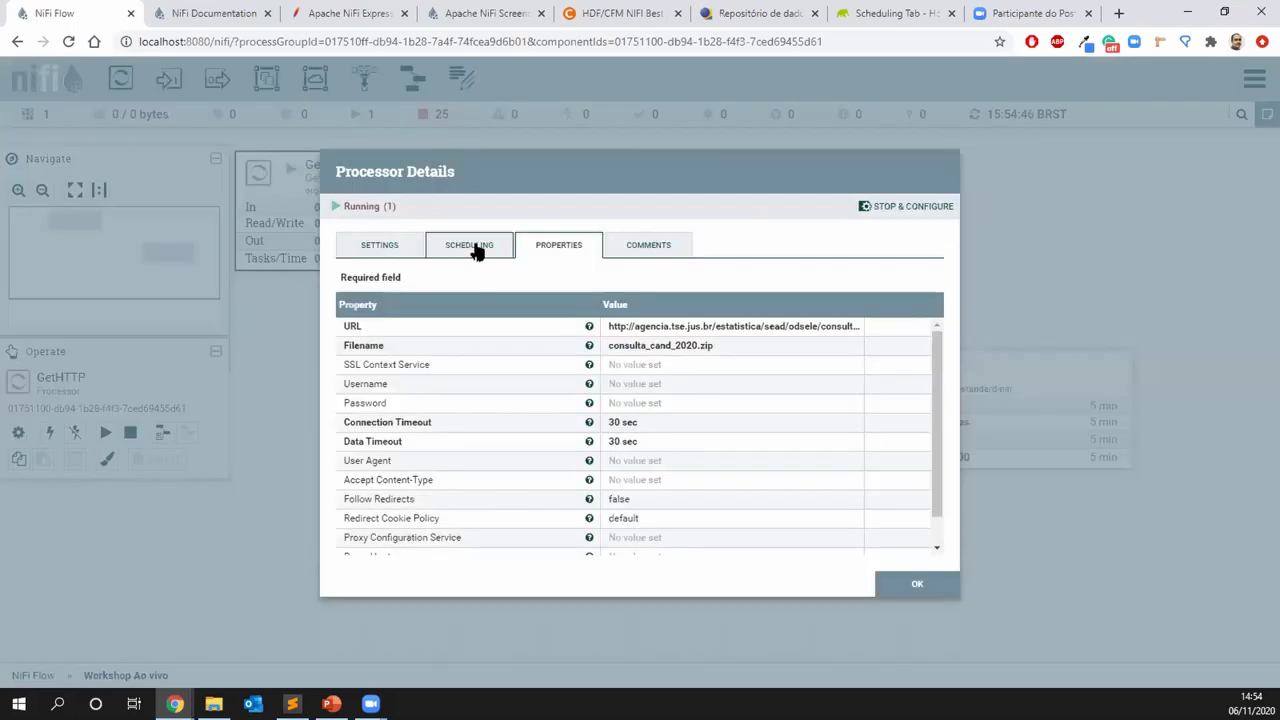
left_click(476, 250)
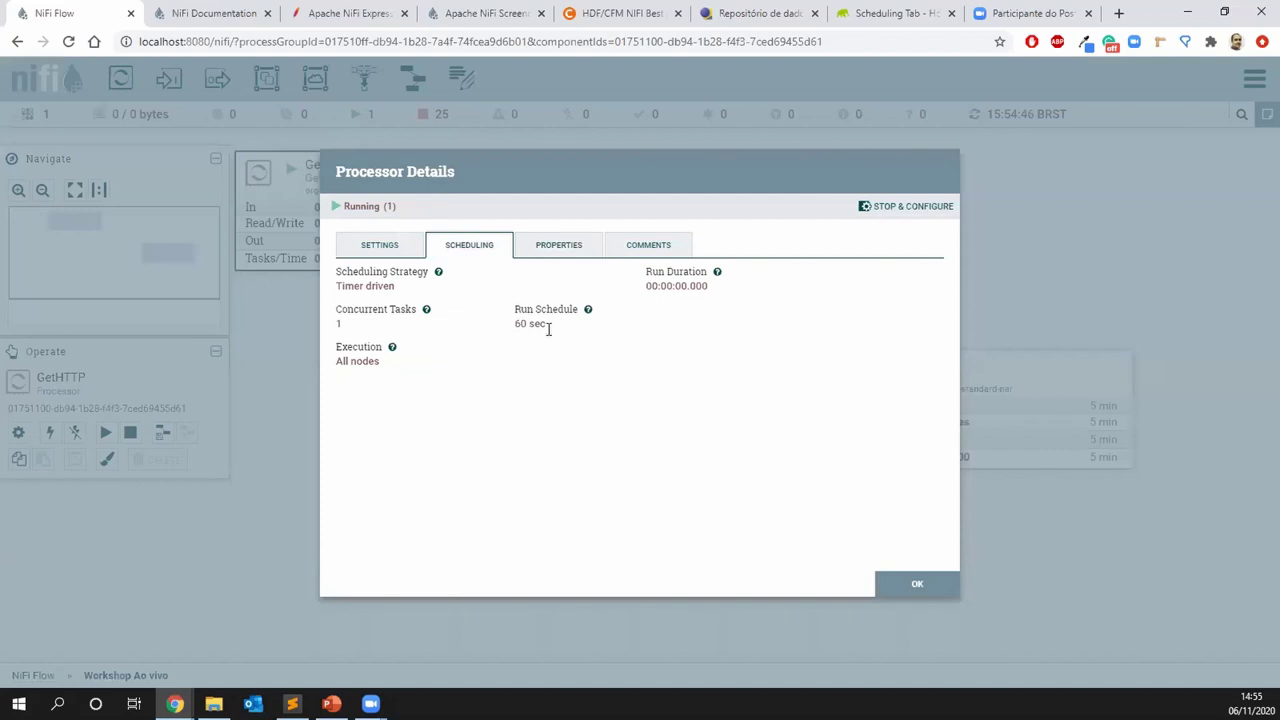
left_click(911, 592)
left_click(490, 317)
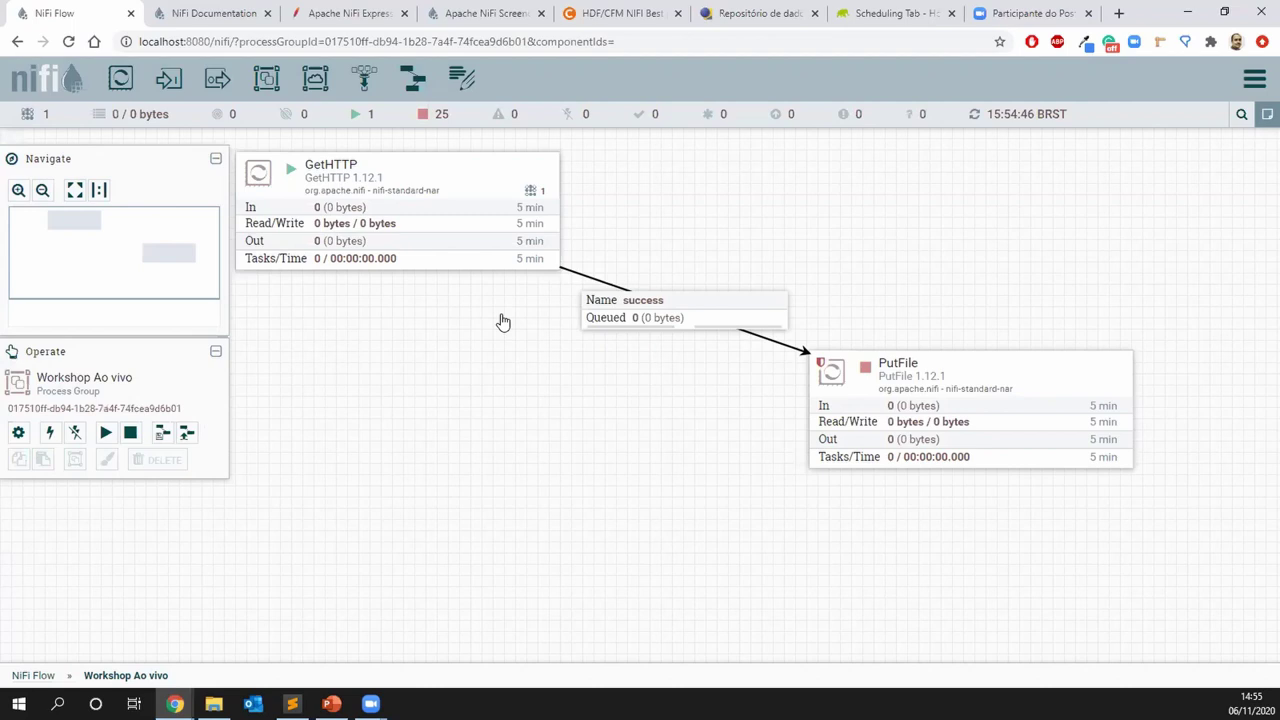
Stop the GetHTTP processor
mouse_move(449, 197)
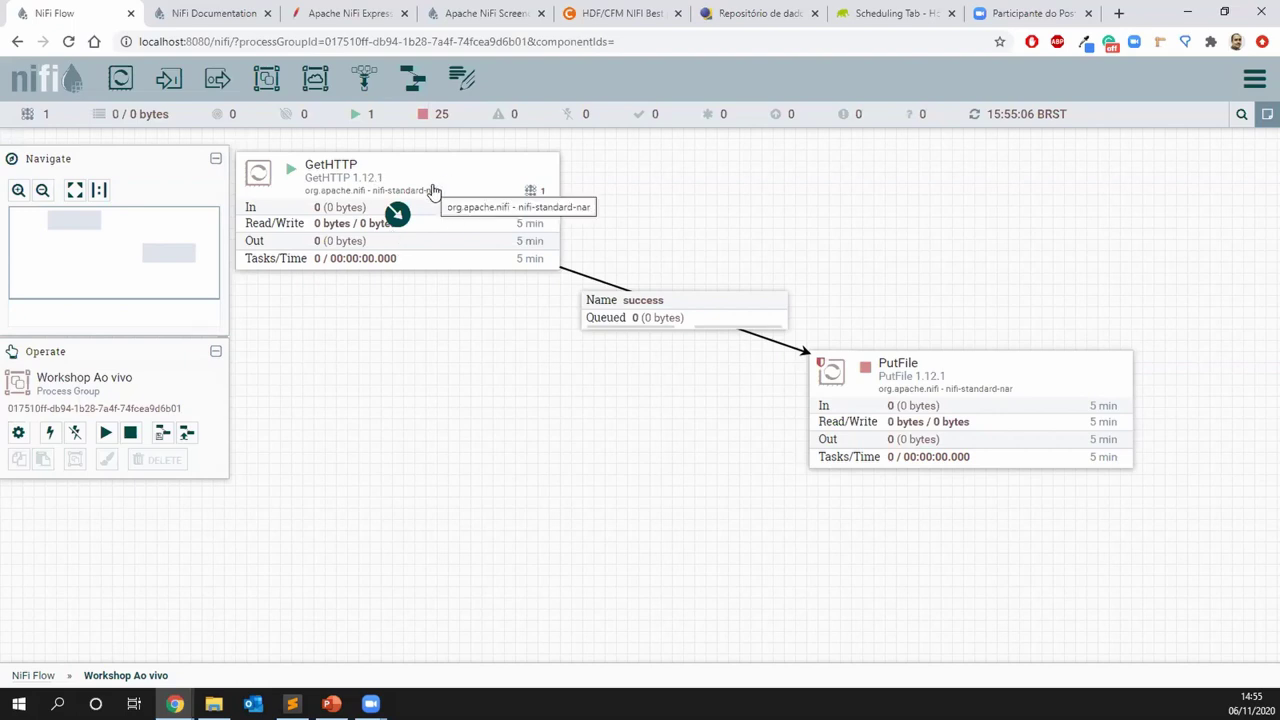
right_click(433, 190)
left_click(470, 222)
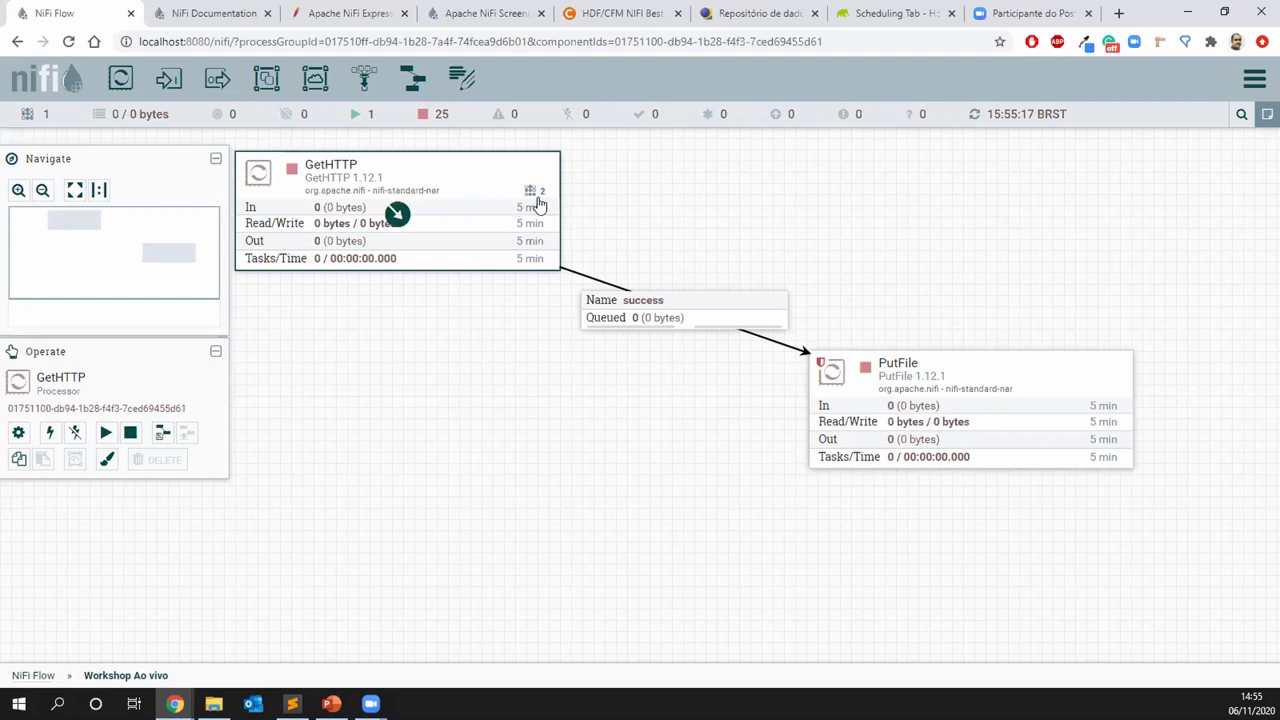
Refresh the flow repeatedly to monitor GetHTTP's active tasks and the success queue
right_click(614, 190)
left_click(649, 201)
right_click(637, 188)
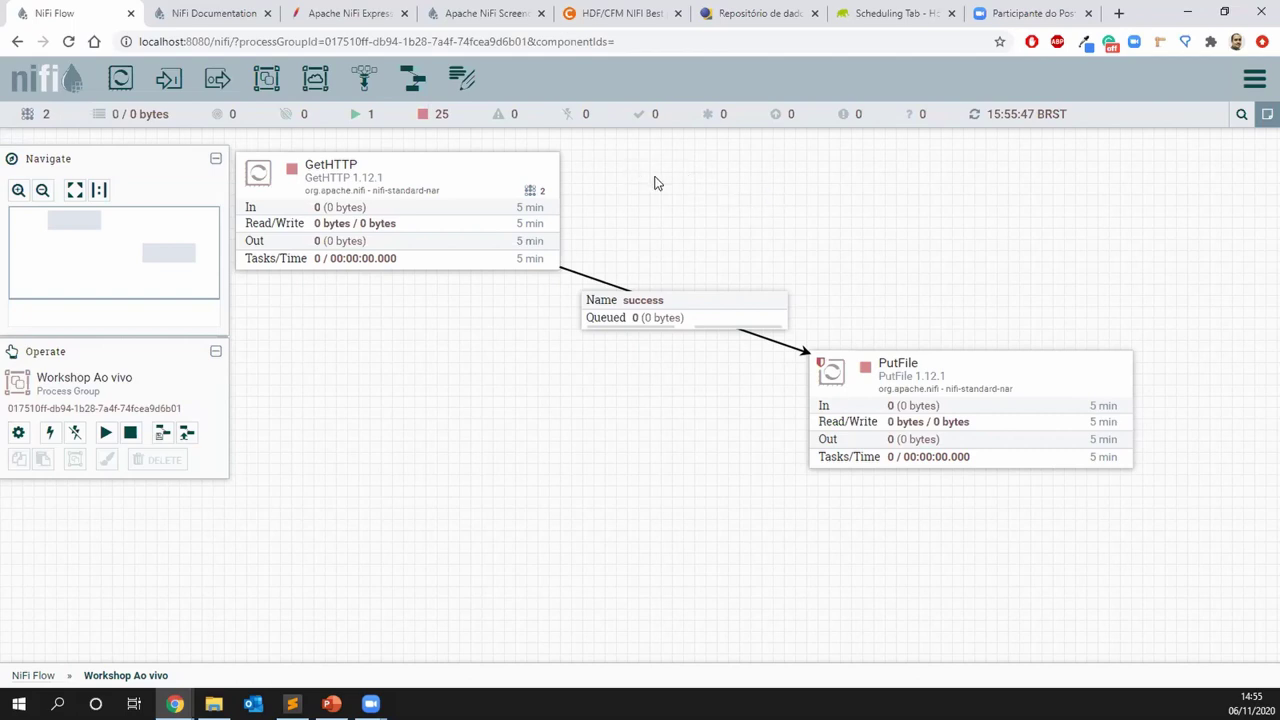
right_click(720, 173)
left_click(722, 178)
right_click(718, 170)
left_click(722, 180)
right_click(720, 173)
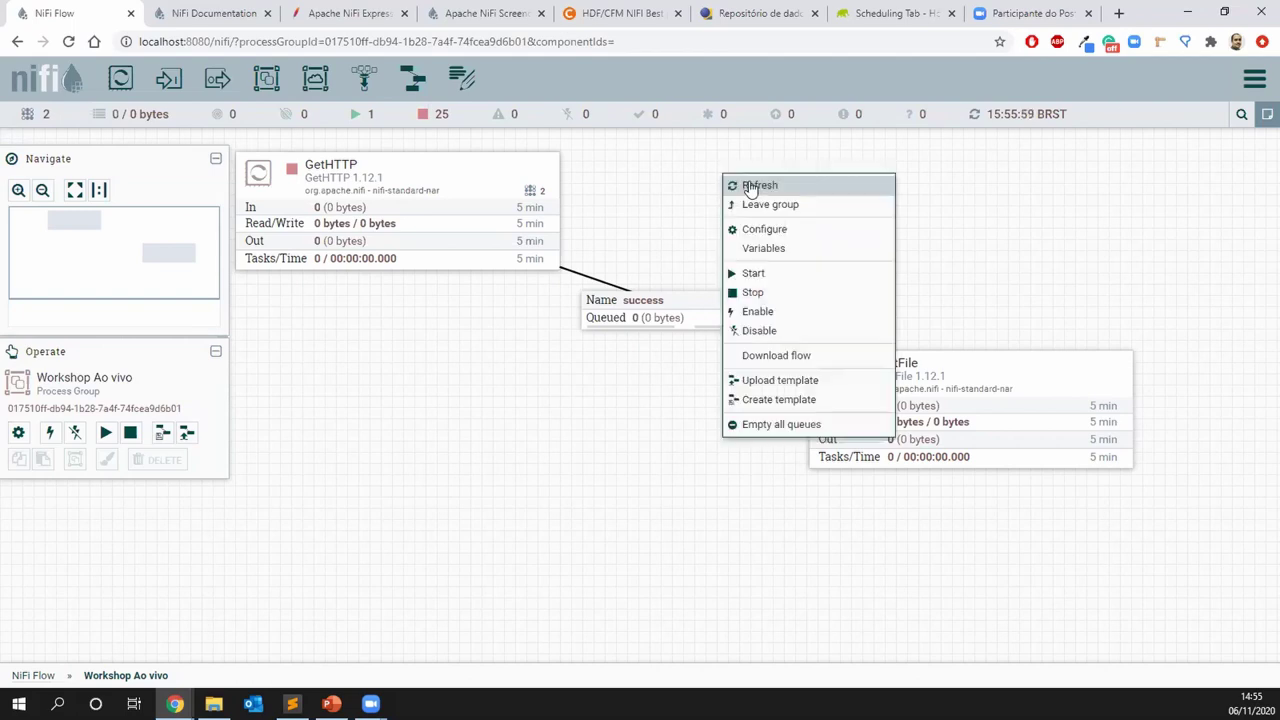
left_click(750, 184)
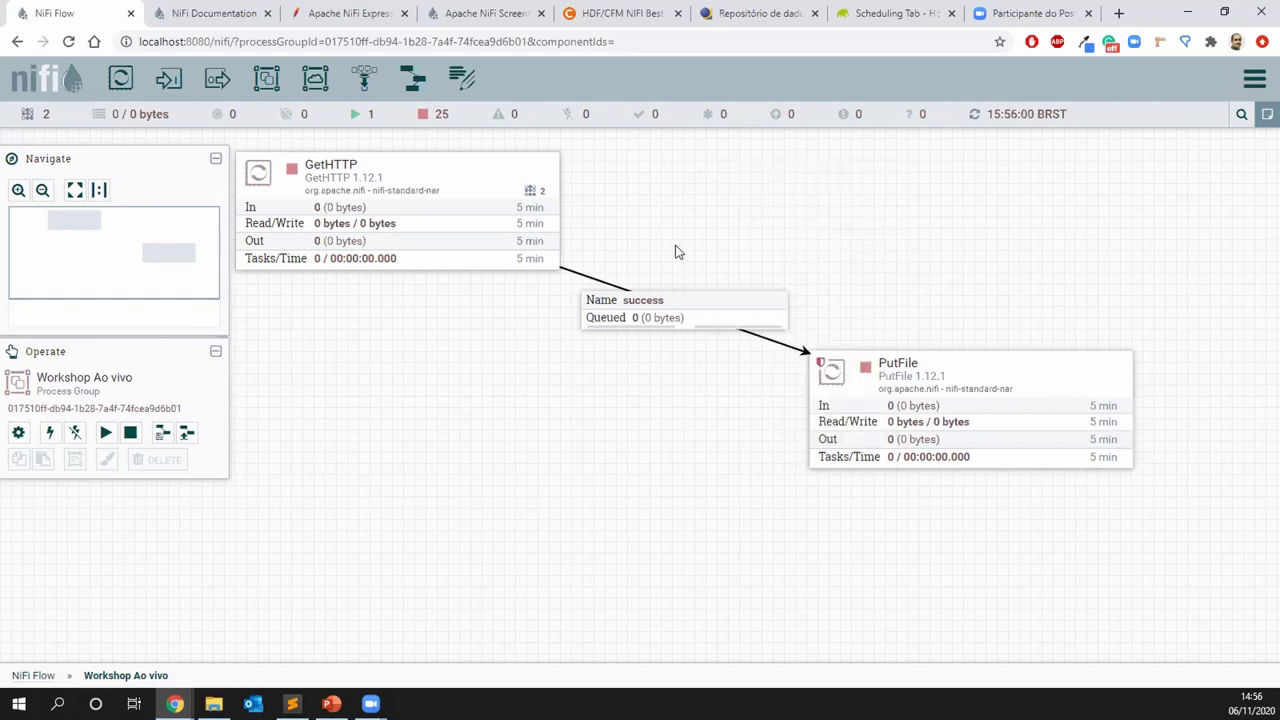
right_click(813, 195)
left_click(840, 200)
right_click(750, 181)
left_click(775, 197)
right_click(472, 363)
left_click(510, 373)
Review PutFile's properties without changing them, and refresh the flow to check the download's progress again
double_click(970, 412)
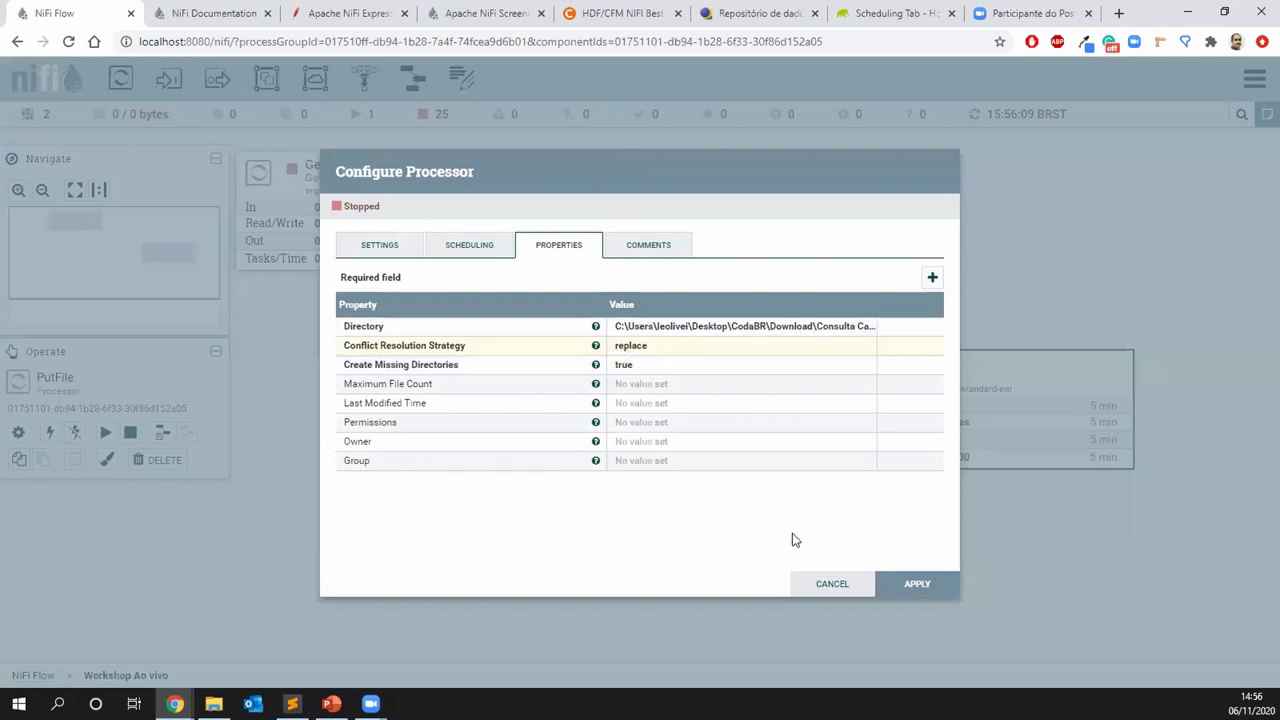
left_click(836, 585)
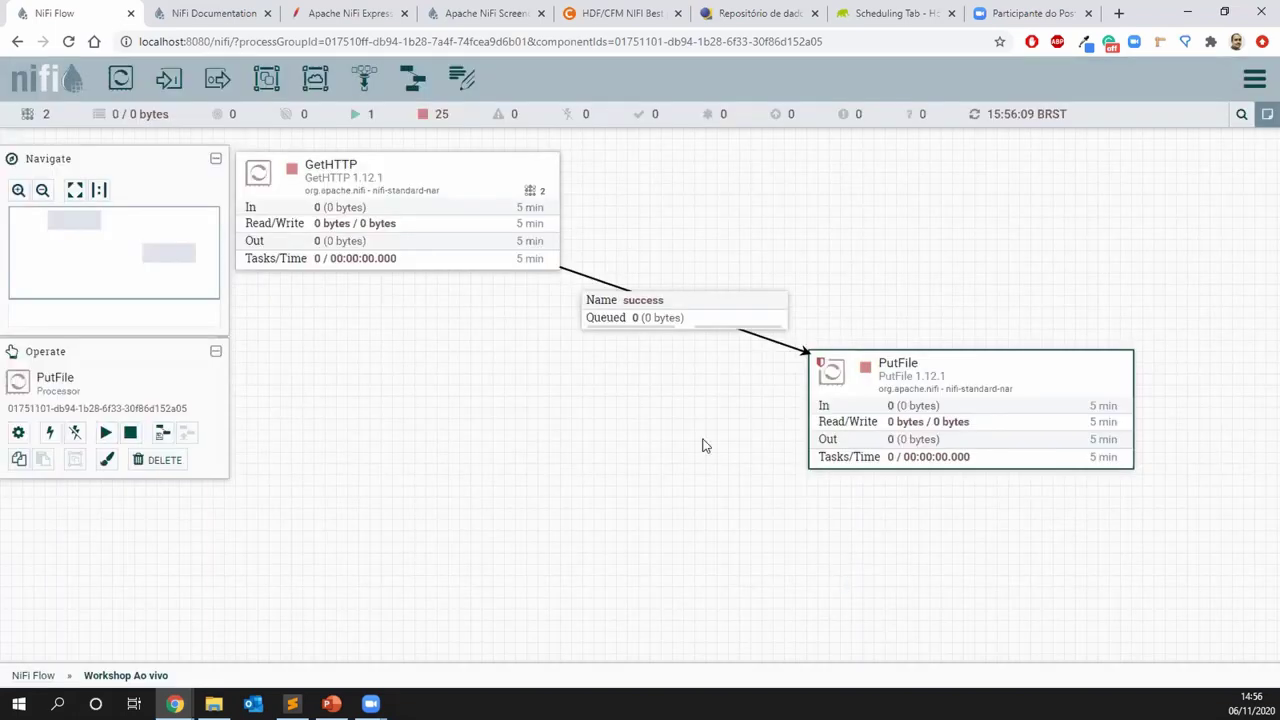
left_click(441, 345)
right_click(445, 340)
left_click(470, 350)
right_click(460, 336)
left_click(488, 349)
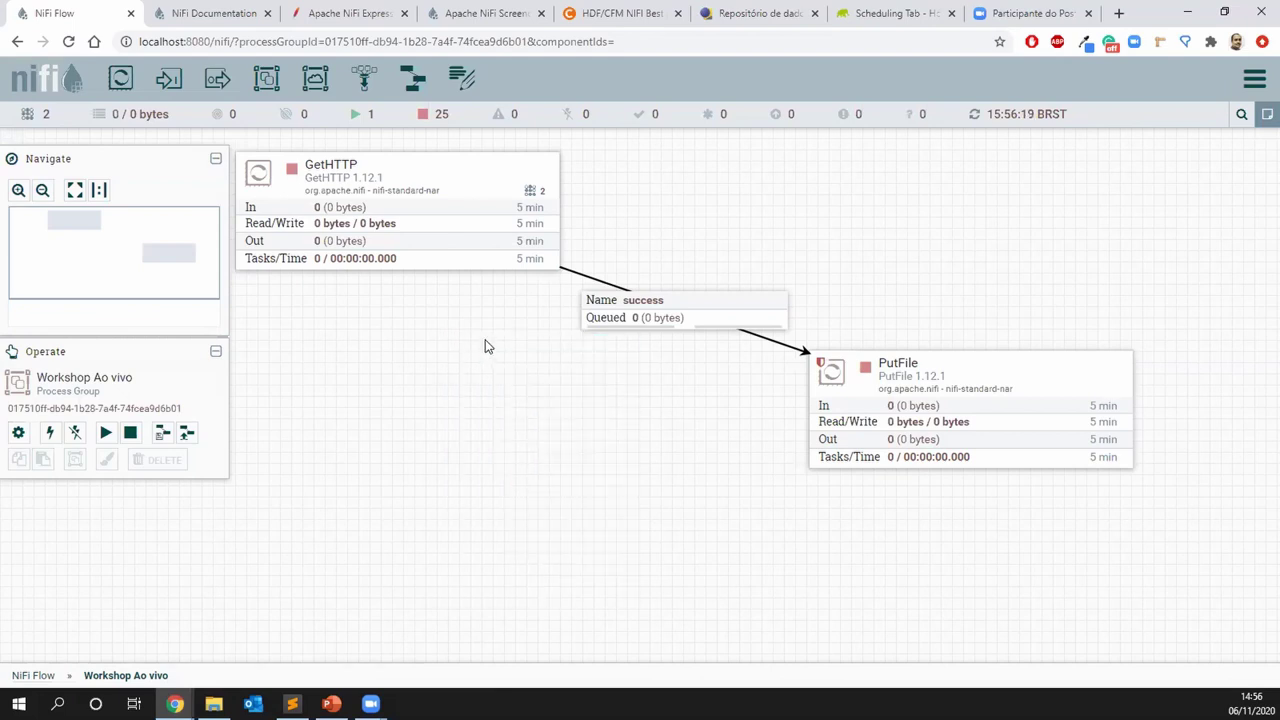
Refresh the flow until GetHTTP's downloaded file arrives in the success queue
right_click(380, 360)
left_click(397, 364)
right_click(392, 323)
left_click(432, 340)
right_click(432, 323)
left_click(437, 333)
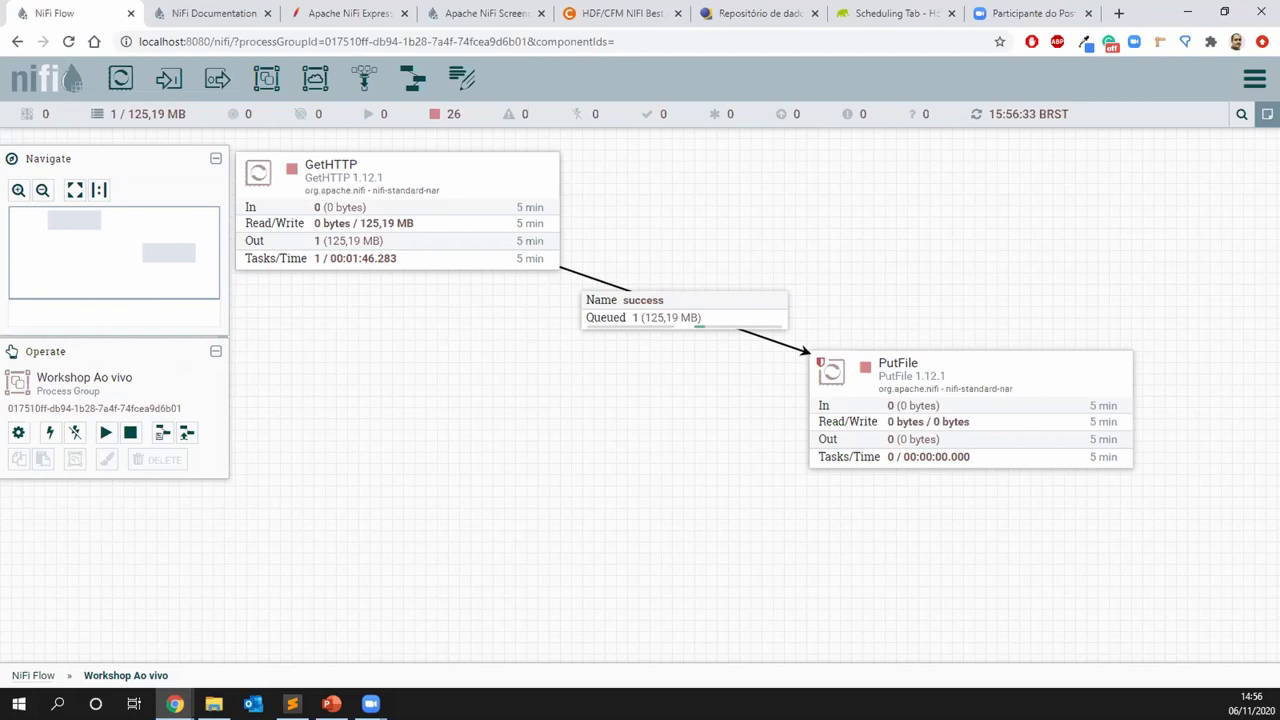
key("alt+Tab")
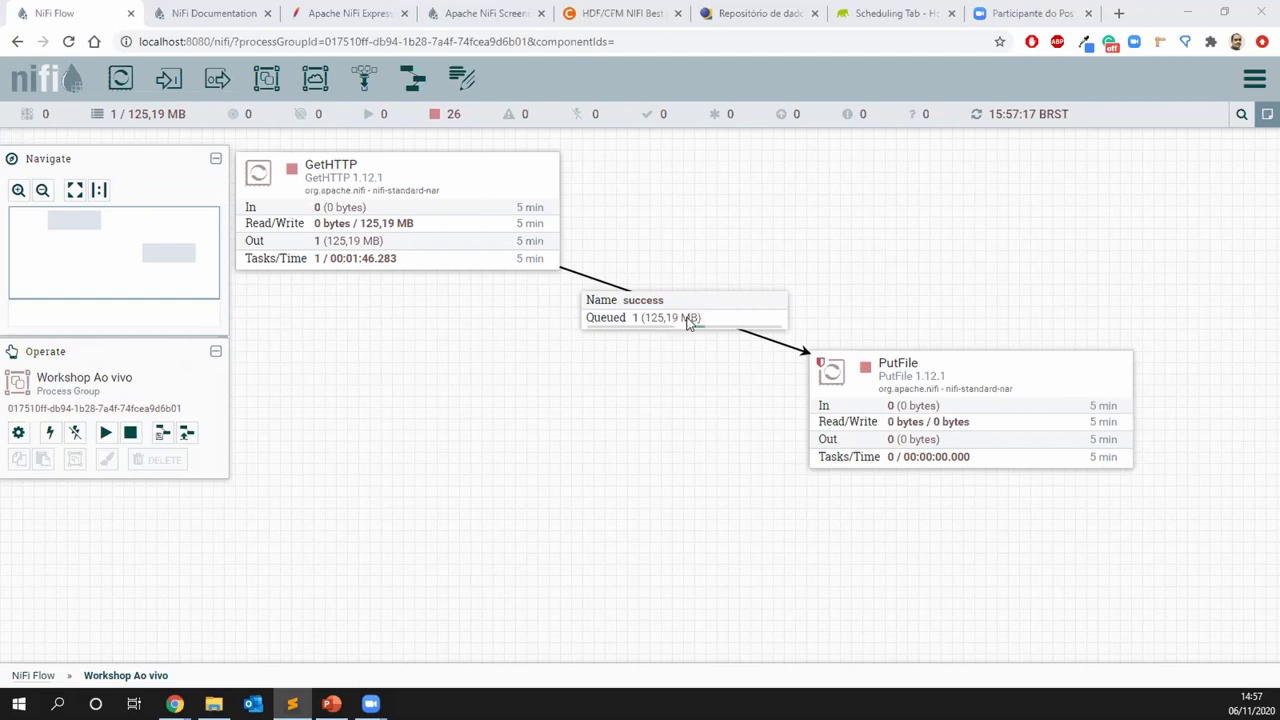
List the success queue, inspect the details of the queued consulta_cand_2020.zip FlowFile, and try viewing its content
right_click(636, 319)
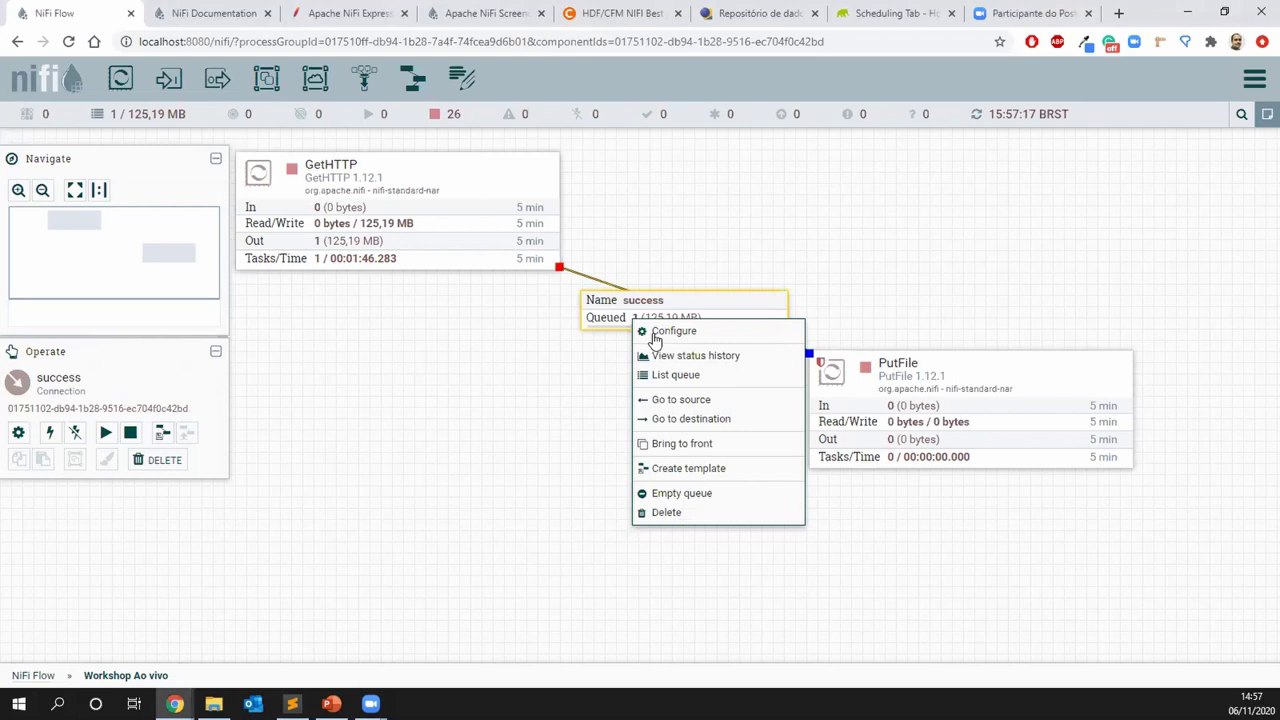
left_click(684, 381)
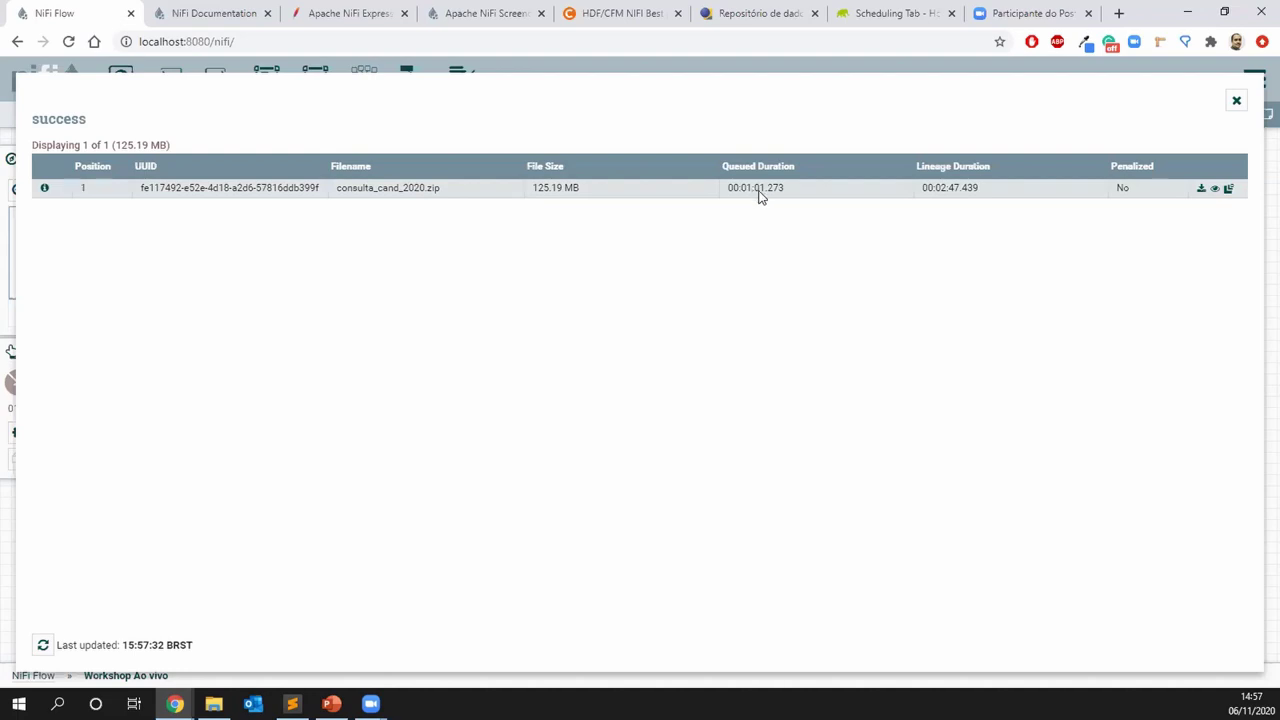
left_click(45, 189)
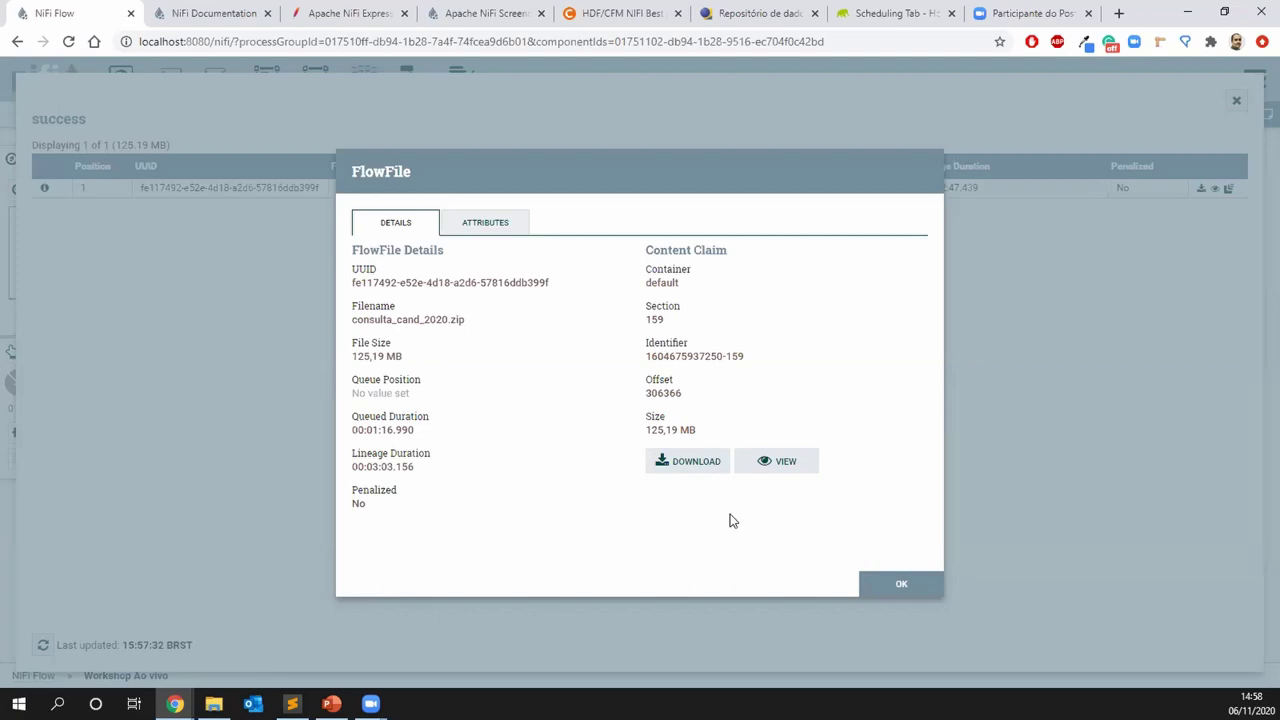
left_click(777, 465)
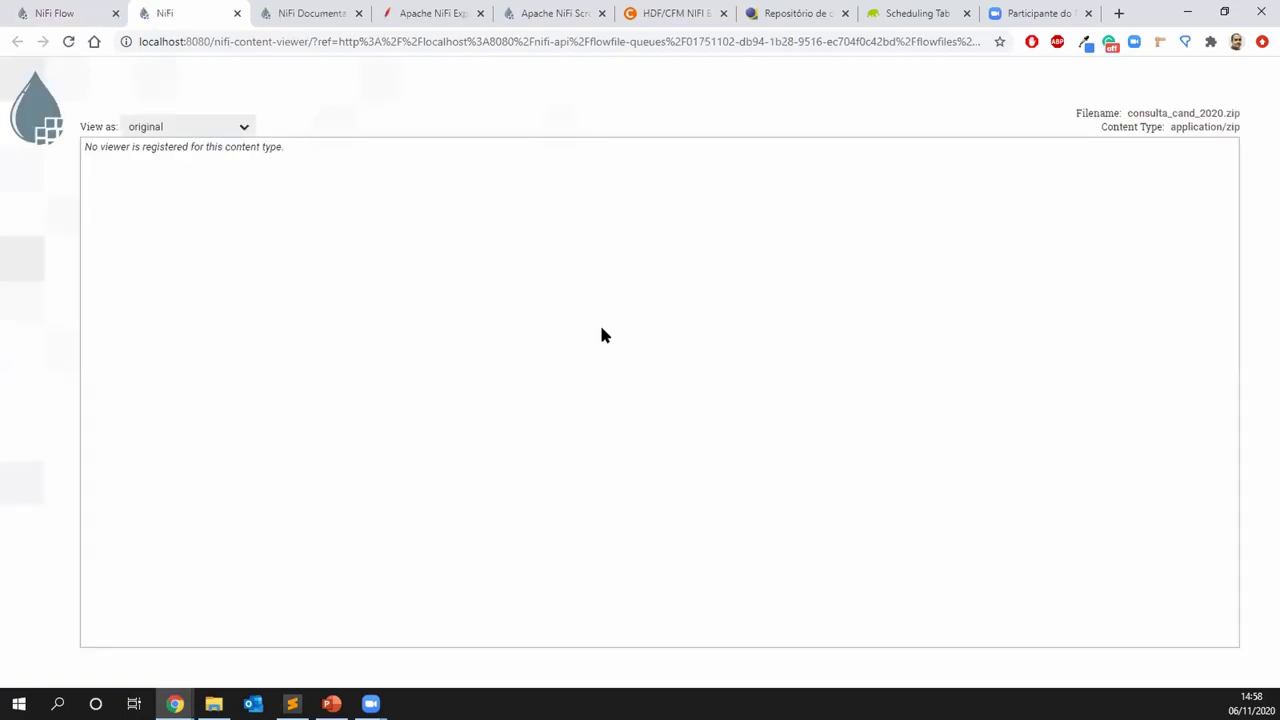
left_click(238, 13)
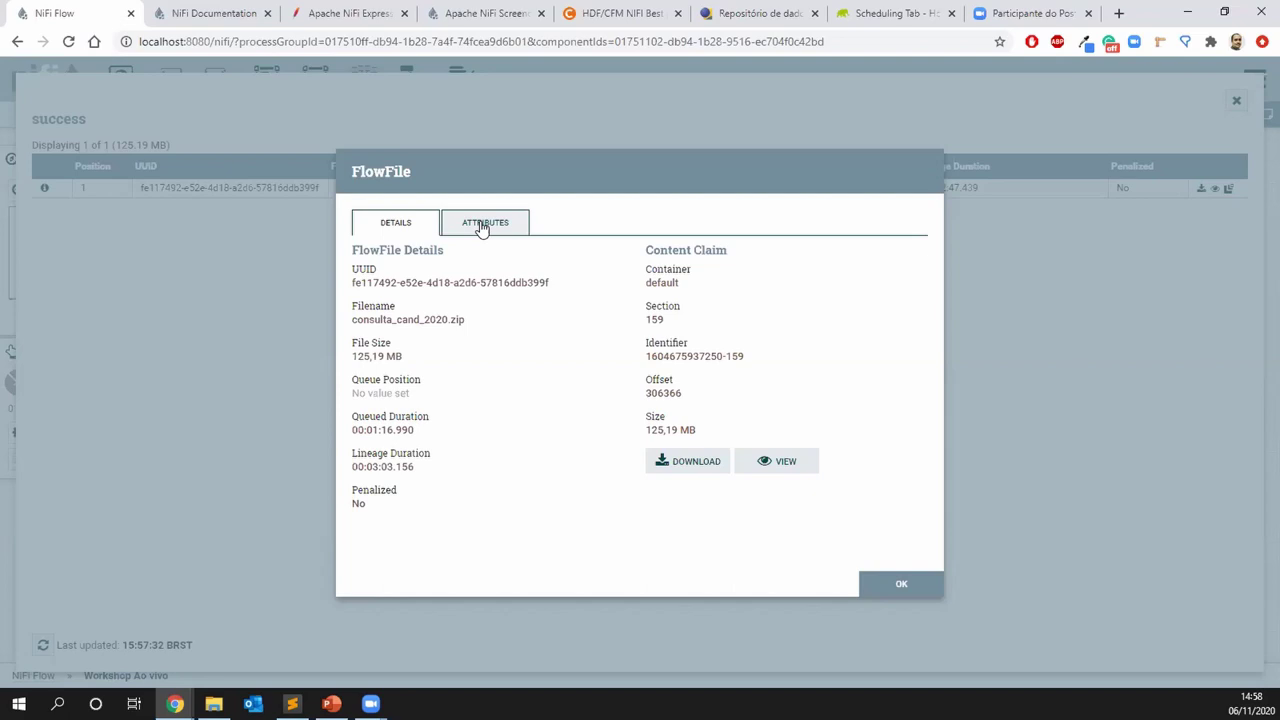
Review the queued FlowFile's attributes, including filename, remote source and MIME type, and close the queue listing
left_click(488, 226)
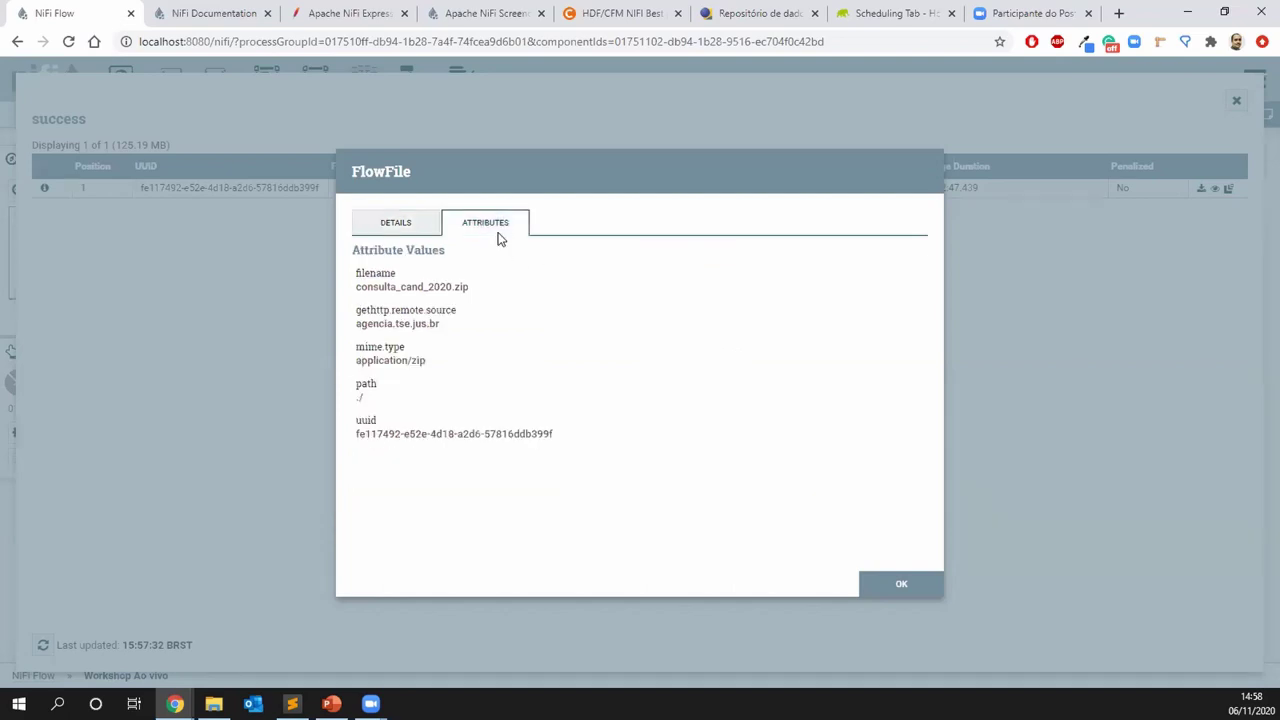
left_click_drag(360, 286, 437, 323)
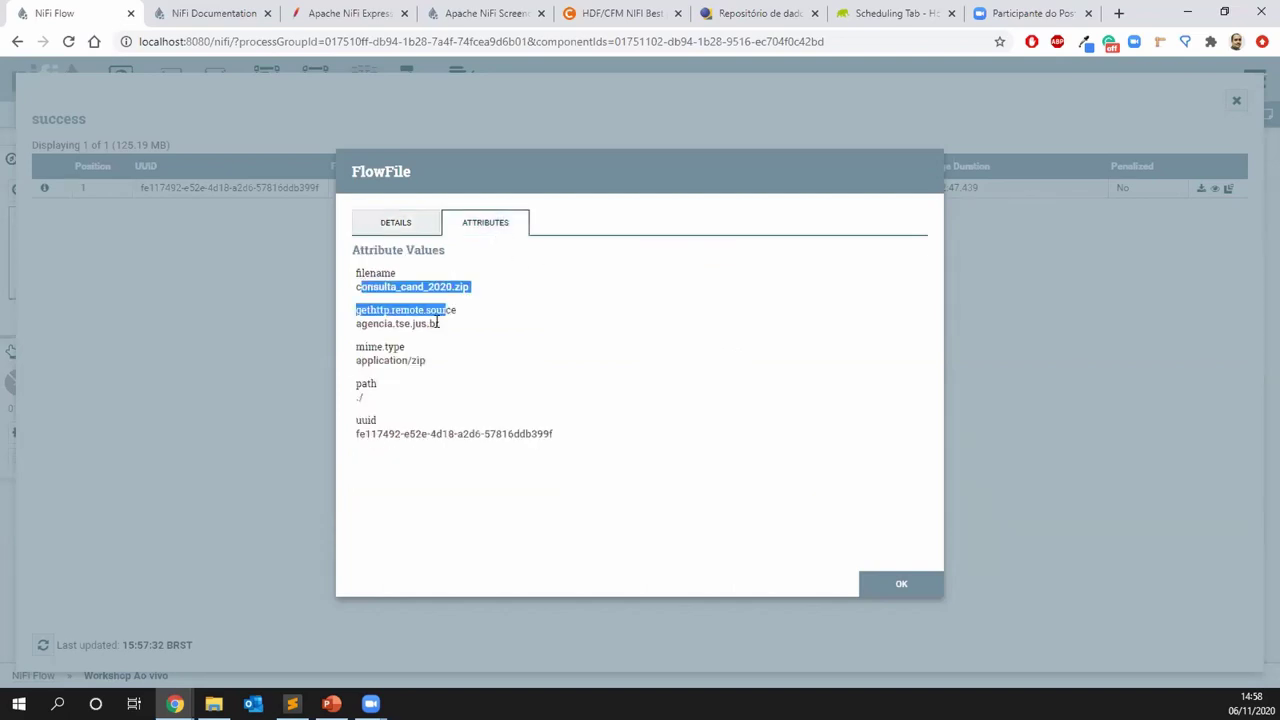
left_click(438, 323)
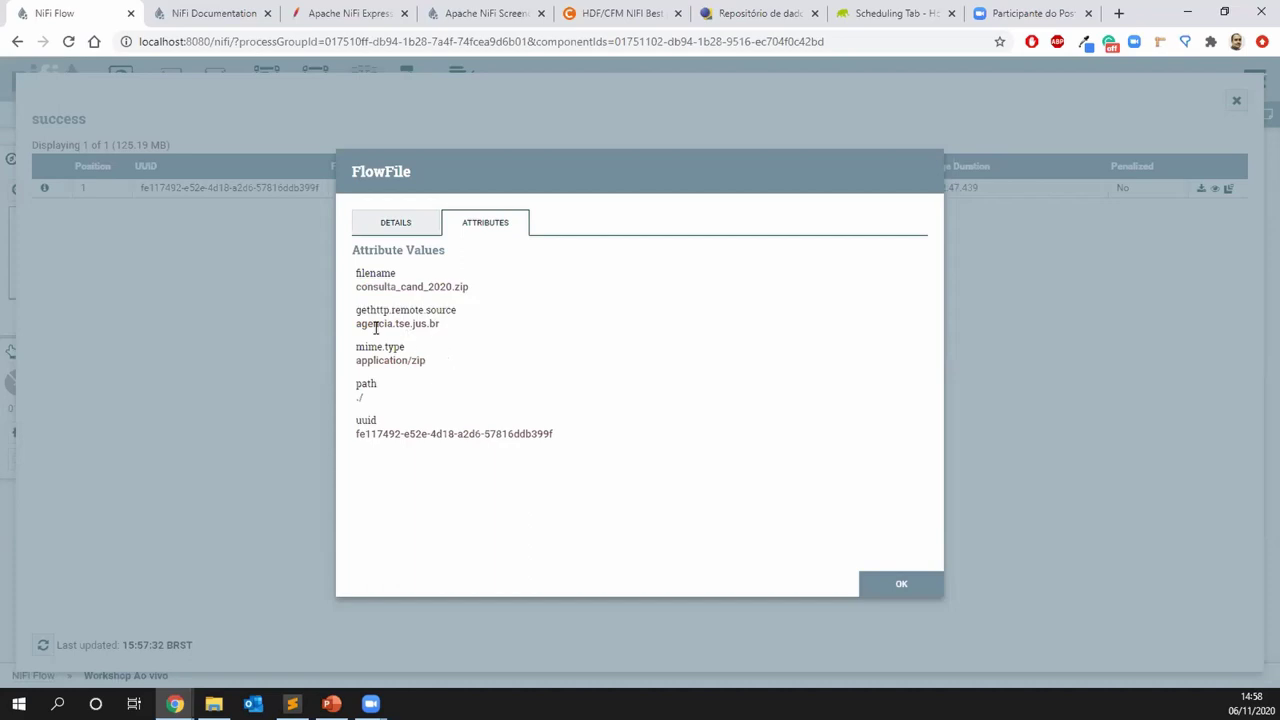
left_click_drag(357, 323, 357, 364)
left_click(434, 351)
left_click(412, 415)
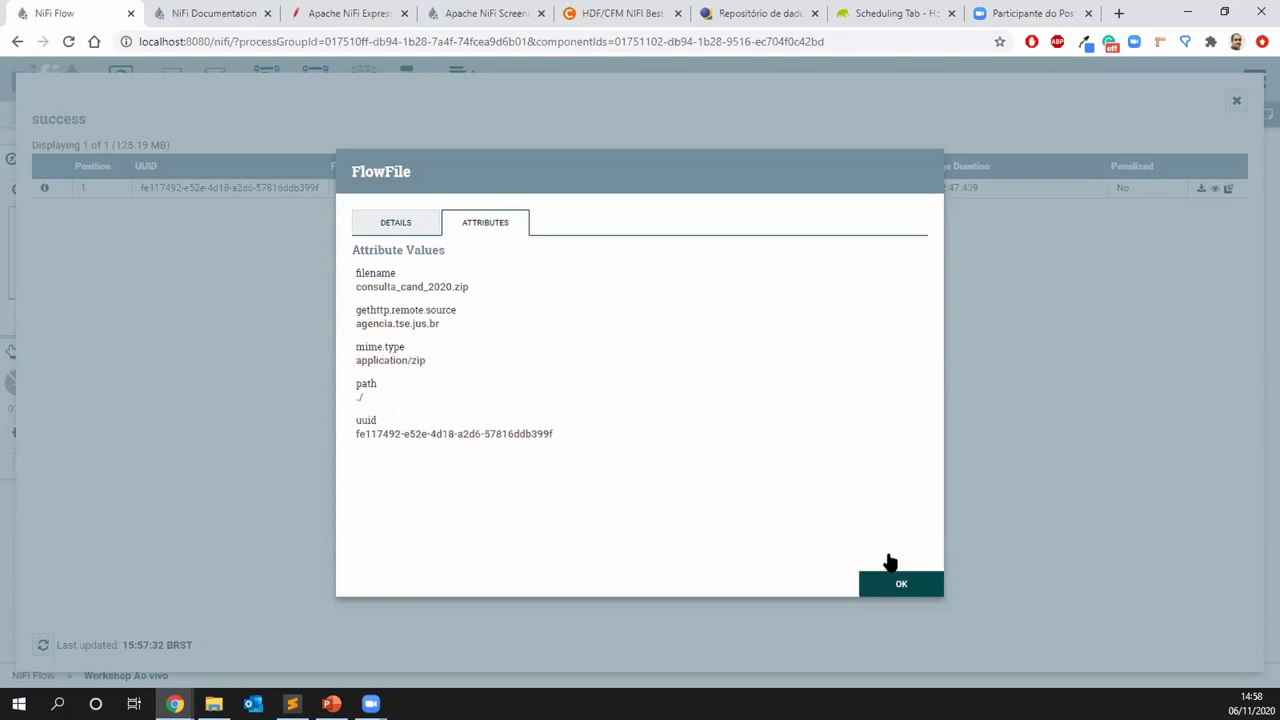
left_click(903, 584)
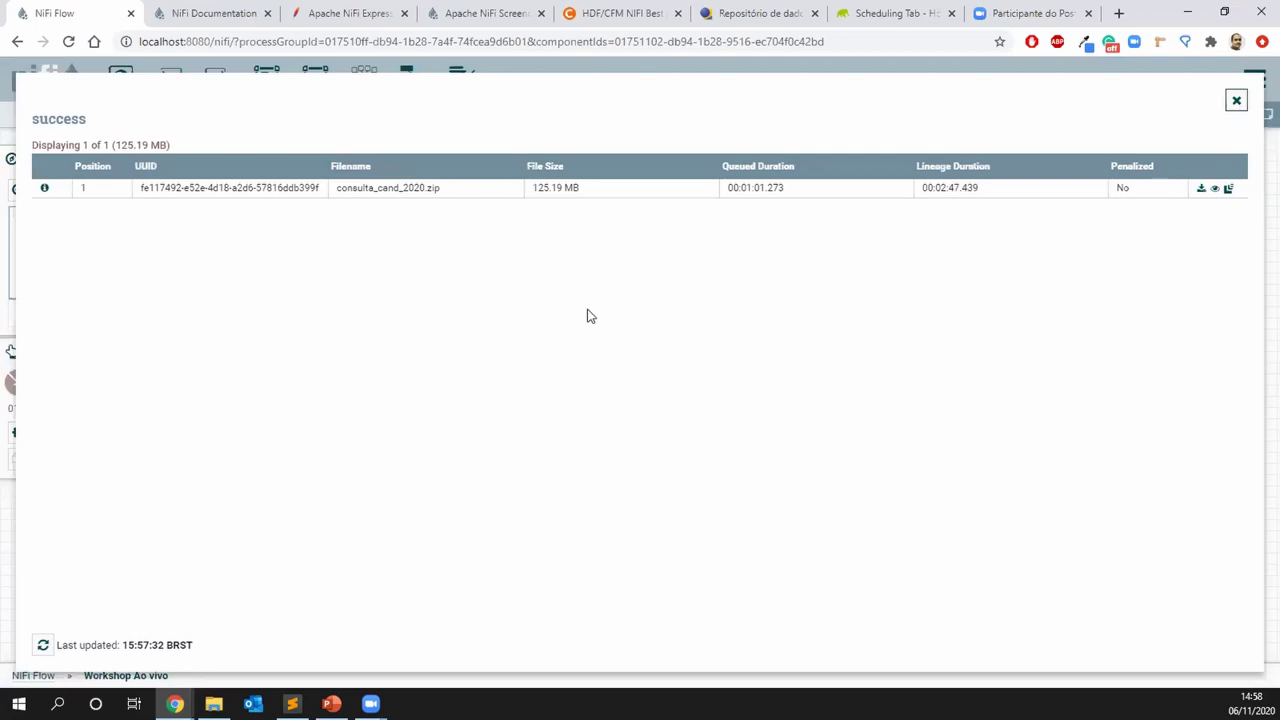
key("Escape")
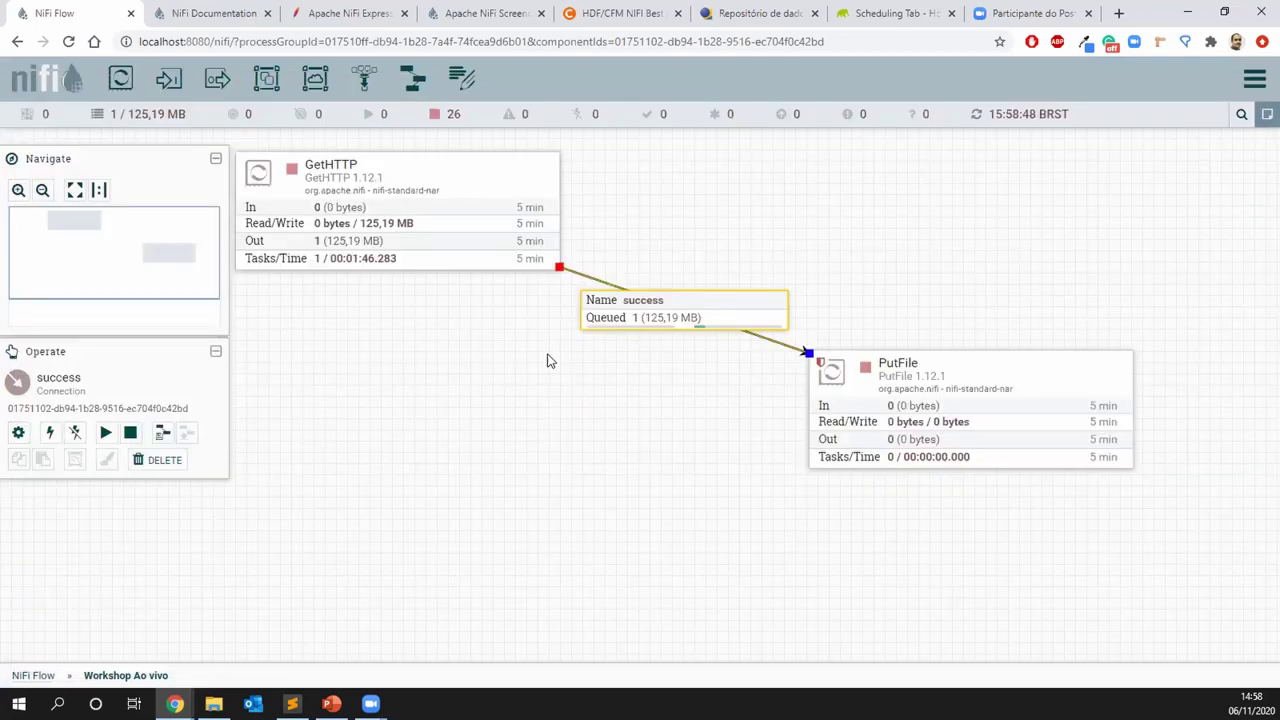
Open the success connection's configuration and review its details and settings
right_click(656, 303)
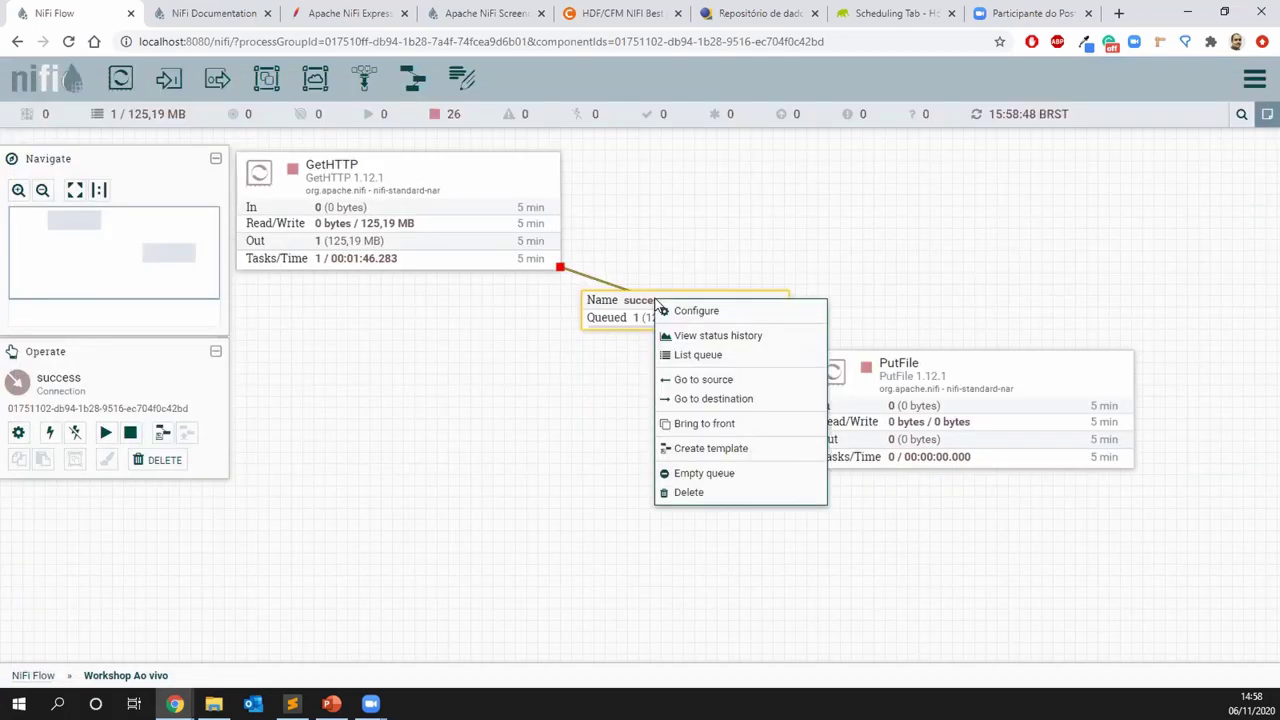
left_click(727, 316)
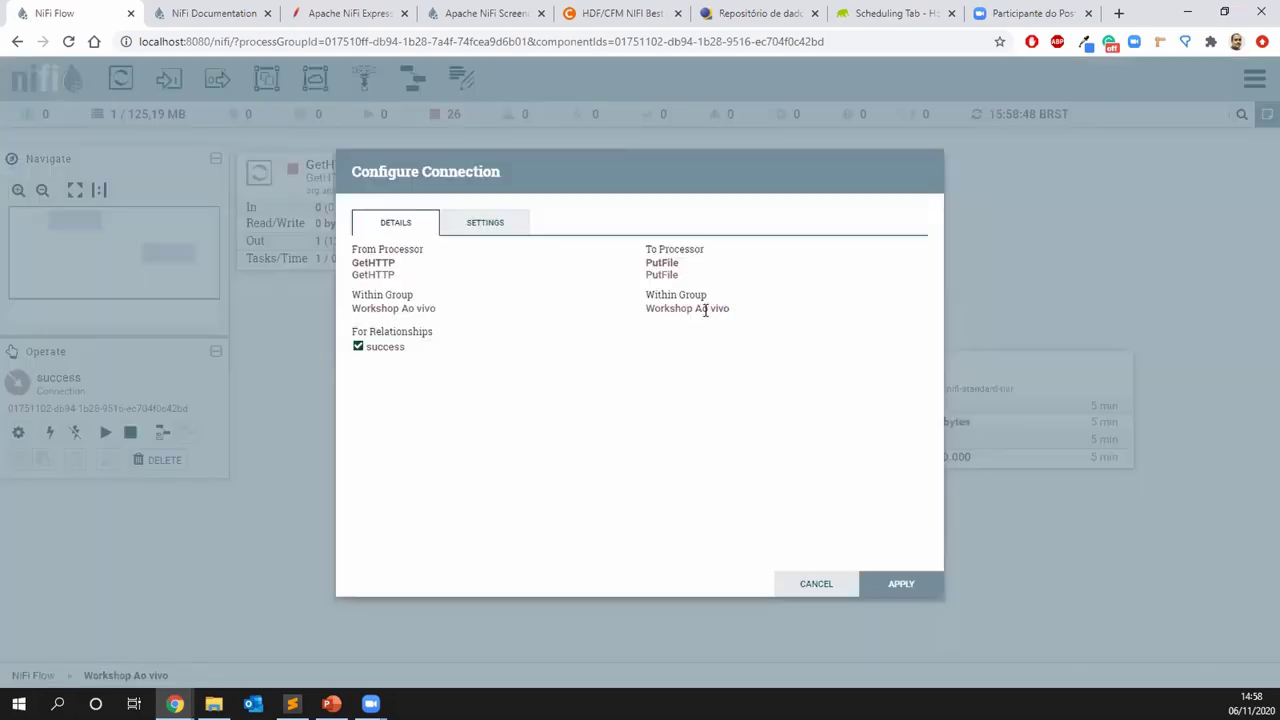
left_click(487, 221)
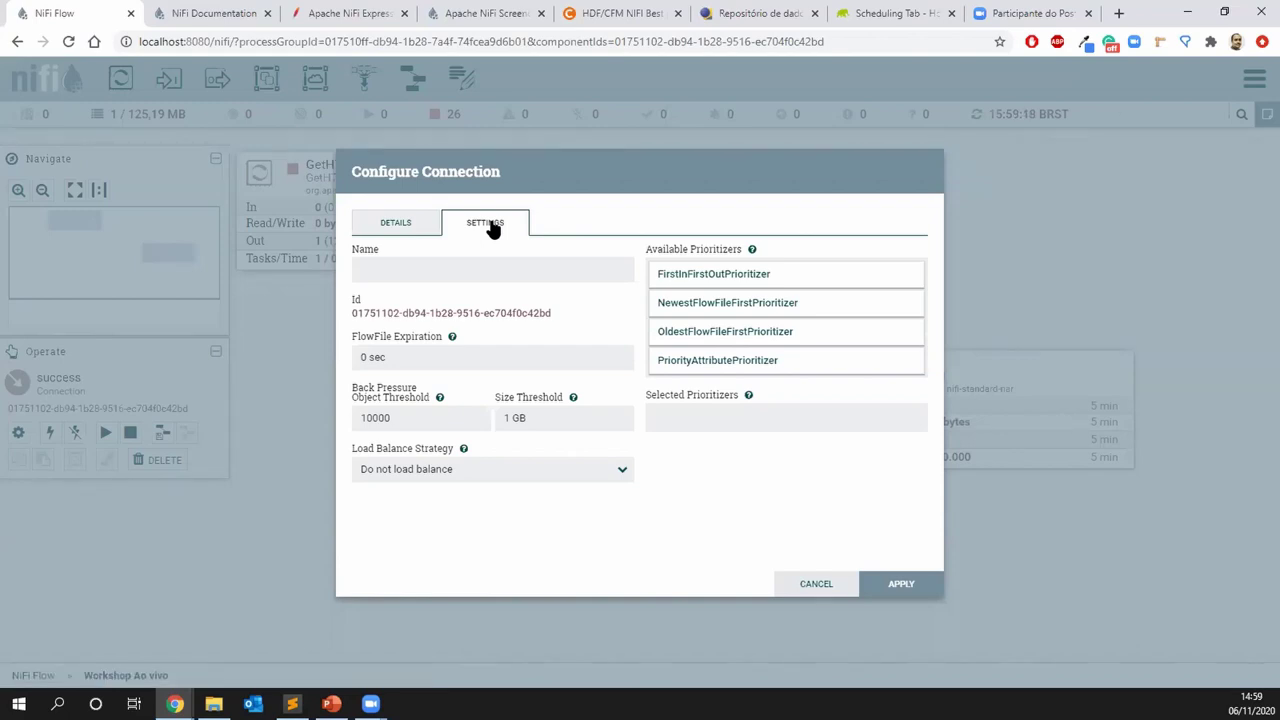
Check the 2020 candidate file links in the electoral data repository, and close the connection's configuration without changes
left_click(786, 14)
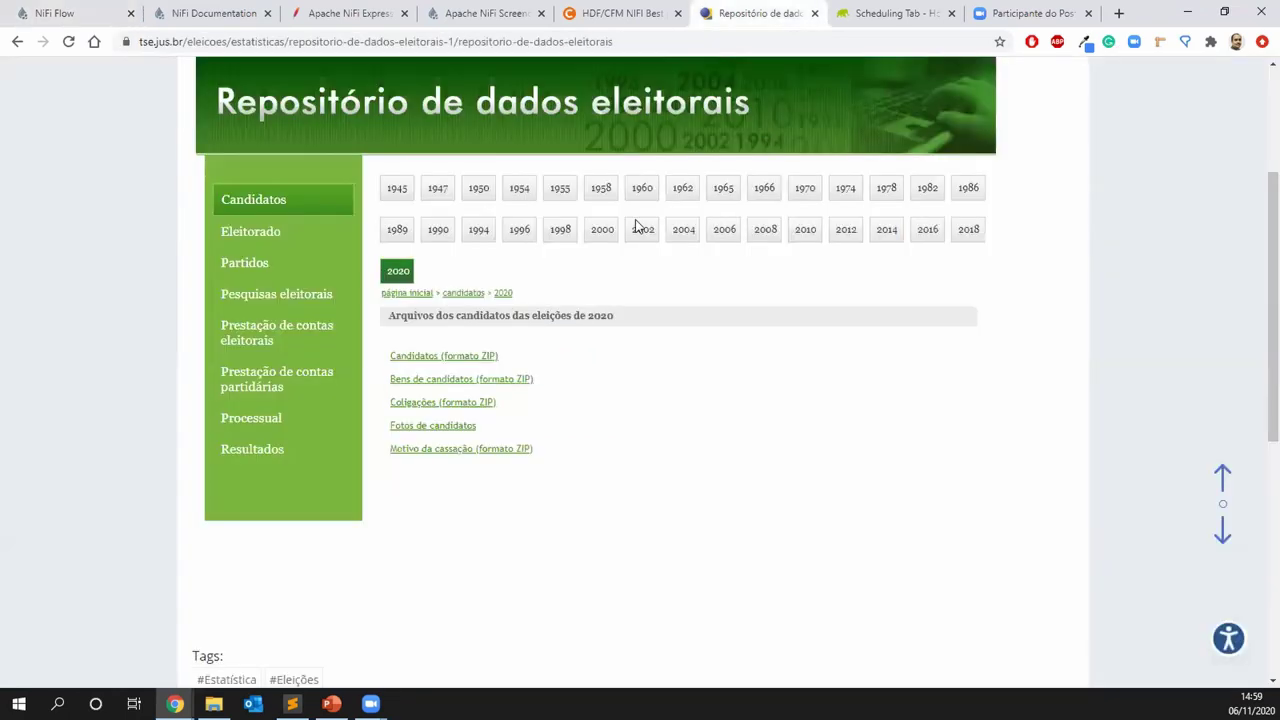
left_click(625, 41)
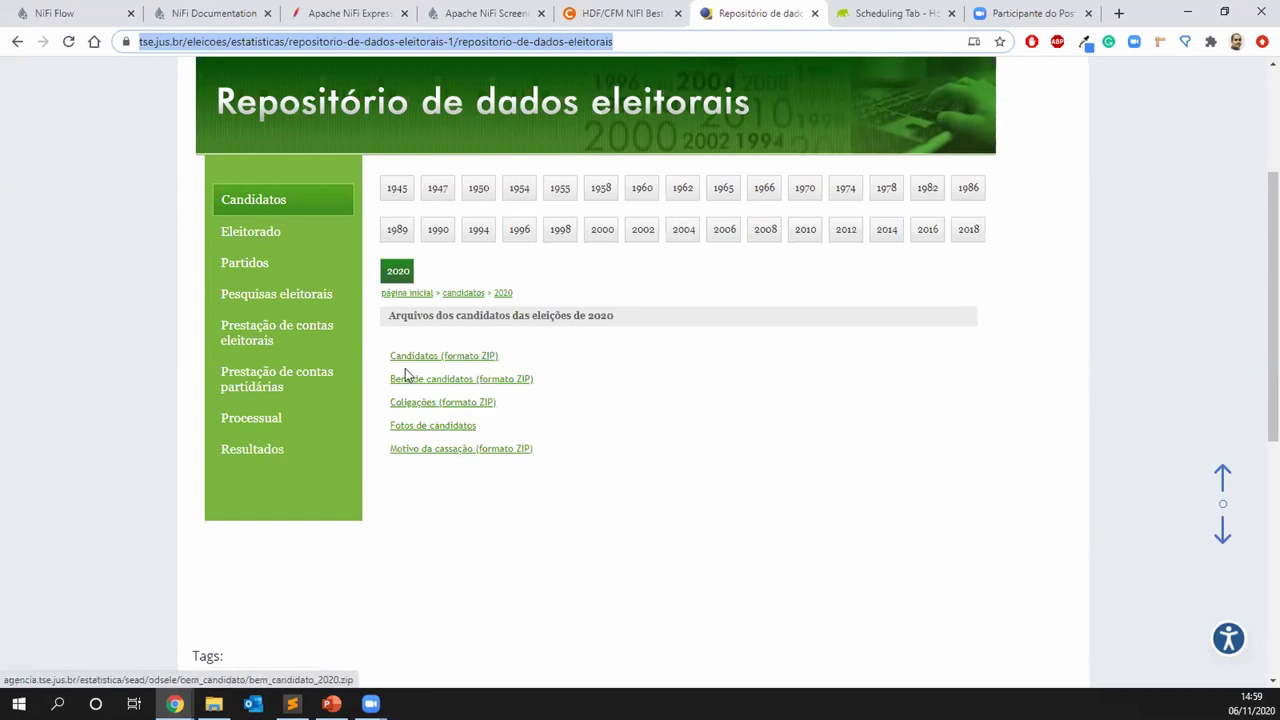
left_click(83, 20)
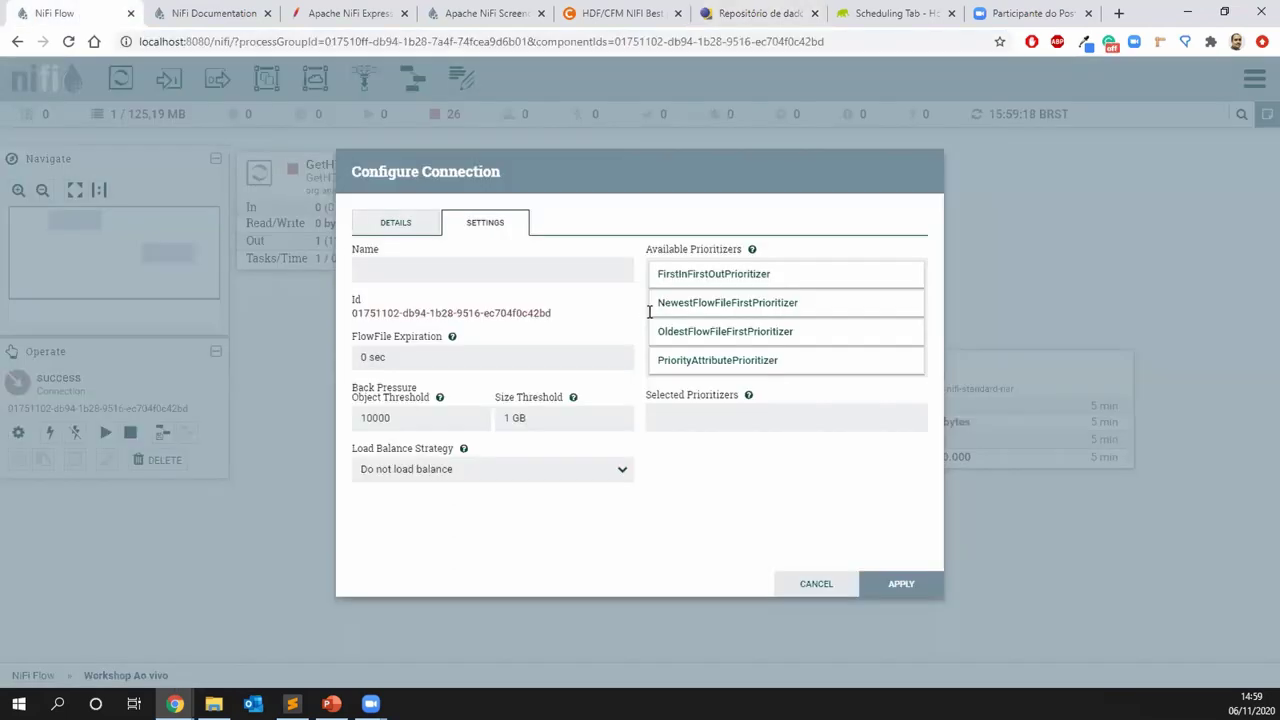
key("Escape")
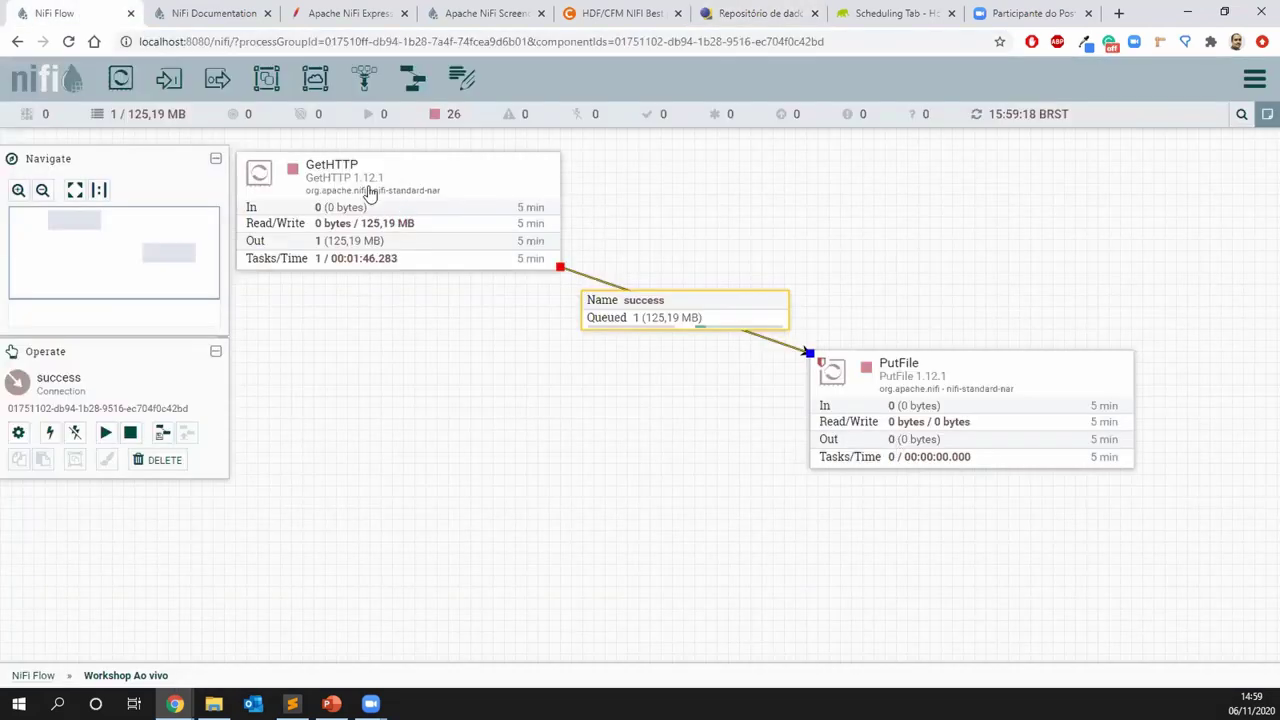
Open GetHTTP's properties to check the Filename value, and consult the title of the Apache NiFi Expression Language Guide
double_click(420, 194)
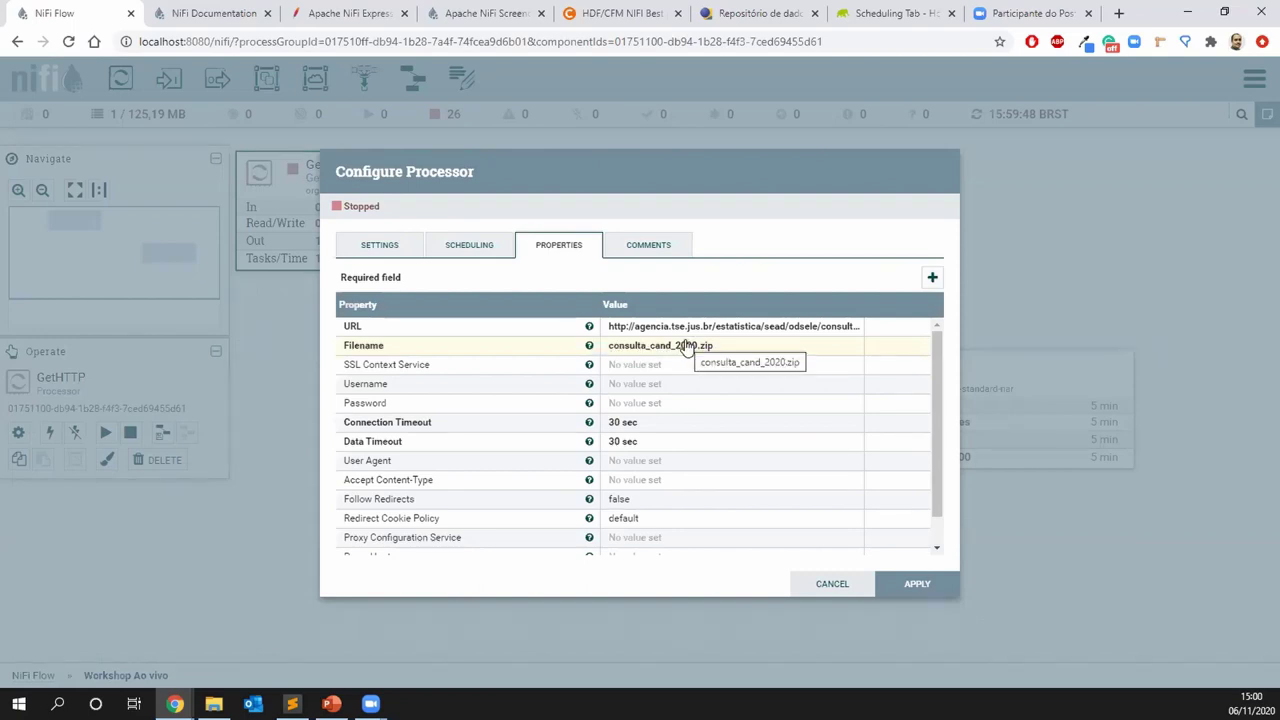
left_click(300, 17)
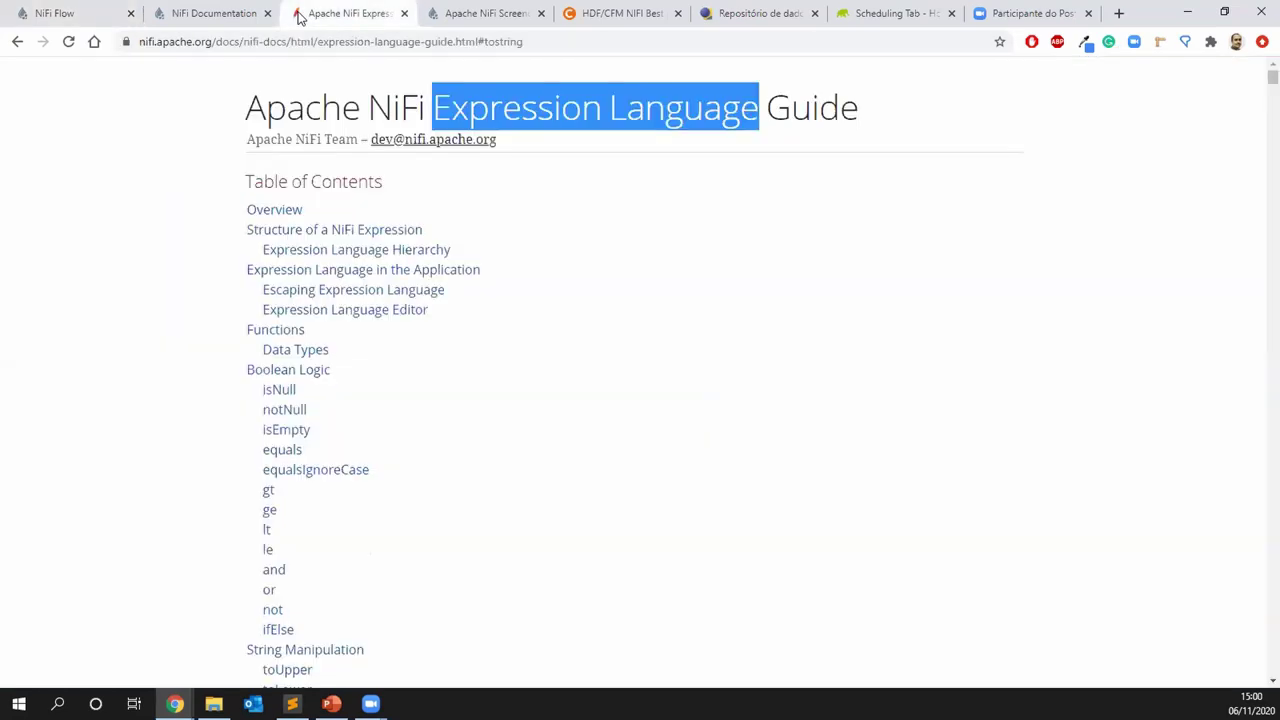
left_click_drag(432, 107, 755, 107)
left_click(690, 110)
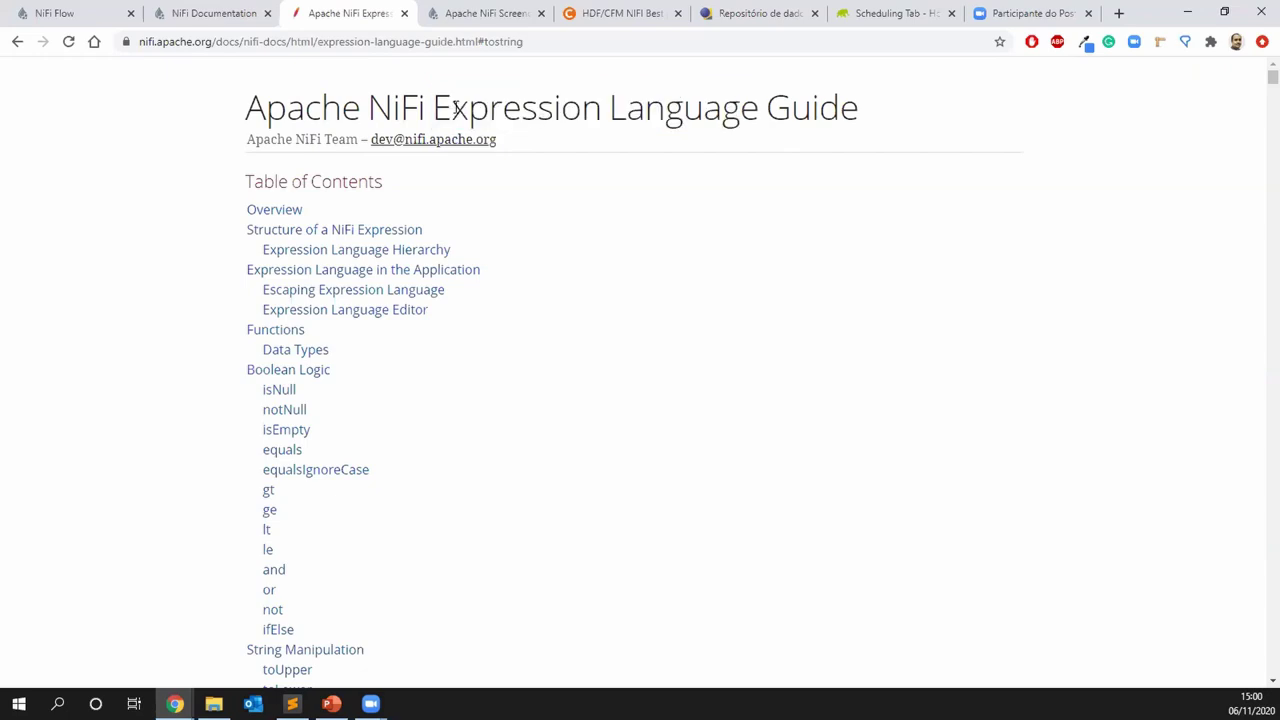
left_click_drag(437, 107, 758, 106)
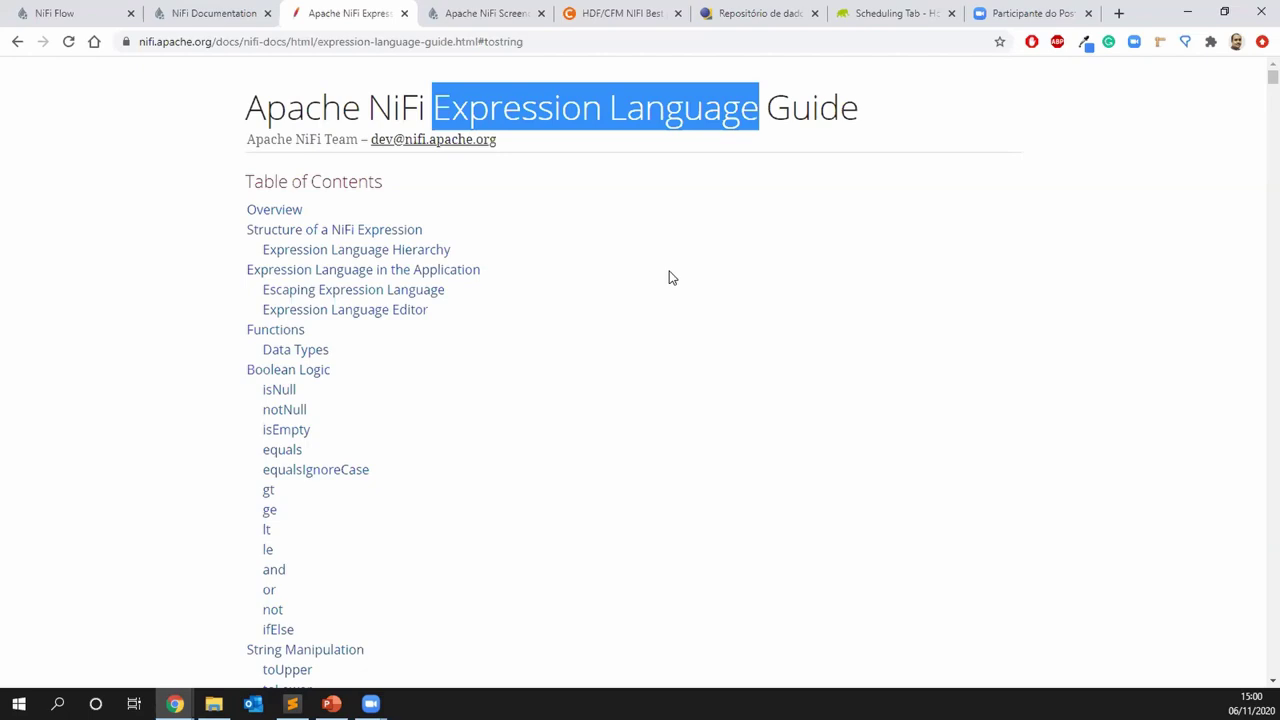
left_click(48, 14)
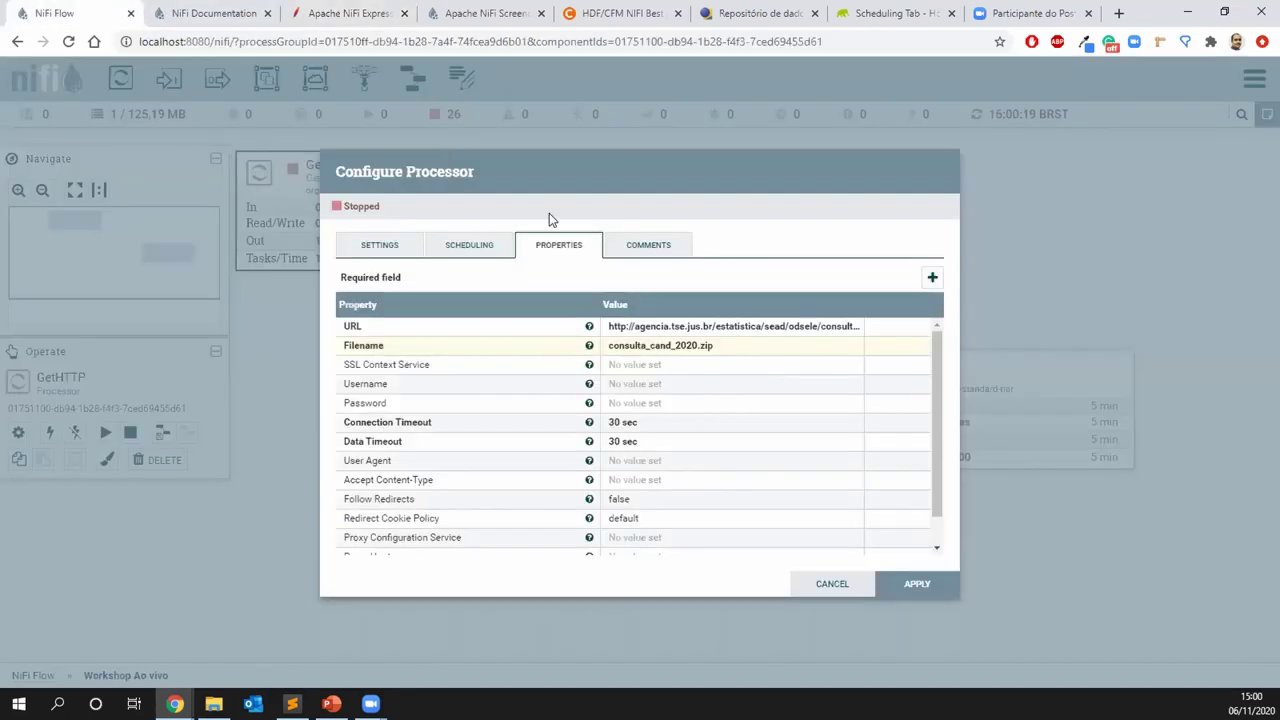
Examine the full URL in GetHTTP's properties, highlighting its file name portion, and close the configuration without saving
left_click(688, 331)
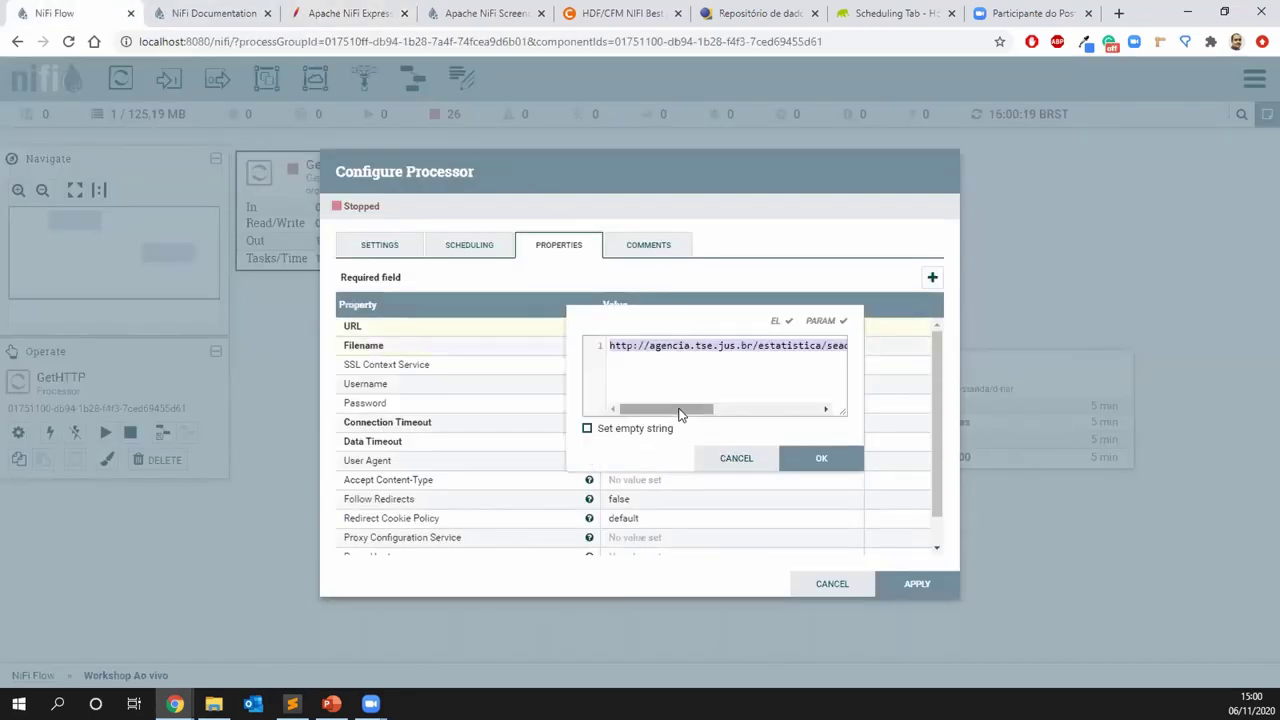
left_click_drag(843, 409, 1143, 404)
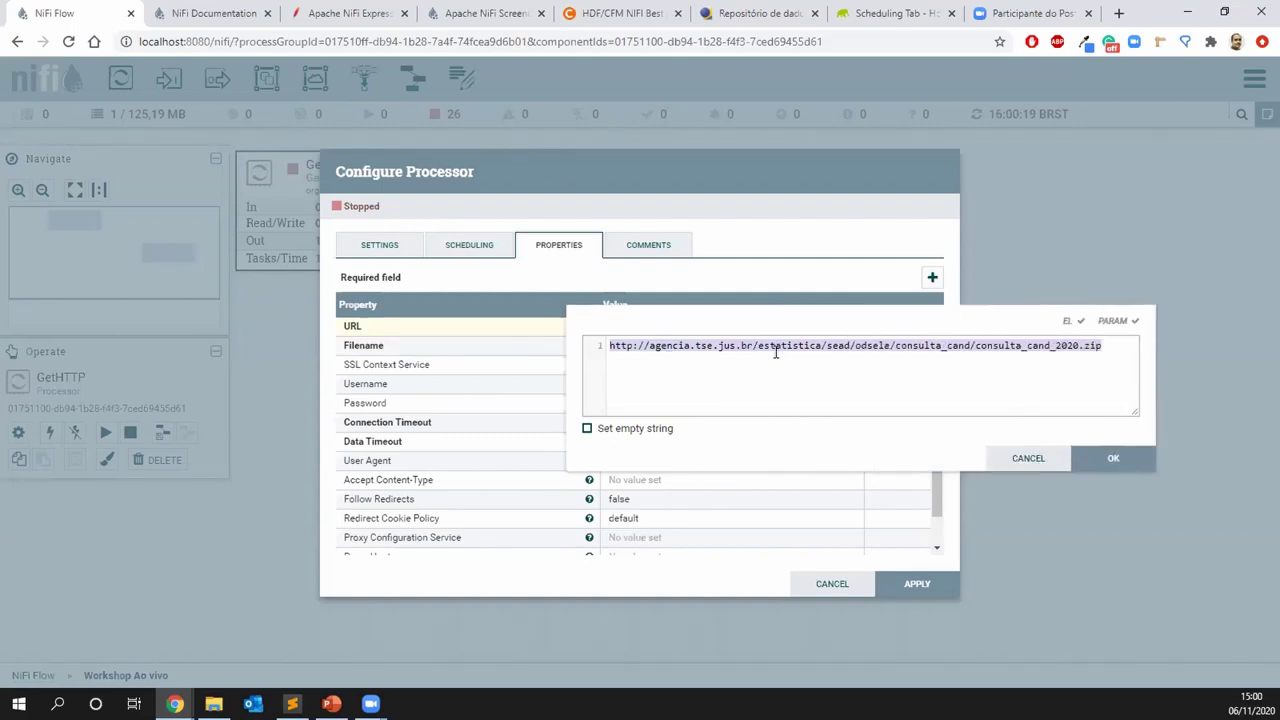
left_click(977, 346)
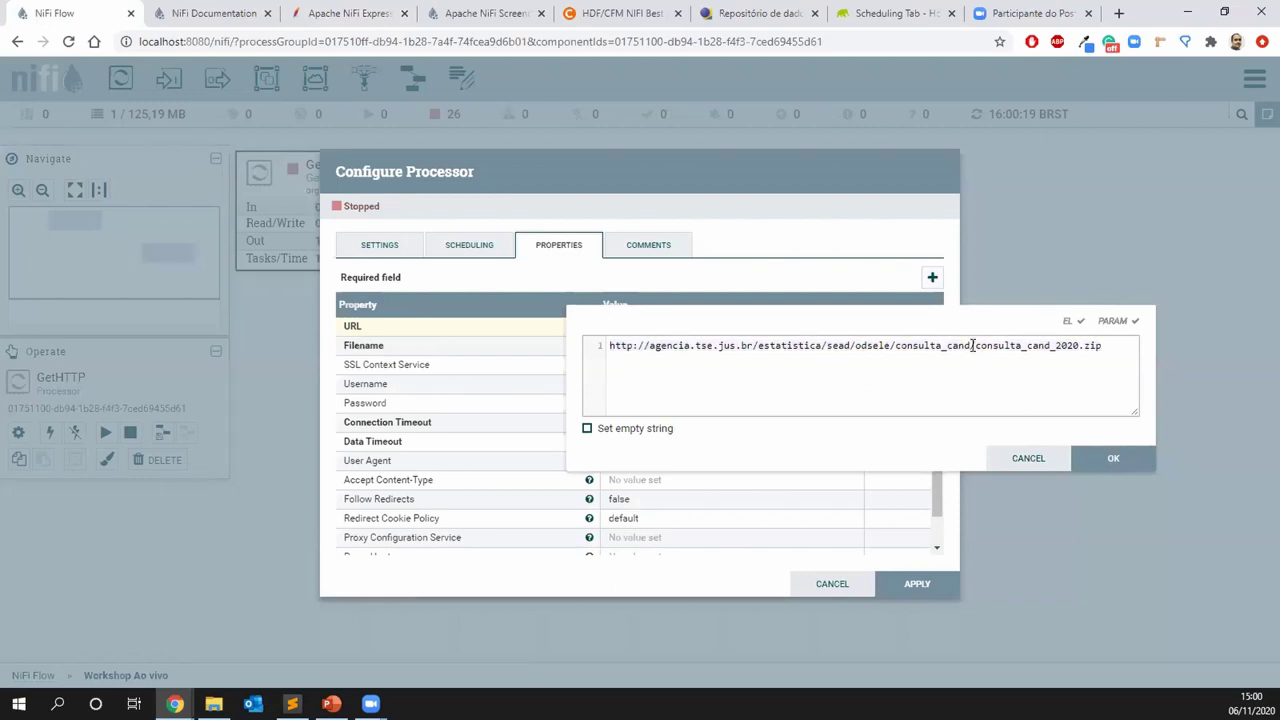
left_click(1102, 345, "shift")
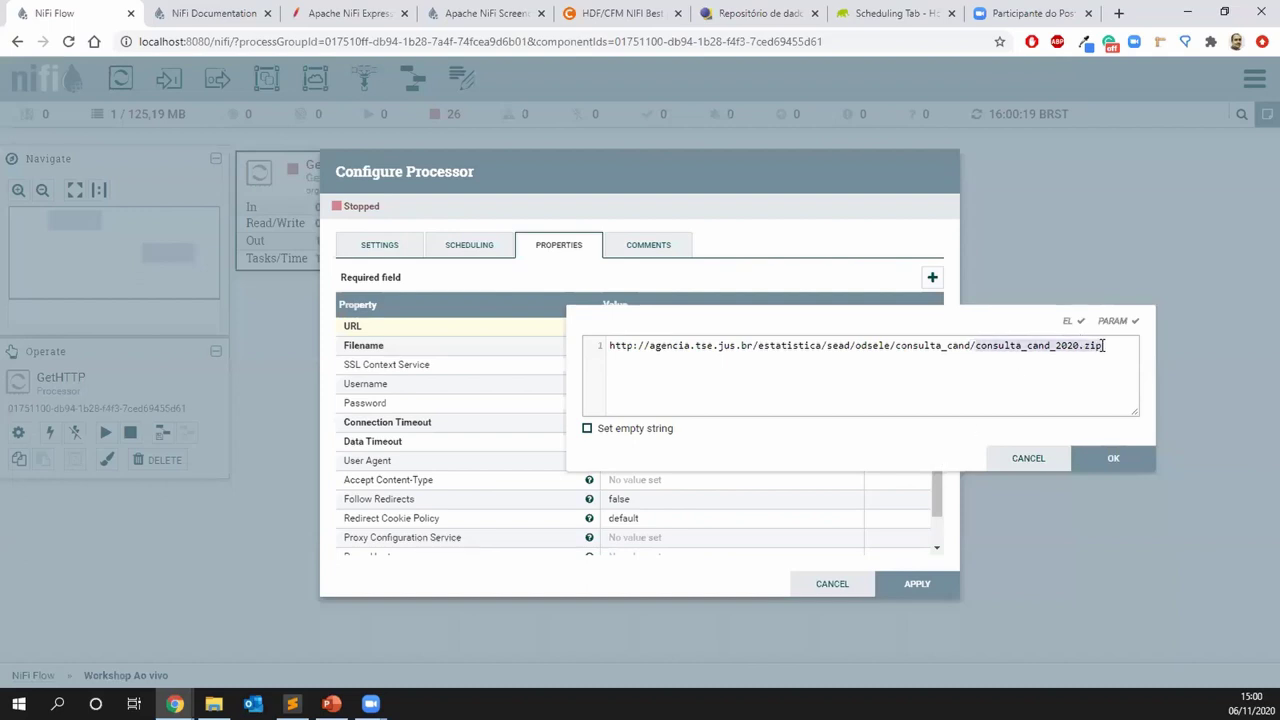
left_click(1024, 457)
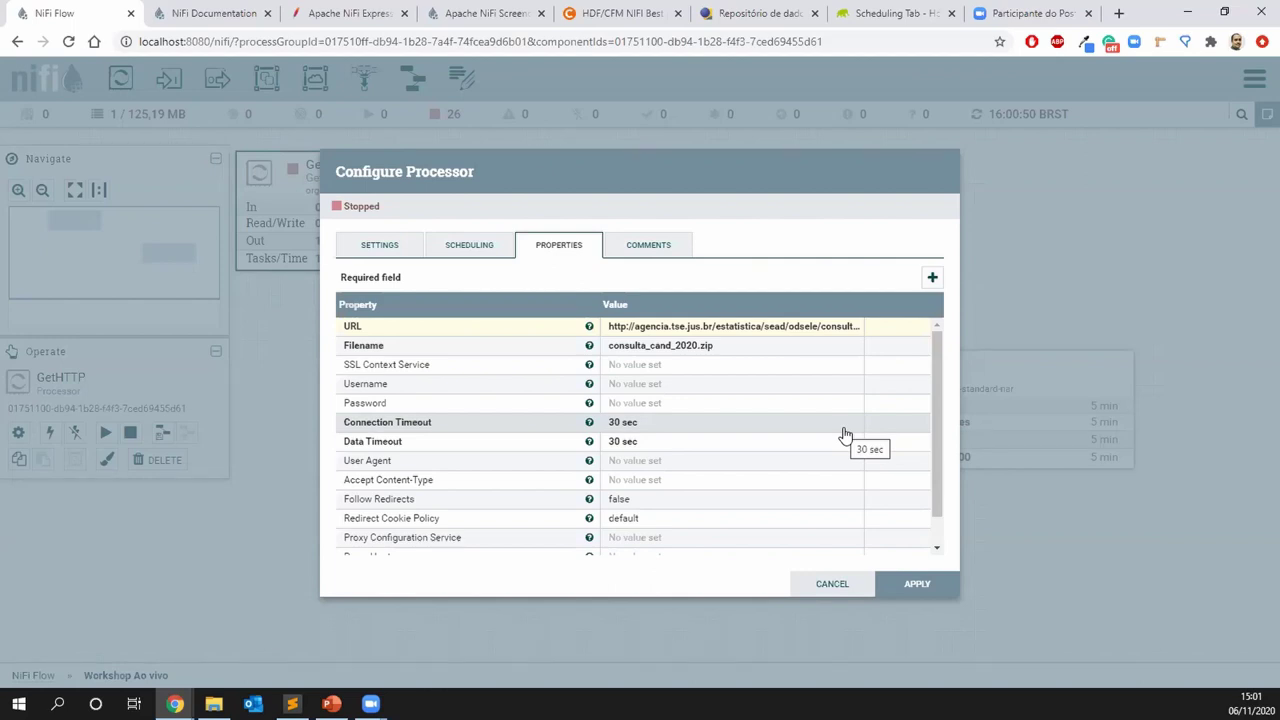
left_click(835, 589)
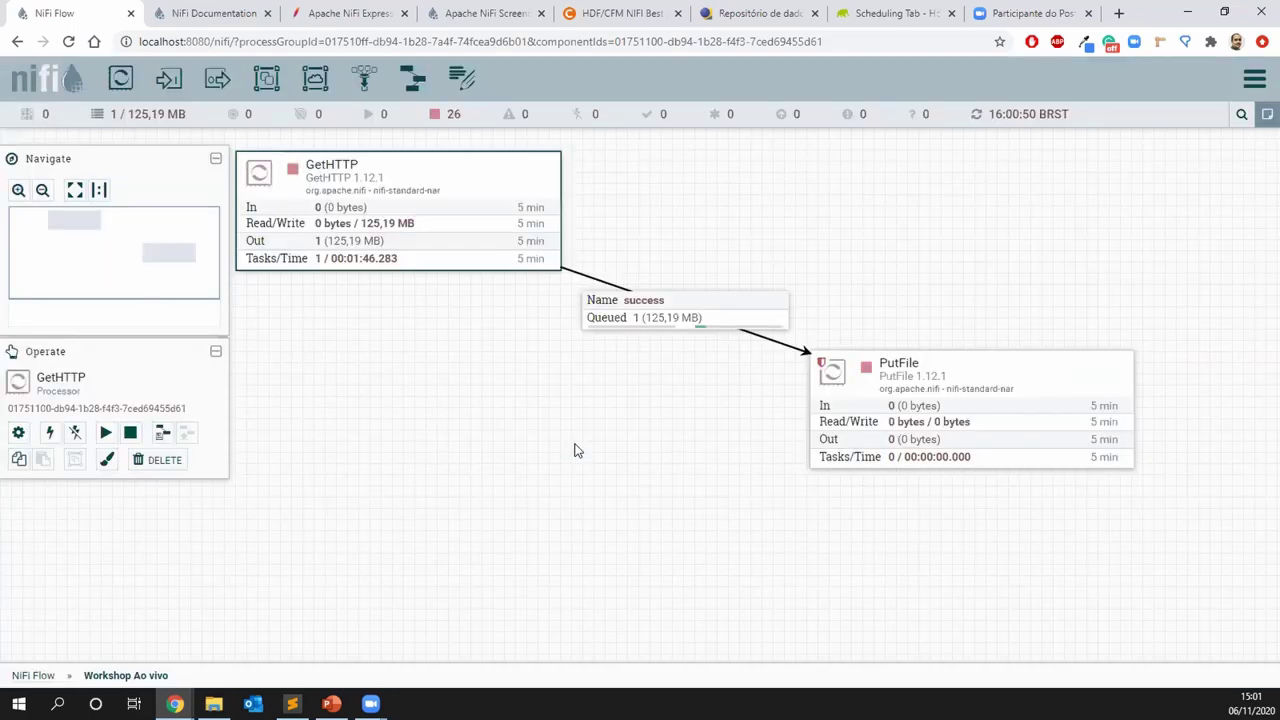
Open the success connection's configuration, review its settings, and close it without changes
left_click(436, 338)
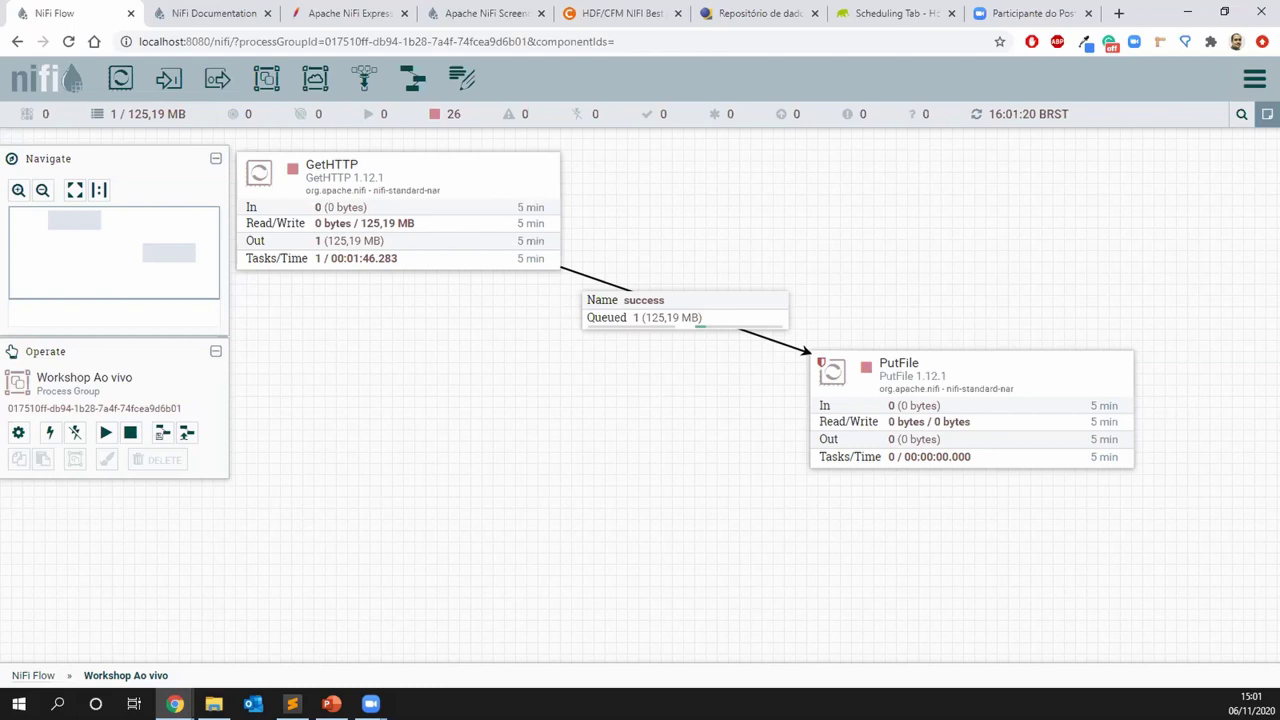
key("alt+Tab")
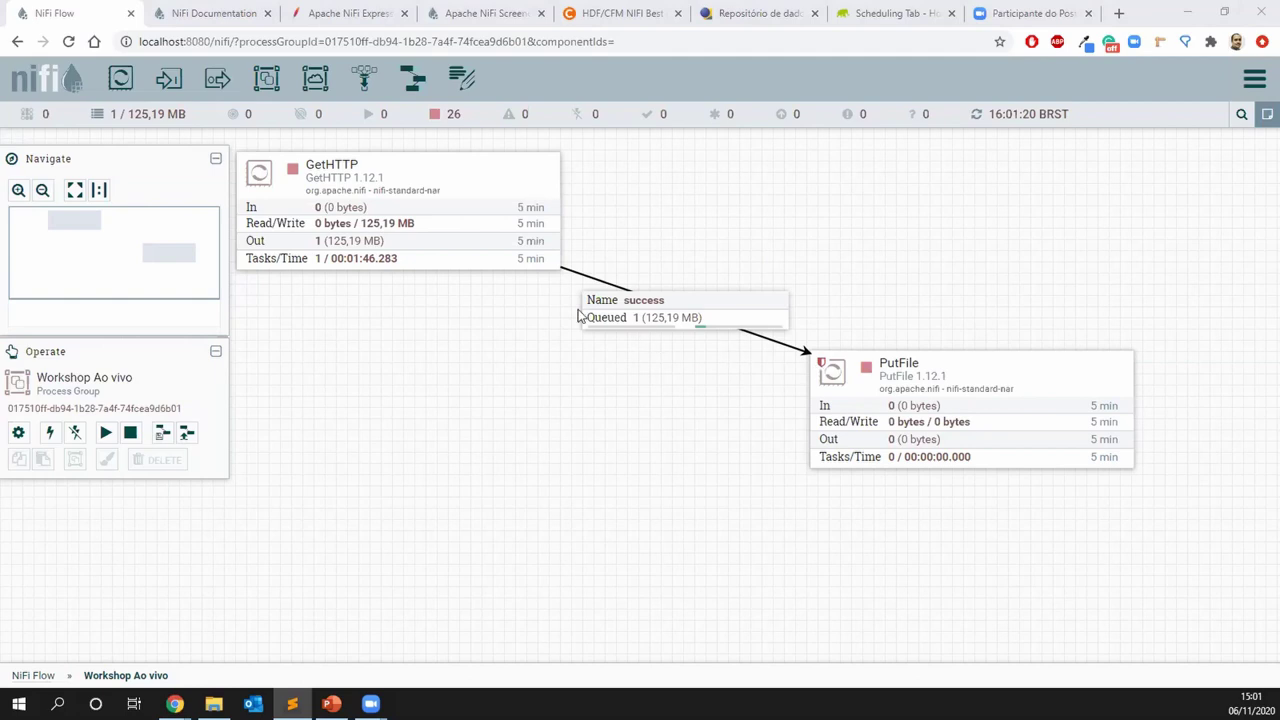
right_click(681, 321)
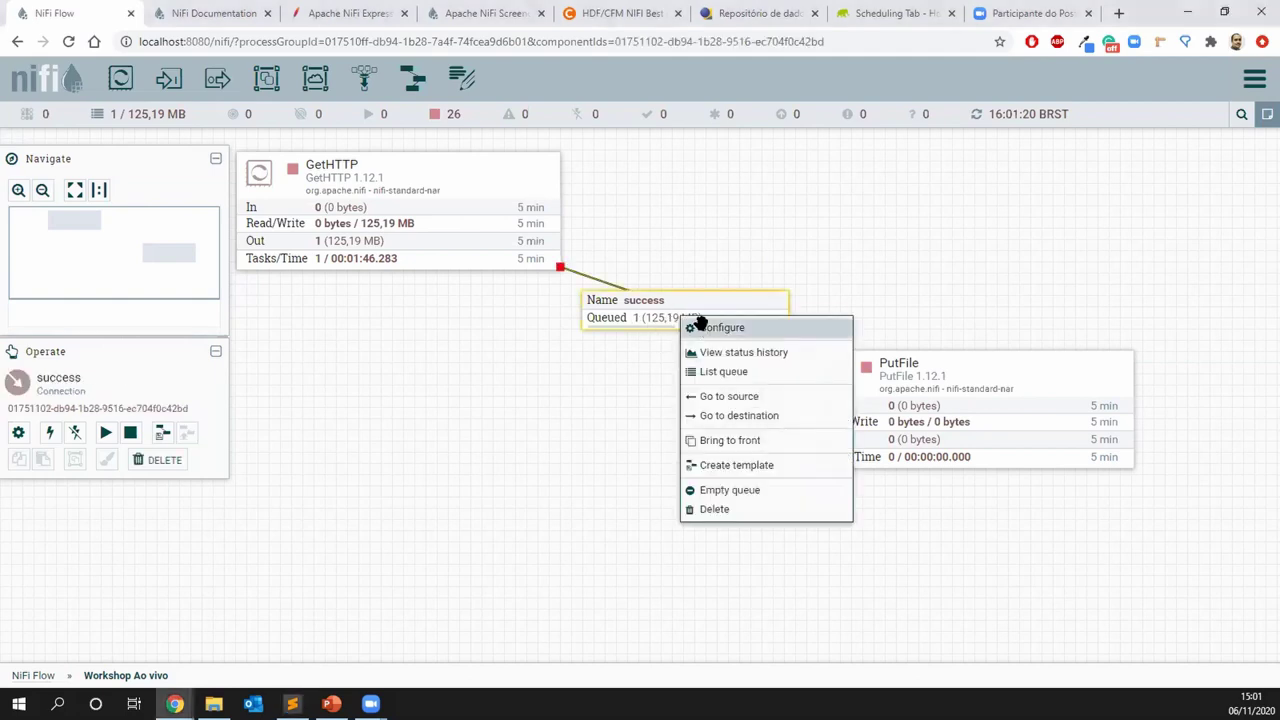
left_click(698, 328)
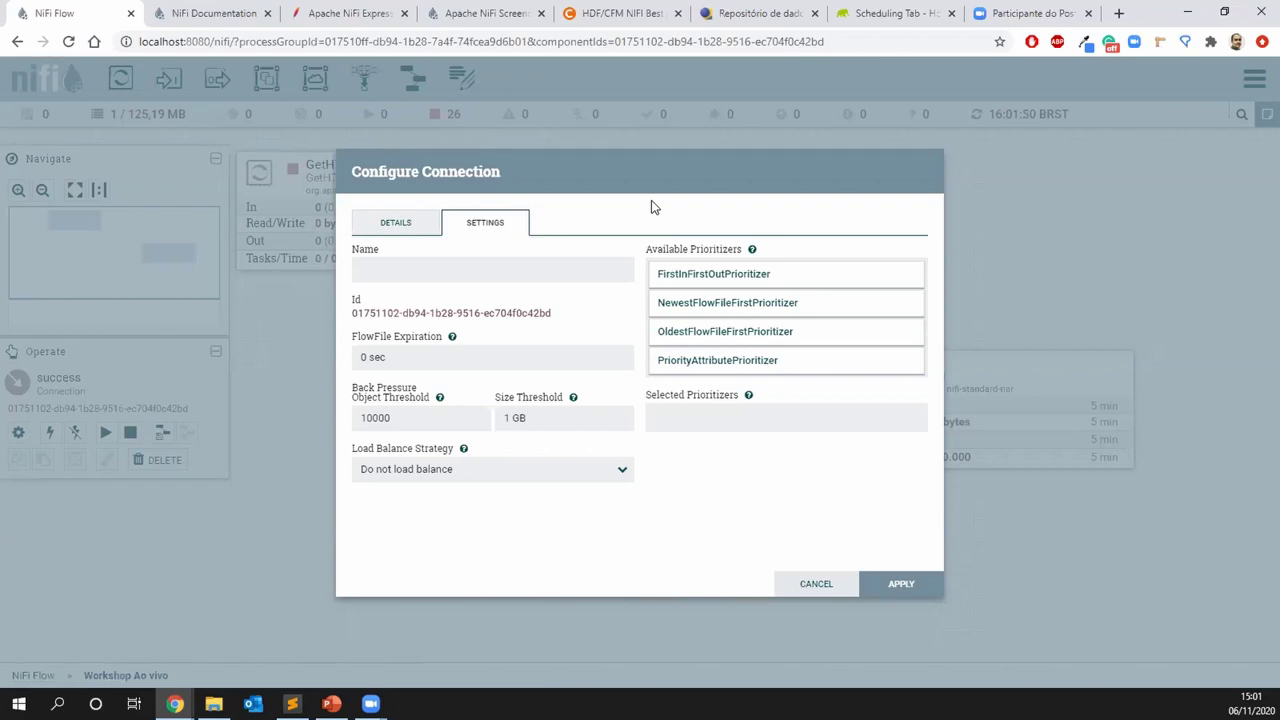
left_click(790, 584)
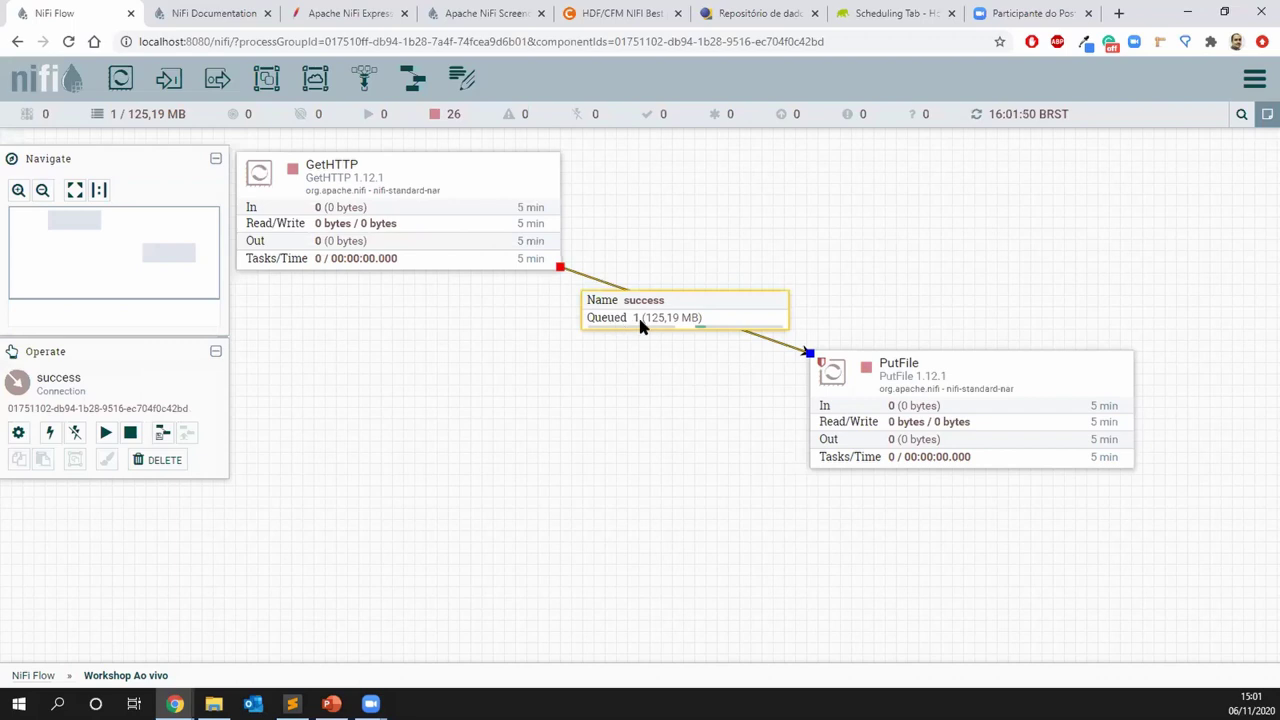
Check the success queue's fill level and its Back Pressure Object Threshold in the connection settings, and close them without changes
mouse_move(590, 333)
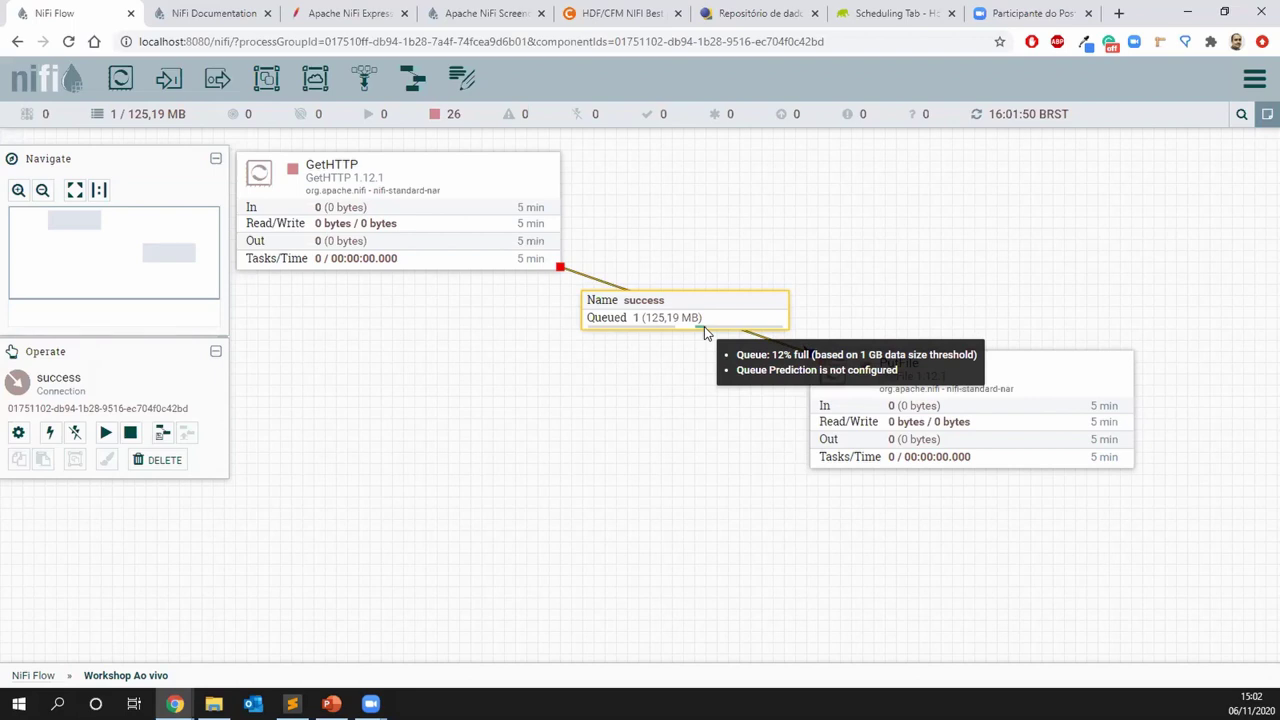
right_click(744, 316)
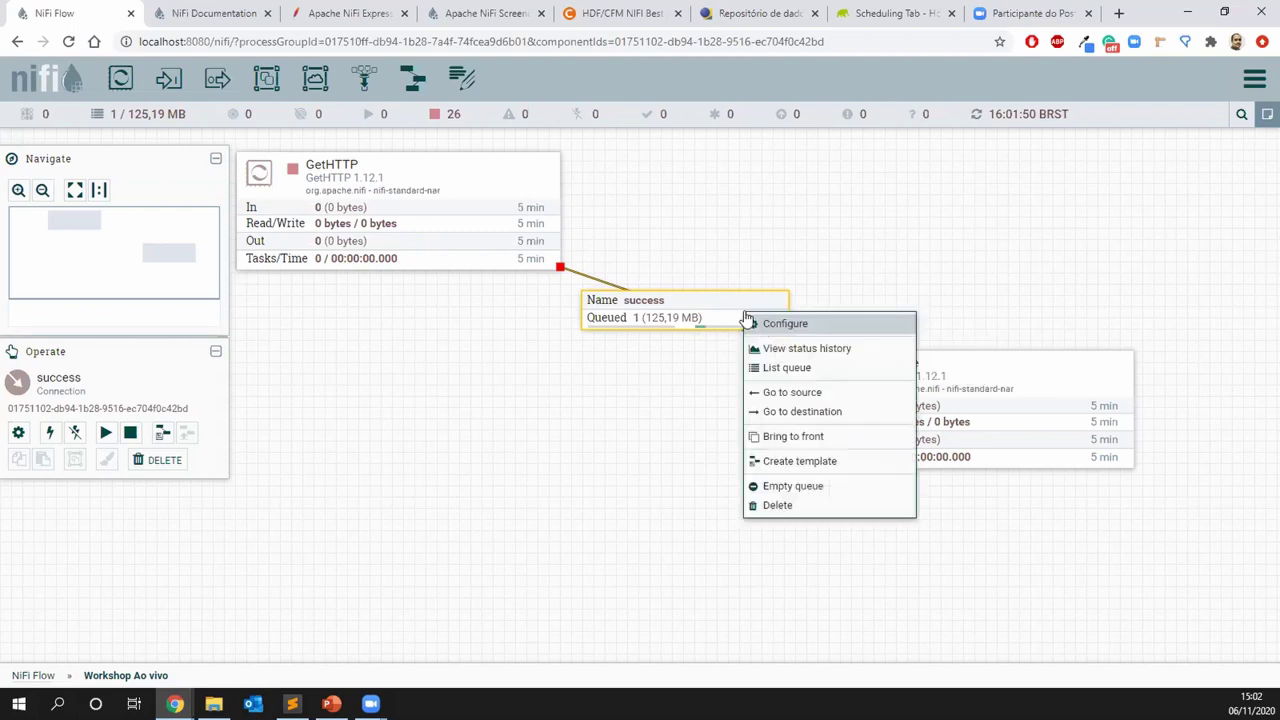
left_click(785, 323)
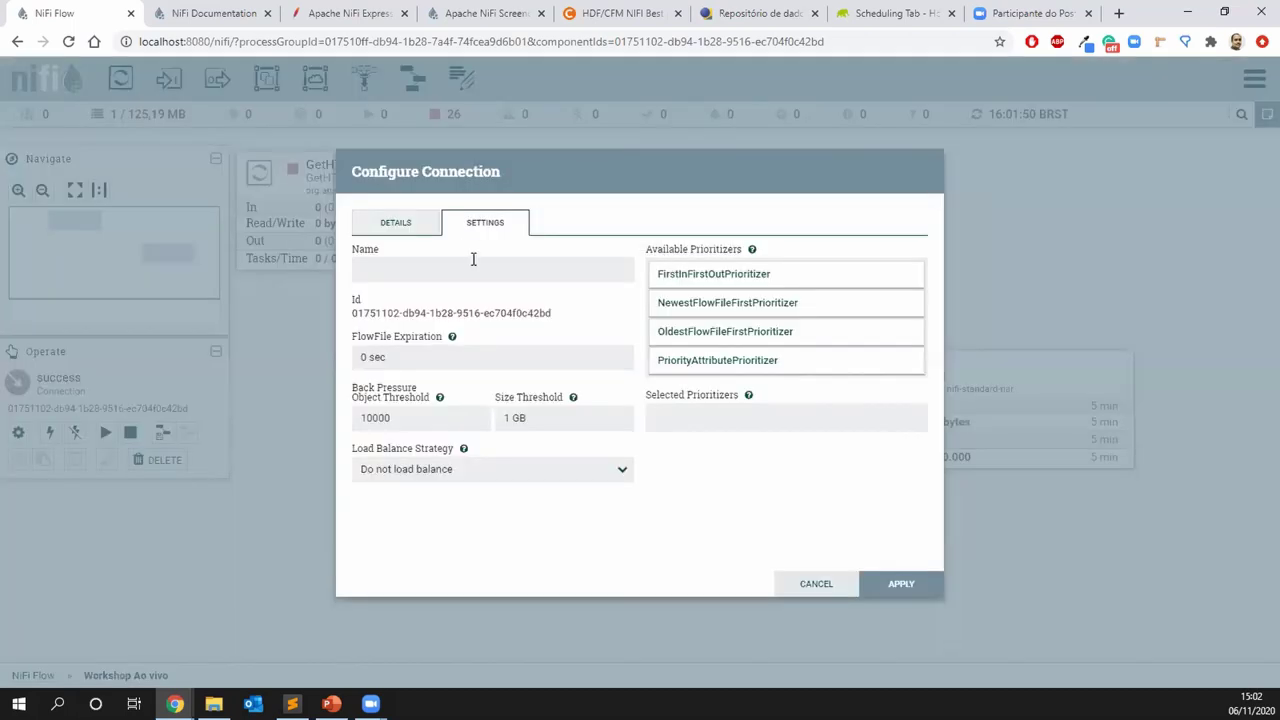
left_click(402, 417)
left_click_drag(402, 417, 358, 418)
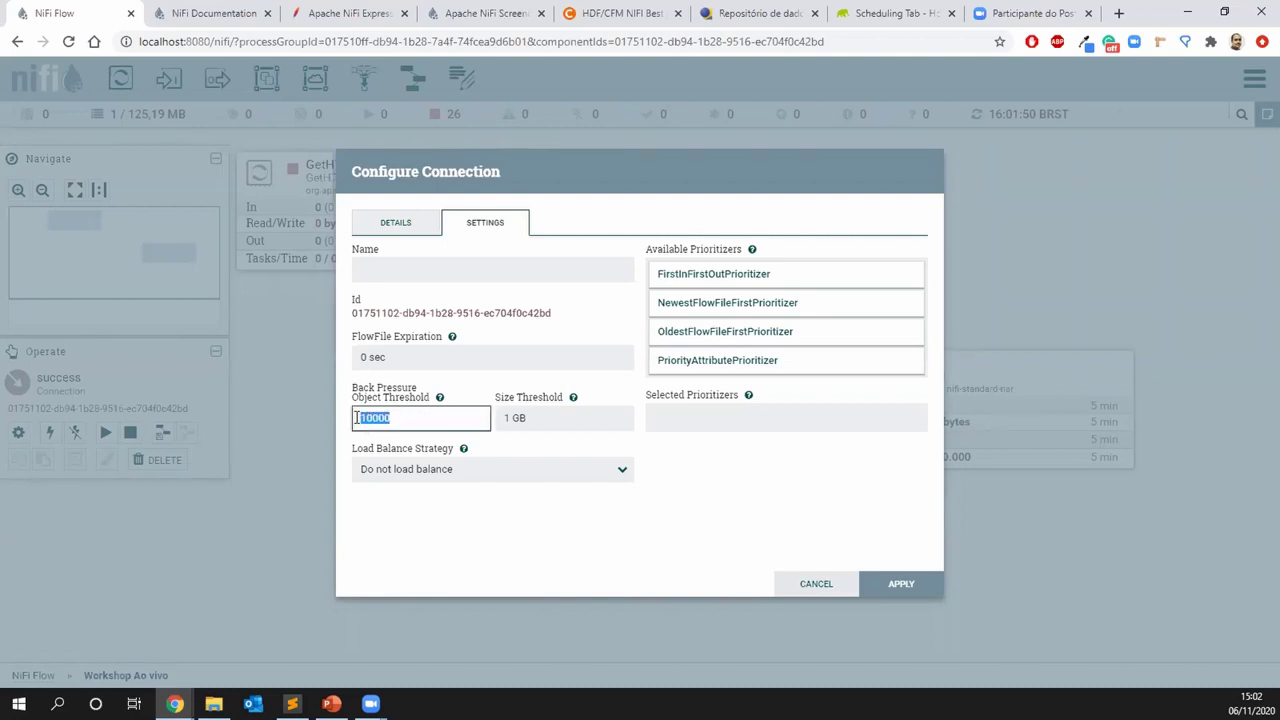
left_click(348, 428)
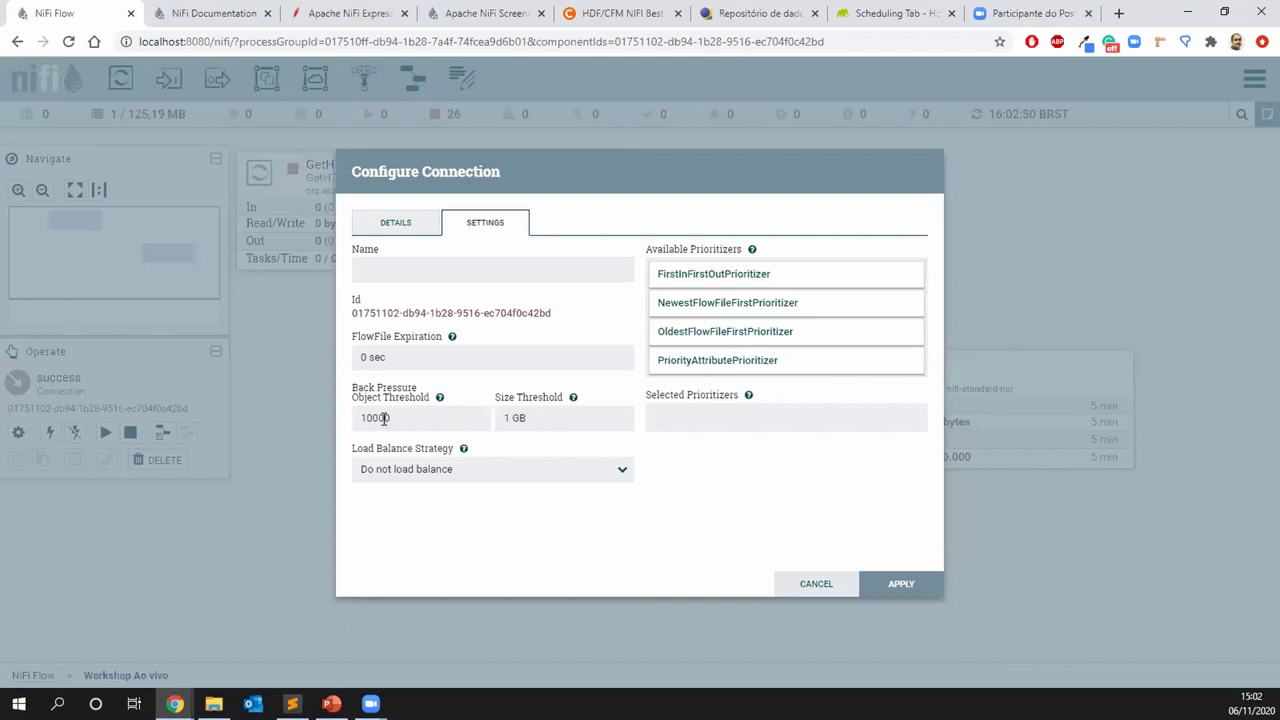
left_click(823, 582)
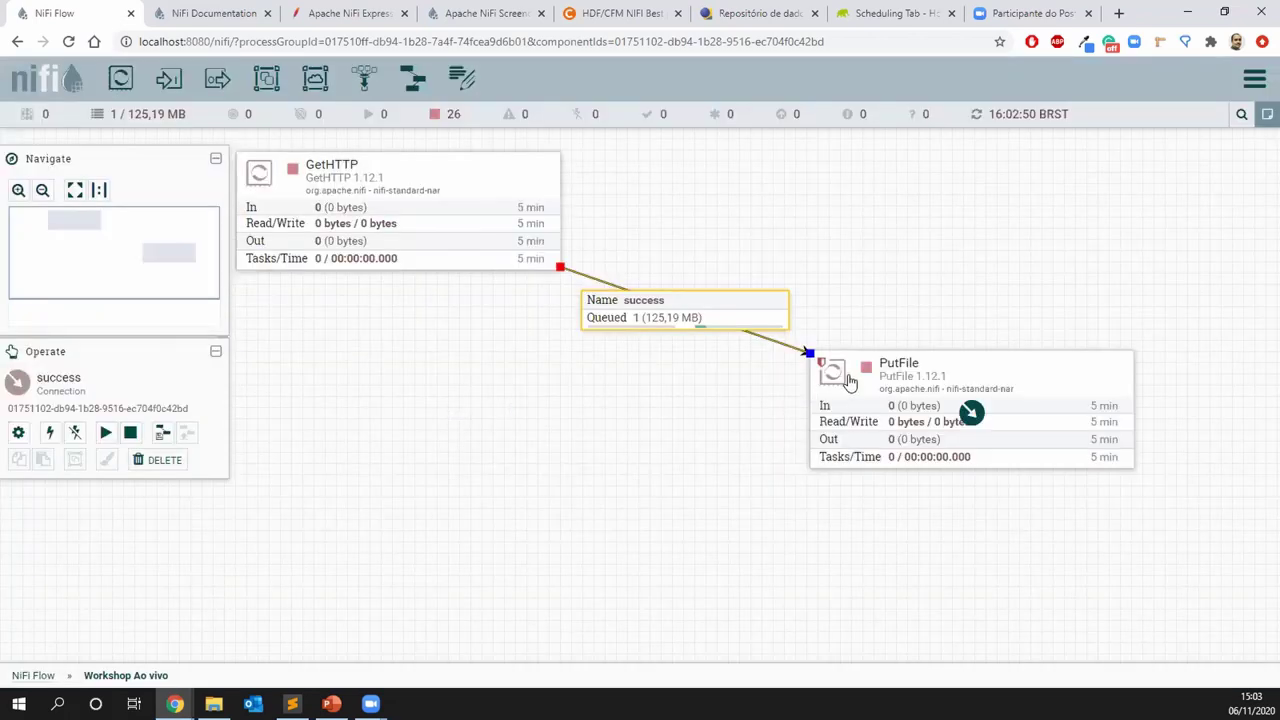
Review PutFile's properties without changing them, start the PutFile processor, and refresh the flow's statistics
double_click(848, 381)
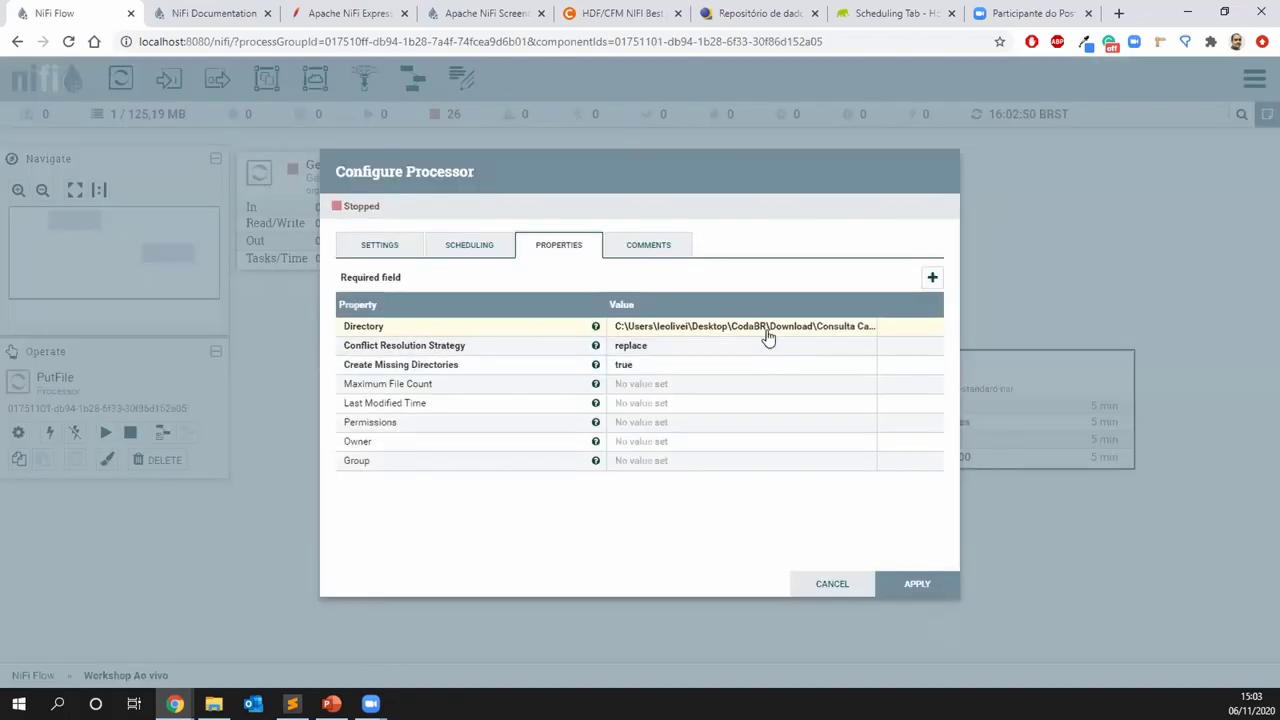
left_click(843, 584)
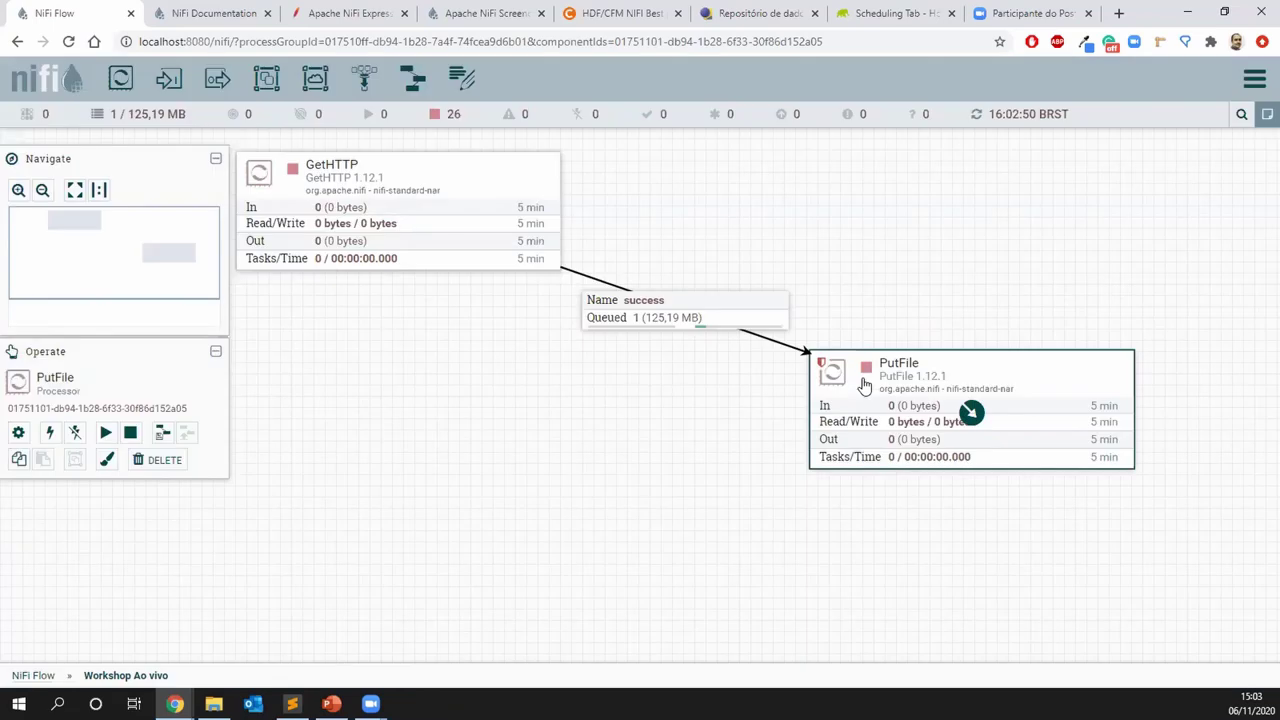
right_click(864, 385)
left_click(886, 414)
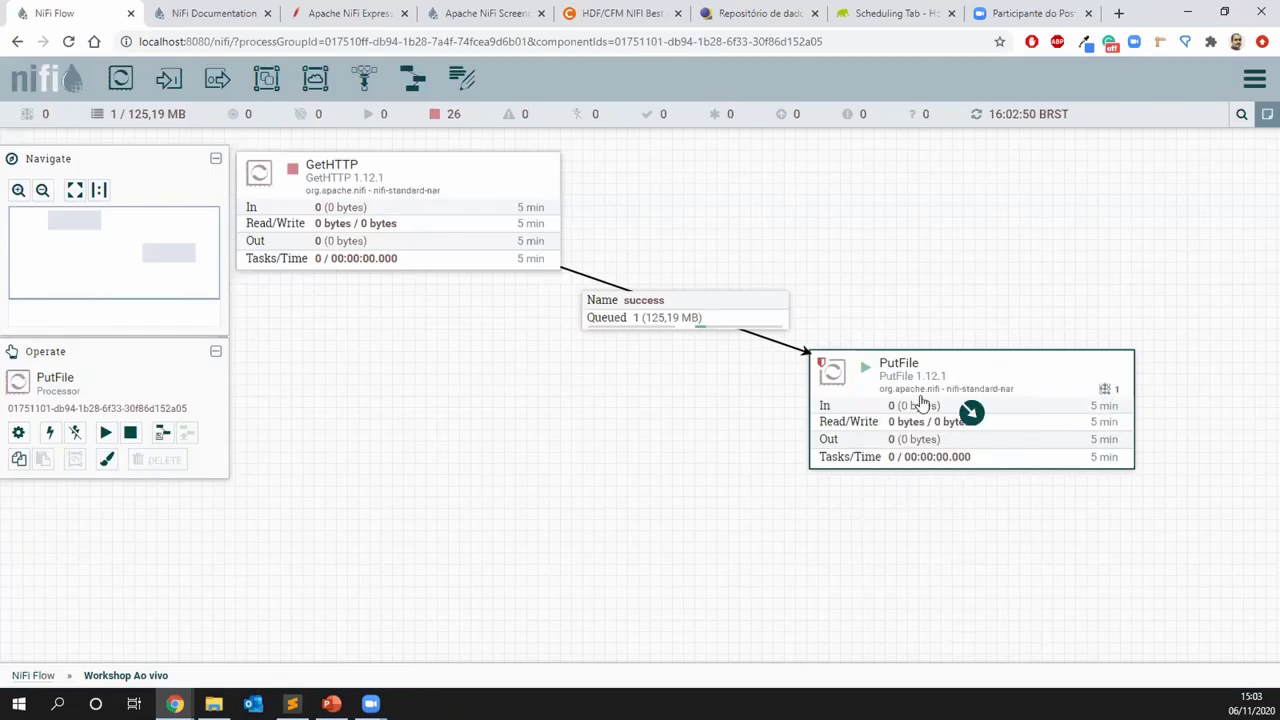
right_click(373, 363)
left_click(402, 375)
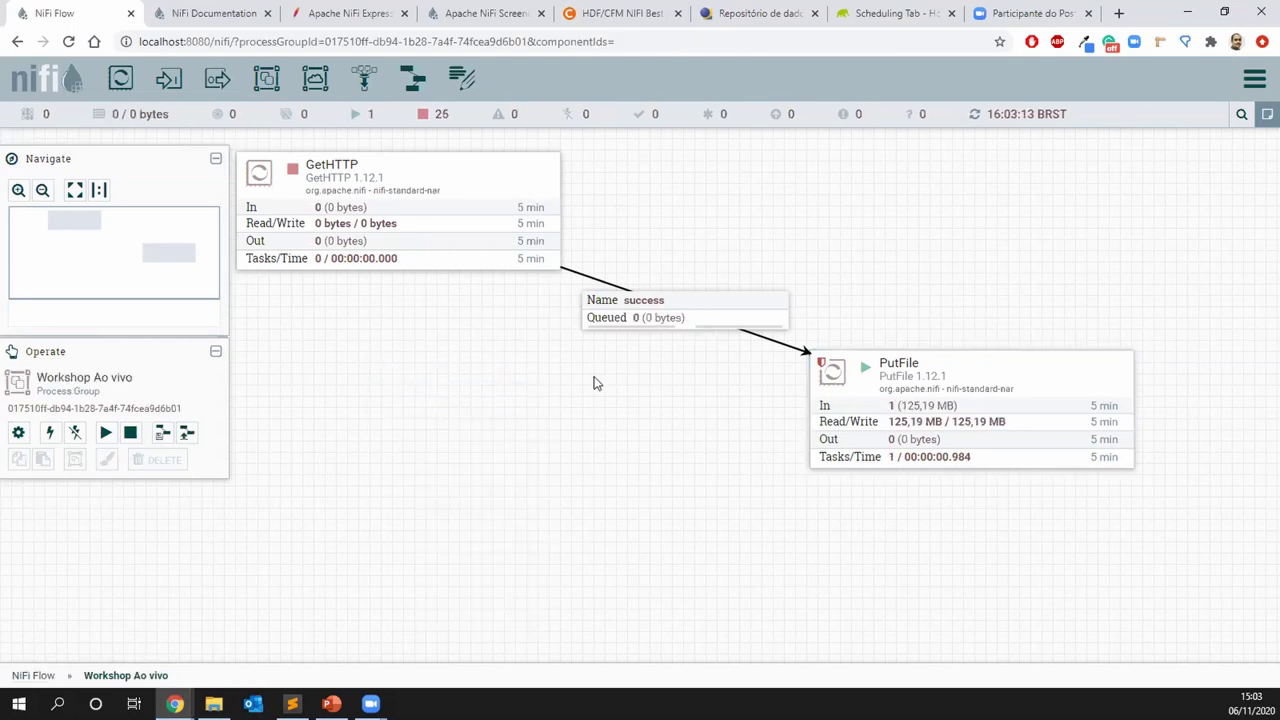
Stop the PutFile processor and clear the selection
left_click_drag(593, 383, 414, 346)
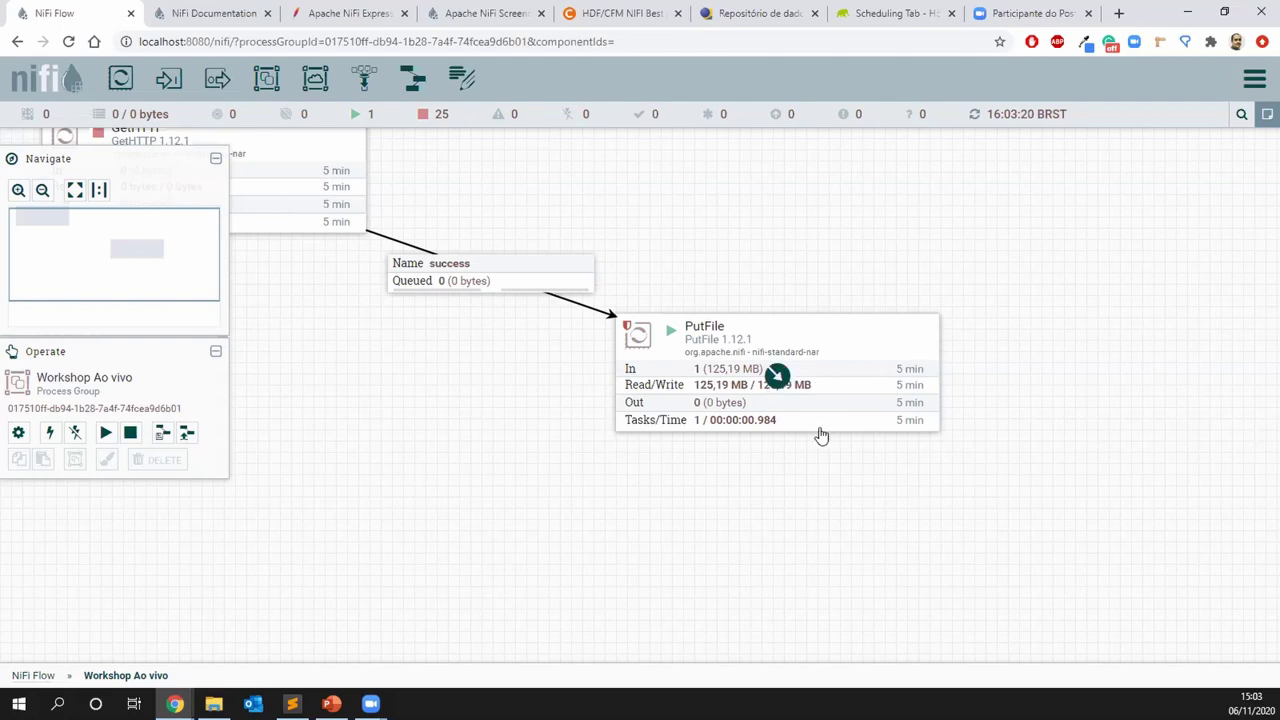
left_click_drag(548, 410, 838, 421)
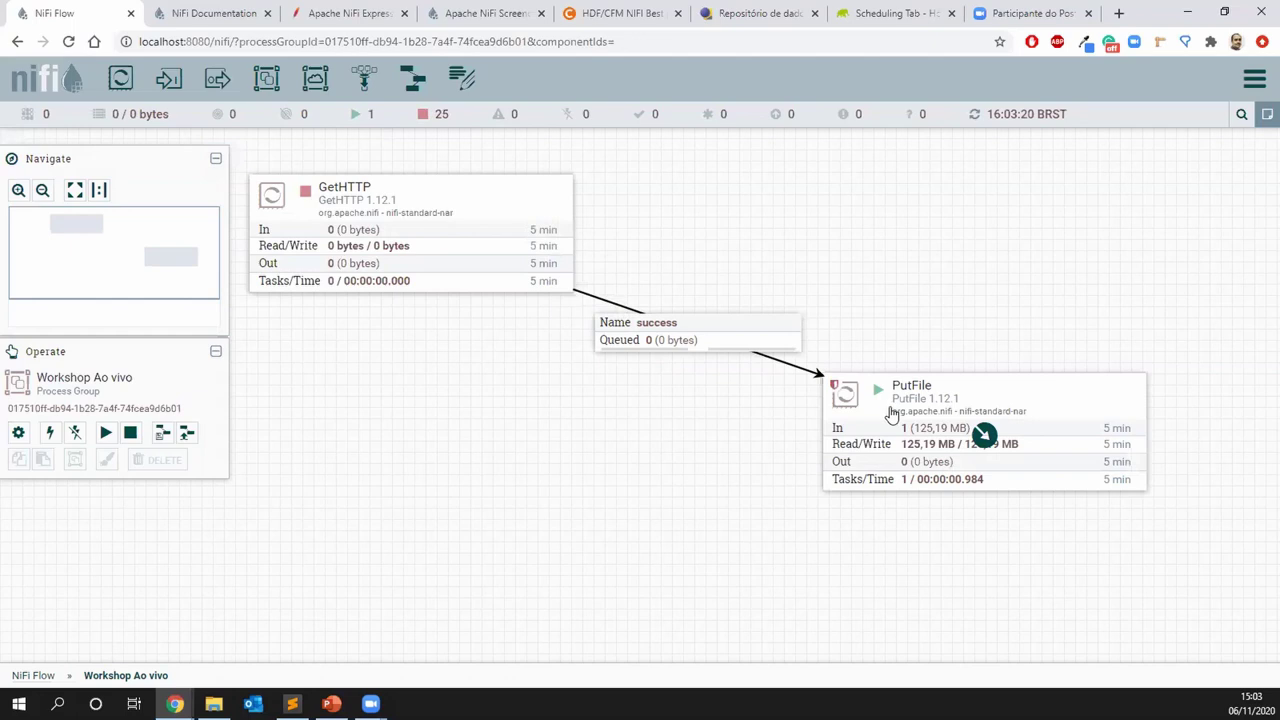
right_click(892, 413)
left_click(920, 447)
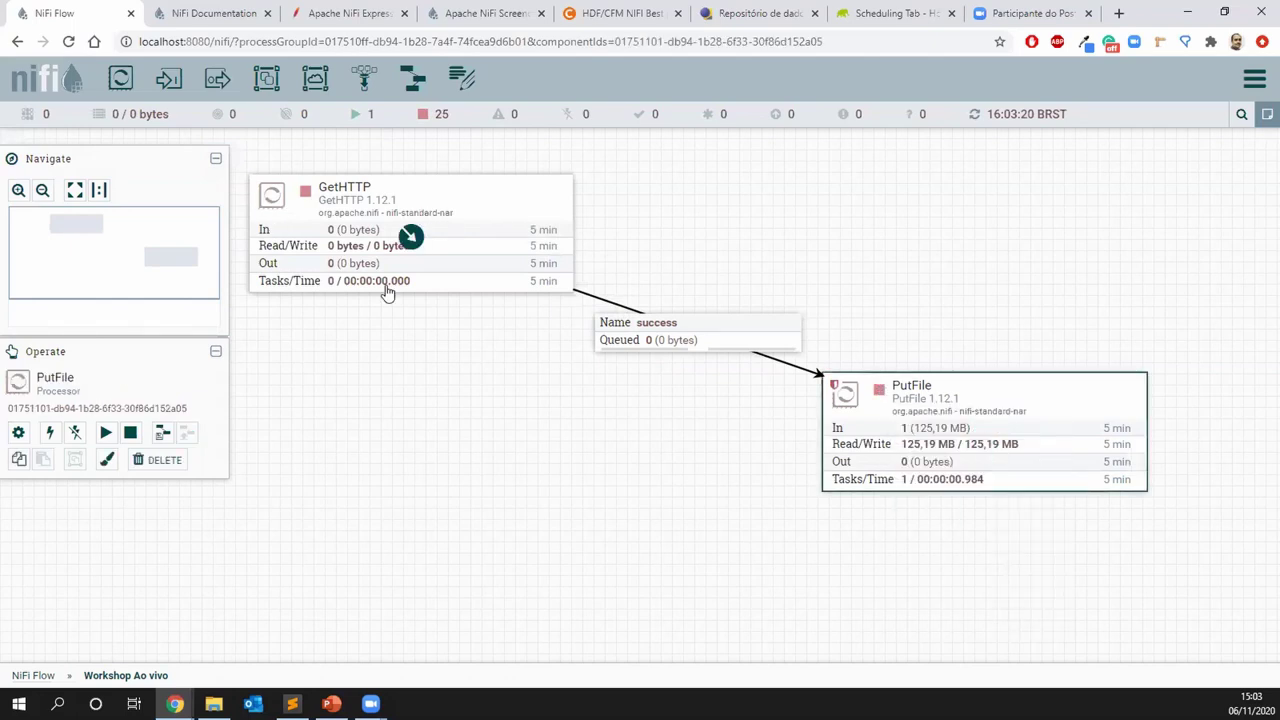
left_click(400, 327)
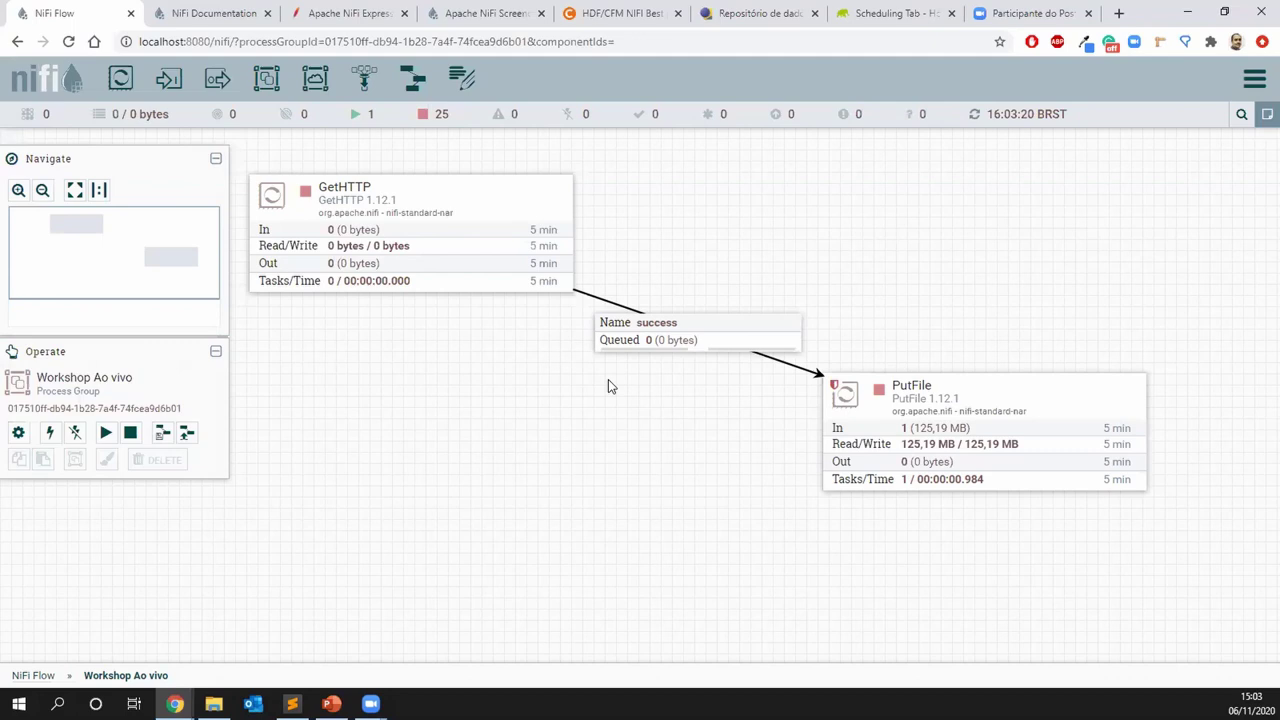
Switch to File Explorer, check consulta_cand_2020.zip in CodaBR's Download\Consulta Candidato folder, and minimize the window
mouse_move(213, 704)
key("alt+Tab")
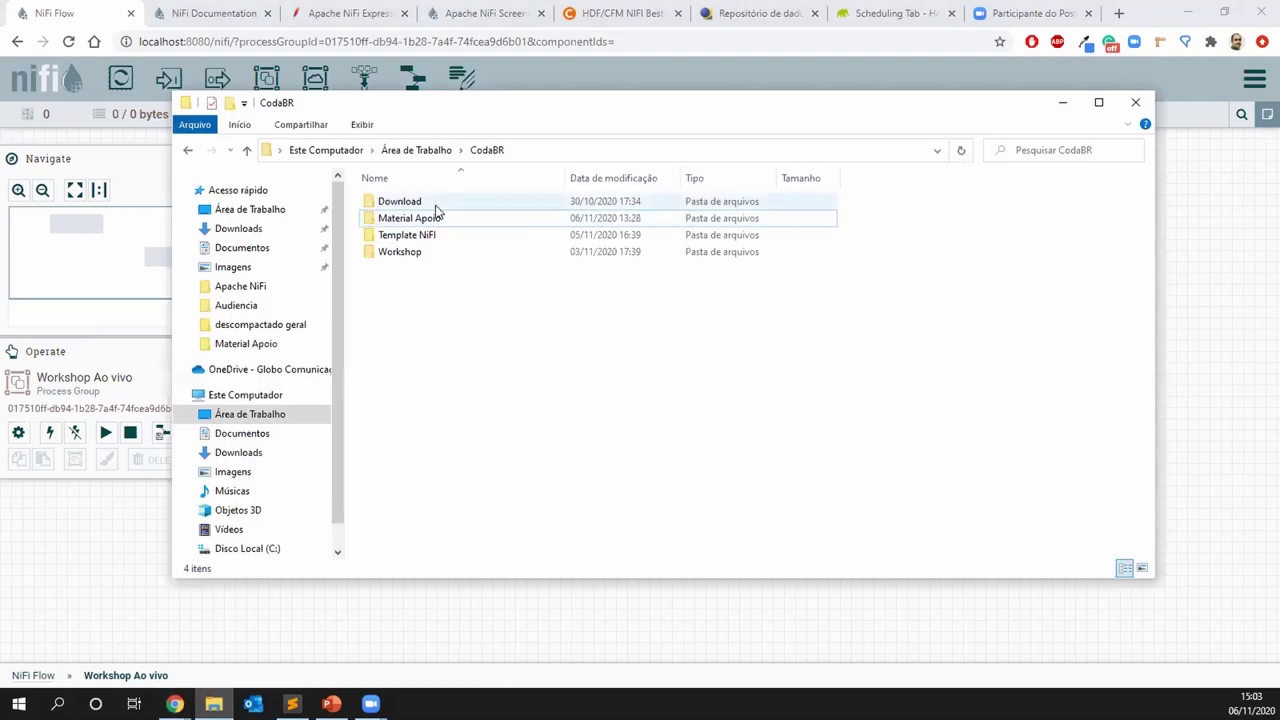
double_click(434, 204)
left_click(445, 220)
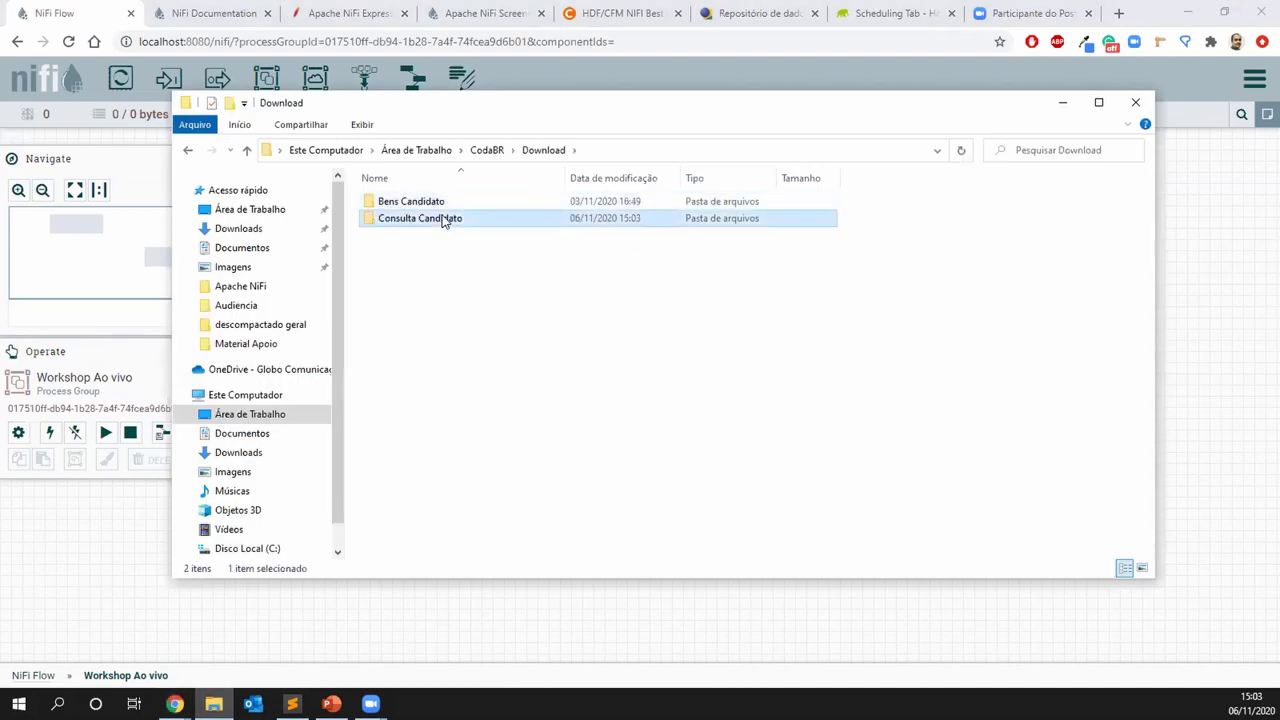
double_click(445, 220)
left_click(465, 220)
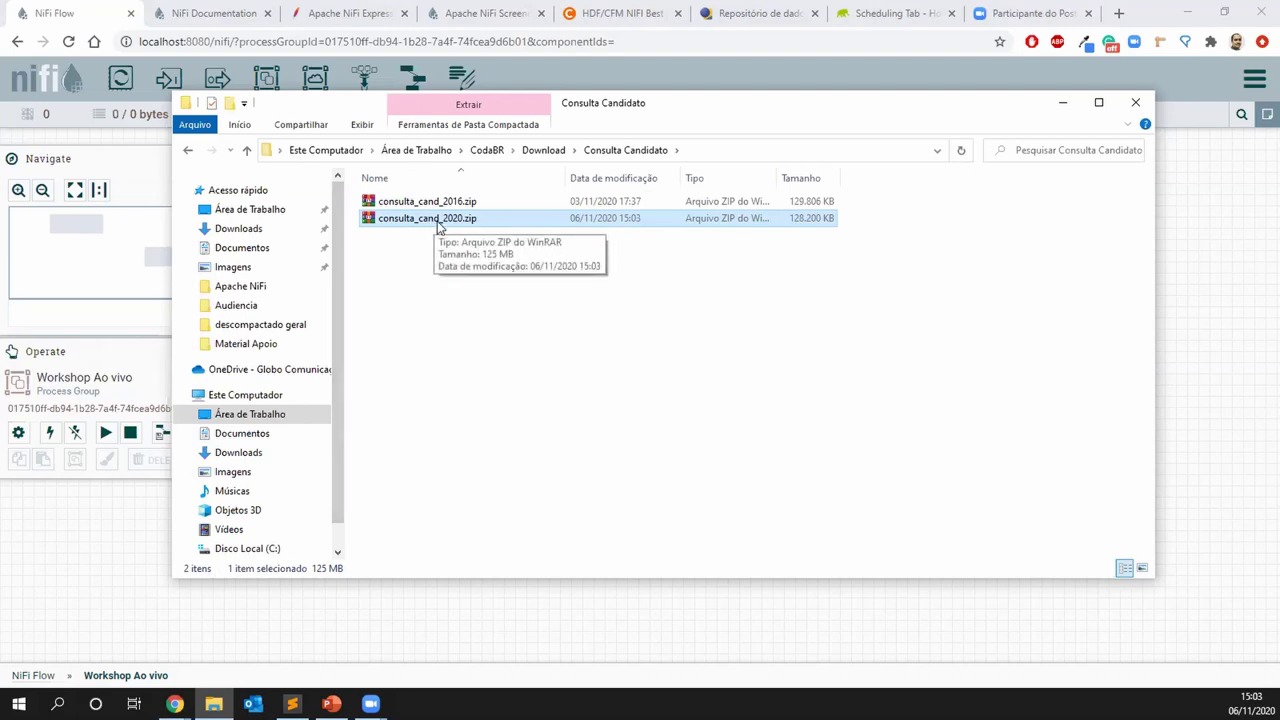
left_click(522, 262)
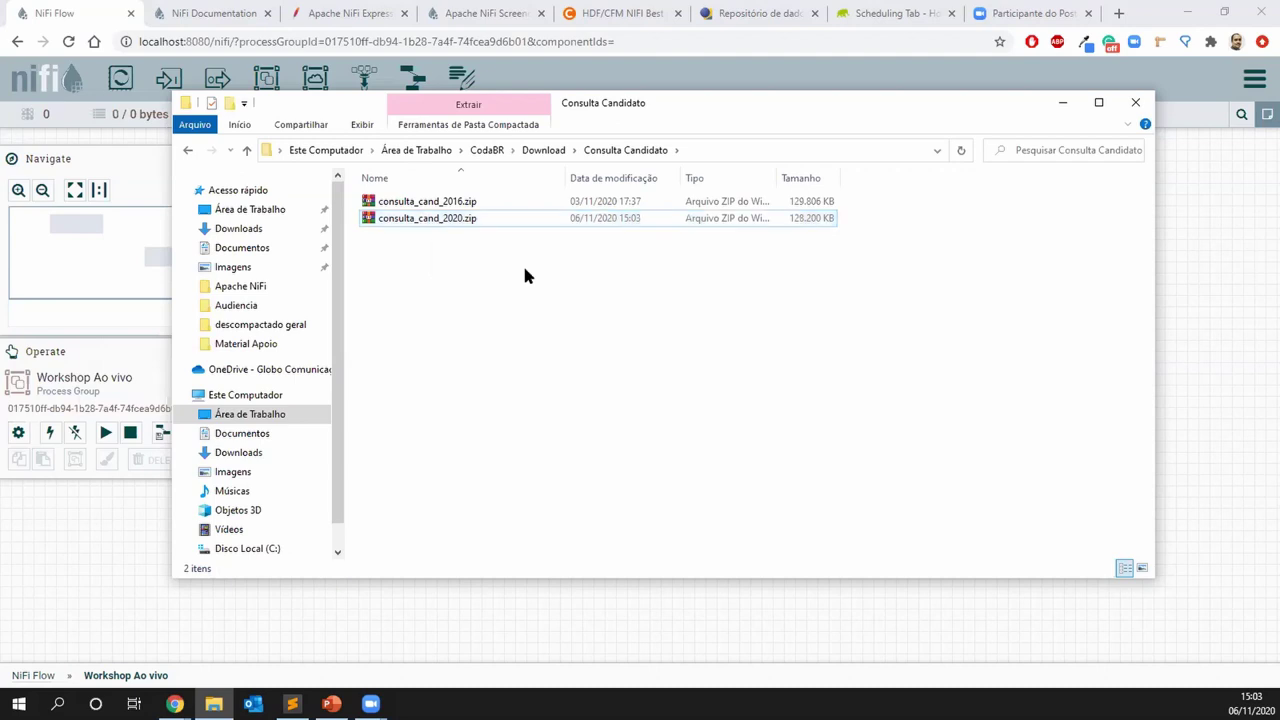
left_click(1060, 103)
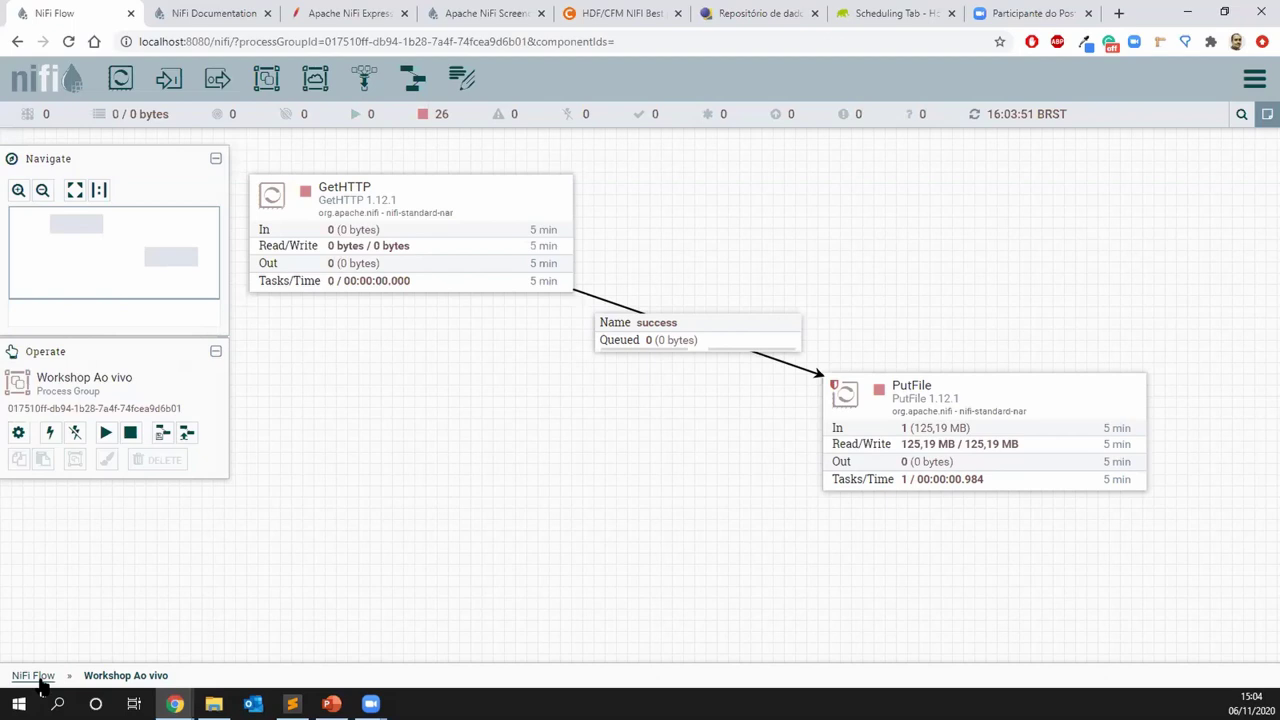
Line up PutFile in a row with GetHTTP, and add a process group named Download below them
left_click_drag(454, 482, 480, 415)
left_click_drag(953, 370, 928, 177)
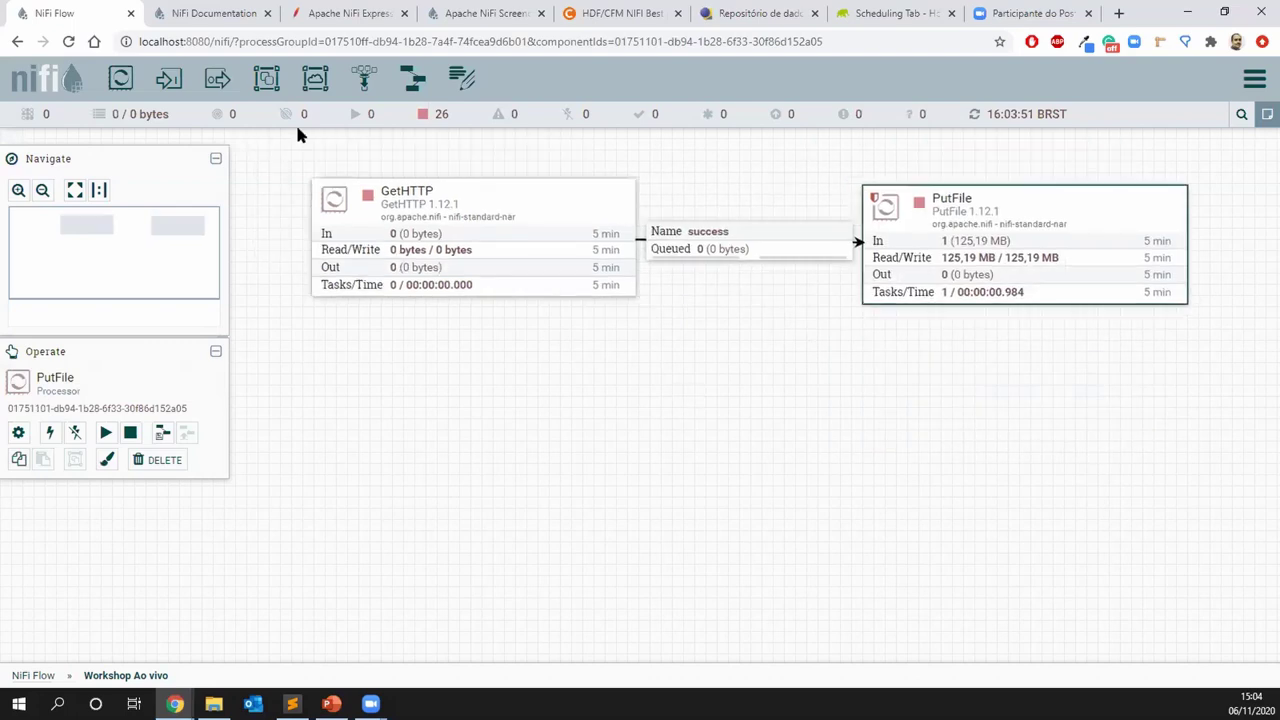
left_click_drag(268, 82, 446, 449)
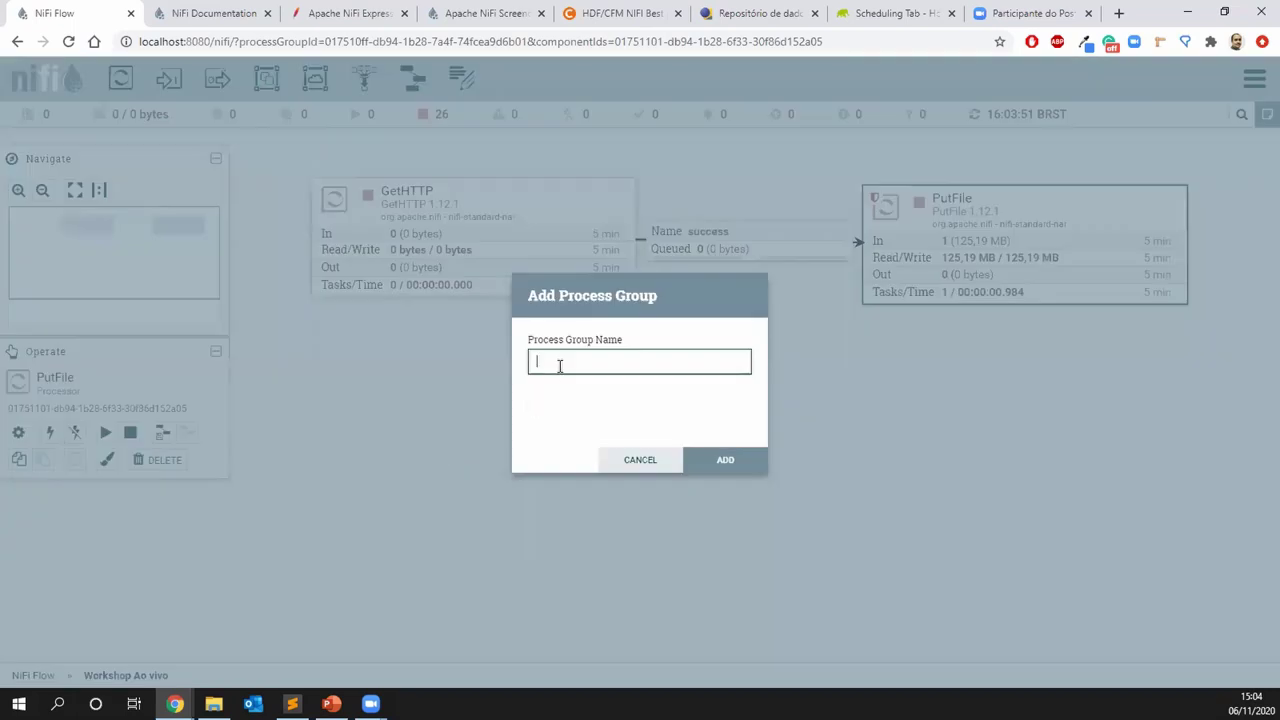
type("Download")
key("Return")
left_click_drag(585, 529, 539, 438)
Move GetHTTP, PutFile and their success connection into the Download process group, and open that group
left_click(551, 204)
left_click(1026, 248, "shift")
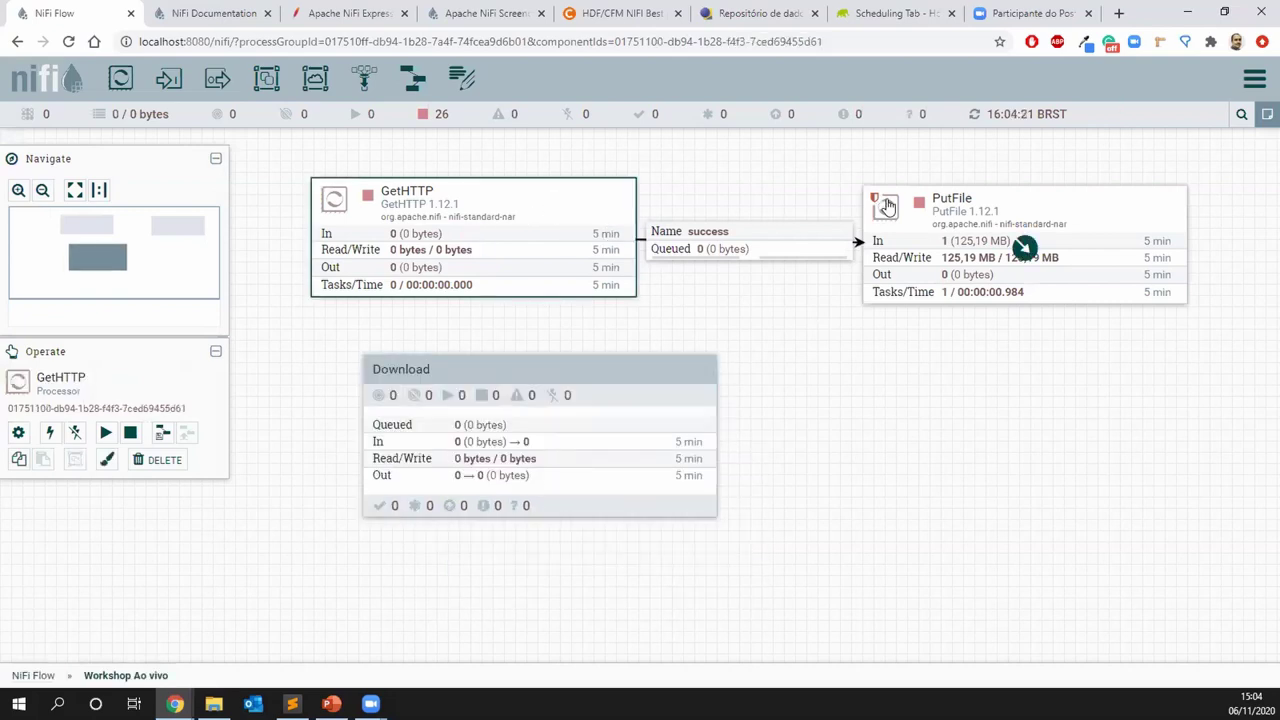
left_click(678, 240, "shift")
left_click_drag(531, 243, 420, 242)
double_click(430, 255)
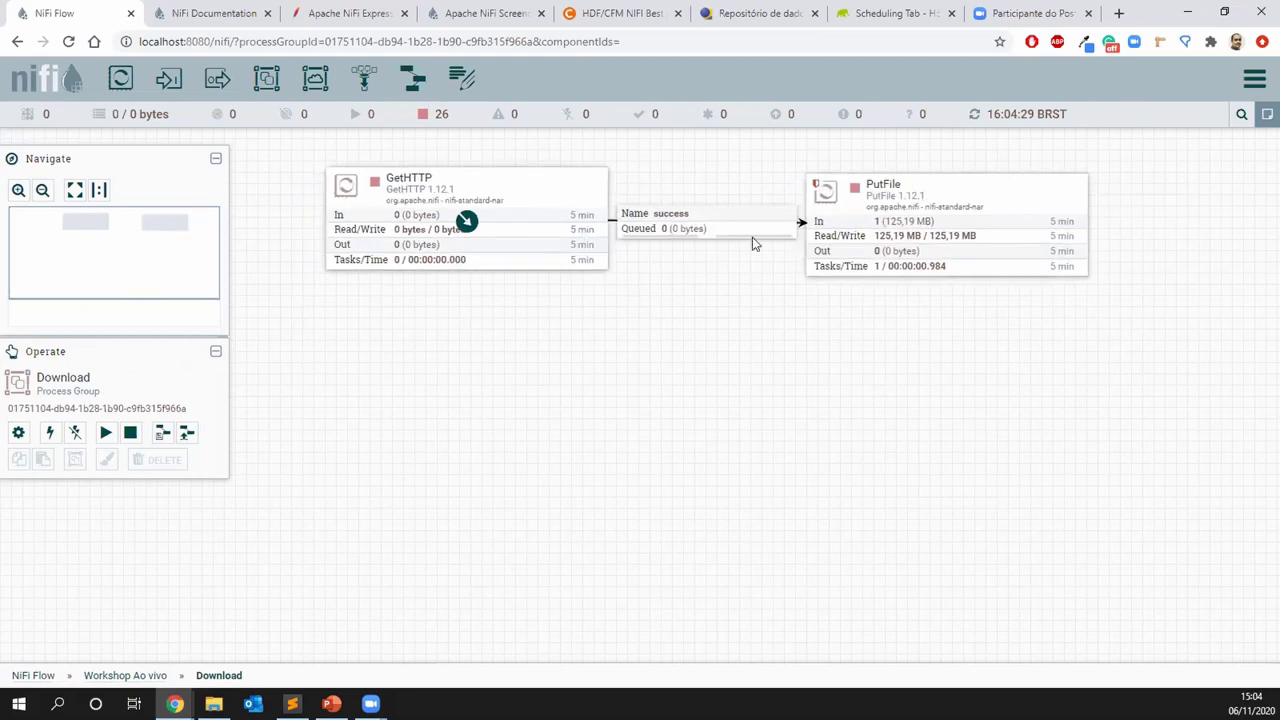
Return to Workshop Ao vivo and add a process group named "Descompatação do arquivo" aligned beside Download
left_click(125, 676)
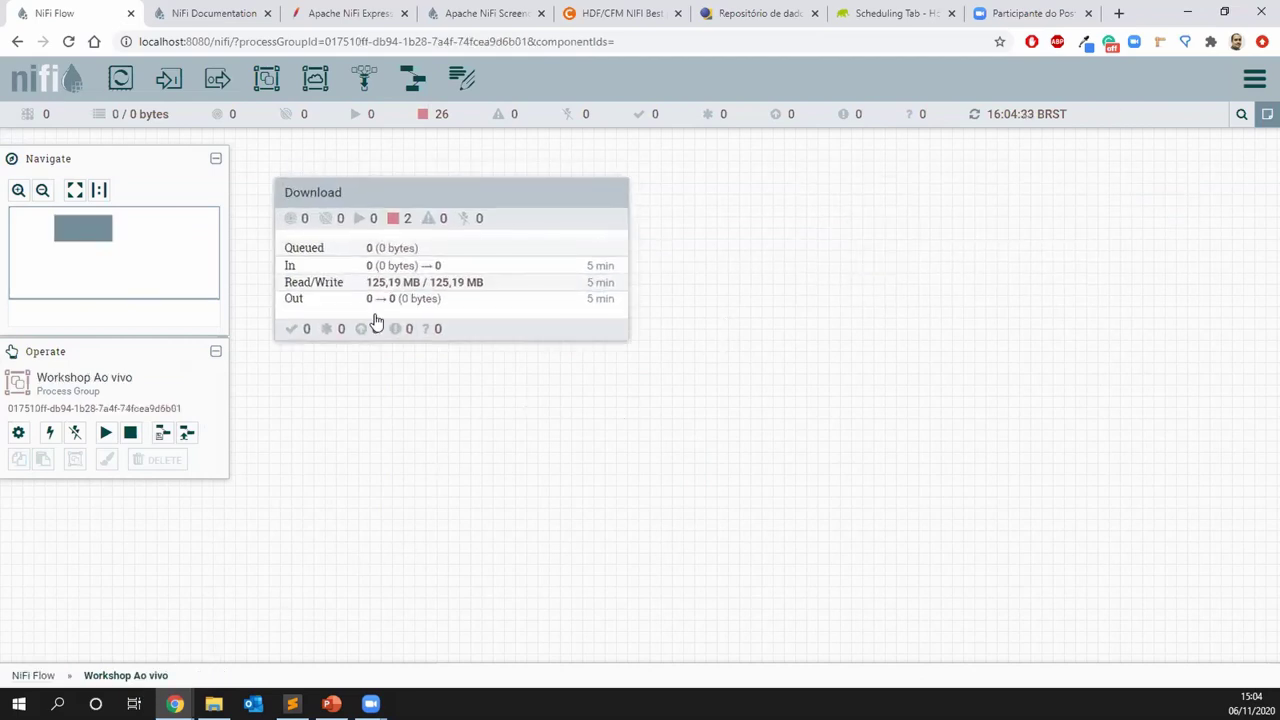
left_click_drag(258, 82, 760, 208)
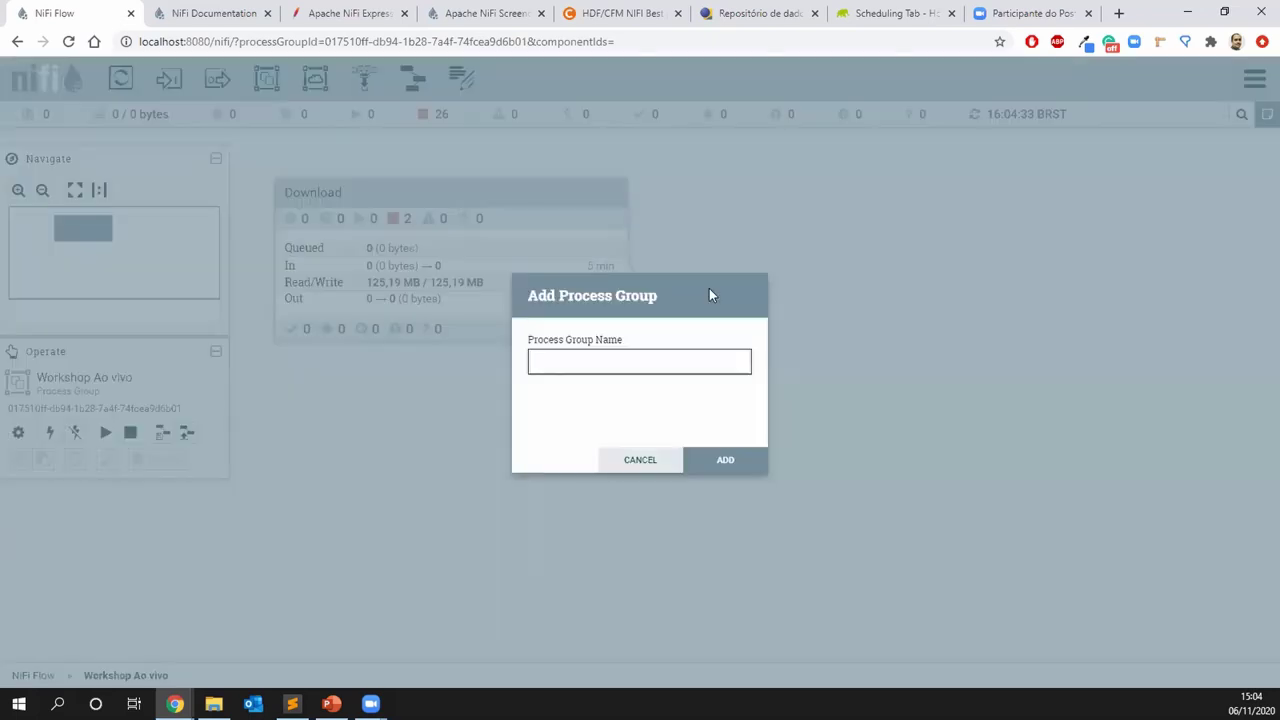
type("Descompatação do arquivo")
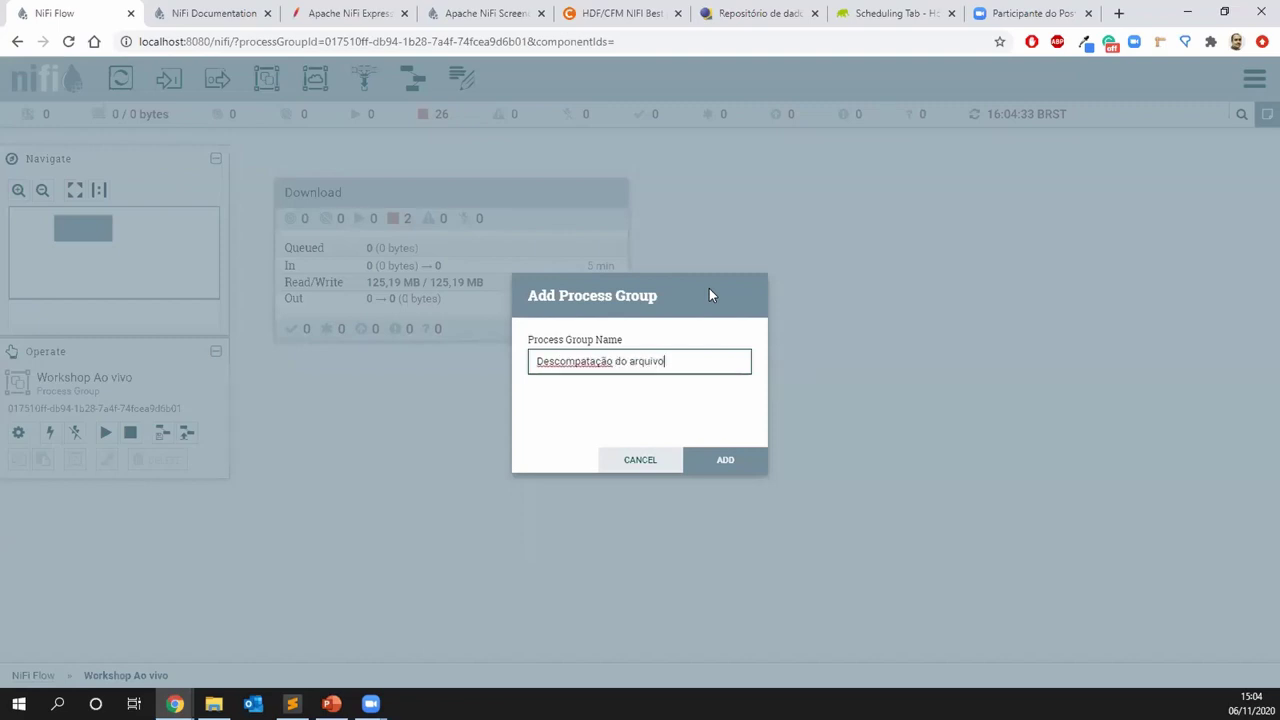
left_click(725, 461)
left_click_drag(791, 271, 732, 236)
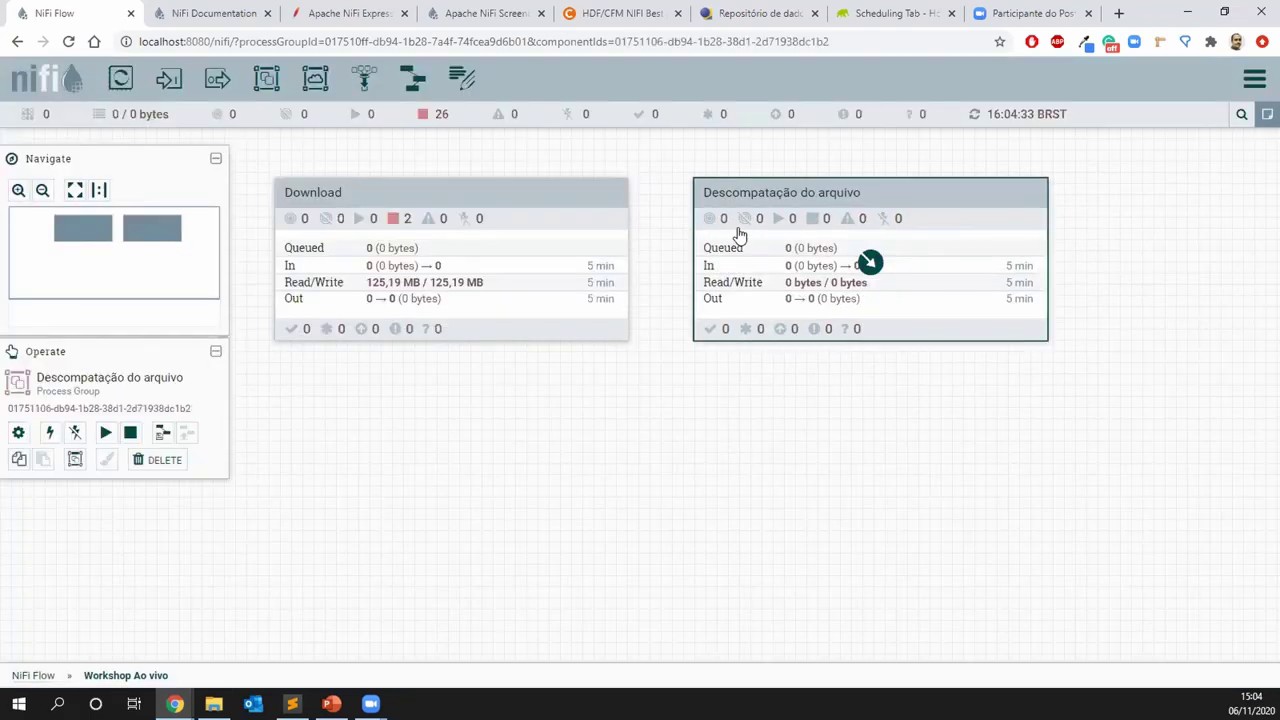
Open the "Descompatação do arquivo" process group and add a GetFile processor to its canvas
double_click(740, 234)
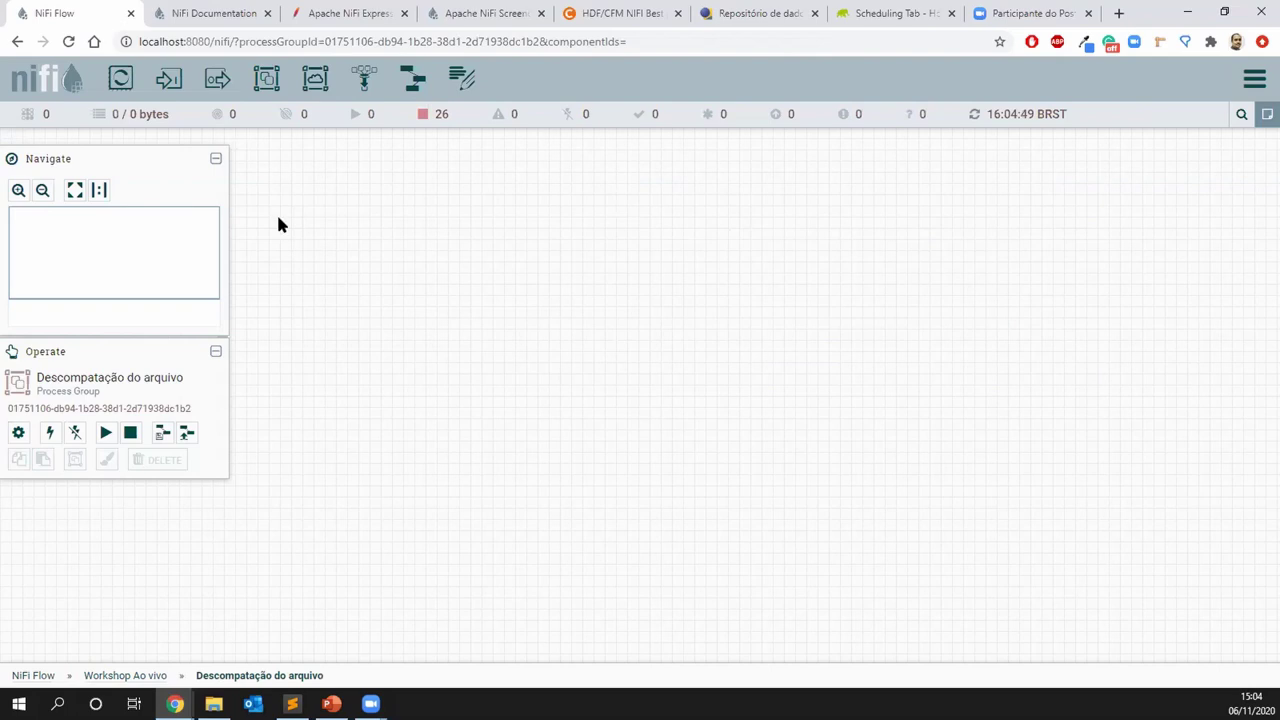
left_click_drag(120, 78, 417, 252)
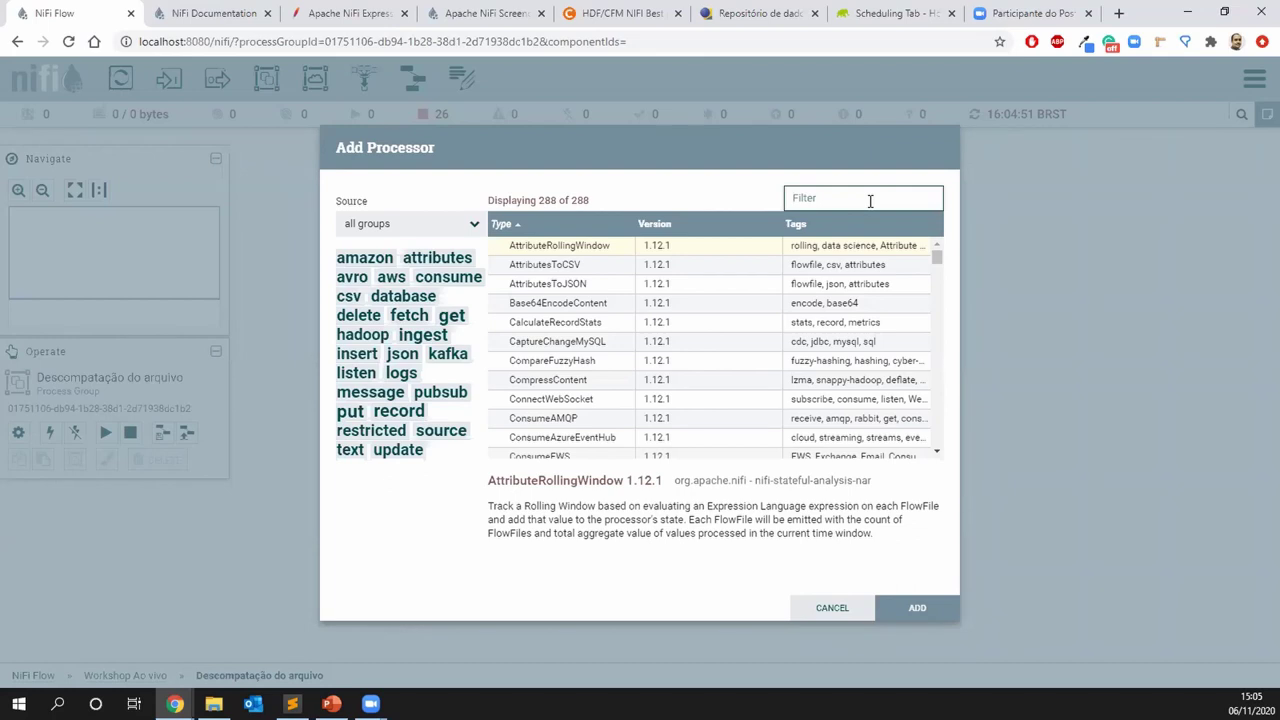
type("getf")
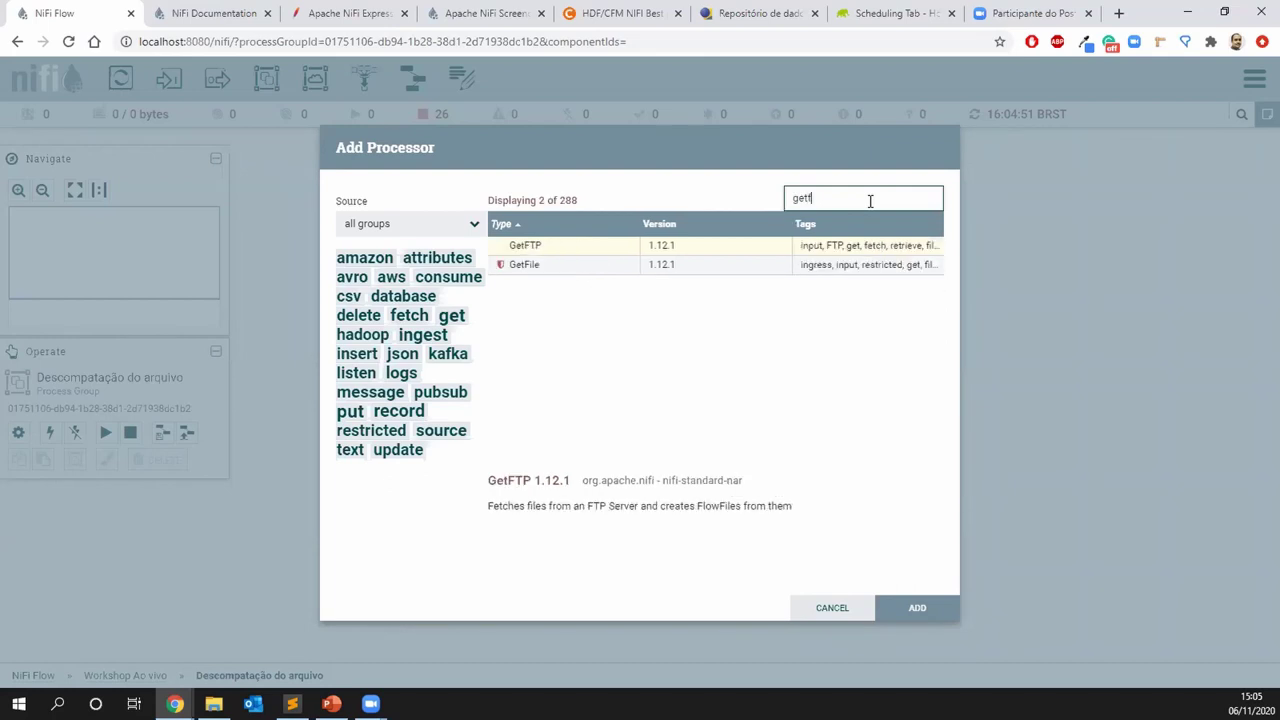
left_click(573, 269)
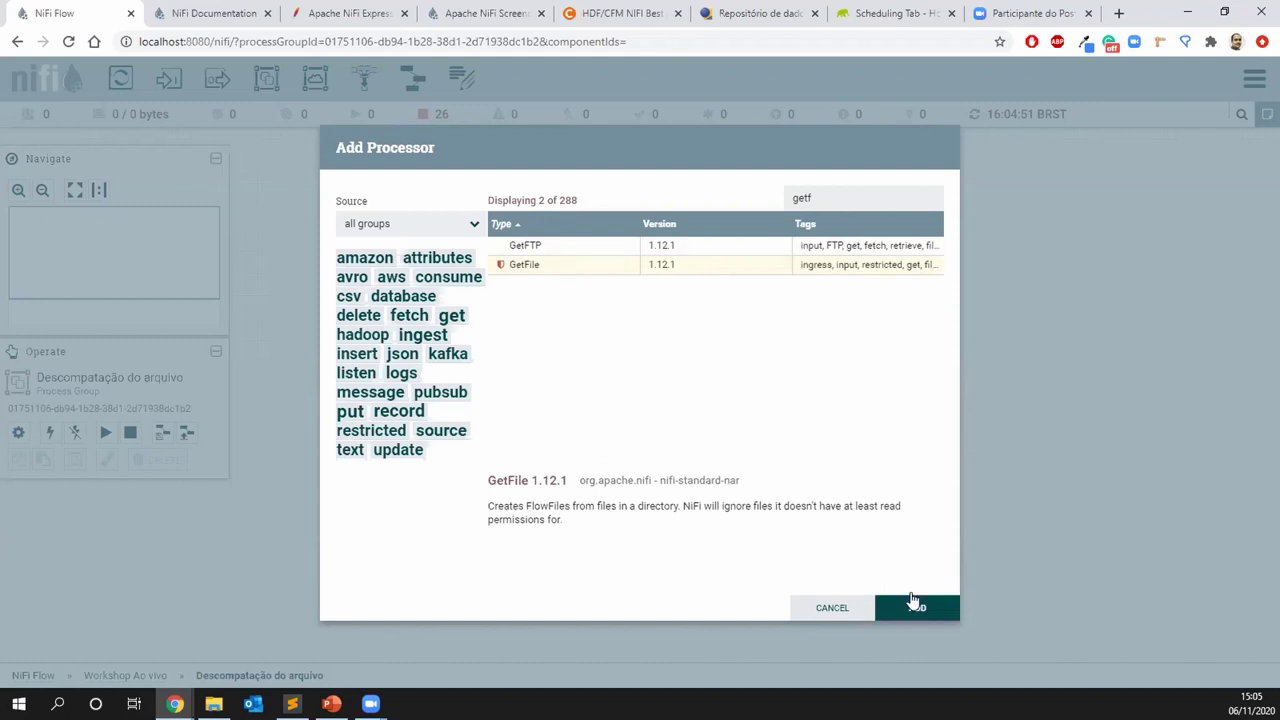
key("Return")
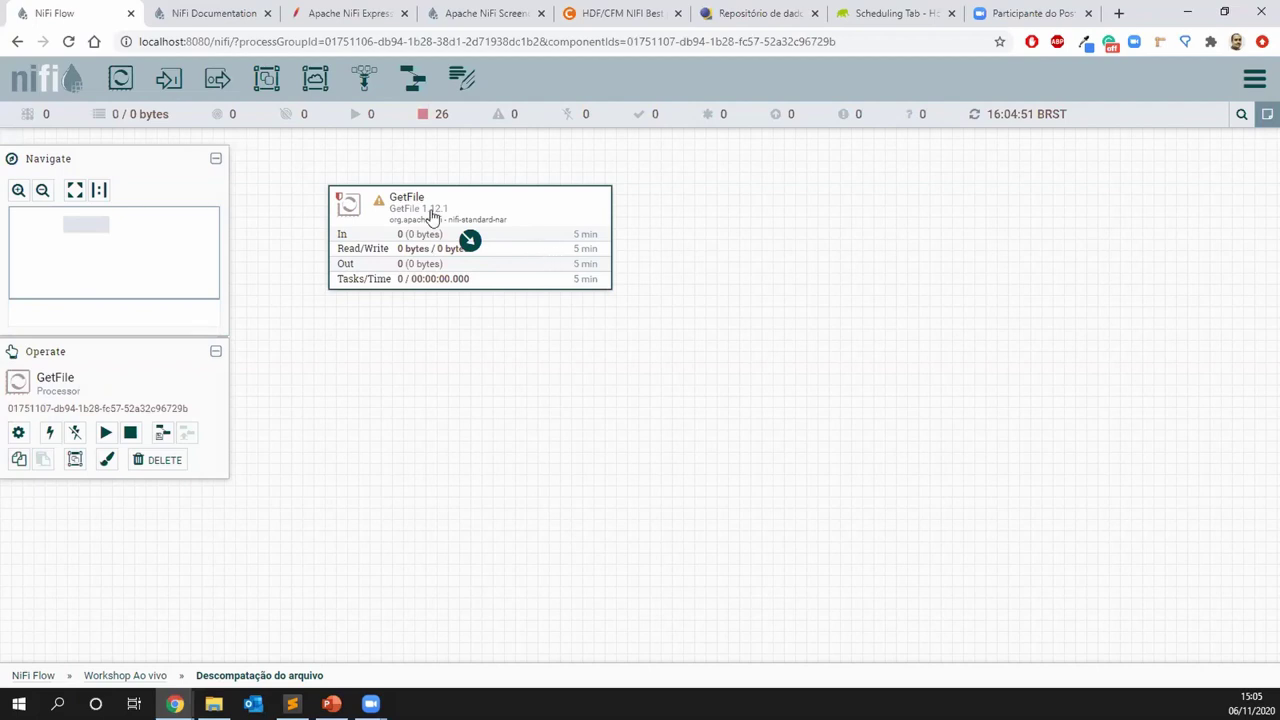
Configure GetFile's Input Directory with the full path of CodaBR's Download\Consulta Candidato folder, copied from File Explorer
double_click(432, 215)
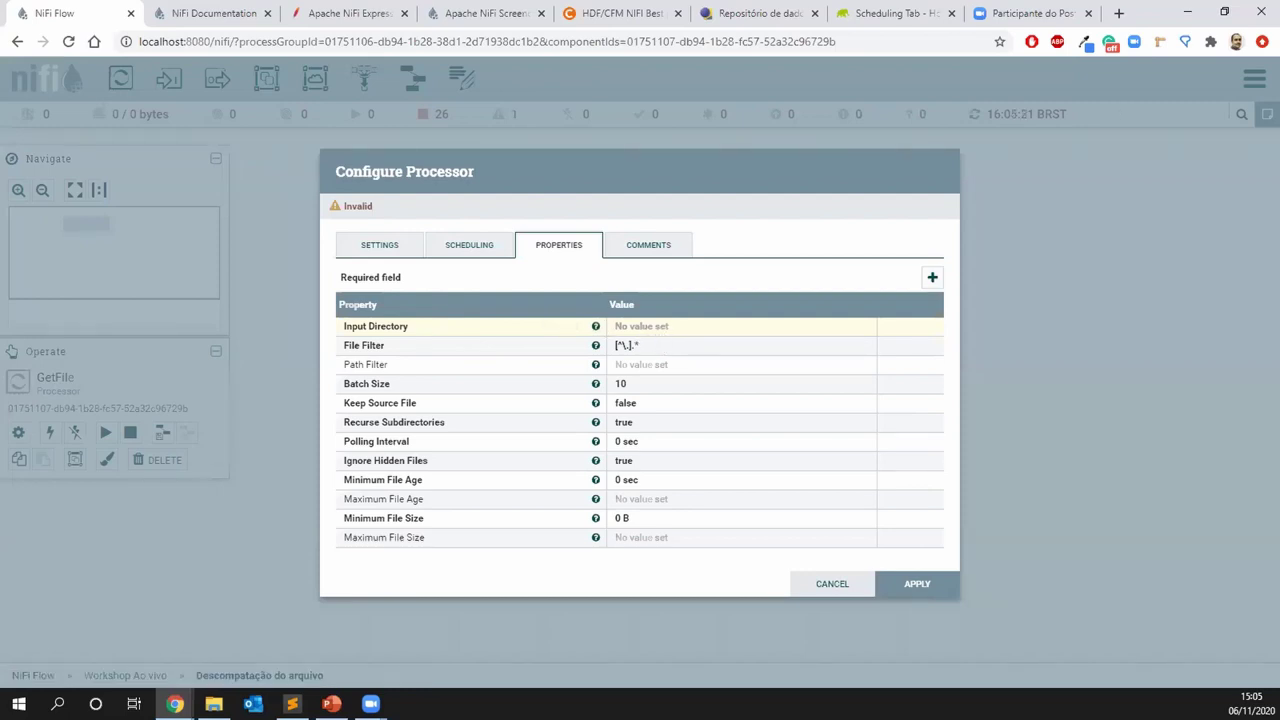
key("alt+Tab")
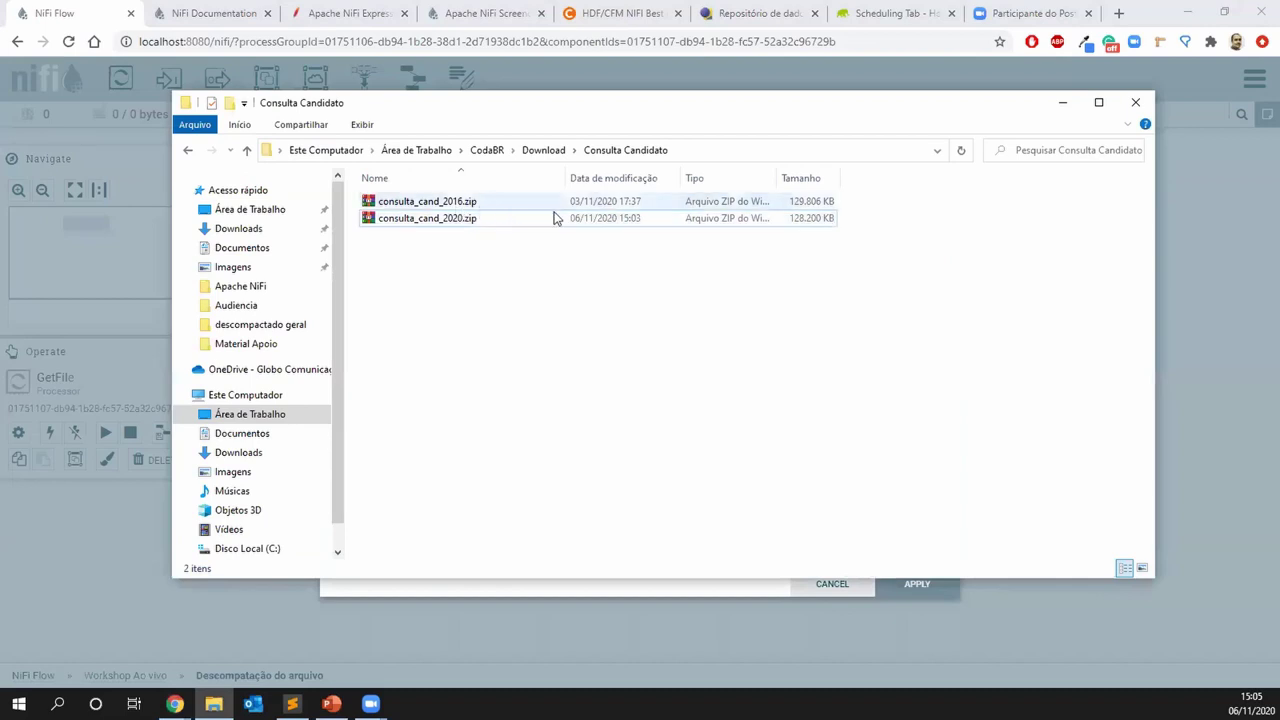
left_click(695, 149)
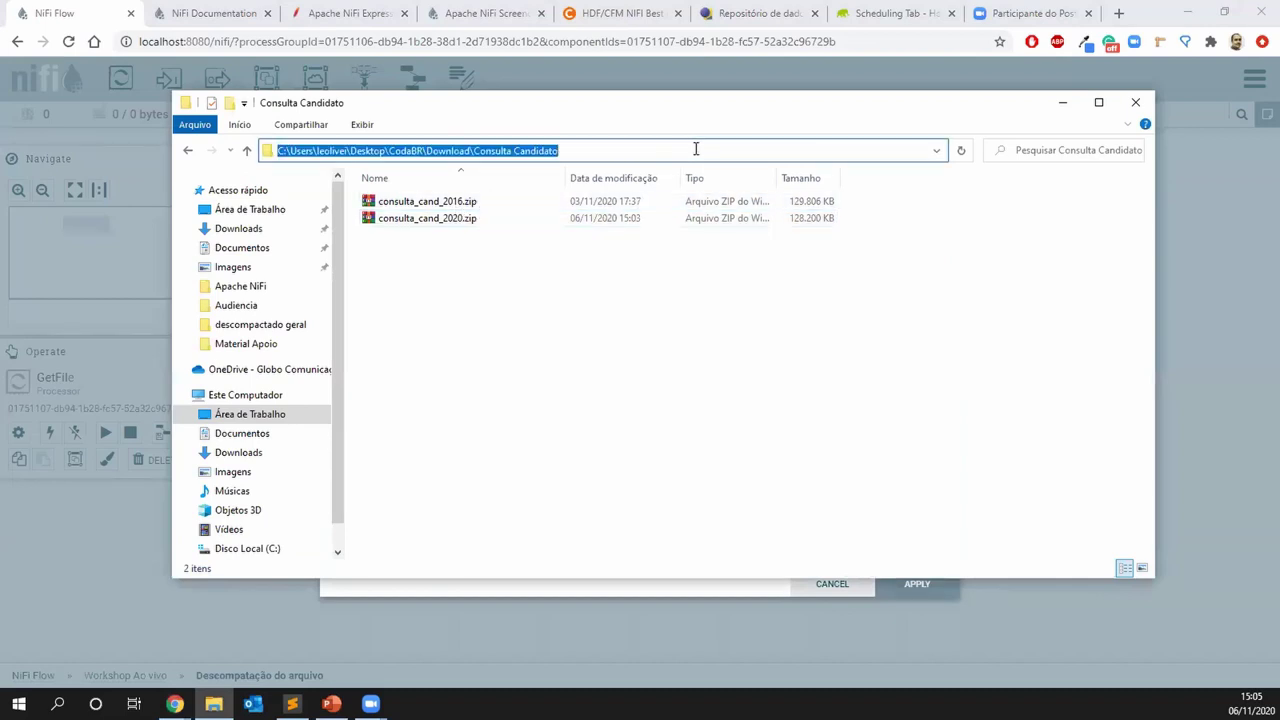
left_click(1062, 102)
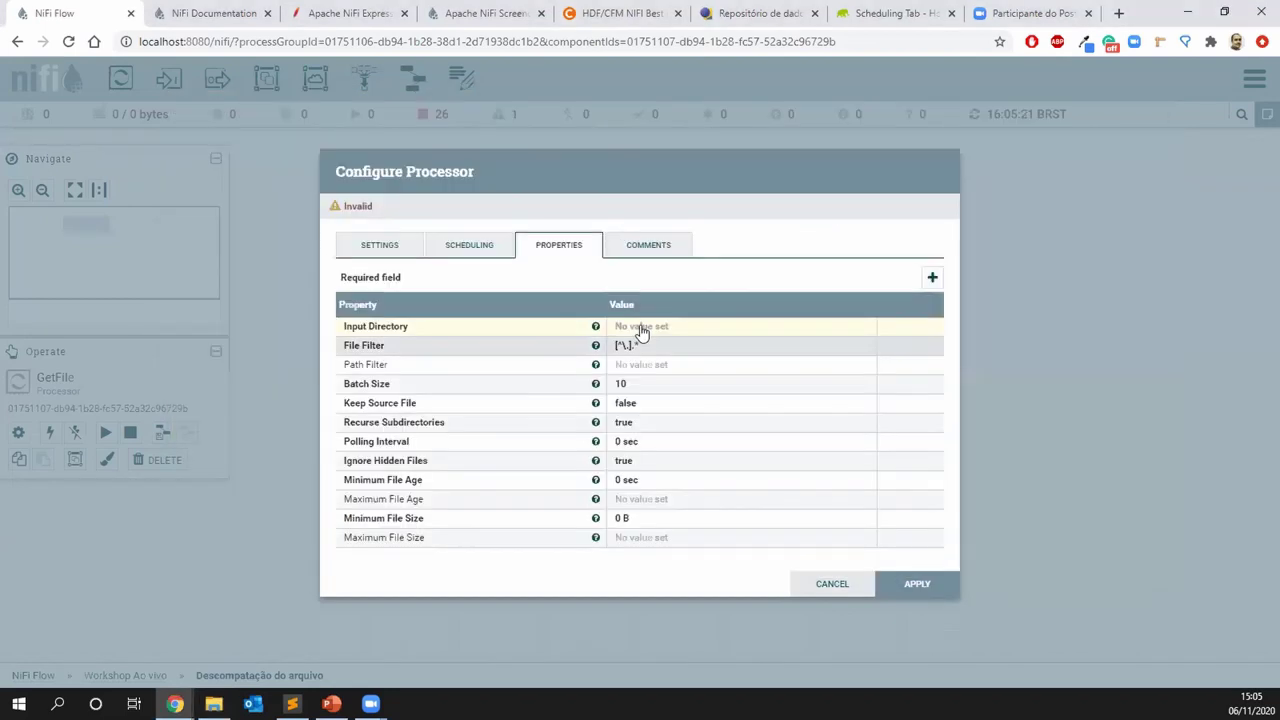
left_click(640, 326)
key("ctrl+v")
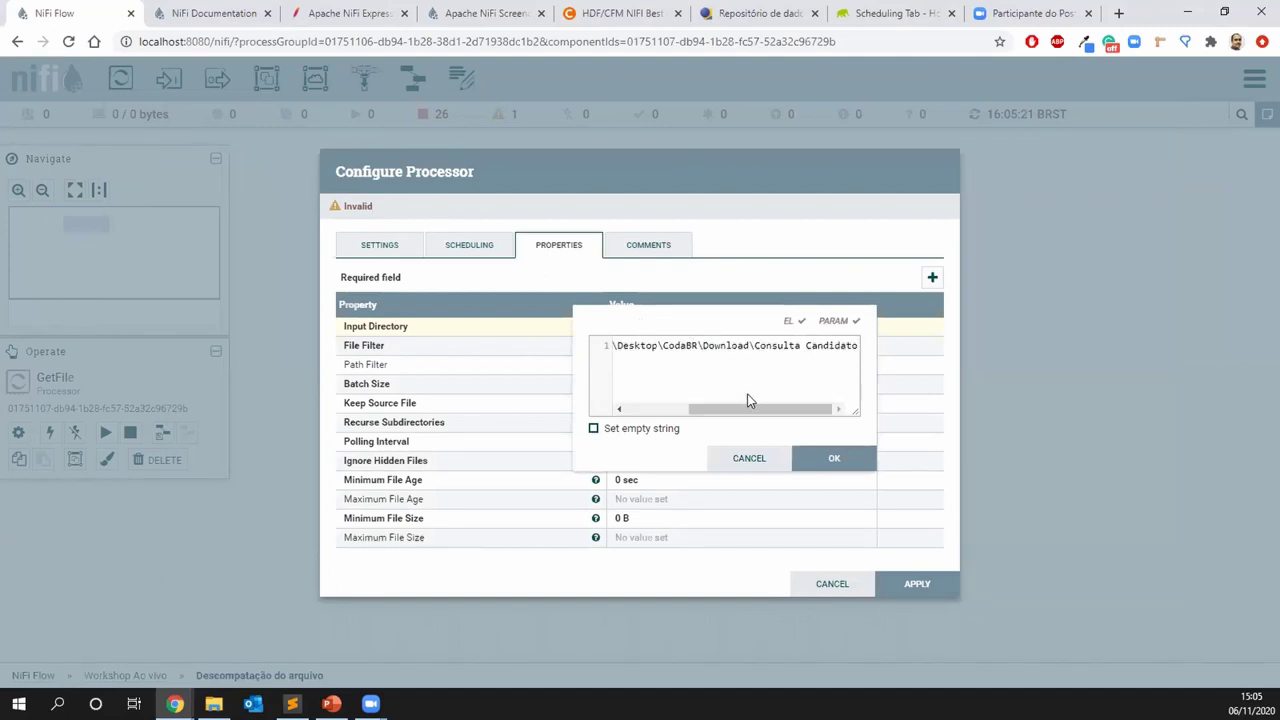
left_click(834, 464)
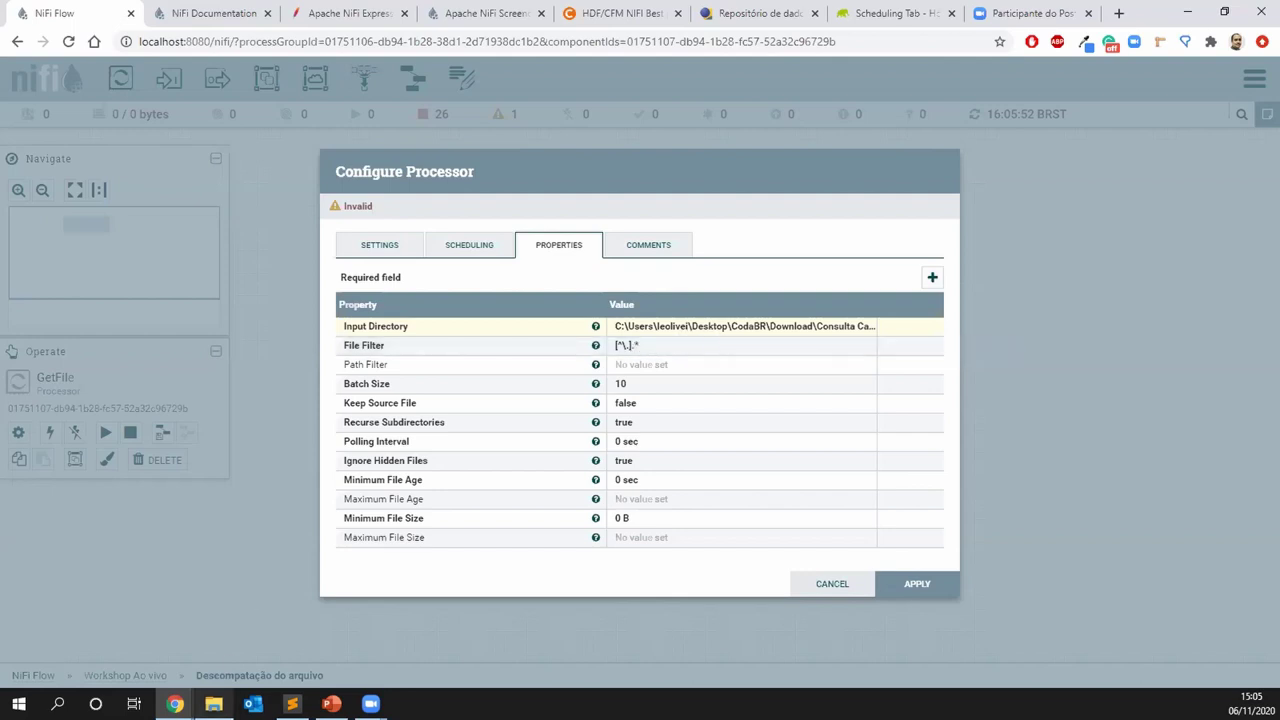
Set GetFile's File Filter to consulta_cand_2020.zip, copying the base name from the file in File Explorer
mouse_move(213, 704)
left_click(213, 630)
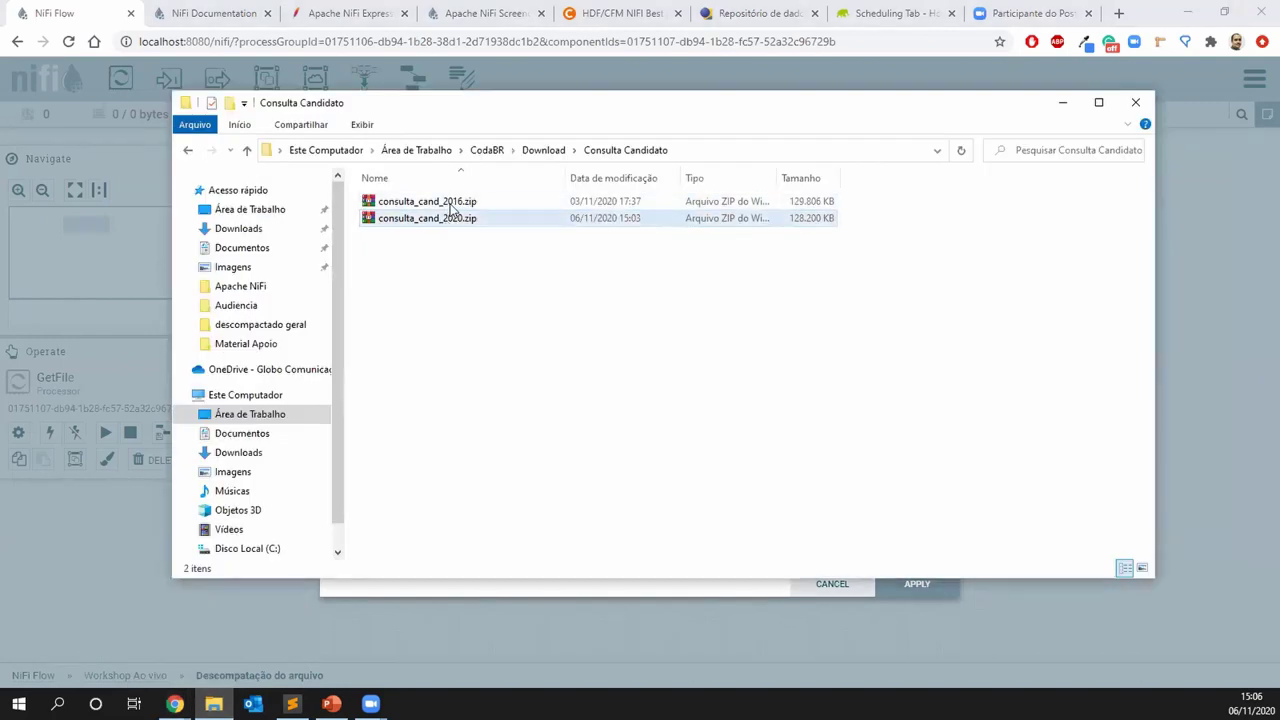
left_click(1063, 103)
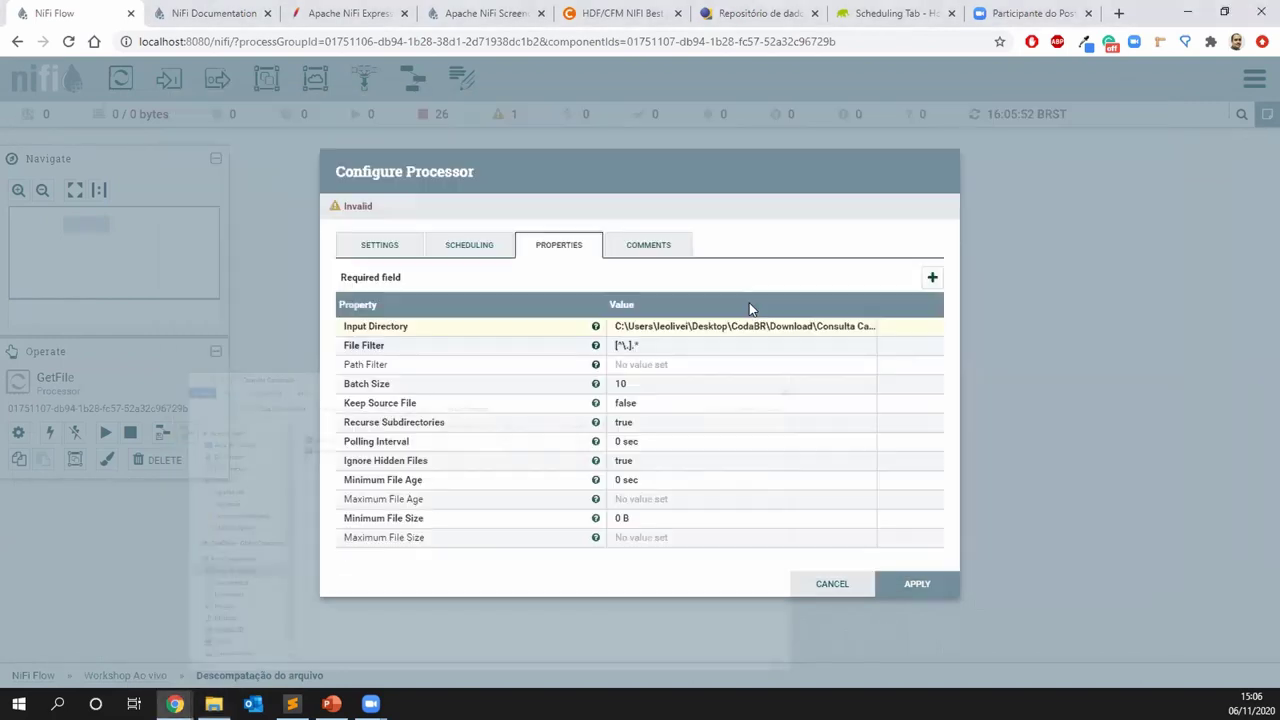
left_click(644, 349)
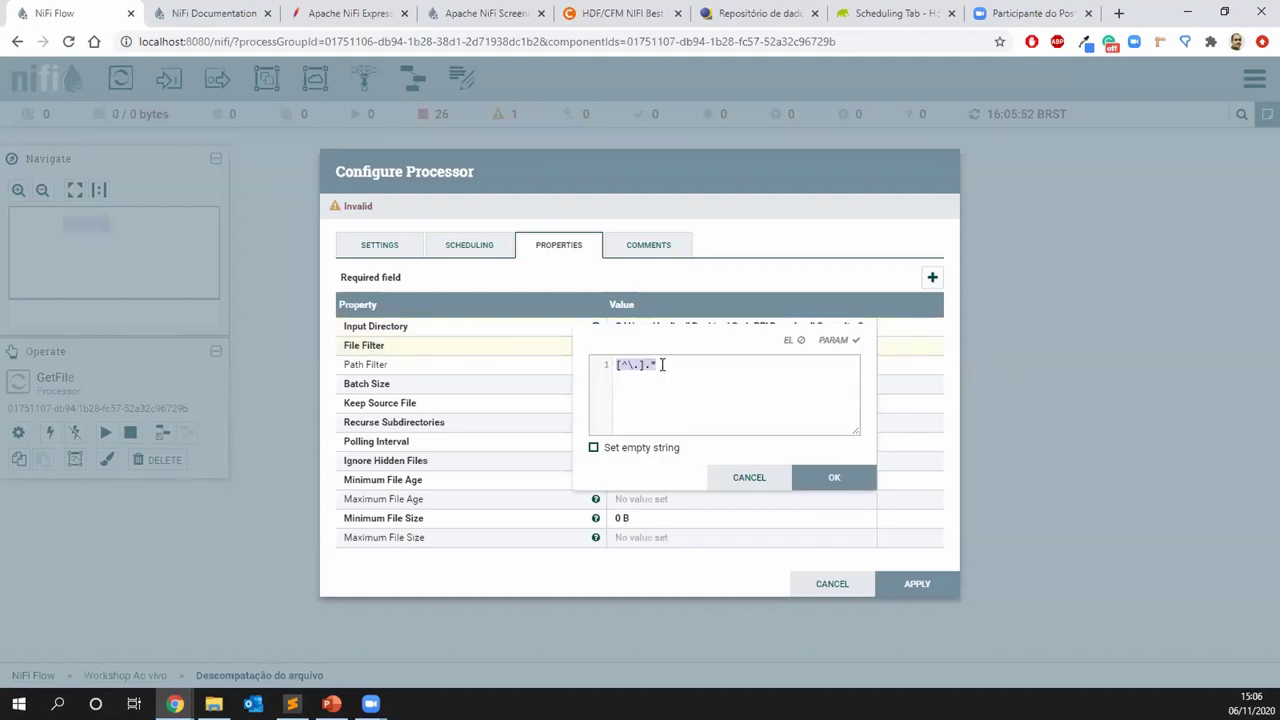
type(".zip")
key("alt+Tab")
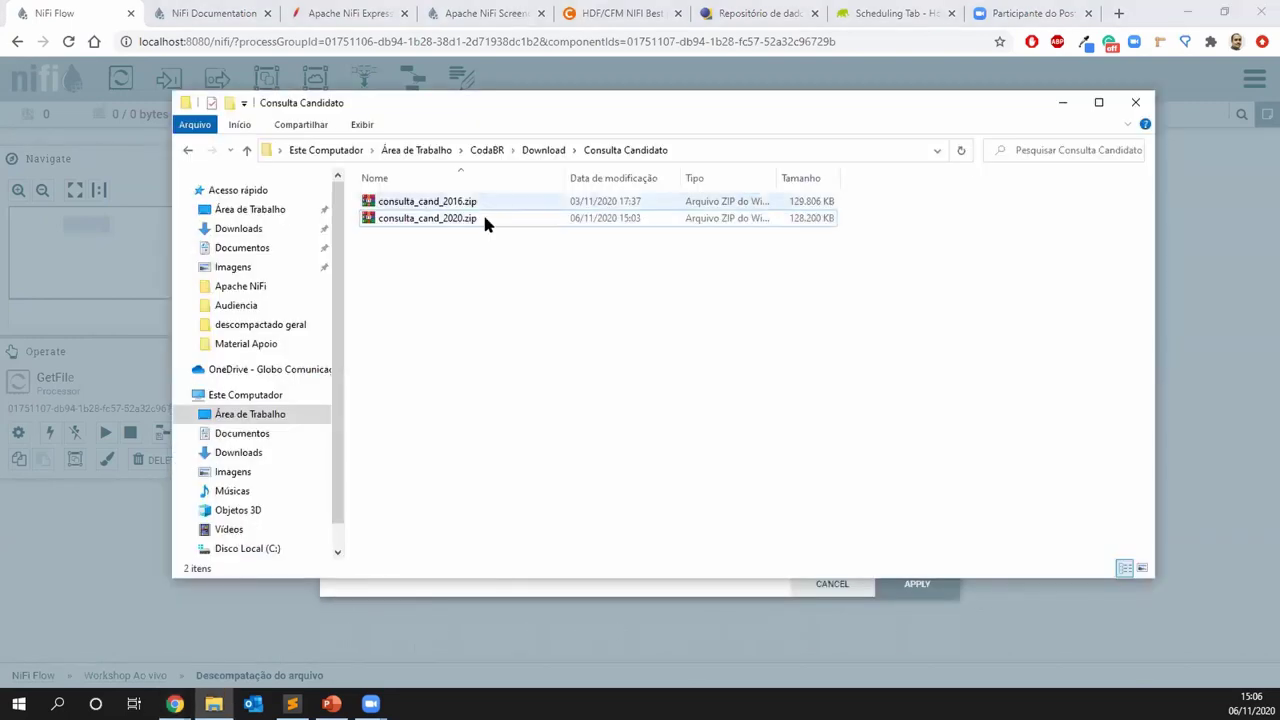
left_click(482, 220)
left_click(483, 222)
key("ctrl+c")
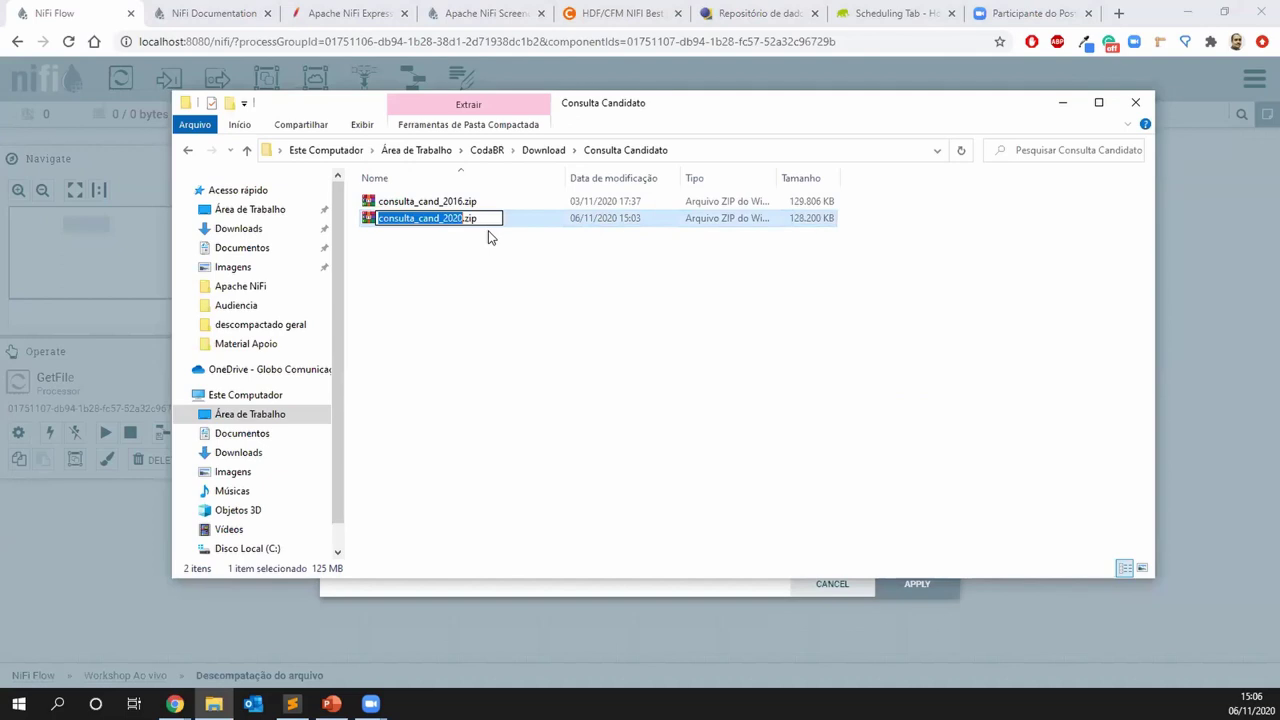
key("alt+Tab")
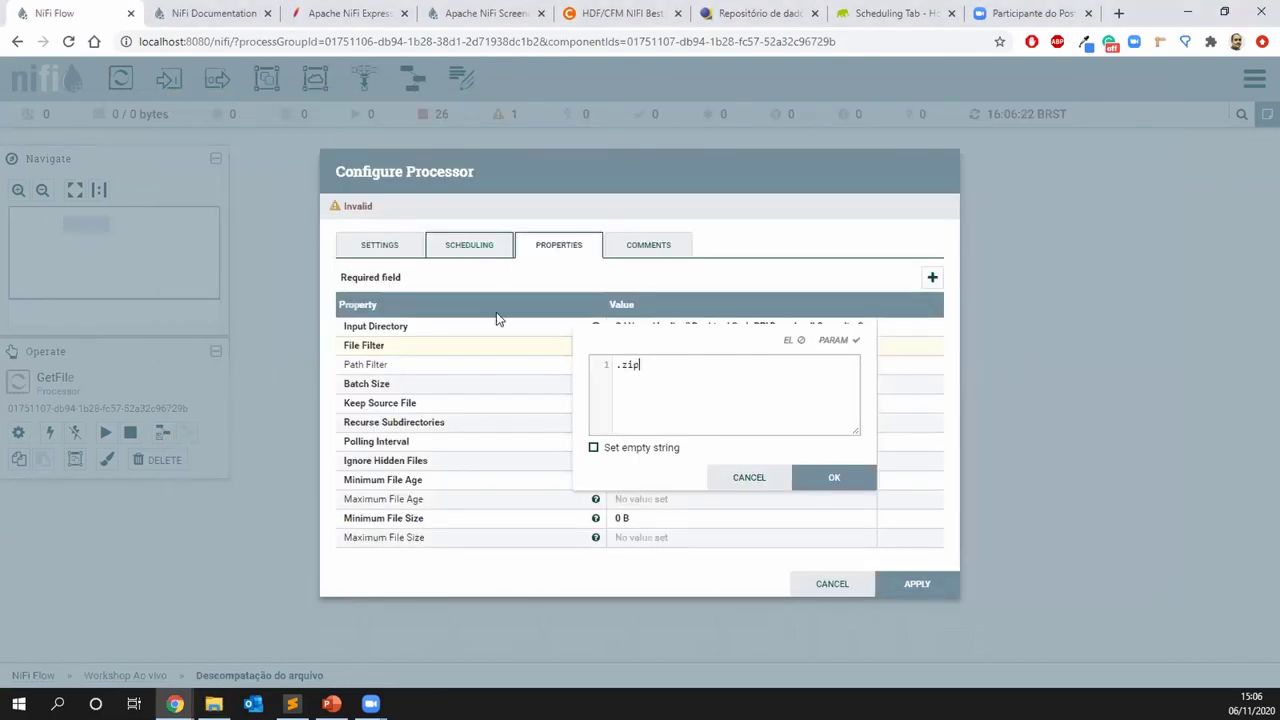
key("ctrl+v")
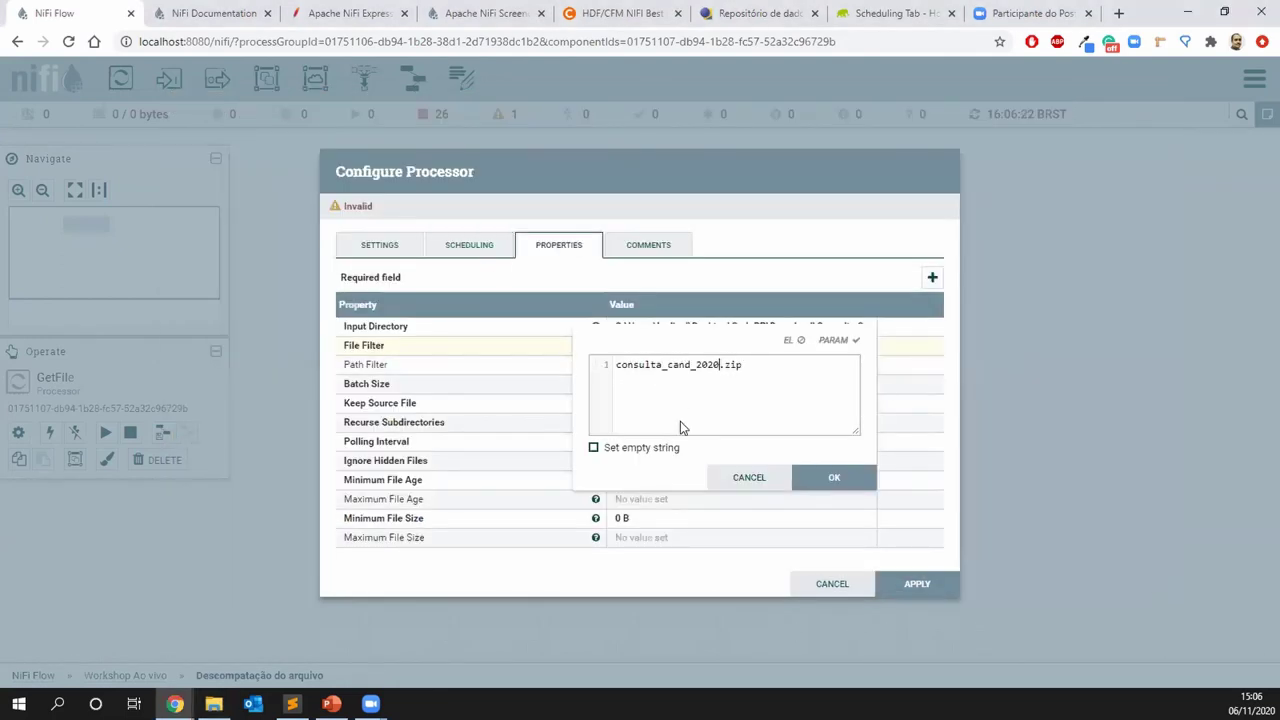
left_click(812, 472)
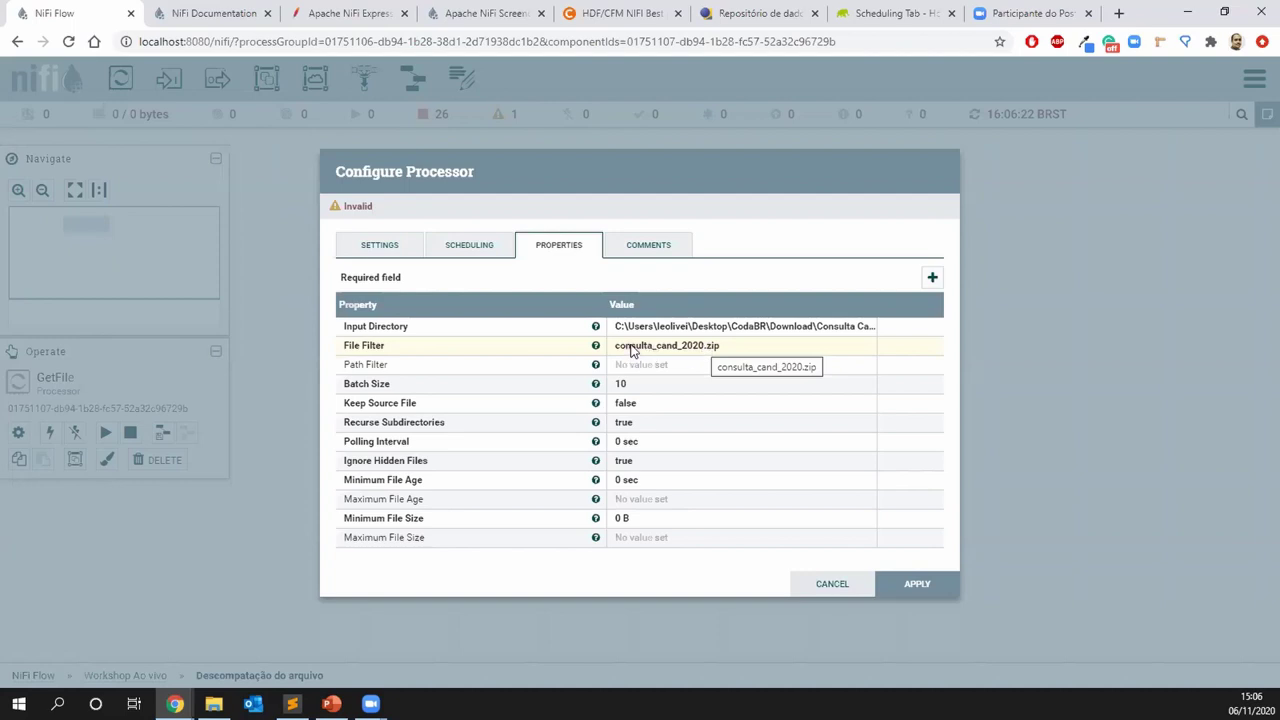
Set GetFile's Keep Source File property to true
mouse_move(595, 347)
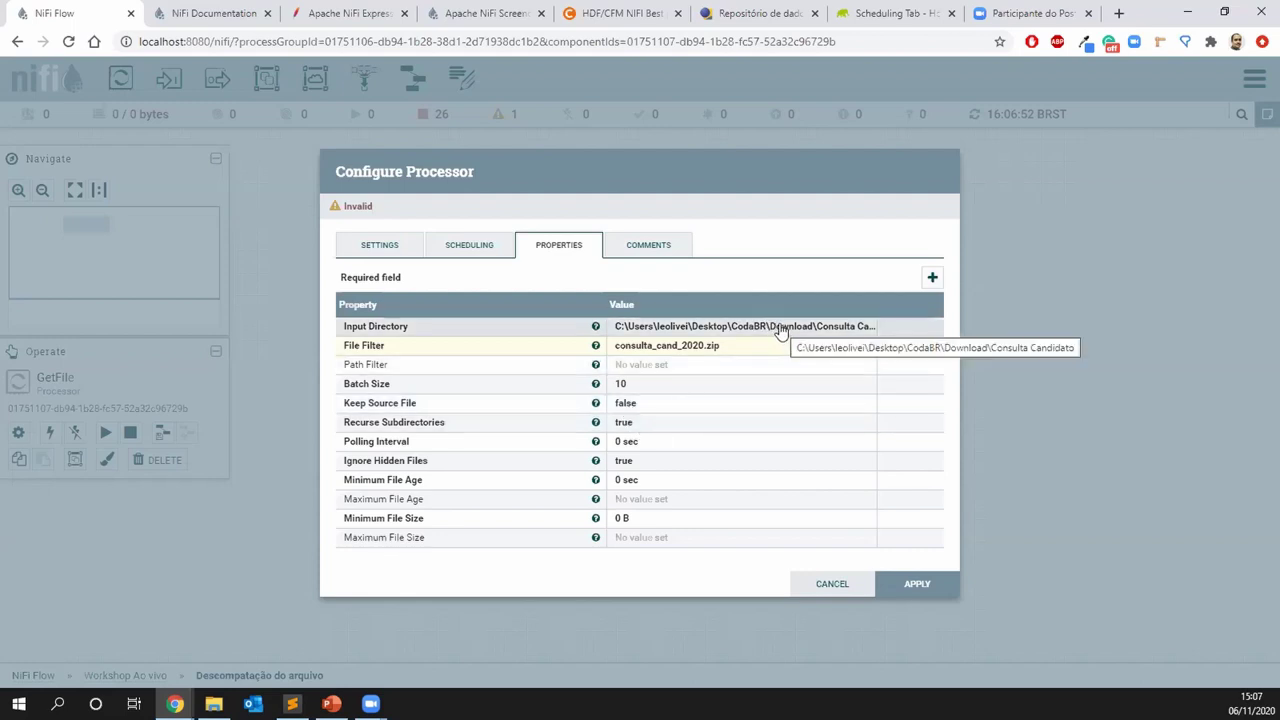
left_click(724, 405)
left_click(730, 408)
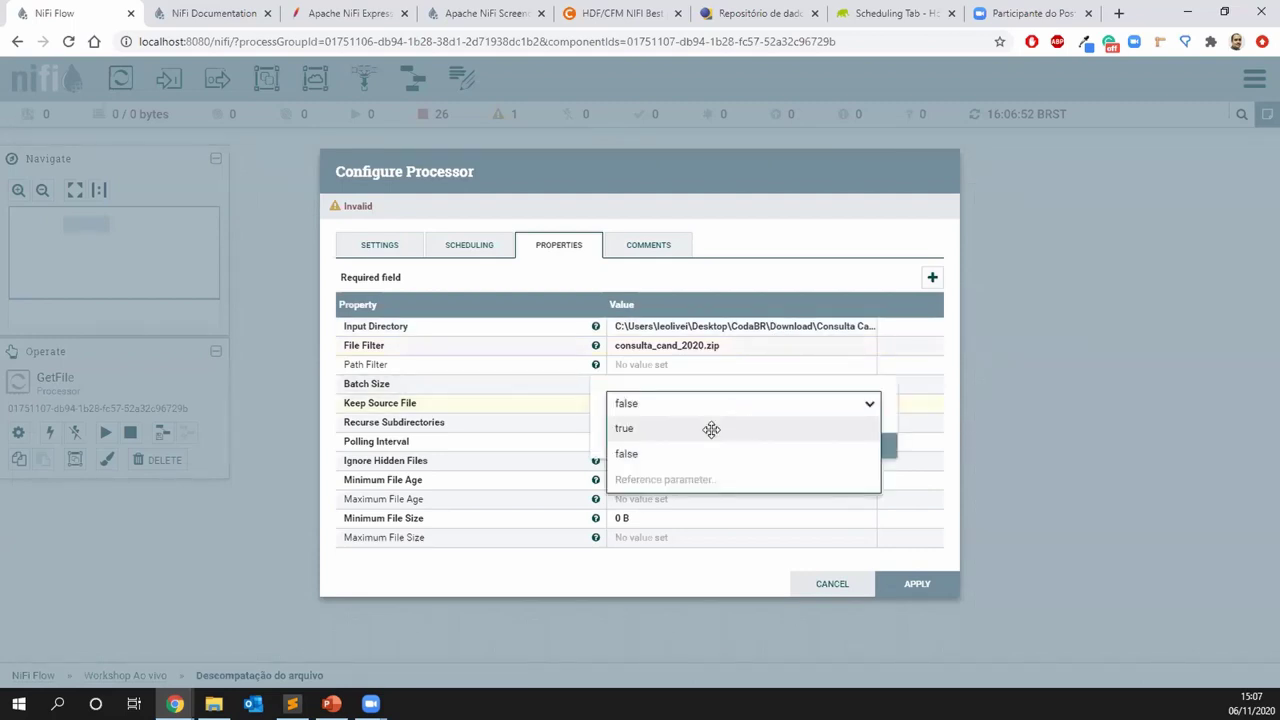
left_click(710, 433)
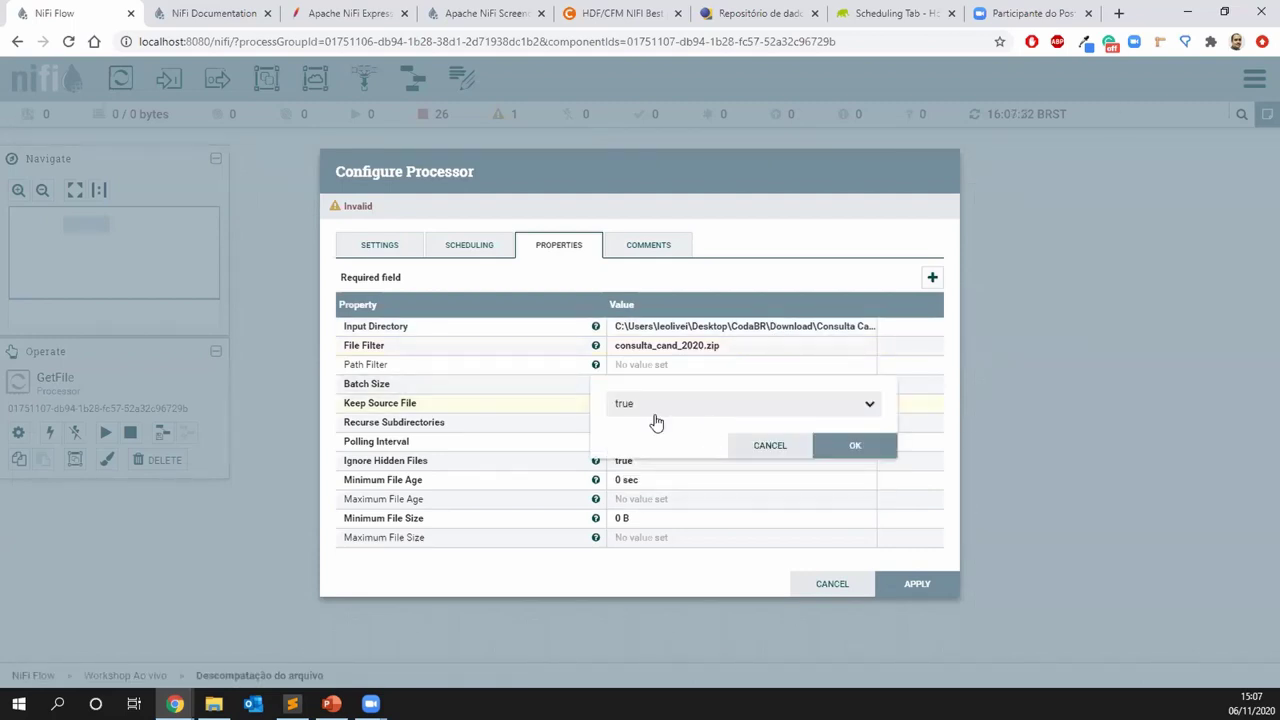
left_click(845, 441)
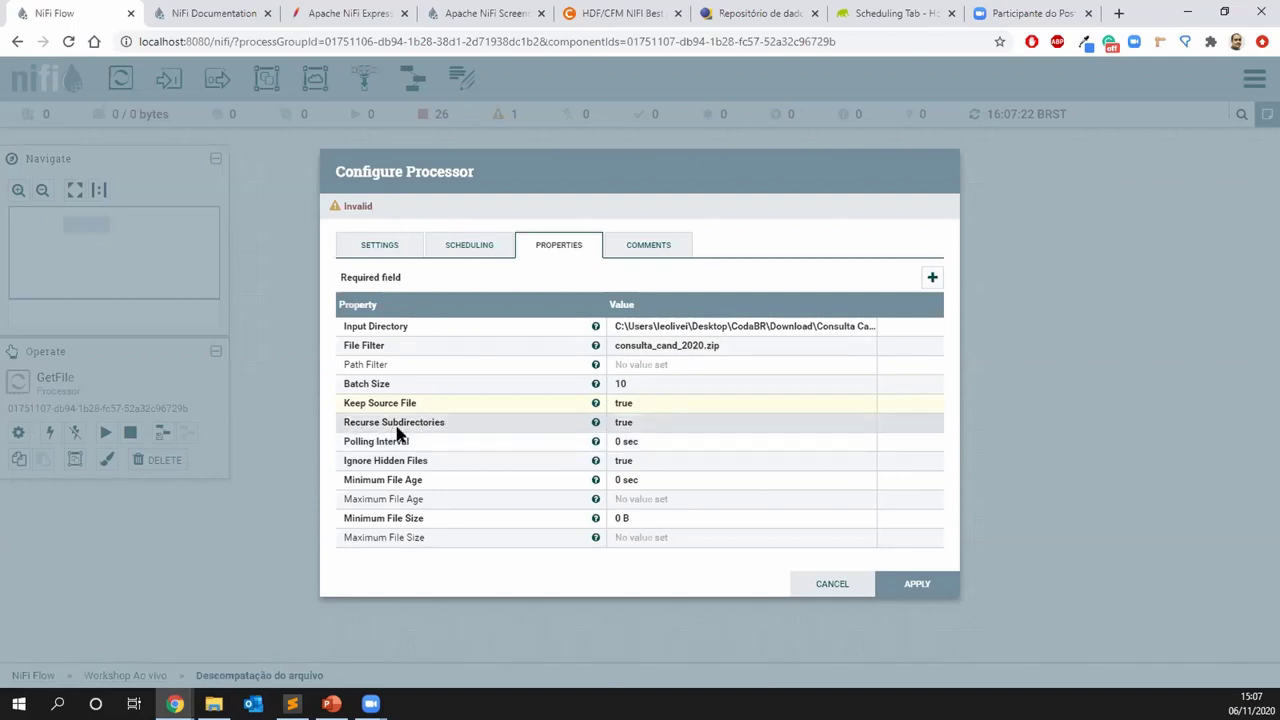
Check the ZIP files in the Consulta Candidato folder in File Explorer, and apply GetFile's configuration back in NiFi
left_click(213, 703)
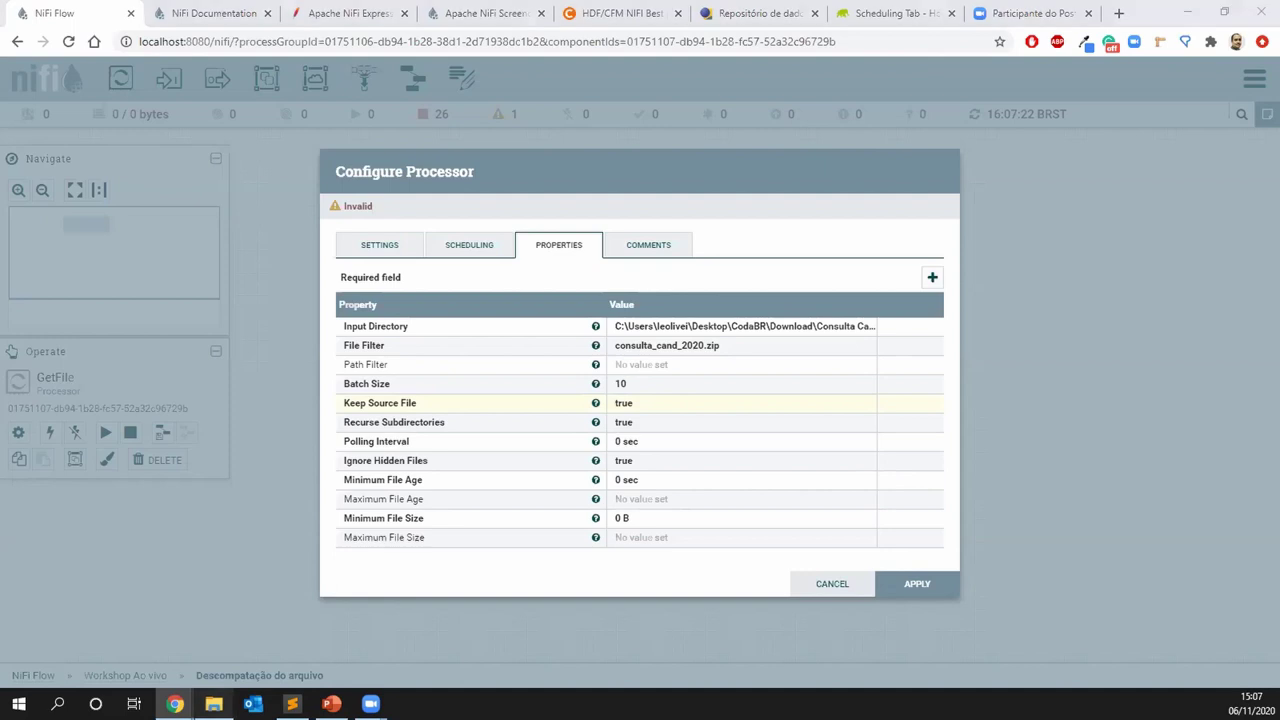
left_click(420, 242)
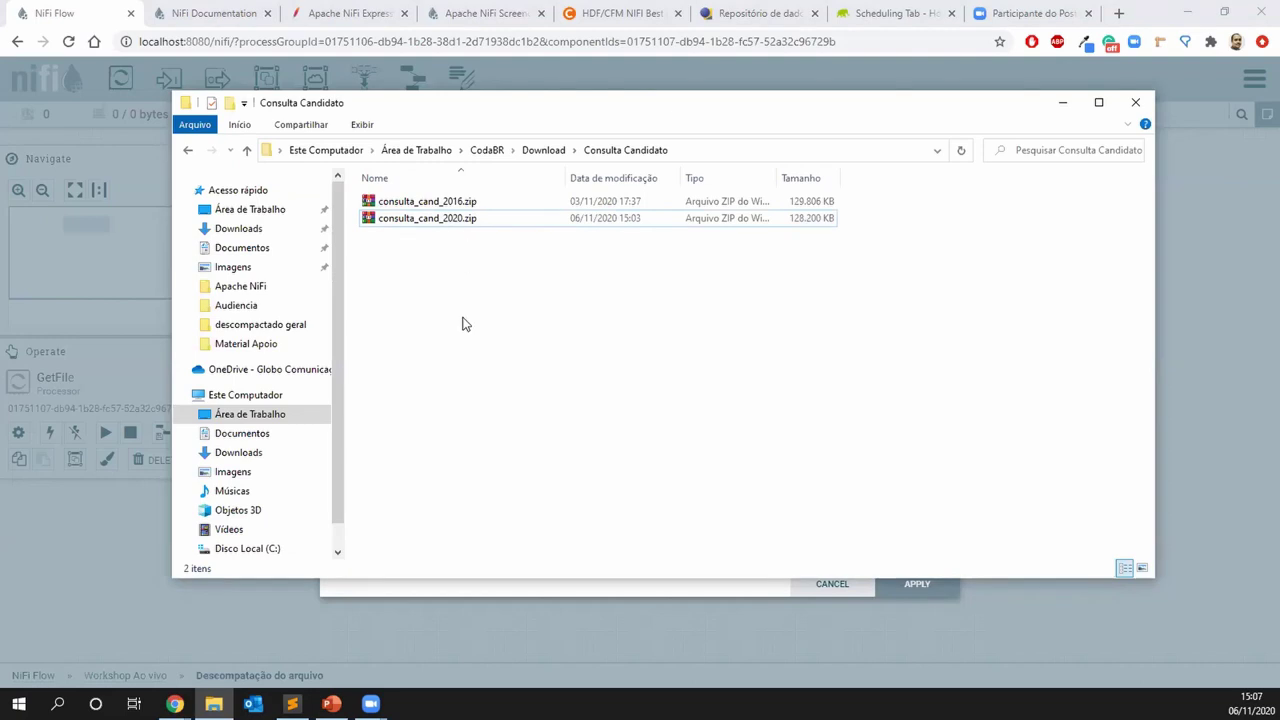
key("alt+Tab")
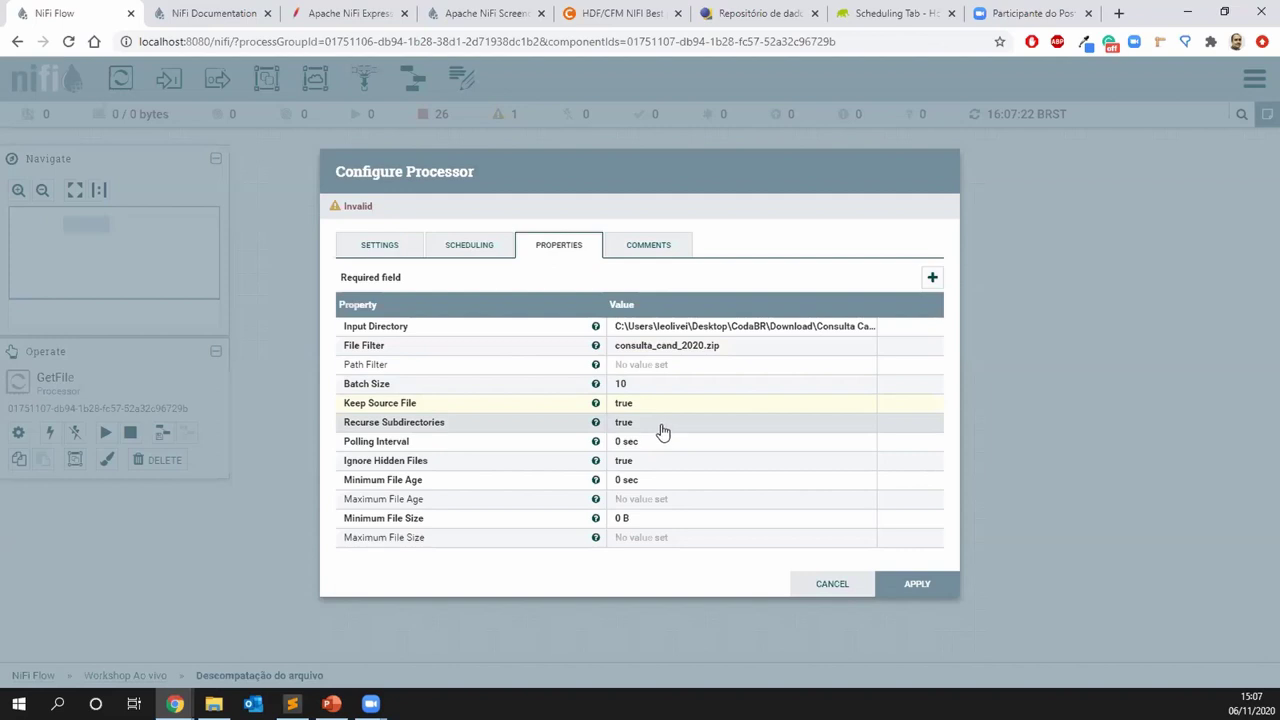
key("alt+Tab")
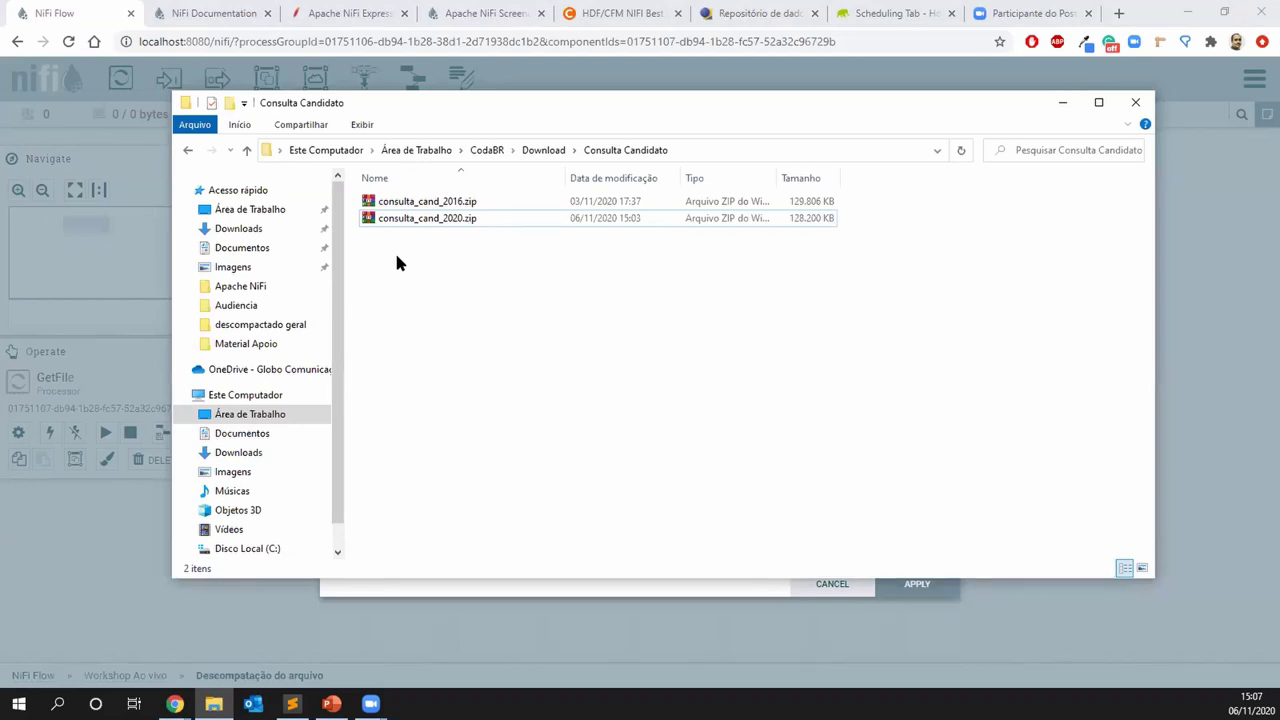
key("alt+Tab")
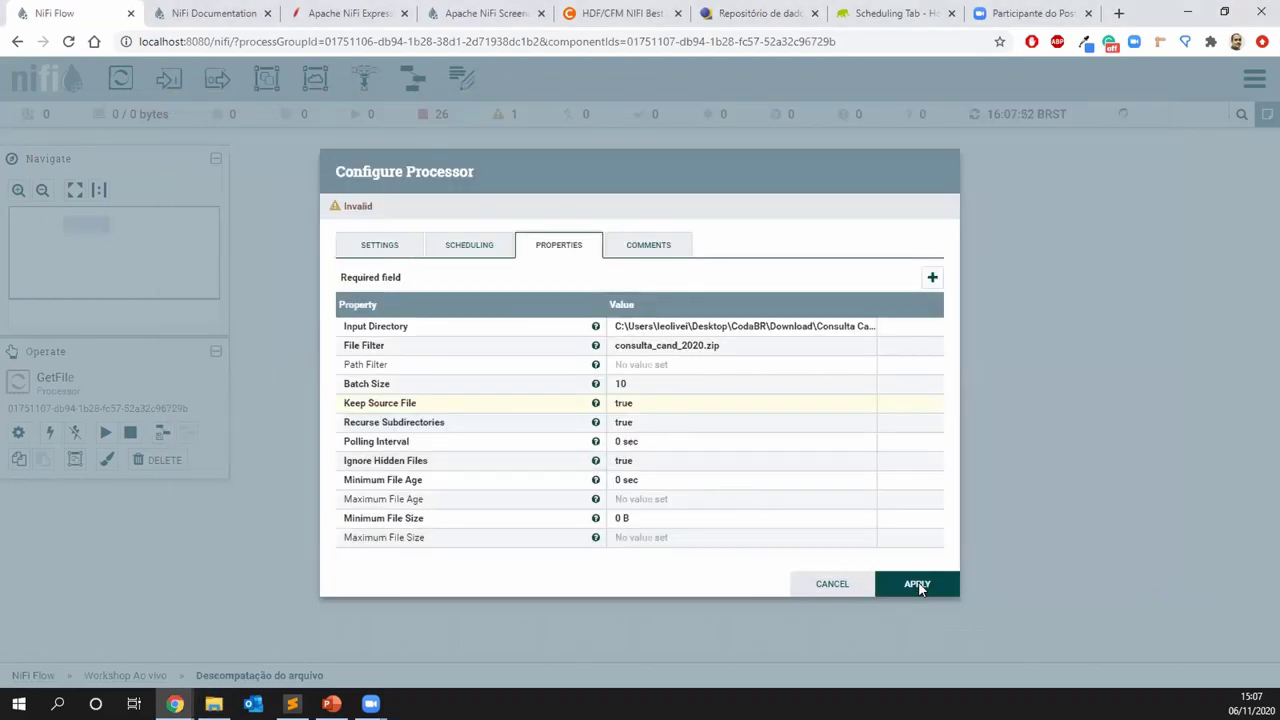
left_click(917, 585)
mouse_move(379, 208)
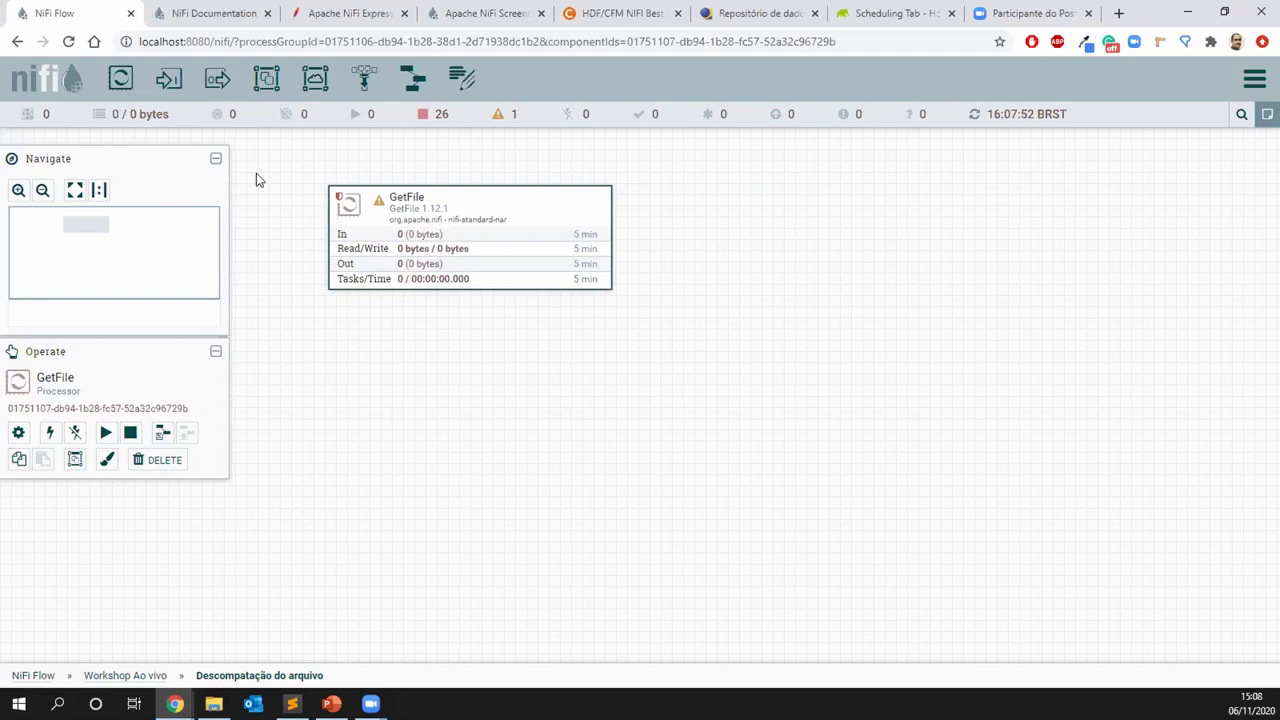
Filter the processor types by zip and add an UnpackContent processor below and beside GetFile
left_click_drag(120, 78, 738, 382)
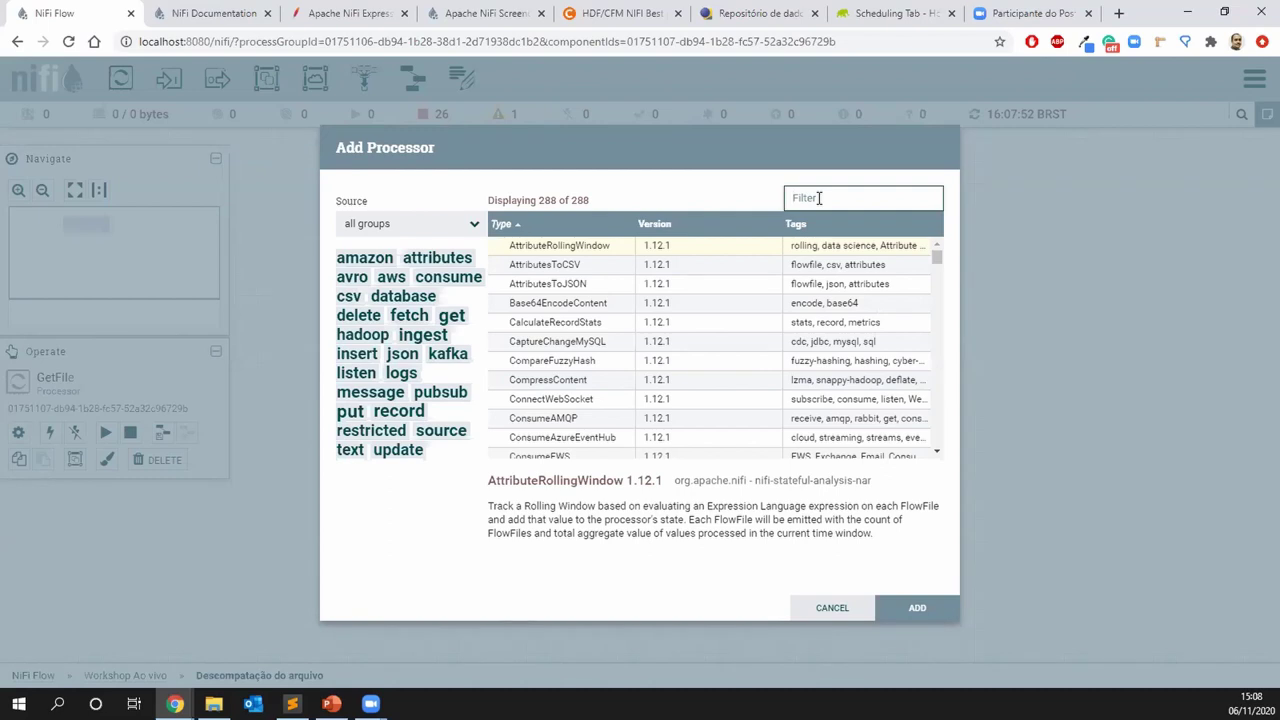
type("unpa")
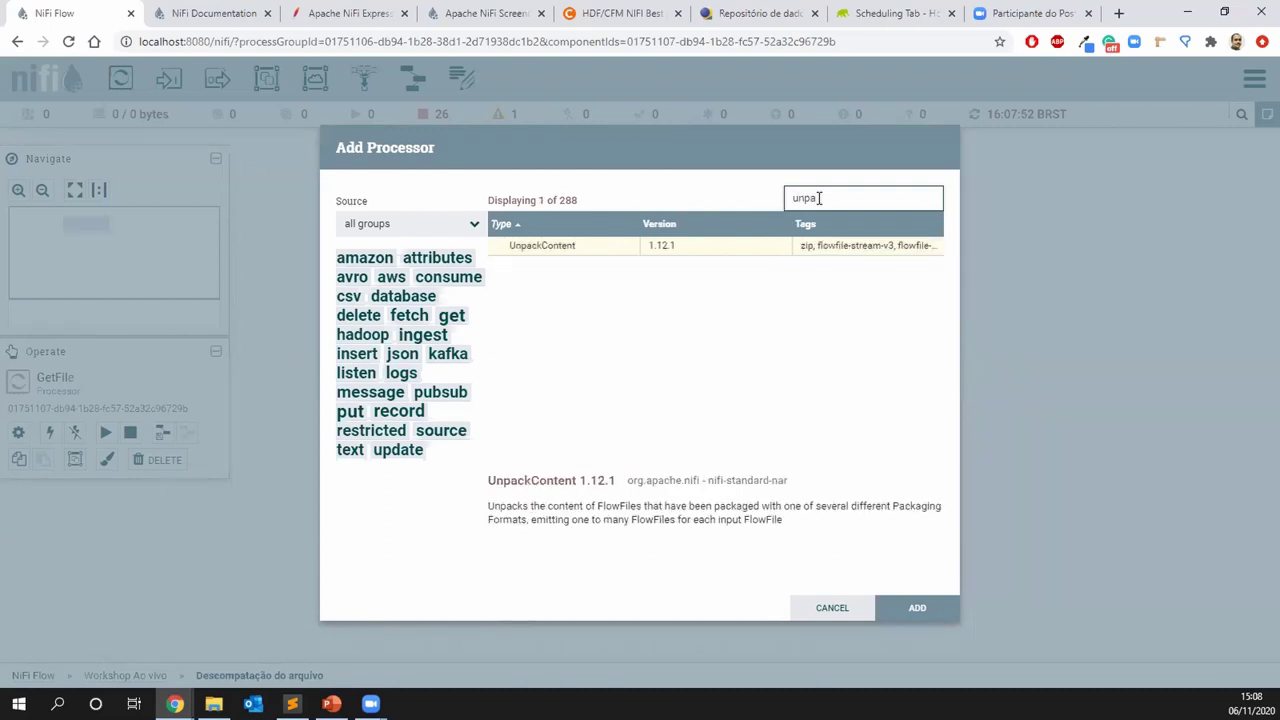
double_click(822, 198)
type("zip")
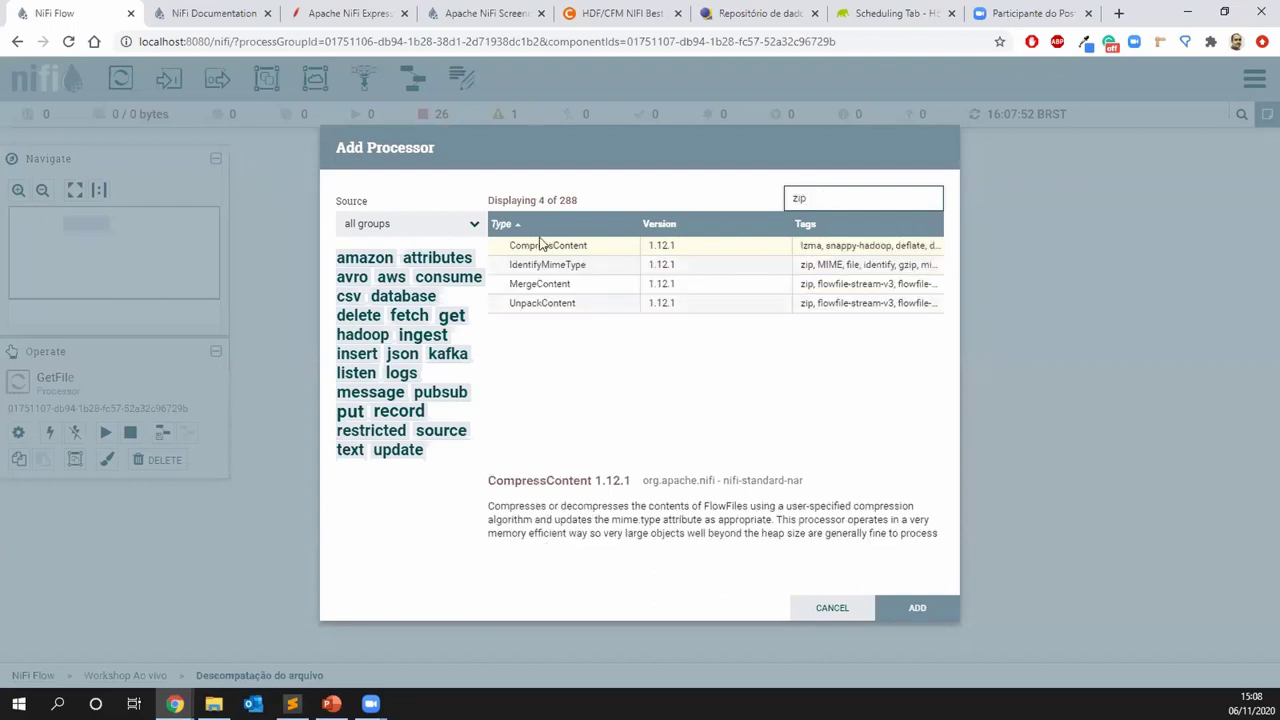
left_click(603, 302)
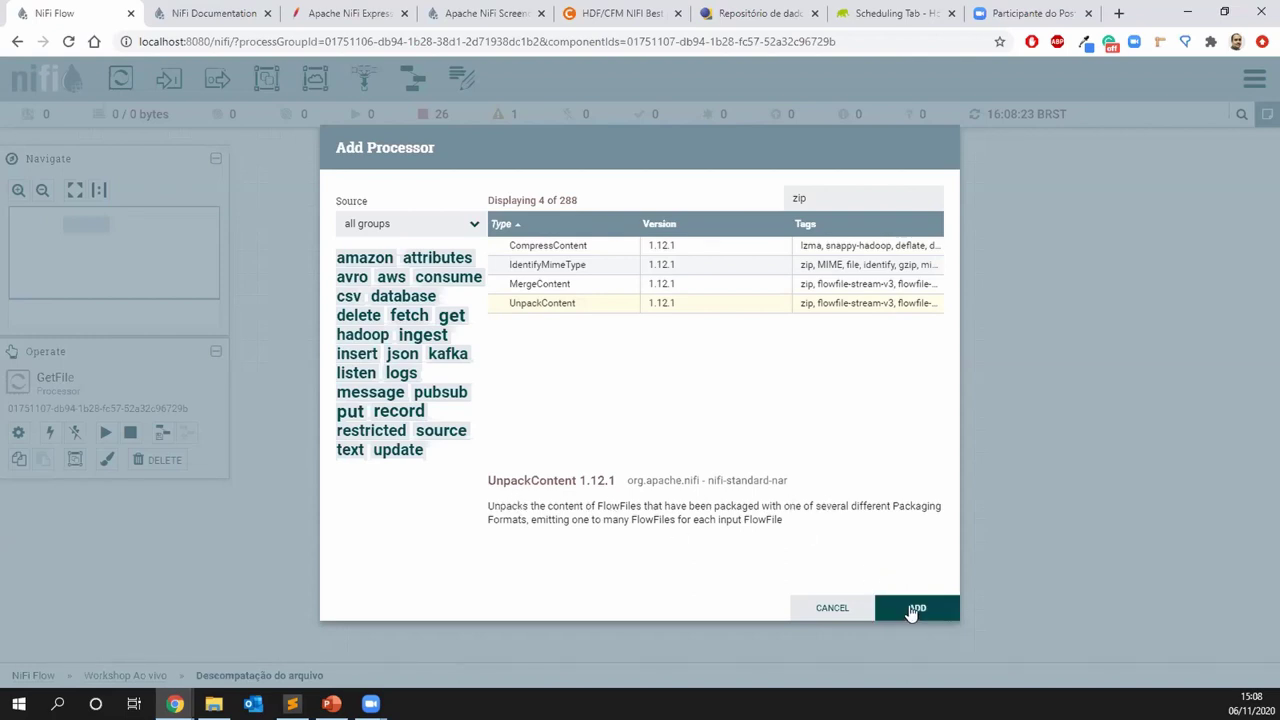
left_click(912, 610)
Connect GetFile to UnpackContent through the success relationship, and start GetFile
left_click_drag(468, 242, 922, 442)
left_click(877, 583)
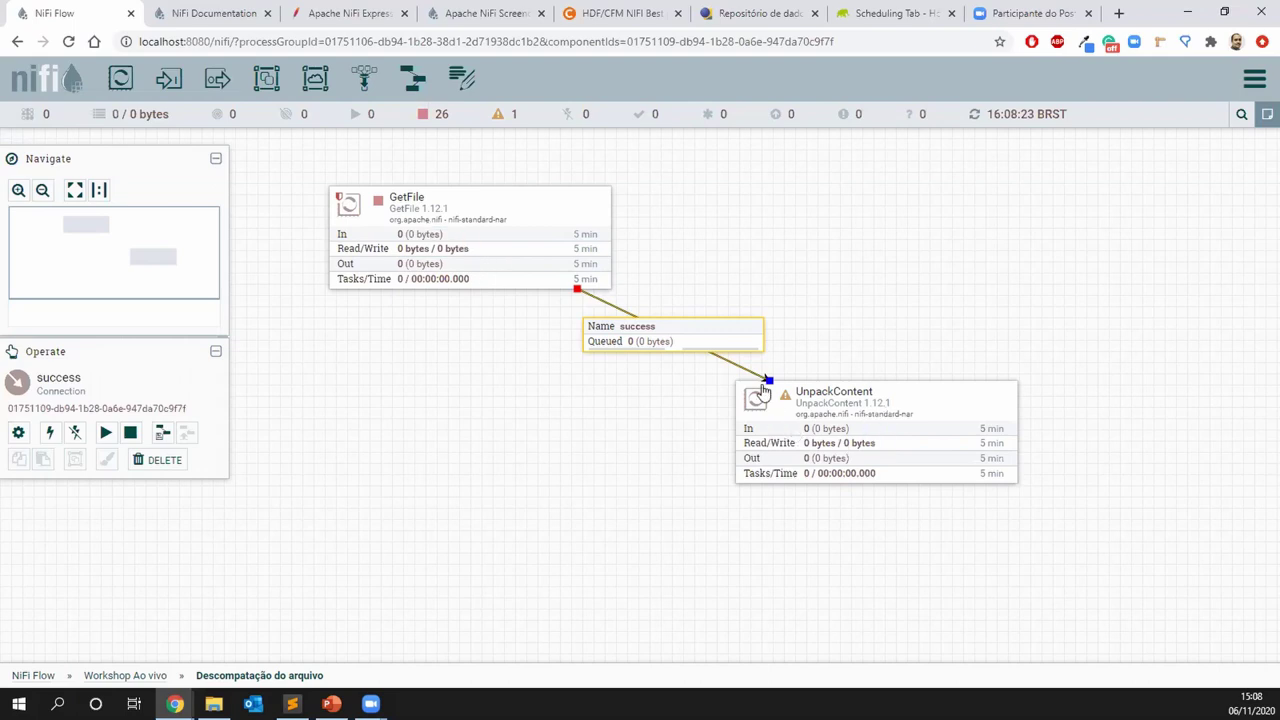
right_click(423, 222)
left_click(446, 251)
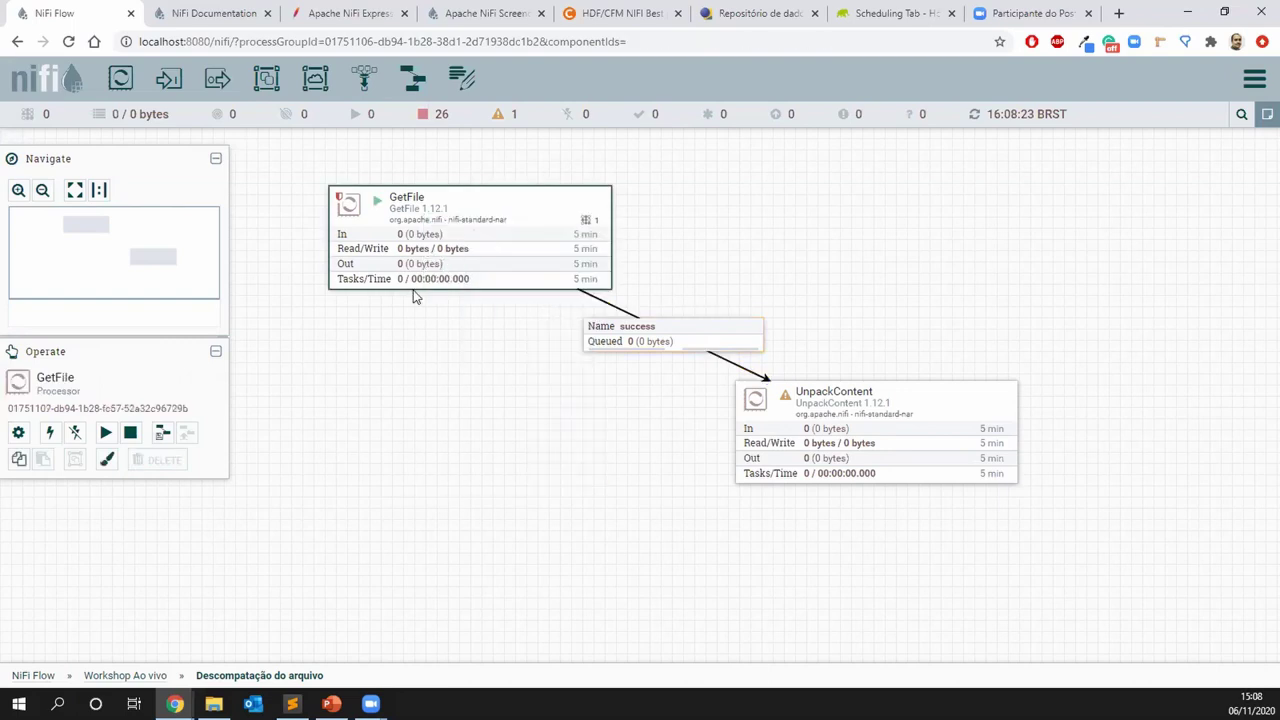
Refresh the flow's status, stop the GetFile processor and refresh the status again
right_click(416, 293)
left_click(430, 303)
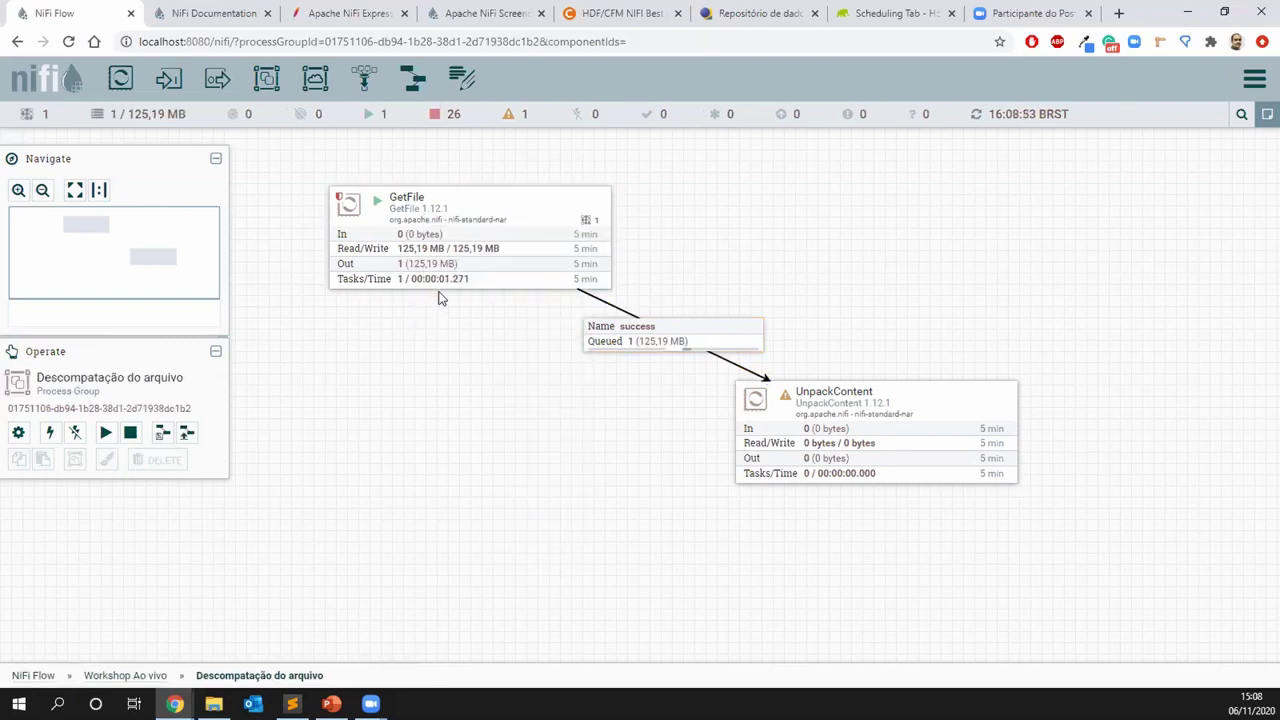
right_click(426, 243)
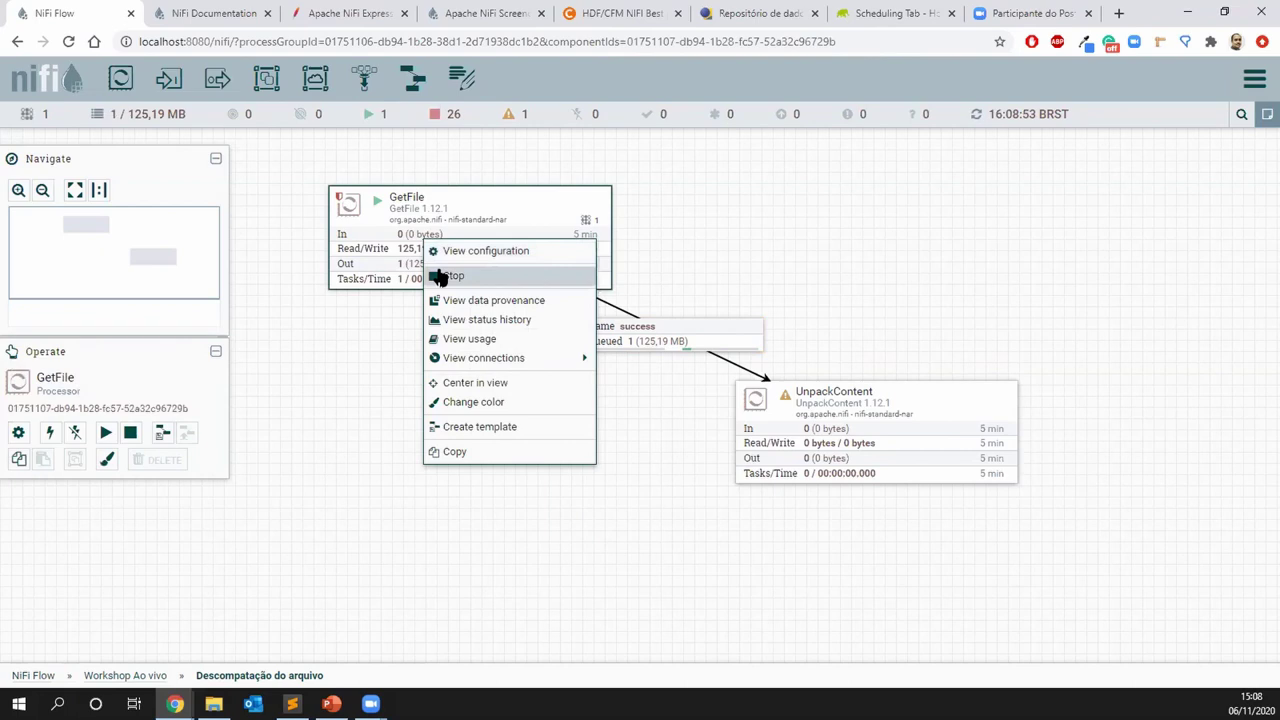
left_click(446, 276)
right_click(440, 316)
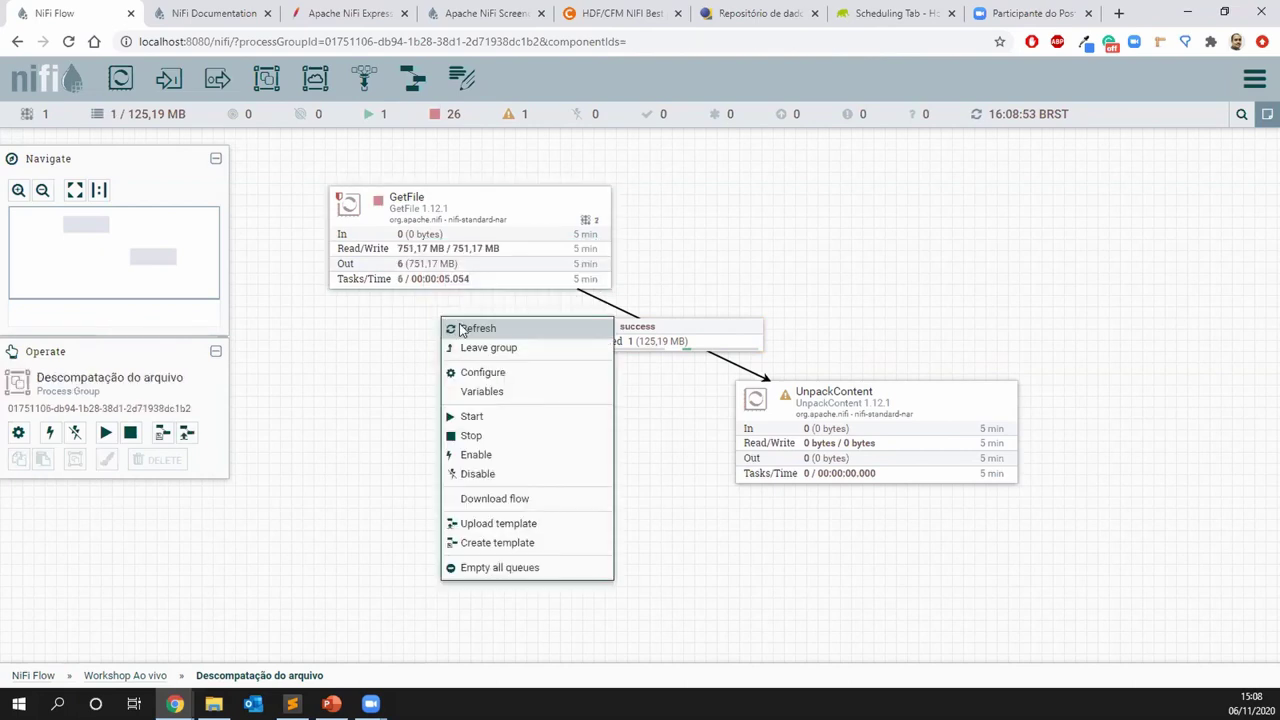
left_click(470, 328)
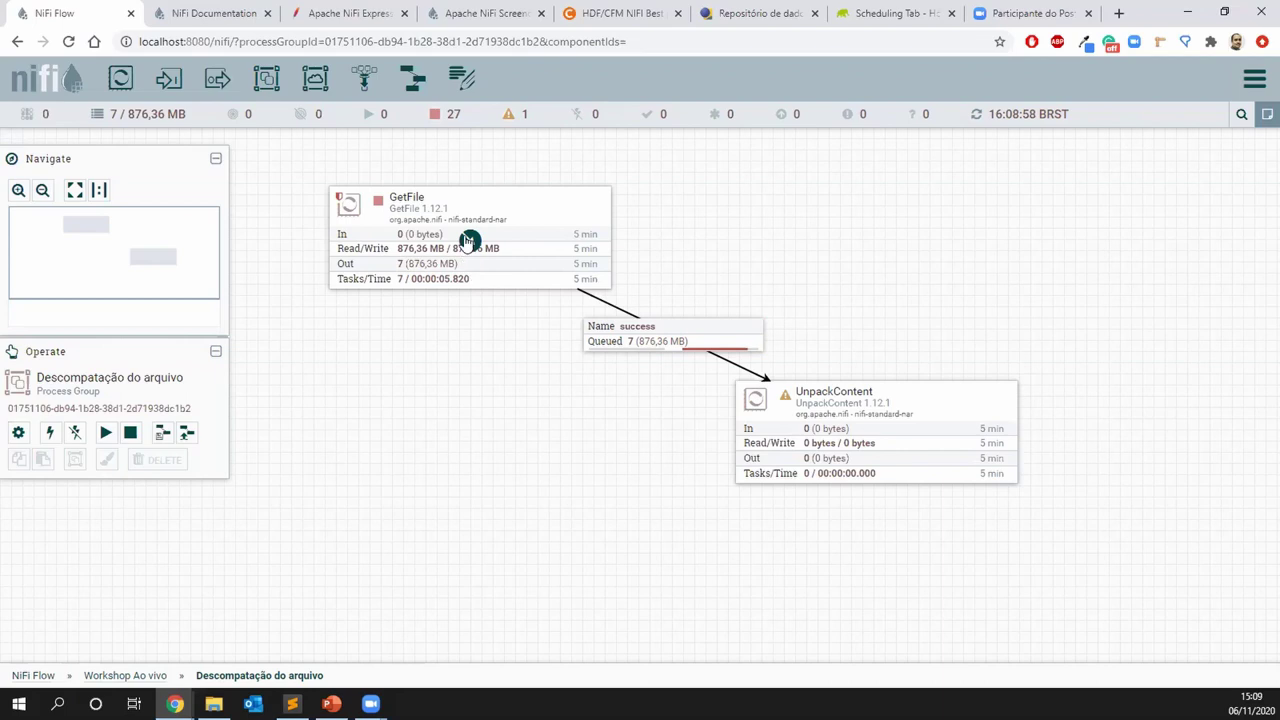
Review GetFile's scheduling settings and properties, and close its configuration without applying anything
double_click(436, 237)
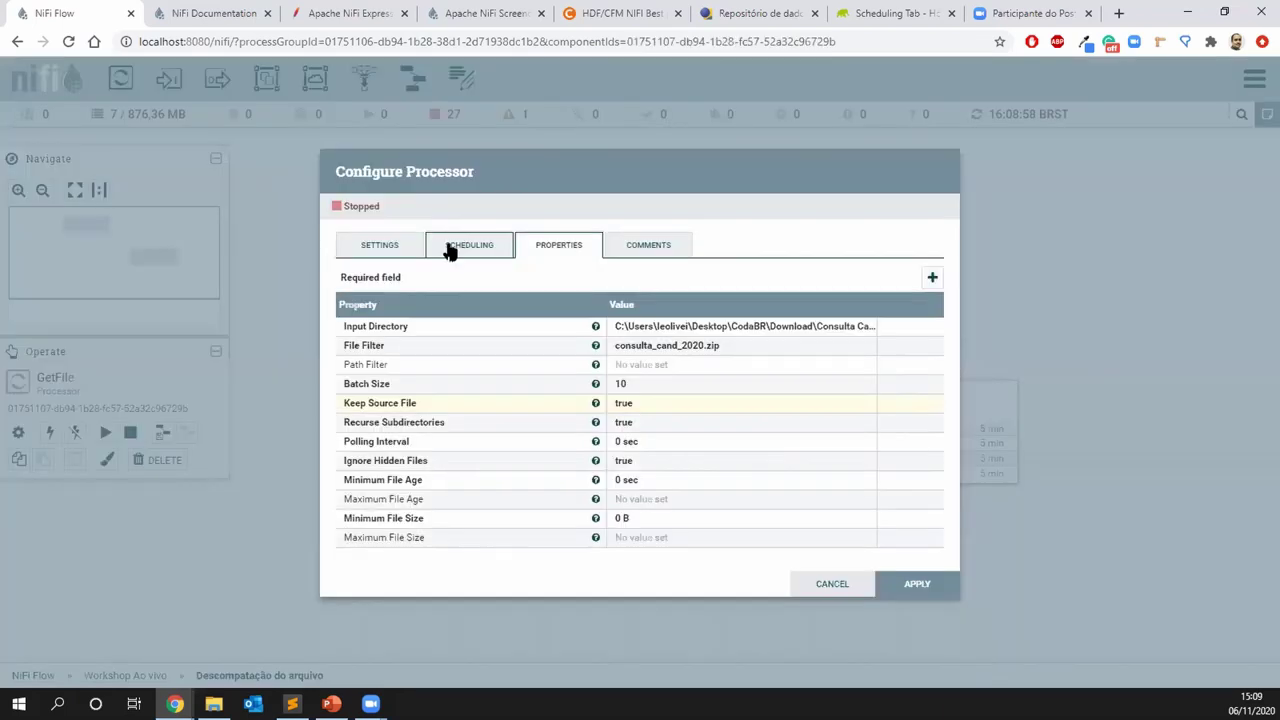
left_click(455, 246)
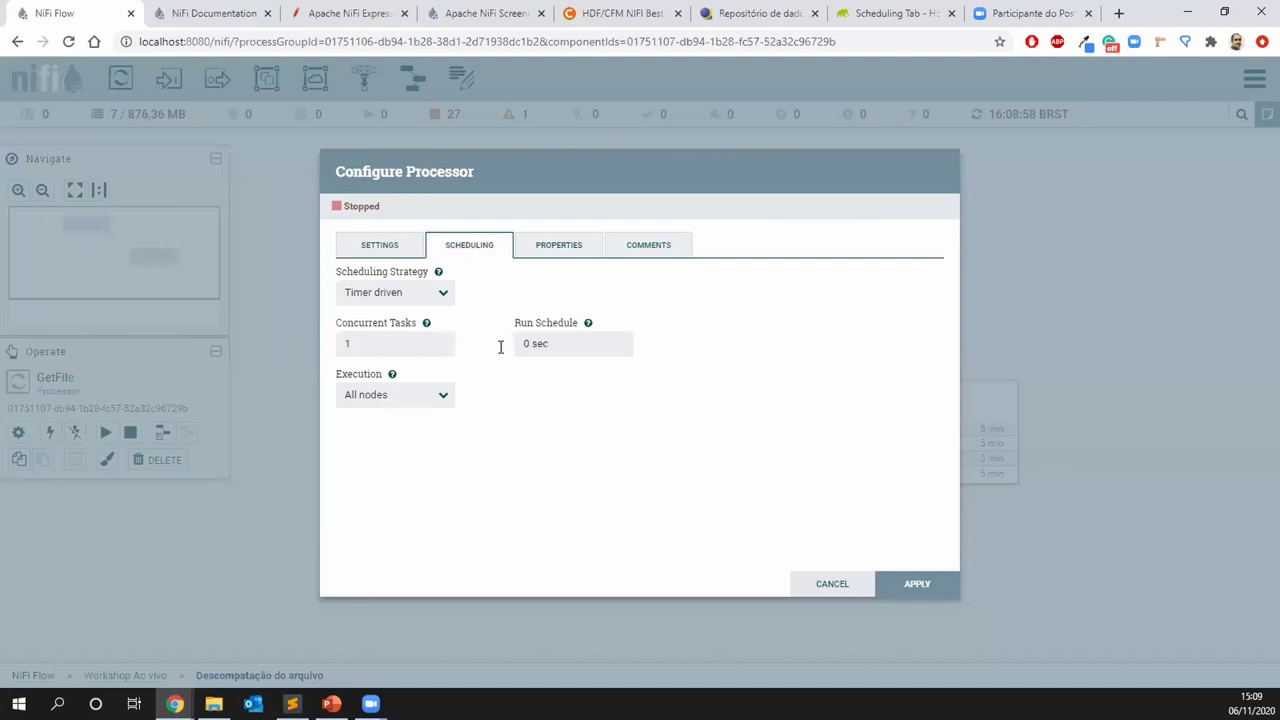
left_click(553, 250)
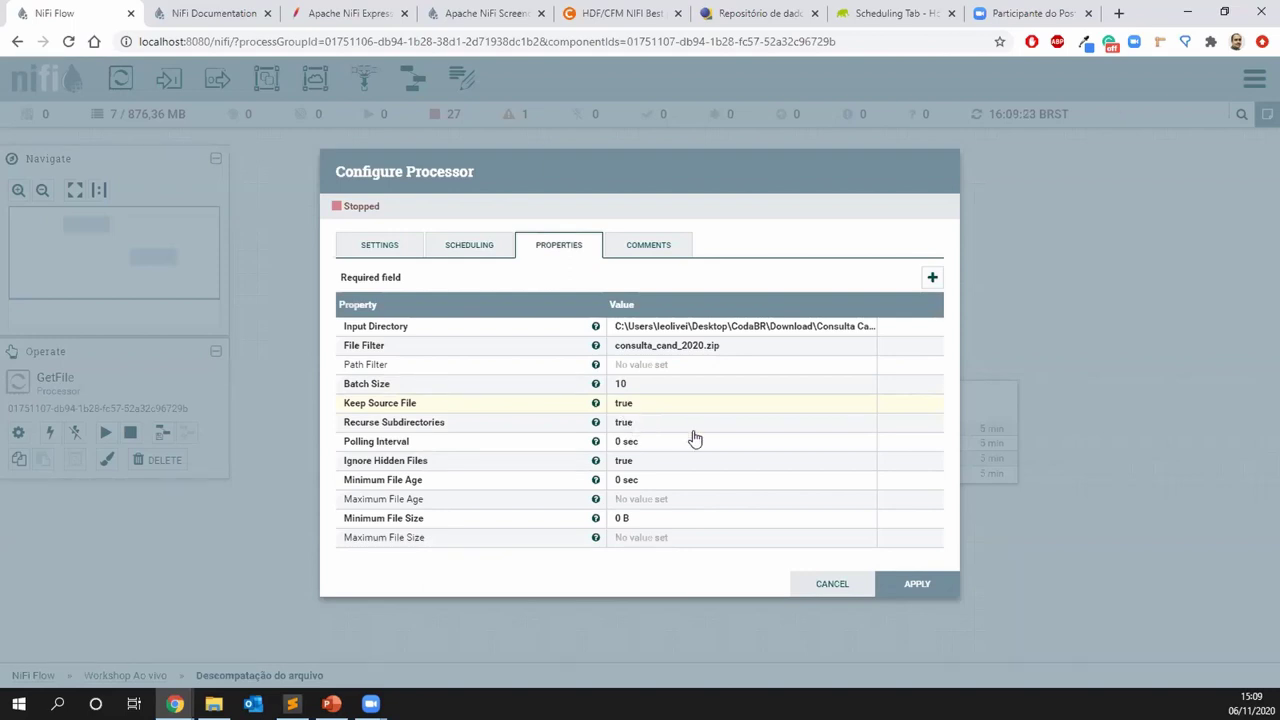
left_click(855, 587)
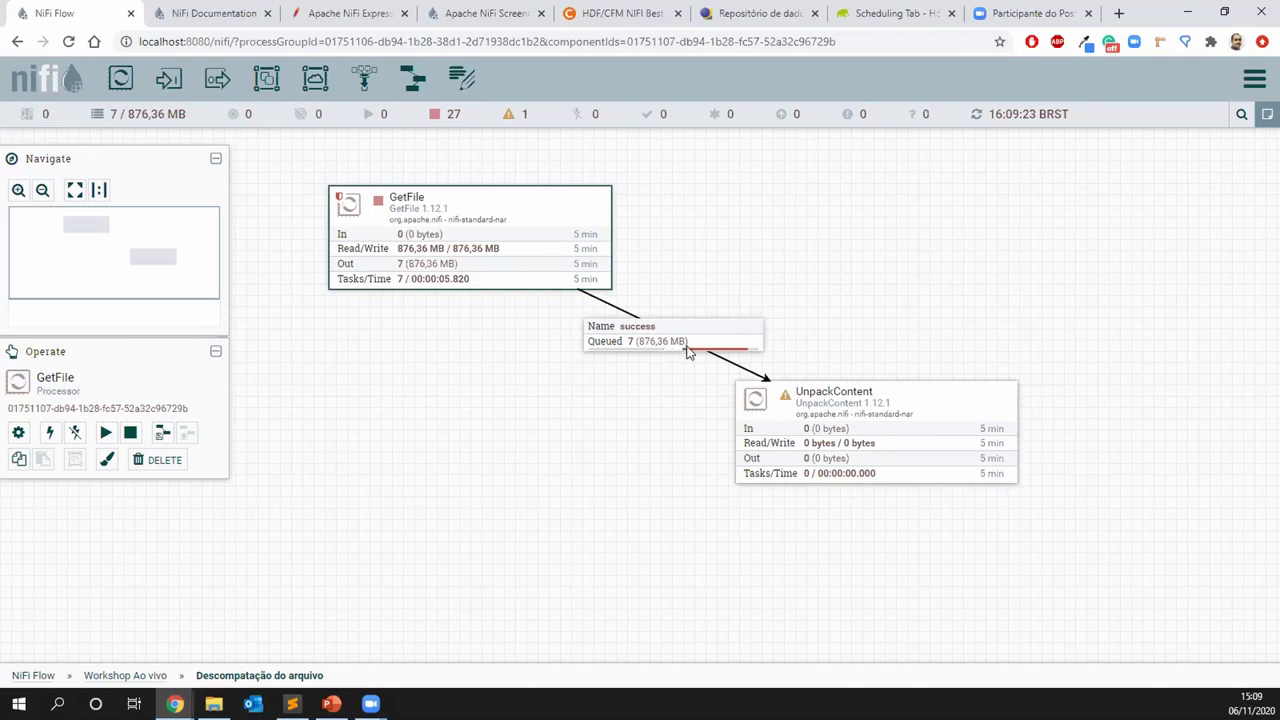
Empty the queue of the success connection between GetFile and UnpackContent, and refresh the flow's status
mouse_move(697, 354)
right_click(645, 340)
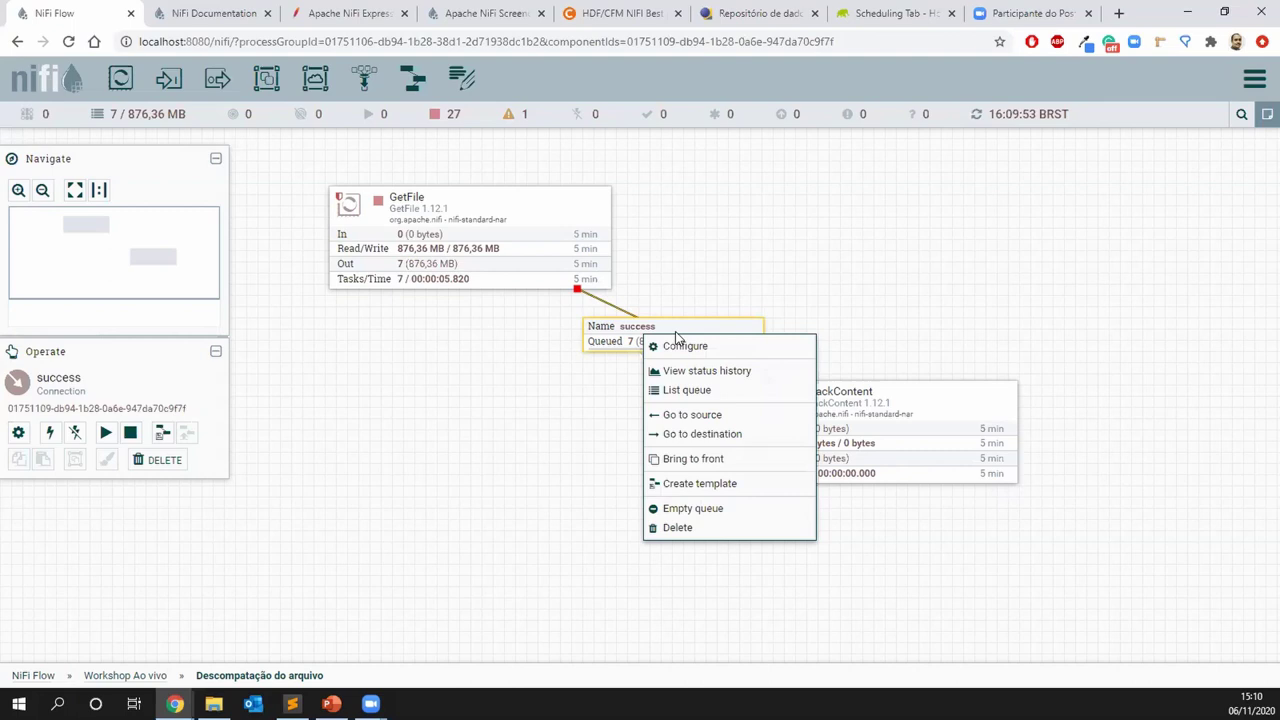
left_click(695, 262)
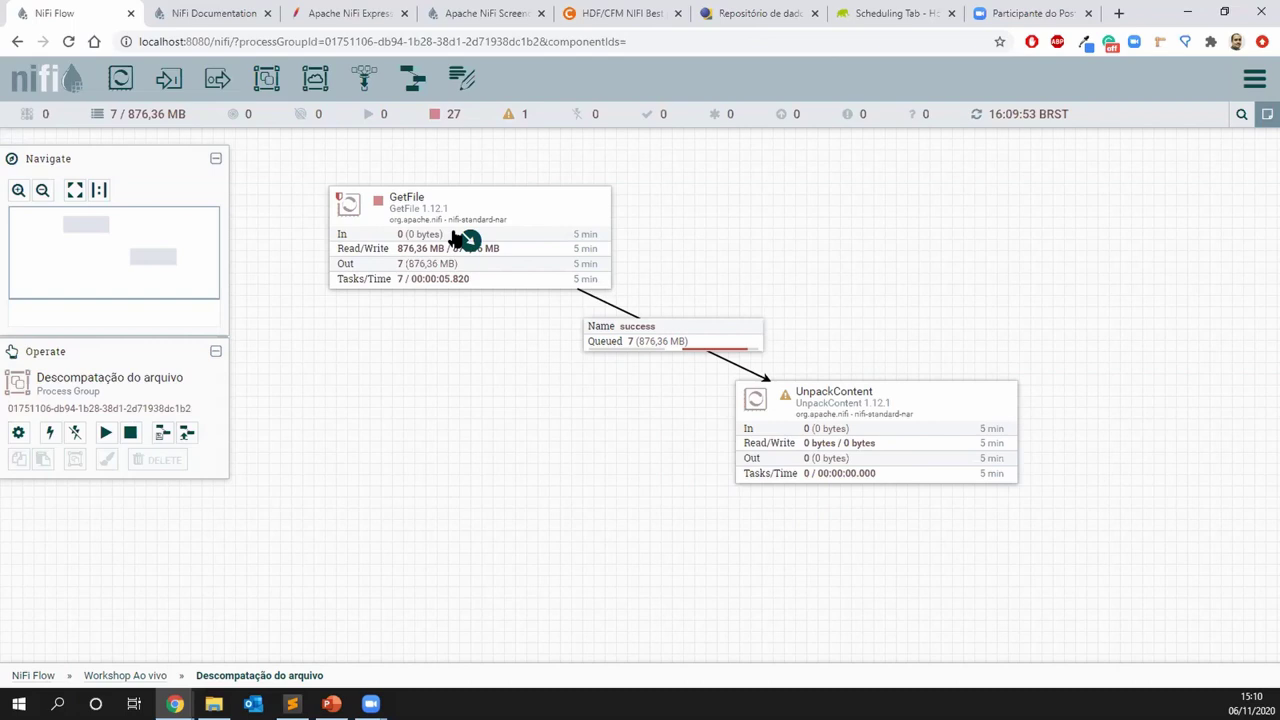
left_click(652, 341)
right_click(652, 341)
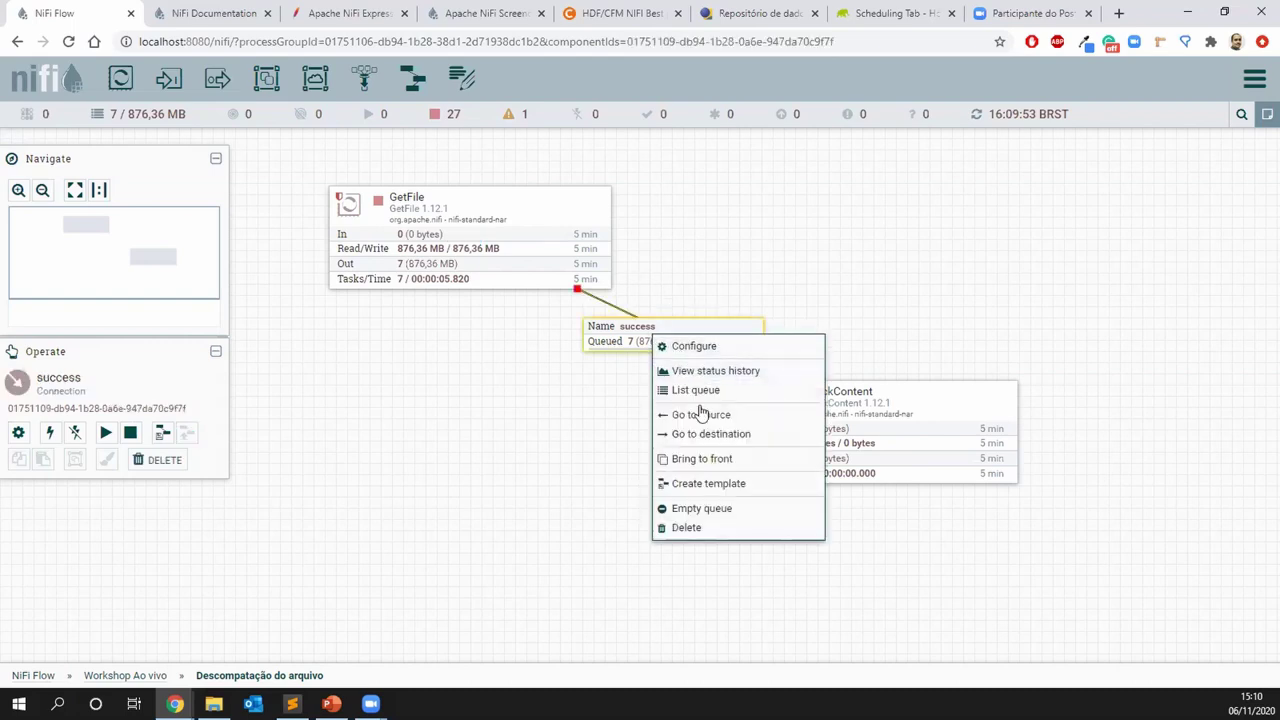
left_click(734, 506)
left_click(724, 460)
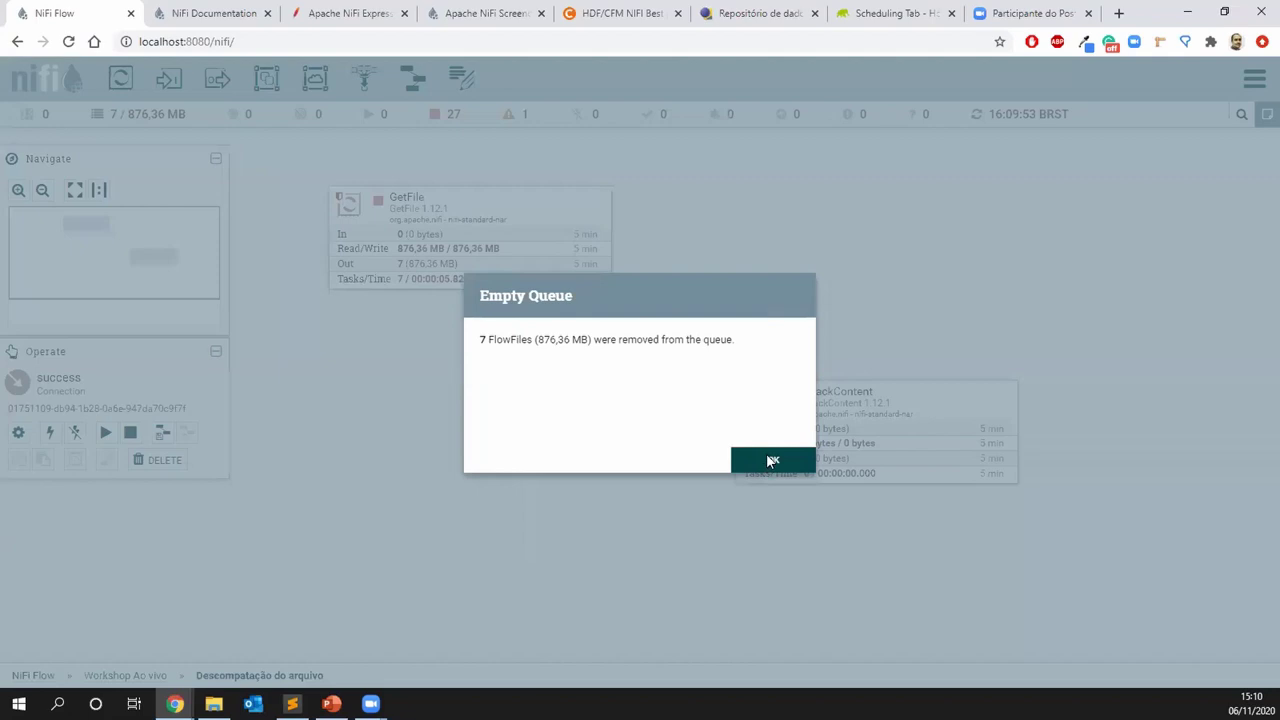
left_click(769, 461)
right_click(483, 379)
left_click(495, 385)
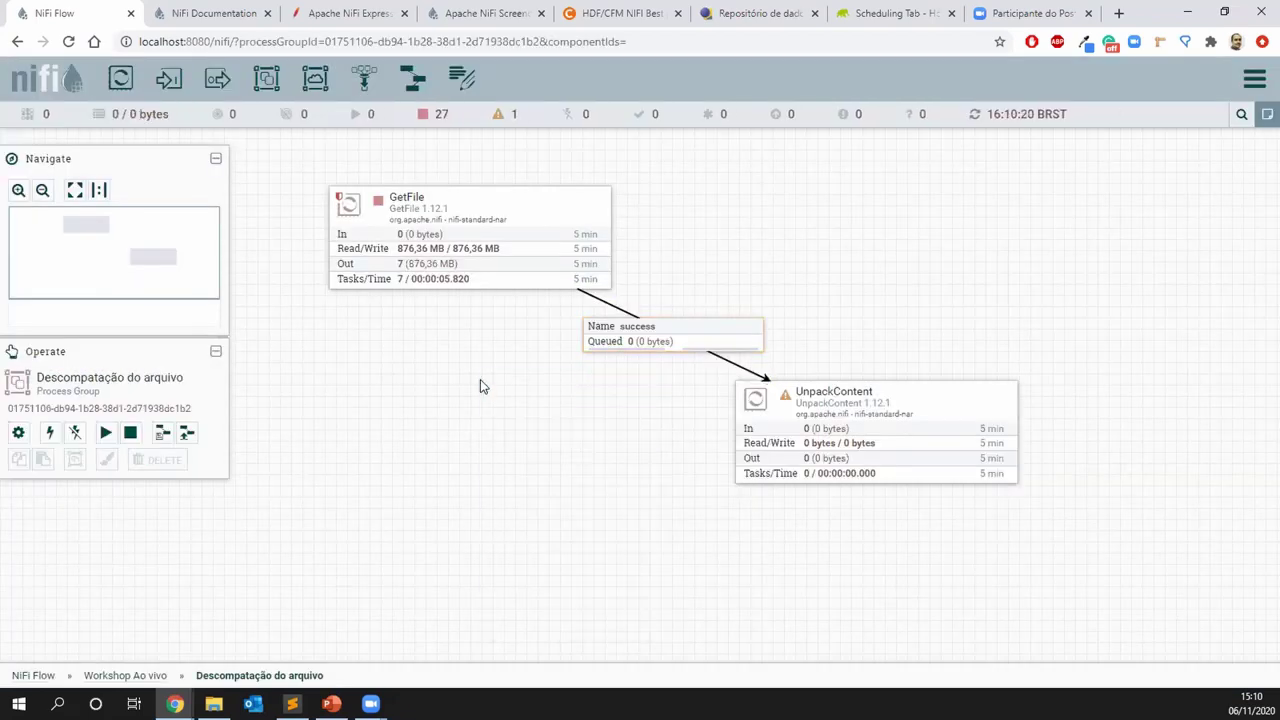
Set GetFile's Run Schedule to 60 sec and apply the configuration
double_click(414, 216)
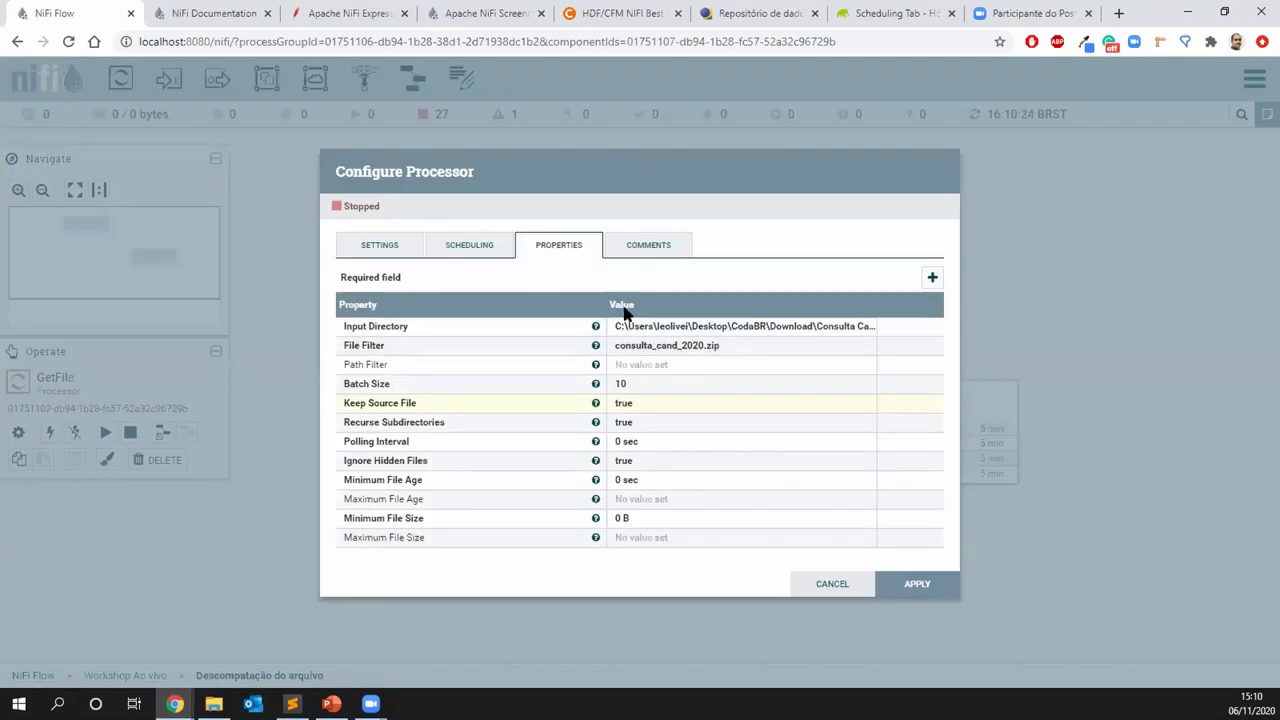
left_click(486, 248)
left_click(537, 341)
type("60 sec")
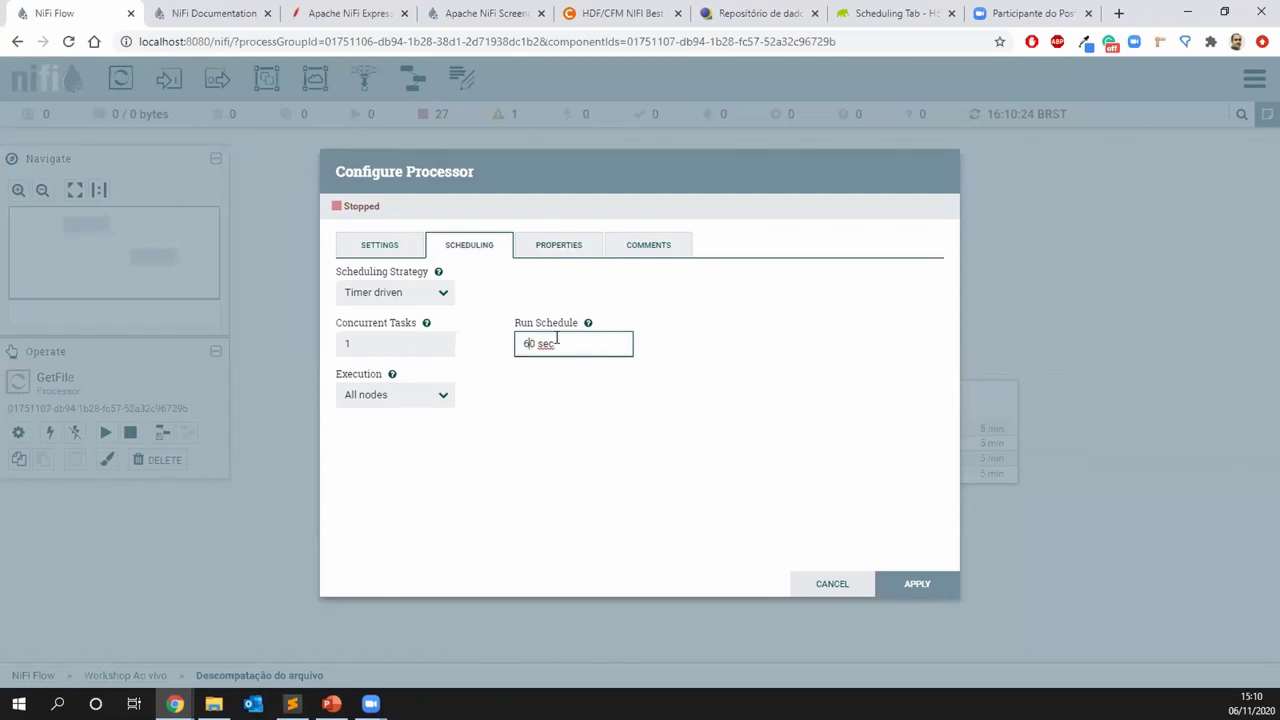
left_click(922, 584)
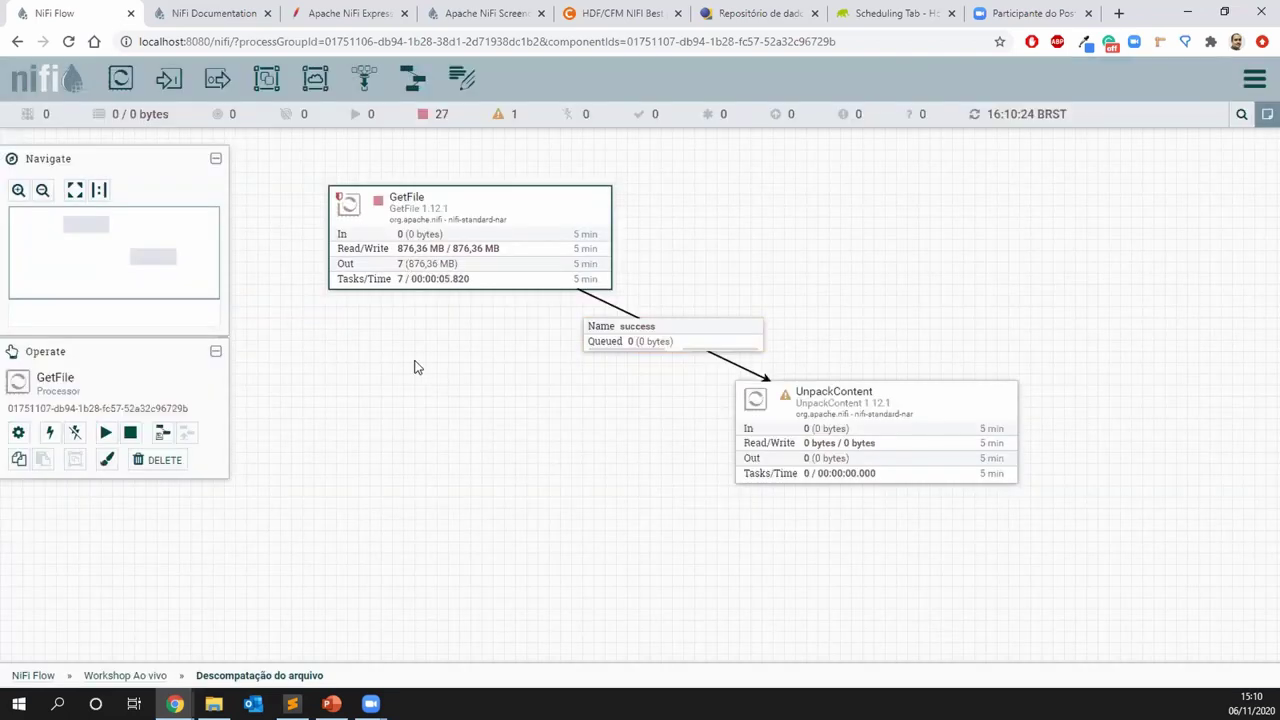
Start GetFile and refresh the flow's status repeatedly to follow what enters the success queue
right_click(445, 228)
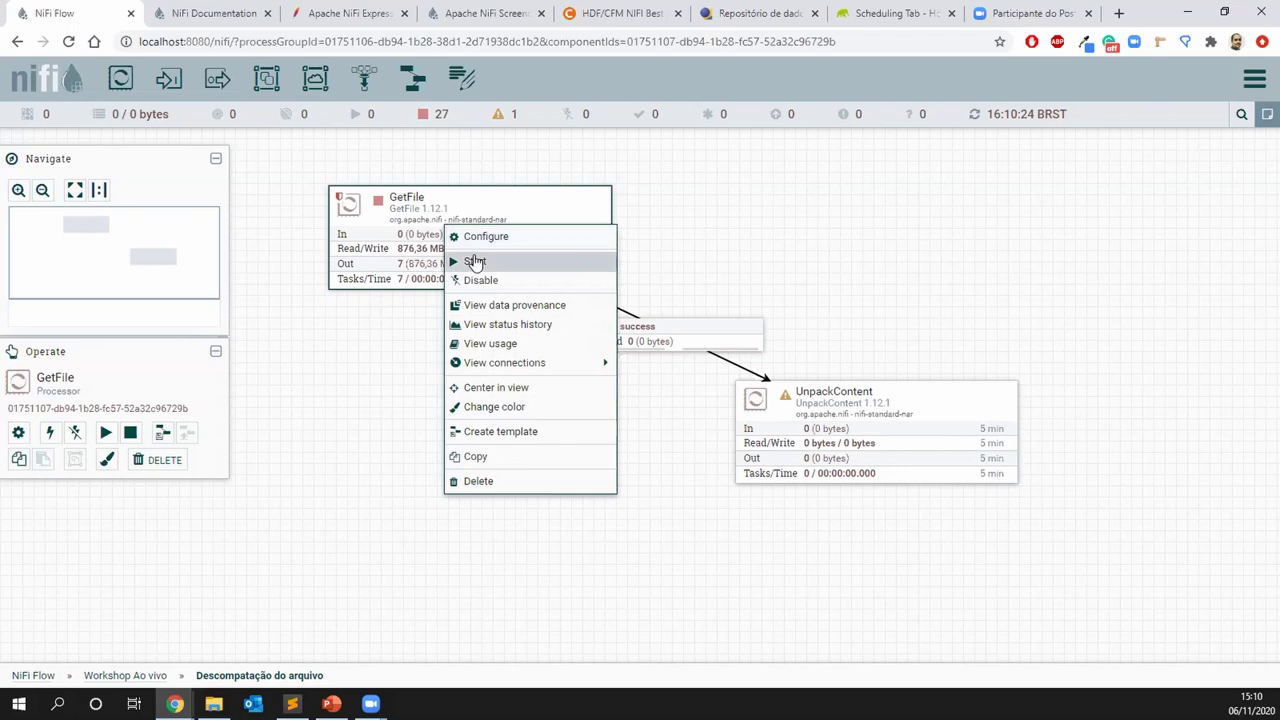
left_click(474, 261)
right_click(428, 330)
left_click(434, 332)
right_click(434, 332)
left_click(445, 333)
right_click(441, 330)
left_click(452, 336)
right_click(441, 321)
left_click(450, 328)
right_click(409, 312)
left_click(425, 320)
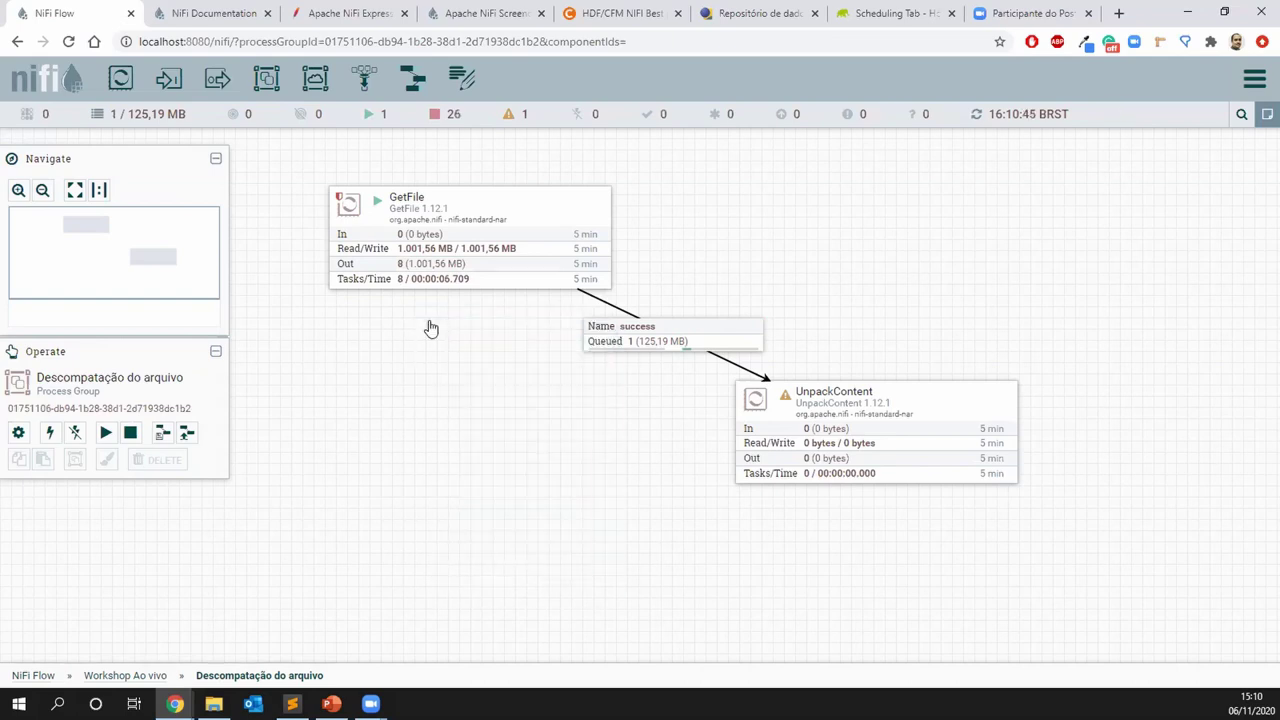
right_click(424, 330)
left_click(437, 337)
right_click(432, 334)
left_click(436, 337)
Stop the GetFile processor and refresh the flow's status
right_click(423, 238)
left_click(448, 269)
right_click(390, 337)
left_click(401, 346)
Check UnpackContent's validation warning and scheduling settings, and close its configuration without changes
left_click_drag(597, 395, 508, 361)
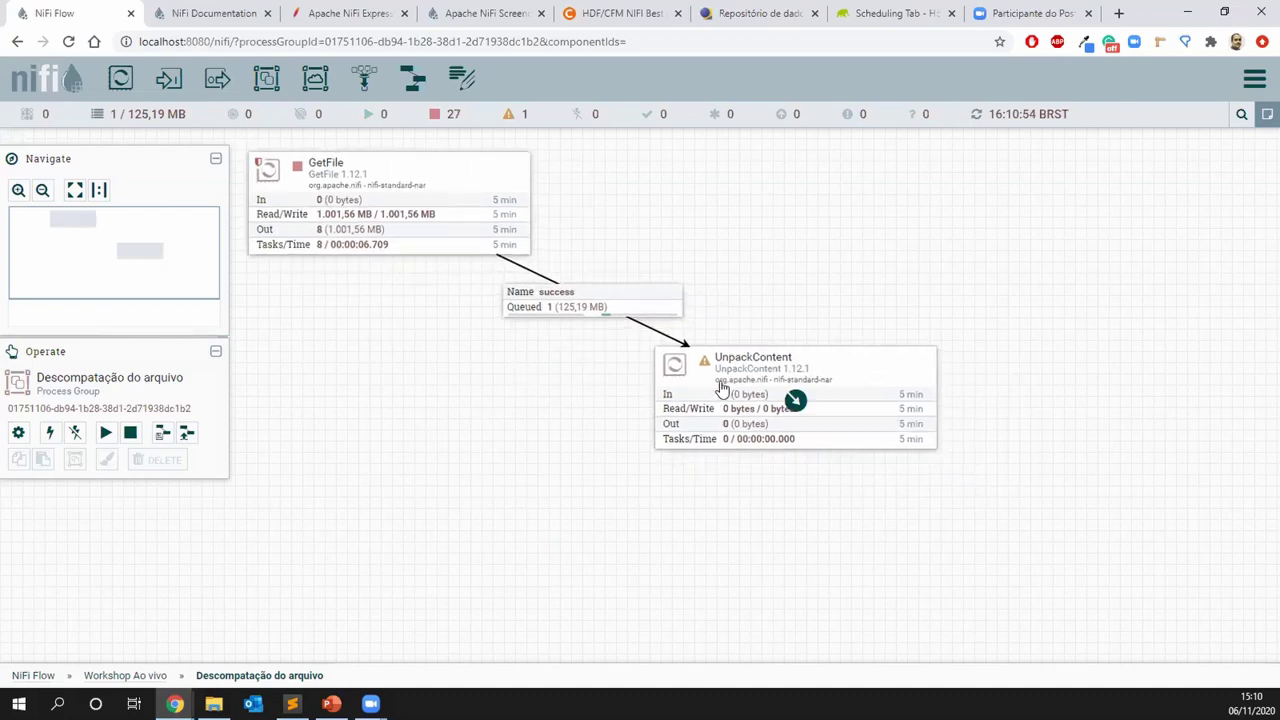
mouse_move(705, 368)
double_click(748, 380)
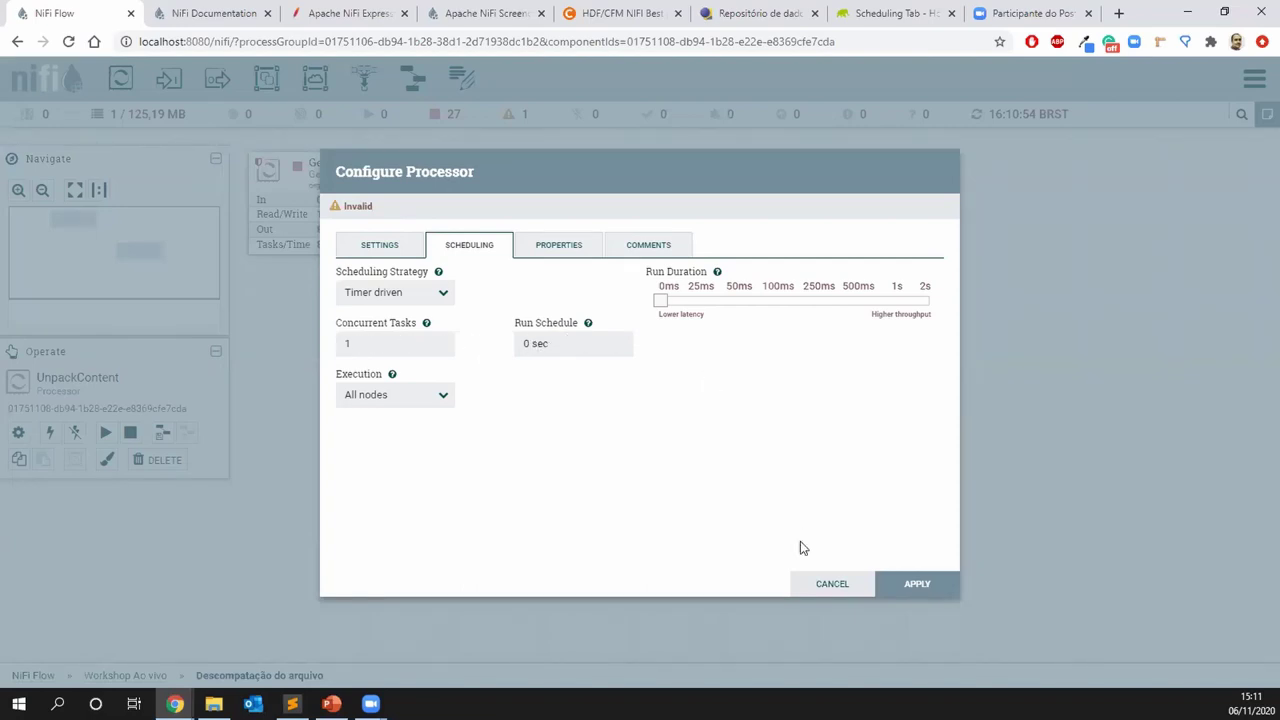
left_click(824, 580)
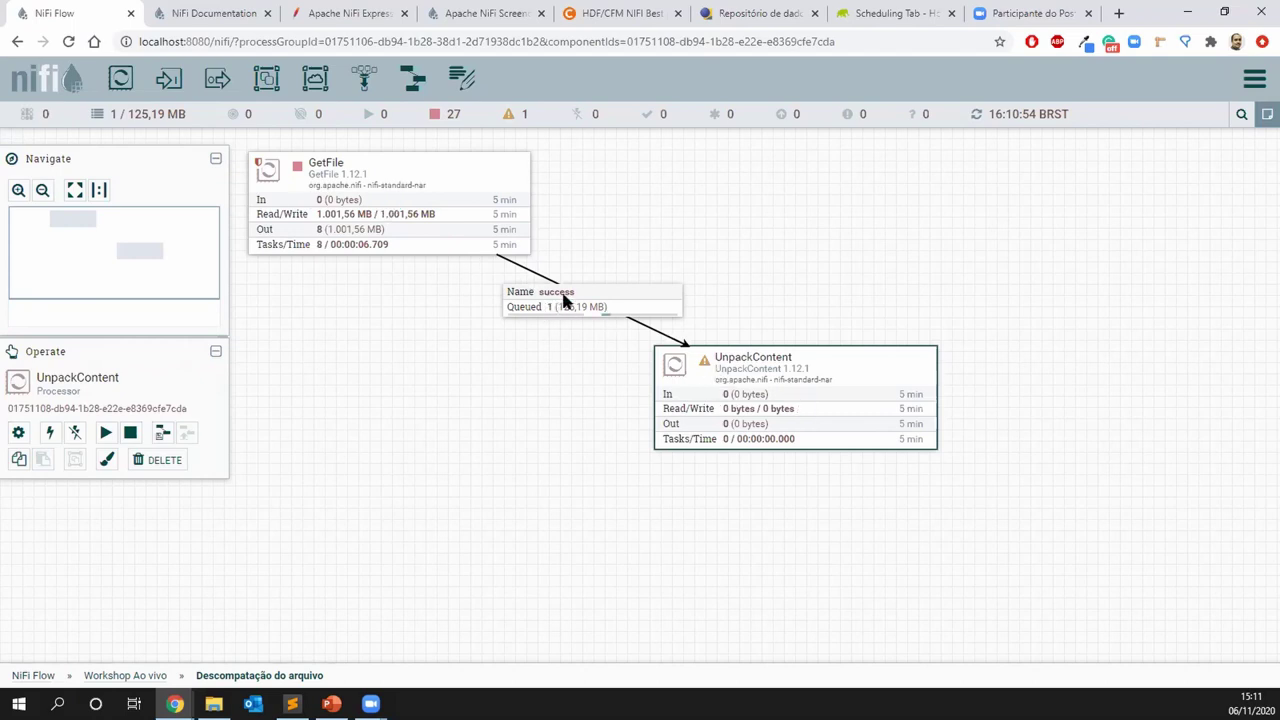
Examine UnpackContent's properties and the available Packaging Format options, and cancel without changing them
mouse_move(706, 370)
double_click(718, 364)
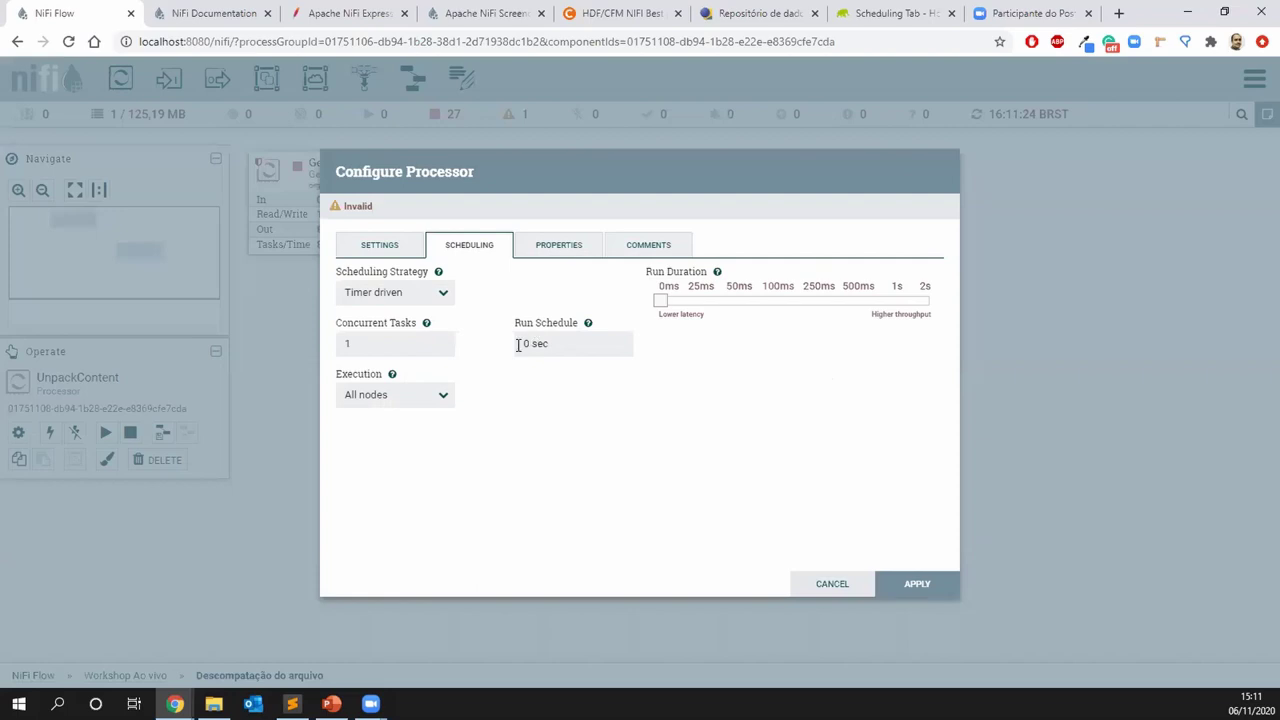
left_click(540, 252)
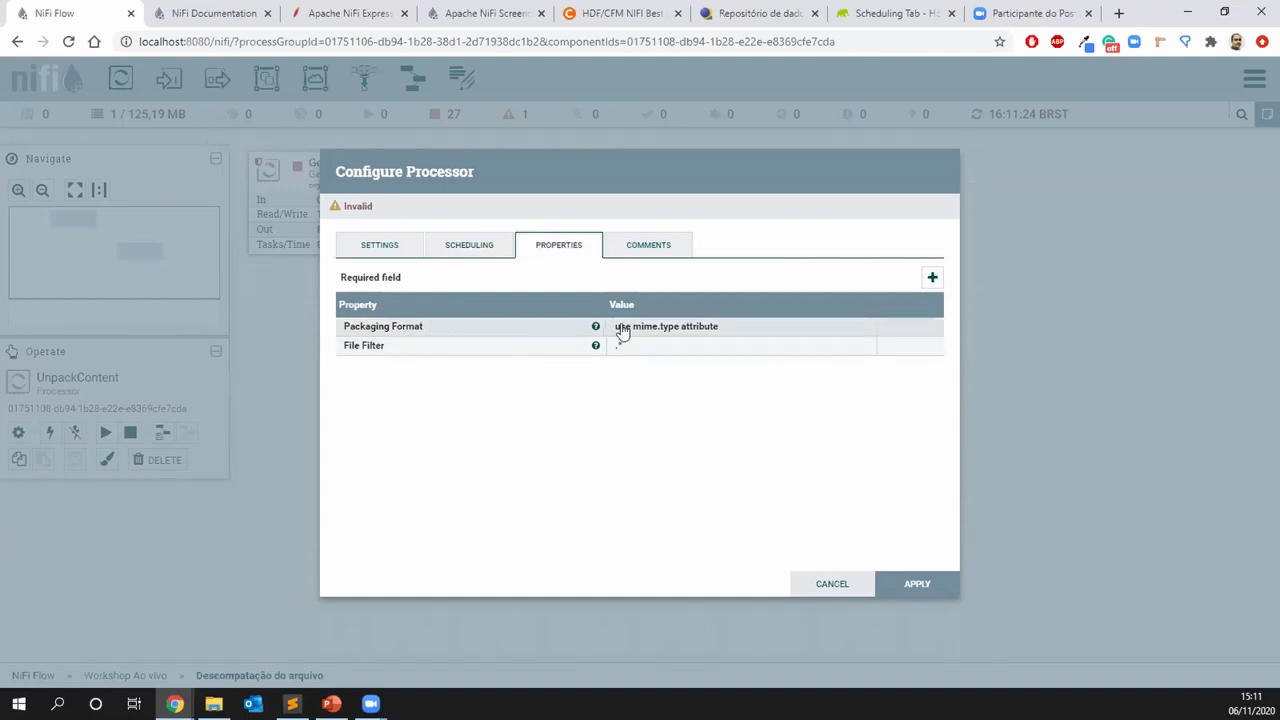
left_click(738, 333)
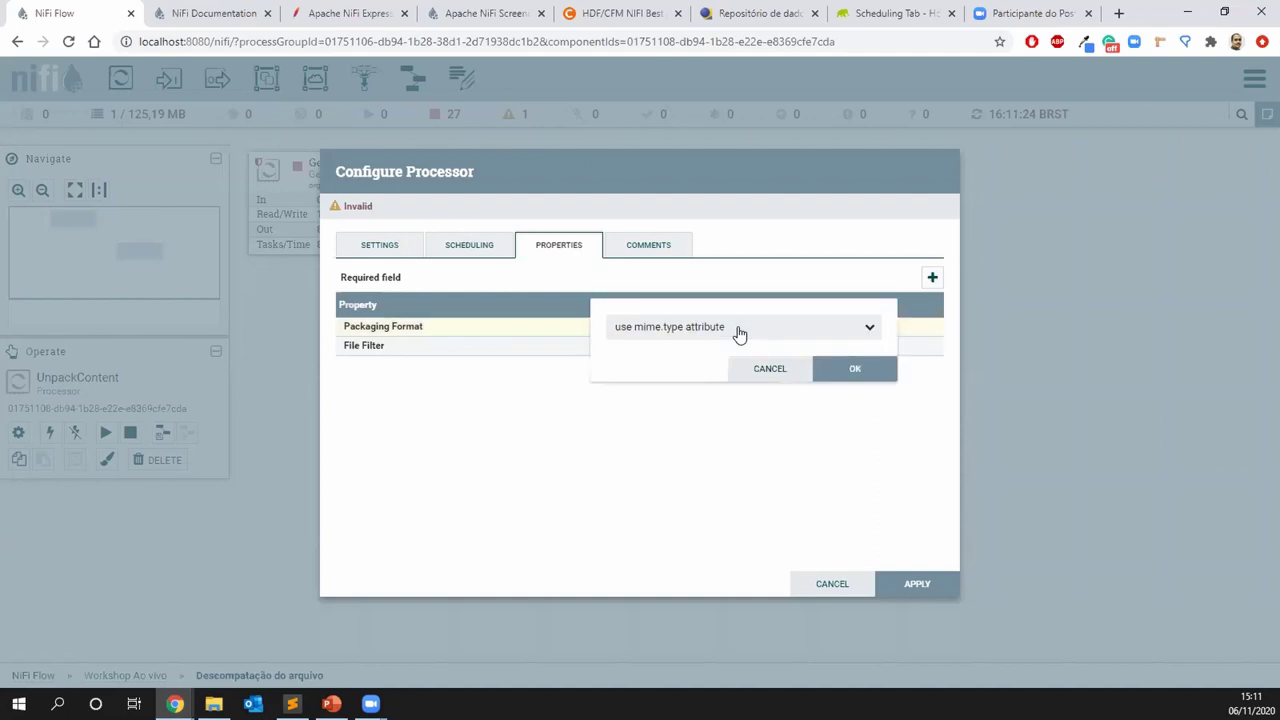
left_click(870, 330)
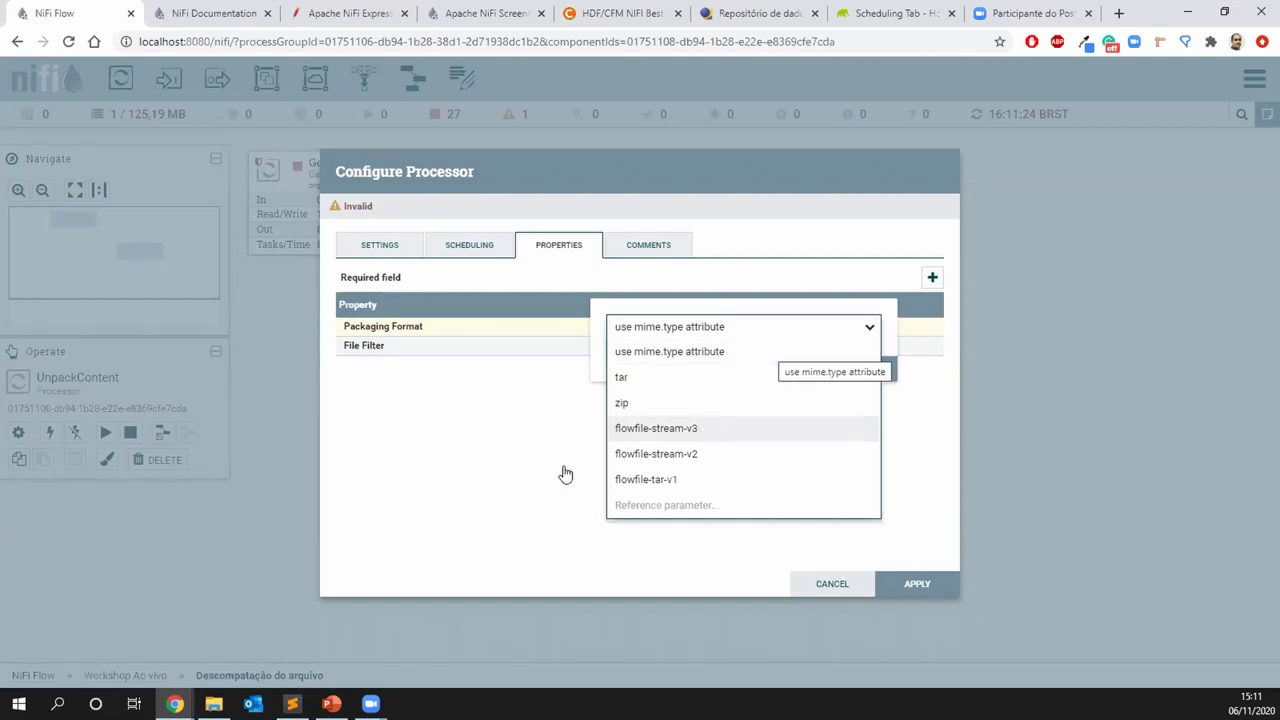
left_click(756, 330)
left_click(760, 366)
left_click(830, 585)
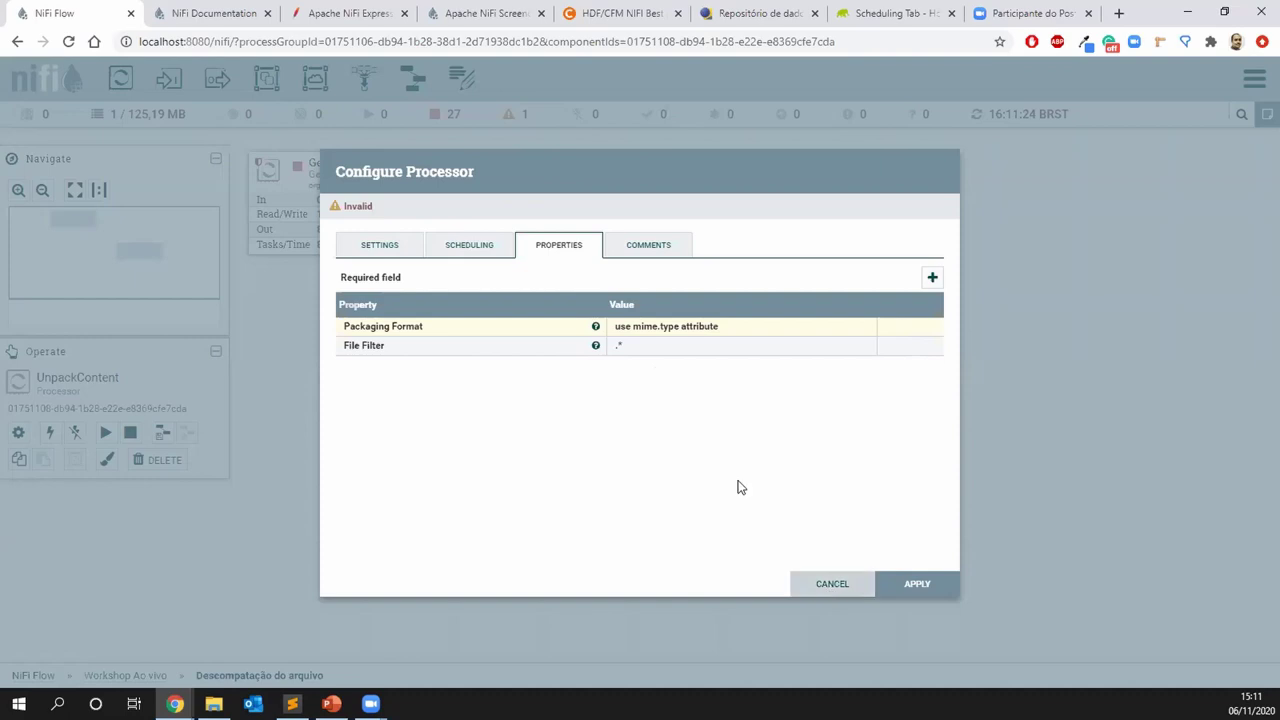
List the success connection's queue and examine the attributes and details of the queued consulta_cand_2020.zip FlowFile
right_click(603, 313)
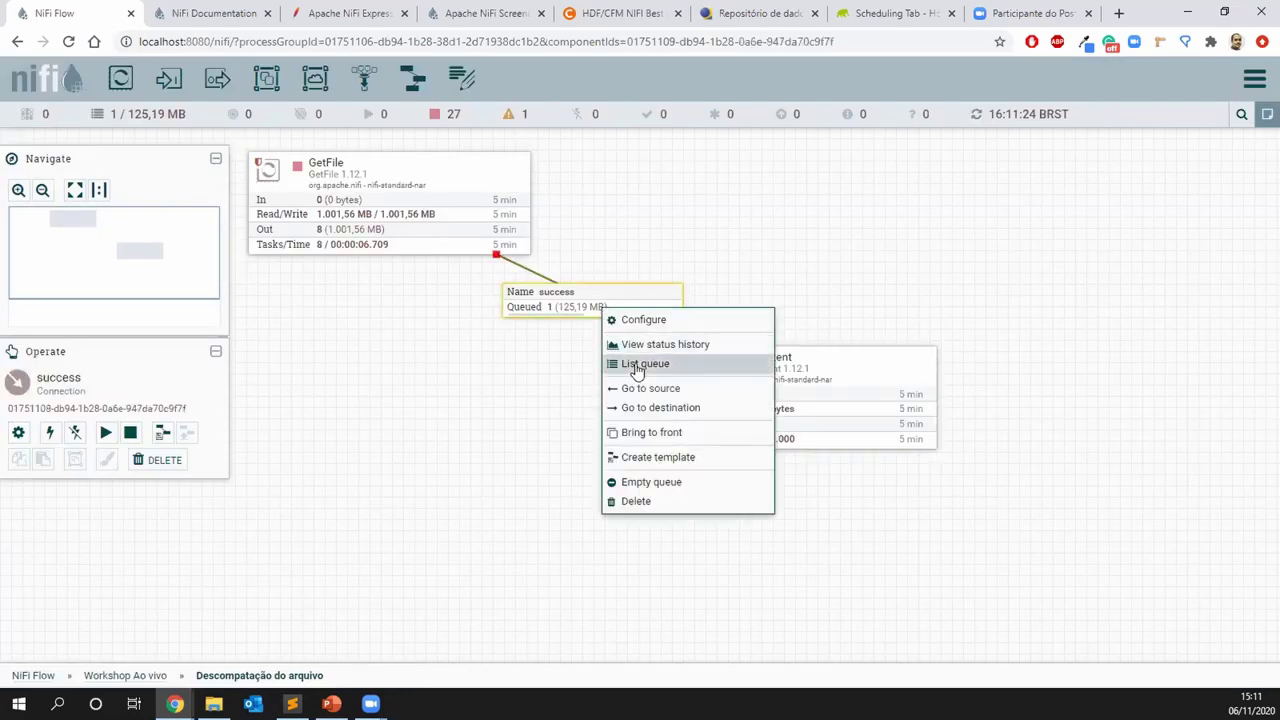
left_click(640, 364)
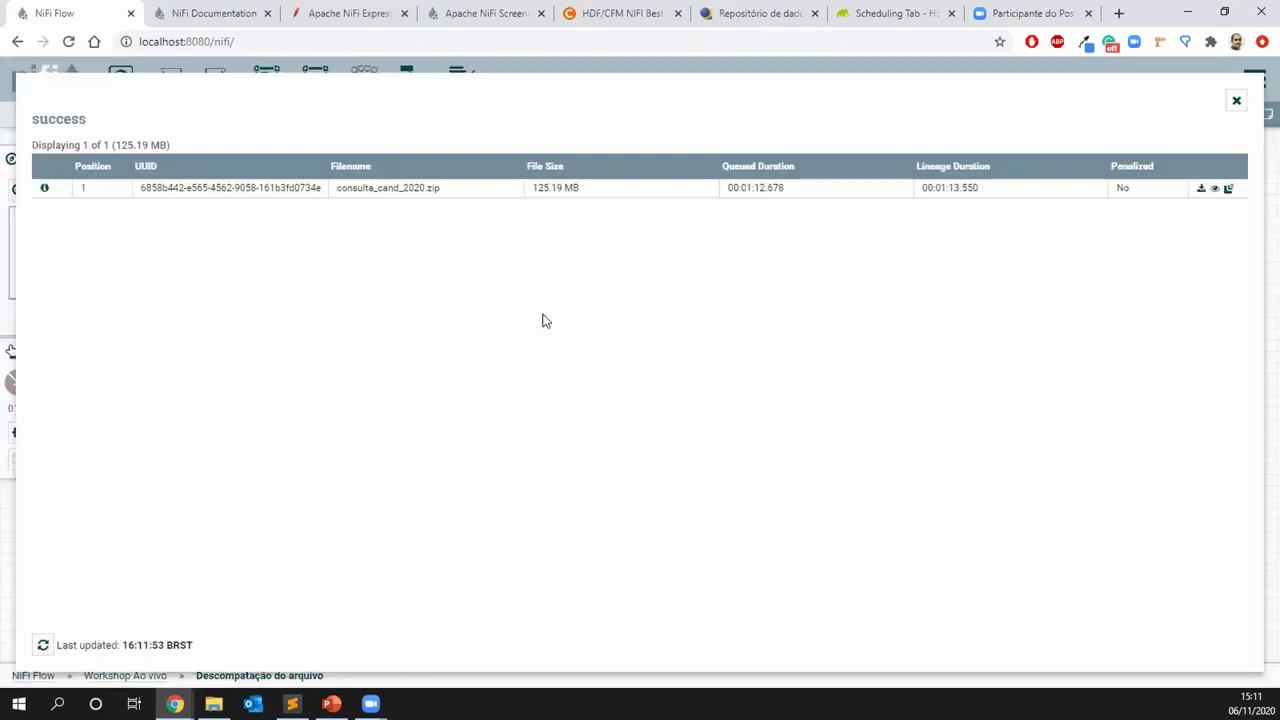
left_click(44, 190)
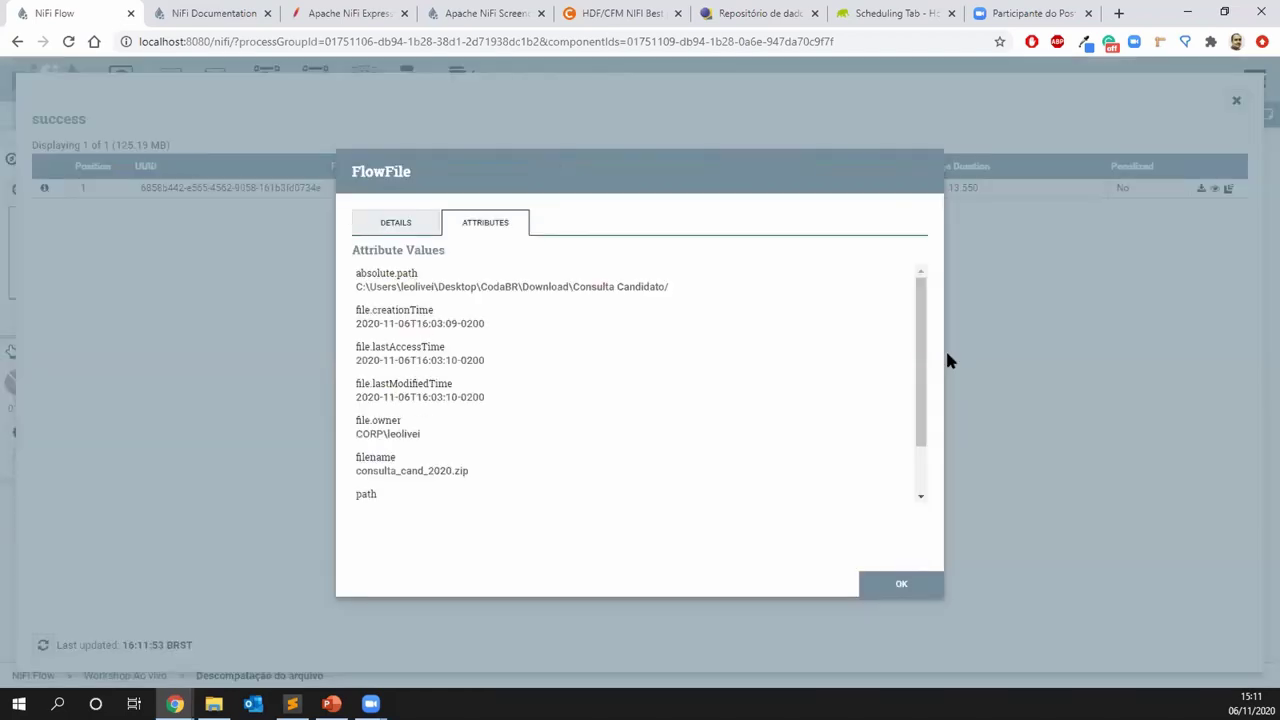
left_click_drag(920, 352, 909, 314)
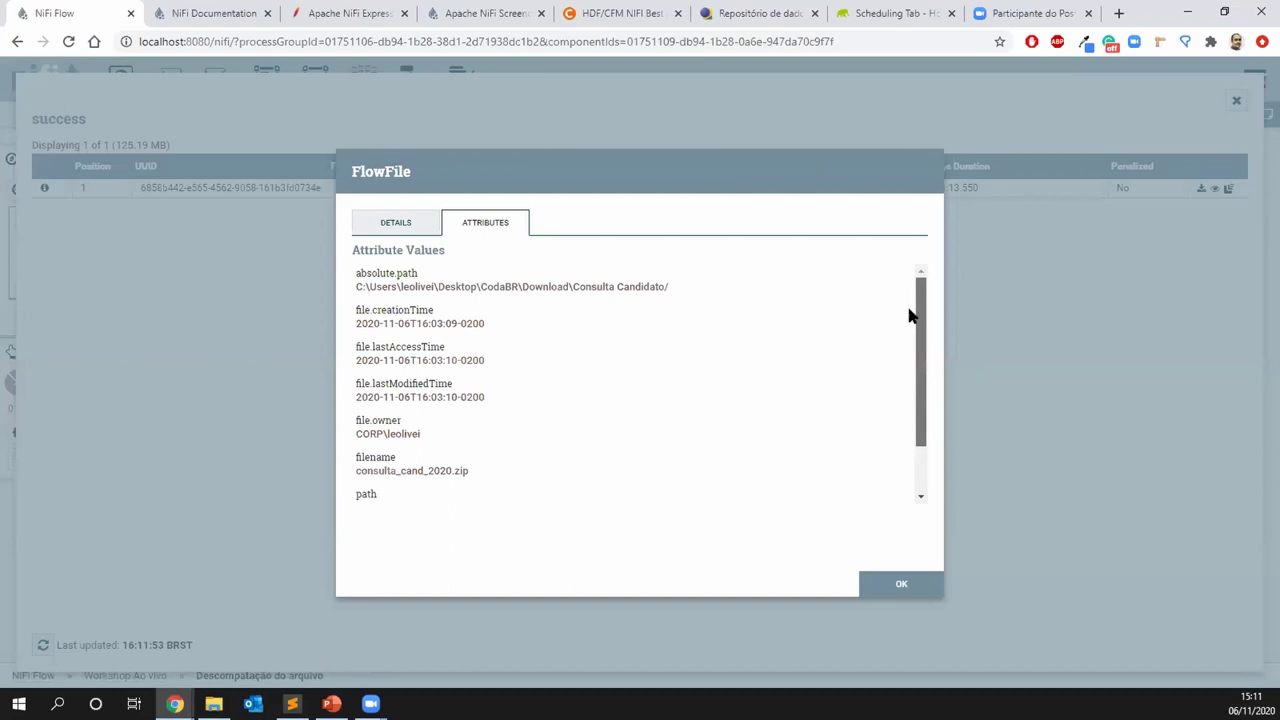
left_click(385, 226)
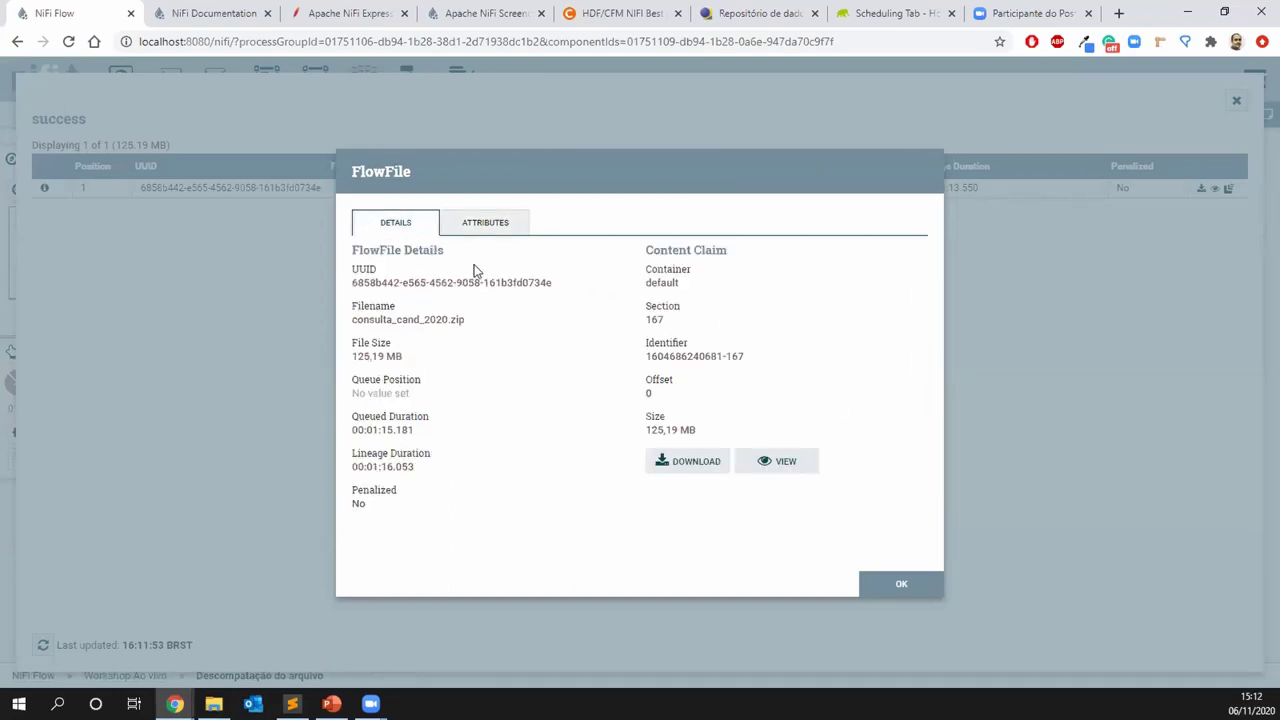
left_click_drag(475, 319, 450, 320)
left_click(470, 222)
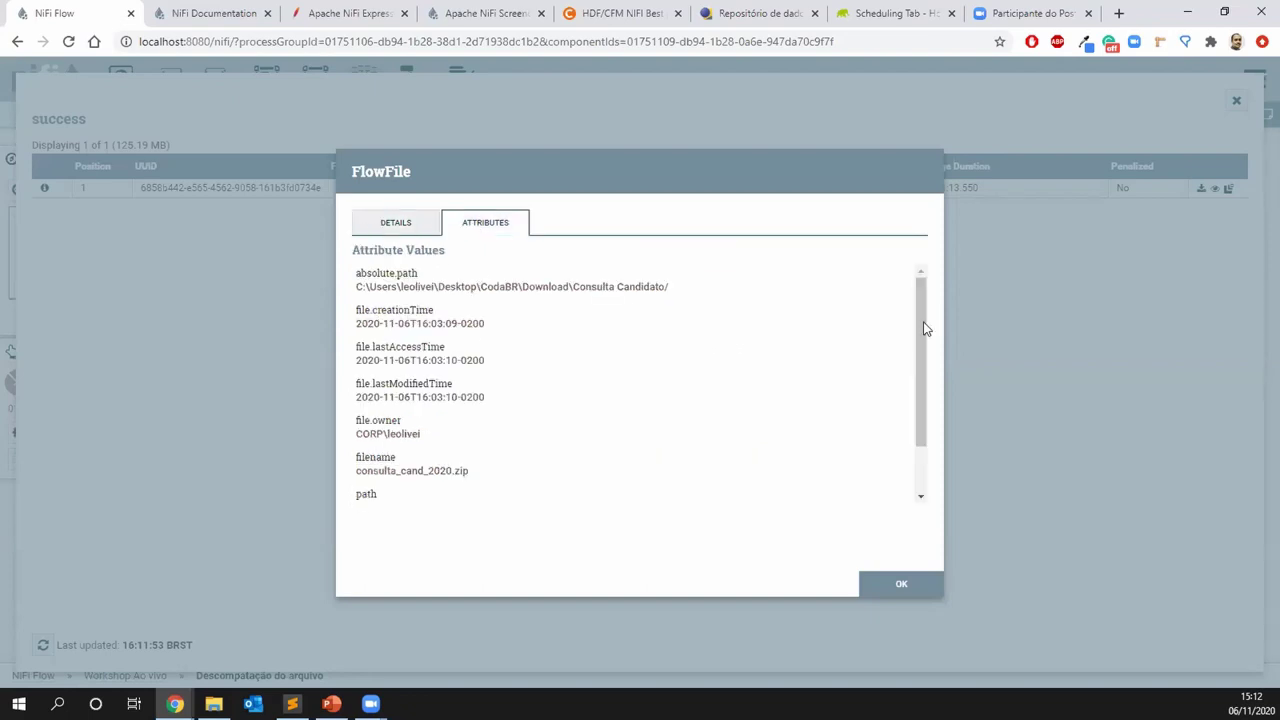
mouse_move(925, 328)
left_mouse_down()
mouse_move(940, 393)
mouse_move(938, 306)
left_mouse_up()
left_click(878, 586)
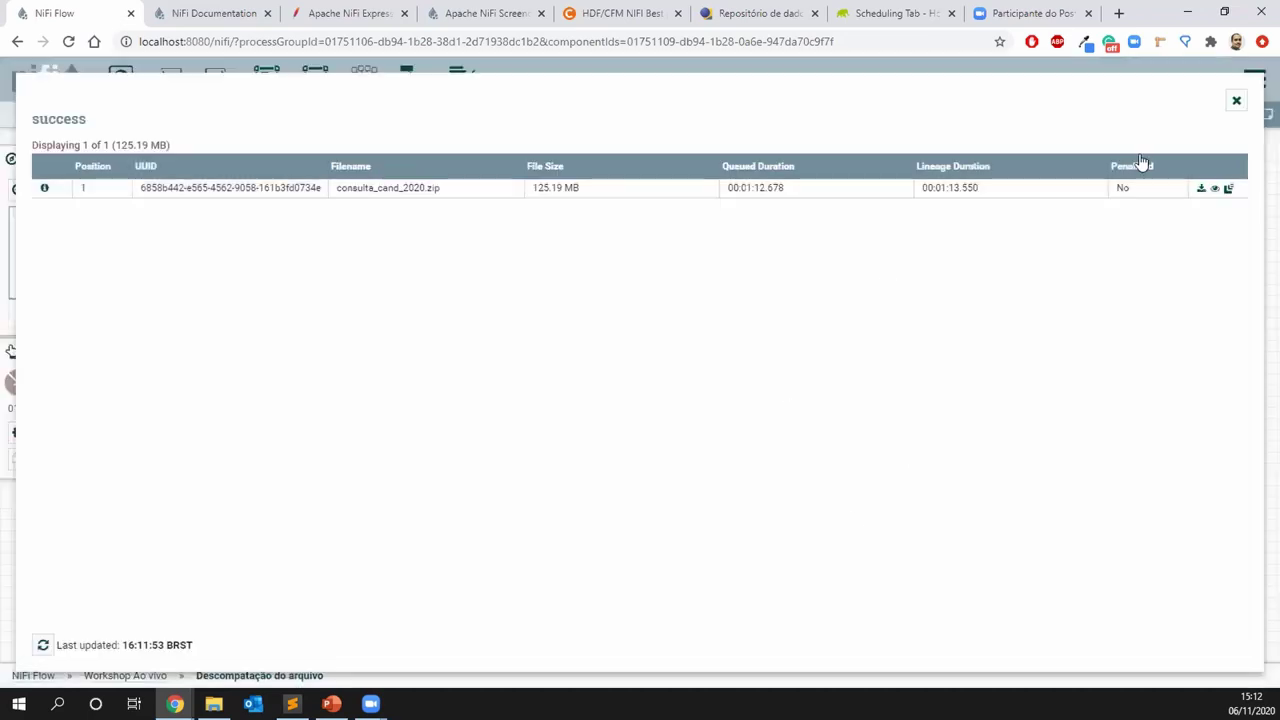
left_click(1236, 100)
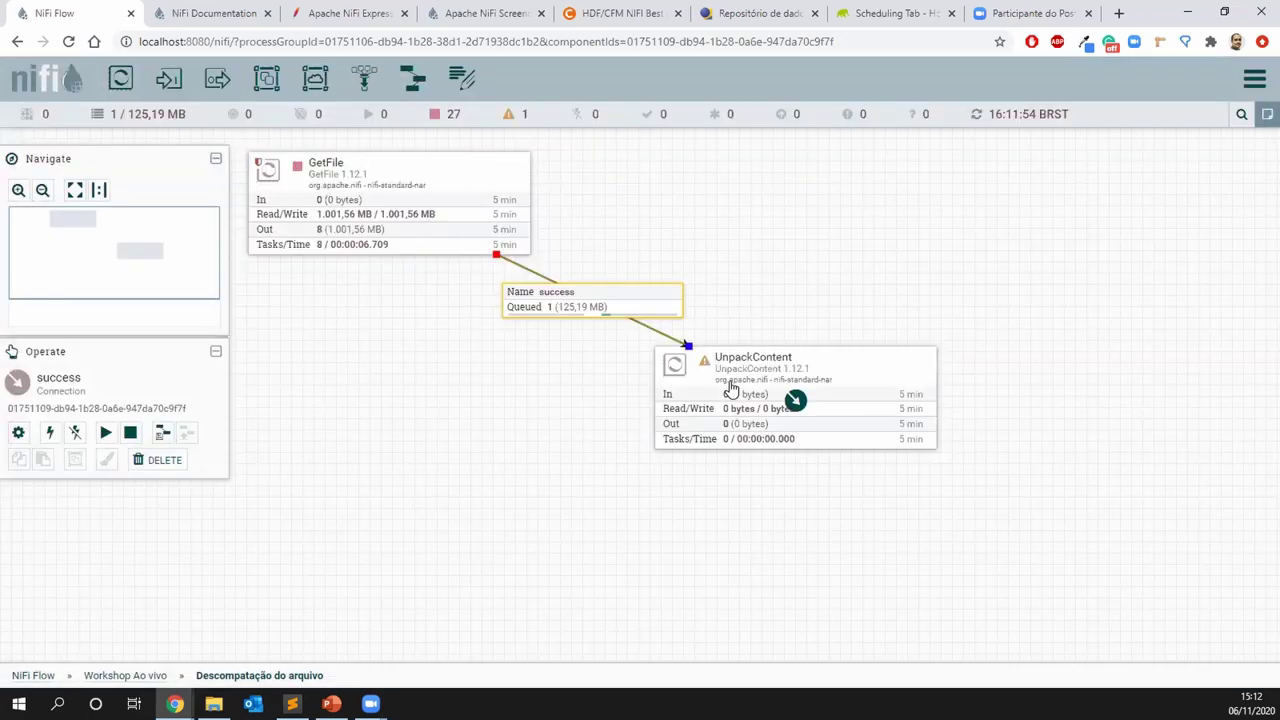
Set UnpackContent's Packaging Format property to zip
double_click(731, 388)
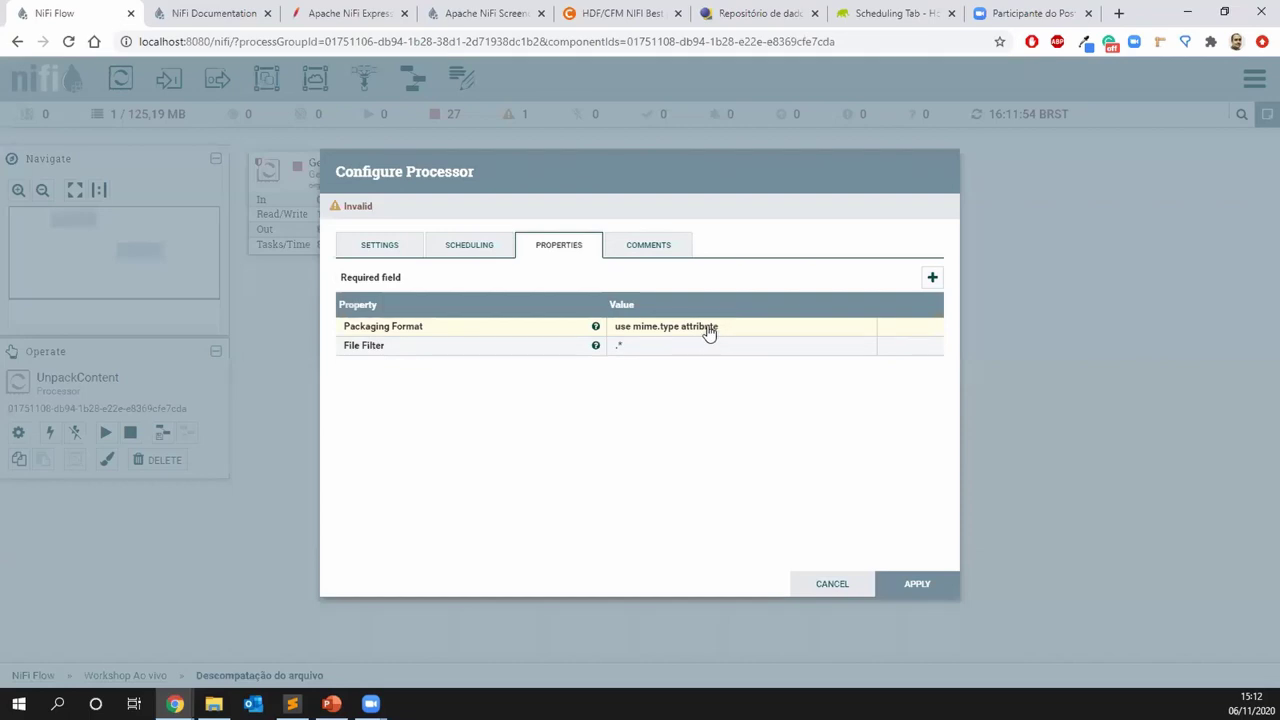
left_click(709, 332)
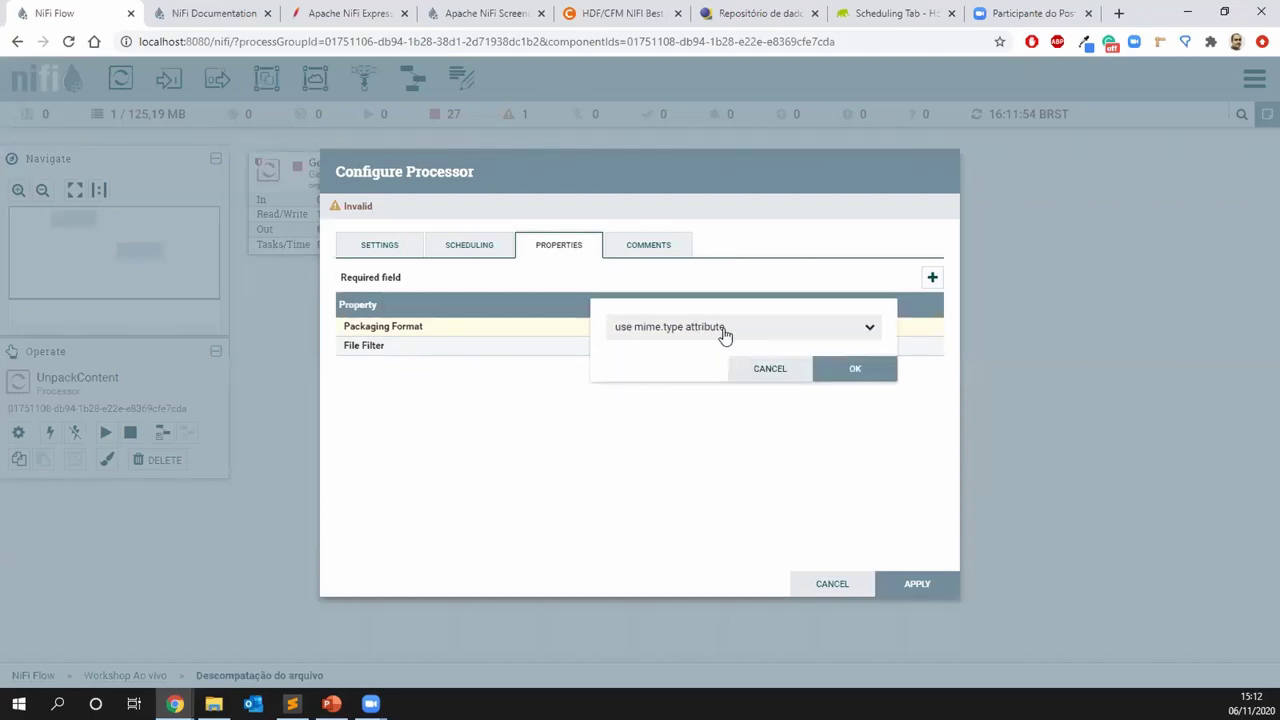
left_click(725, 336)
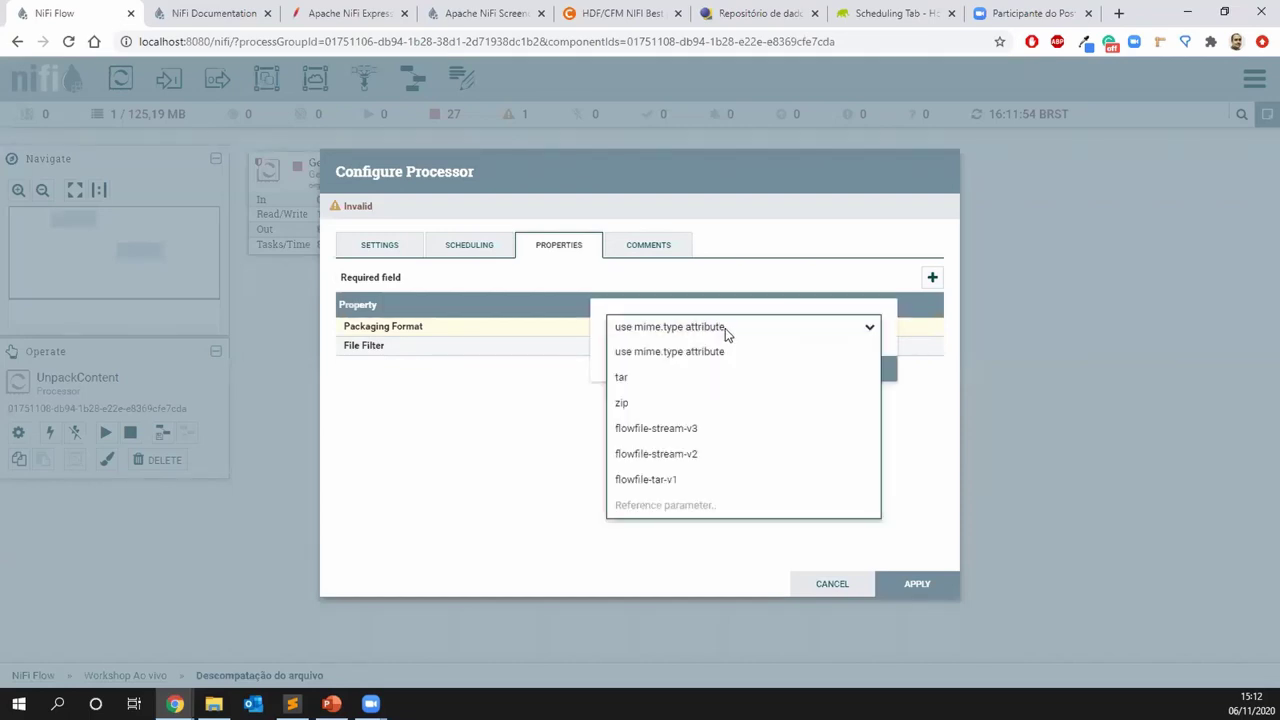
left_click(659, 410)
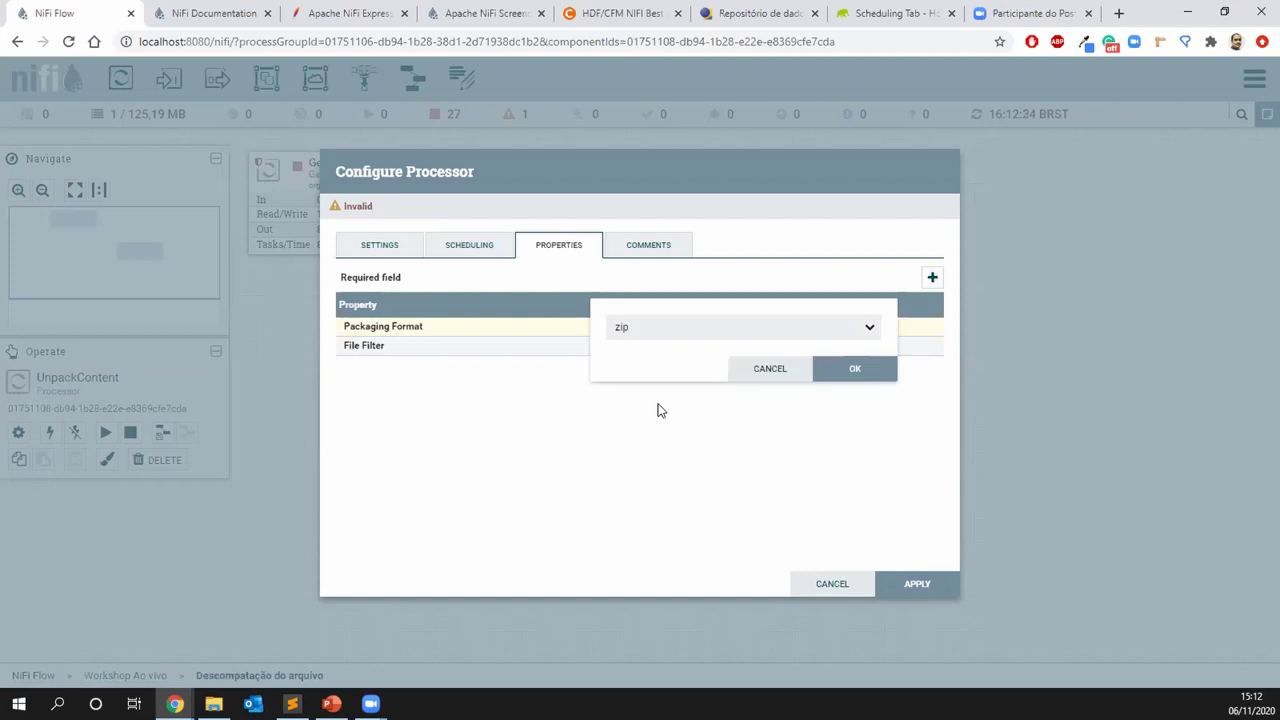
left_click(851, 372)
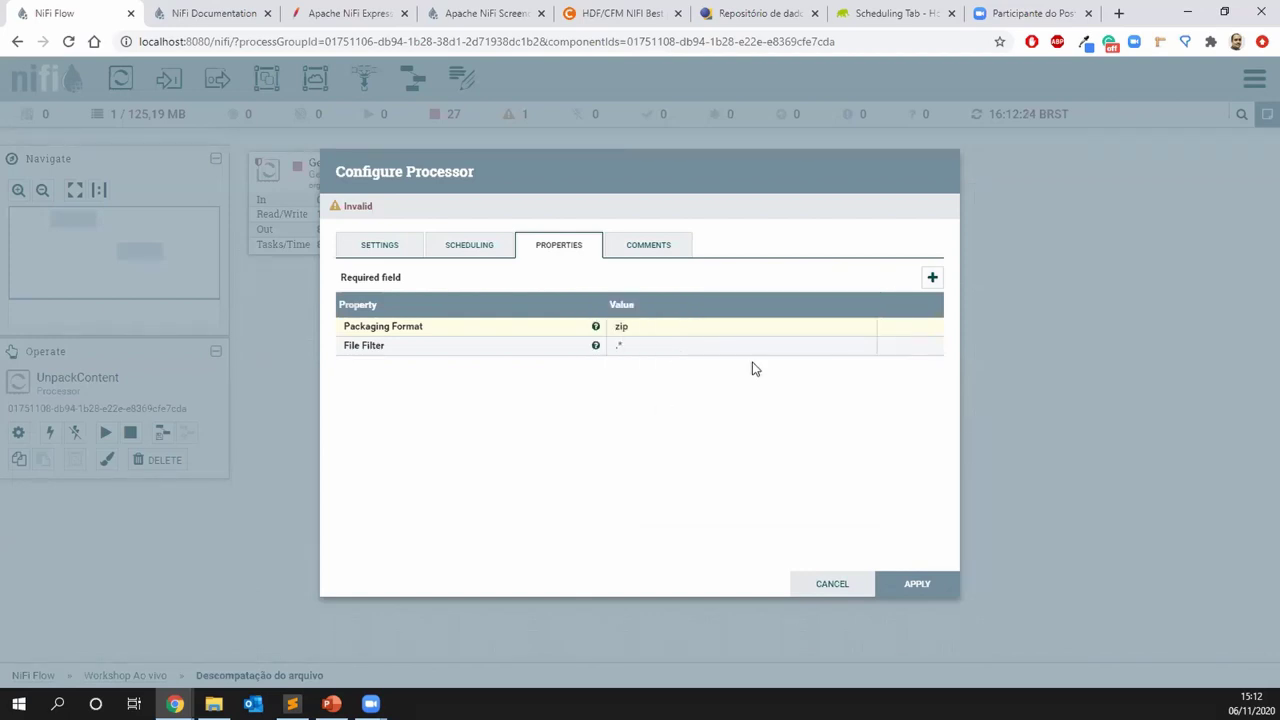
left_click(648, 348)
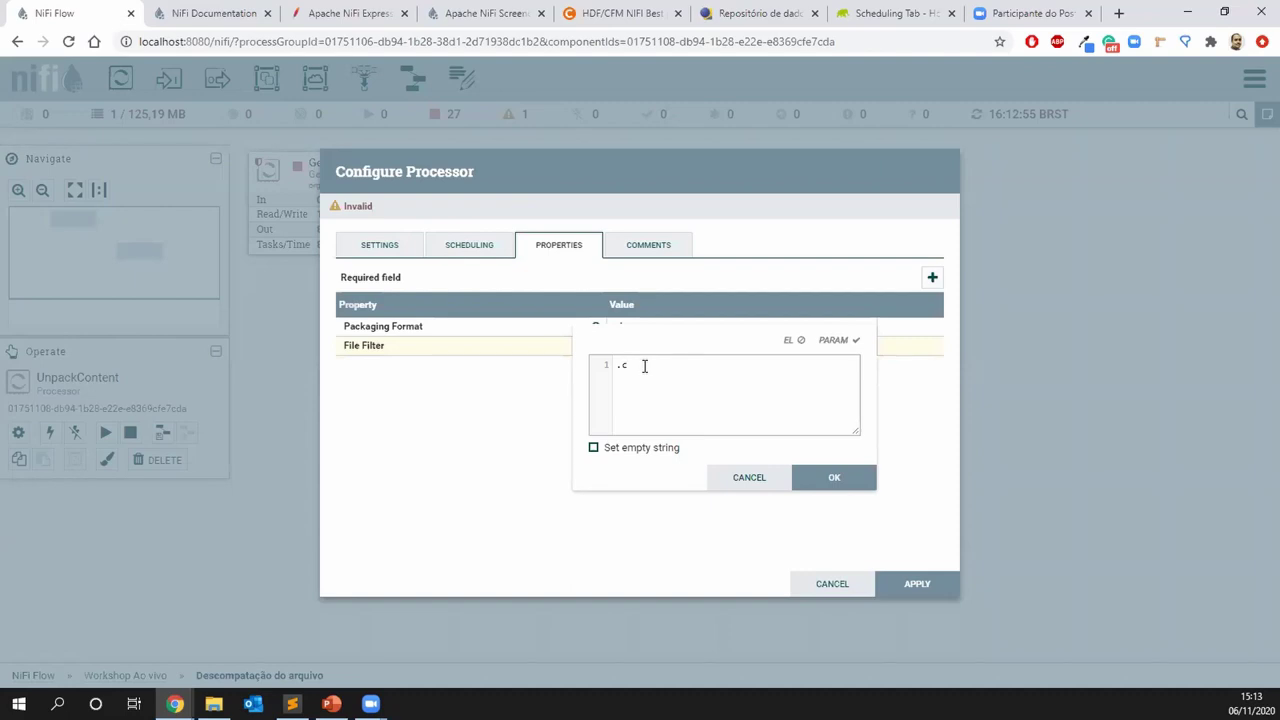
left_click_drag(649, 365, 583, 347)
left_click(778, 479)
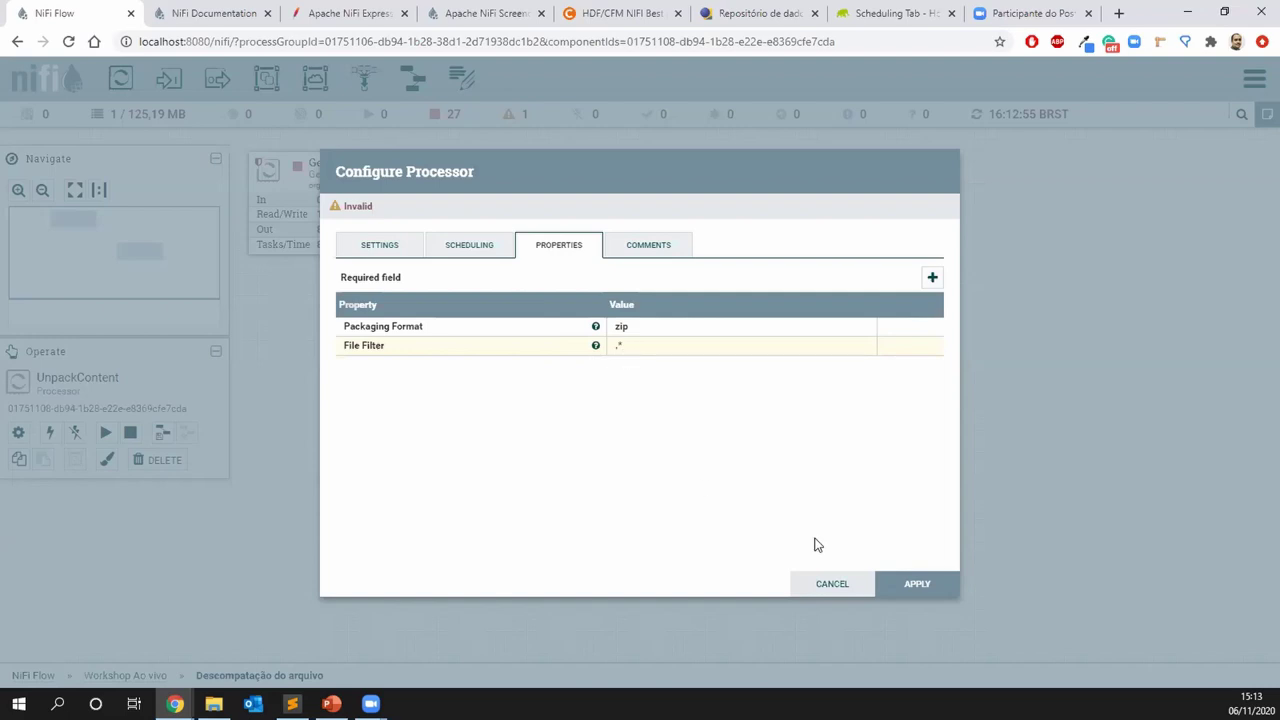
Apply the UnpackContent configuration and check the processor's validation warning
left_click(907, 588)
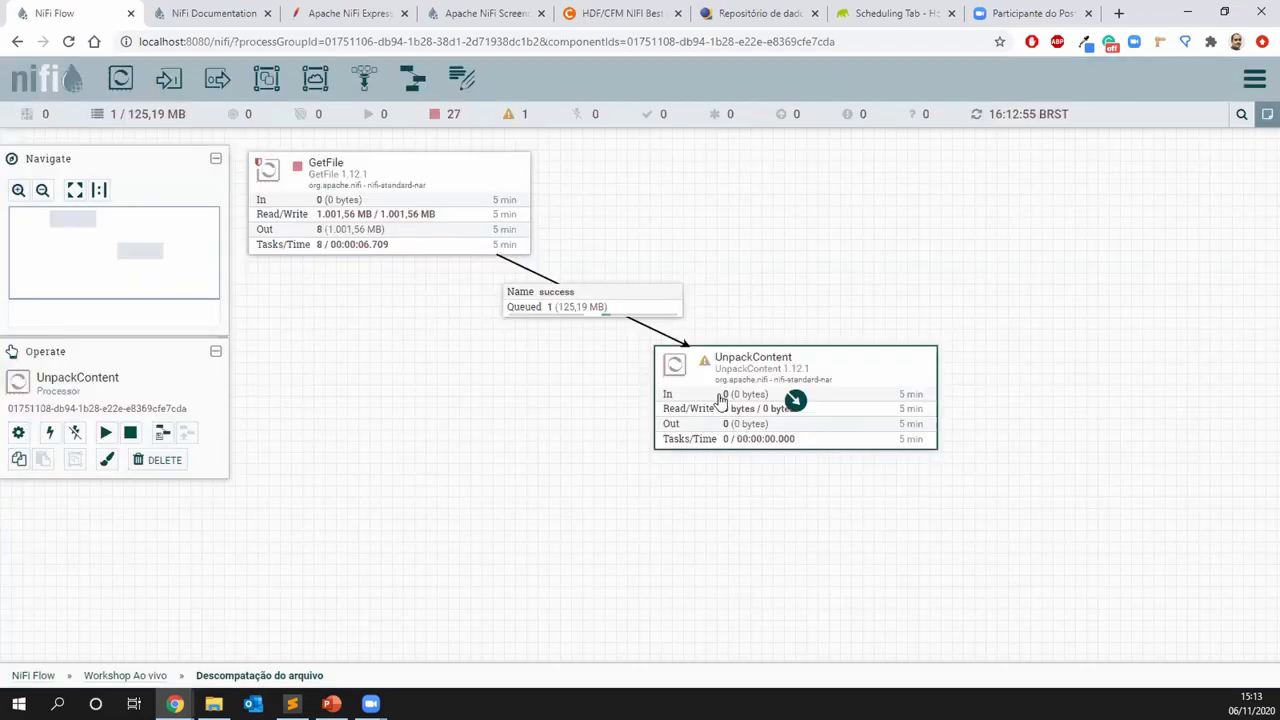
mouse_move(707, 368)
Start adding a processor below GetFile, and in File Explorer open the folder CodaBR\Workshop\Consulta candidato\descompactado geral
left_click_drag(580, 369, 651, 357)
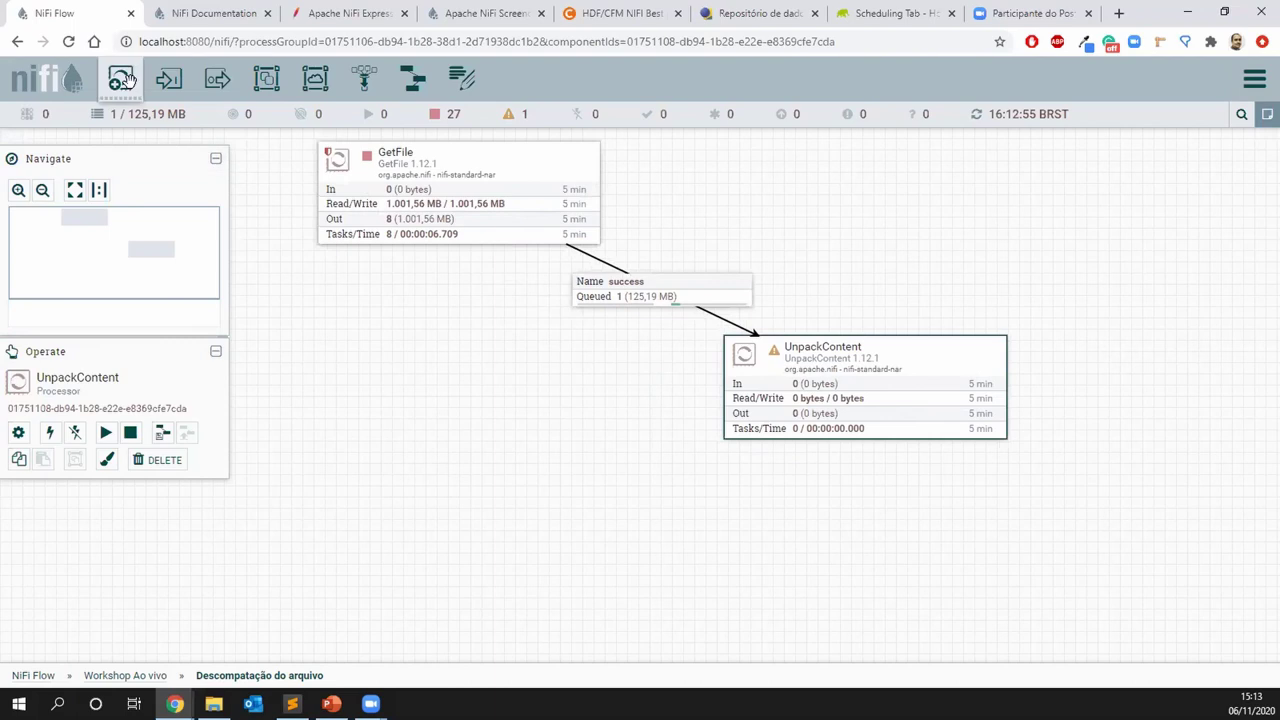
left_click_drag(121, 80, 468, 440)
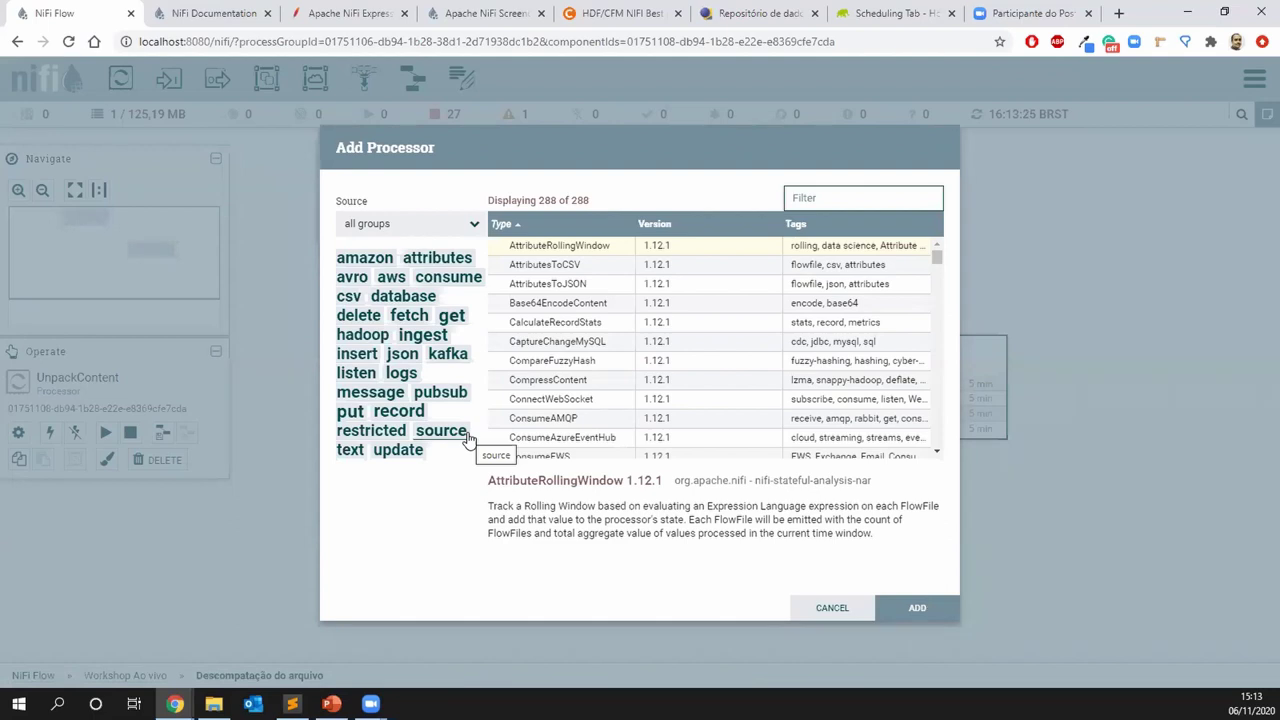
left_click(213, 704)
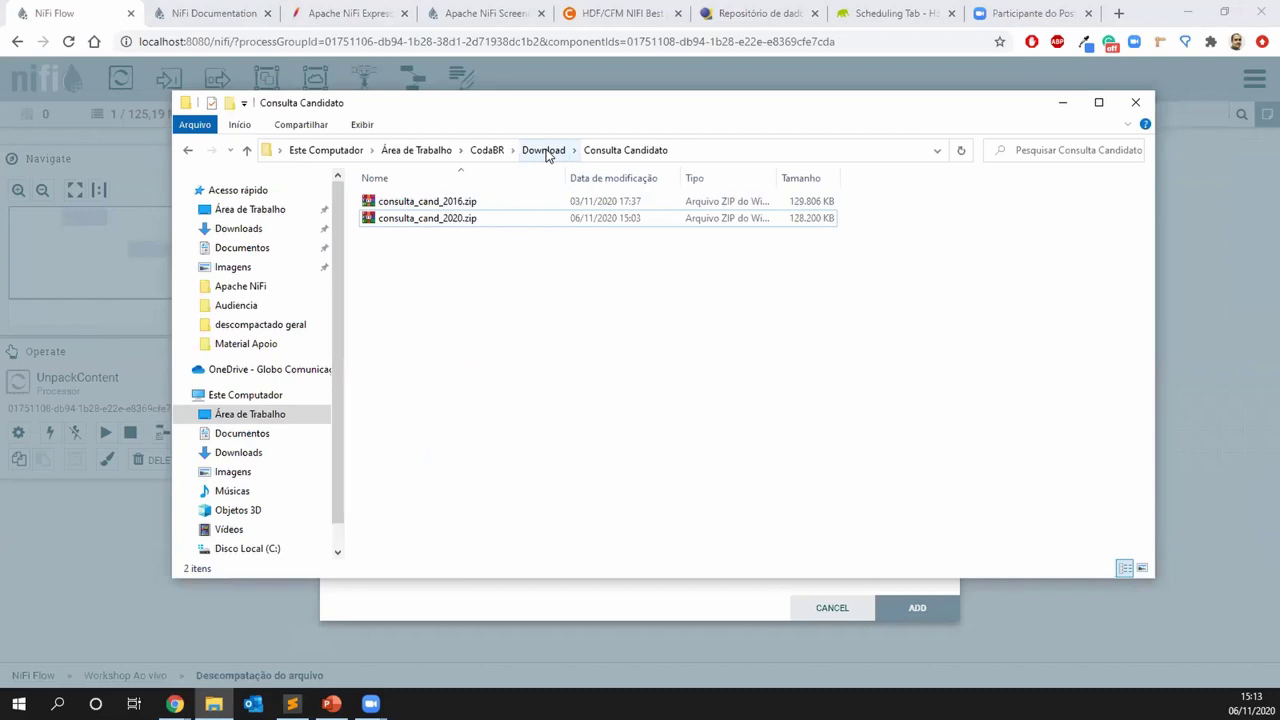
left_click(487, 150)
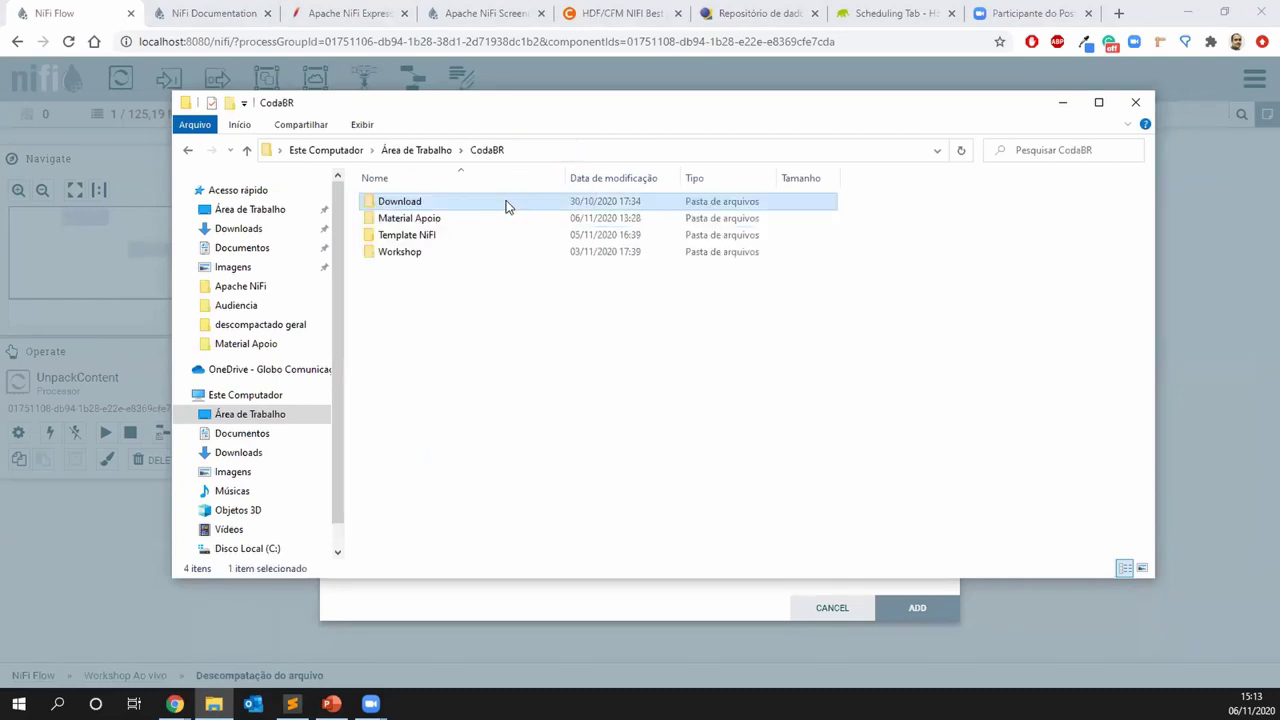
double_click(425, 258)
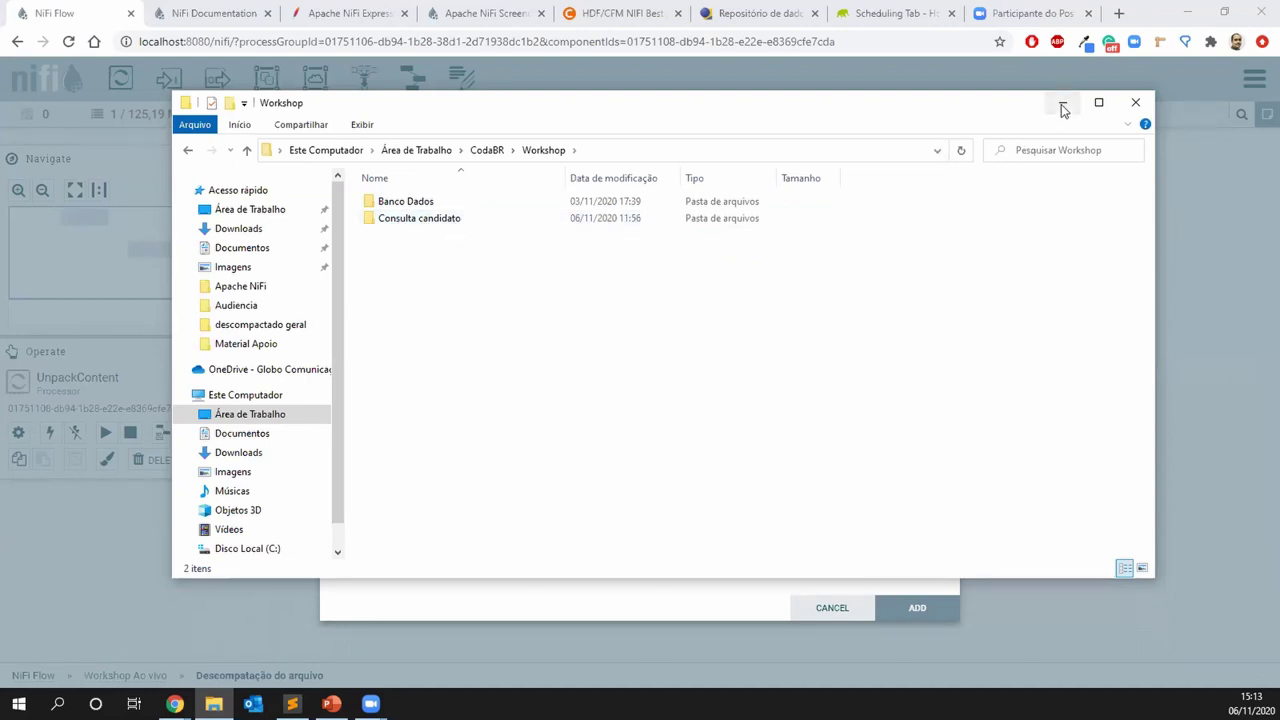
double_click(446, 218)
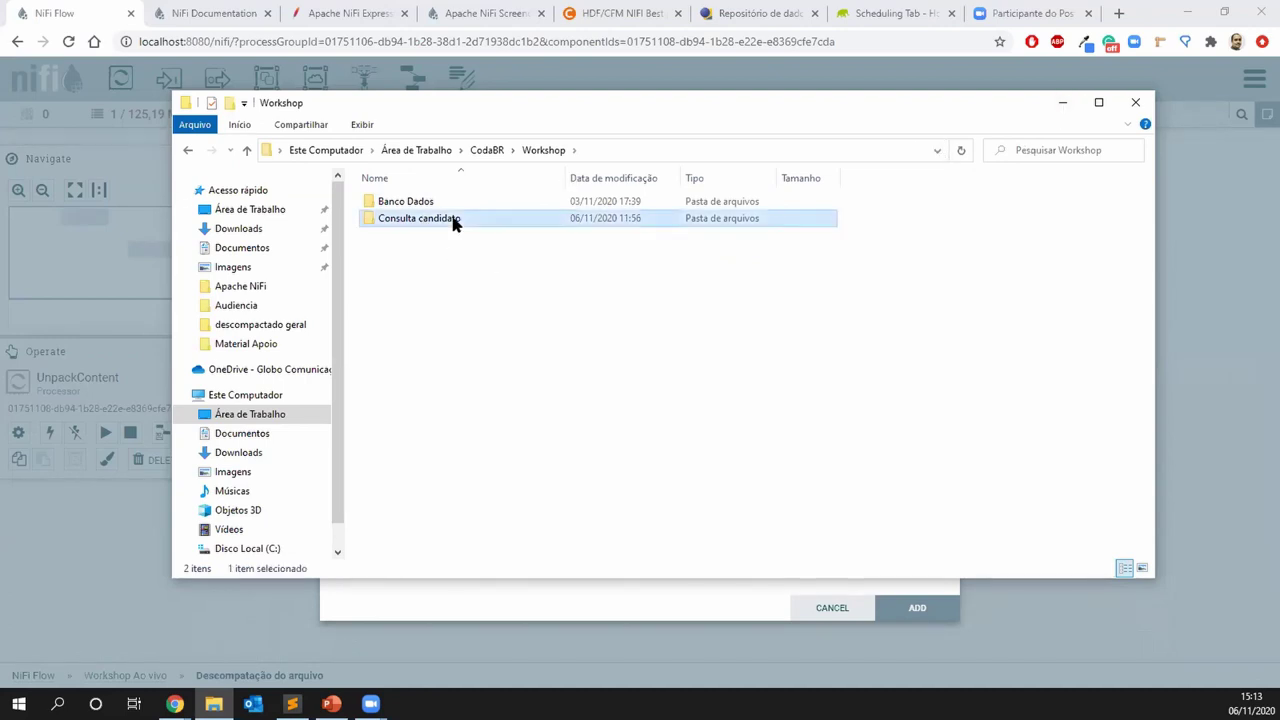
left_click(450, 222)
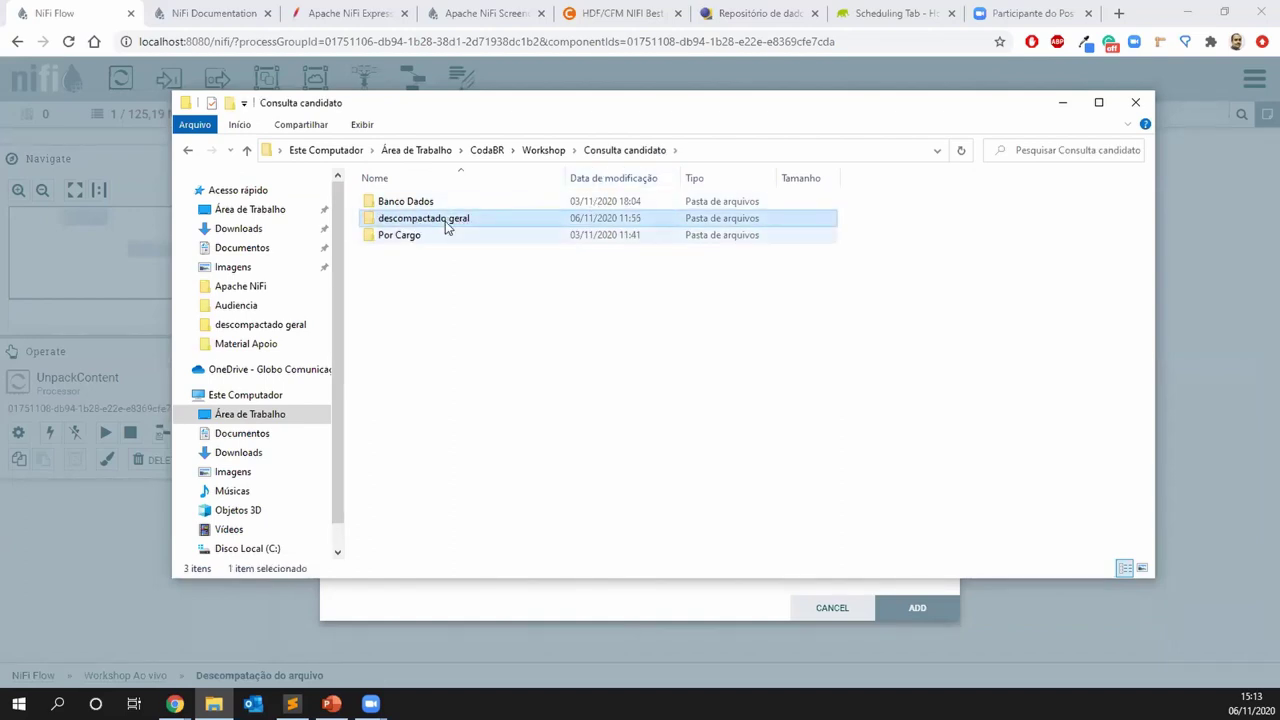
double_click(446, 222)
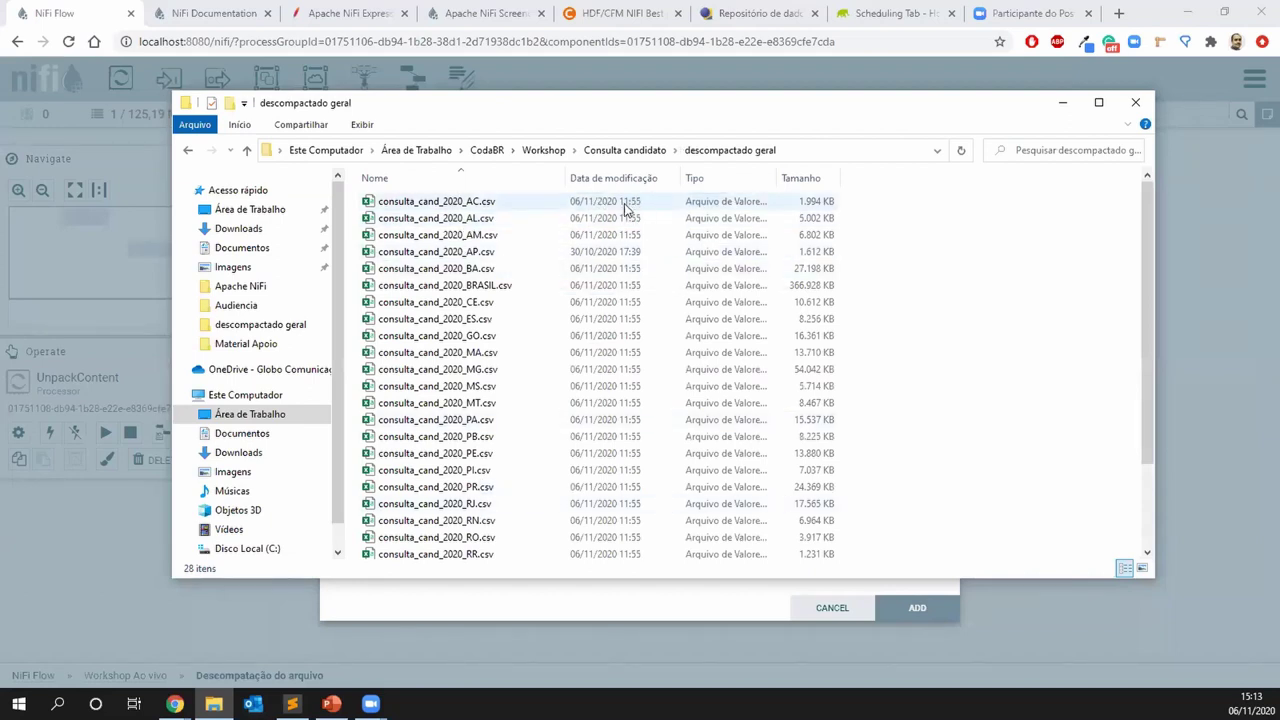
Permanently delete all files in the descompactado geral folder, from consulta_cand_2020_AC.csv through leiame.pdf
left_click(502, 205)
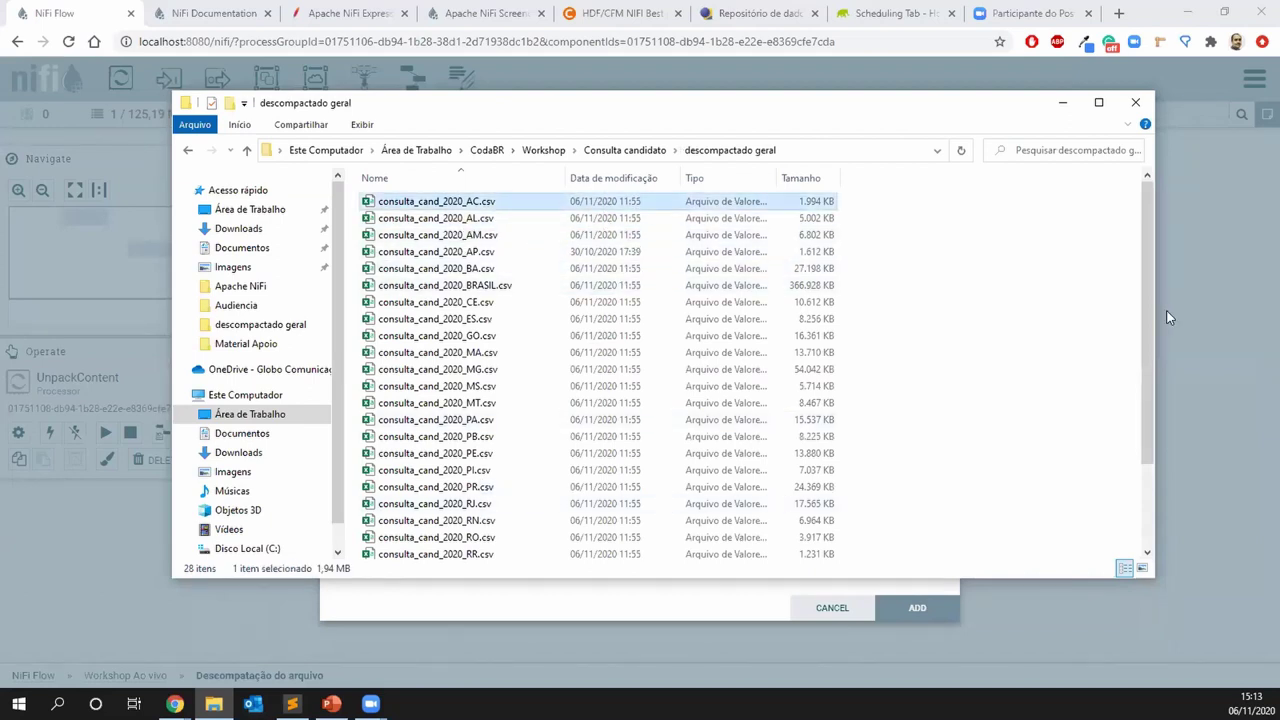
left_click_drag(1147, 337, 536, 517)
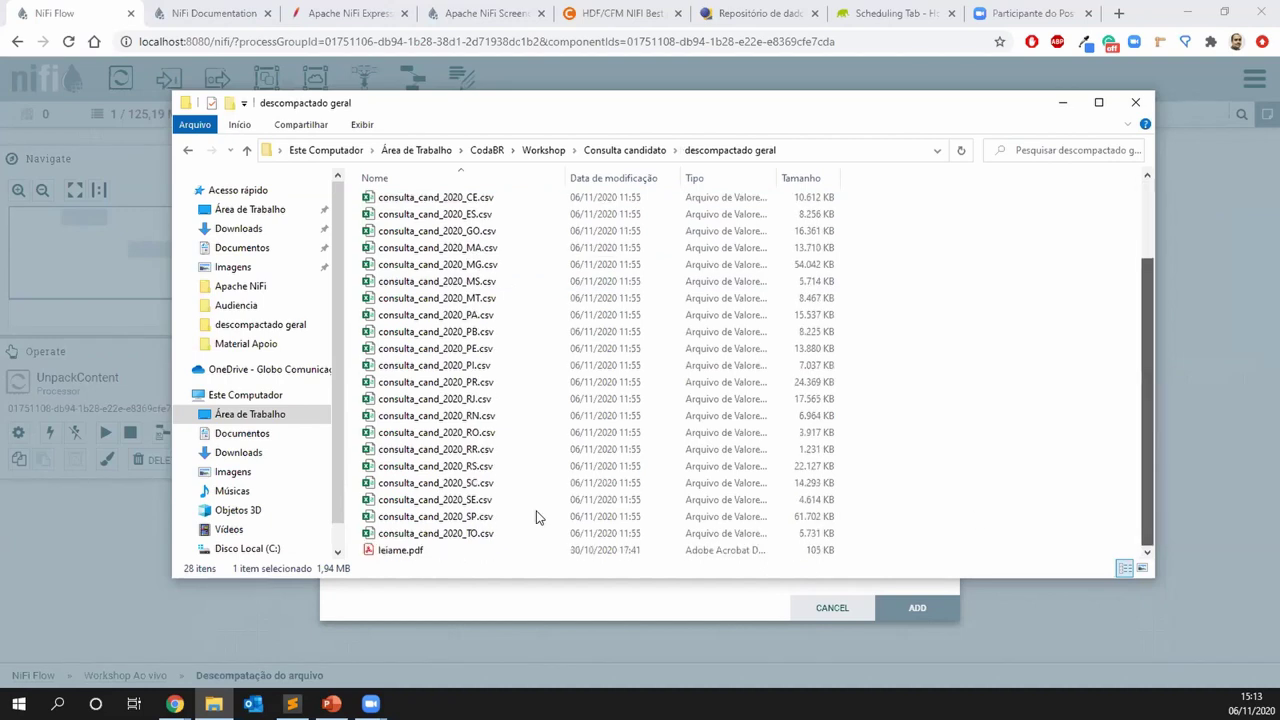
left_click(400, 549, "shift")
key("shift+Delete")
key("Return")
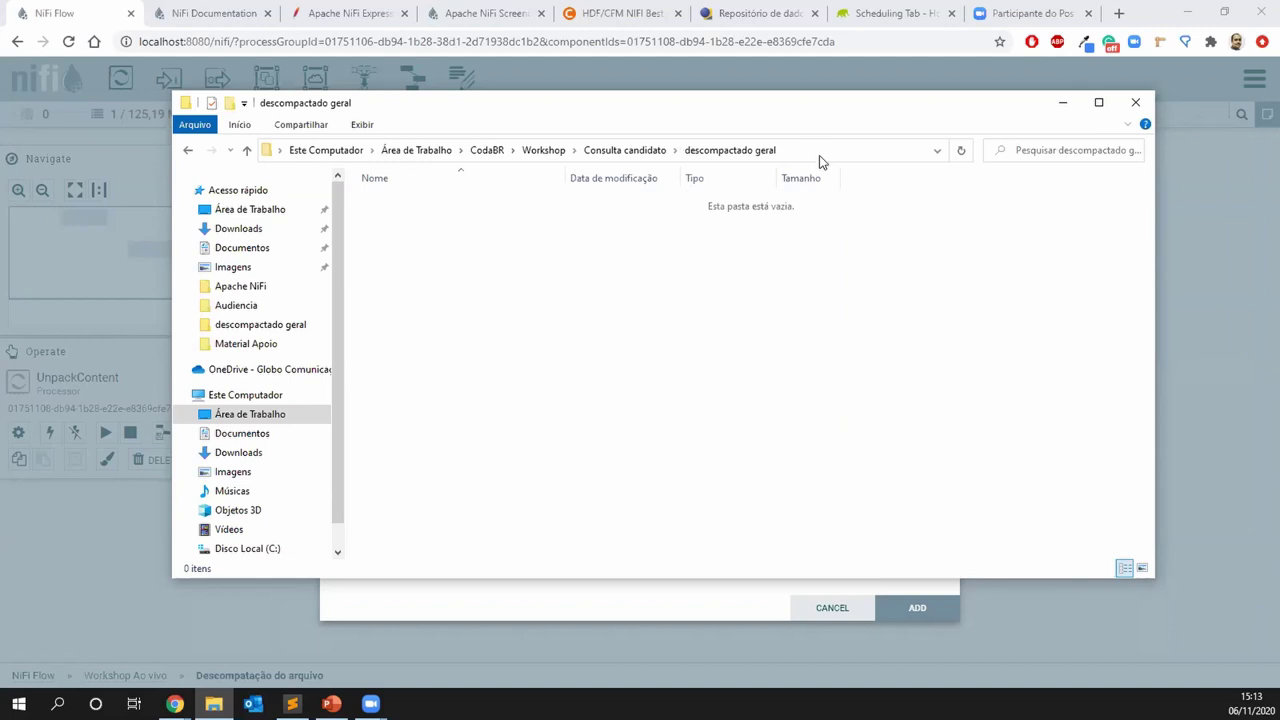
Copy the descompactado geral folder's path, and back in NiFi add a PutFile processor to the canvas
left_click(833, 150)
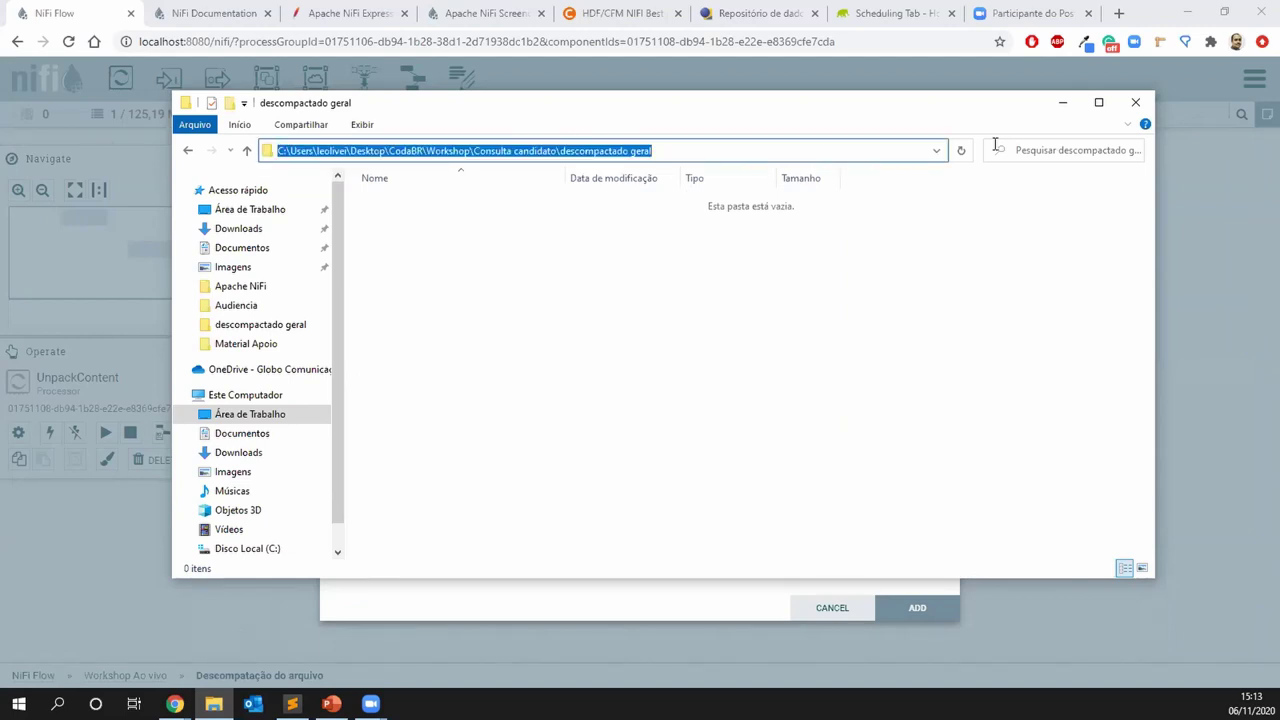
left_click(1060, 106)
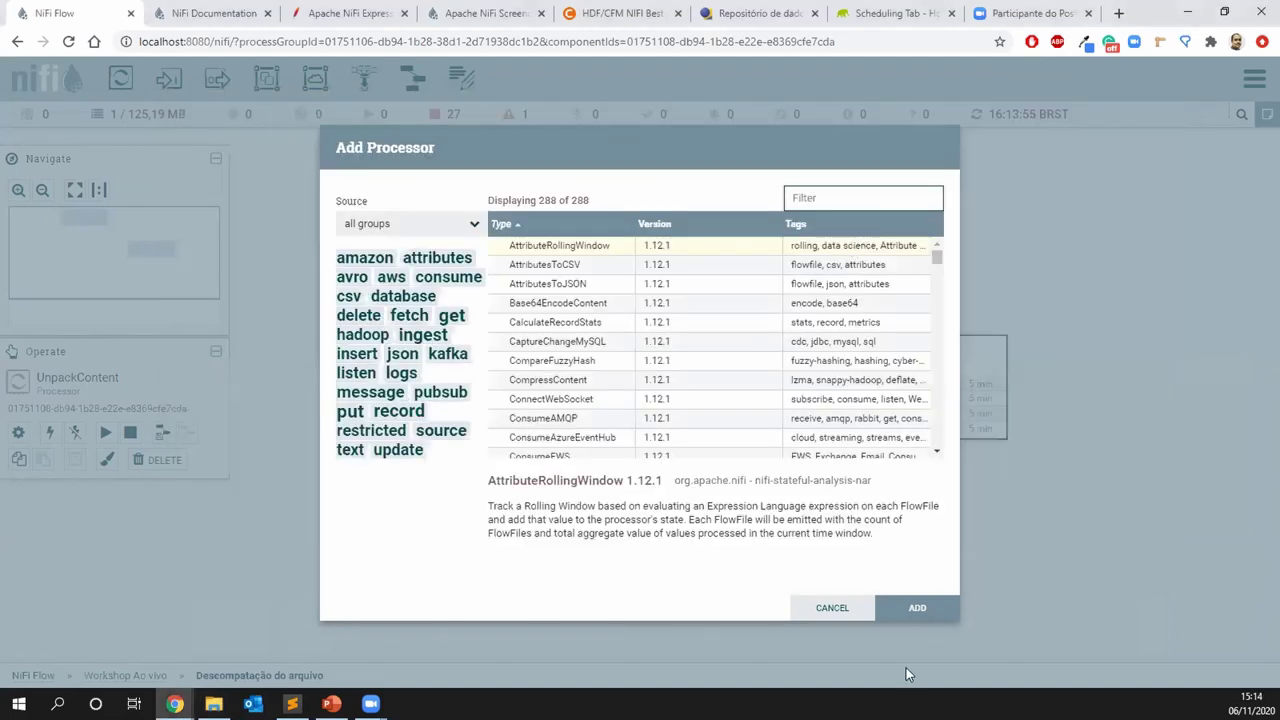
type("putf")
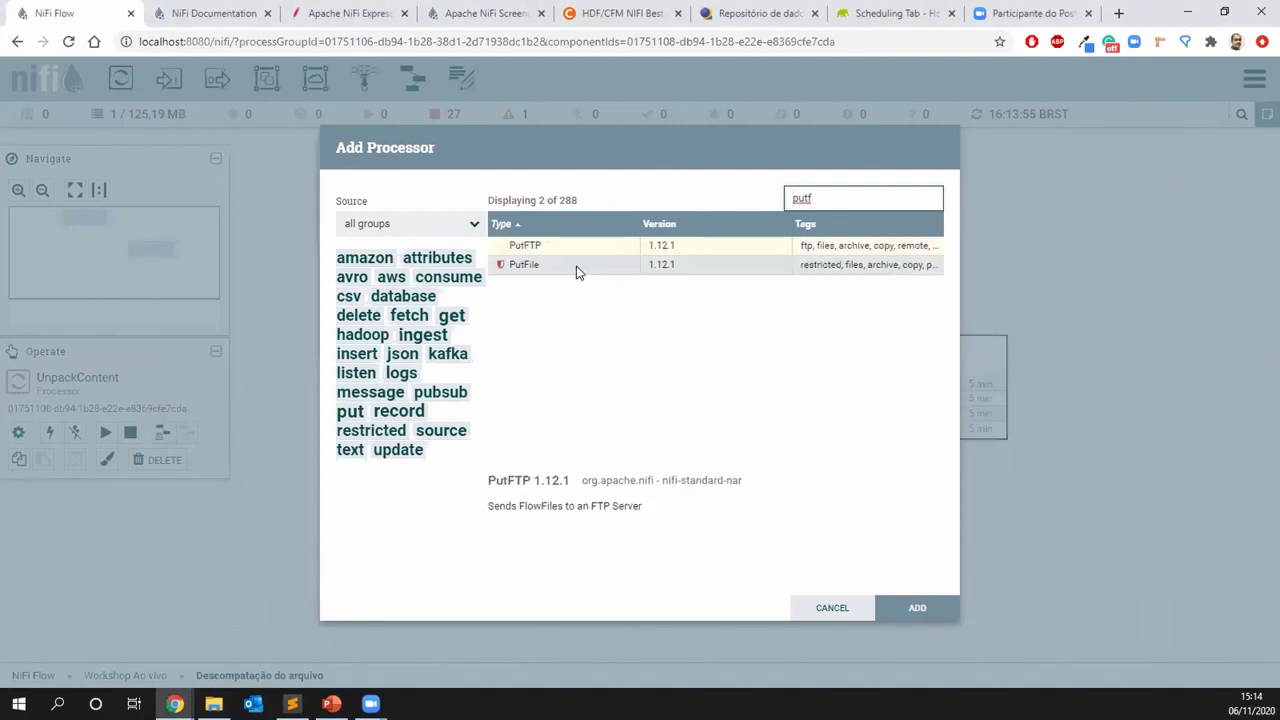
left_click(580, 266)
key("Return")
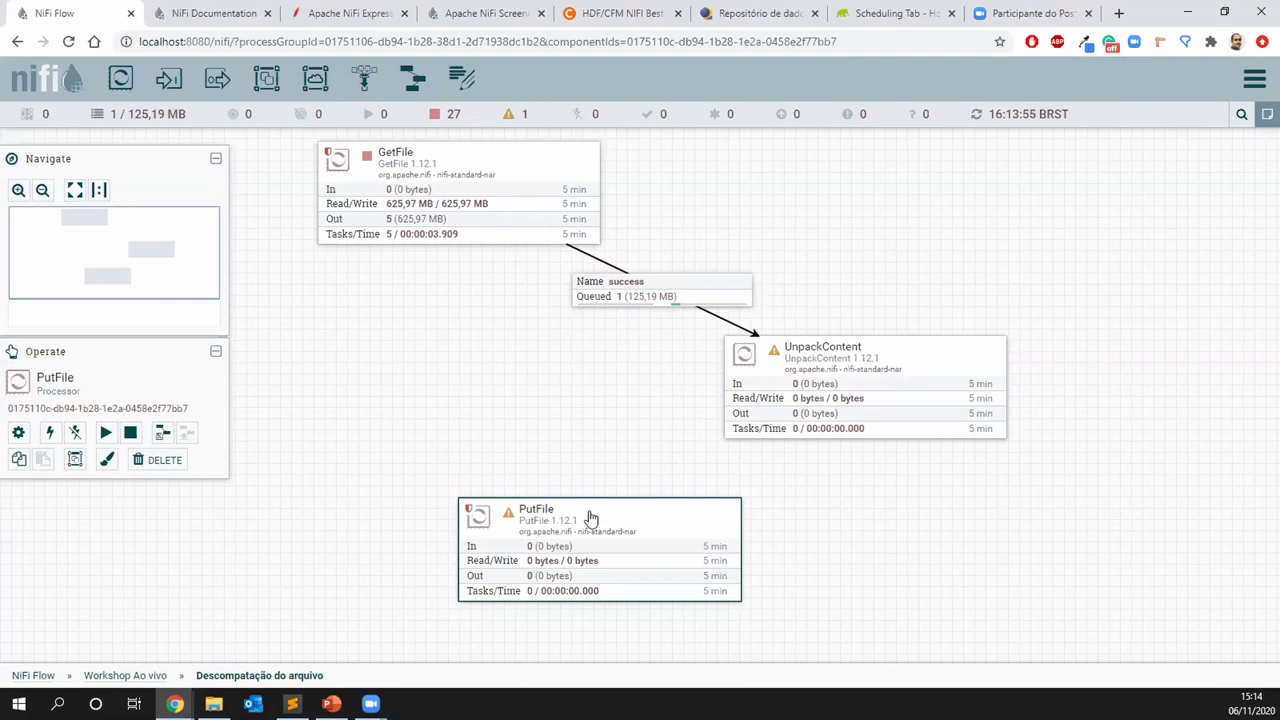
Set PutFile's Directory property to the copied path of the descompactado geral folder
double_click(545, 537)
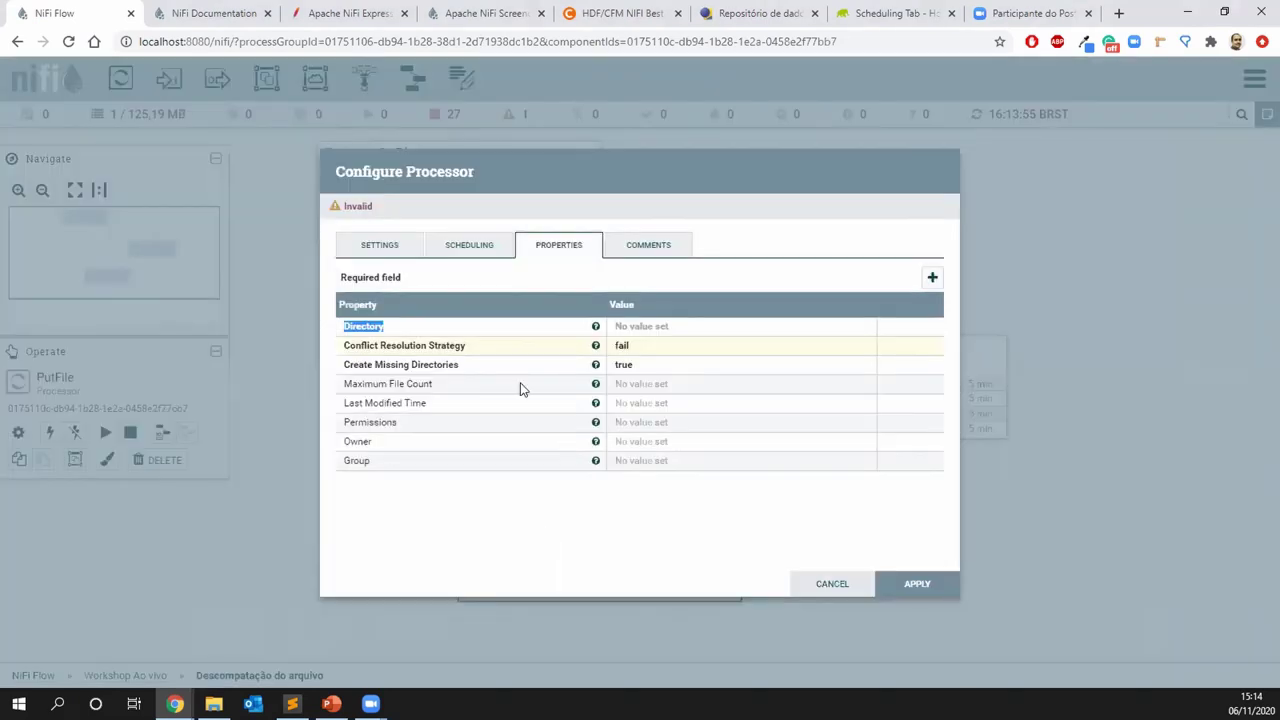
left_click(689, 327)
key("ctrl+v")
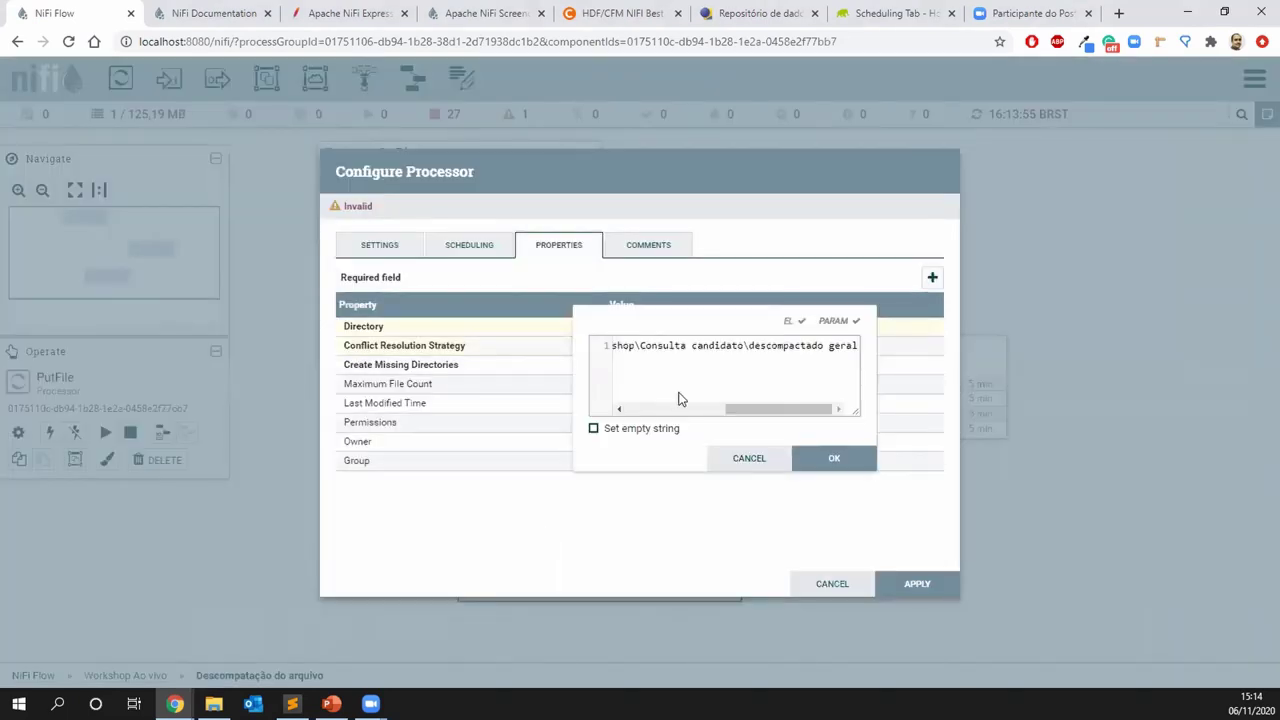
left_click(832, 460)
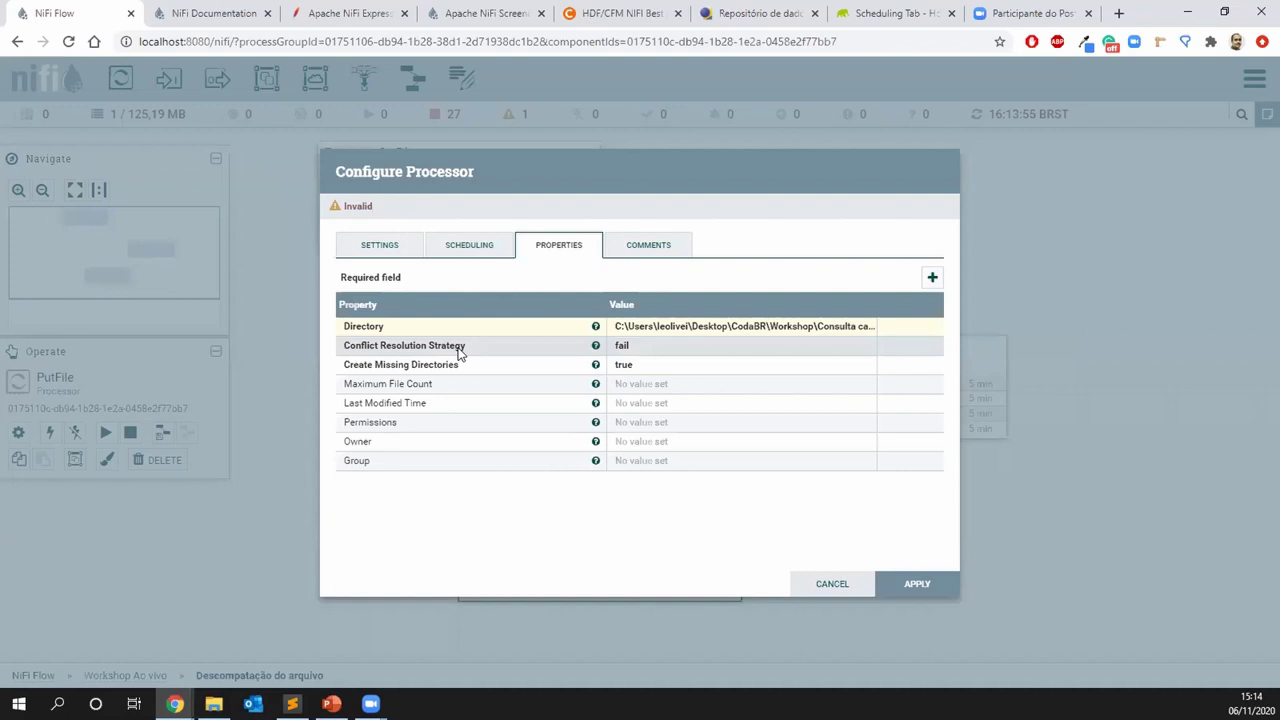
Set PutFile's Conflict Resolution Strategy to replace and apply the configuration
left_click(675, 350)
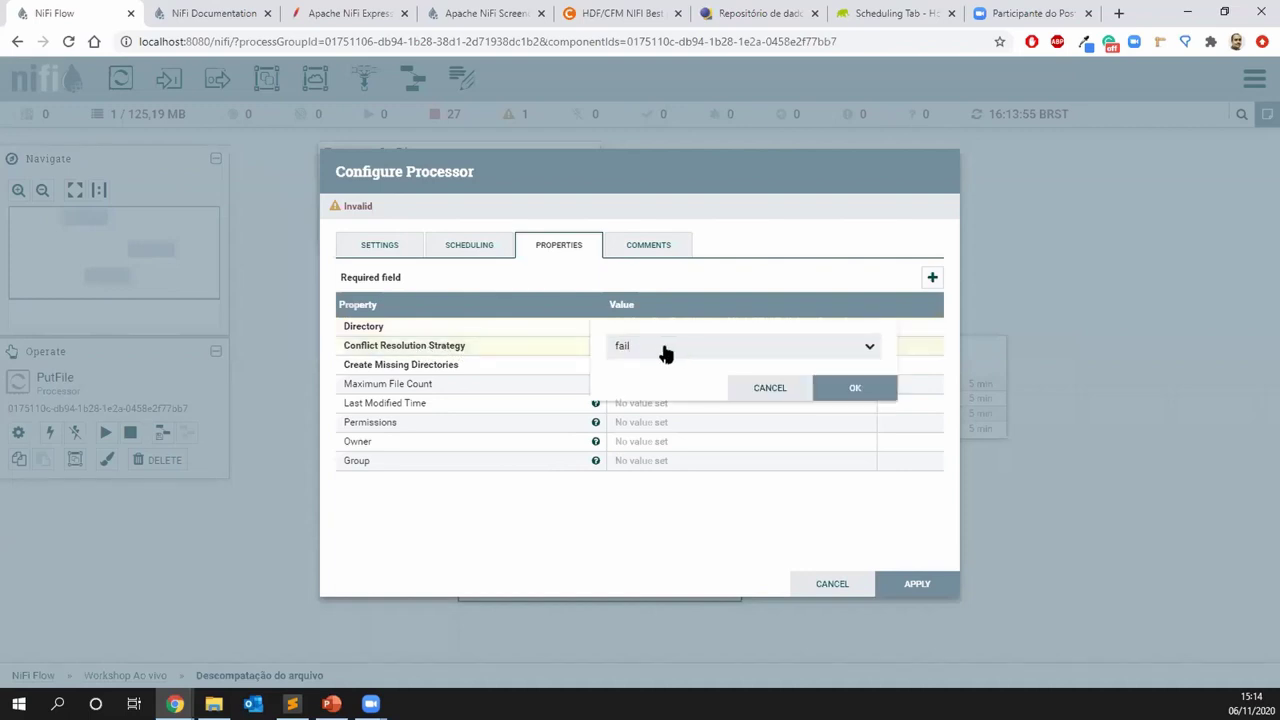
left_click(662, 350)
left_click(657, 370)
left_click(840, 392)
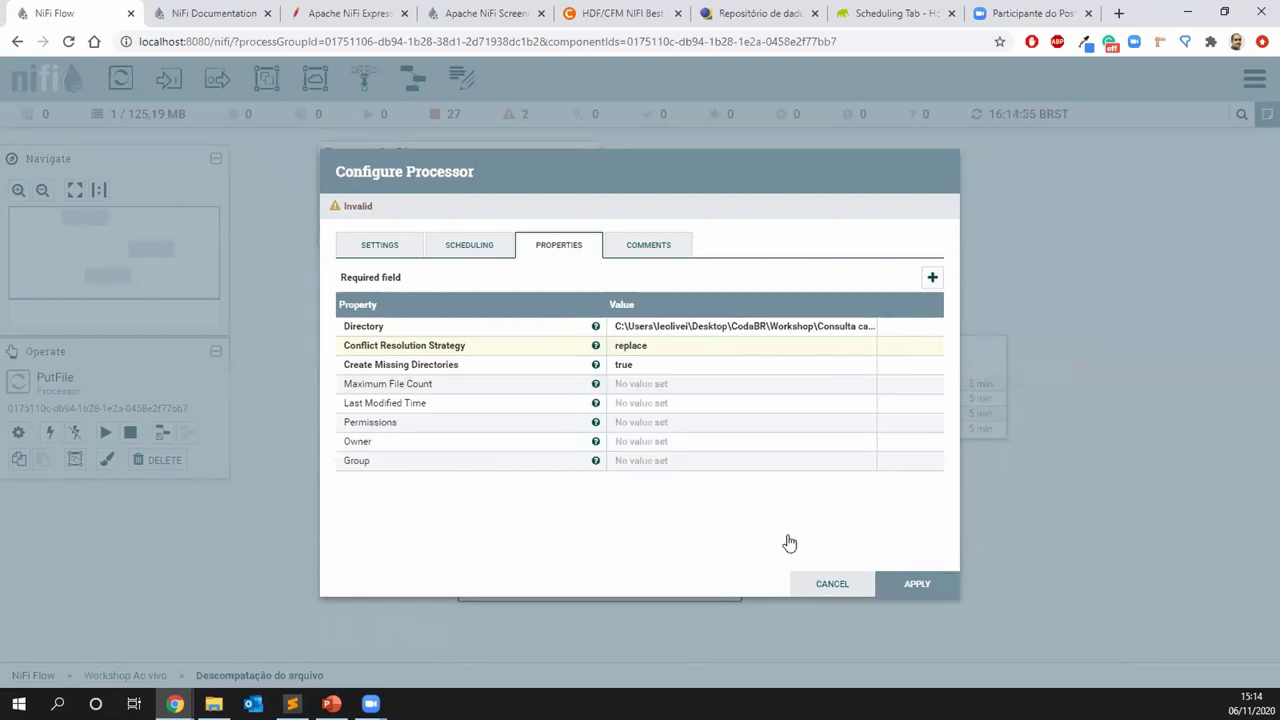
left_click(914, 590)
Connect UnpackContent to PutFile for the success relationship
left_click_drag(865, 392, 606, 534)
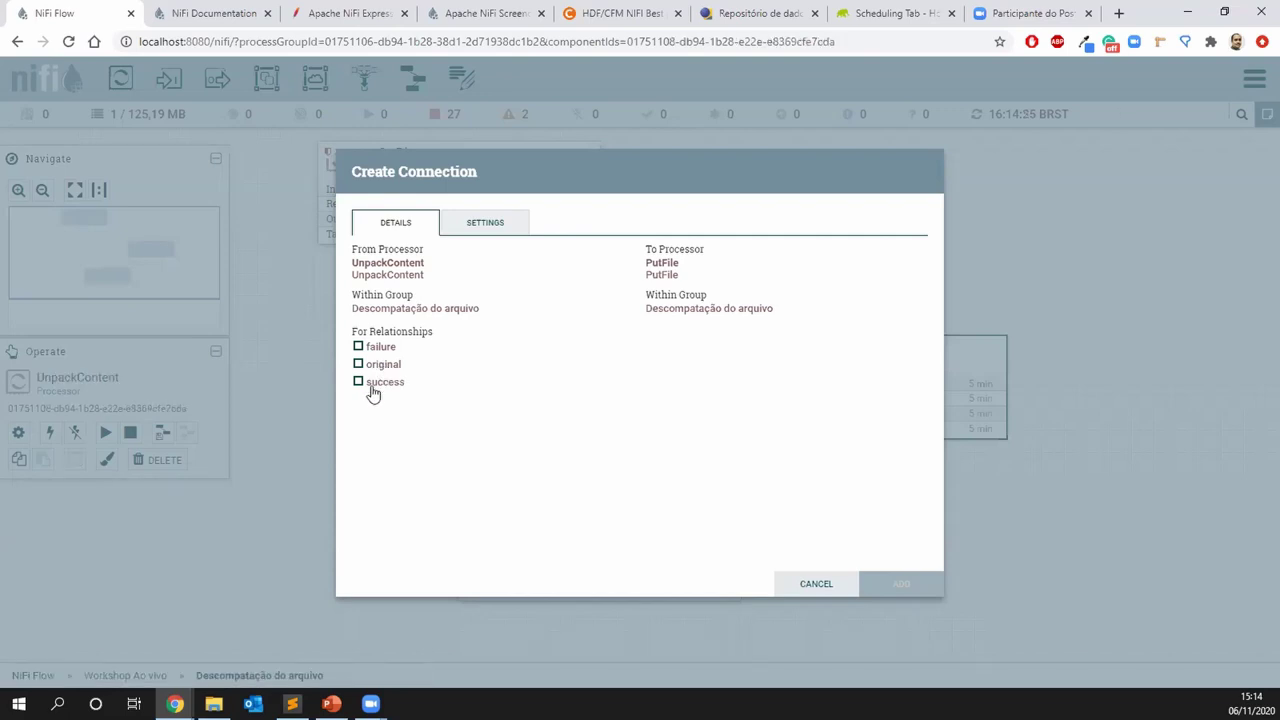
left_click(374, 386)
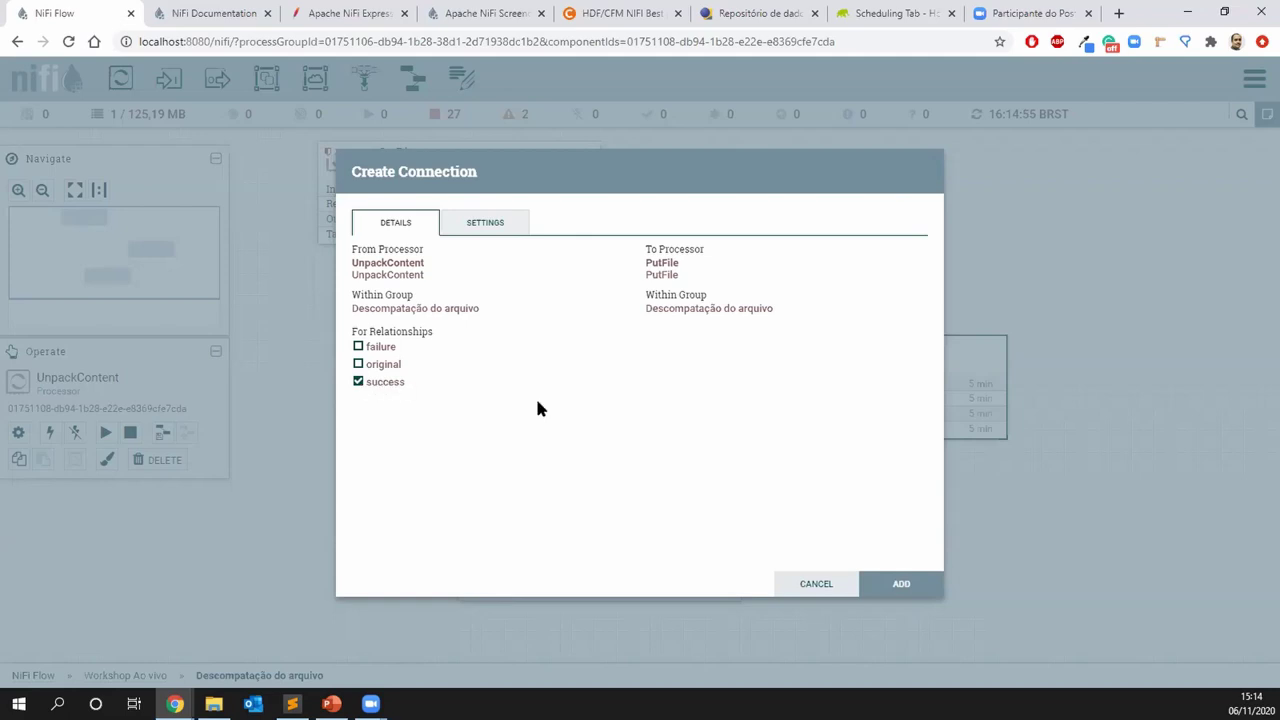
left_click(888, 583)
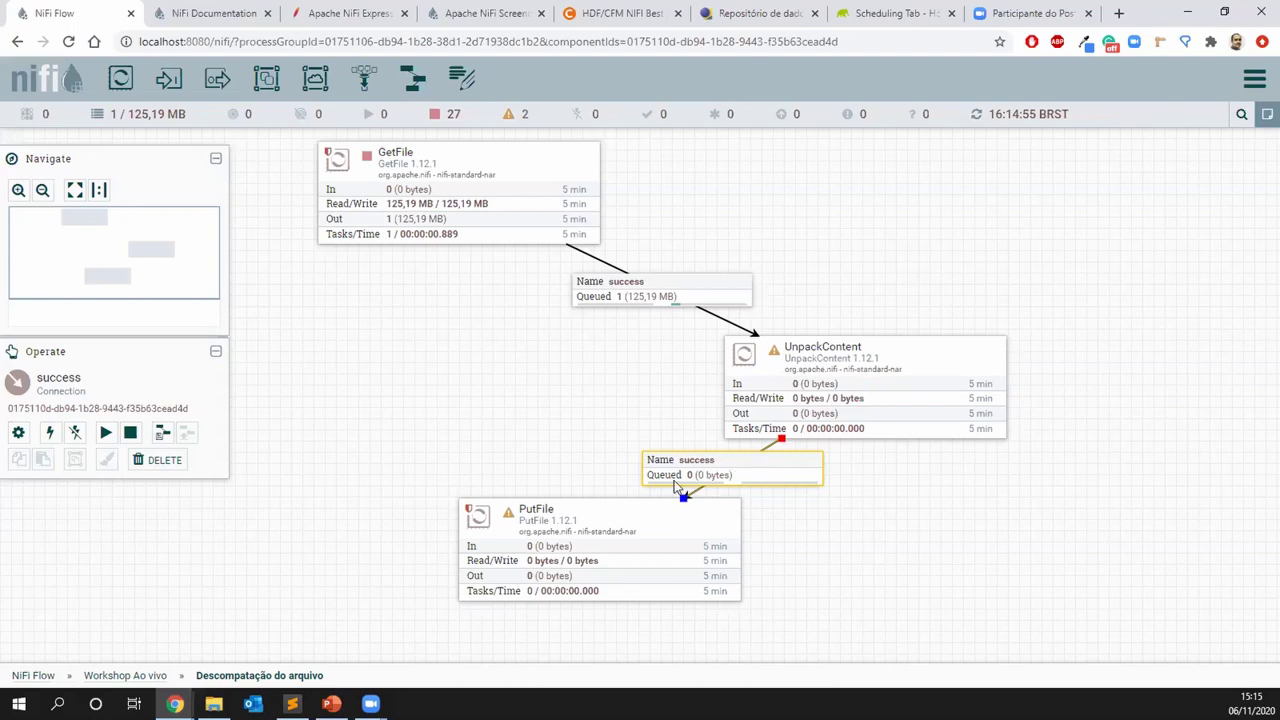
Set UnpackContent to automatically terminate its failure relationship
double_click(779, 358)
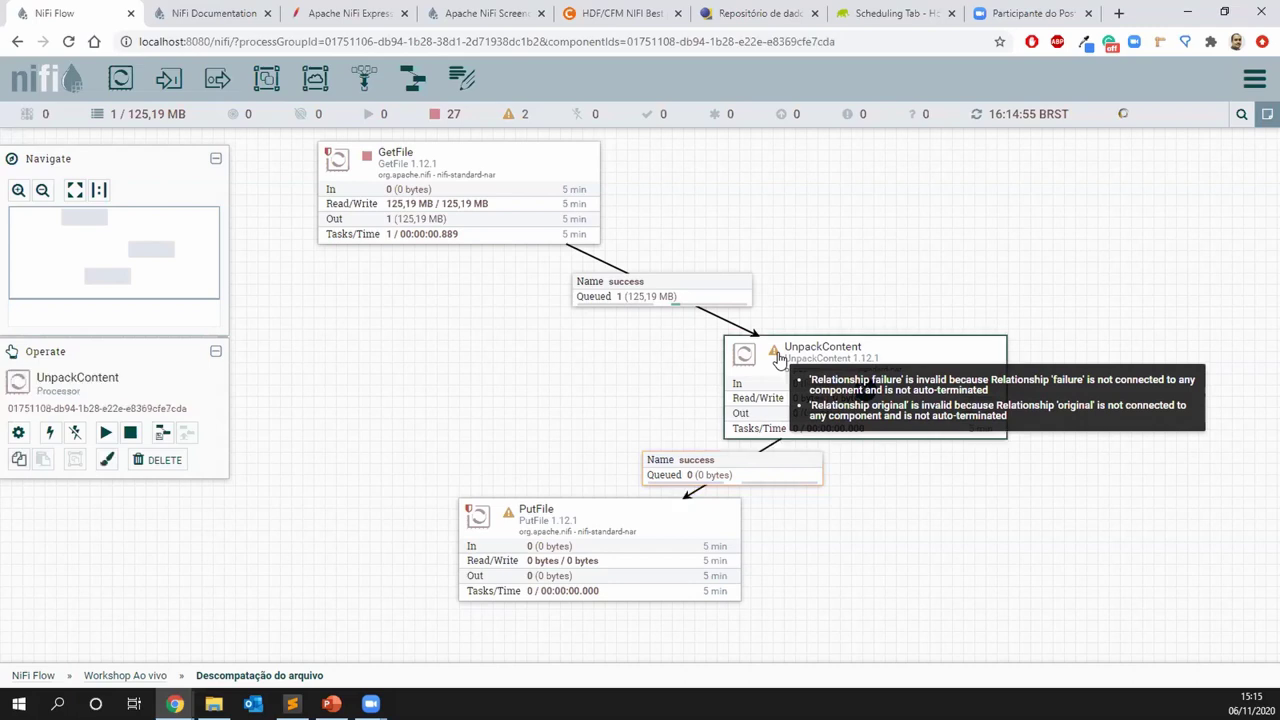
left_click(386, 252)
left_click(652, 288)
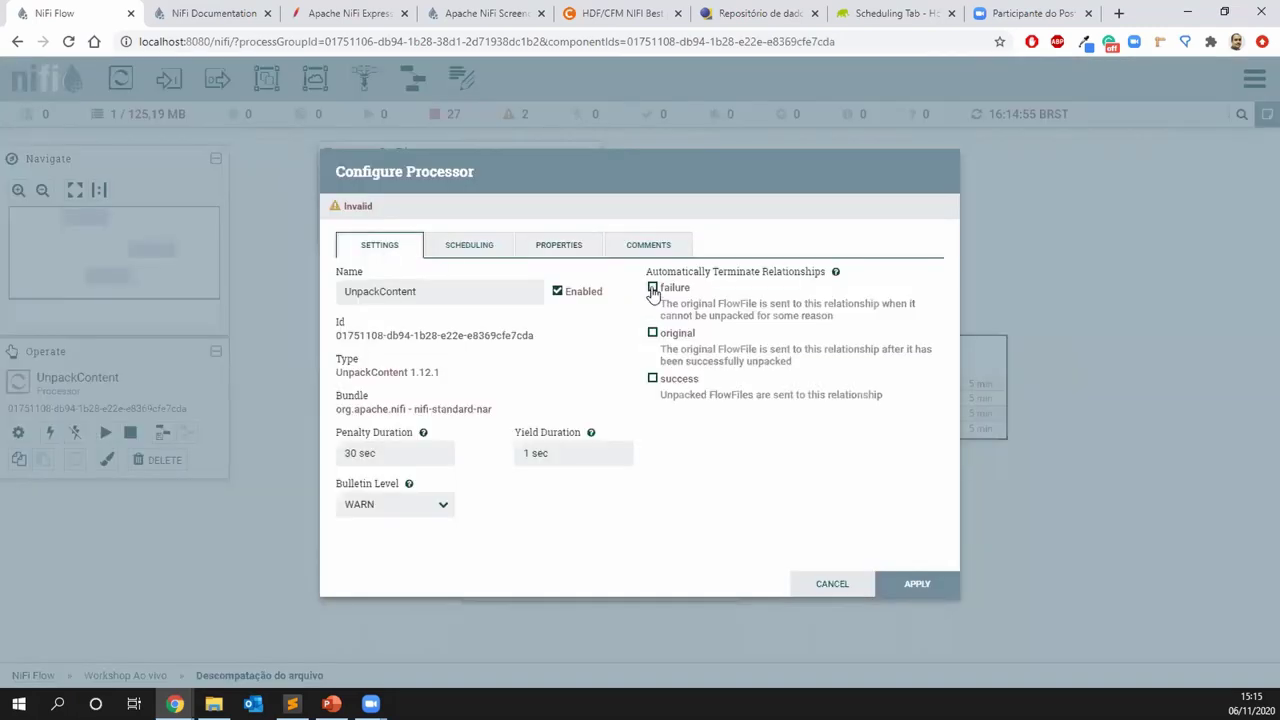
Set UnpackContent to automatically terminate its failure and original relationships and apply the configuration
left_click(653, 333)
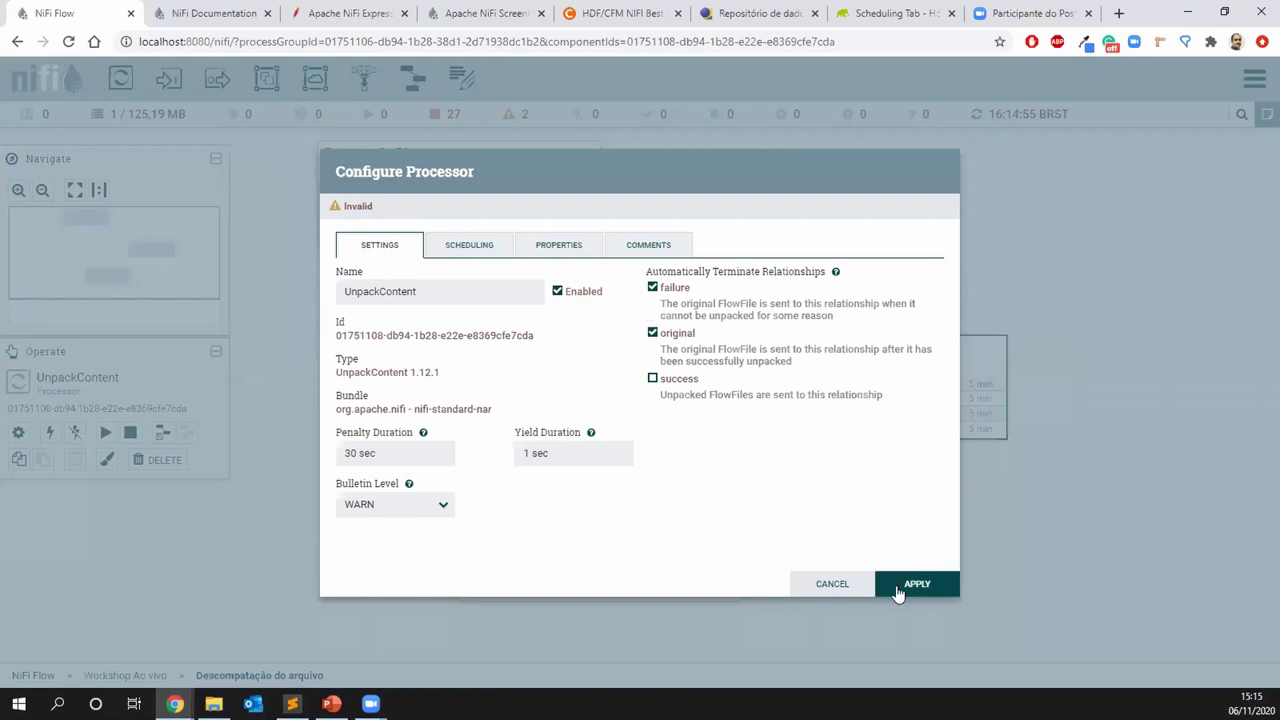
left_click(897, 588)
left_click(850, 475)
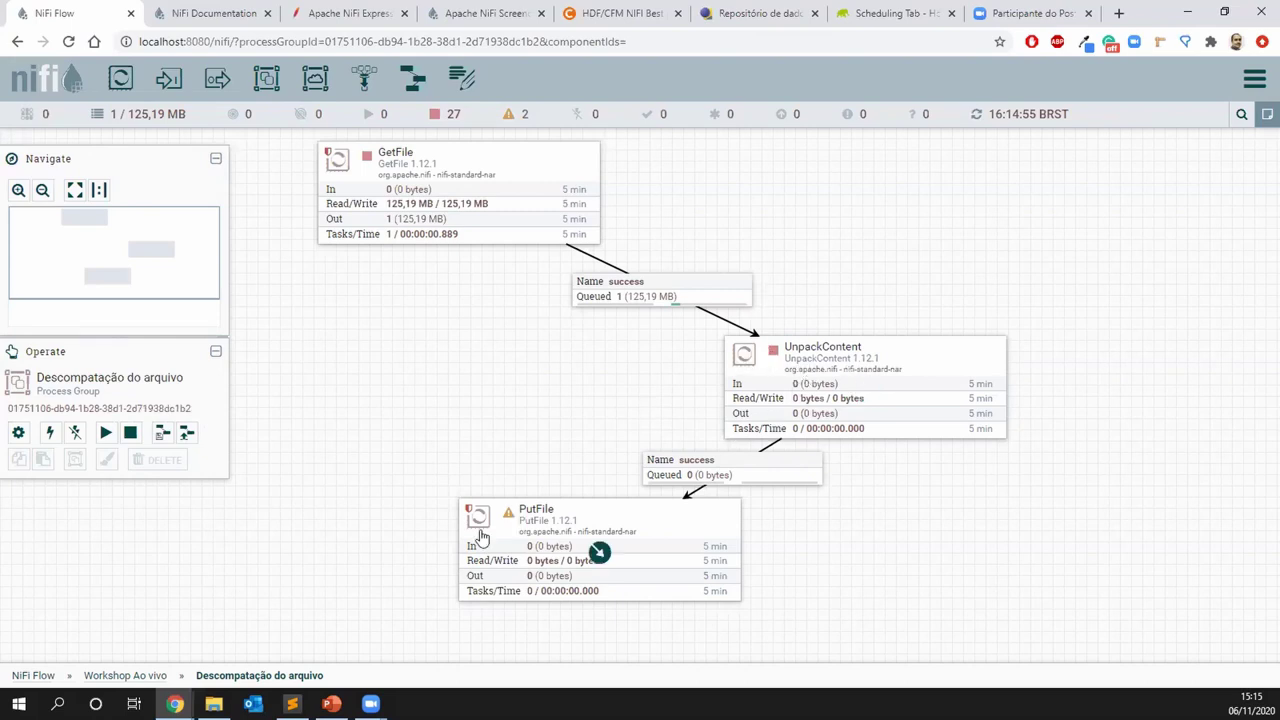
Start the UnpackContent processor and refresh the canvas to follow the unpacking
right_click(812, 367)
left_click(855, 393)
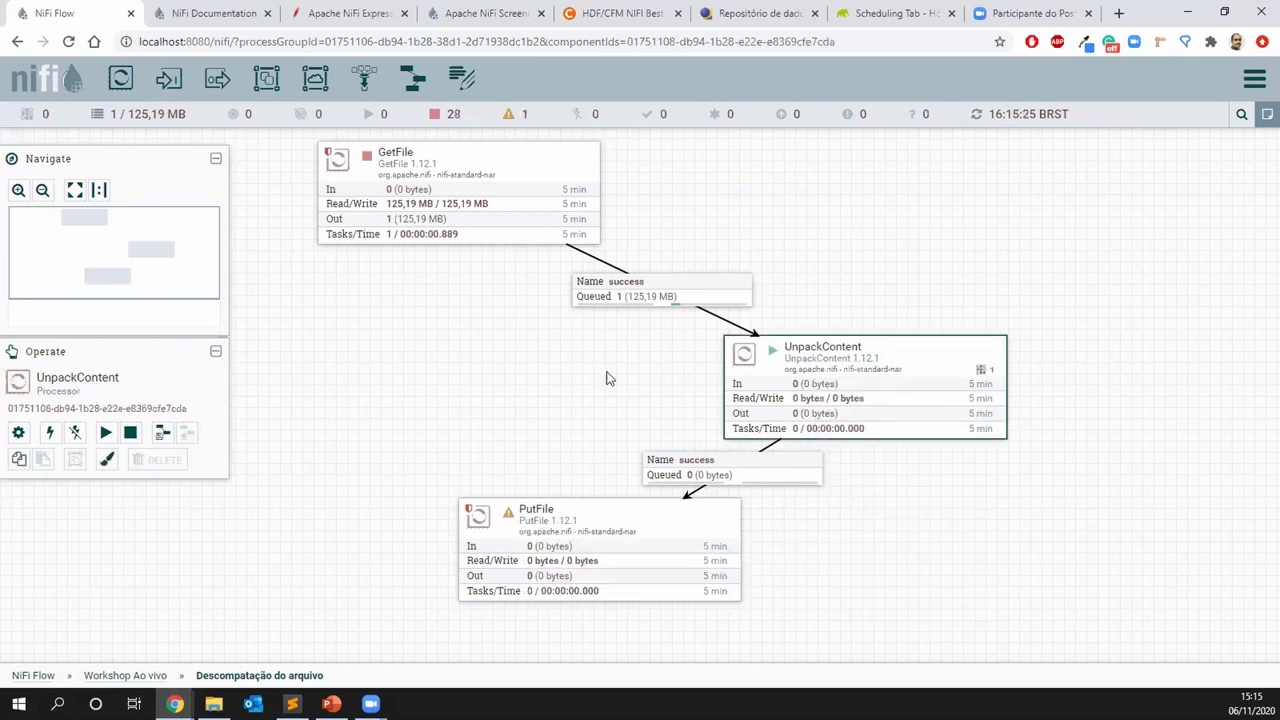
right_click(338, 309)
left_click(339, 311)
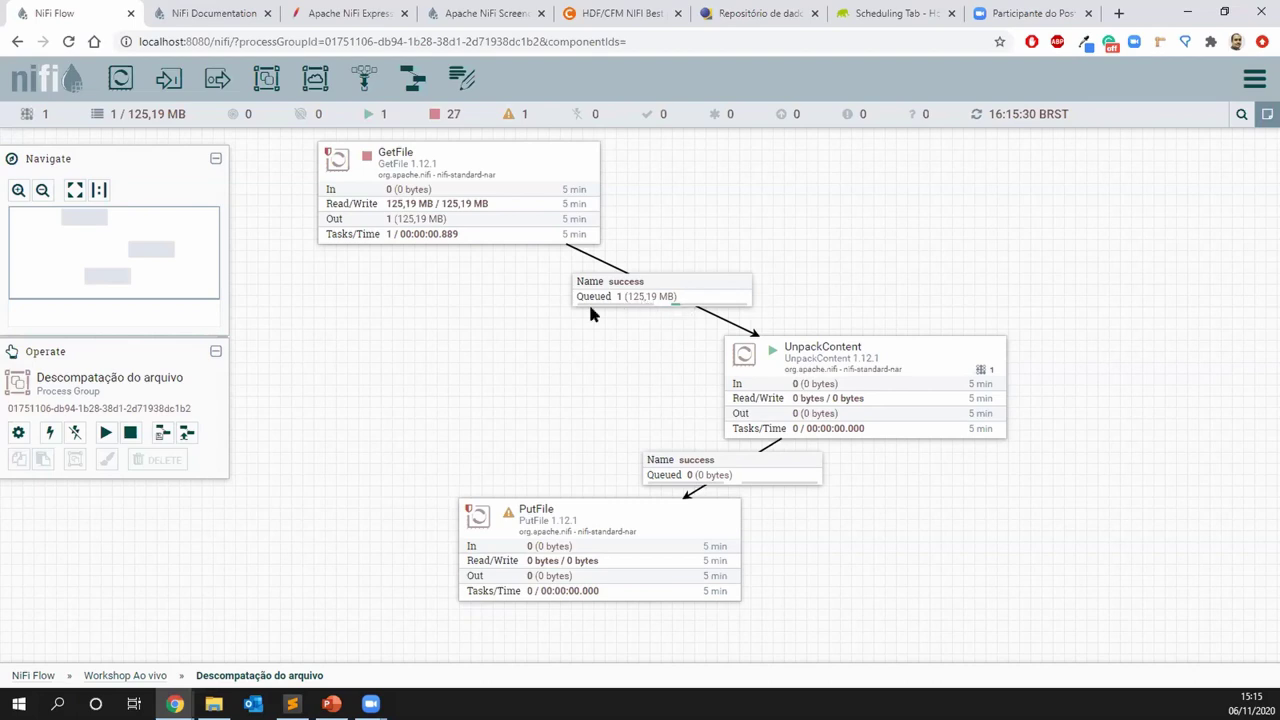
right_click(370, 290)
left_click(392, 304)
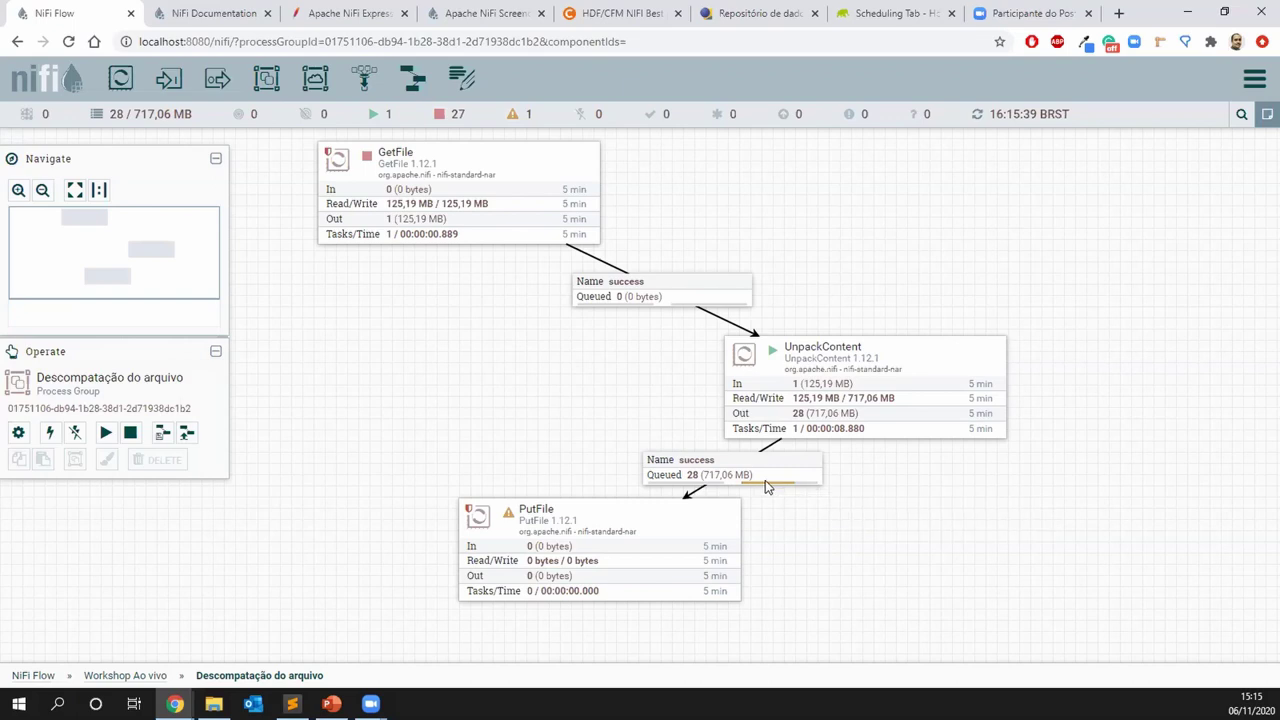
List the queue of the success connection between UnpackContent and PutFile and look through its files
right_click(708, 479)
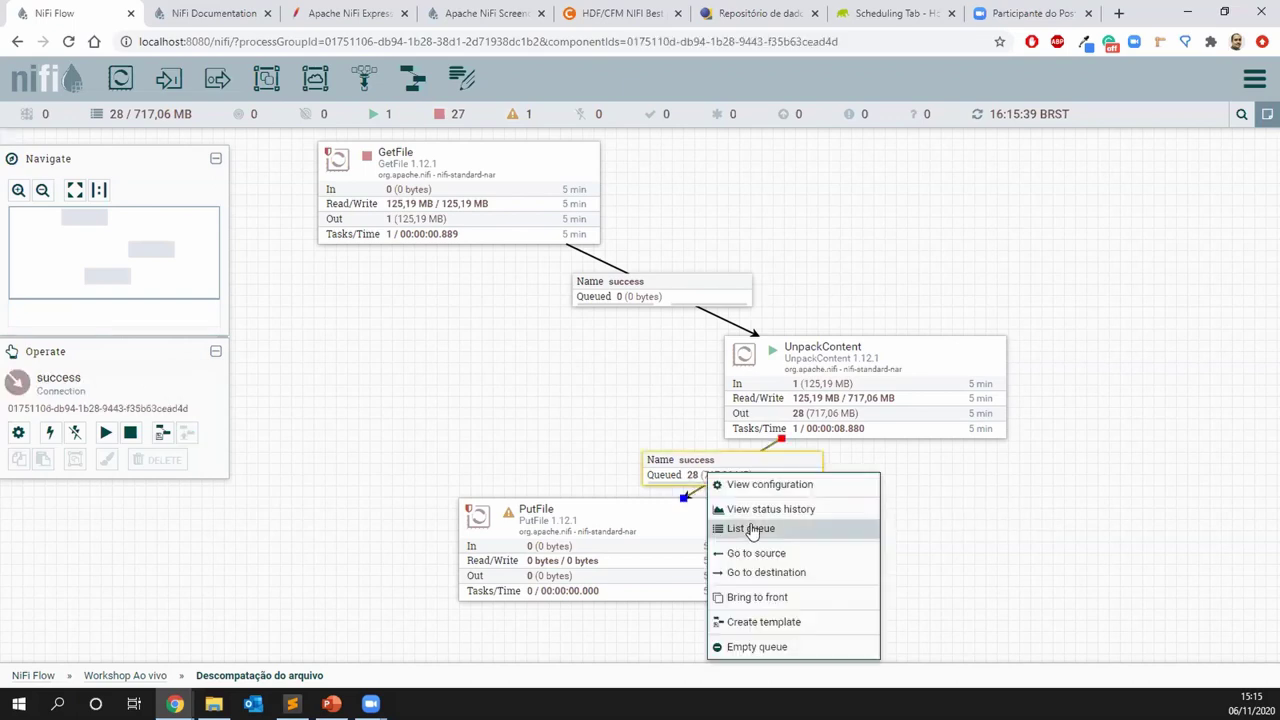
left_click(752, 529)
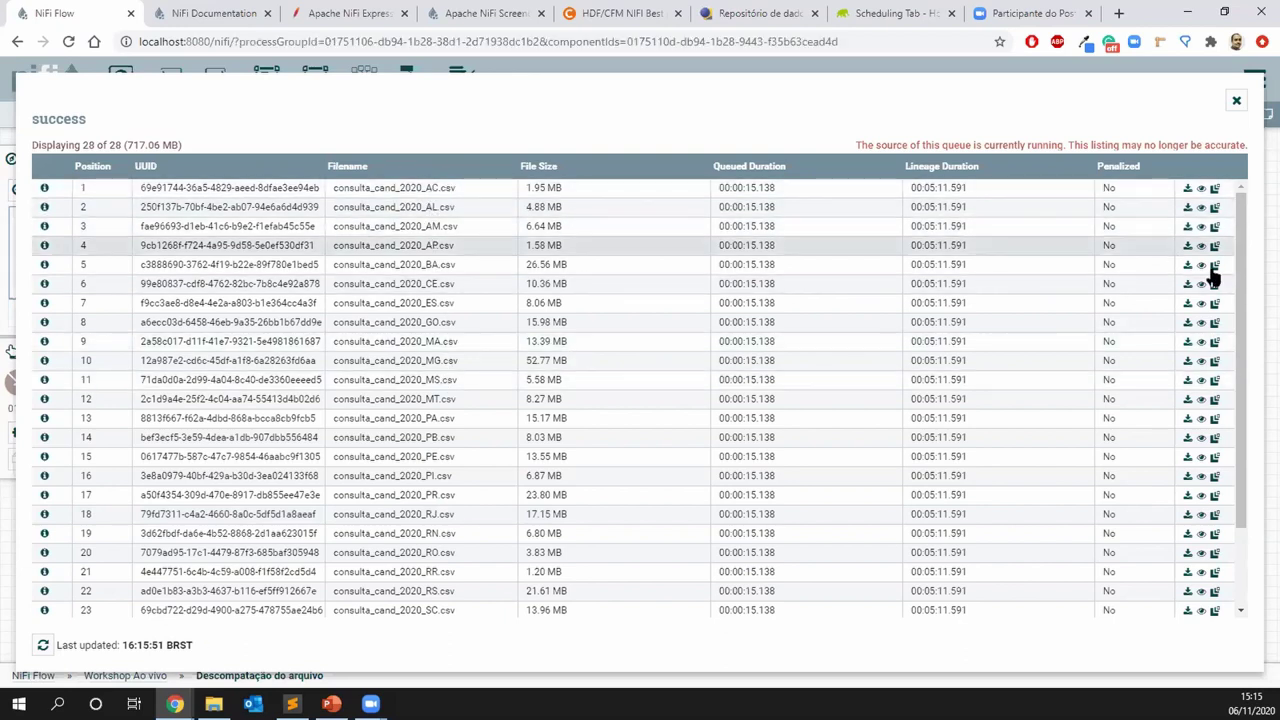
left_click_drag(1240, 291, 1238, 396)
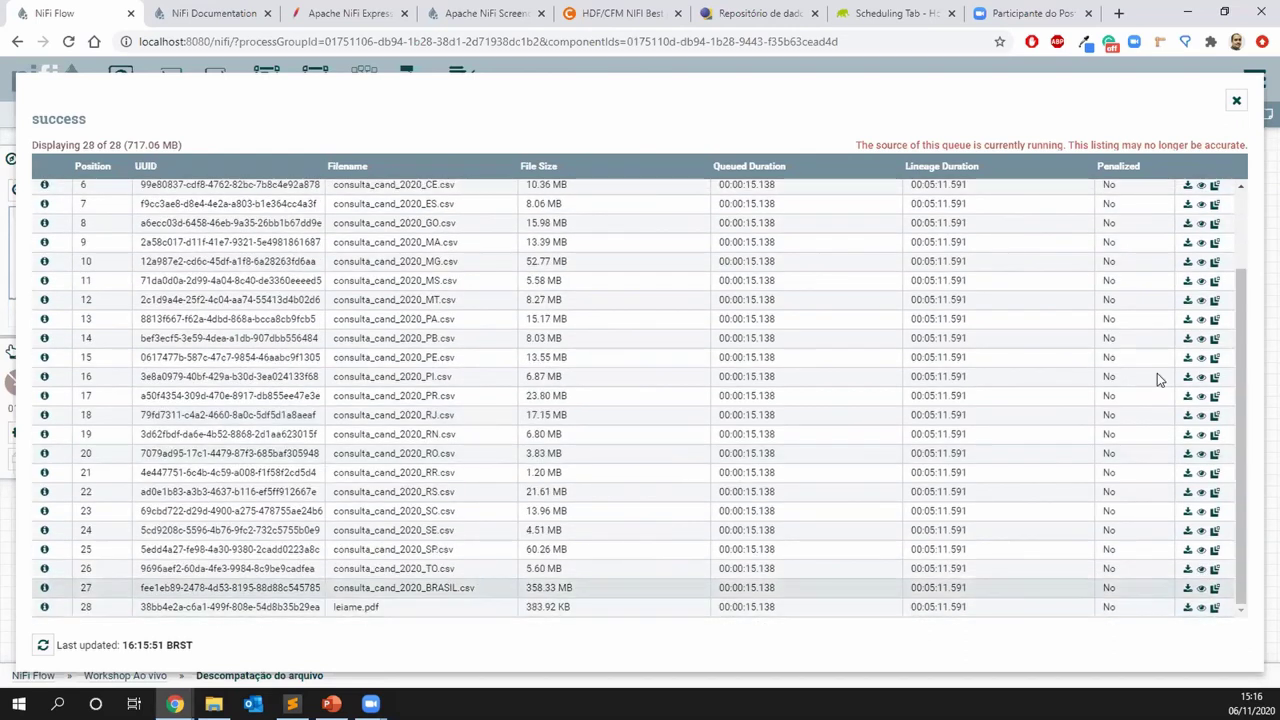
left_click_drag(1246, 334, 1252, 240)
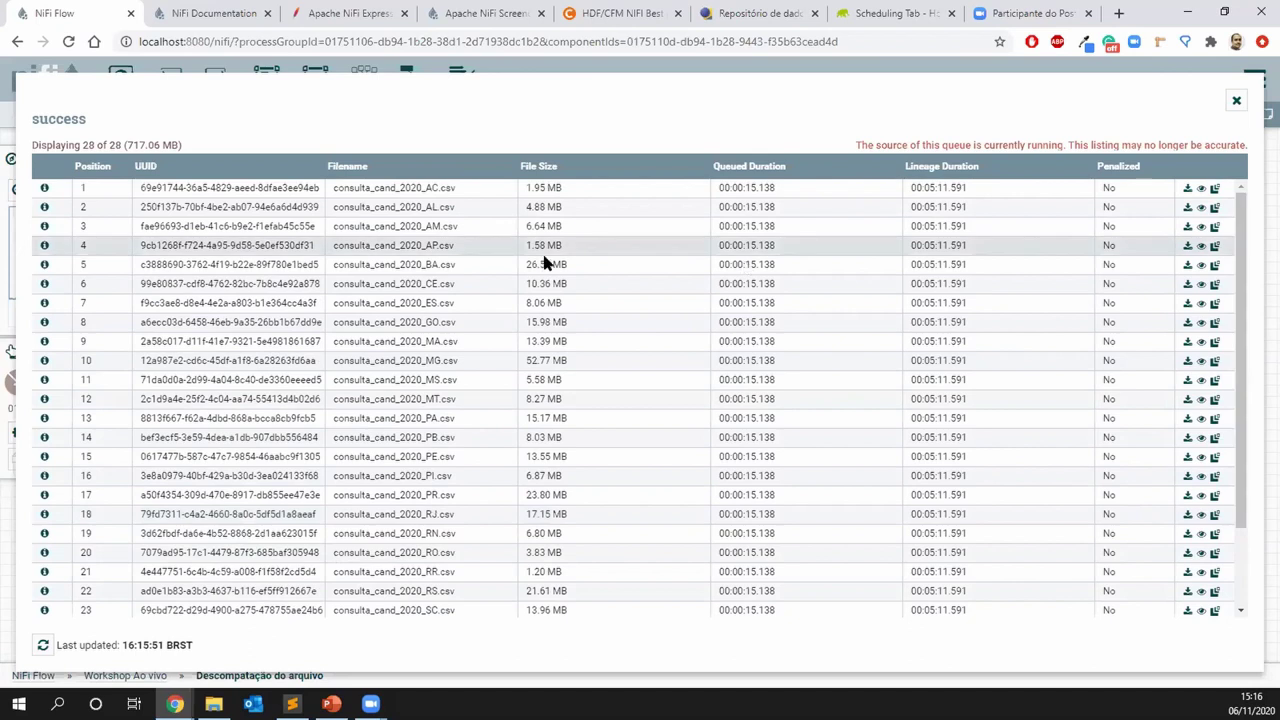
Inspect the attributes, details and content of the queued file consulta_cand_2020_AL.csv, and close its views
left_click(44, 208)
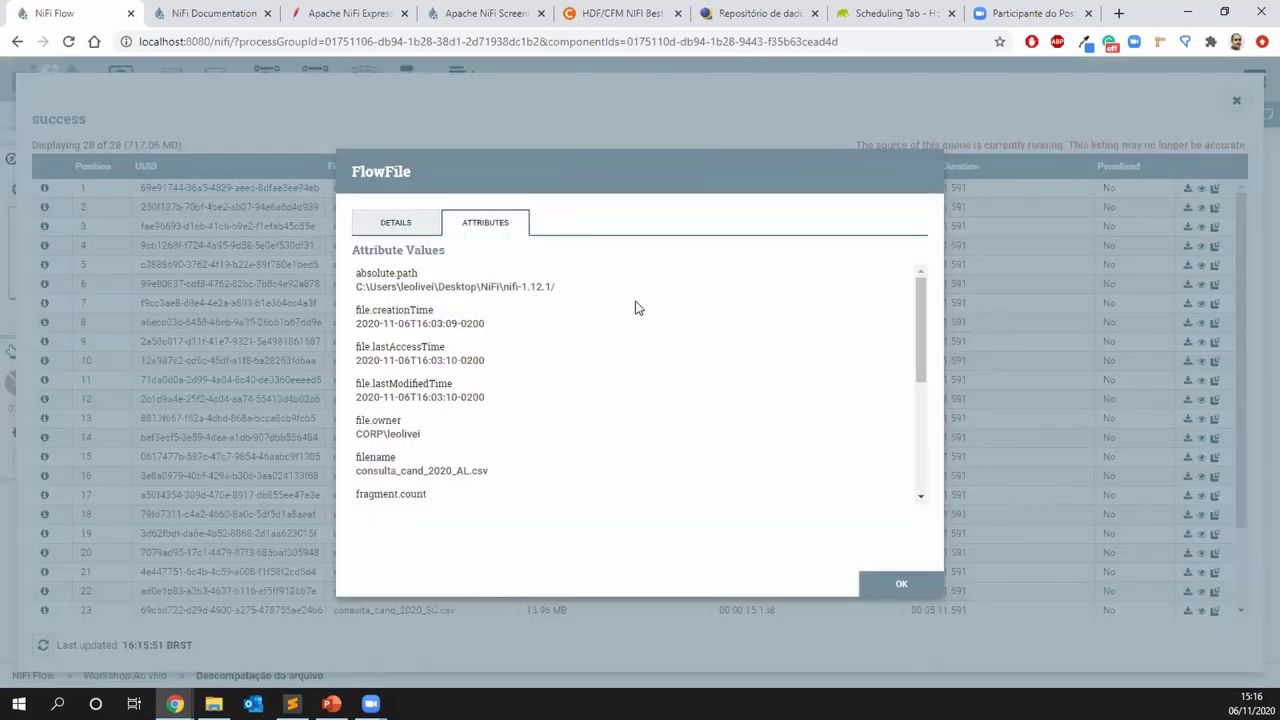
mouse_move(920, 309)
left_mouse_down()
mouse_move(920, 426)
mouse_move(920, 299)
left_mouse_up()
left_click(398, 229)
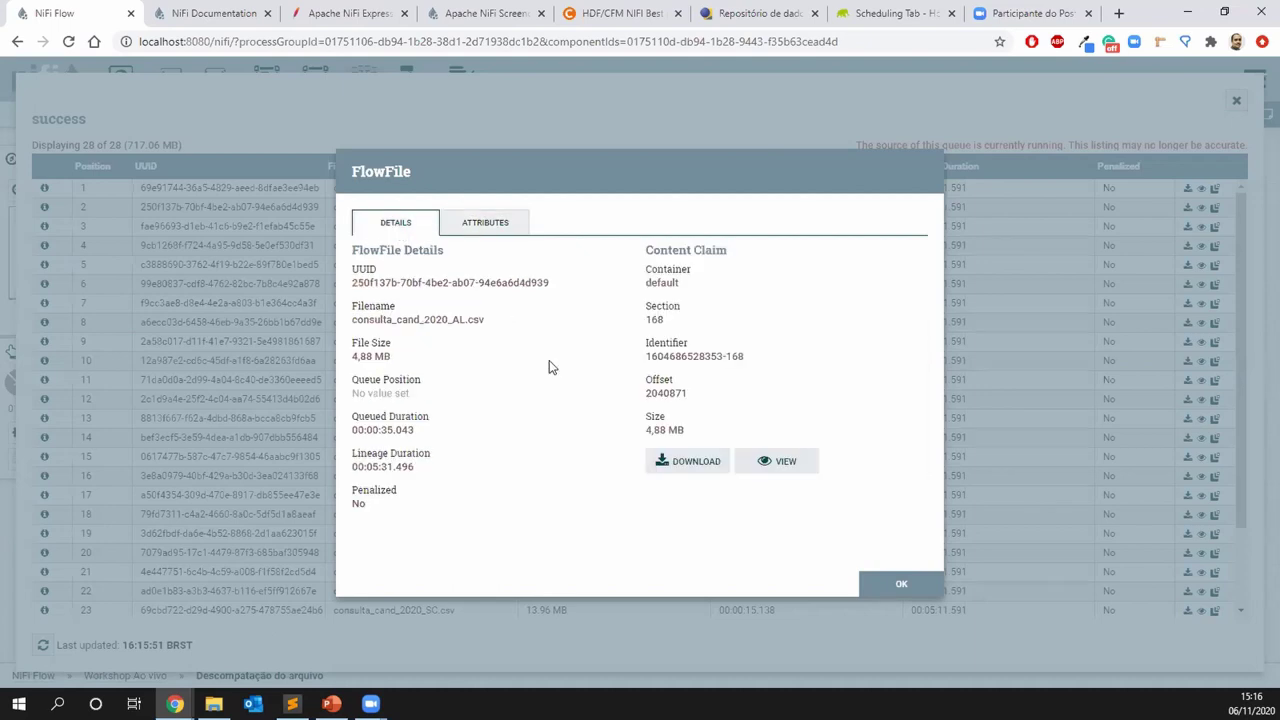
left_click(787, 463)
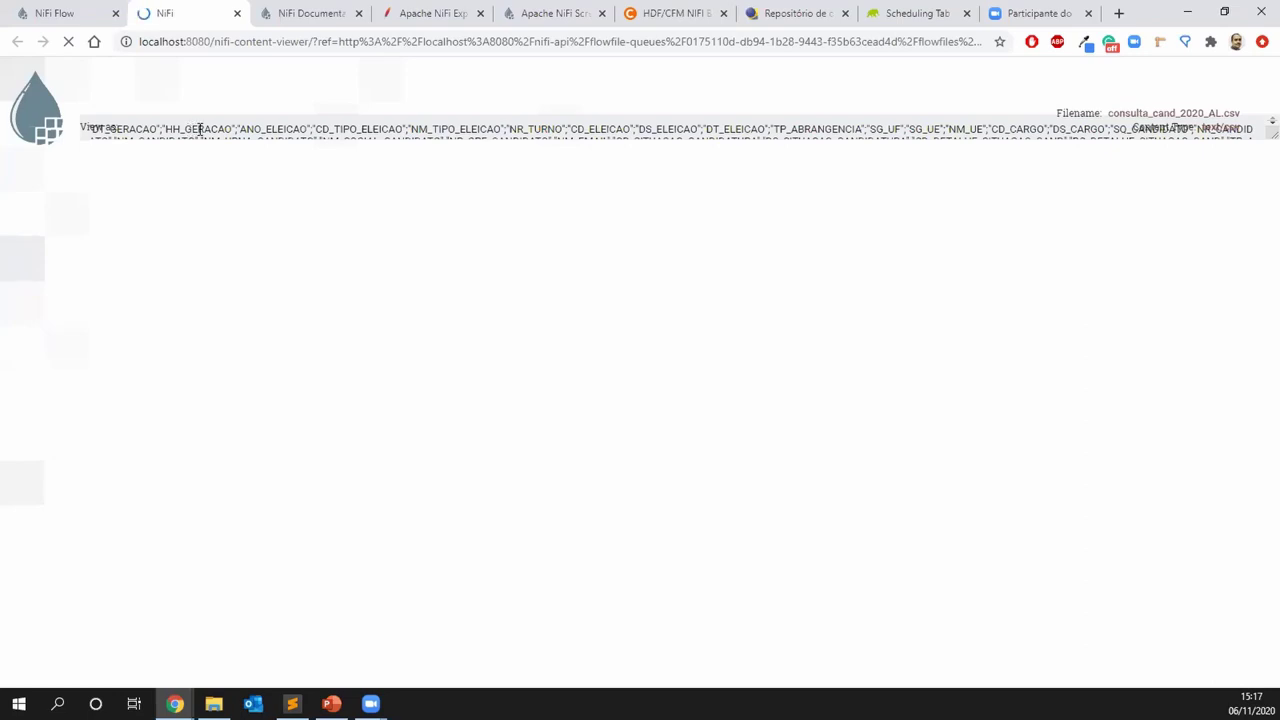
left_click(237, 13)
left_click(901, 584)
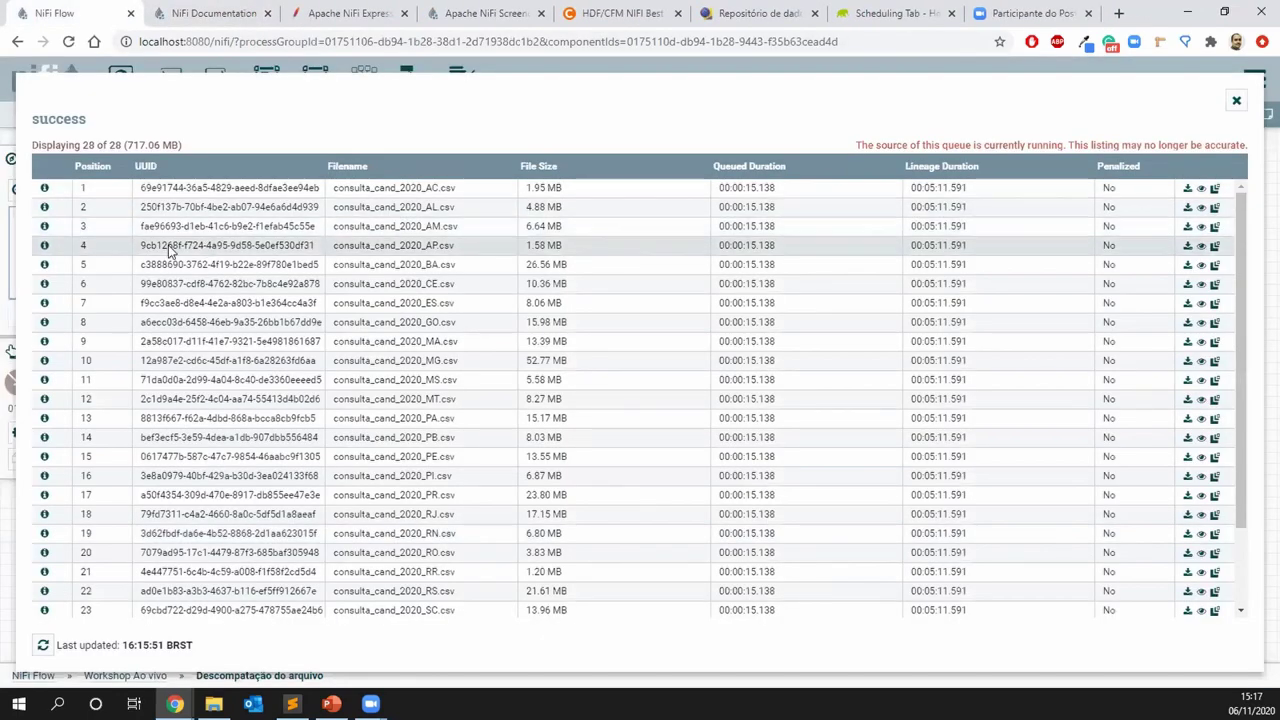
View the content of consulta_cand_2020_AP.csv across its columns, and close the viewer and the queue listing
left_click(44, 245)
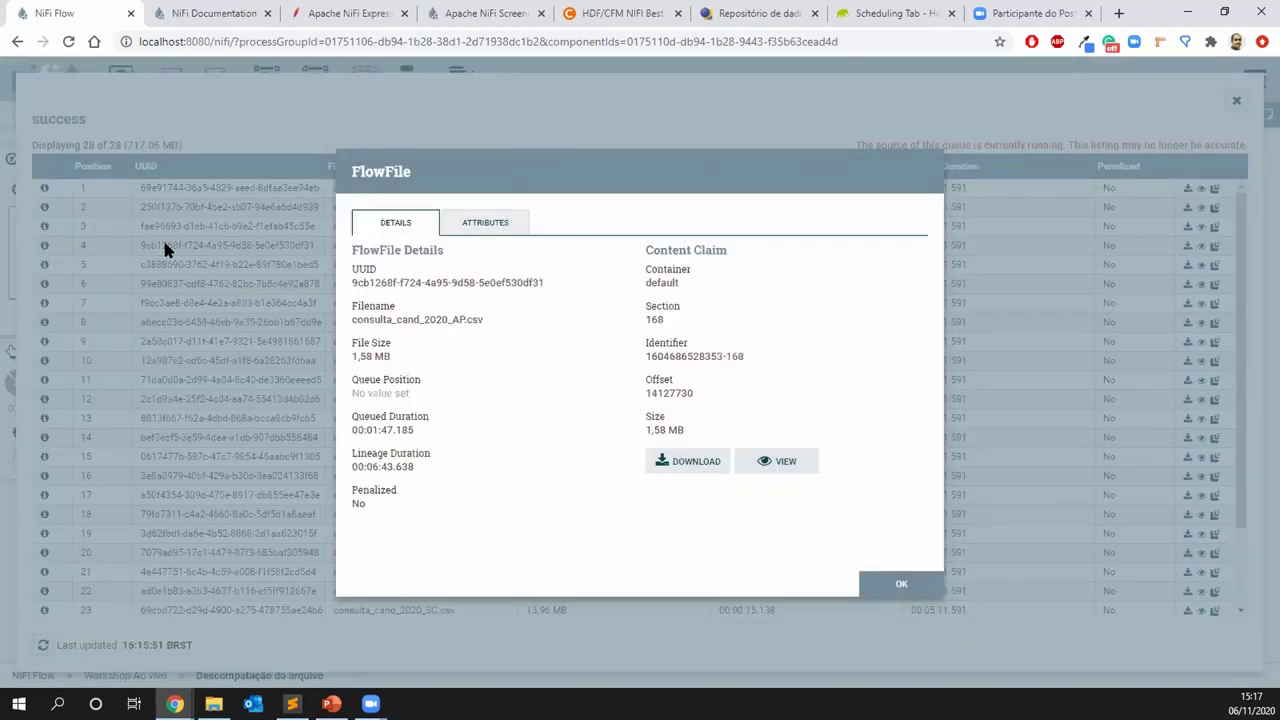
left_click(771, 466)
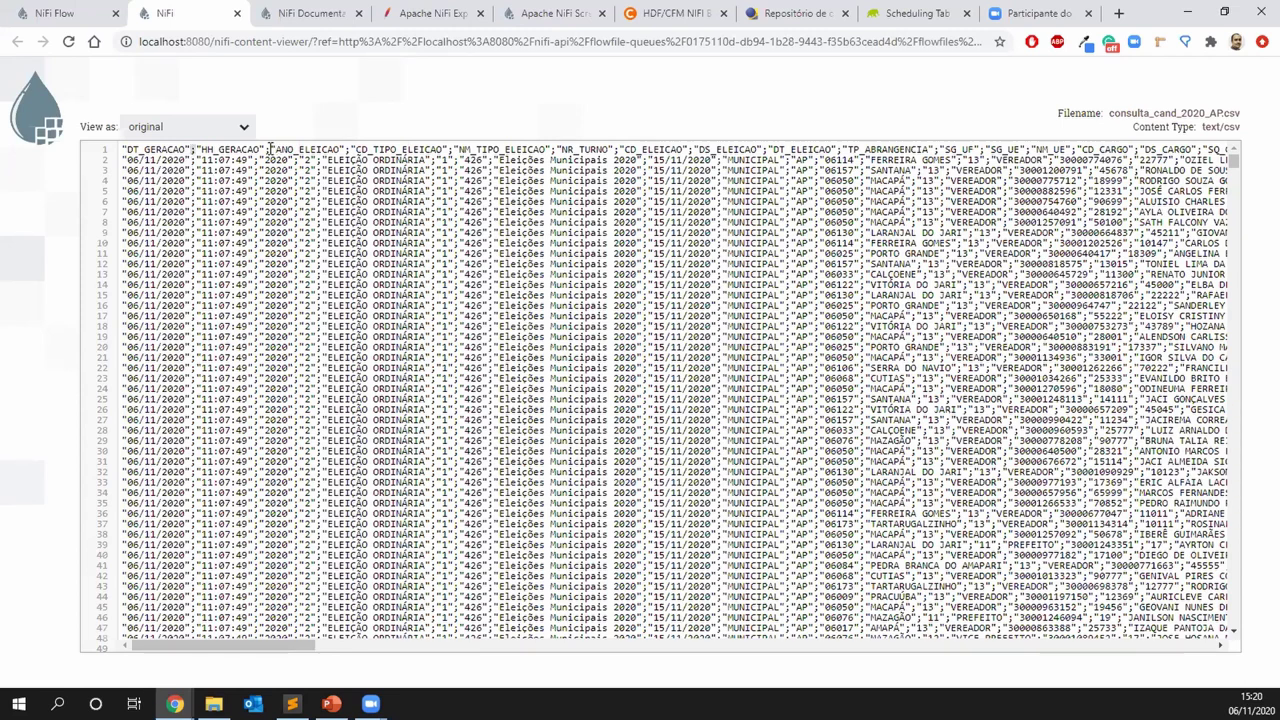
left_click_drag(271, 148, 427, 160)
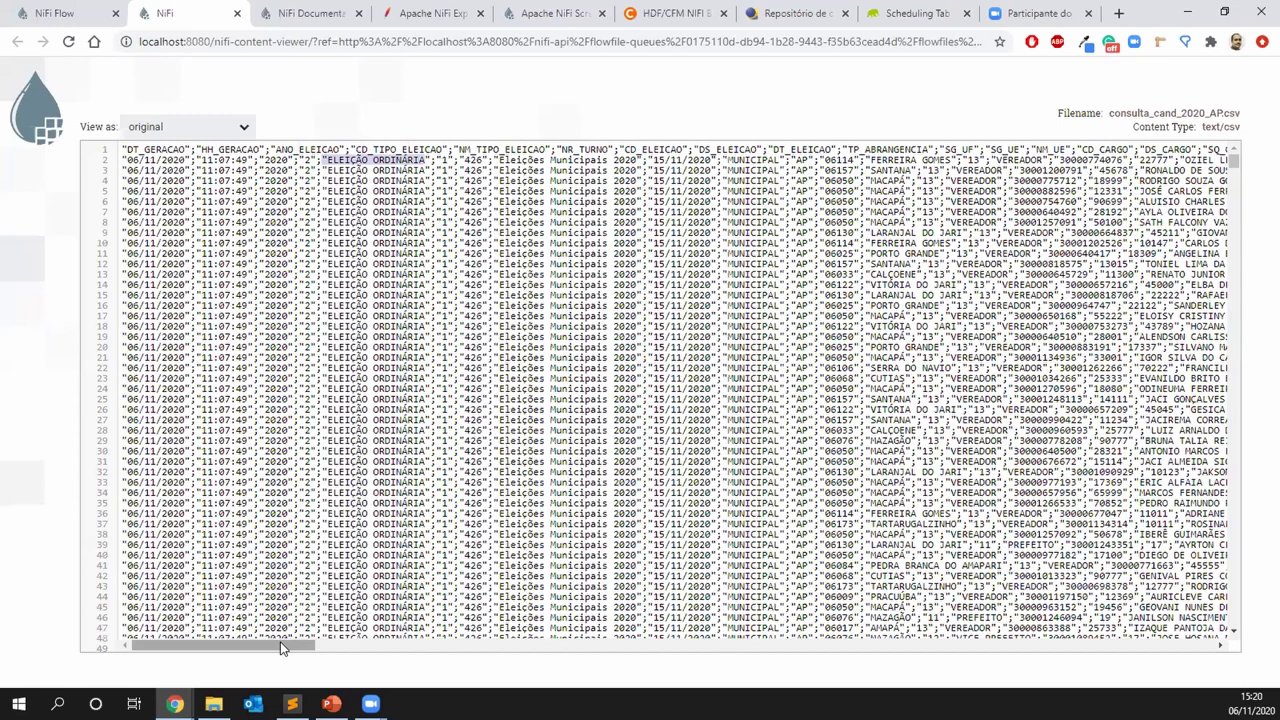
left_click_drag(281, 648, 332, 640)
scroll(550, 630, "right", 3)
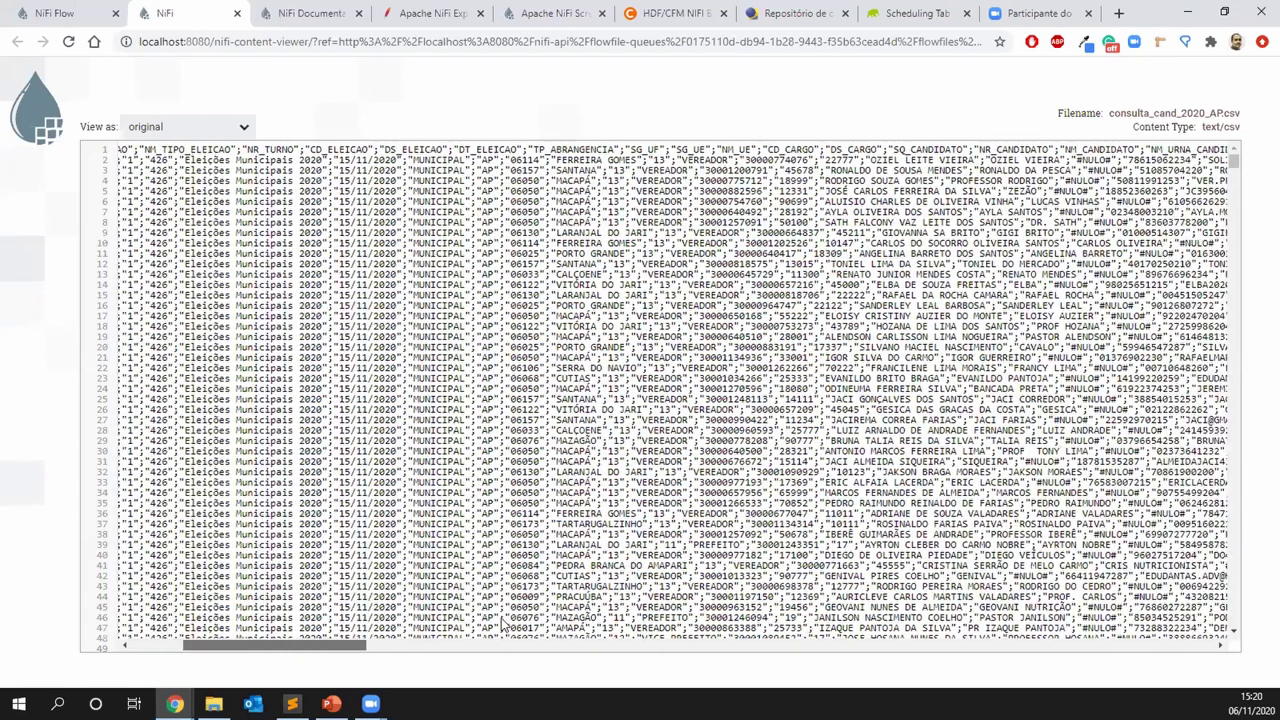
left_click(932, 645)
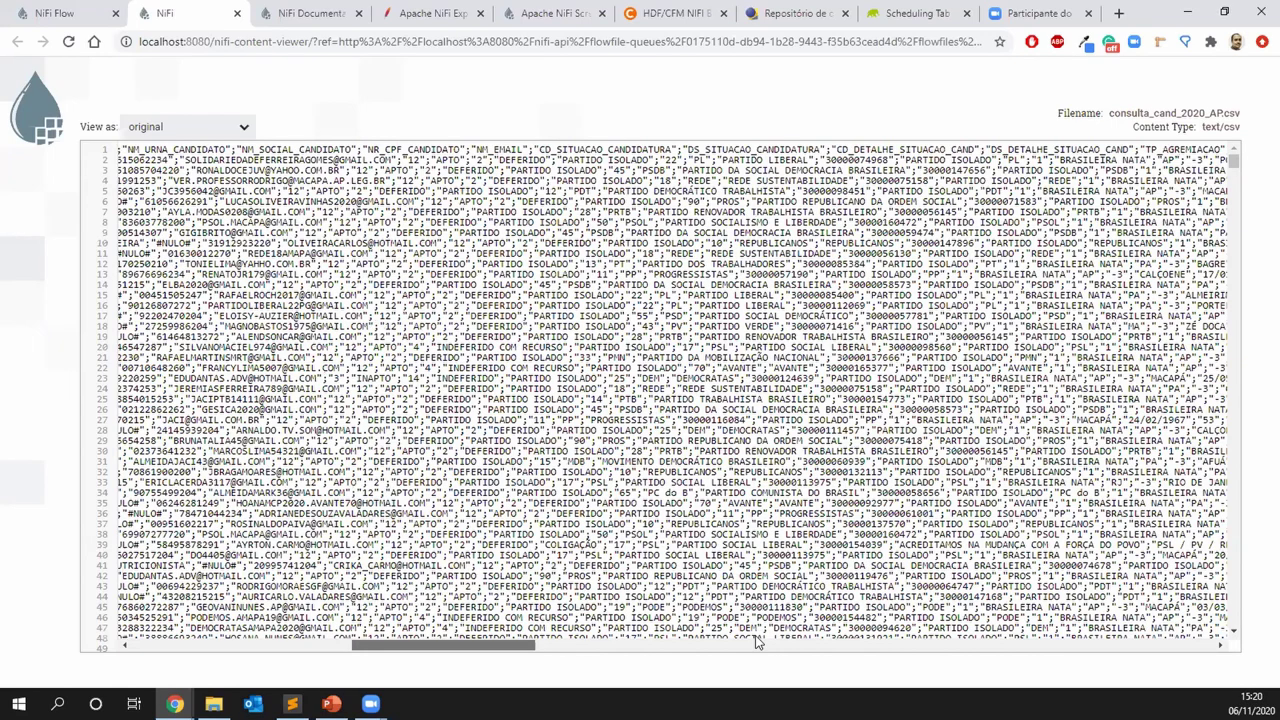
left_click(757, 645)
left_click(757, 645)
left_click(651, 642)
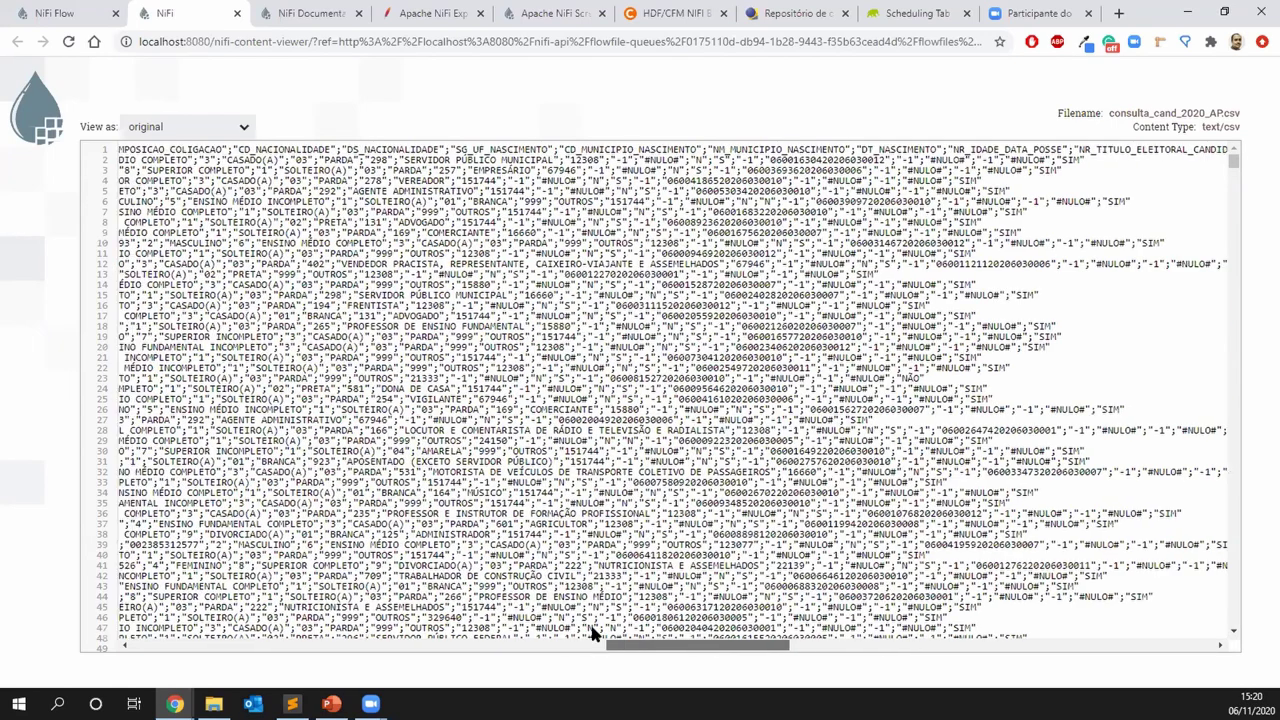
scroll(463, 625, "left", 10)
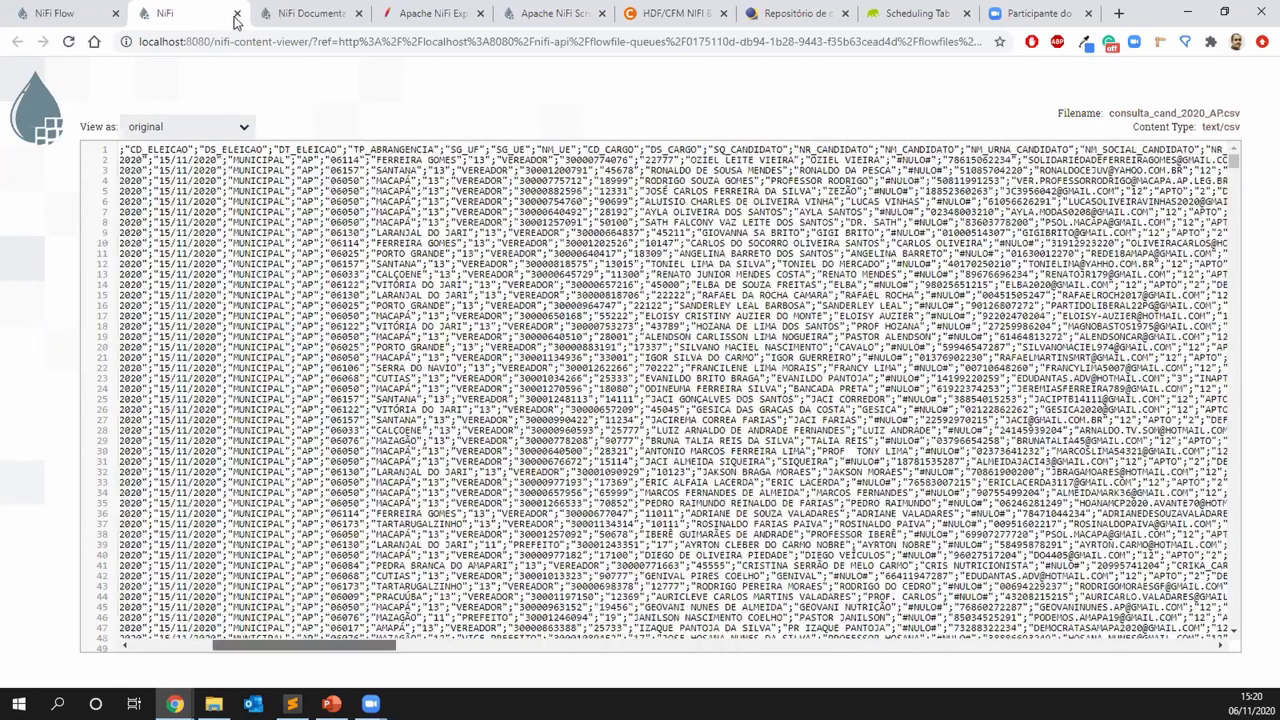
key("ctrl+w")
left_click(887, 585)
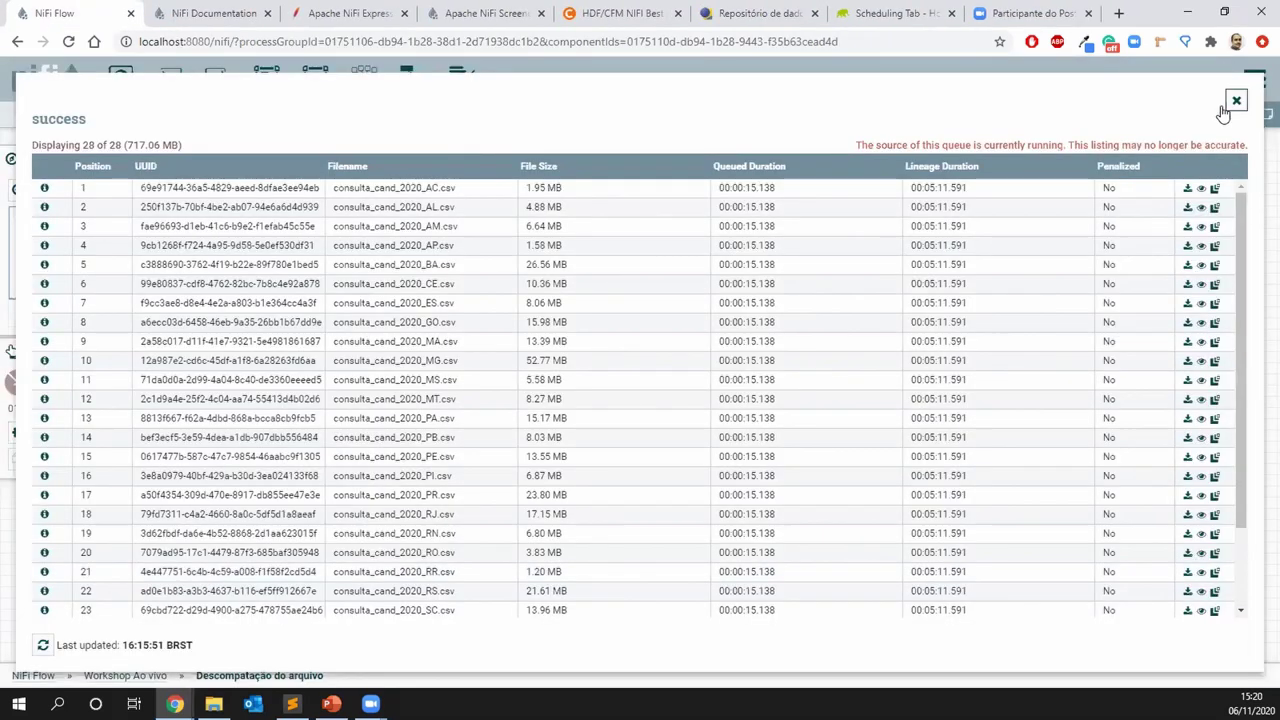
left_click(1236, 101)
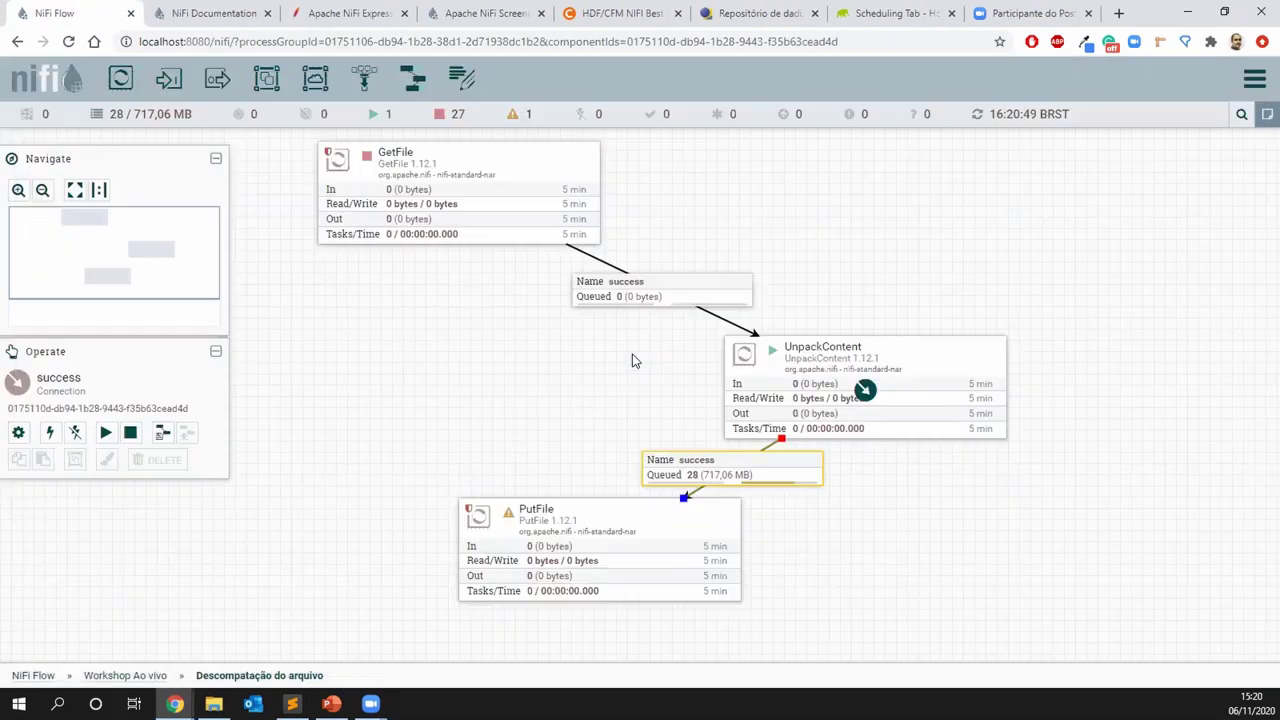
Stop the UnpackContent processor and deselect it
left_click(790, 364)
right_click(788, 362)
left_click(822, 396)
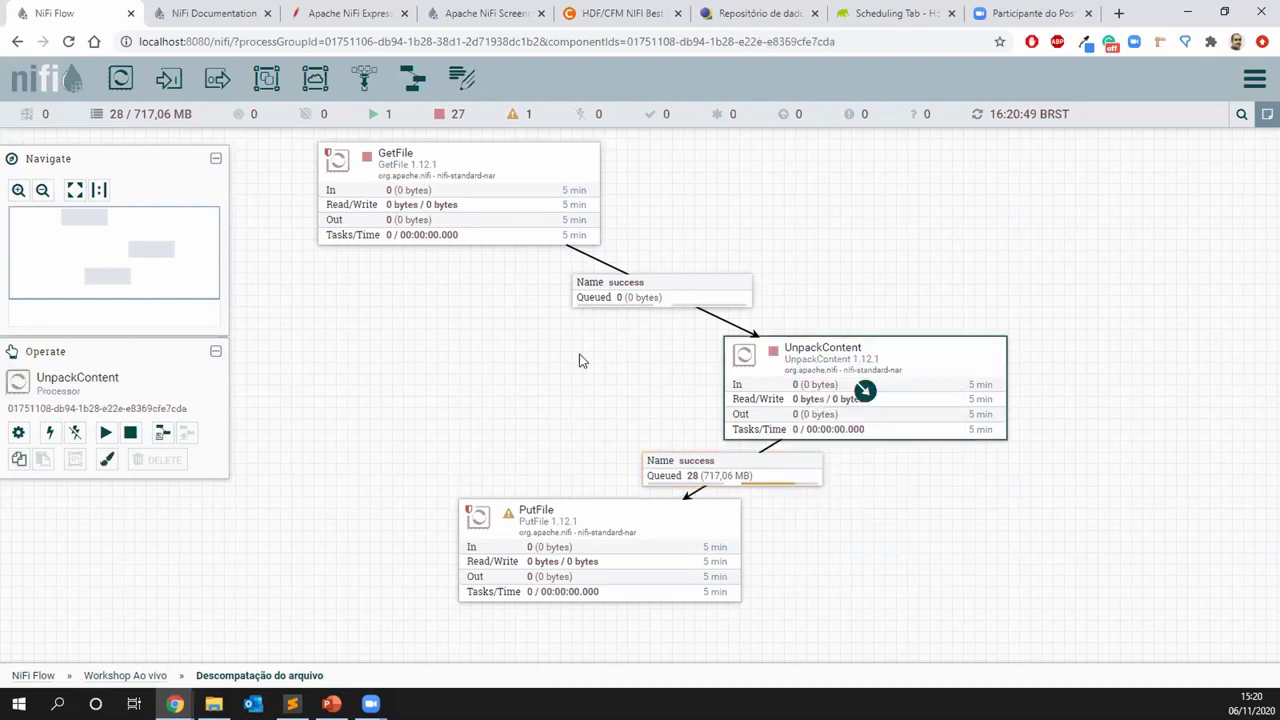
left_click(580, 360)
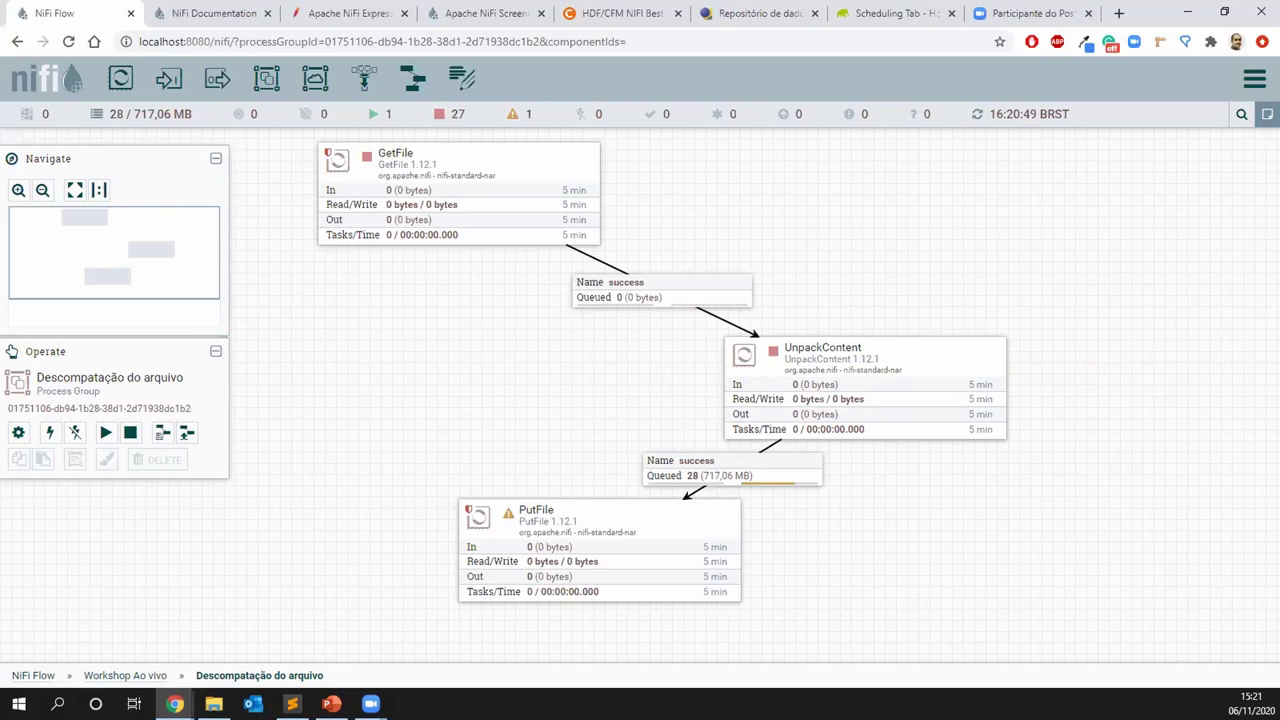
Switch to File Explorer to check the contents of the "descompactado geral" folder, and minimize its window
key("alt+Tab")
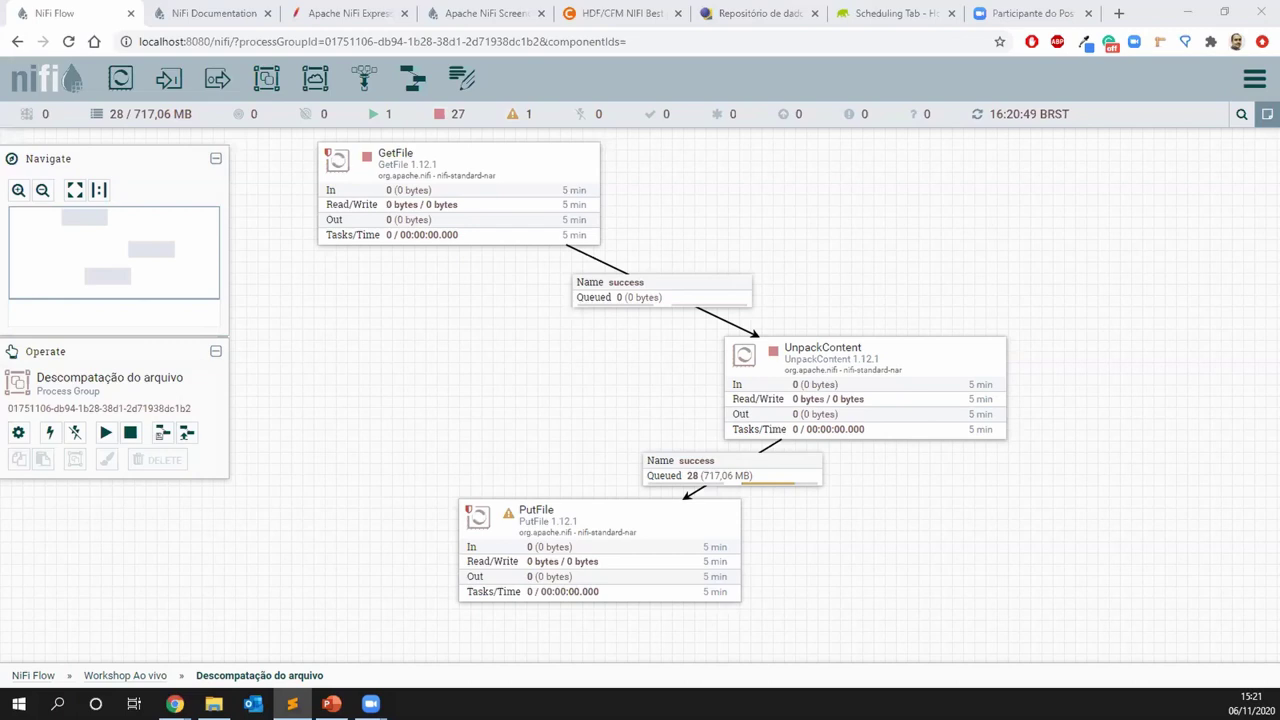
key("alt+Tab")
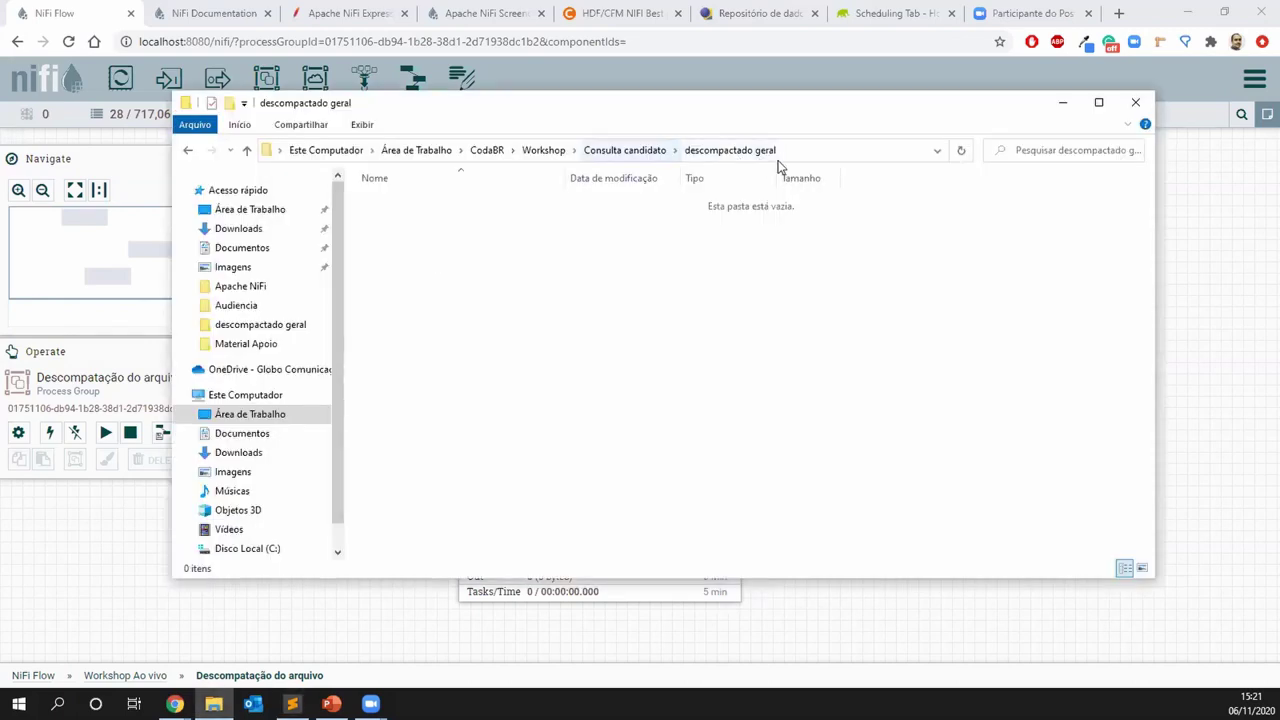
left_click(1062, 103)
Set PutFile to automatically terminate failure and success, check its Directory path to "descompactado geral", and apply the configuration
double_click(592, 513)
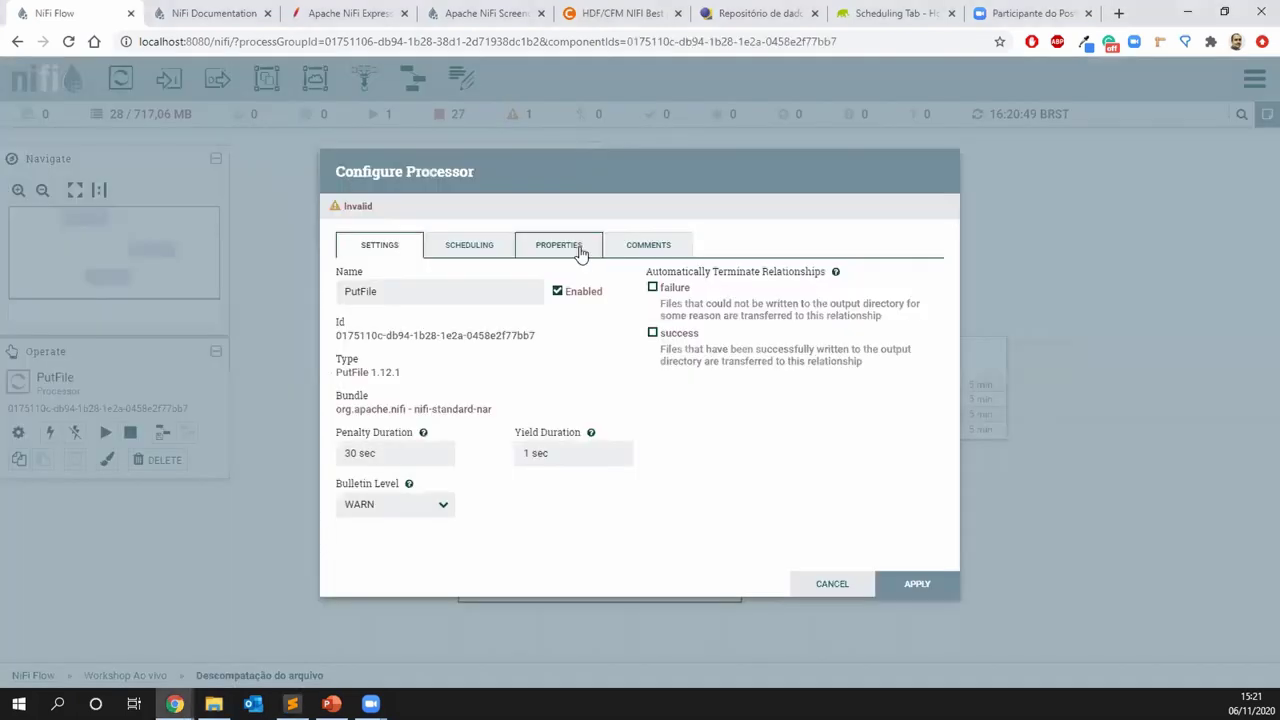
left_click(652, 287)
left_click(652, 333)
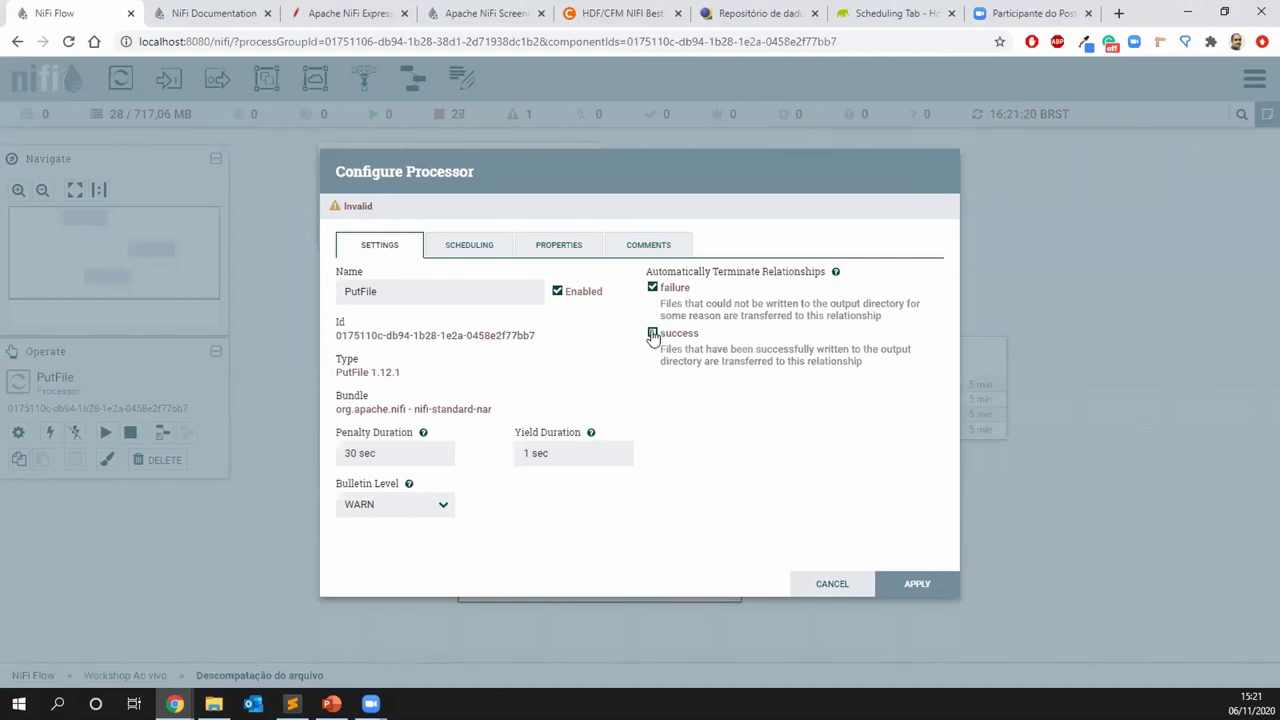
left_click(576, 248)
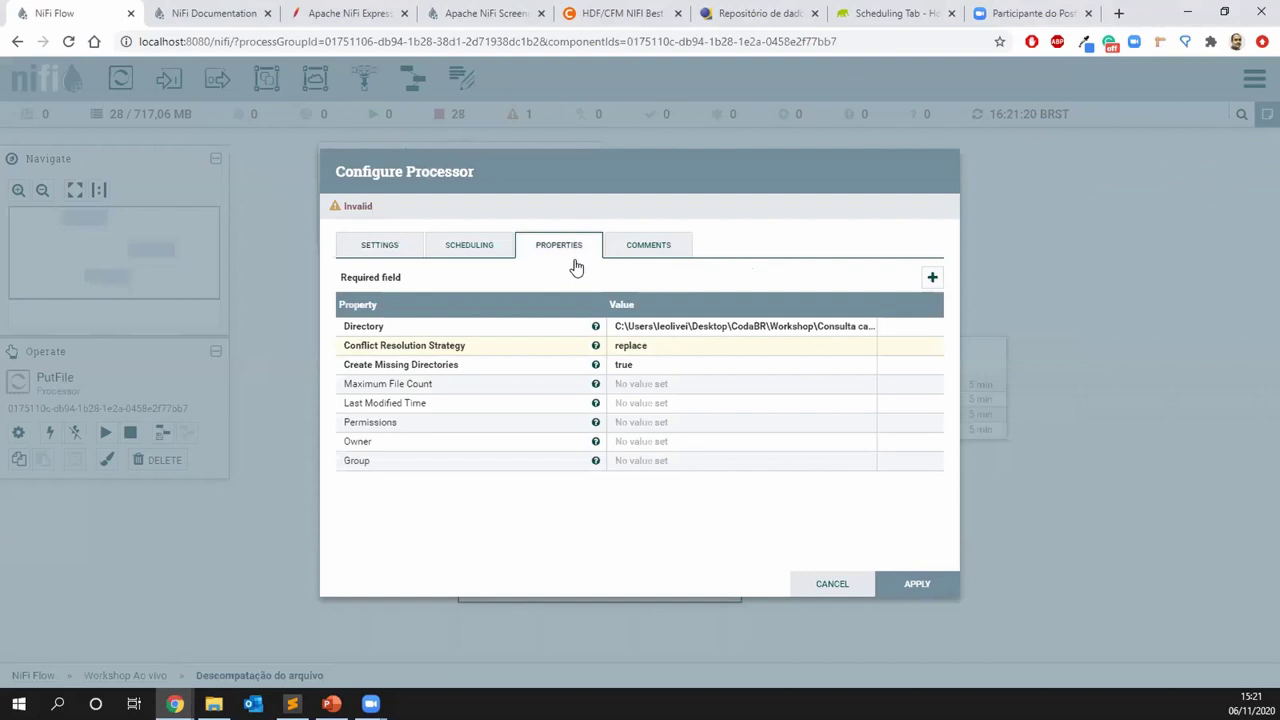
left_click(645, 330)
left_click_drag(706, 408, 828, 428)
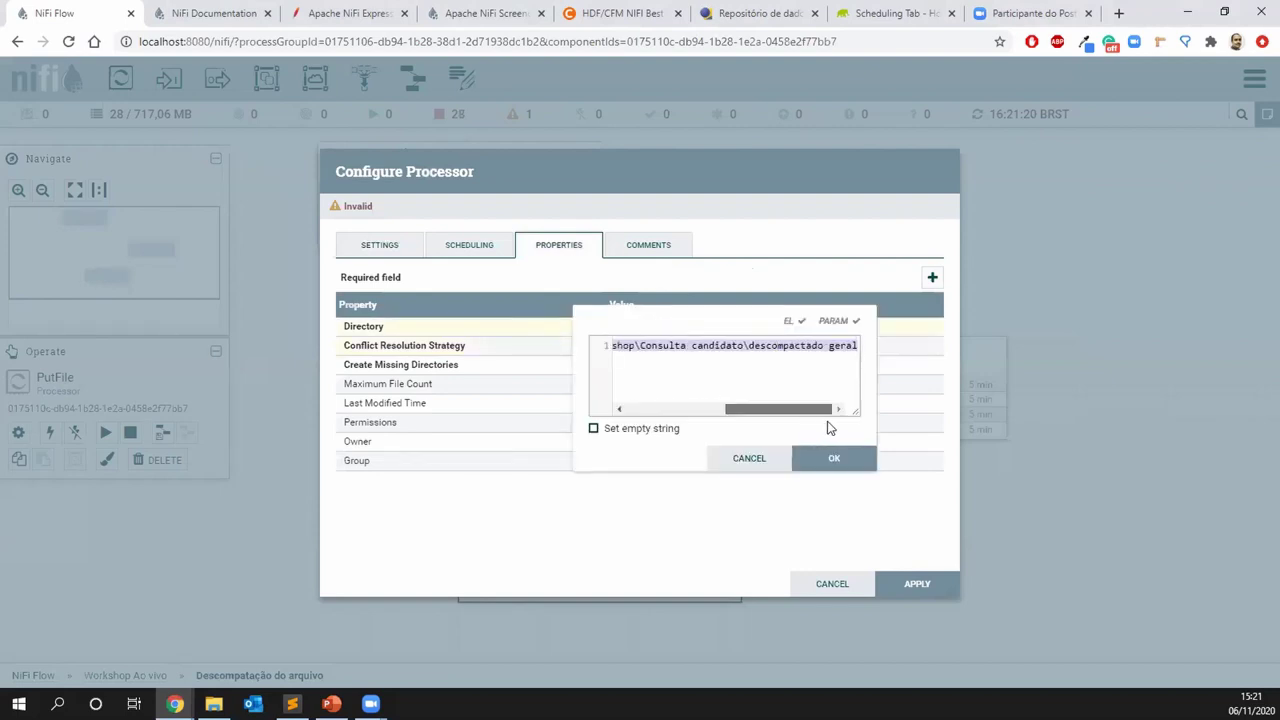
left_click(830, 458)
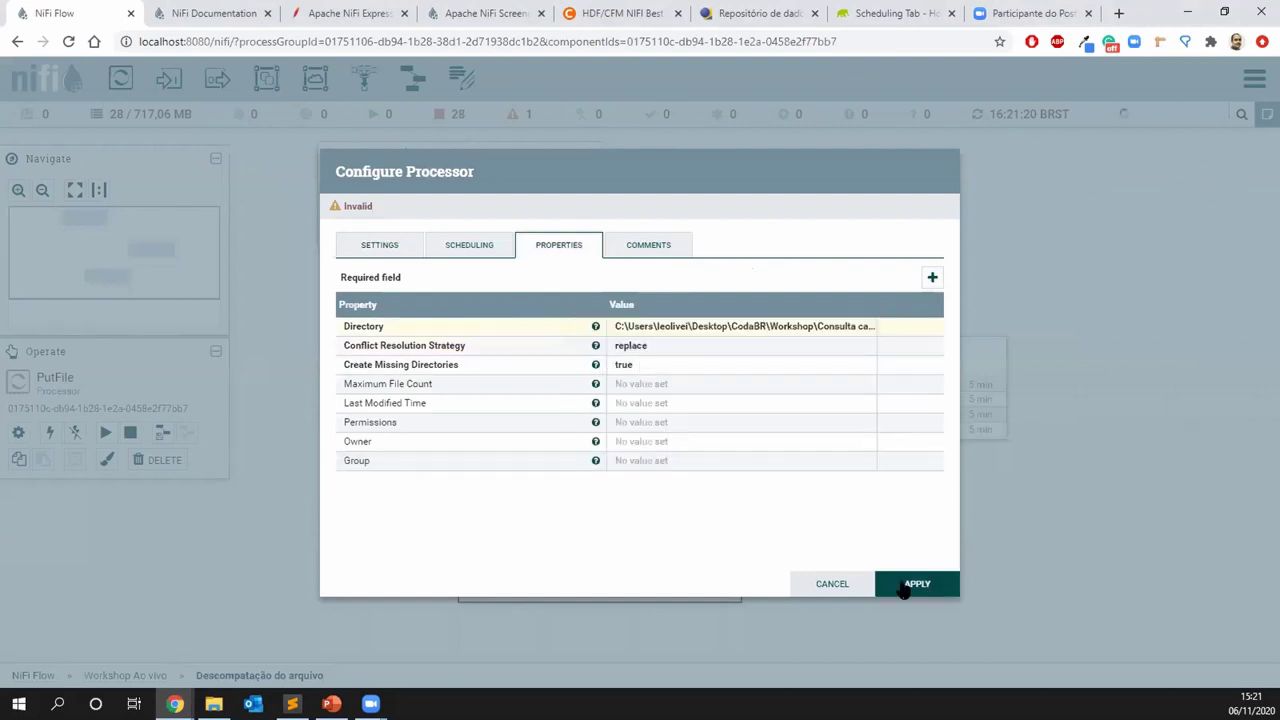
left_click(910, 585)
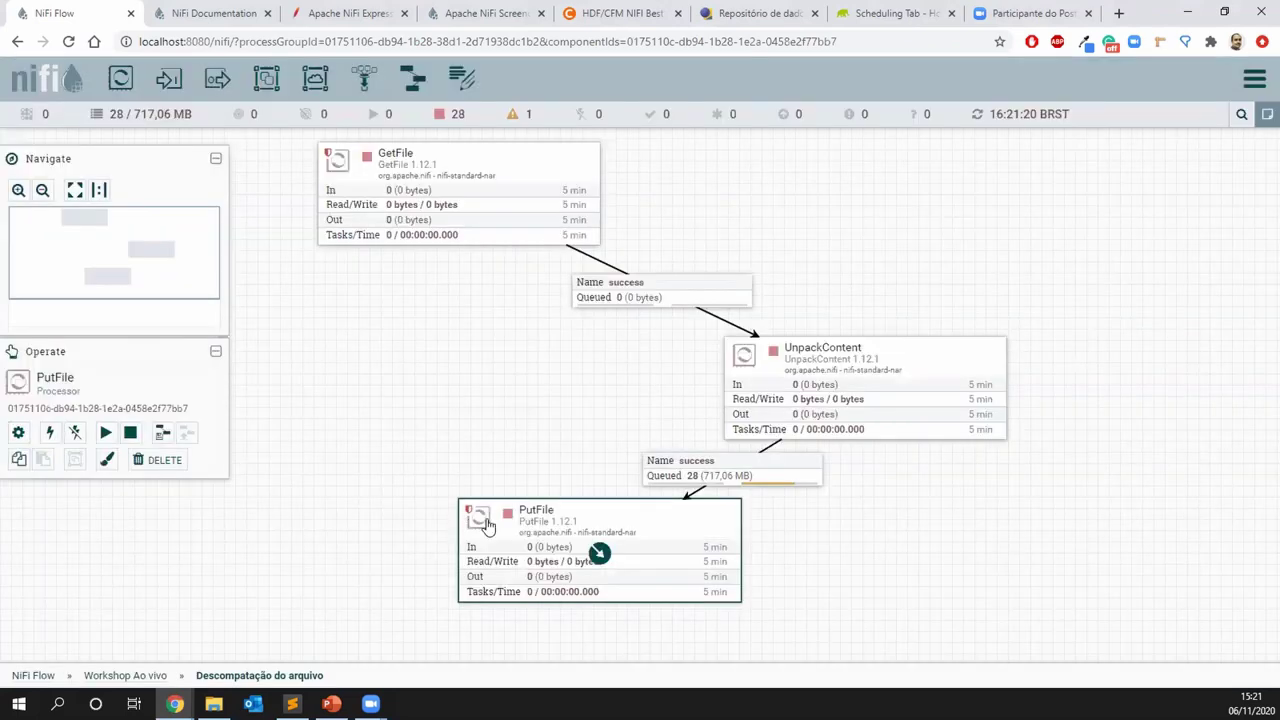
Start the PutFile processor and refresh the canvas to follow the writing of the queued files
right_click(543, 530)
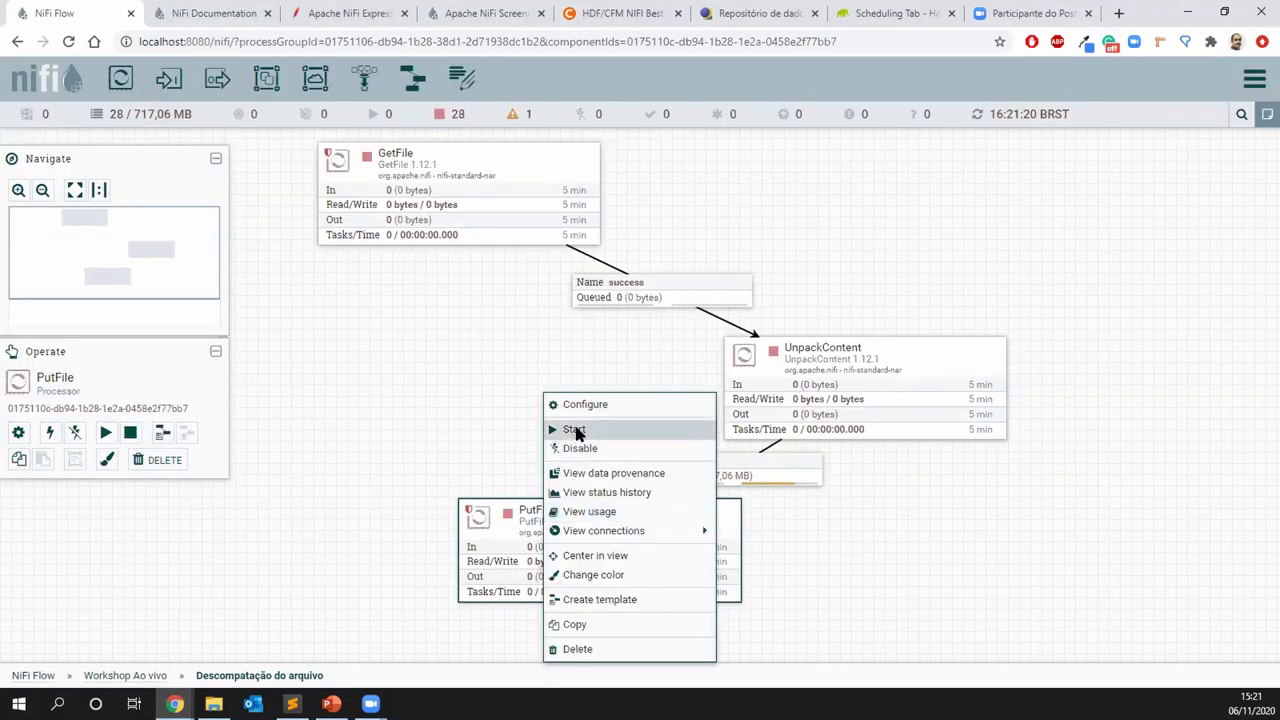
left_click(575, 430)
left_click(495, 382)
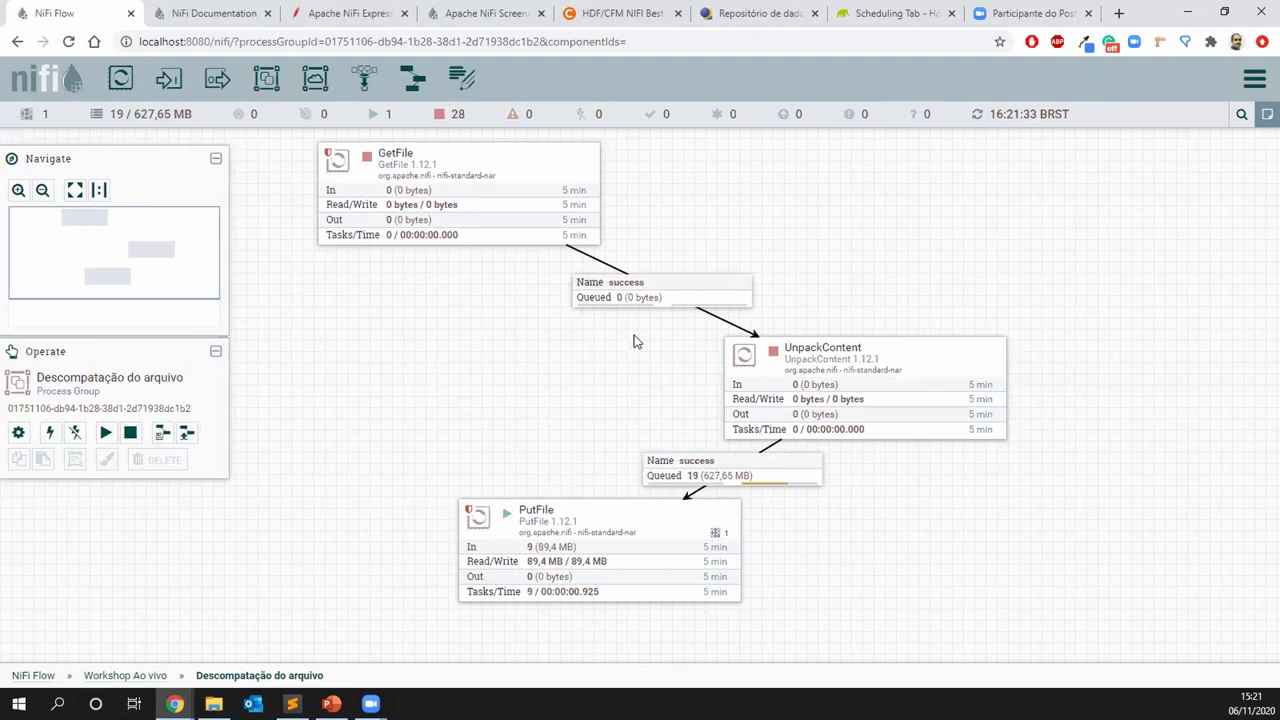
left_click_drag(633, 342, 661, 250)
right_click(418, 266)
left_click(435, 279)
right_click(458, 252)
left_click(475, 265)
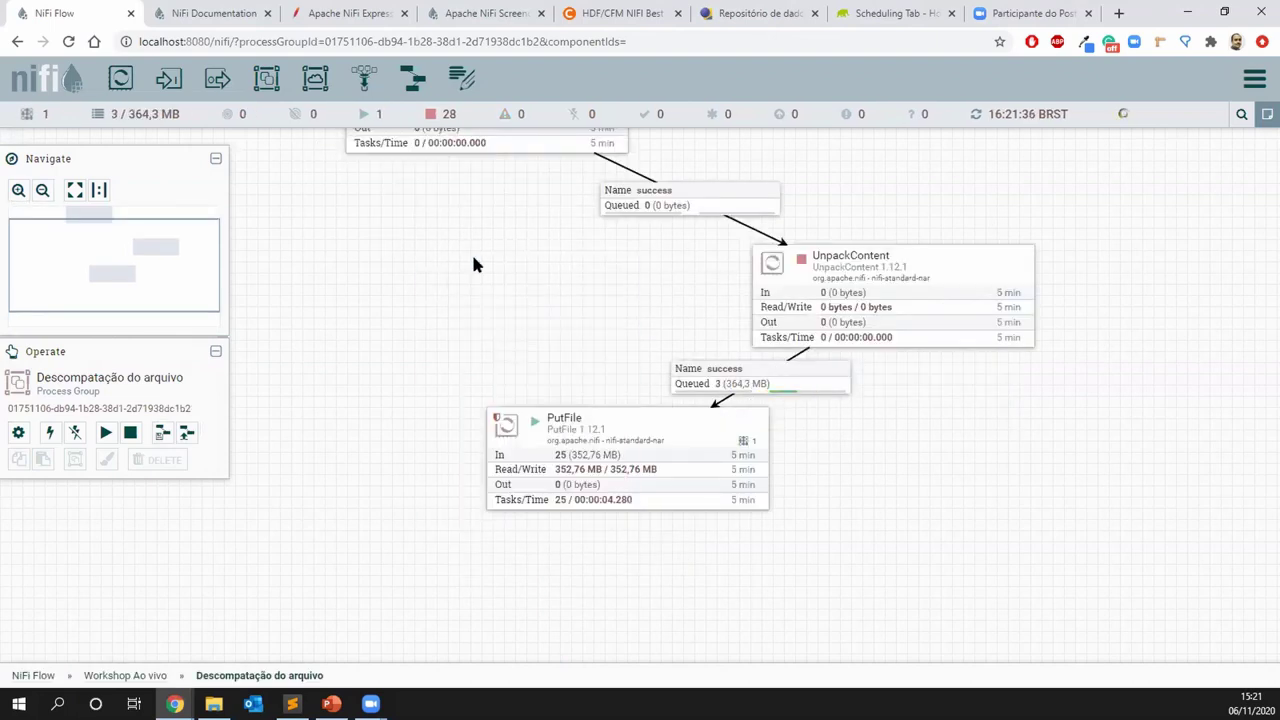
Refresh the canvas until the PutFile queue has been processed, stop the PutFile processor and deselect it
right_click(467, 245)
left_click(474, 256)
right_click(458, 240)
left_click(470, 250)
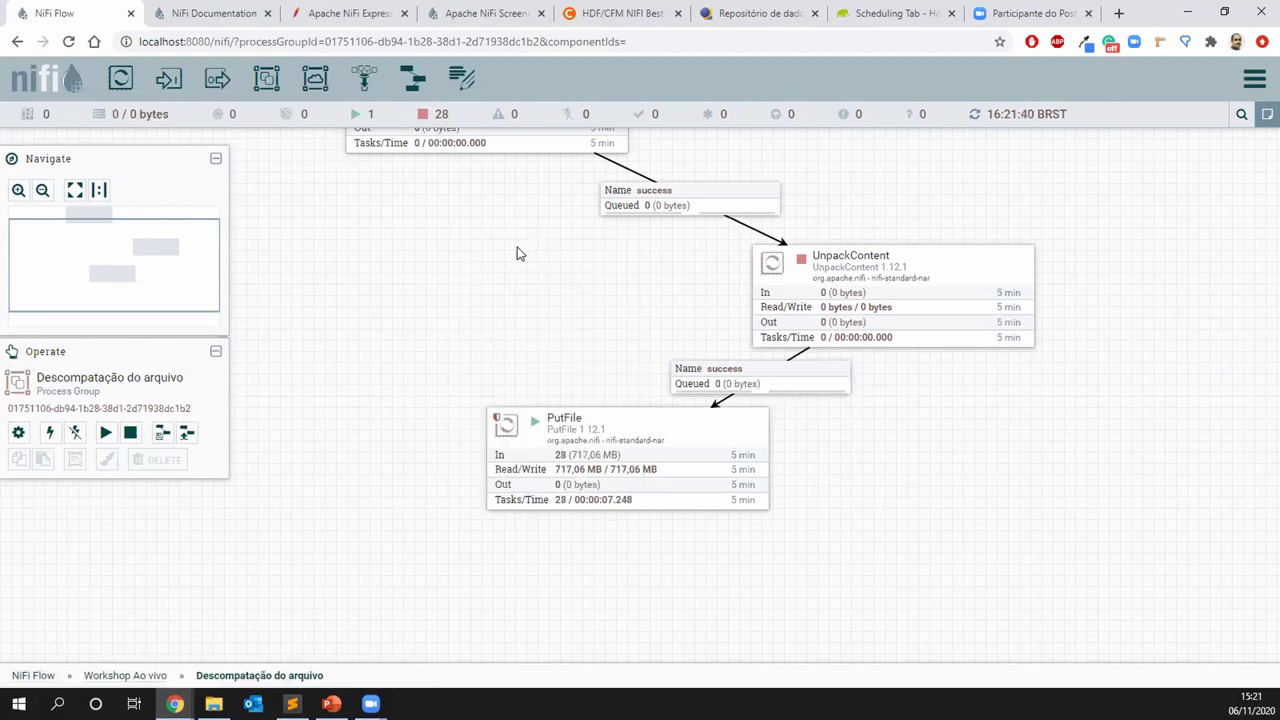
right_click(563, 422)
left_click(593, 462)
left_click(477, 251)
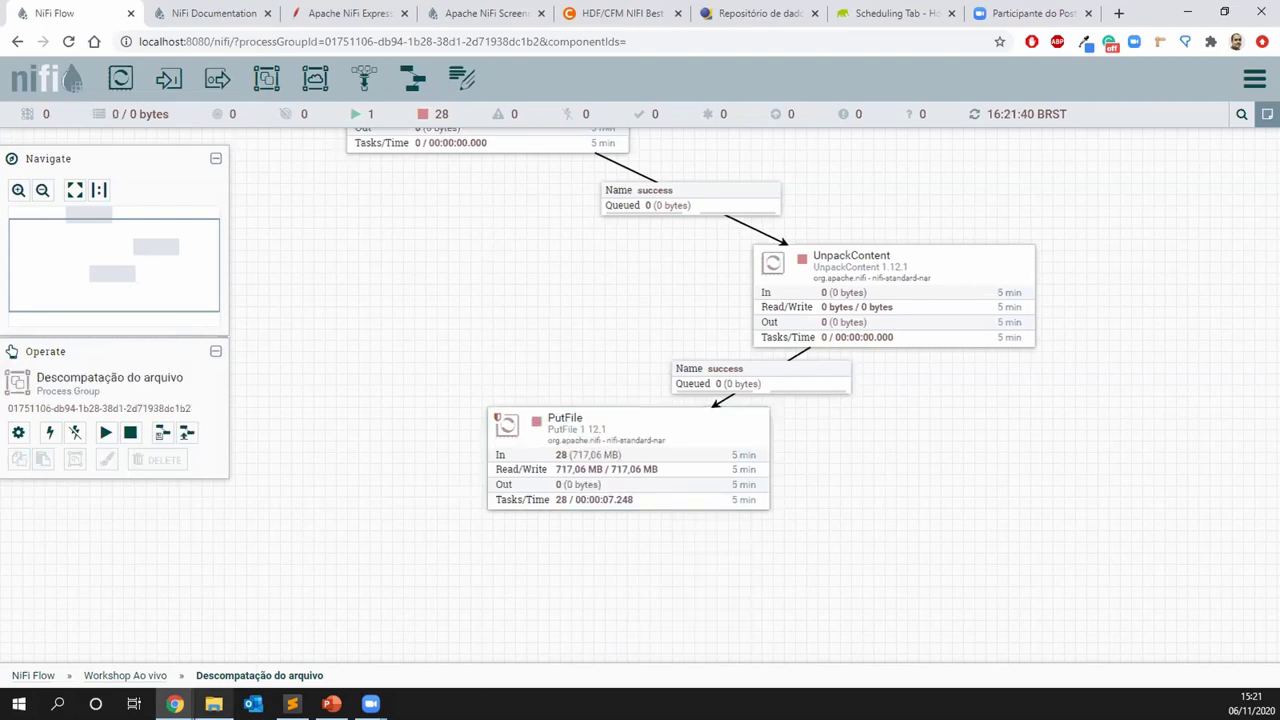
Switch to File Explorer and look through the extracted files in the "descompactado geral" folder
mouse_move(213, 704)
left_click(209, 626)
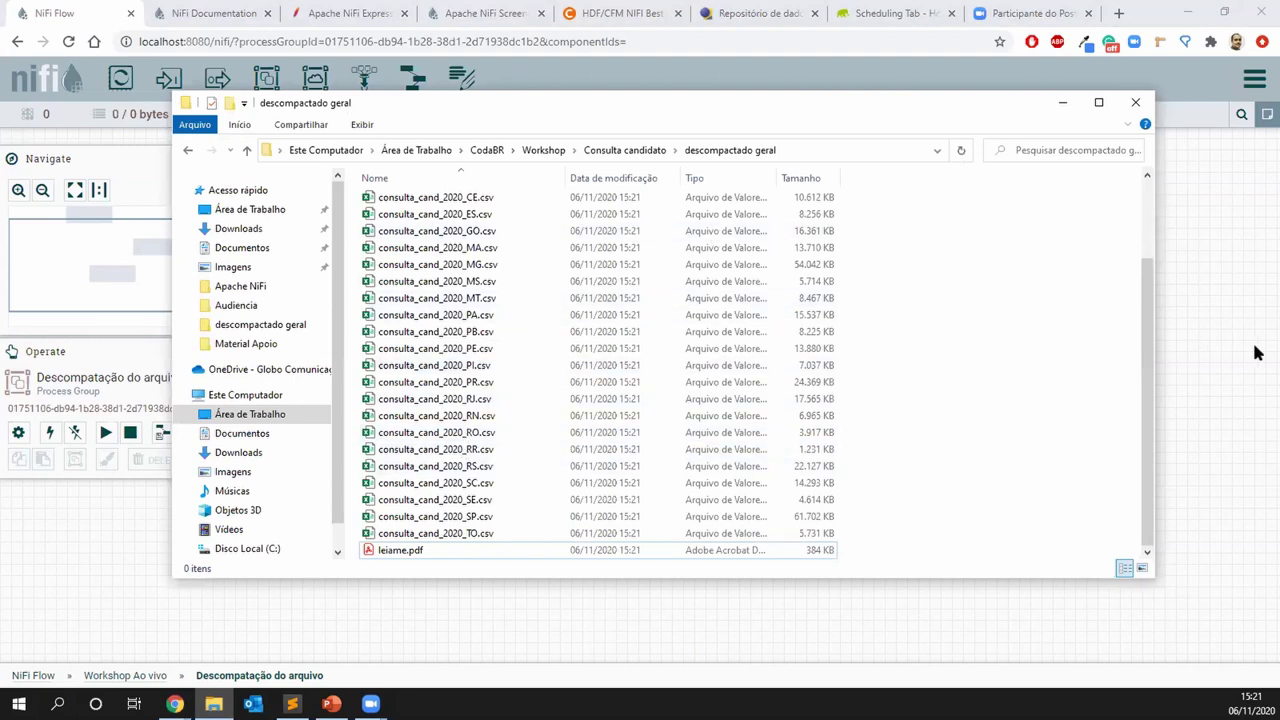
left_click_drag(1152, 352, 1150, 248)
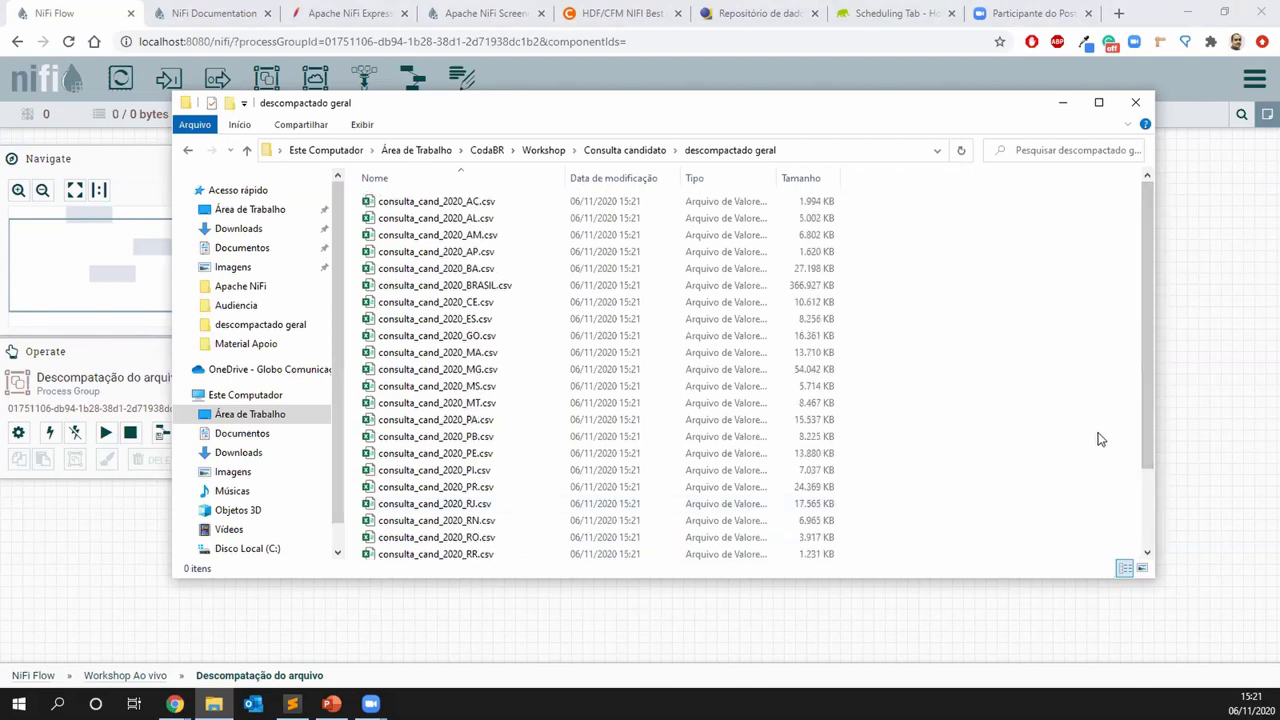
left_click_drag(1146, 438, 1148, 520)
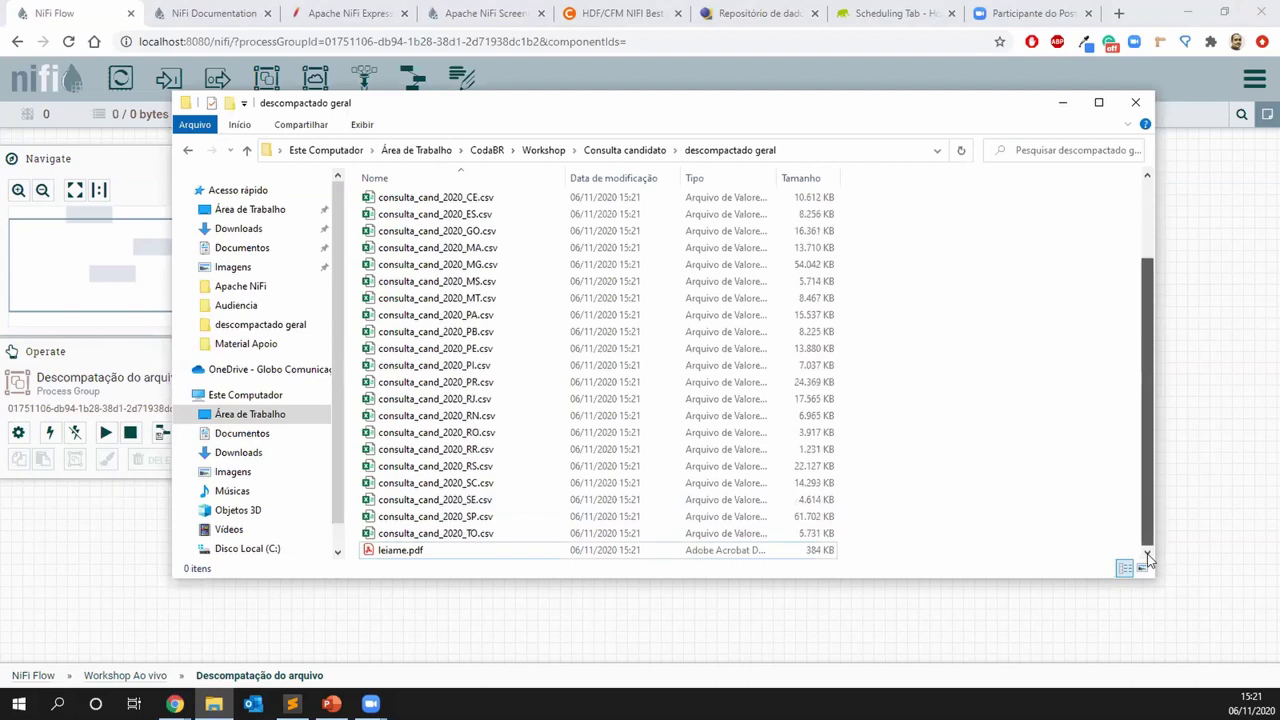
Open leiame.pdf, hide its tools pane, and examine the notes on character encoding and field separators
double_click(410, 551)
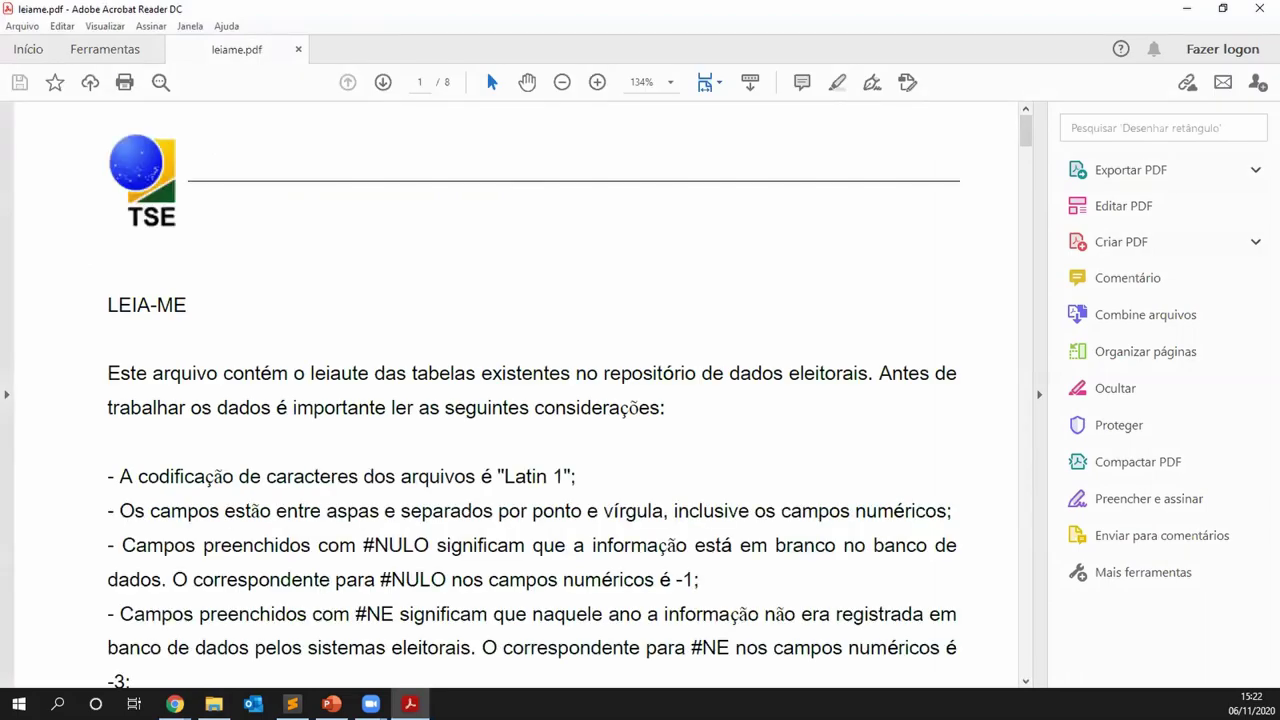
left_click(1040, 396)
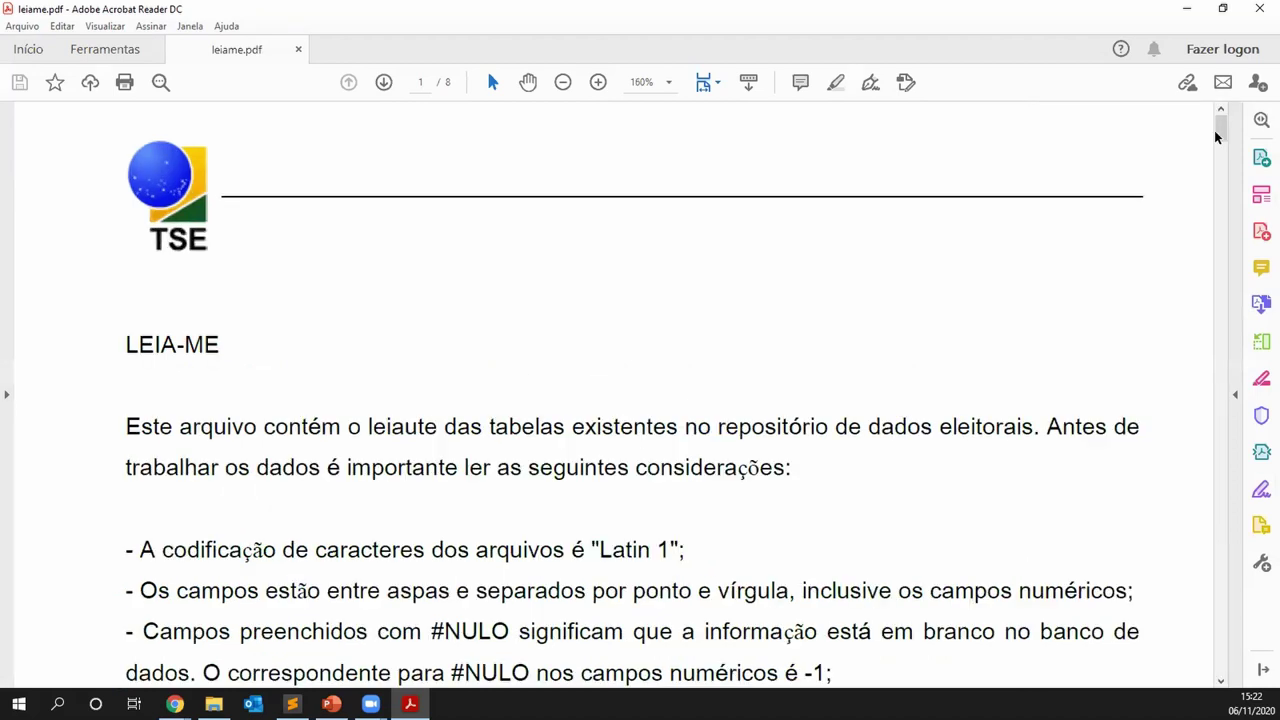
left_click_drag(1220, 133, 1222, 150)
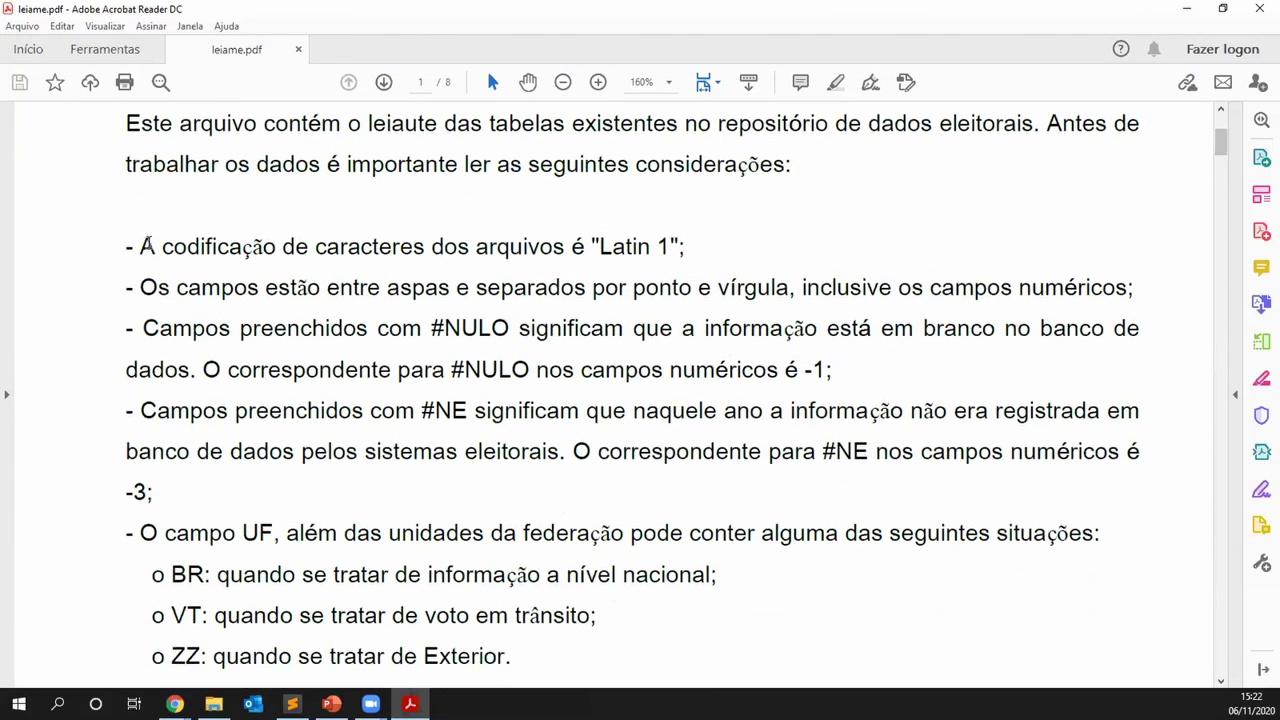
left_click_drag(236, 247, 680, 257)
left_click(667, 259)
left_click_drag(266, 288, 685, 289)
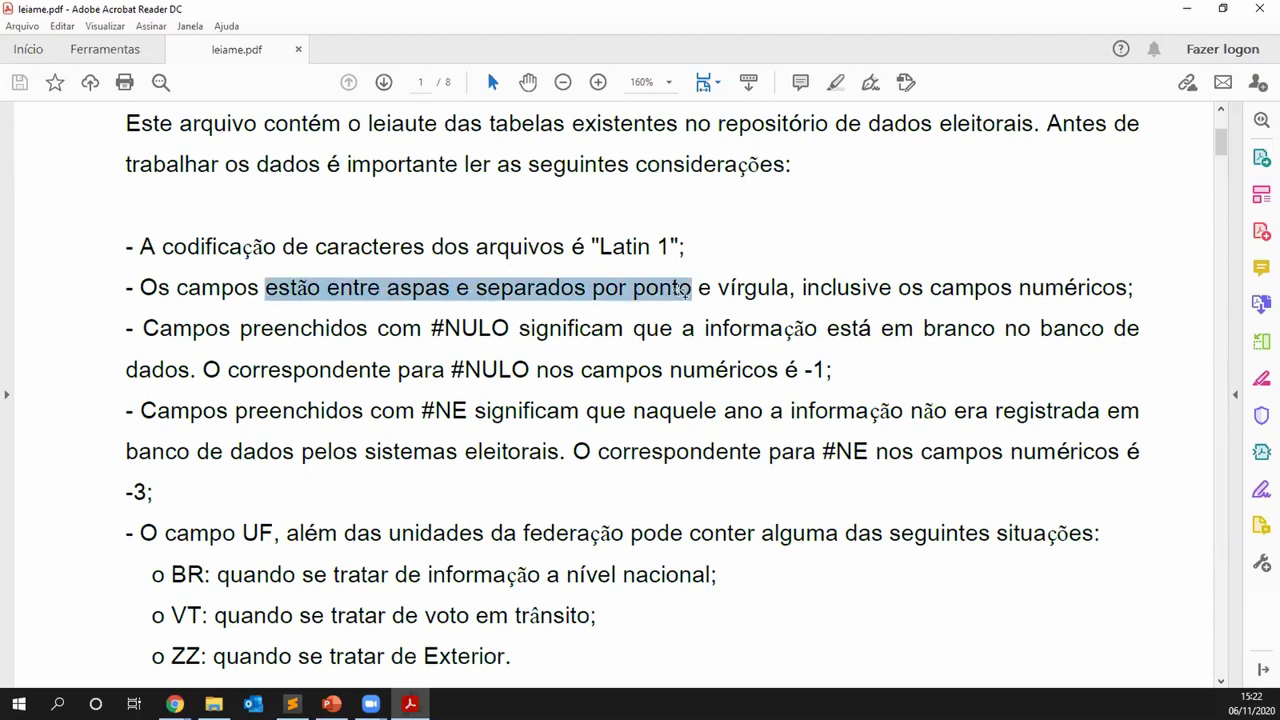
left_click(700, 289)
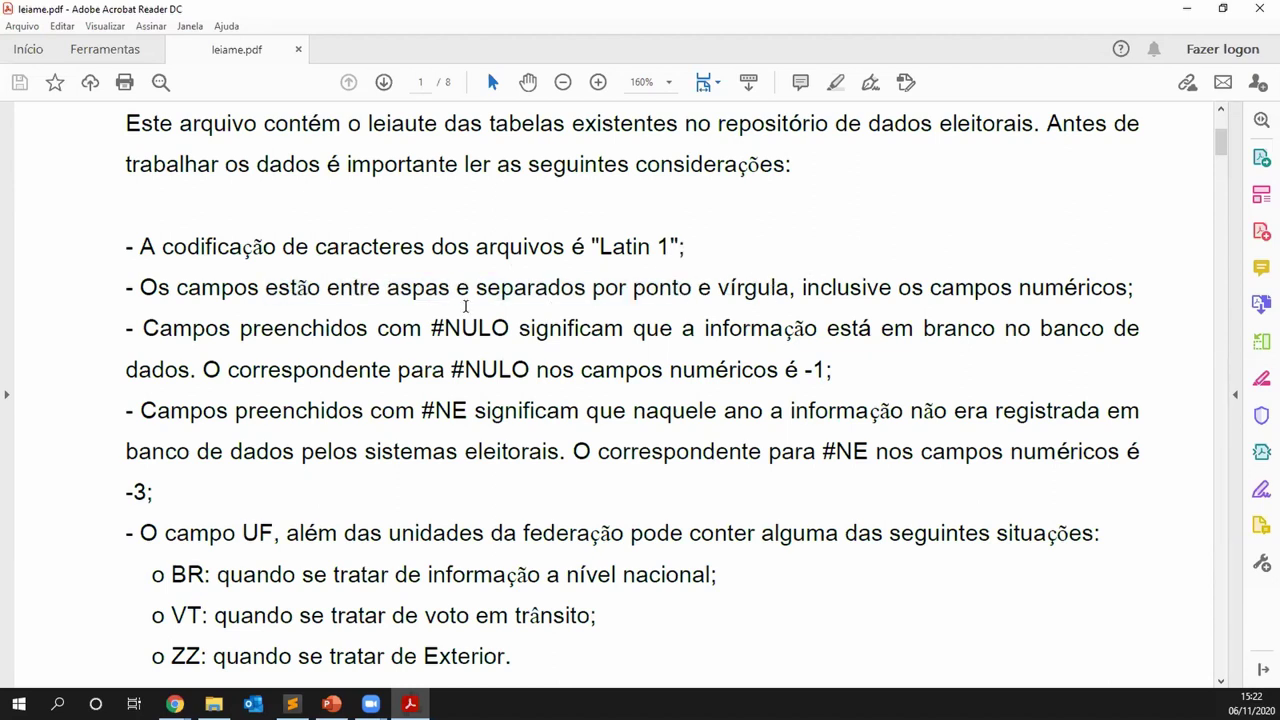
Examine the readme's note on fields filled with #NULO, and minimize the PDF and folder windows
left_click_drag(430, 329, 512, 334)
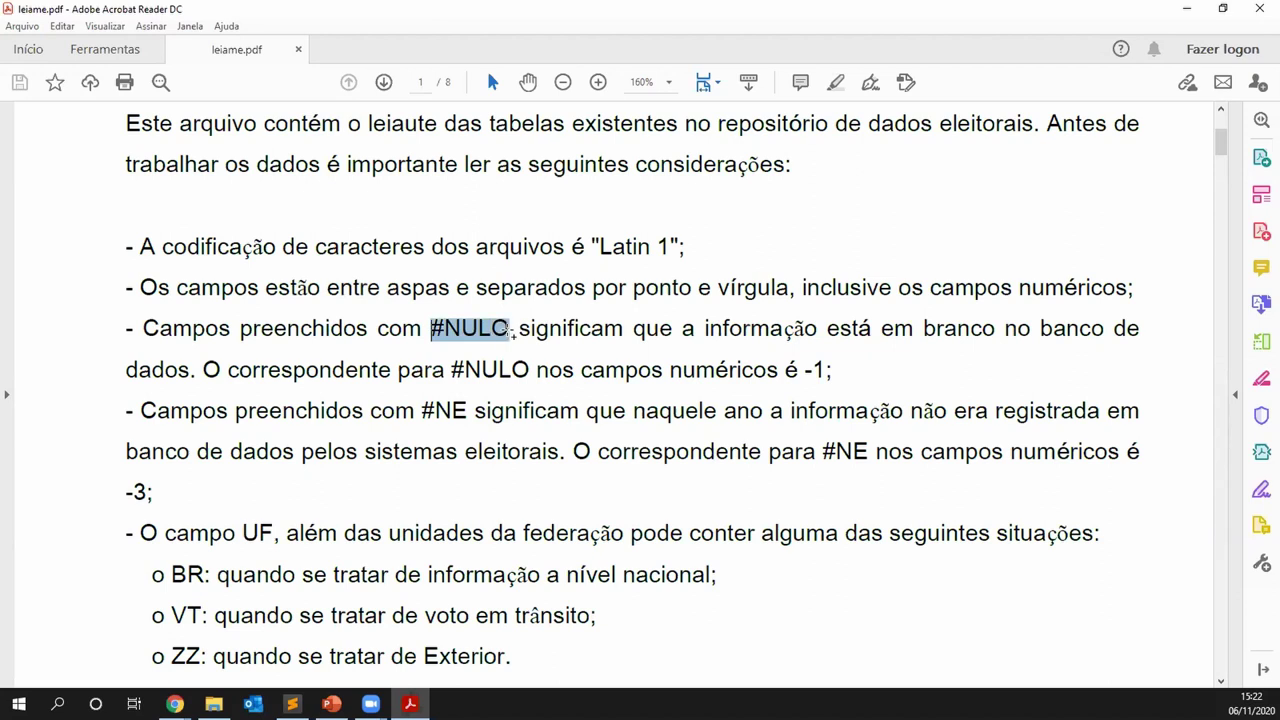
left_click(466, 336)
left_click_drag(432, 329, 508, 329)
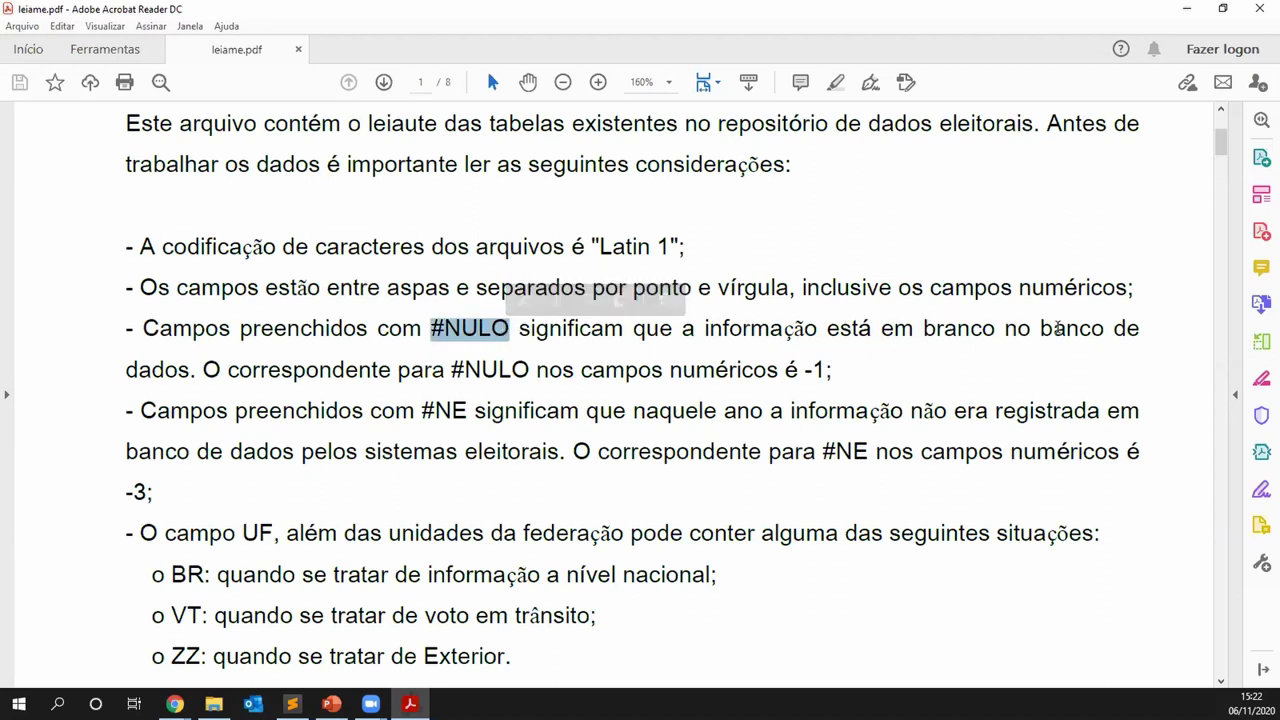
left_click(1019, 328)
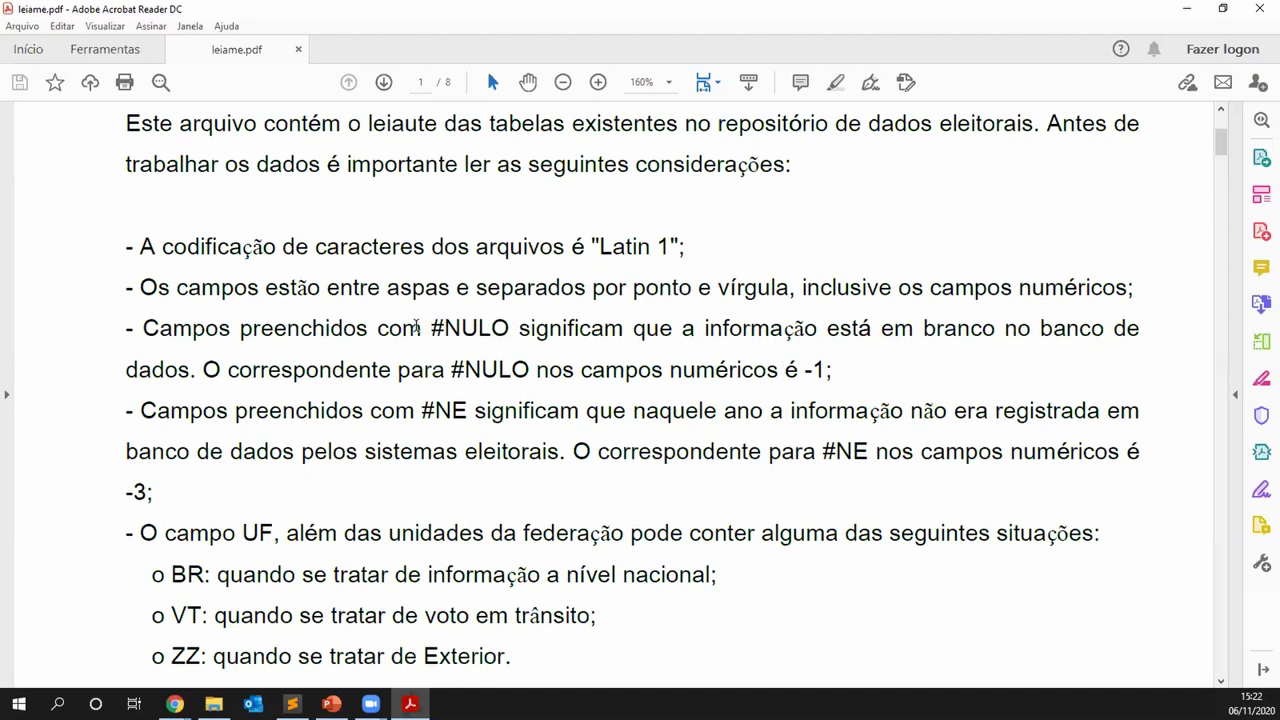
left_click_drag(432, 329, 622, 329)
left_click(508, 328)
left_click(563, 328)
left_click_drag(508, 328, 432, 329)
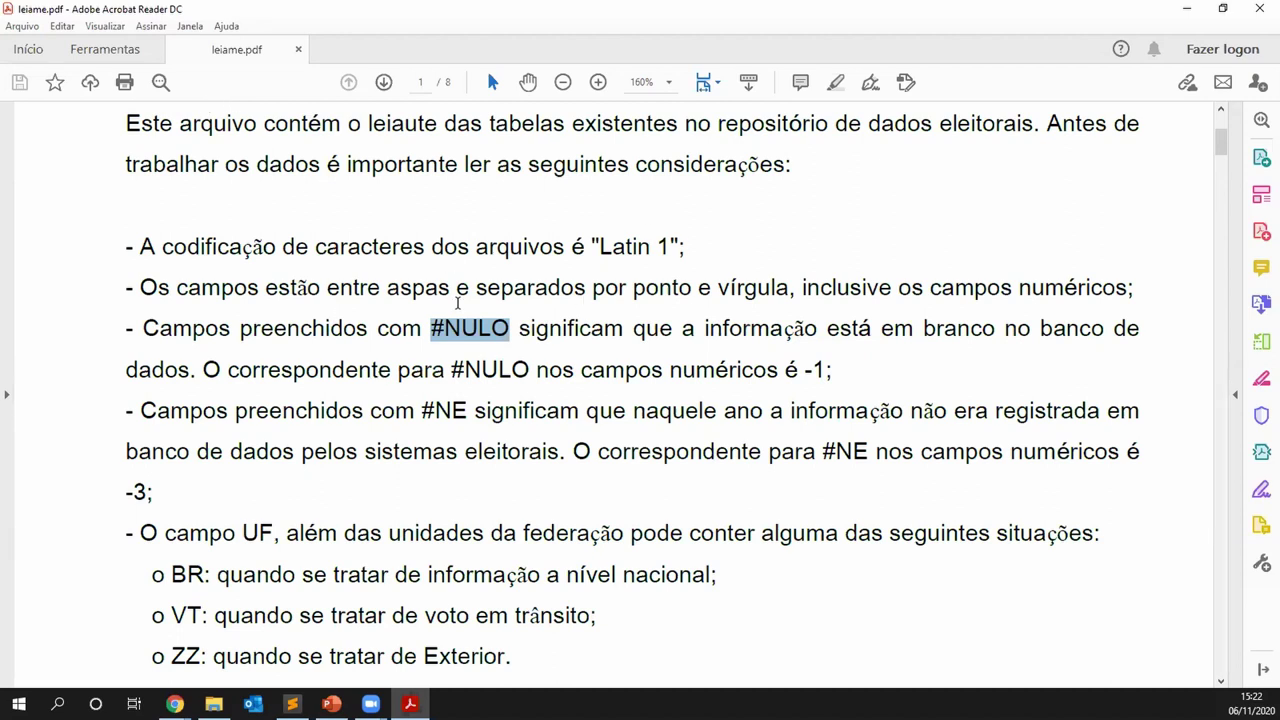
left_click(1188, 16)
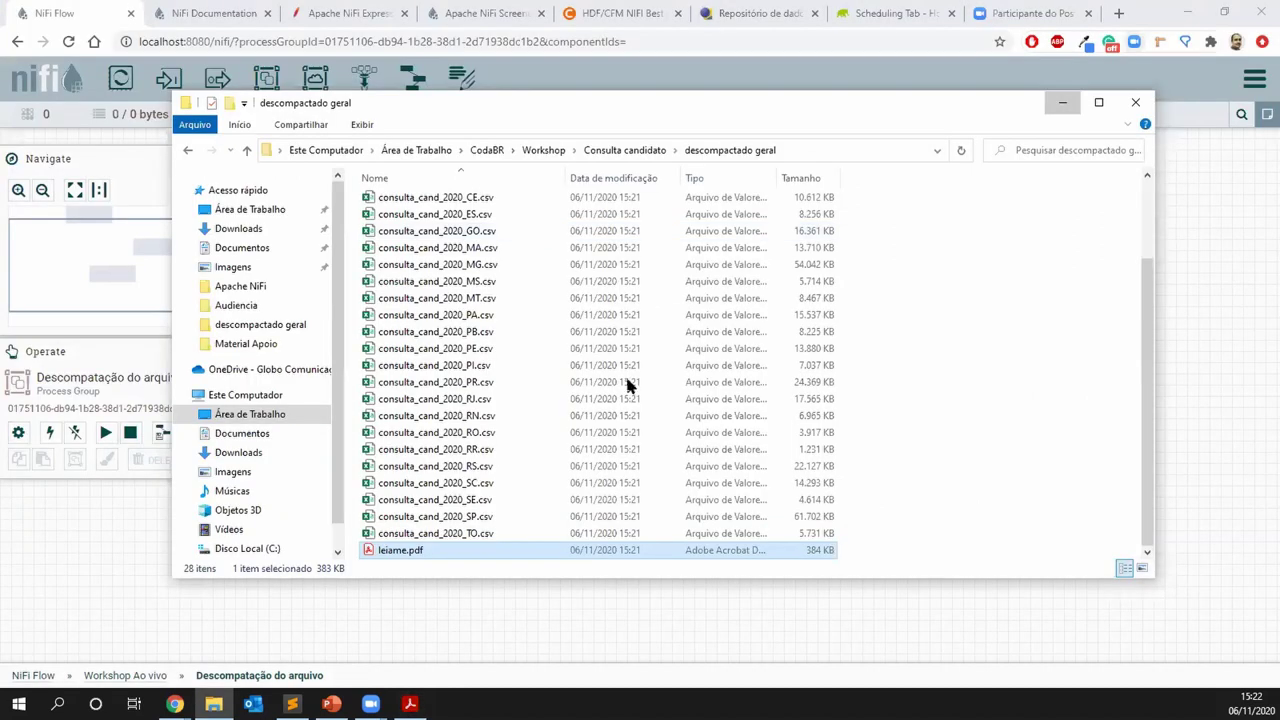
left_click(1062, 102)
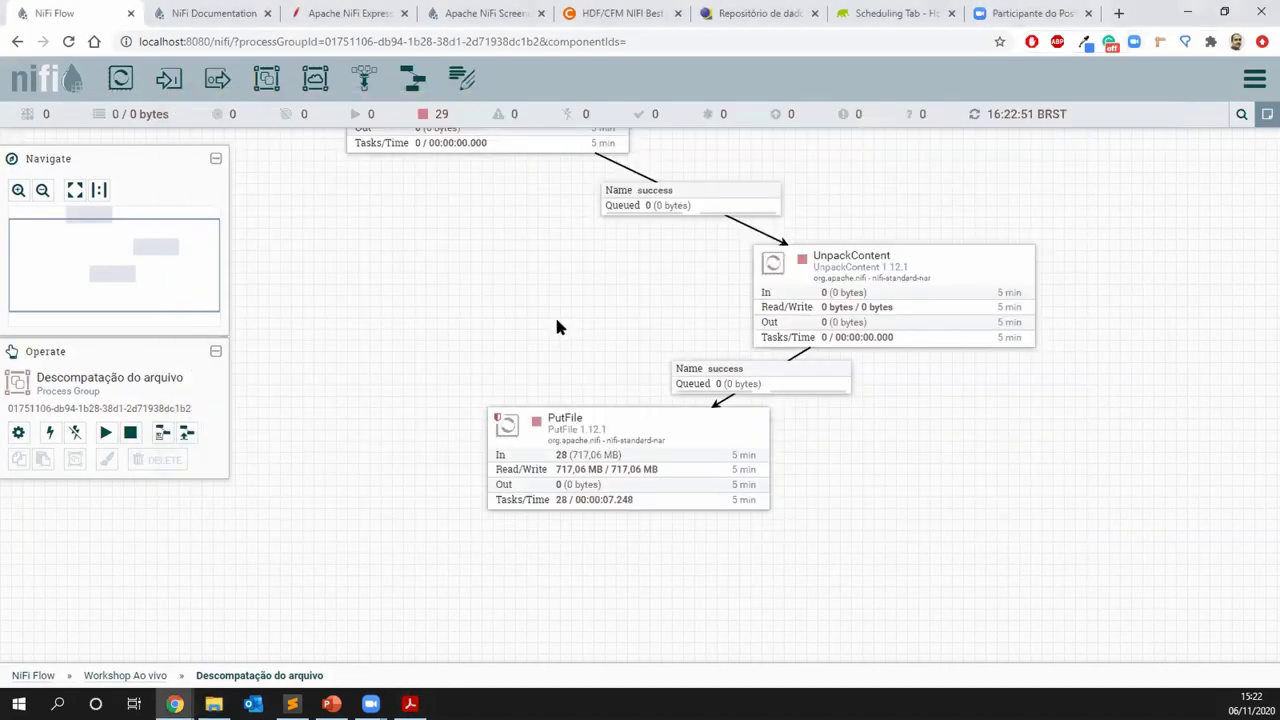
Return to the "Workshop Ao vivo" group, add a process group named "Tratamento de dados", and place it centrally below the other two
scroll(573, 385, "up", 3)
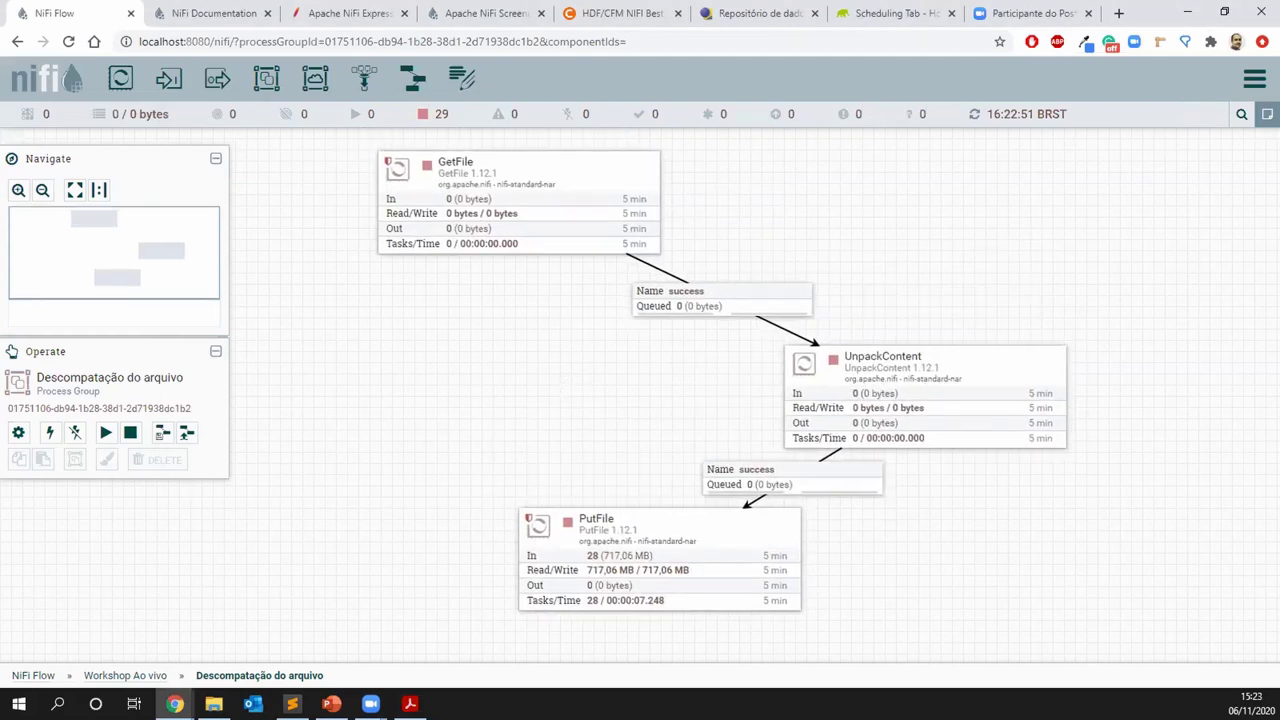
key("alt+Tab")
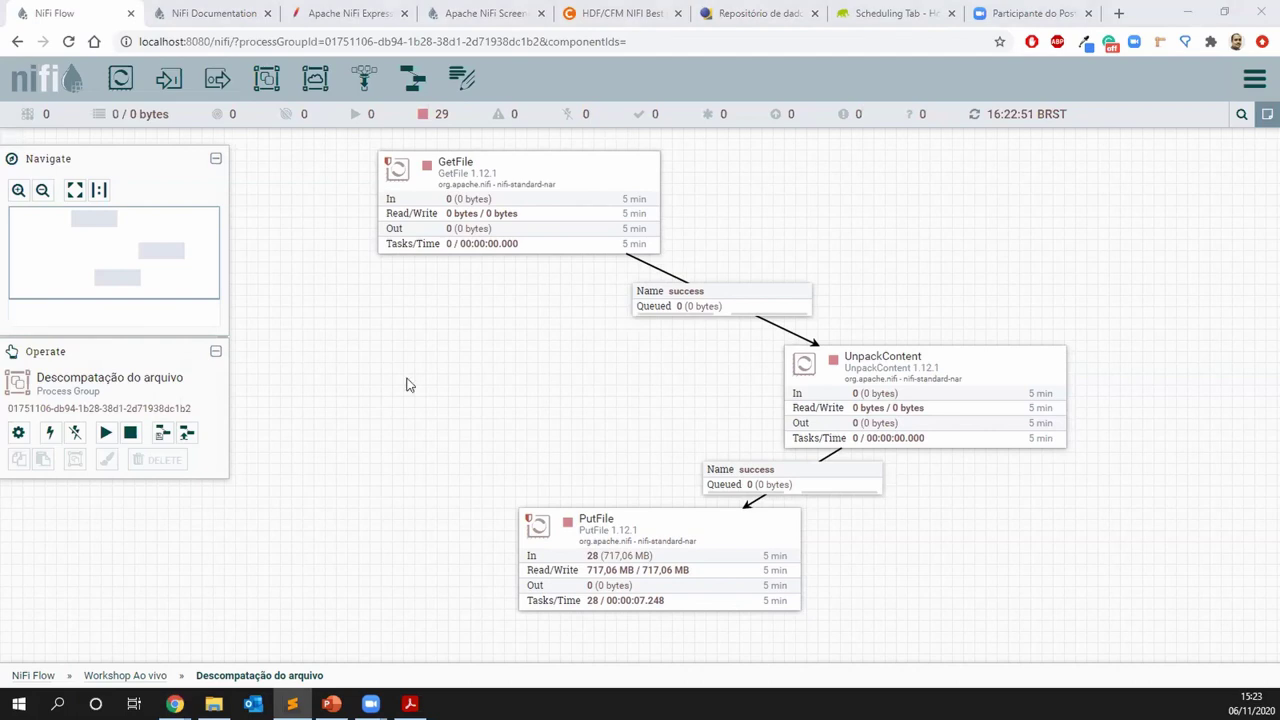
left_click(131, 678)
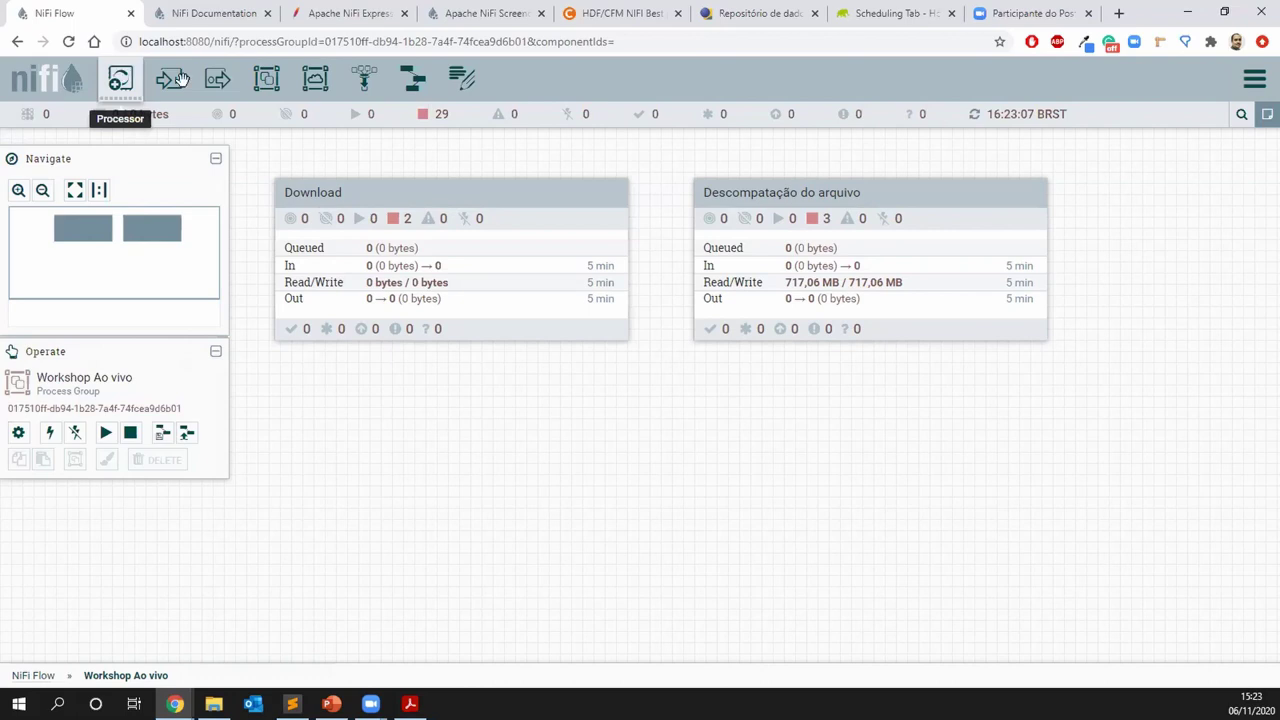
left_click_drag(266, 79, 338, 410)
type("Tratamento de dados")
key("Return")
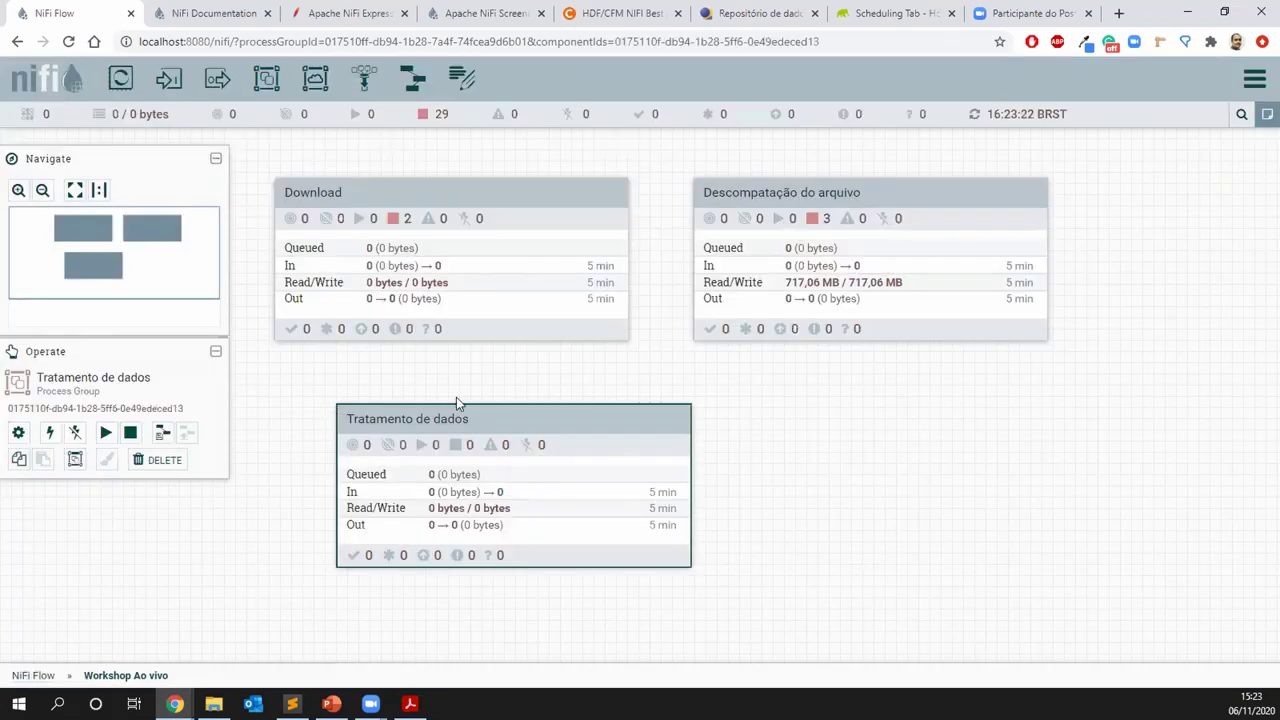
left_click_drag(554, 423, 700, 430)
Enter the "Tratamento de dados" process group and add a GetFile processor to its canvas
double_click(697, 429)
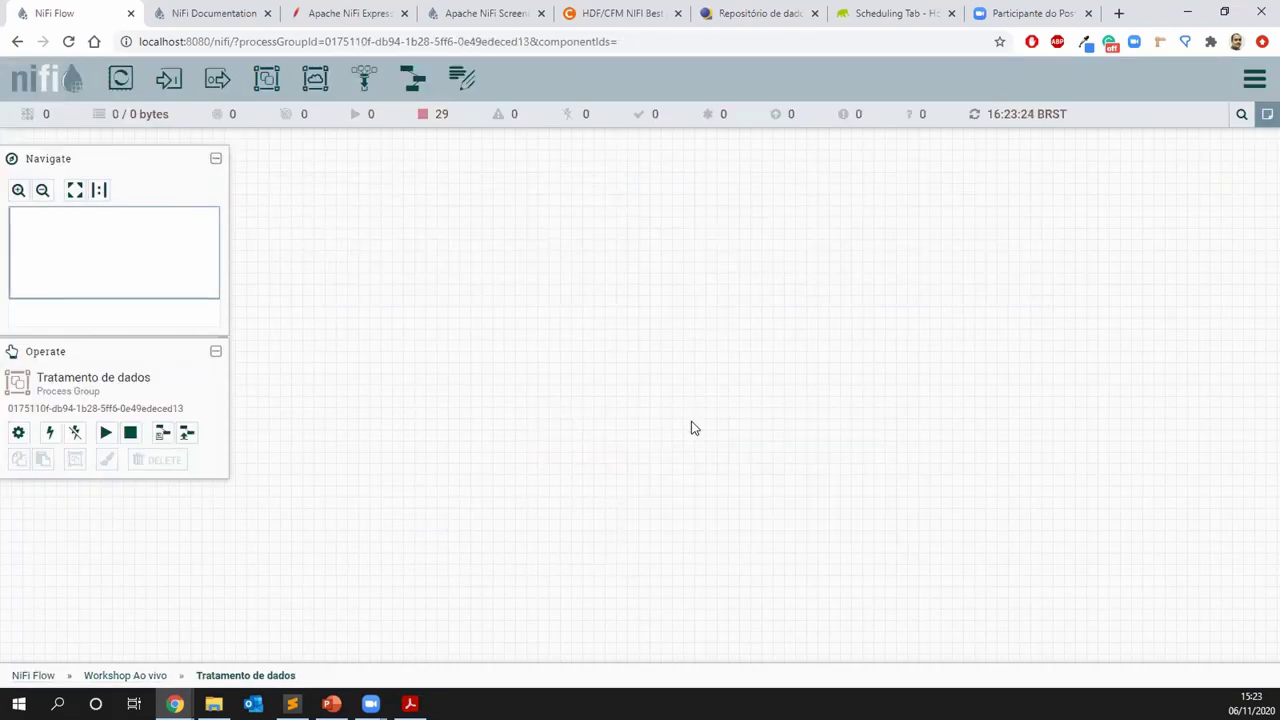
left_click_drag(122, 79, 458, 208)
type("getf")
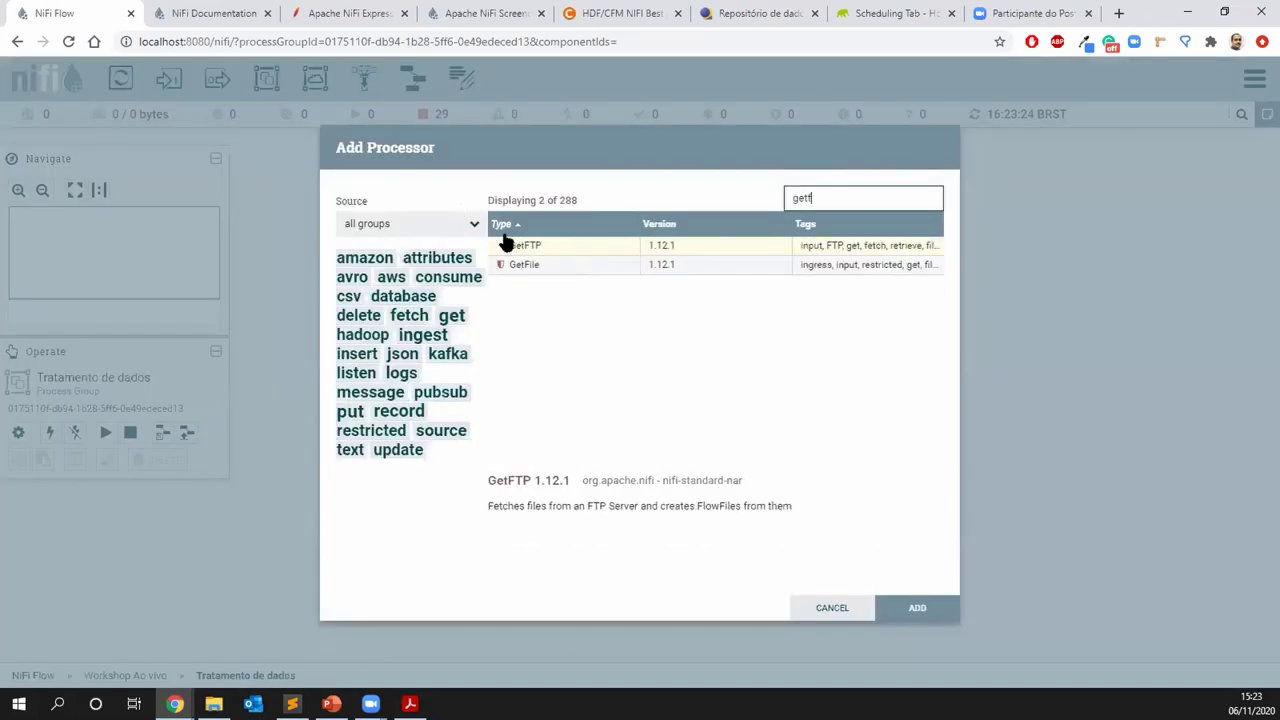
double_click(528, 265)
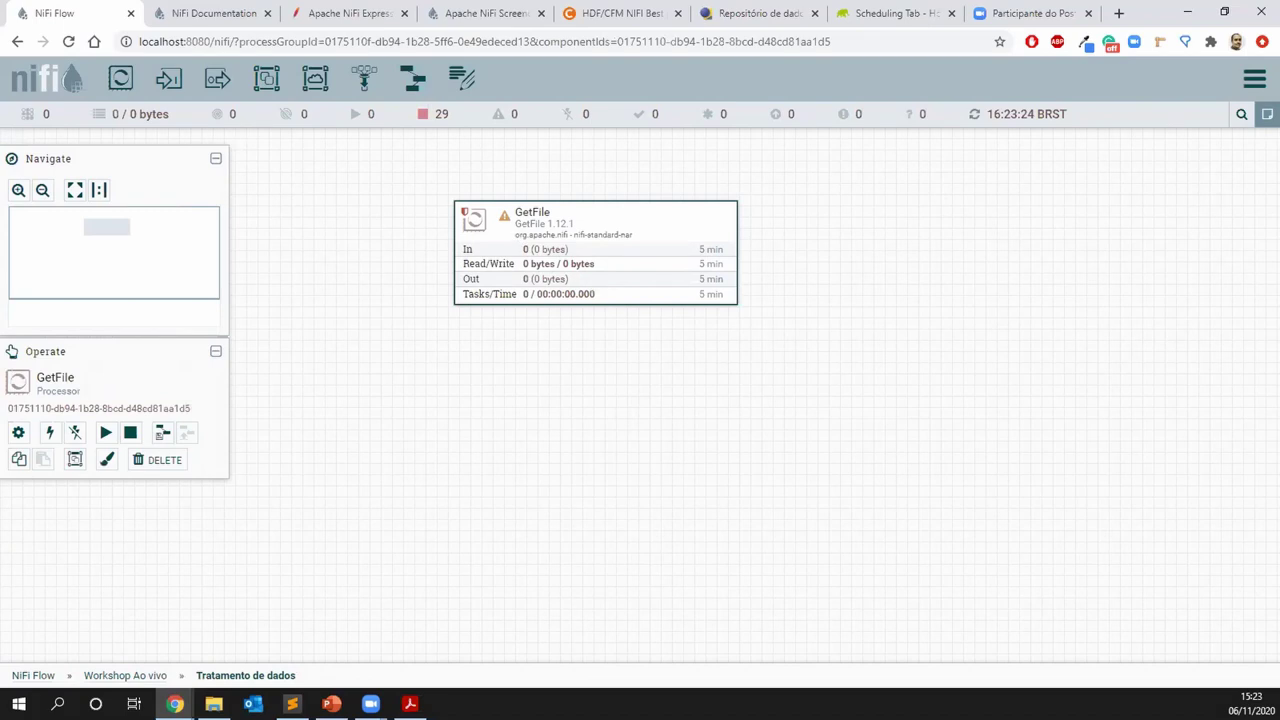
Set GetFile's Input Directory to the full path of the "Consulta candidato\descompactado geral\" folder
key("alt+Tab")
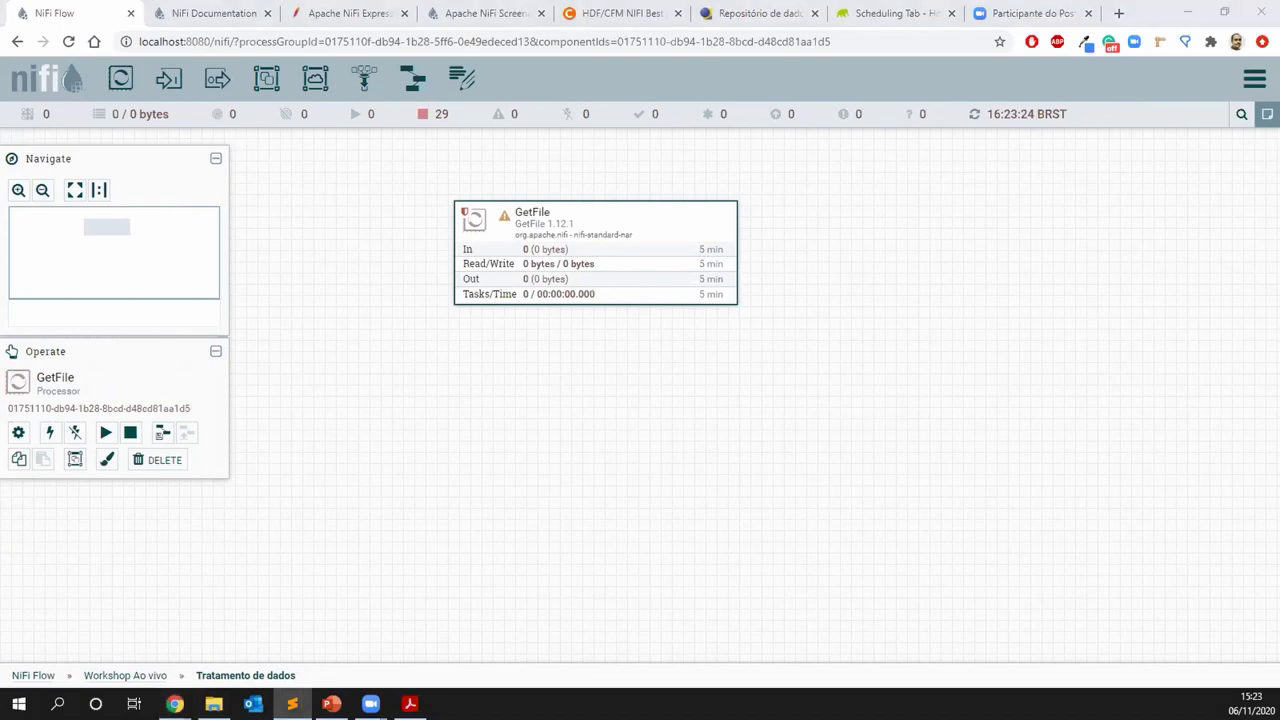
double_click(593, 252)
left_click(640, 370)
key("ctrl+v")
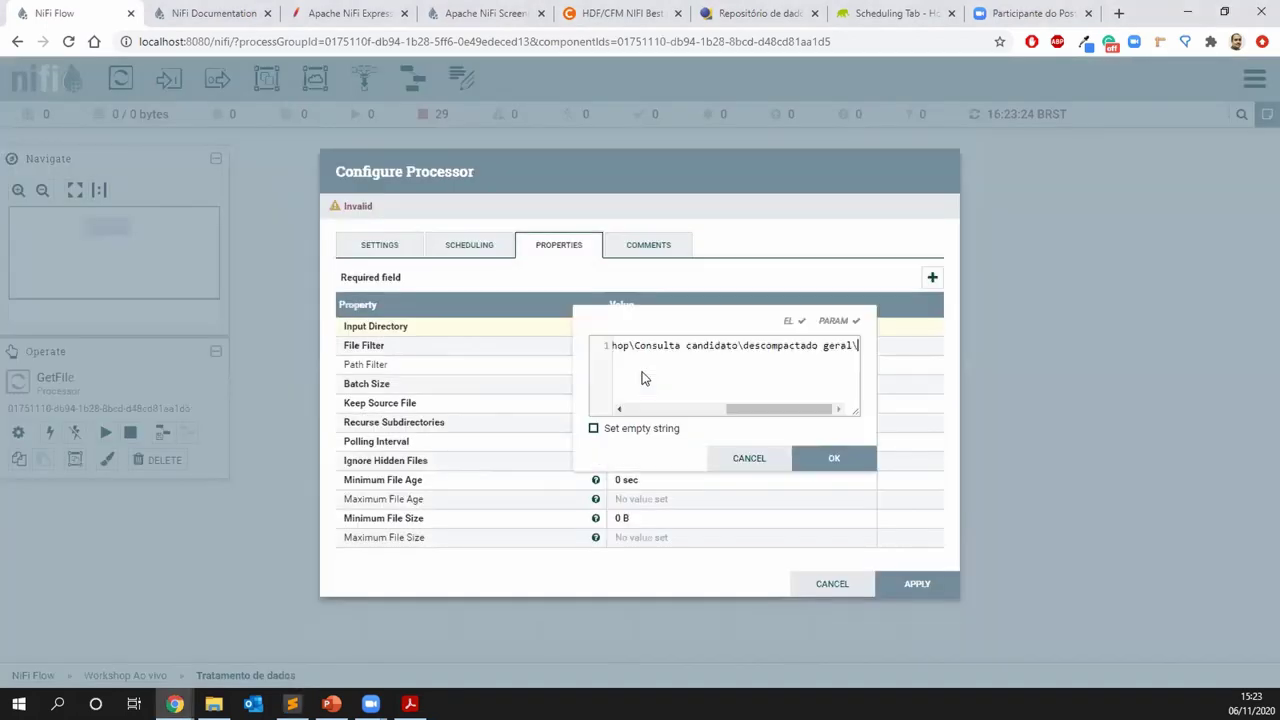
left_click(834, 459)
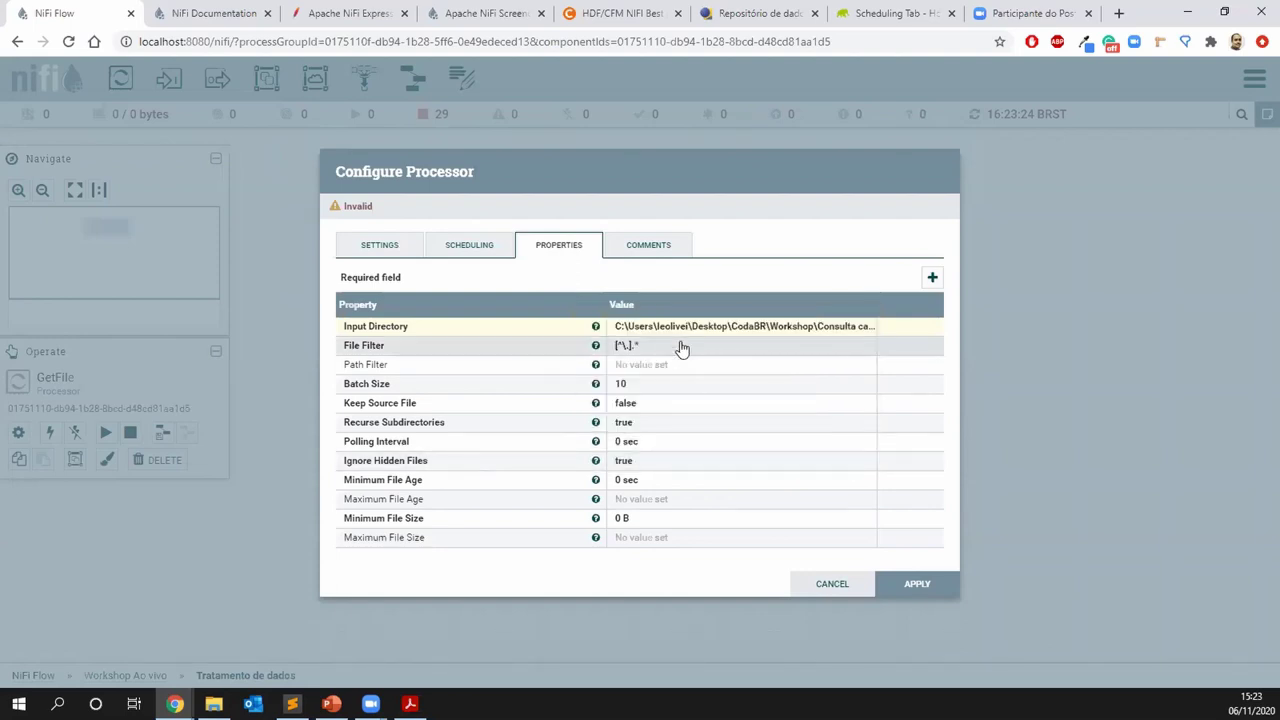
Copy the AP file's name from File Explorer and set GetFile's File Filter to consulta_cand_2020_AP.csv
left_click(213, 704)
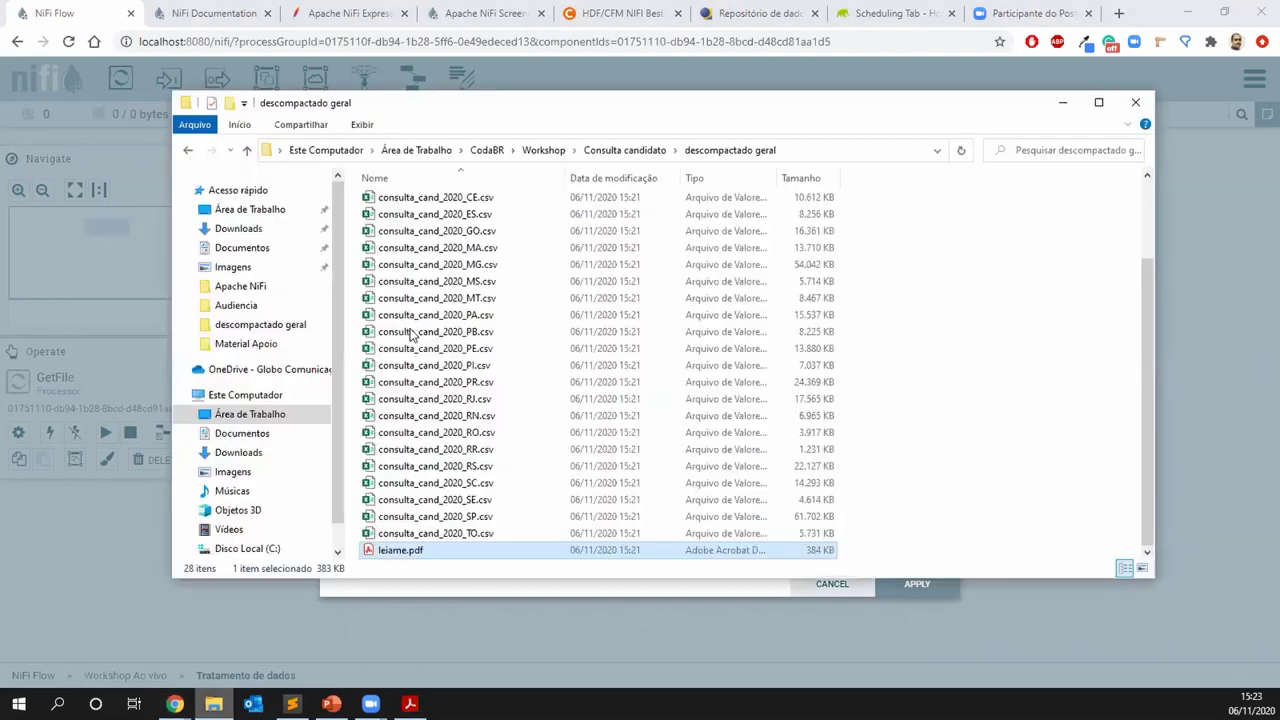
scroll(1149, 379, "up", 2)
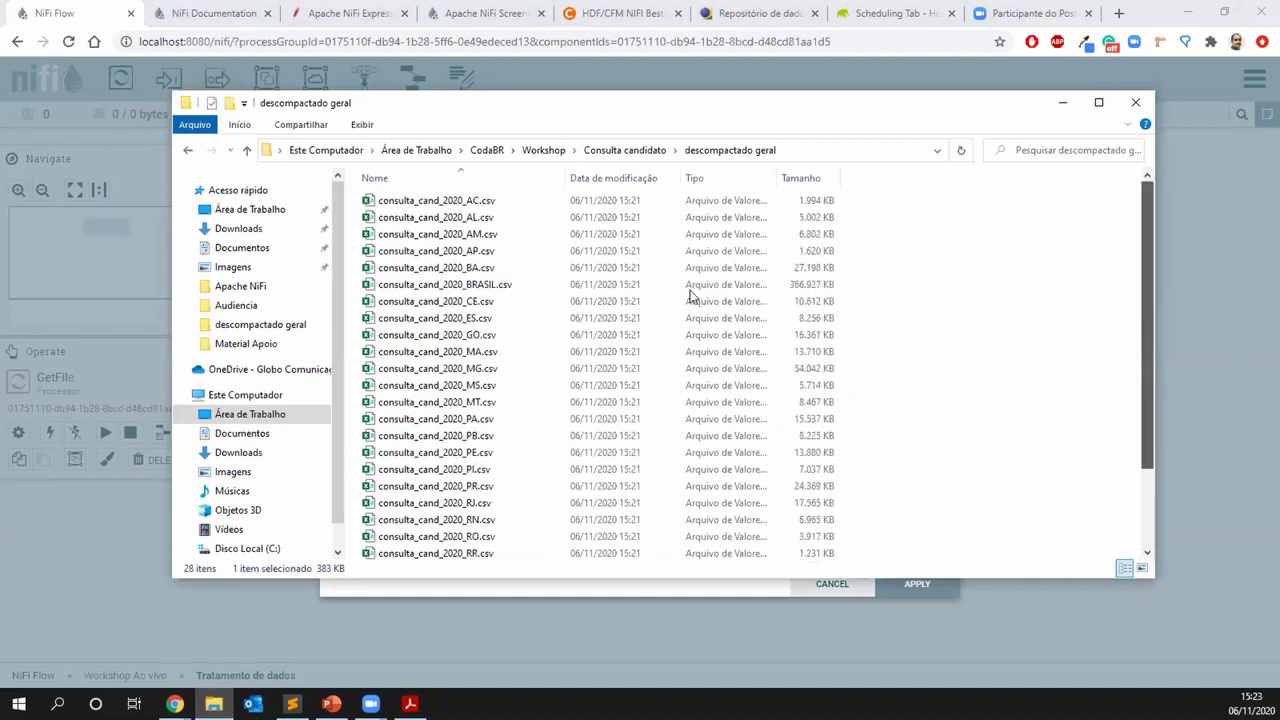
left_click(478, 254)
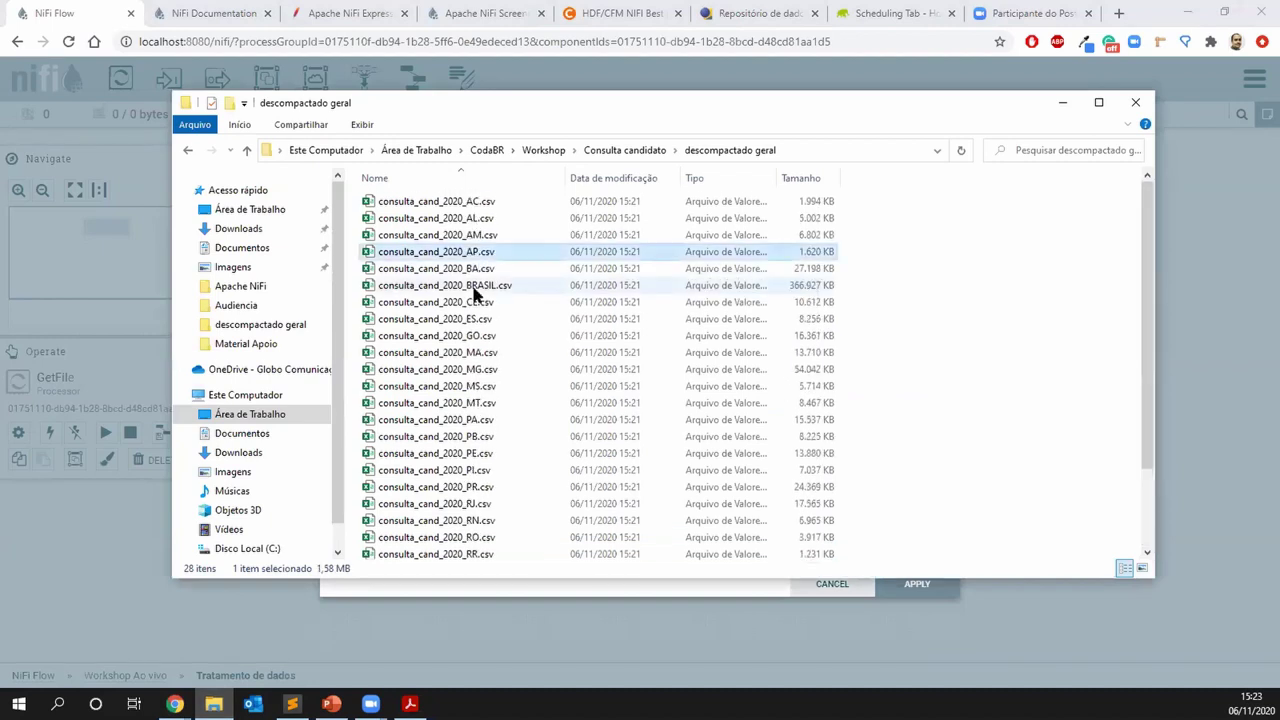
key("F2")
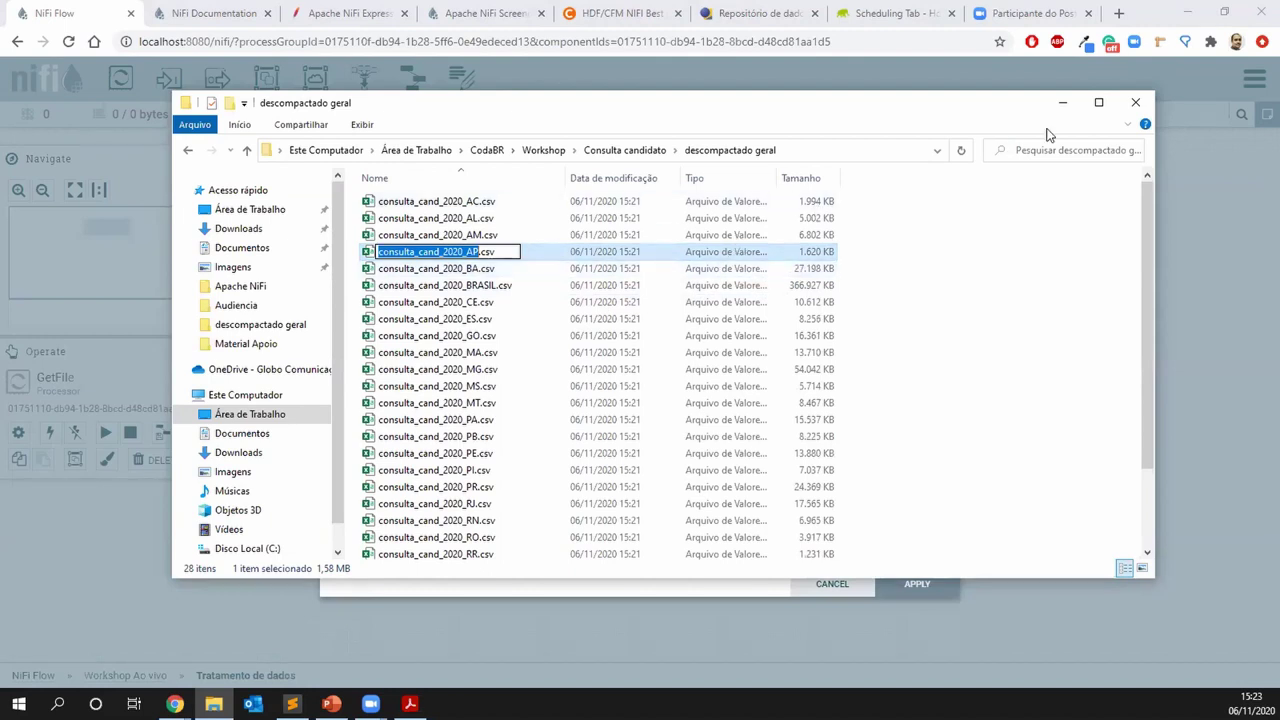
key("ctrl+c")
key("alt+Tab")
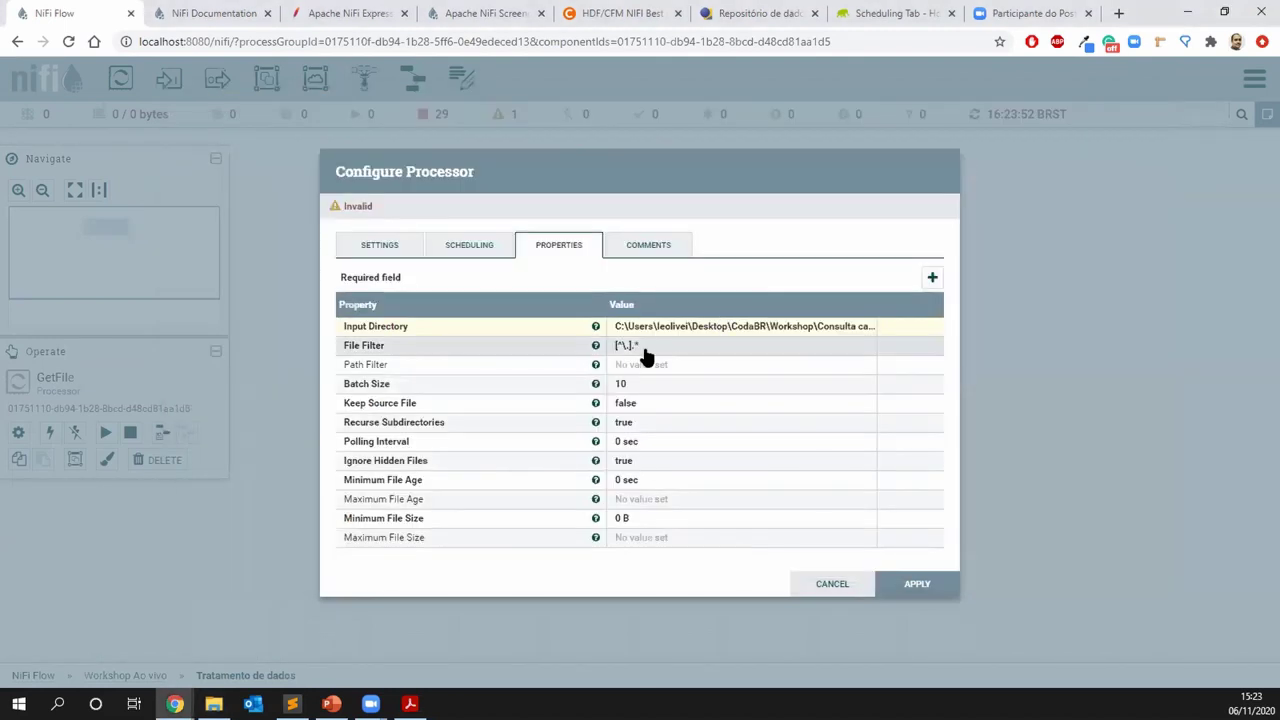
left_click(643, 349)
key("ctrl+v")
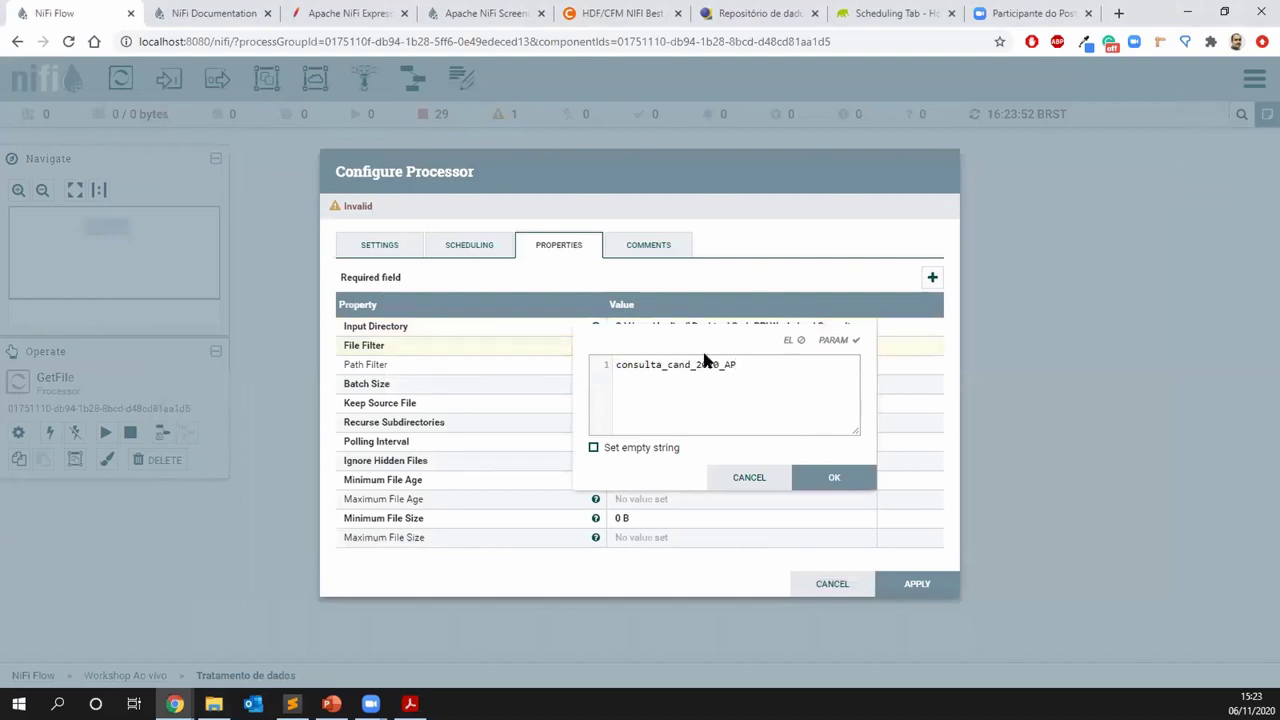
left_click(831, 478)
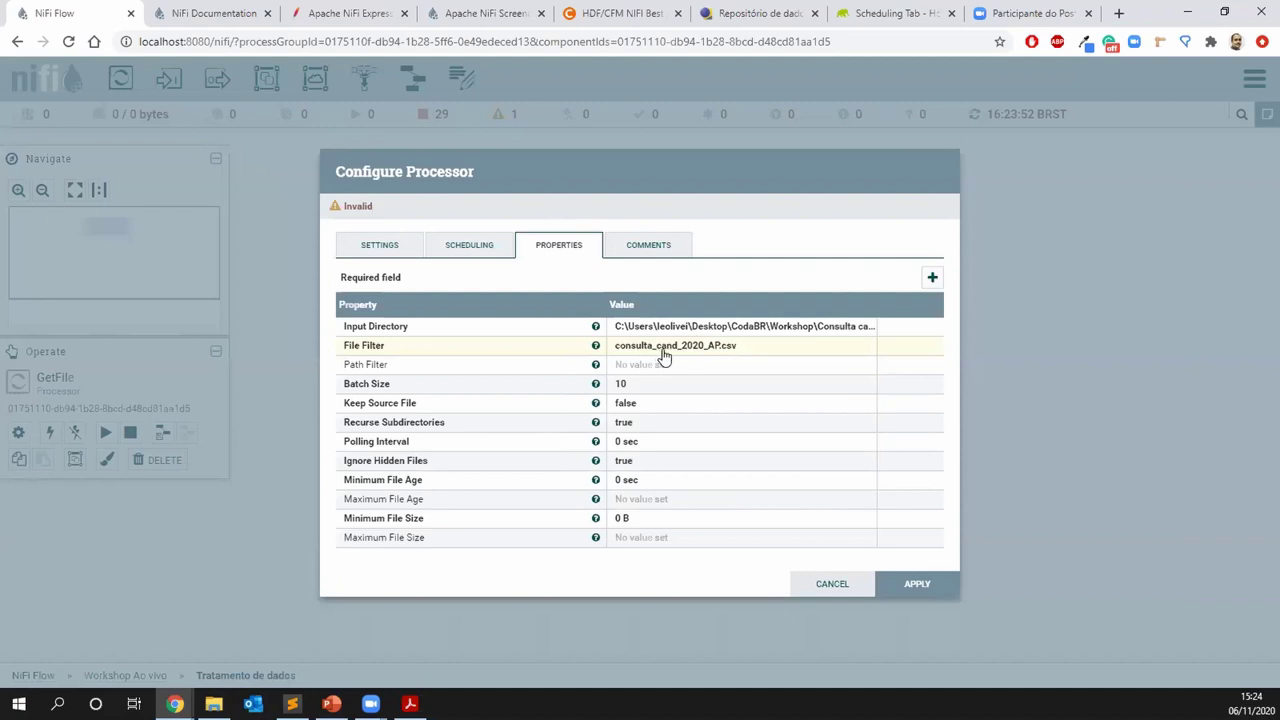
Set GetFile's Keep Source File property to true and apply the configuration
left_click(651, 409)
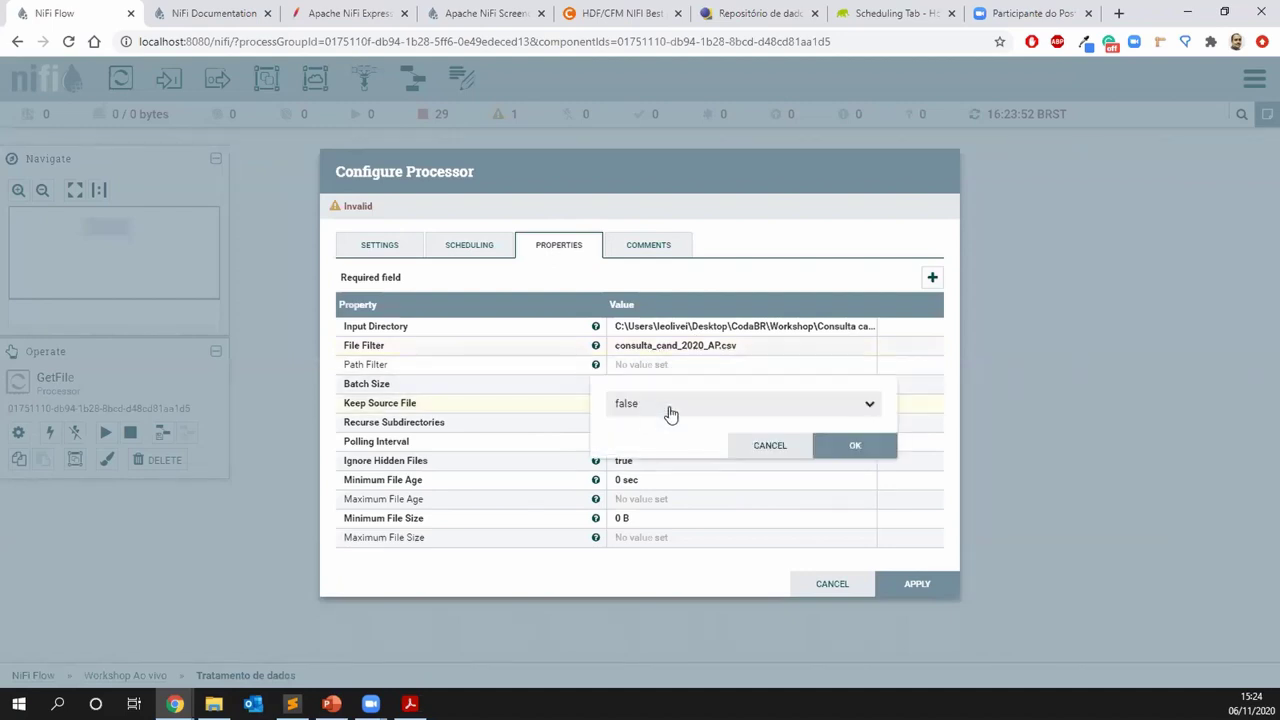
left_click(676, 408)
left_click(648, 428)
left_click(854, 449)
left_click(940, 587)
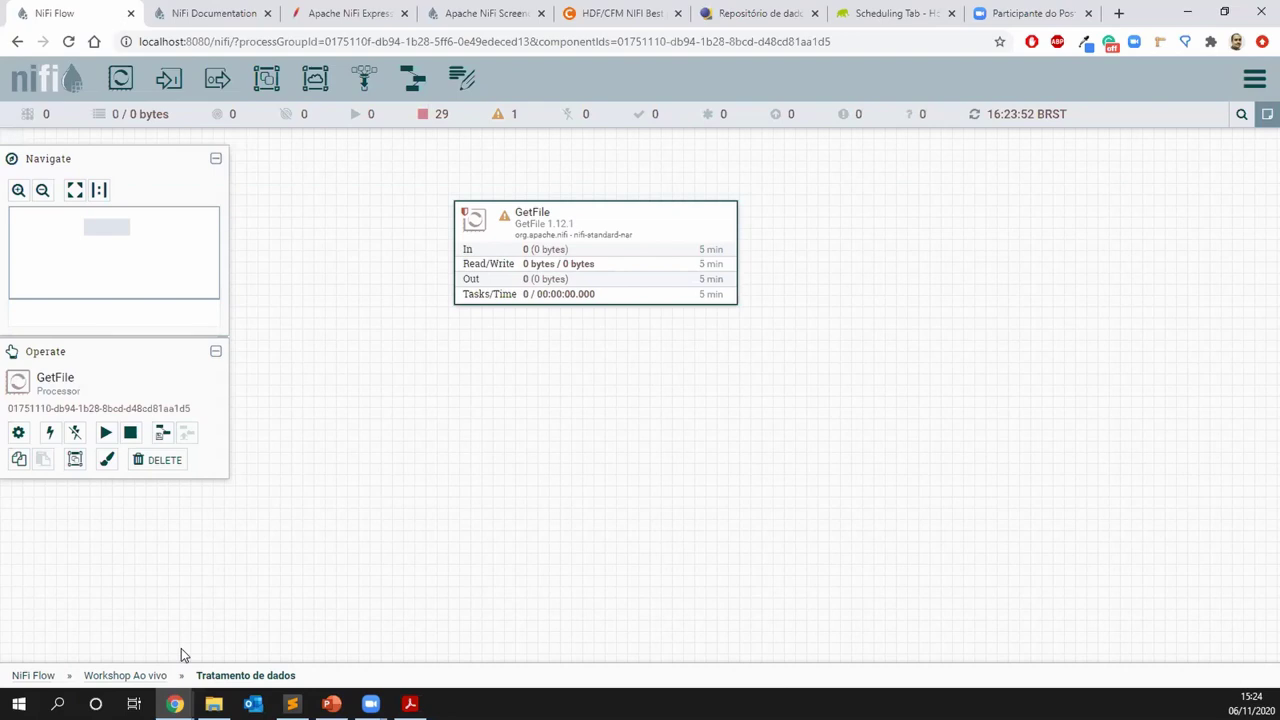
Move the GetFile processor further left on the canvas
left_click(595, 255)
left_click_drag(494, 232, 454, 237)
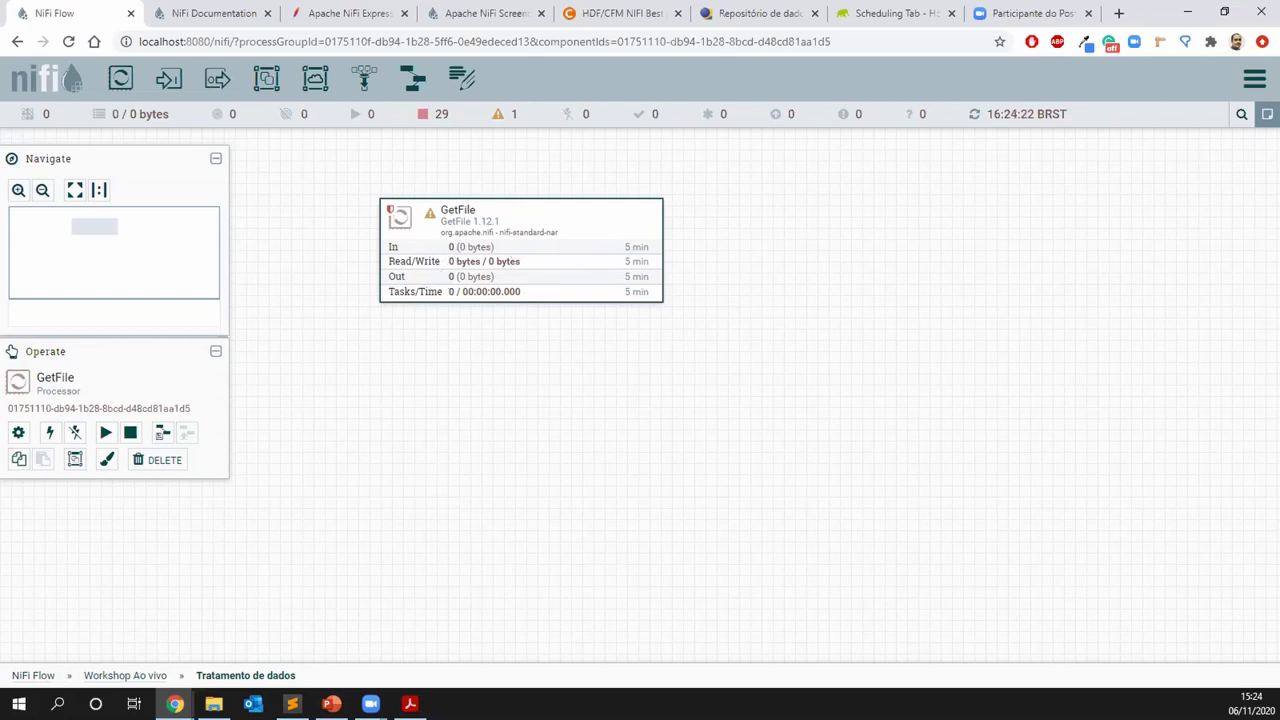
Open consulta_cand_2020_AP.csv from File Explorer in a maximized Excel window and autofit all its columns
left_click(214, 635)
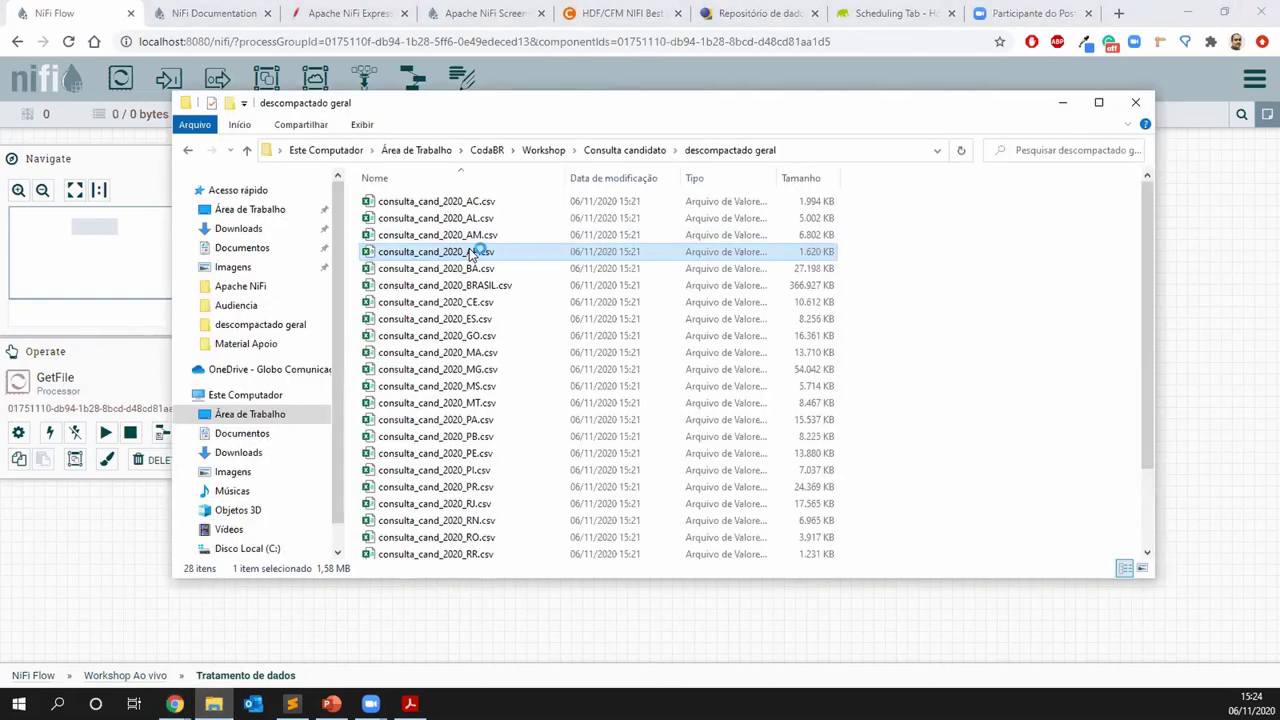
double_click(470, 254)
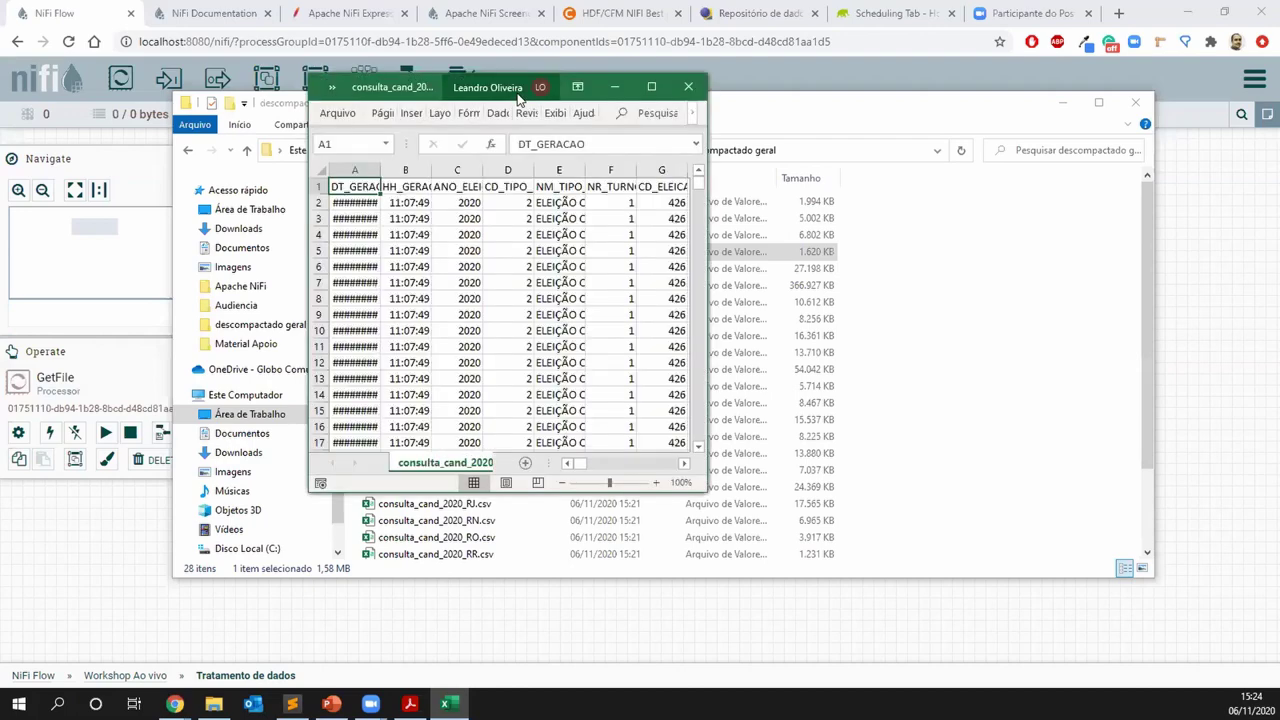
left_click(648, 87)
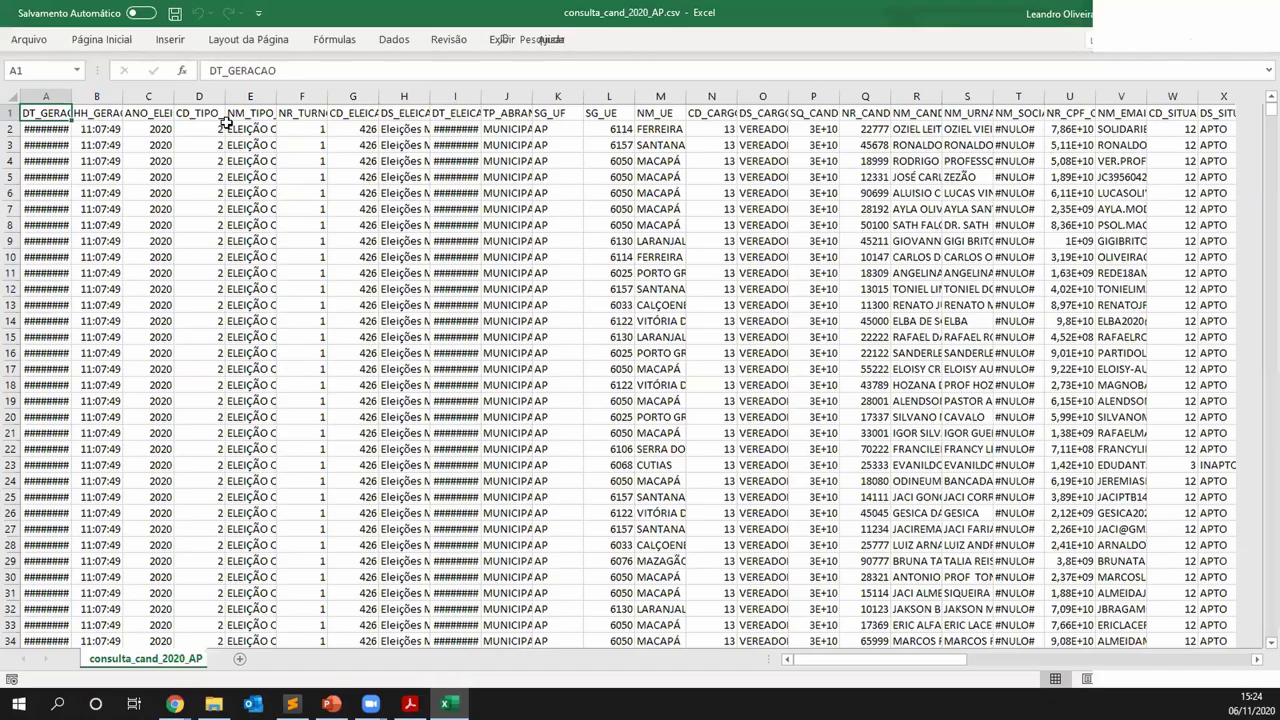
left_click(14, 96)
double_click(70, 96)
left_click(130, 129)
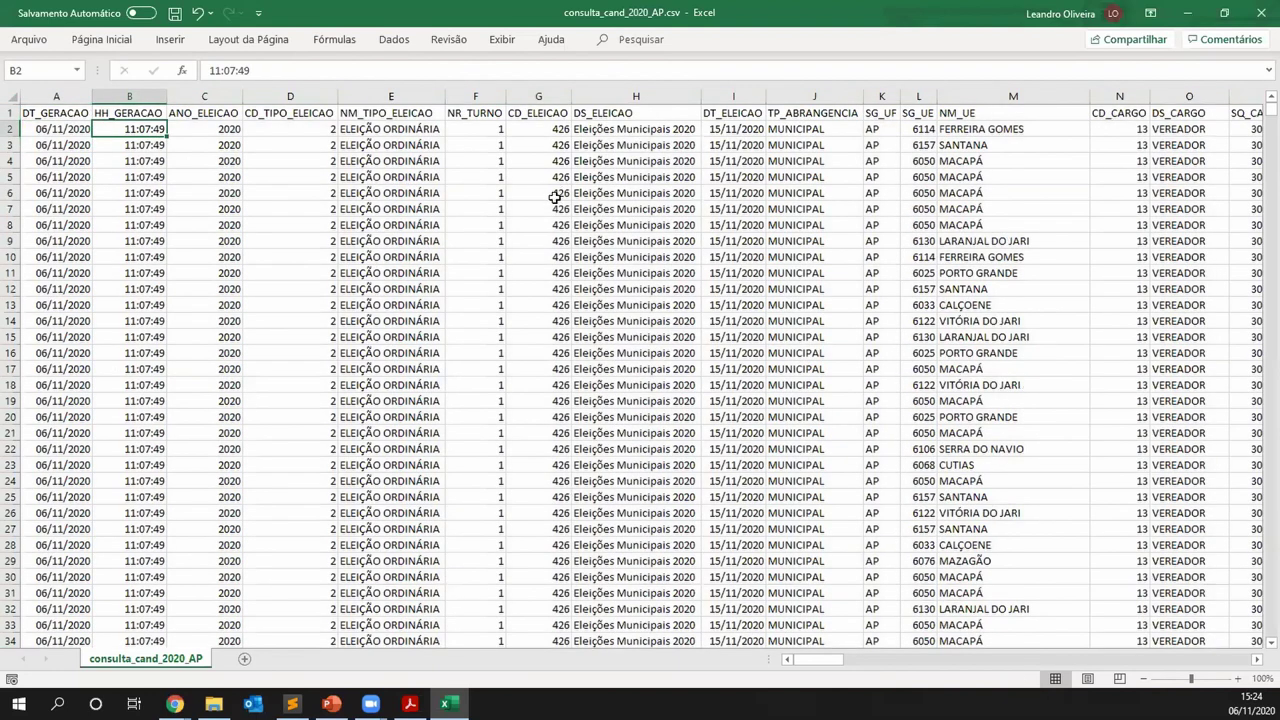
Look across the first data row from the HH_GERACAO column through to the CD_CARGO column
key("Right")
key("Right")
key("Right")
key("Right")
key("Right")
key("Right")
key("Right")
key("Right")
key("Right")
key("Right")
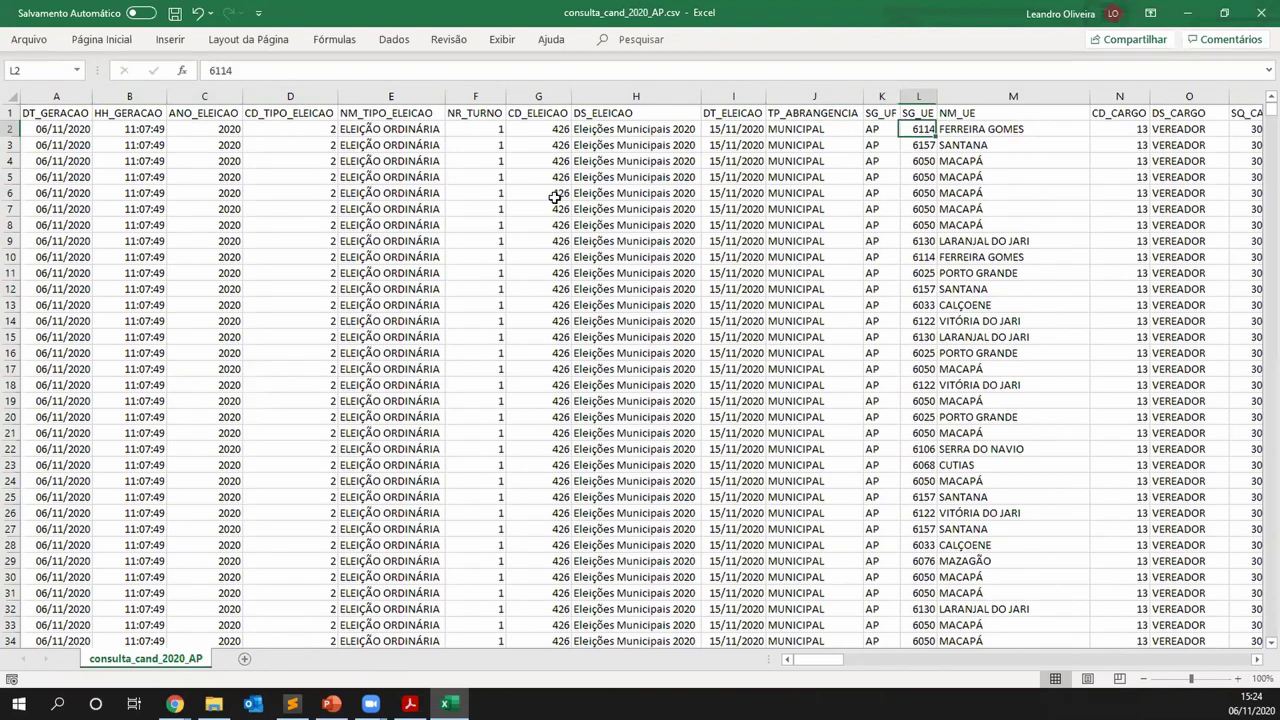
key("Right")
key("Right")
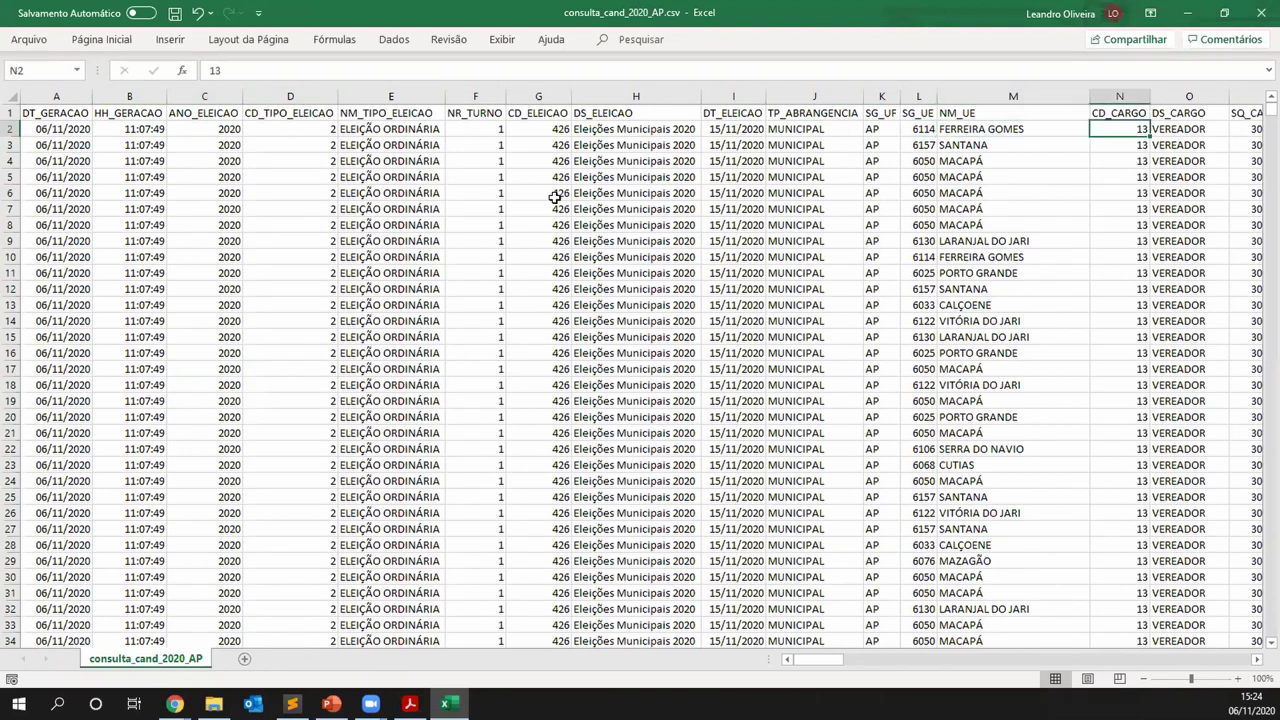
key("Left")
key("Left")
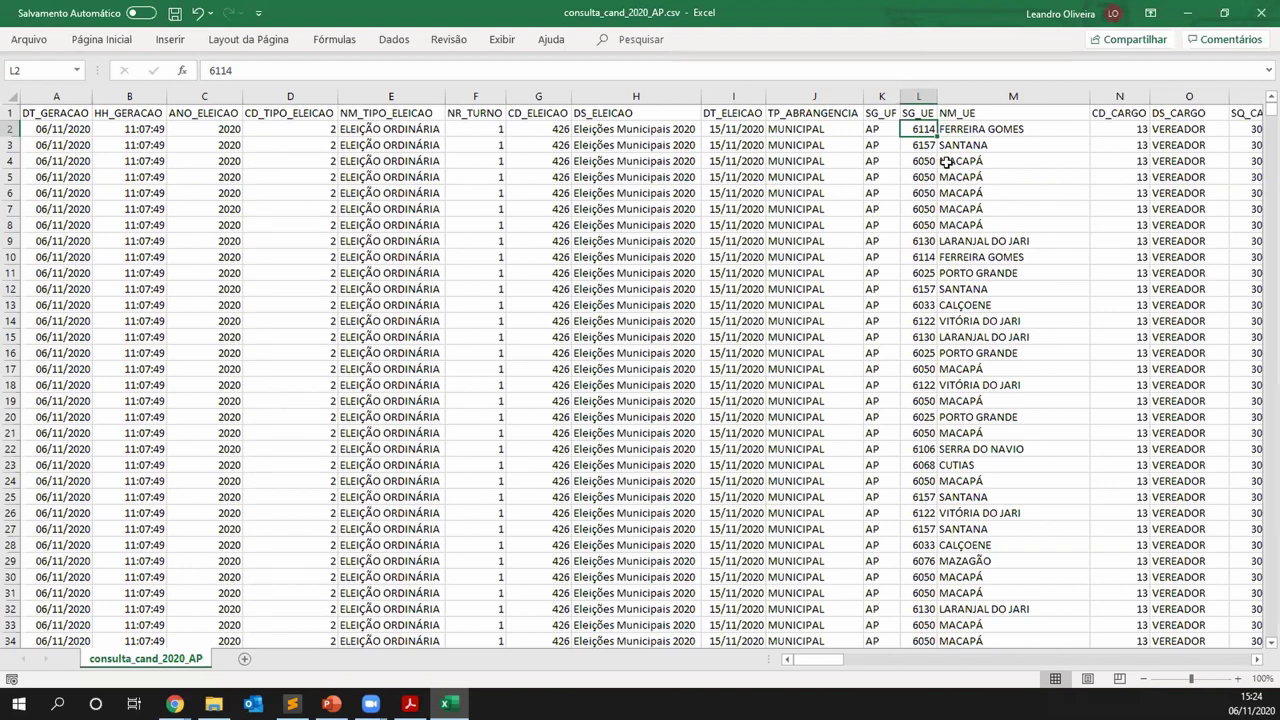
Compare the SG_UE codes with the NM_UE municipality names on the MACAPÁ rows
left_click(946, 161)
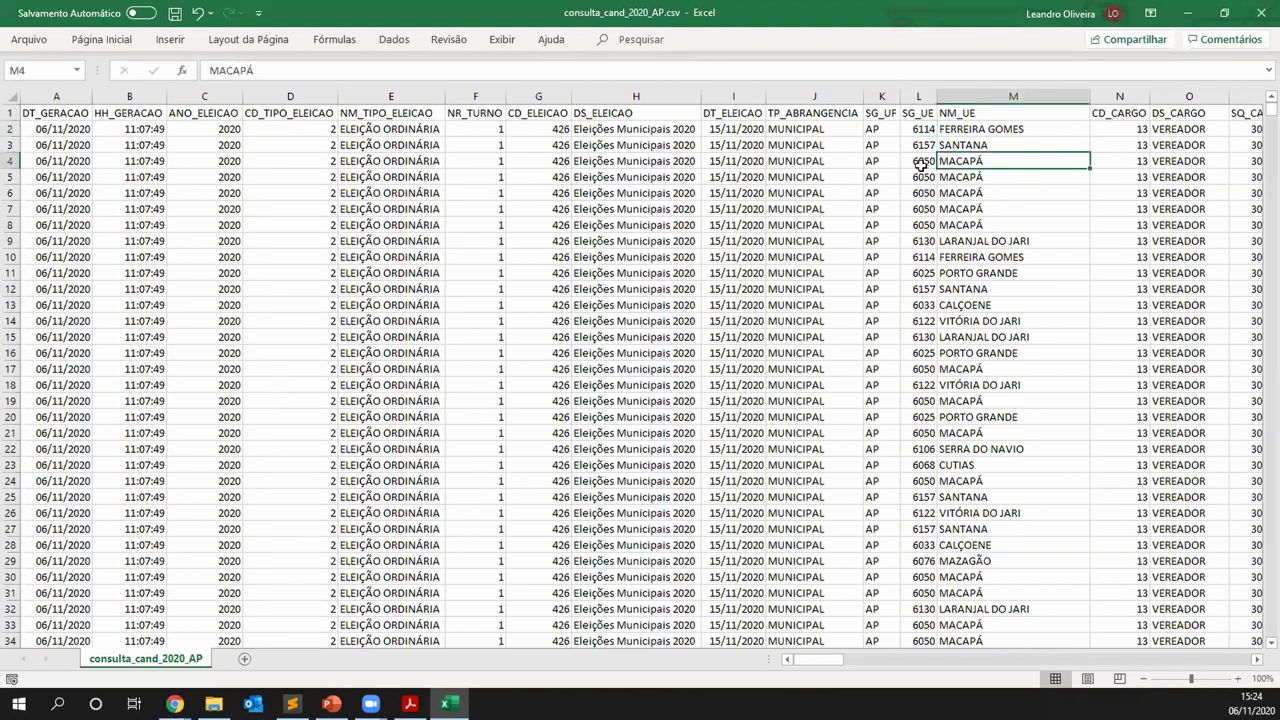
left_click_drag(925, 161, 928, 228)
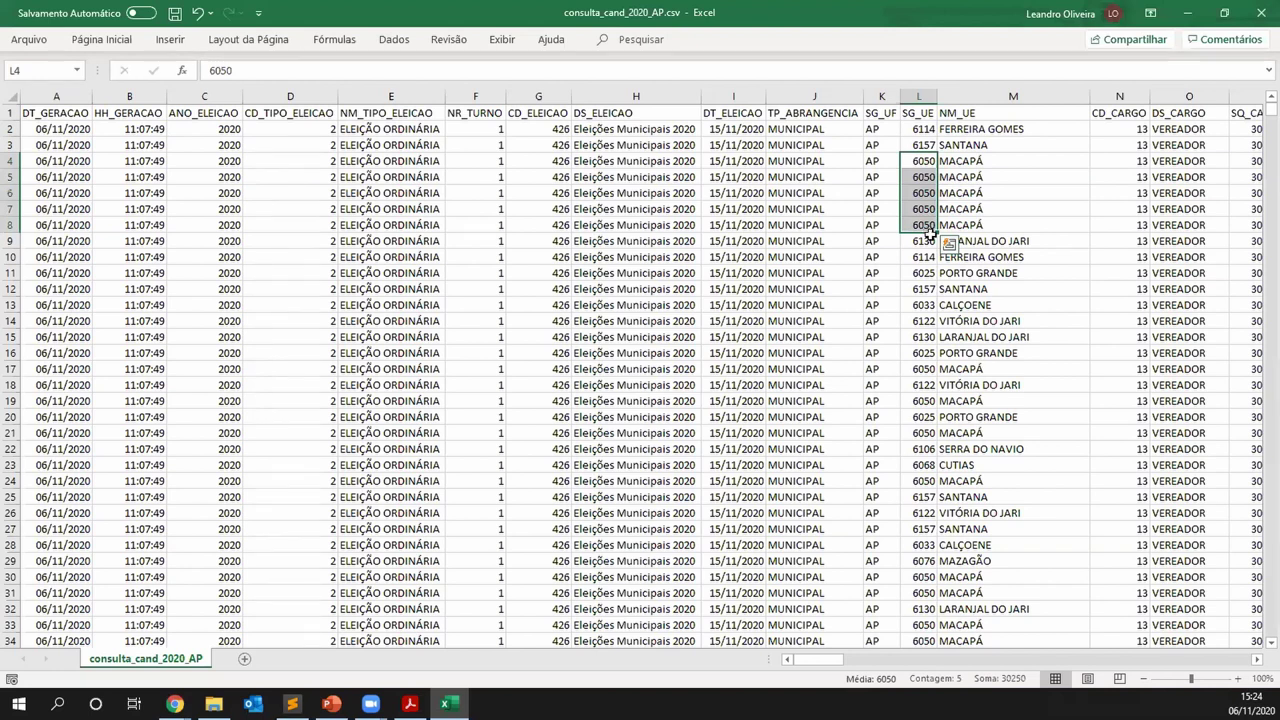
left_click(960, 161)
left_click(918, 161)
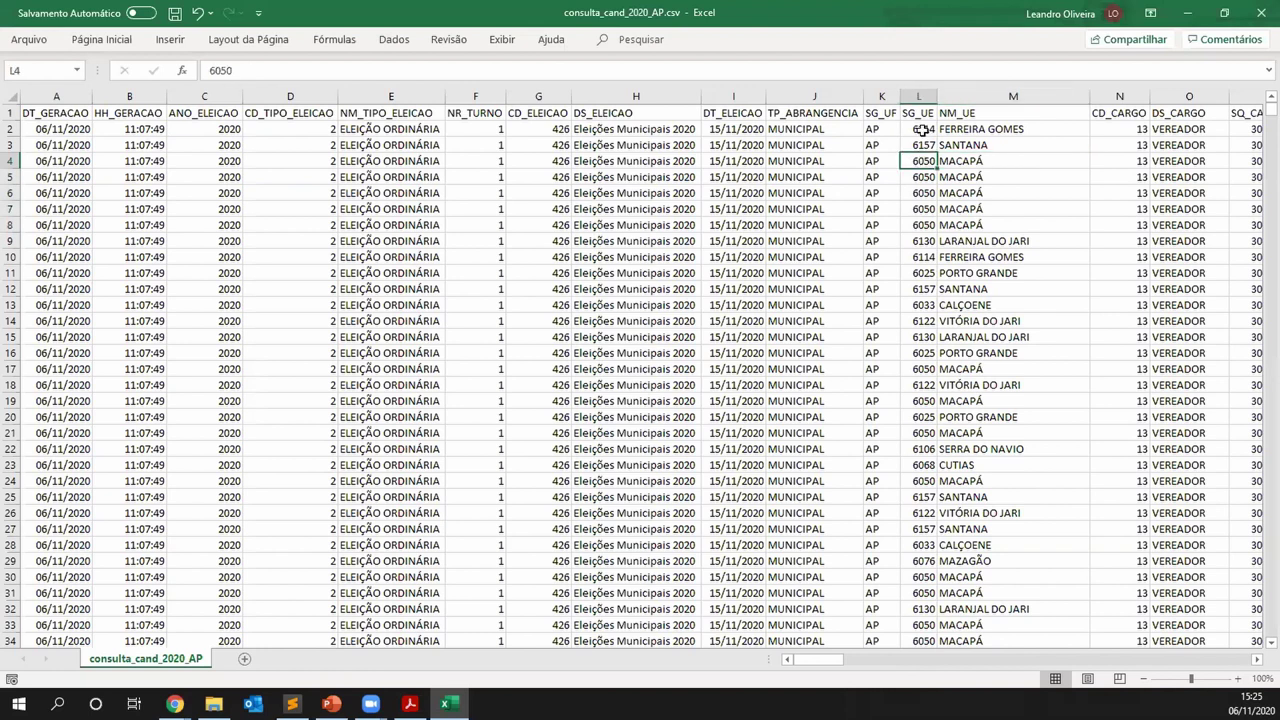
left_click(920, 221, "shift")
left_click(918, 160)
left_click(971, 164)
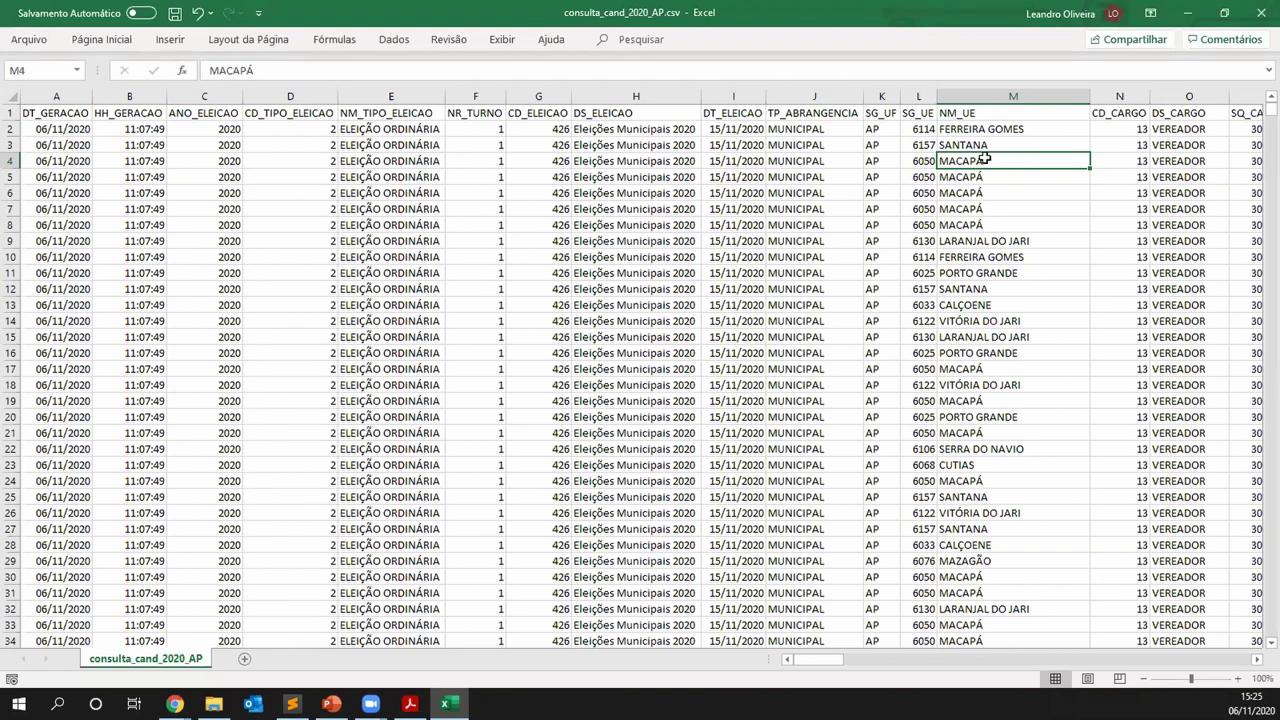
left_click(924, 161)
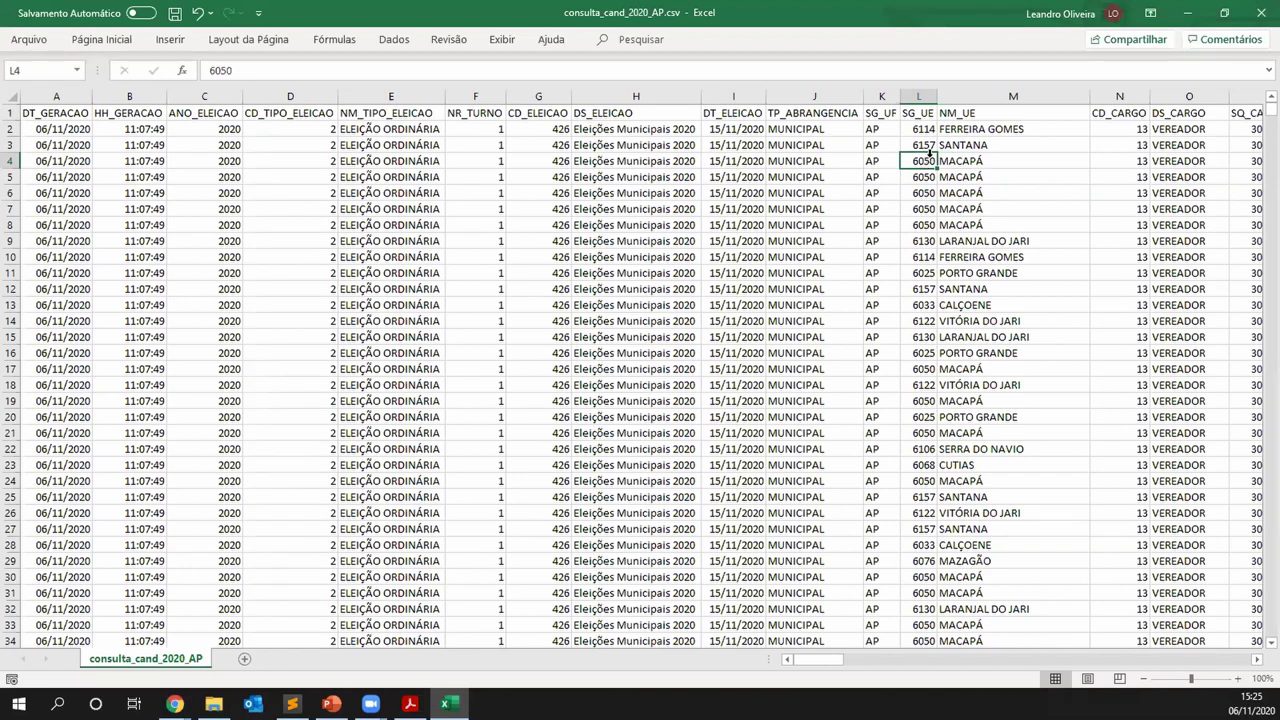
Return to the NiFi canvas and add a QueryRecord processor beside GetFile, filtering the processor list by "query"
left_click(1186, 18)
left_click(1060, 103)
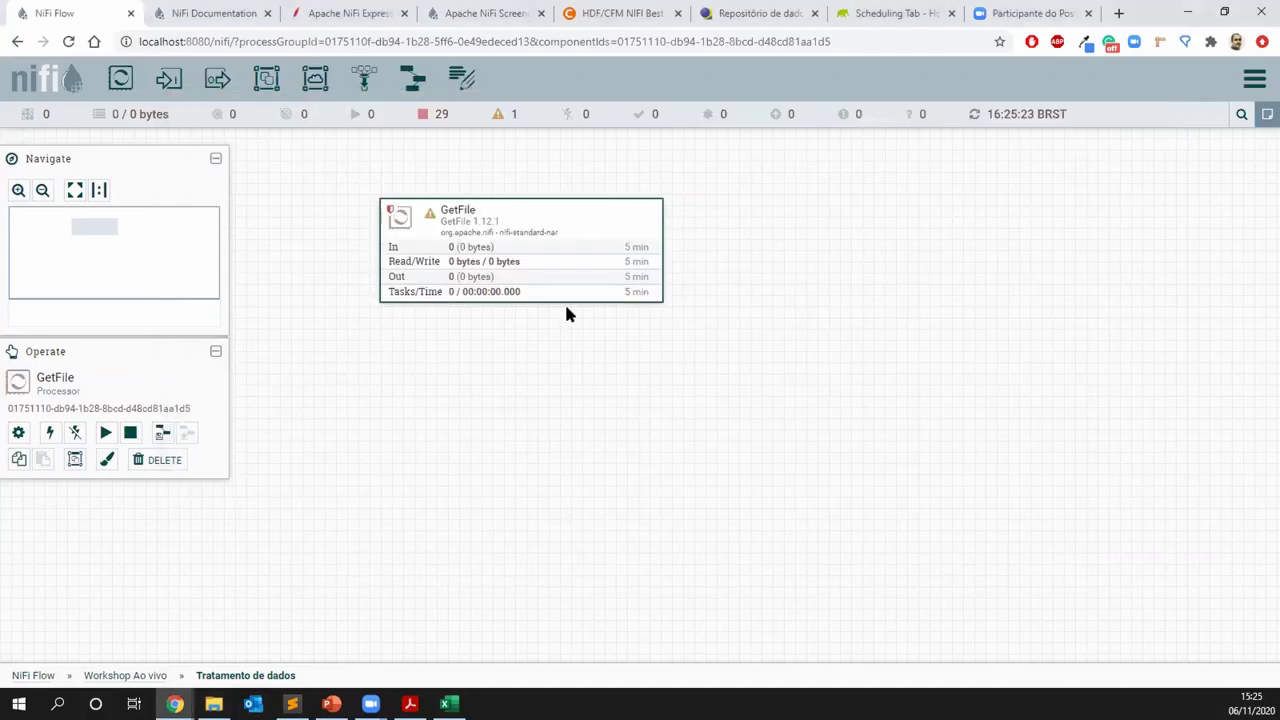
left_click_drag(120, 79, 780, 255)
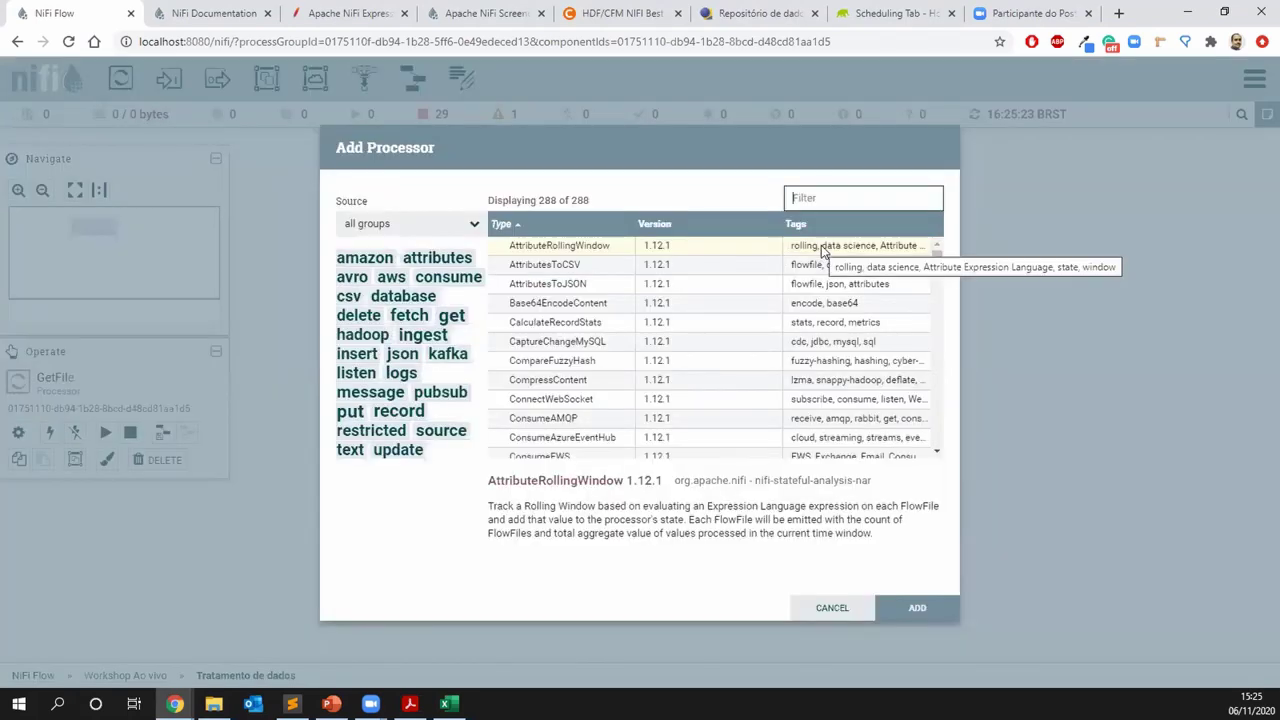
type("qu")
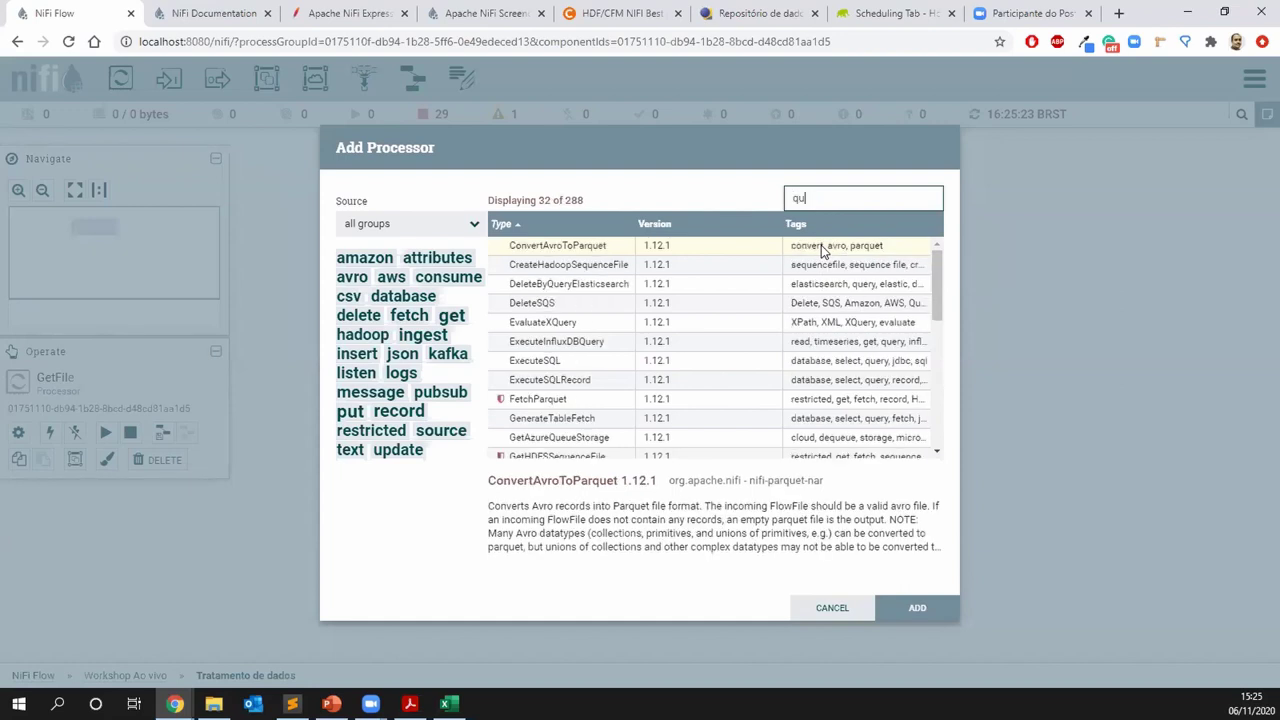
type("ery")
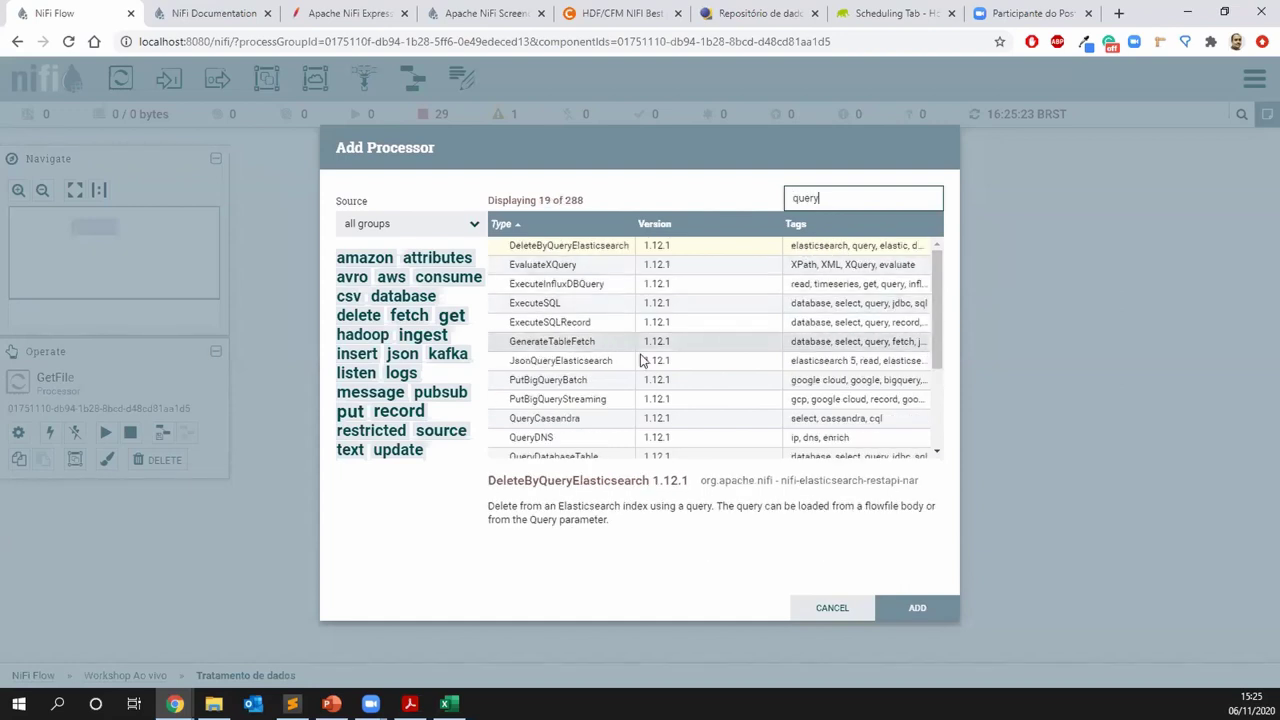
left_click_drag(933, 312, 930, 360)
left_click(608, 421)
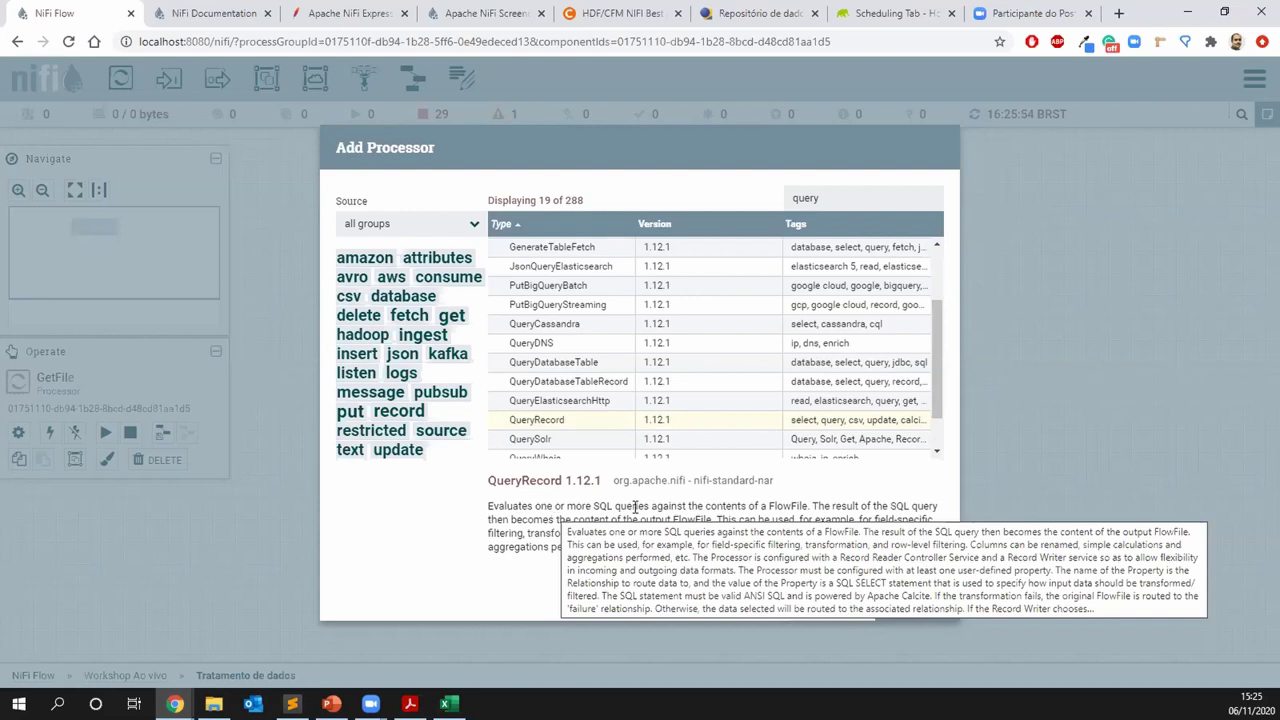
left_click(928, 608)
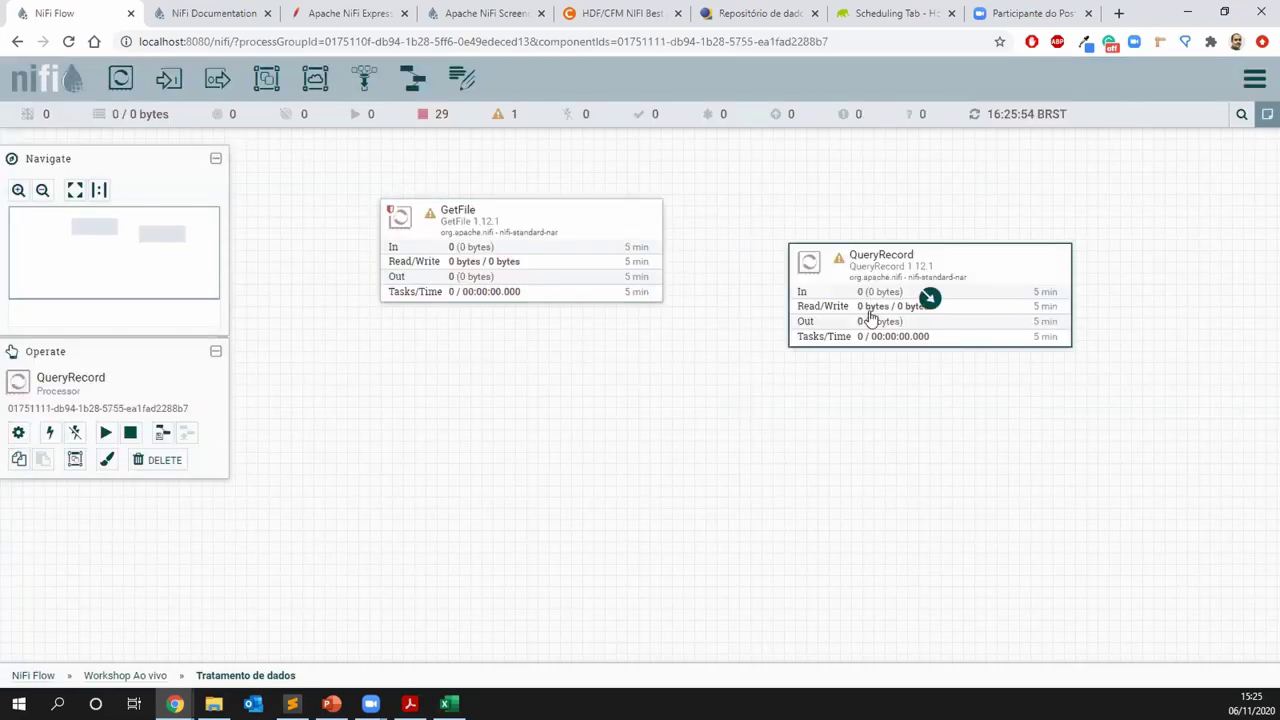
Connect GetFile to QueryRecord for the success relationship and space the two processors further apart
left_click_drag(525, 255, 950, 305)
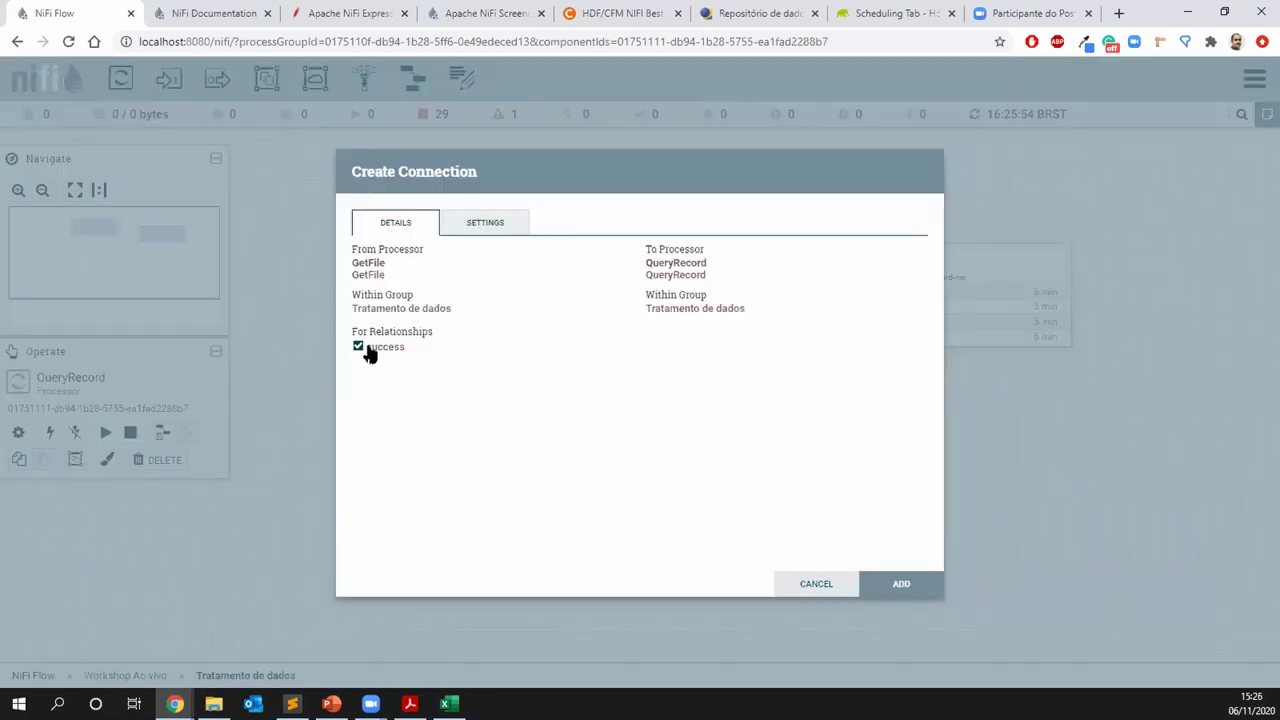
left_click(905, 584)
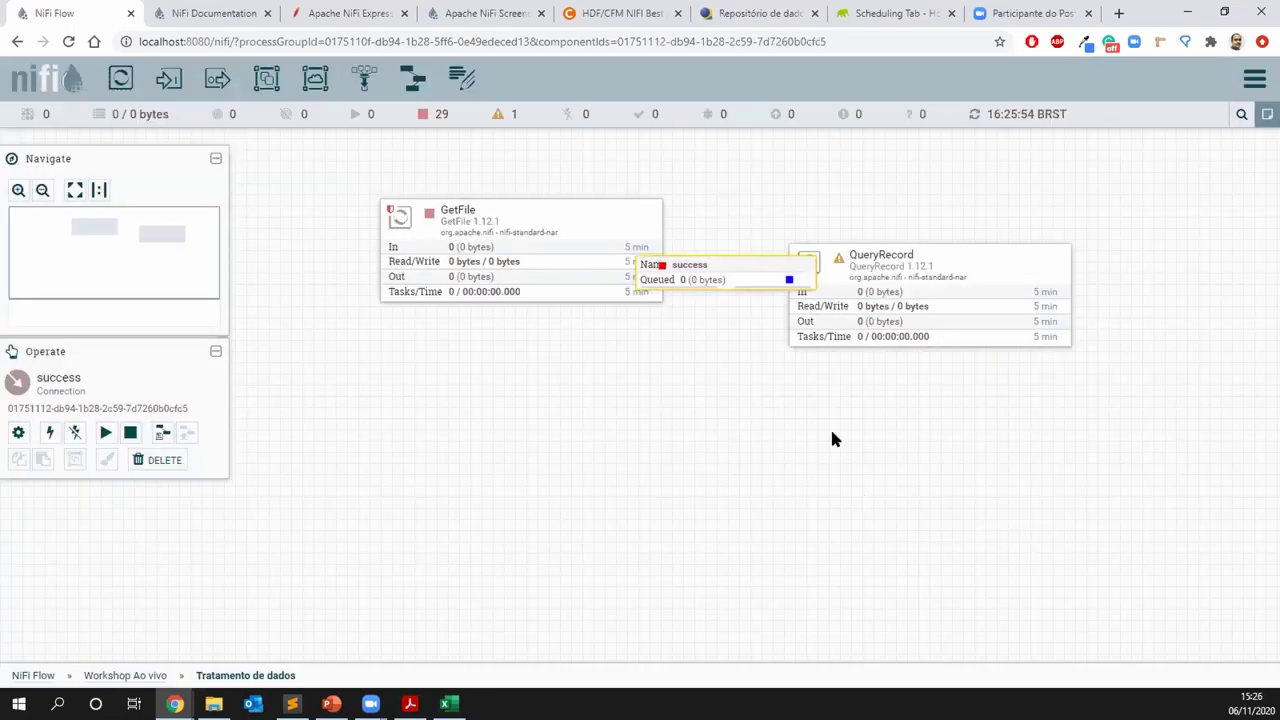
left_click_drag(948, 387, 973, 425)
left_click_drag(517, 251, 453, 225)
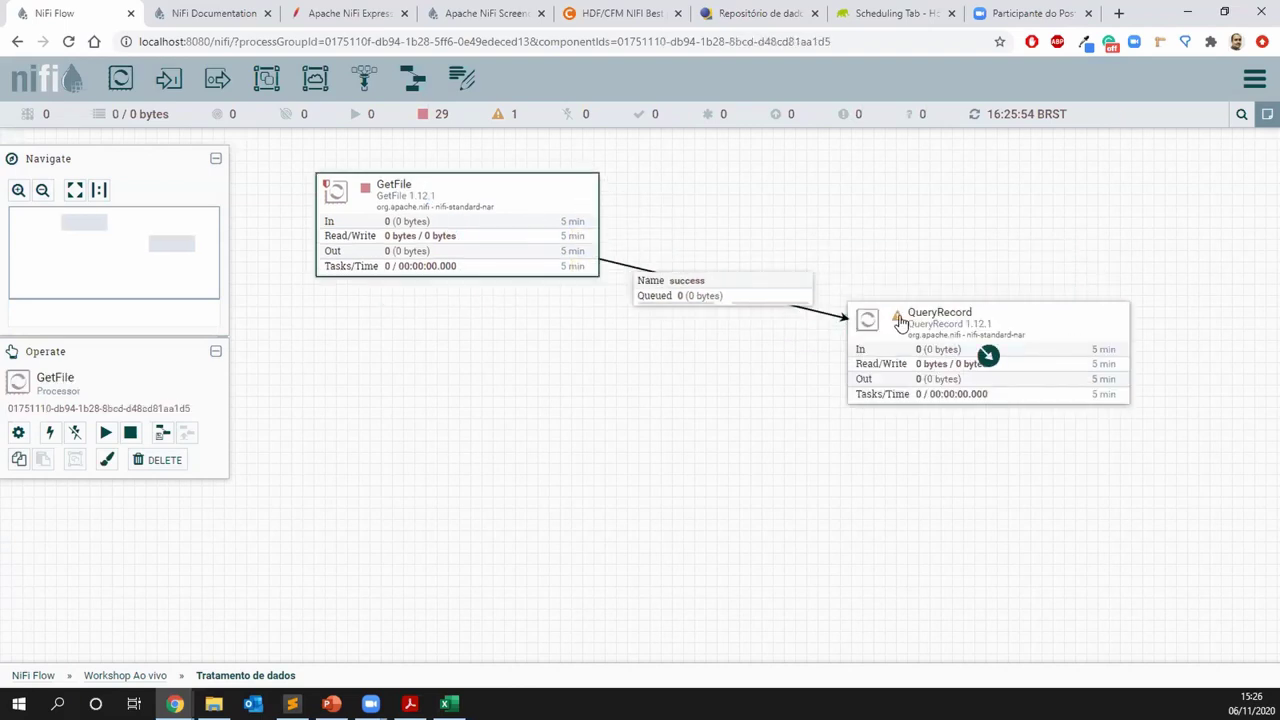
Open QueryRecord's configuration, check its general settings and open the Record Reader property for editing
mouse_move(900, 319)
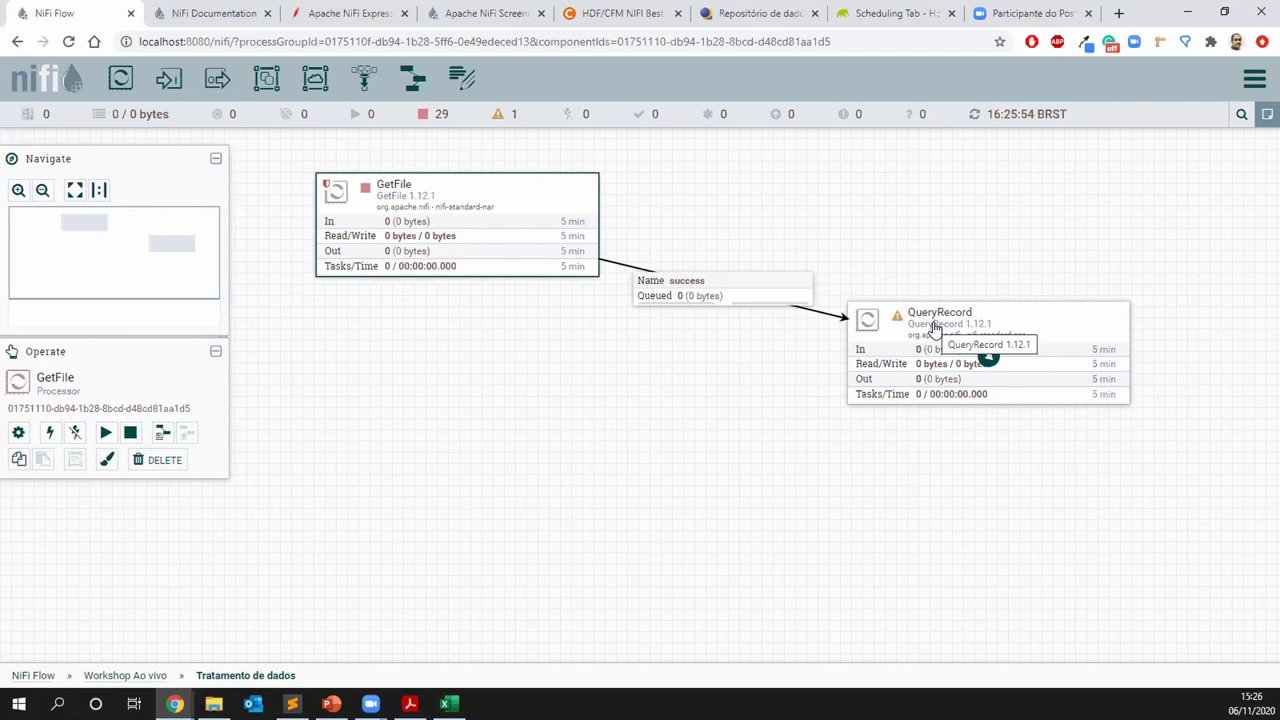
left_click(920, 327)
double_click(920, 327)
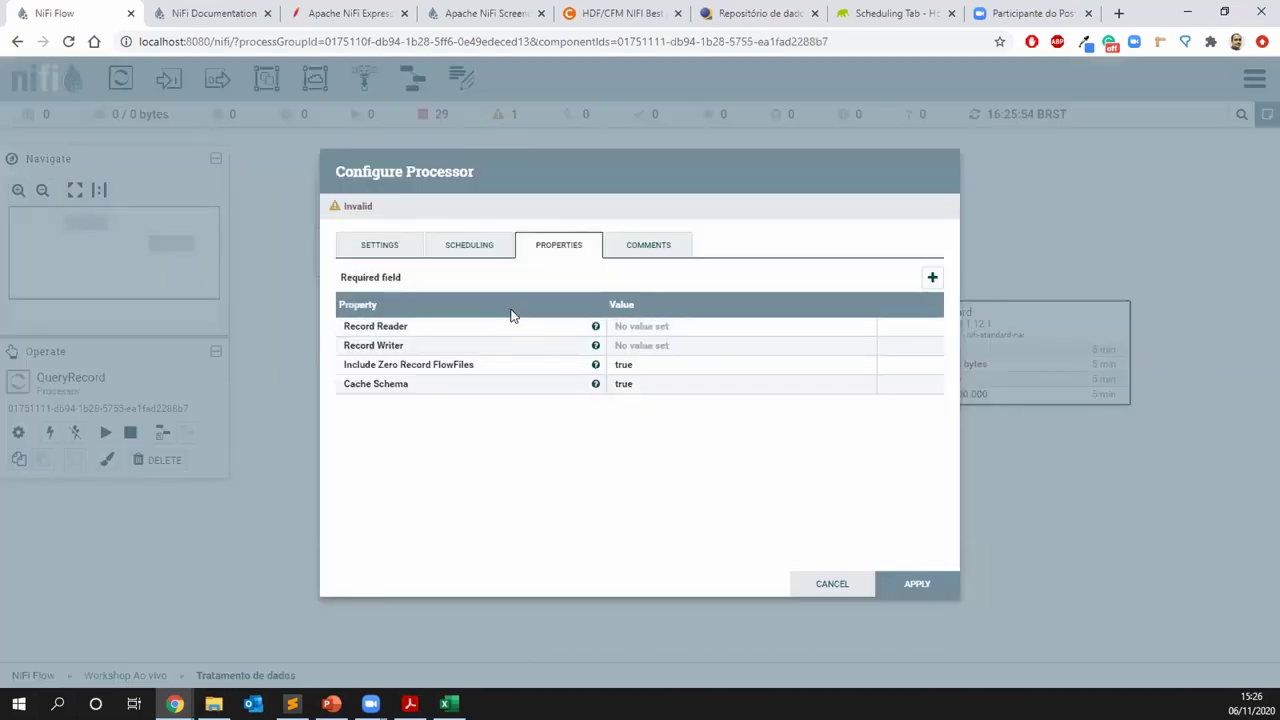
left_click(405, 252)
left_click(550, 249)
left_click(682, 331)
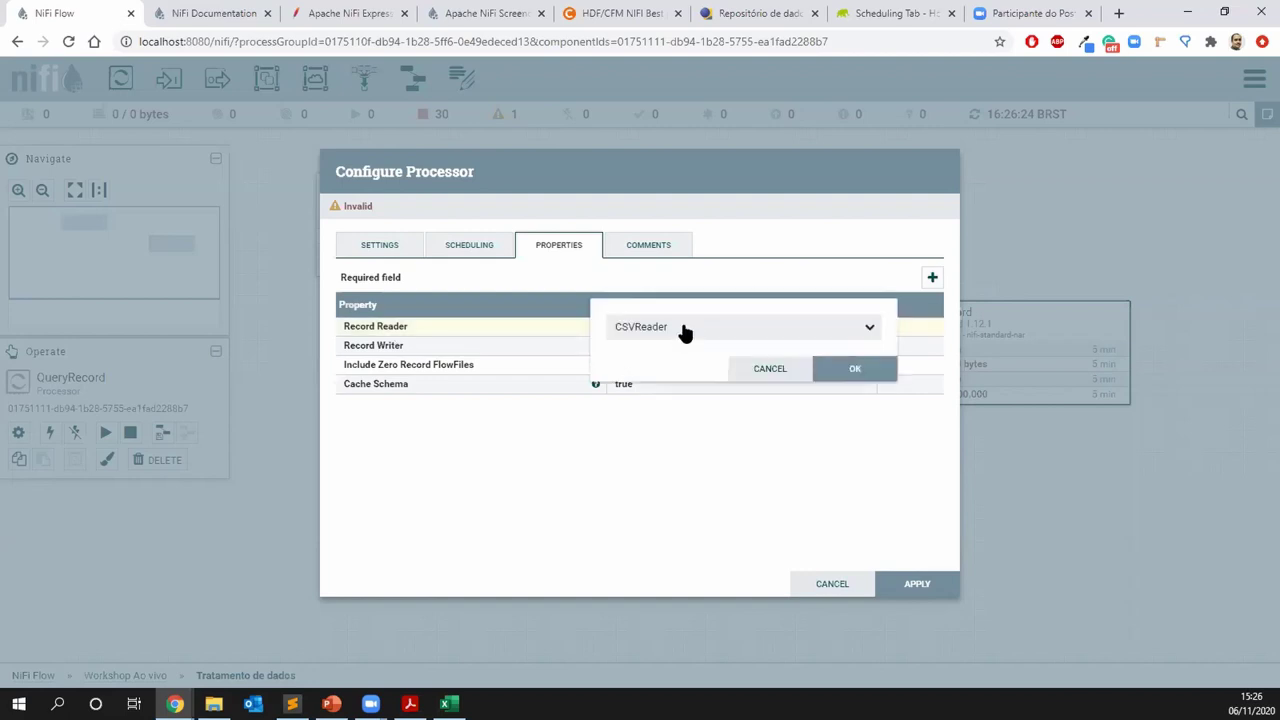
left_click(696, 336)
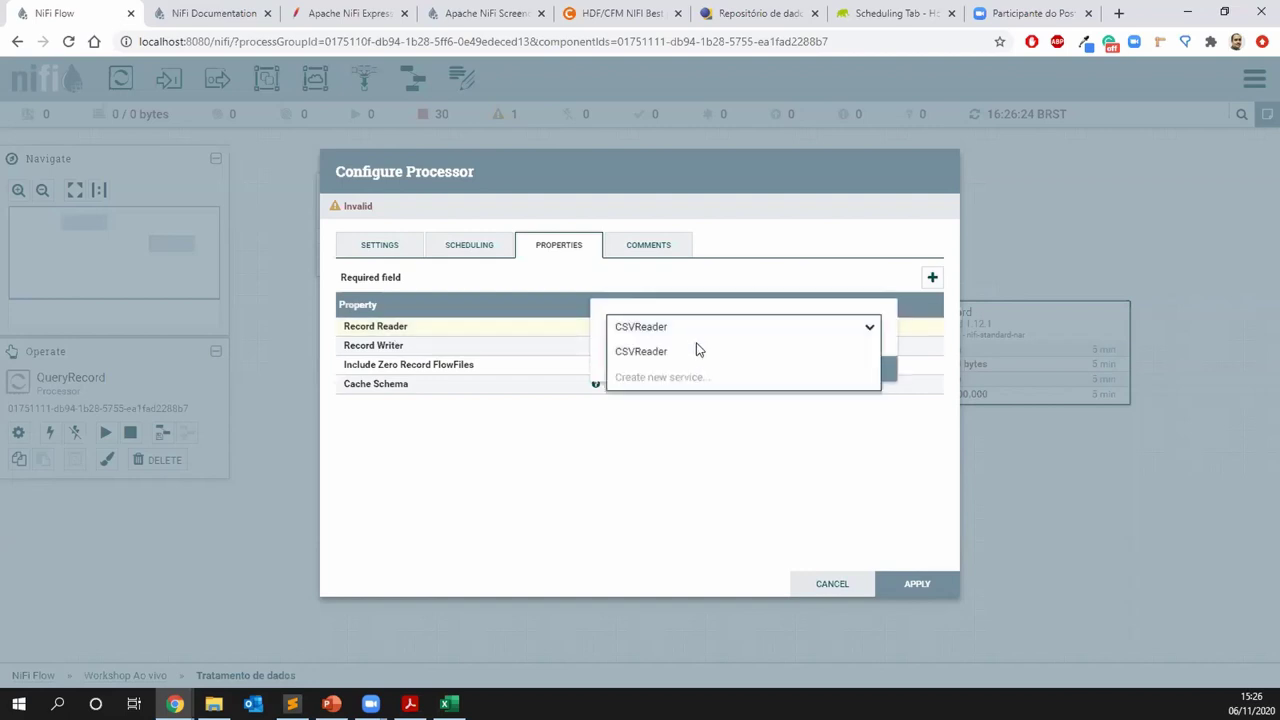
left_click(692, 378)
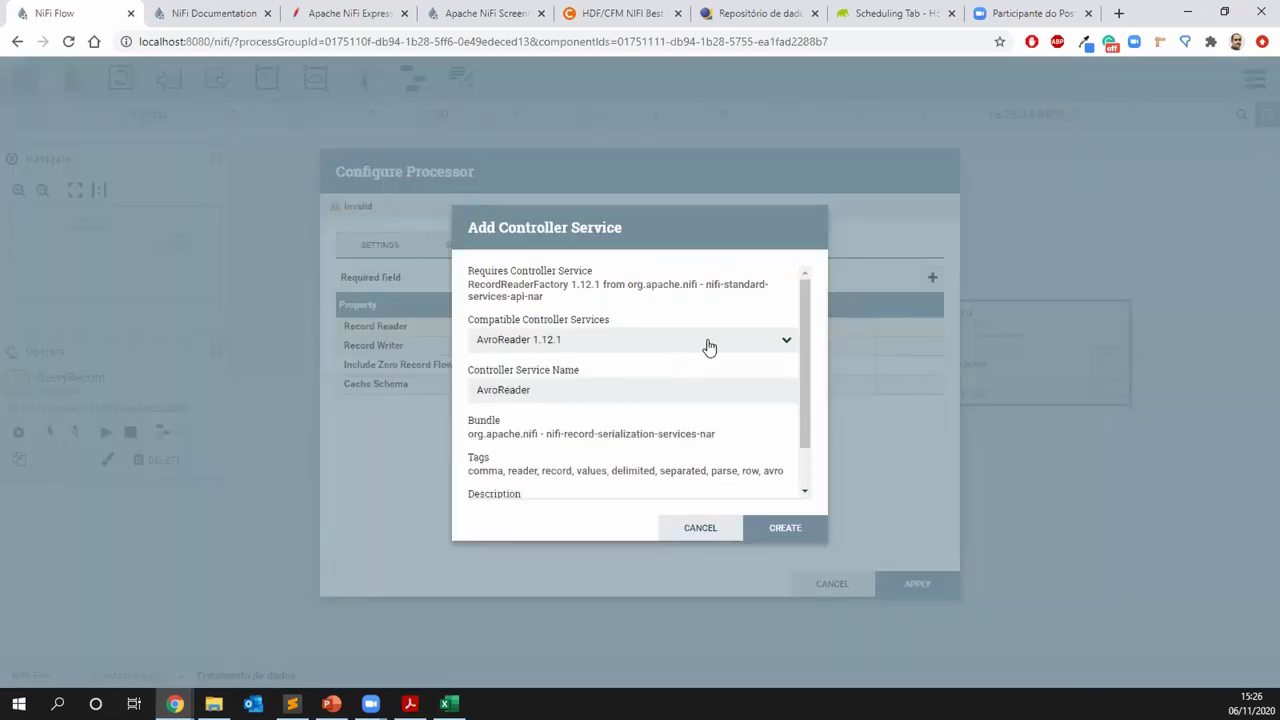
left_click(787, 342)
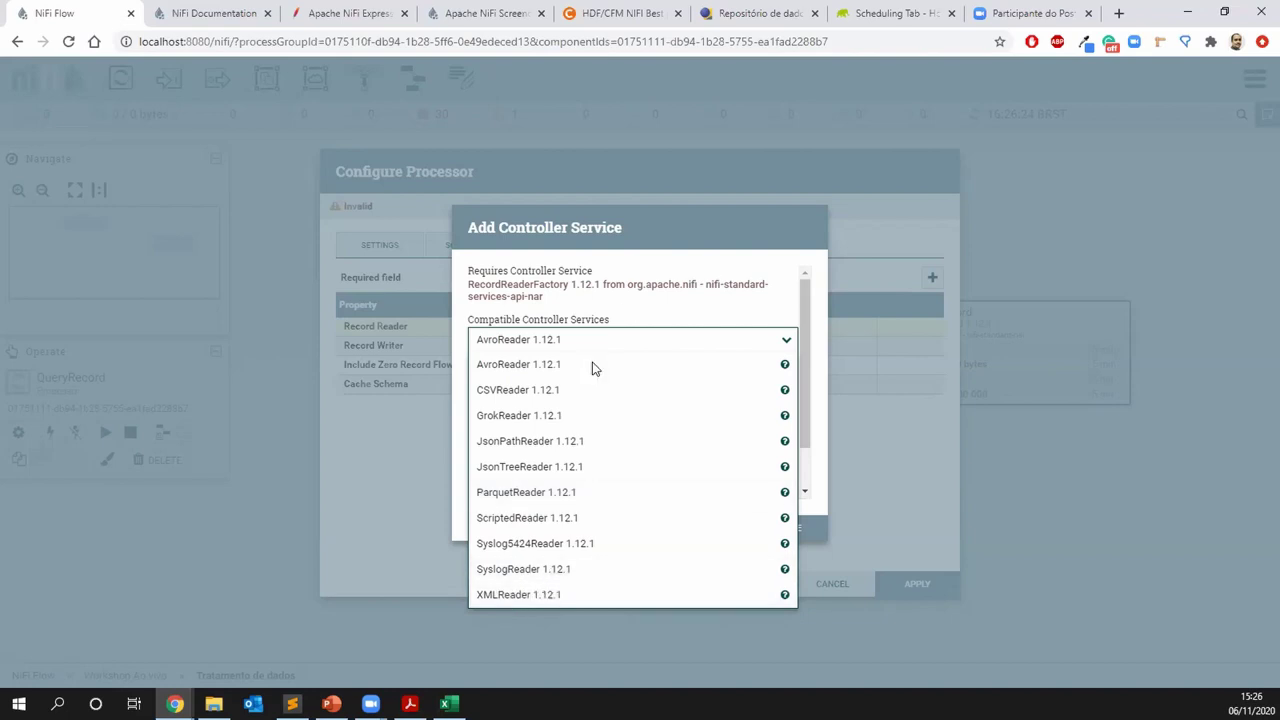
left_click(654, 283)
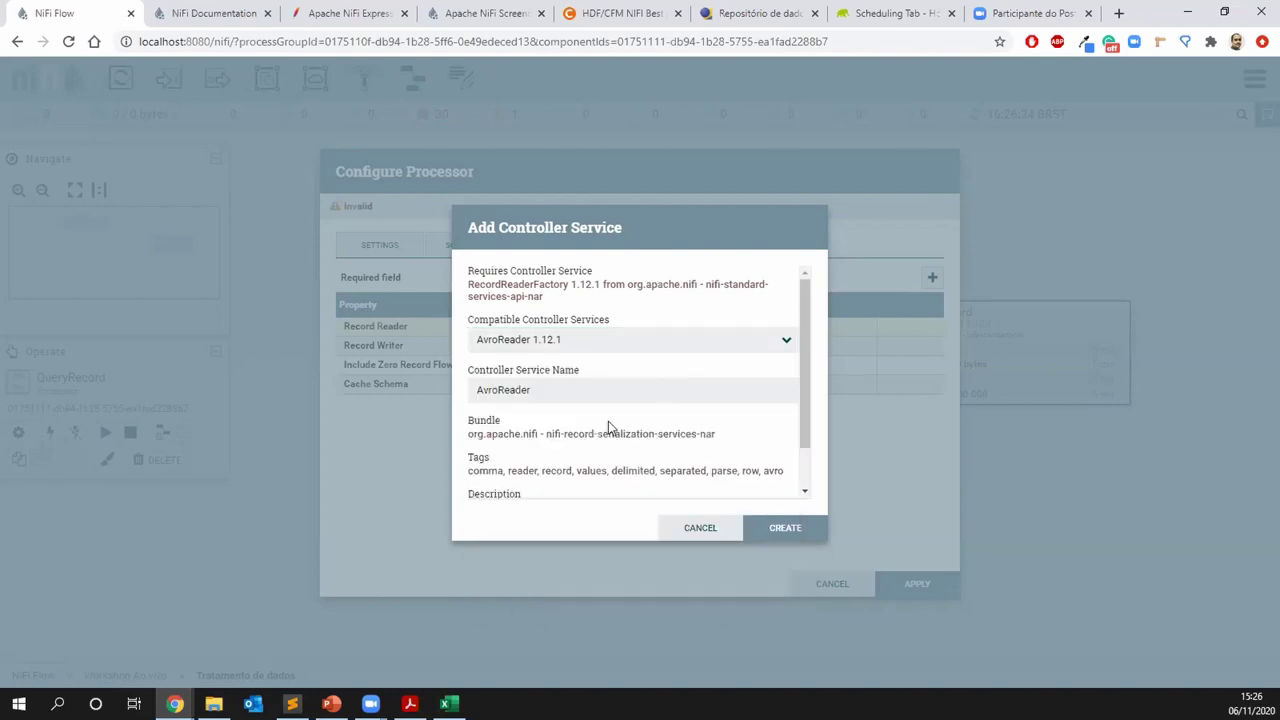
left_click(703, 522)
Set QueryRecord's Record Reader to CSVReader, saving the processor changes, and open the CSVReader controller service's properties
left_click(660, 327)
left_click(852, 370)
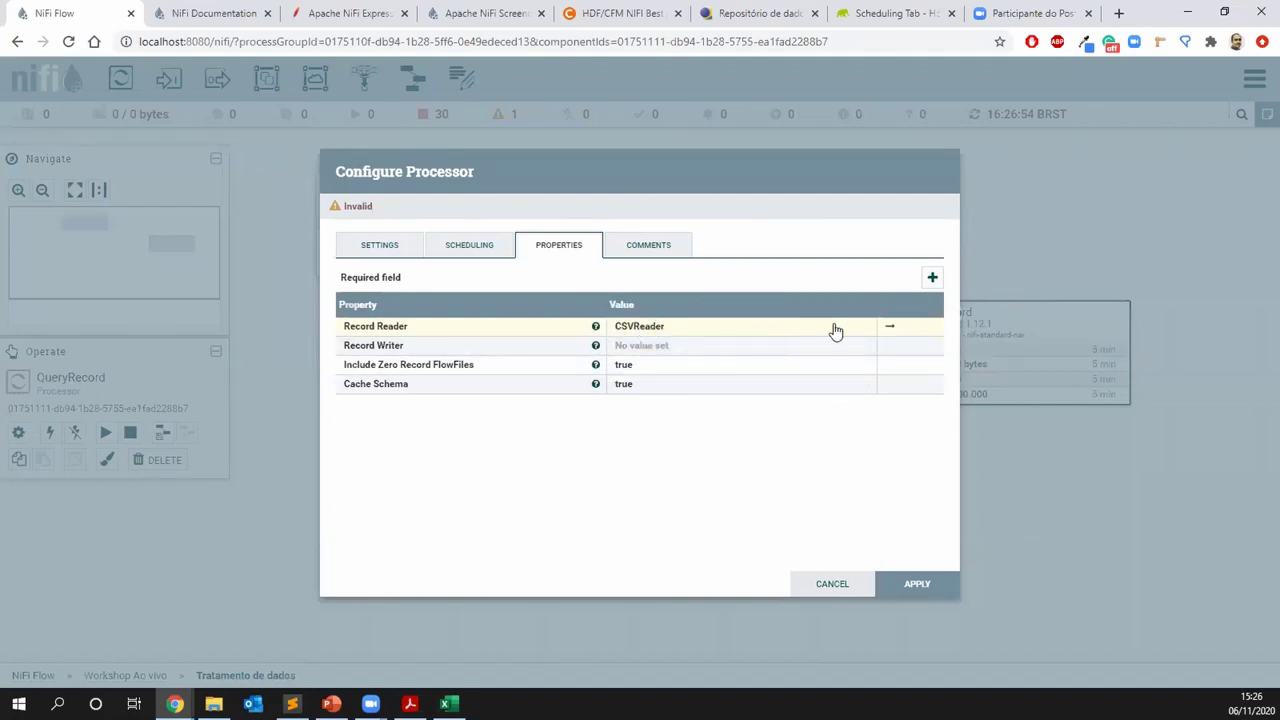
left_click(891, 332)
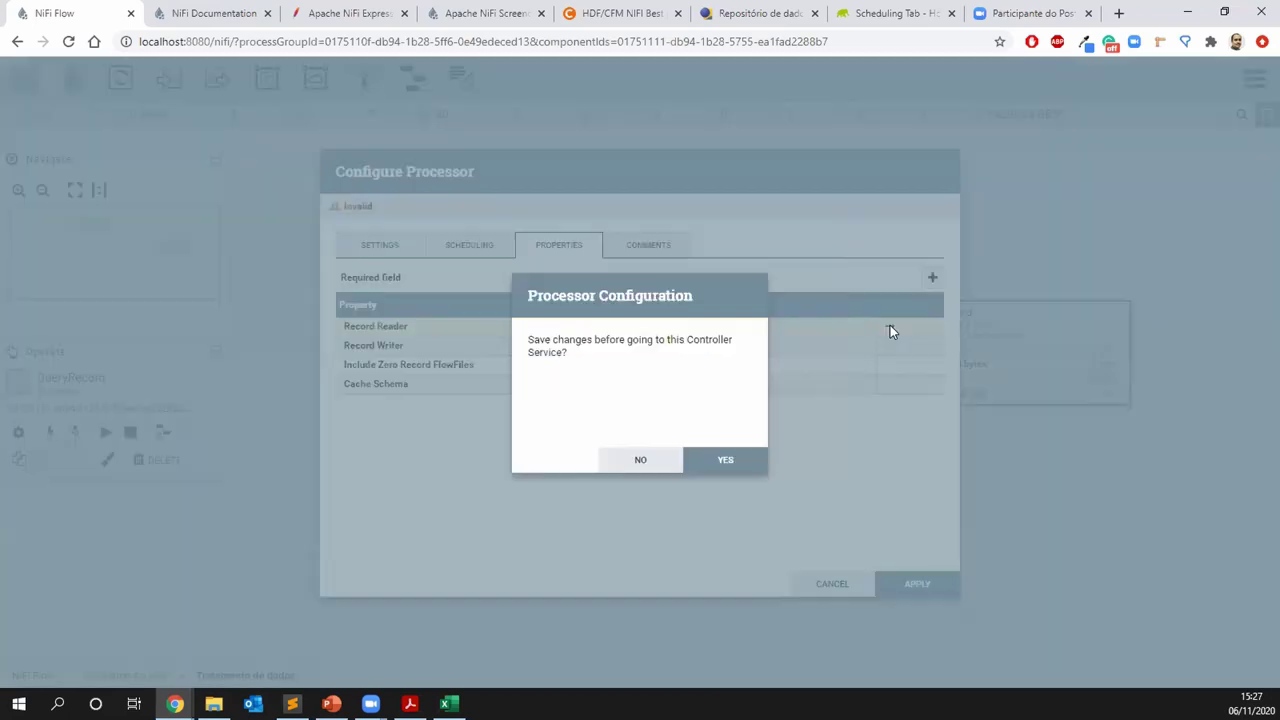
left_click(725, 460)
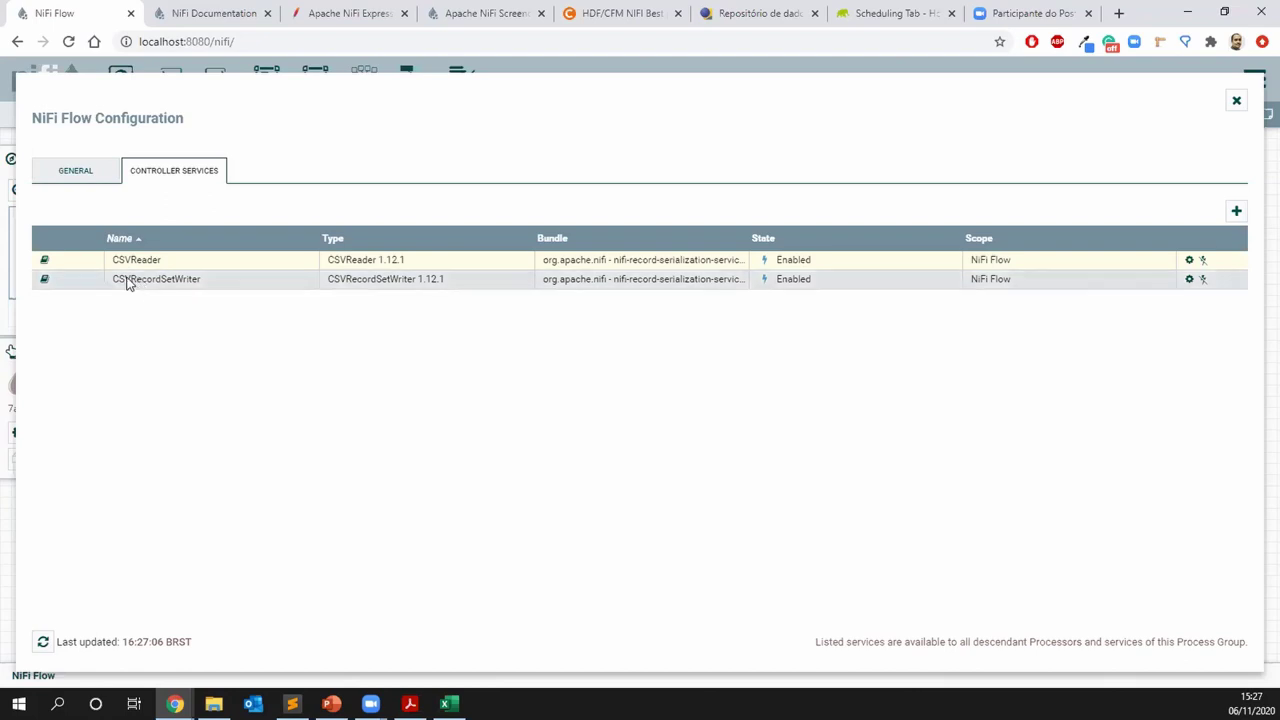
left_click(1188, 260)
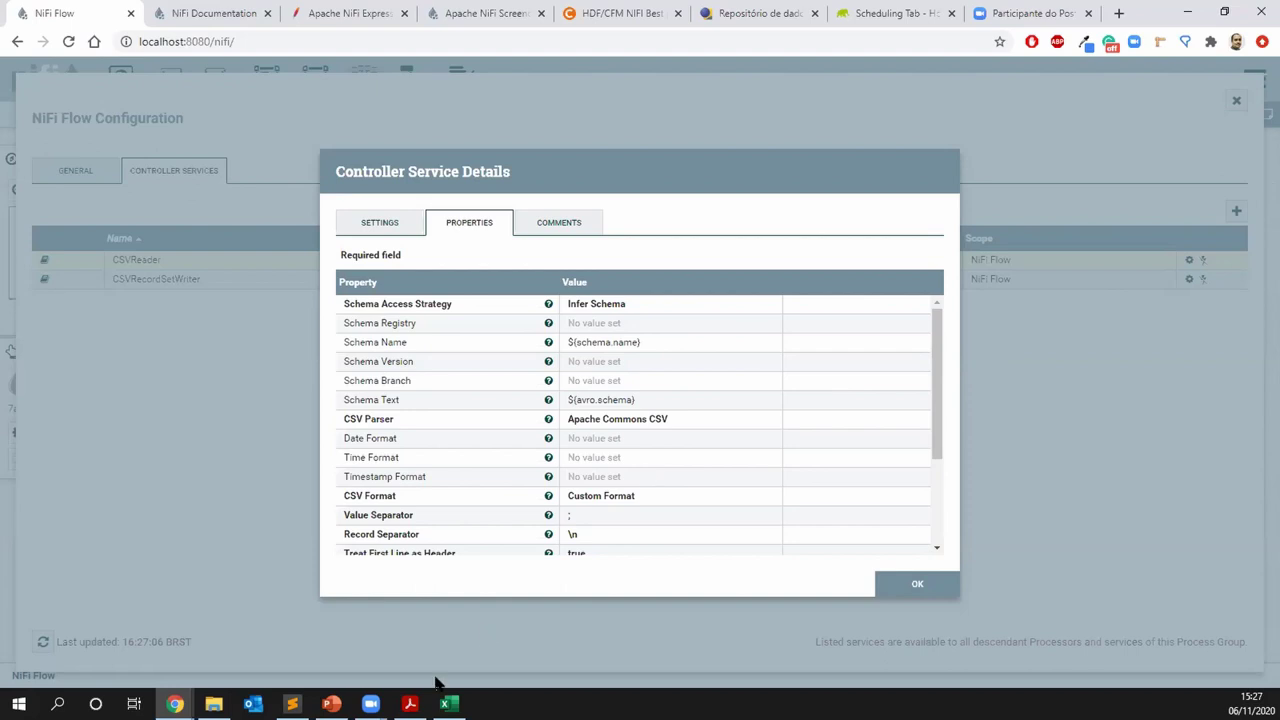
Switch to leiame.pdf in Acrobat Reader and highlight the sentence about the files' character encoding
left_click(409, 704)
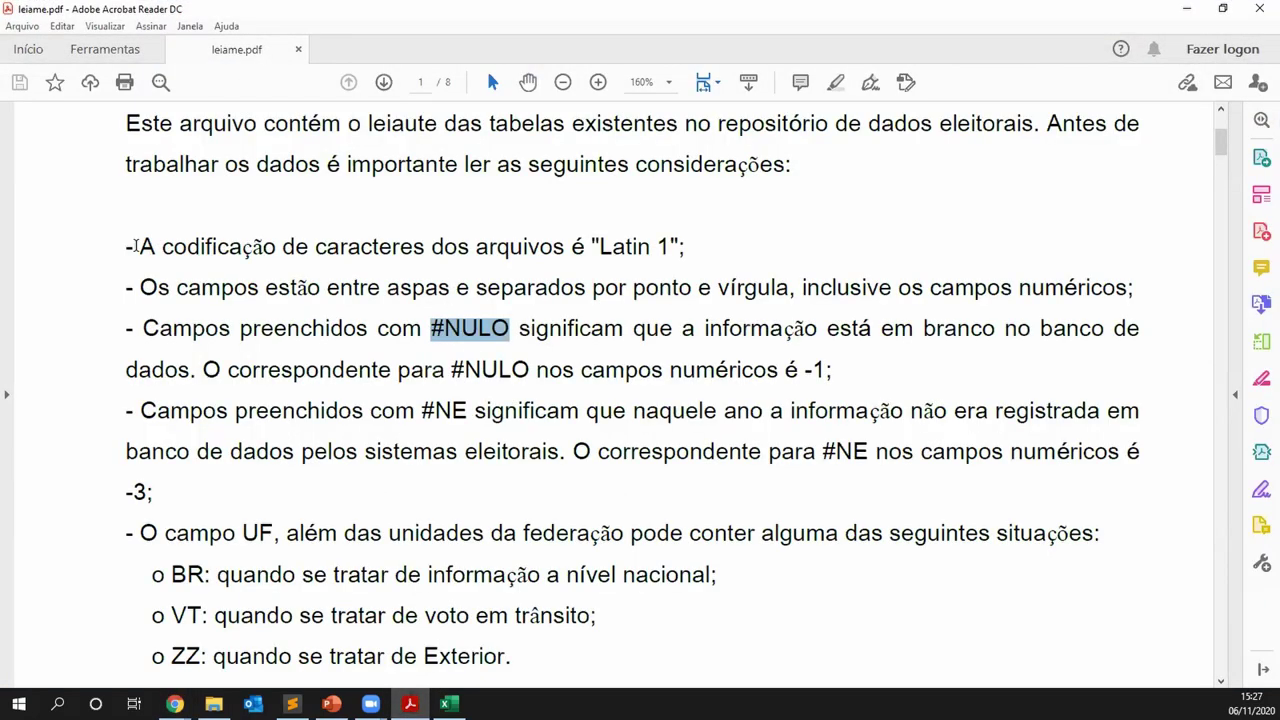
left_click_drag(139, 246, 275, 247)
left_click_drag(558, 246, 672, 246)
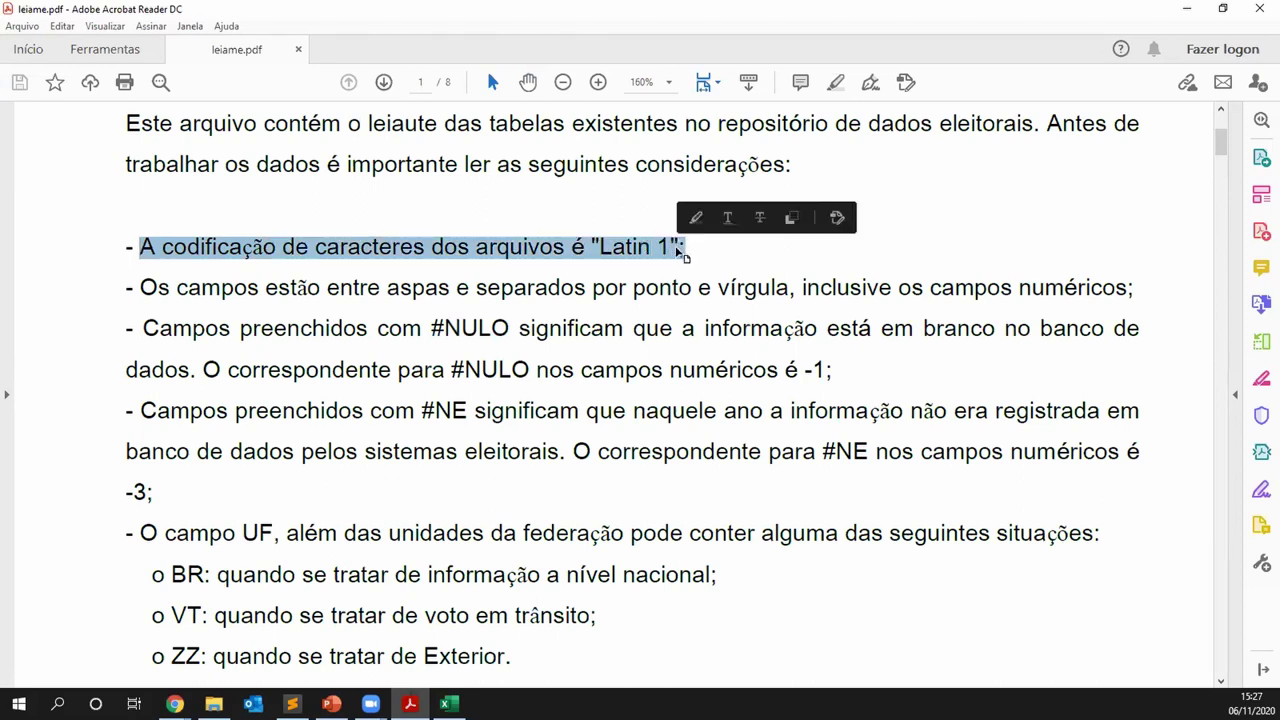
Highlight the wording about quotation marks and the semicolon separator in leiame.pdf and return to NiFi
double_click(390, 287)
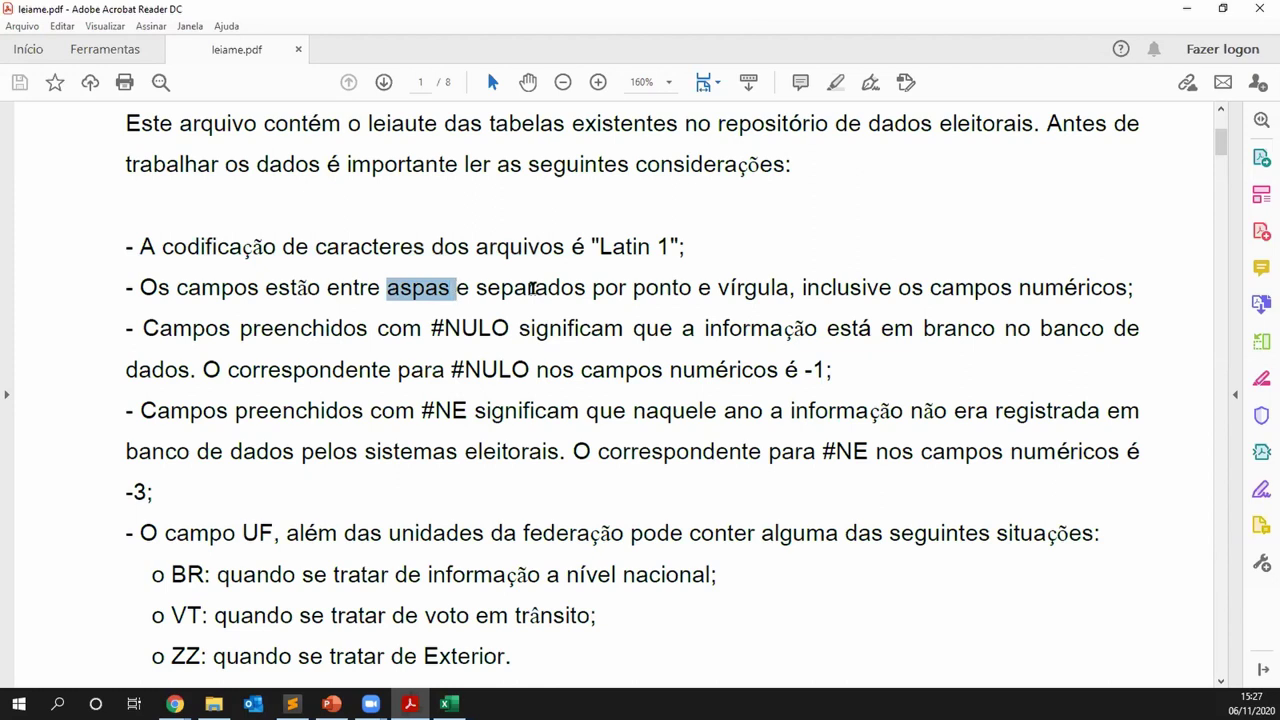
left_click_drag(633, 287, 795, 288)
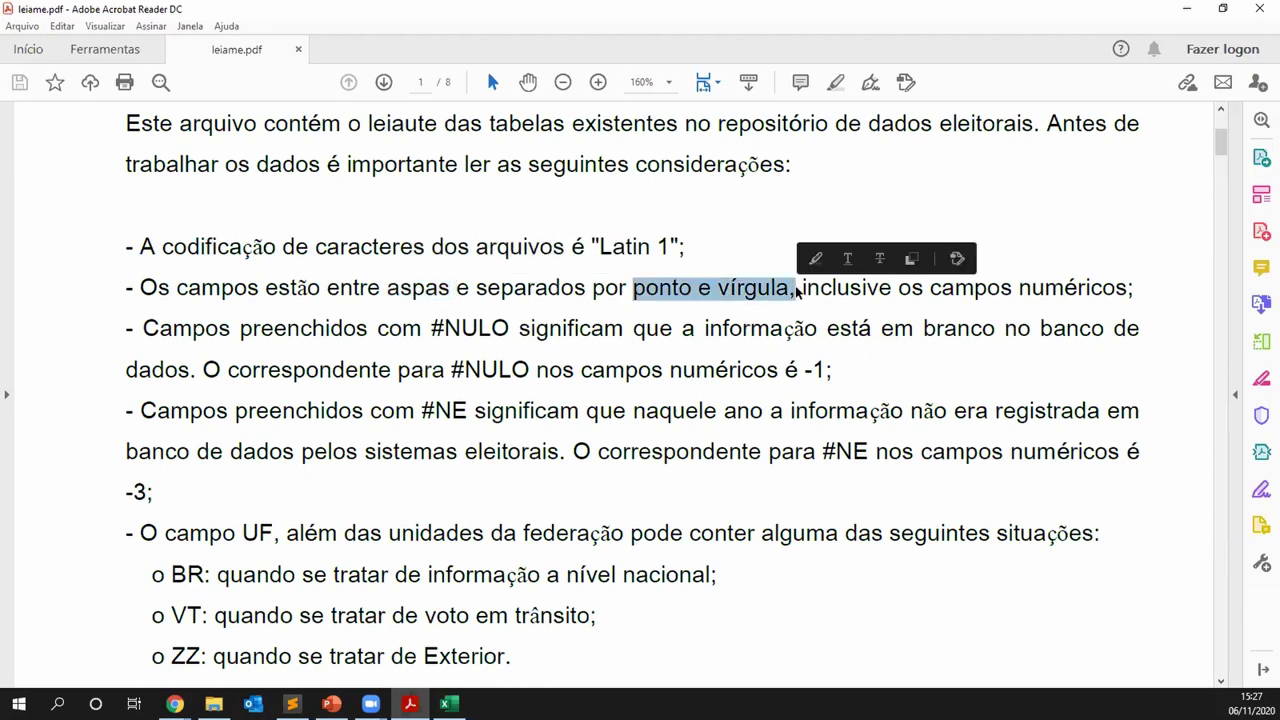
left_click(1189, 12)
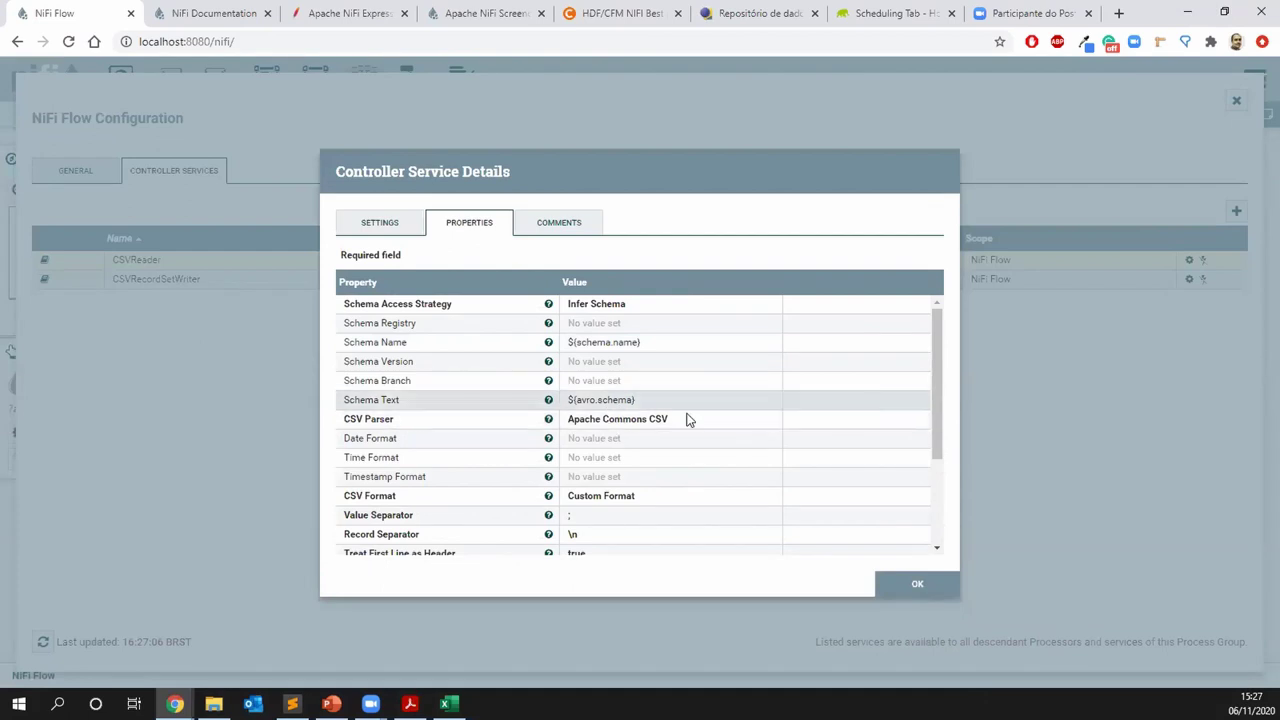
Review the available CSV Format options in the CSVReader service's properties without changing the selection
left_click_drag(934, 396, 937, 451)
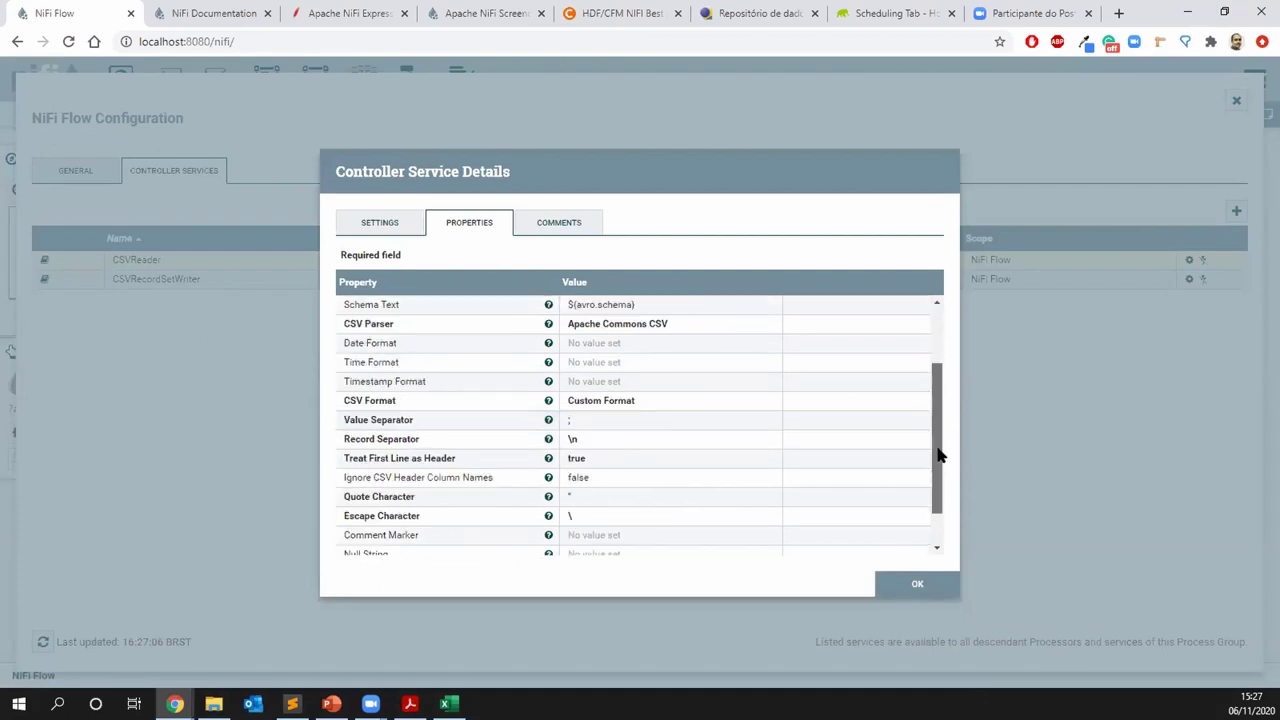
left_click(650, 403)
left_click(676, 405)
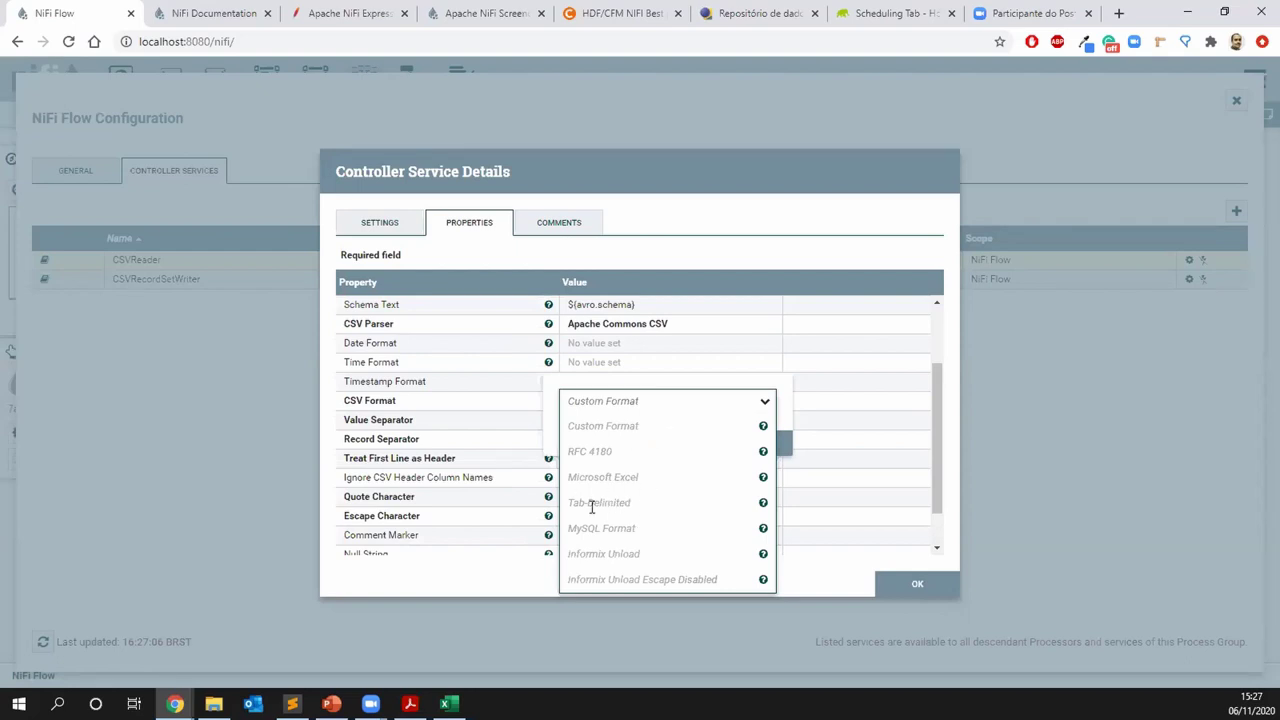
left_click(641, 411)
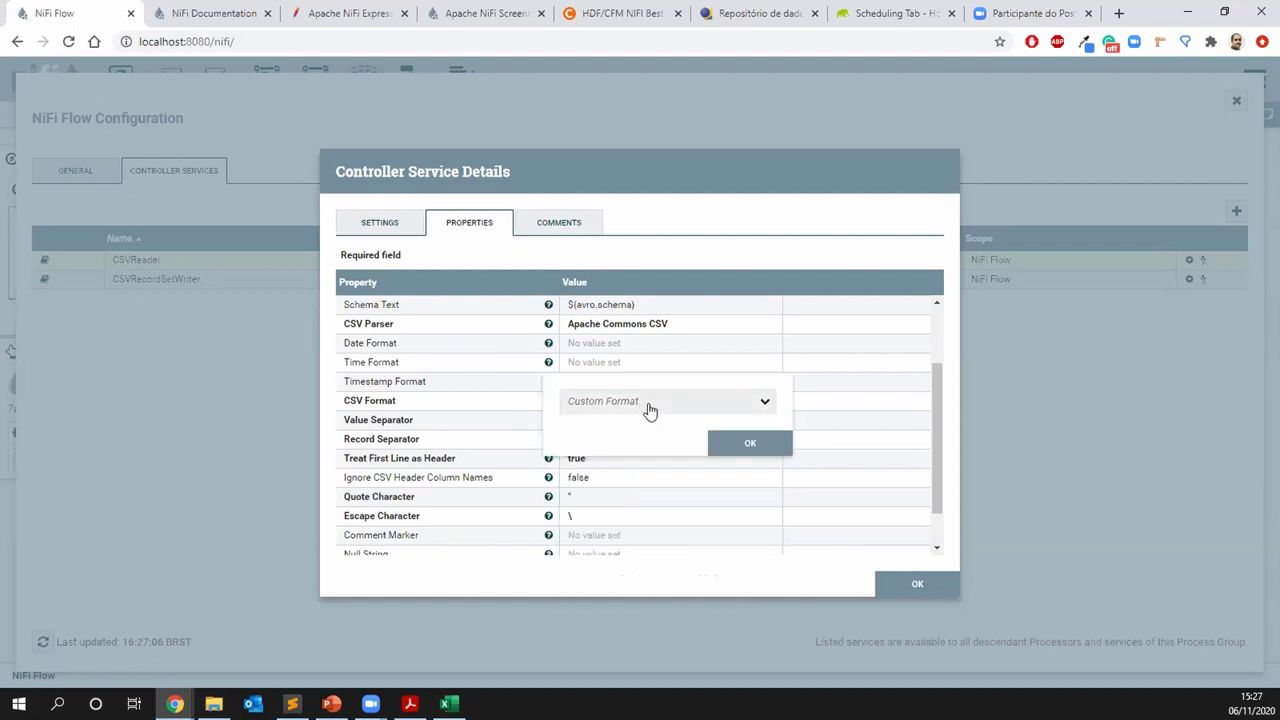
left_click(737, 444)
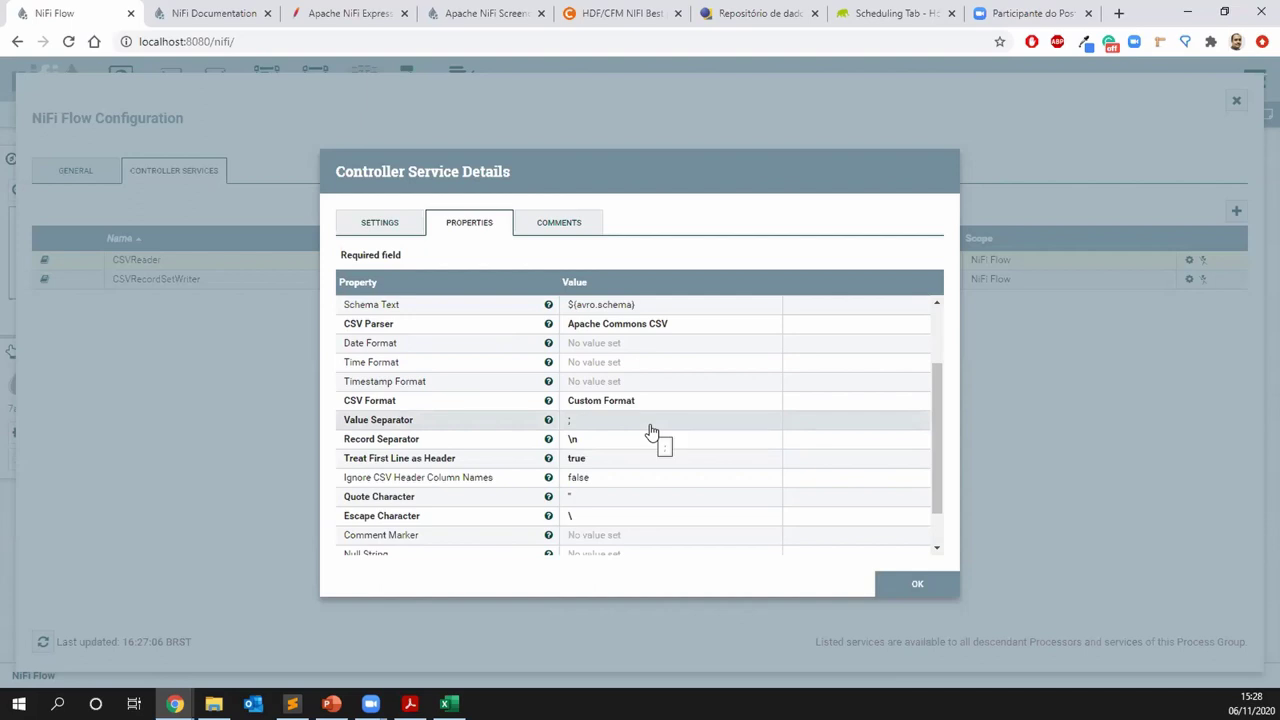
Inspect the Value Separator and Quote Character properties of the CSVReader service
left_click(603, 422)
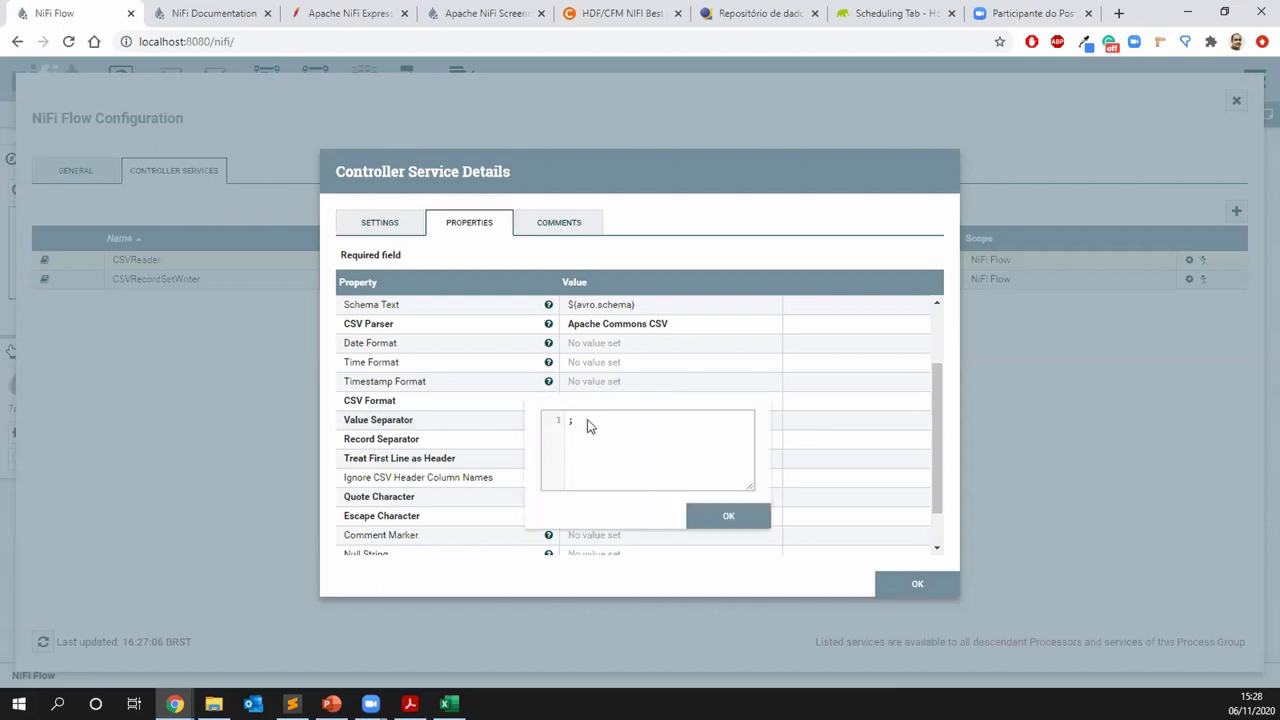
left_click(713, 517)
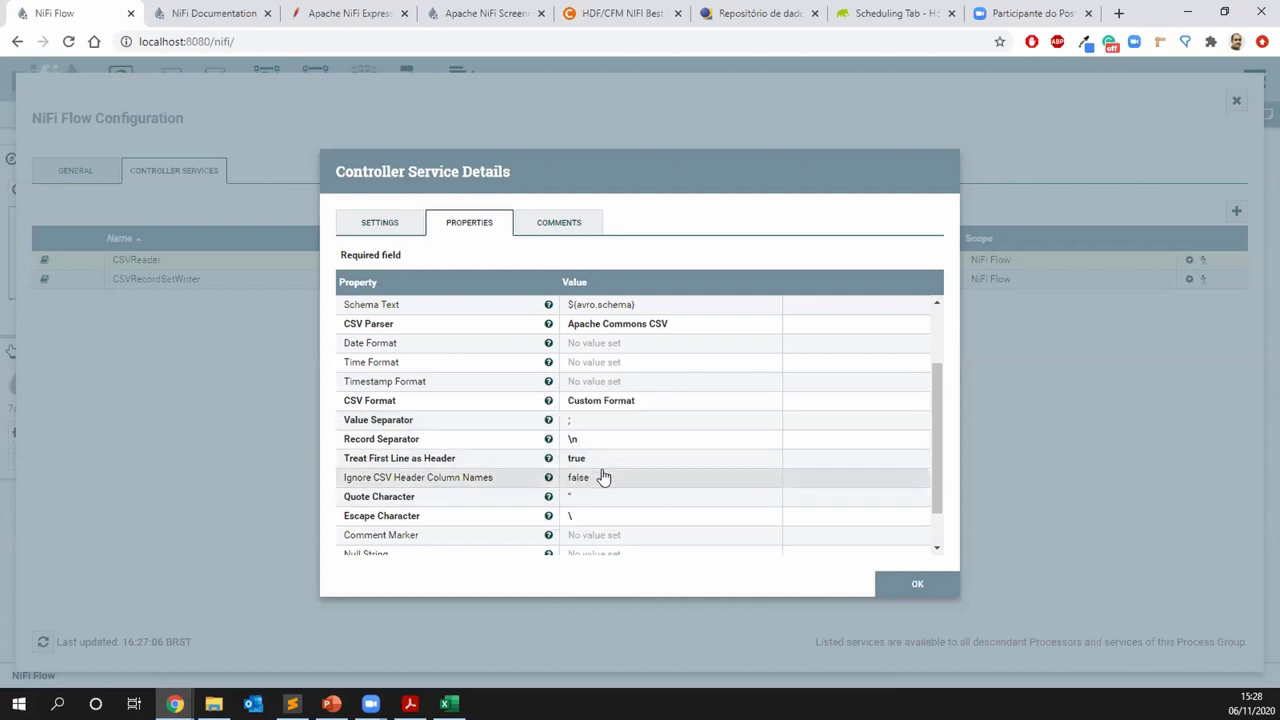
left_click(586, 496)
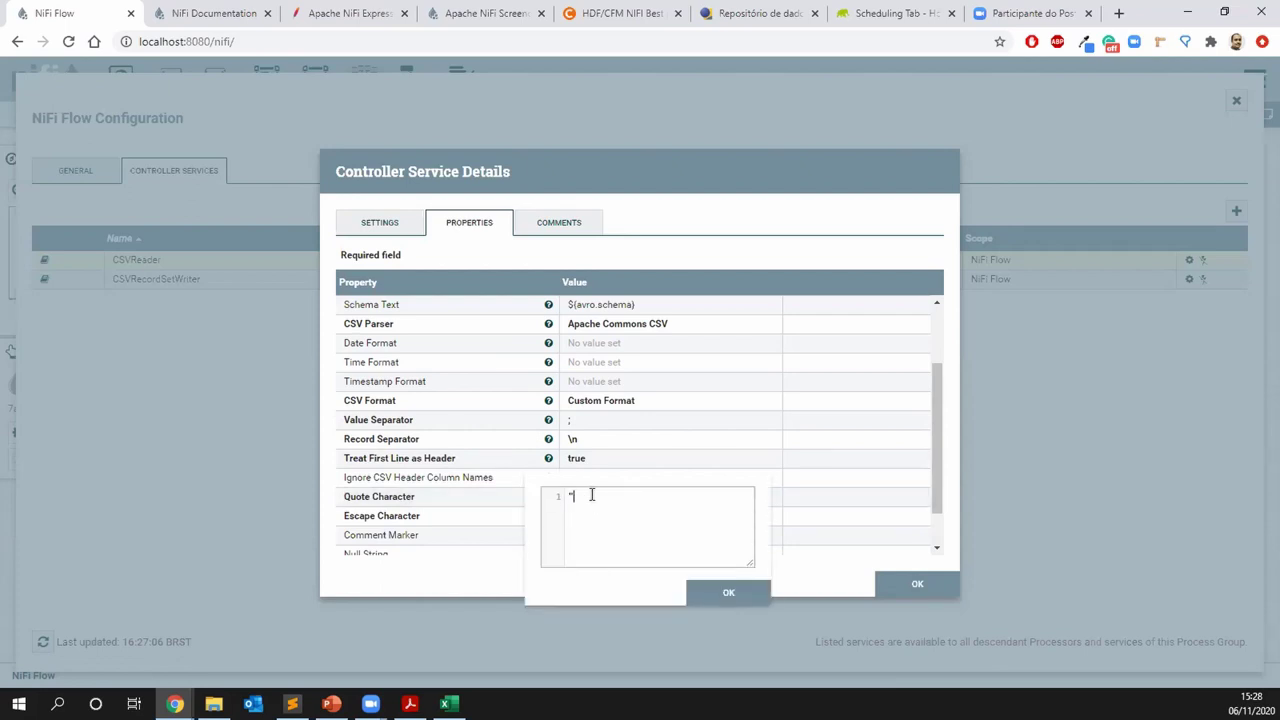
left_click(700, 592)
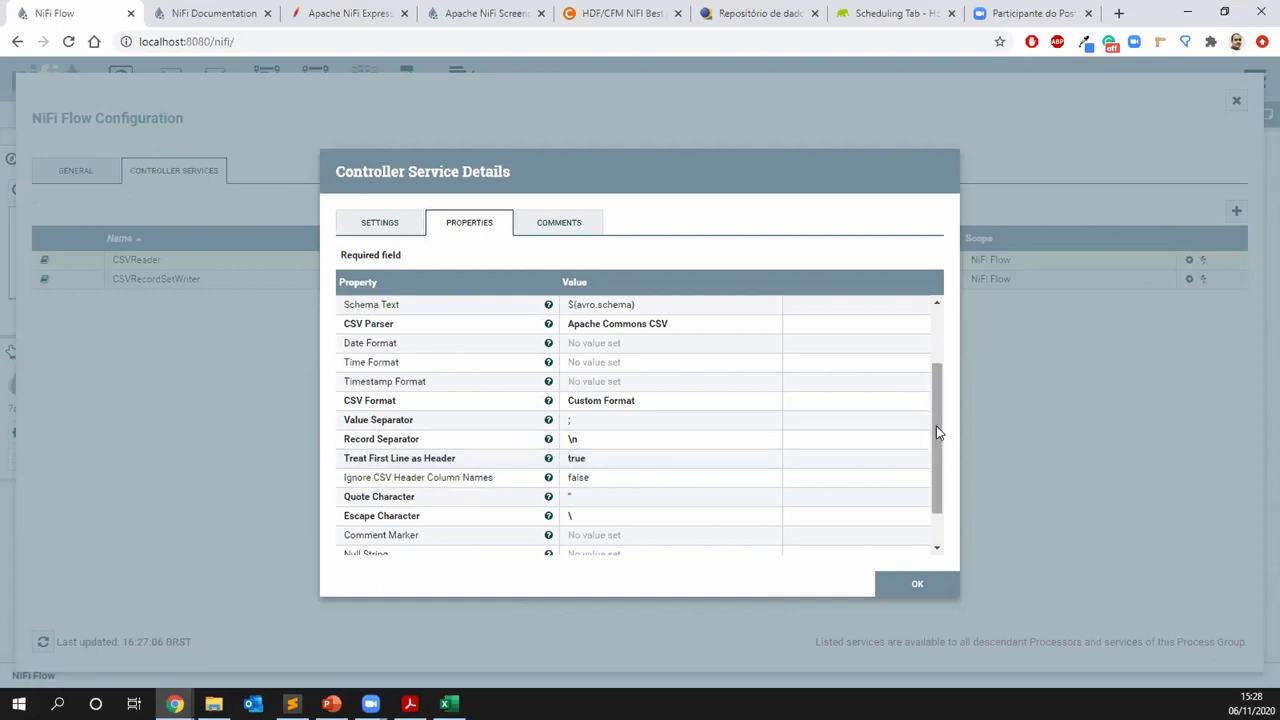
Check the Character Set property of the CSVReader service and close its details
left_click_drag(936, 426, 936, 470)
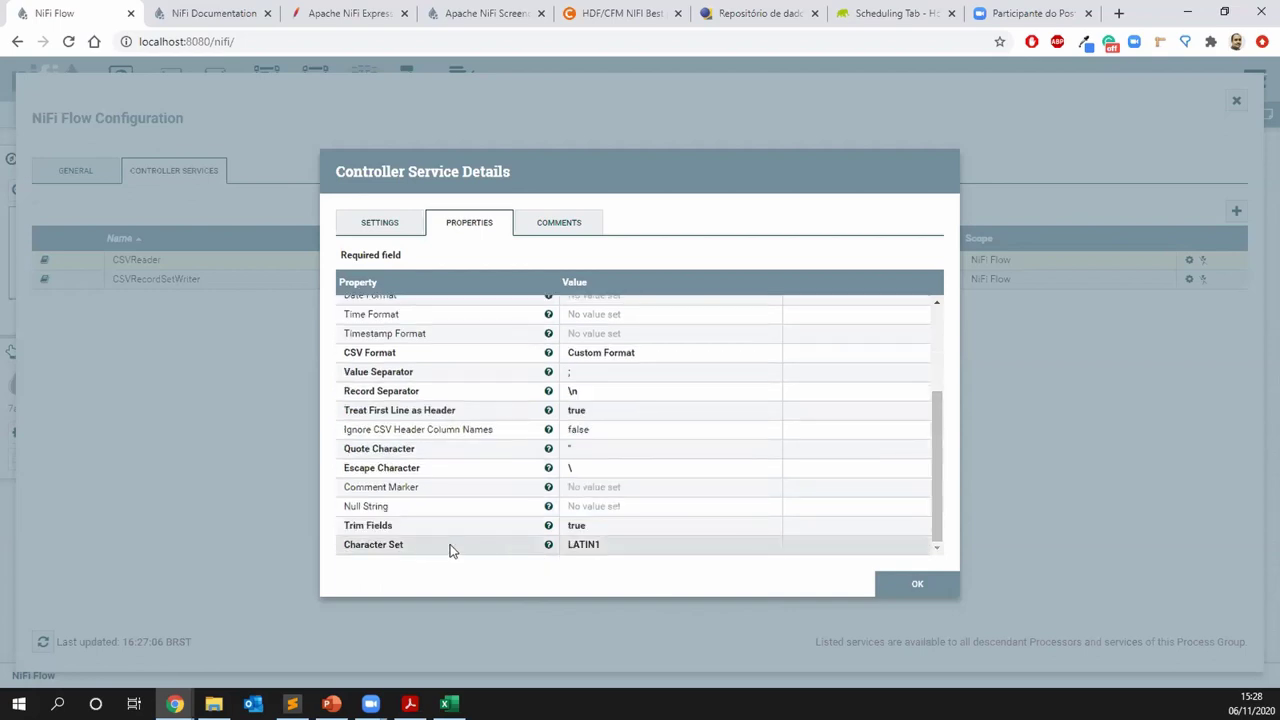
left_click(610, 548)
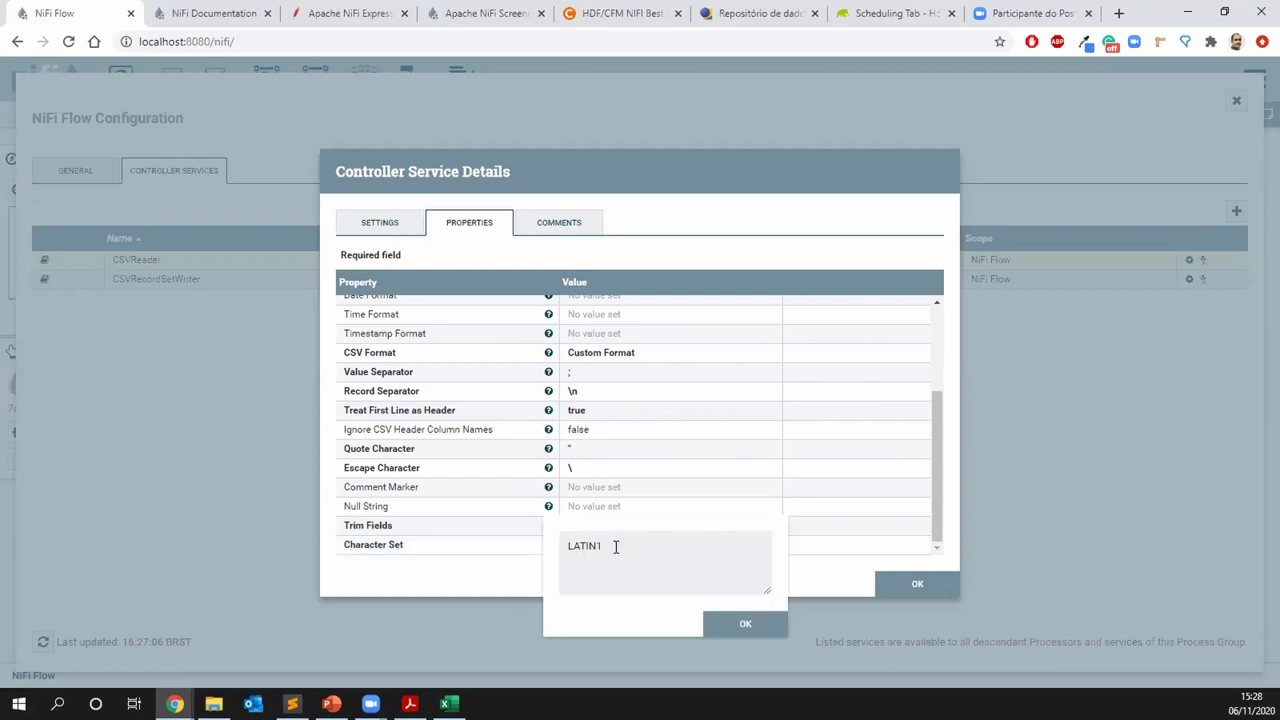
left_click(741, 626)
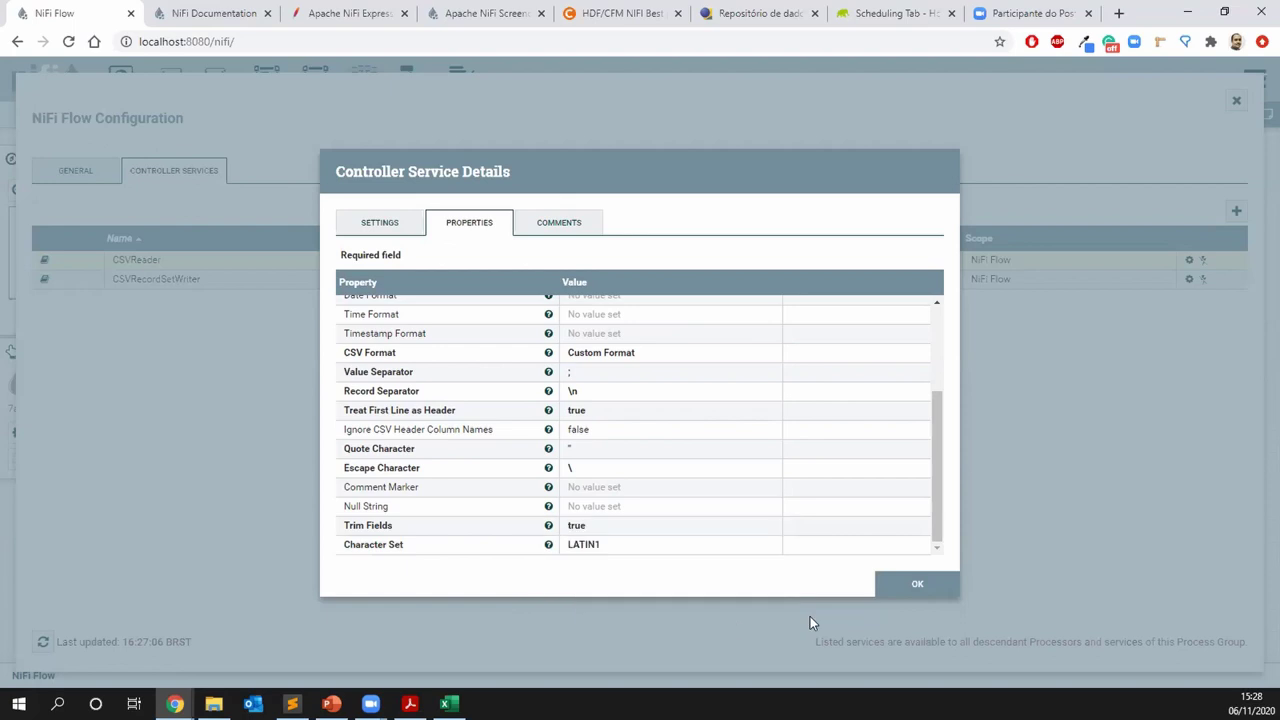
left_click(884, 580)
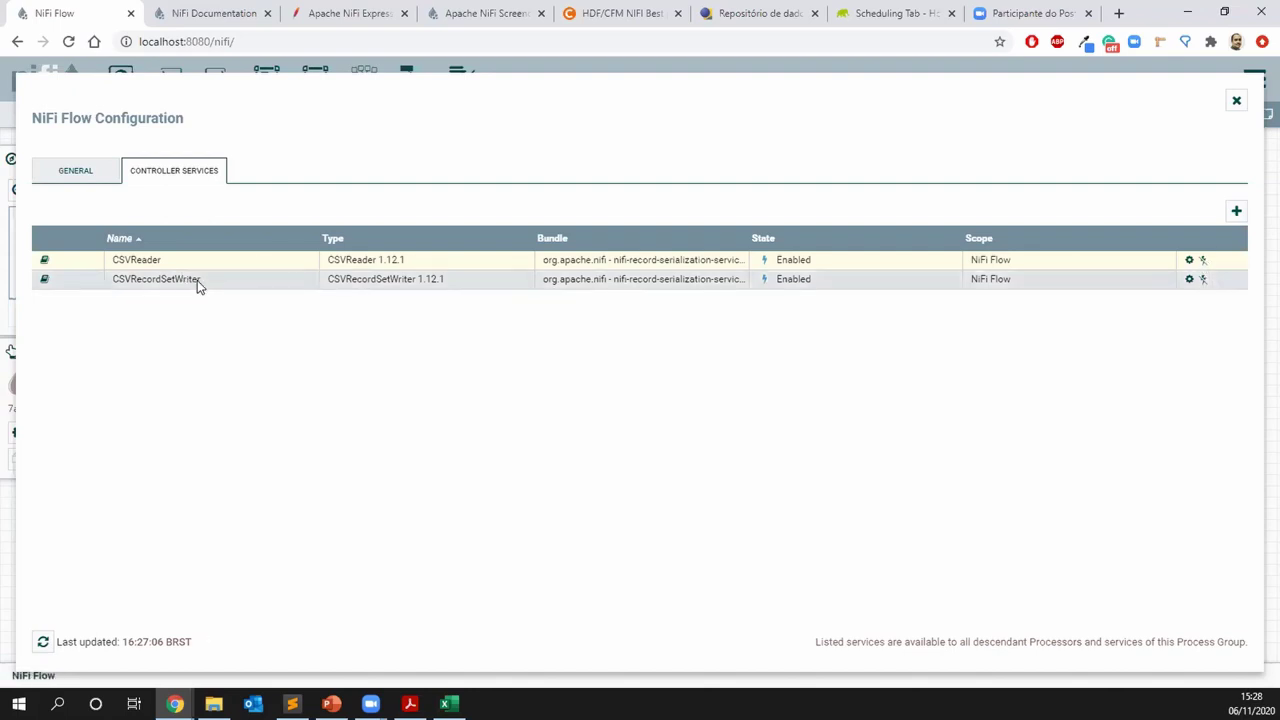
Return to the Tratamento de dados group inside Workshop Ao vivo and set QueryRecord's Record Writer to CSVRecordSetWriter
left_click(1236, 101)
double_click(540, 248)
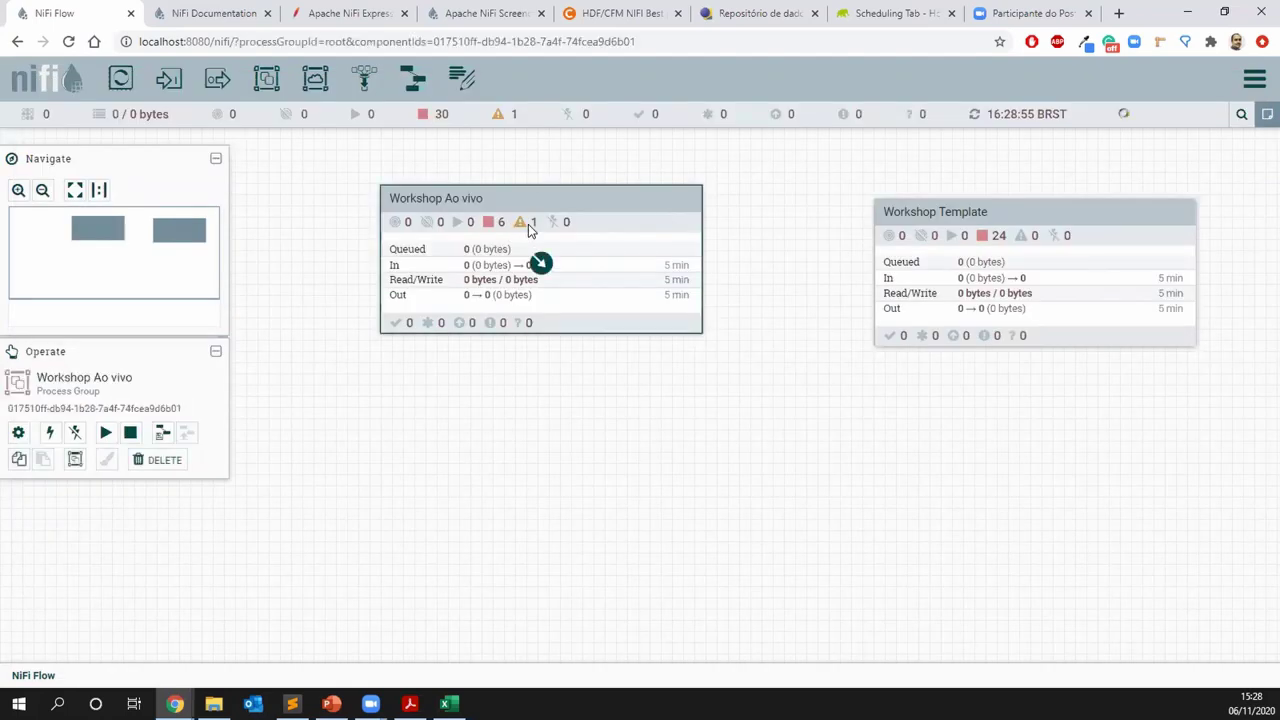
double_click(714, 489)
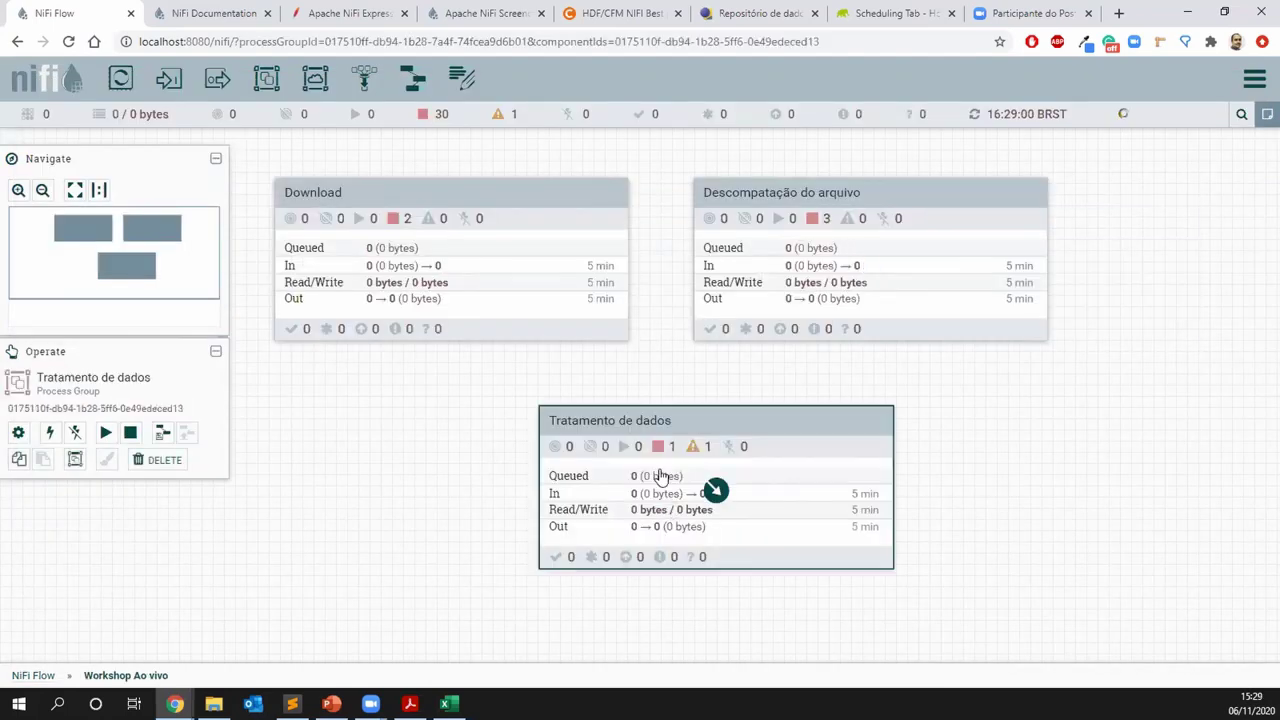
double_click(908, 354)
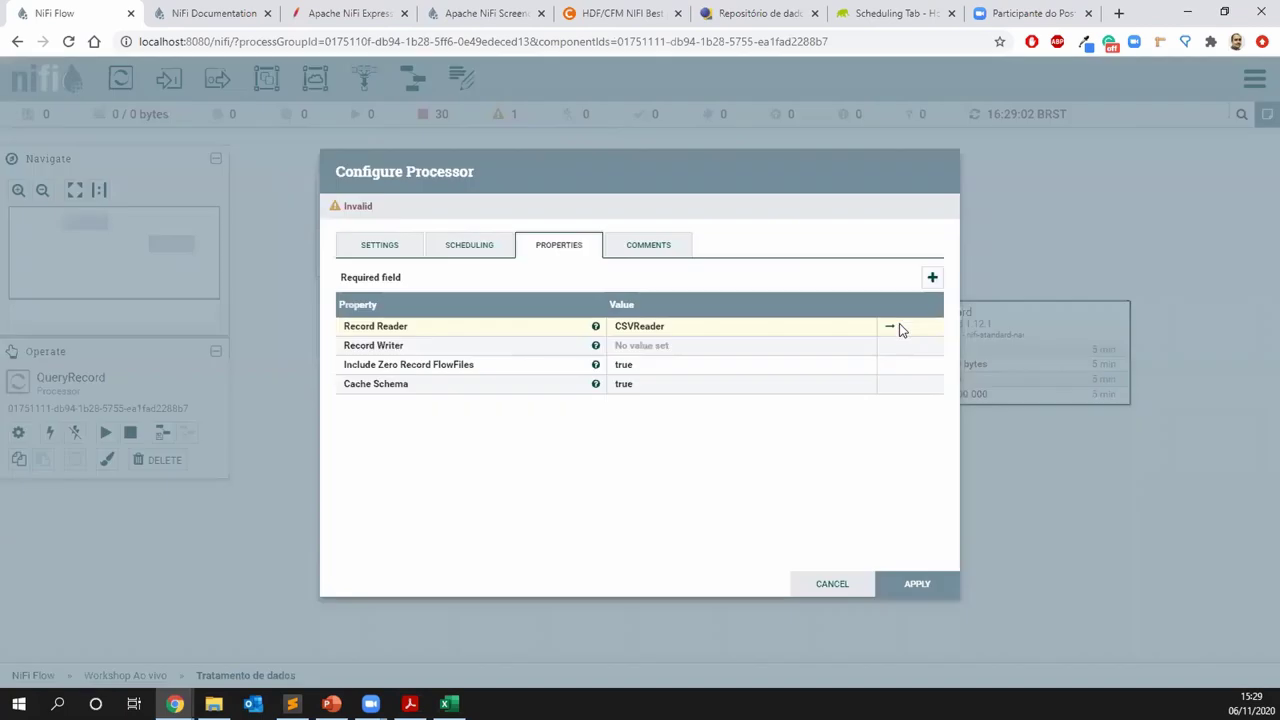
left_click(663, 347)
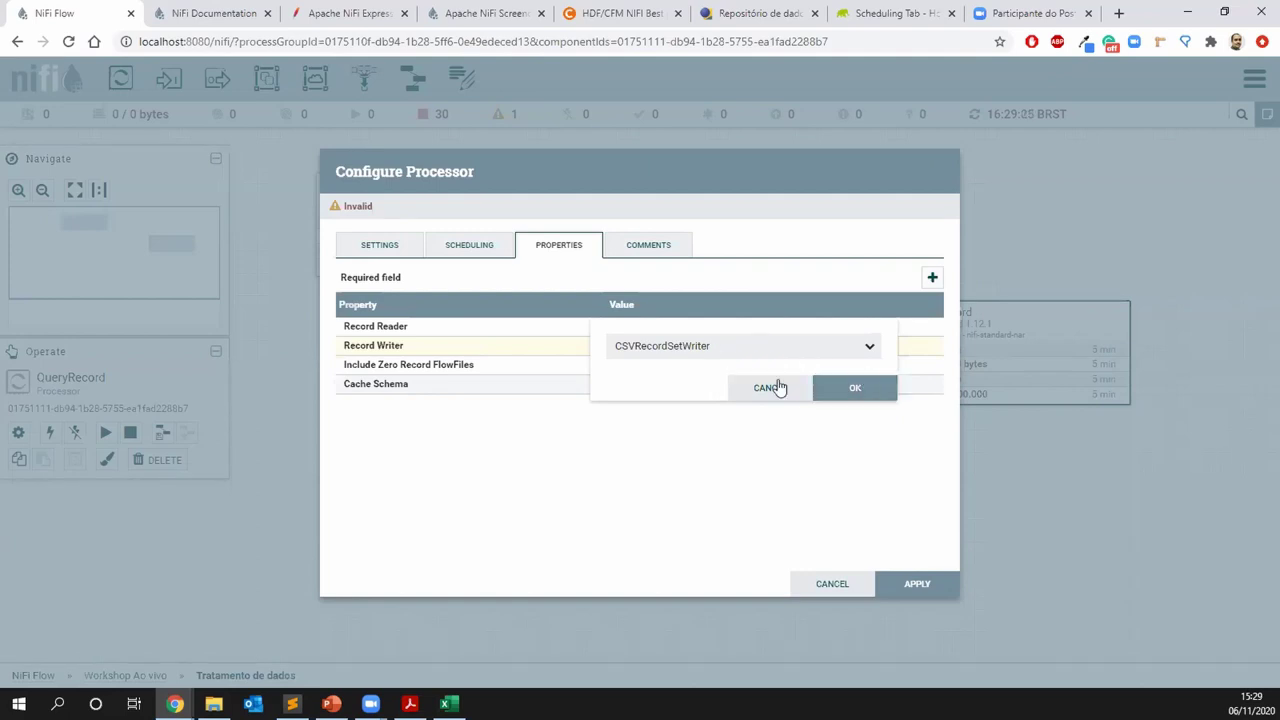
left_click(820, 386)
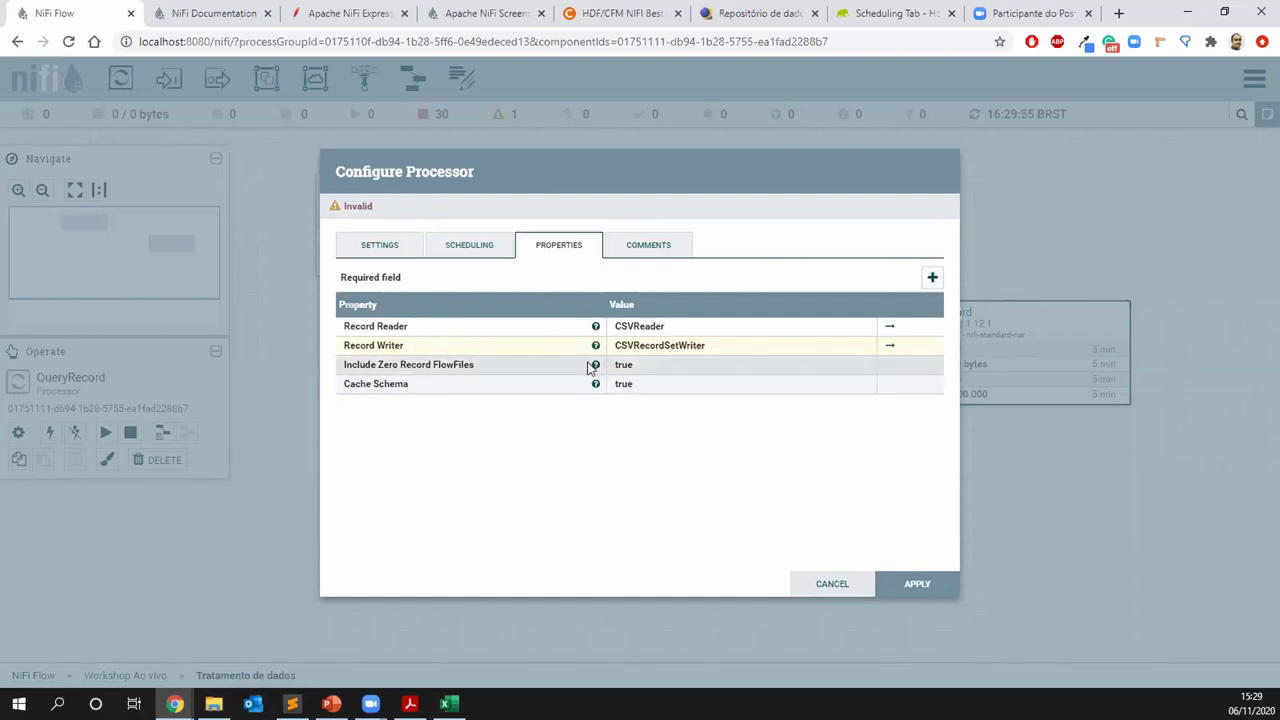
Add a custom property named query to the QueryRecord processor
left_click(931, 280)
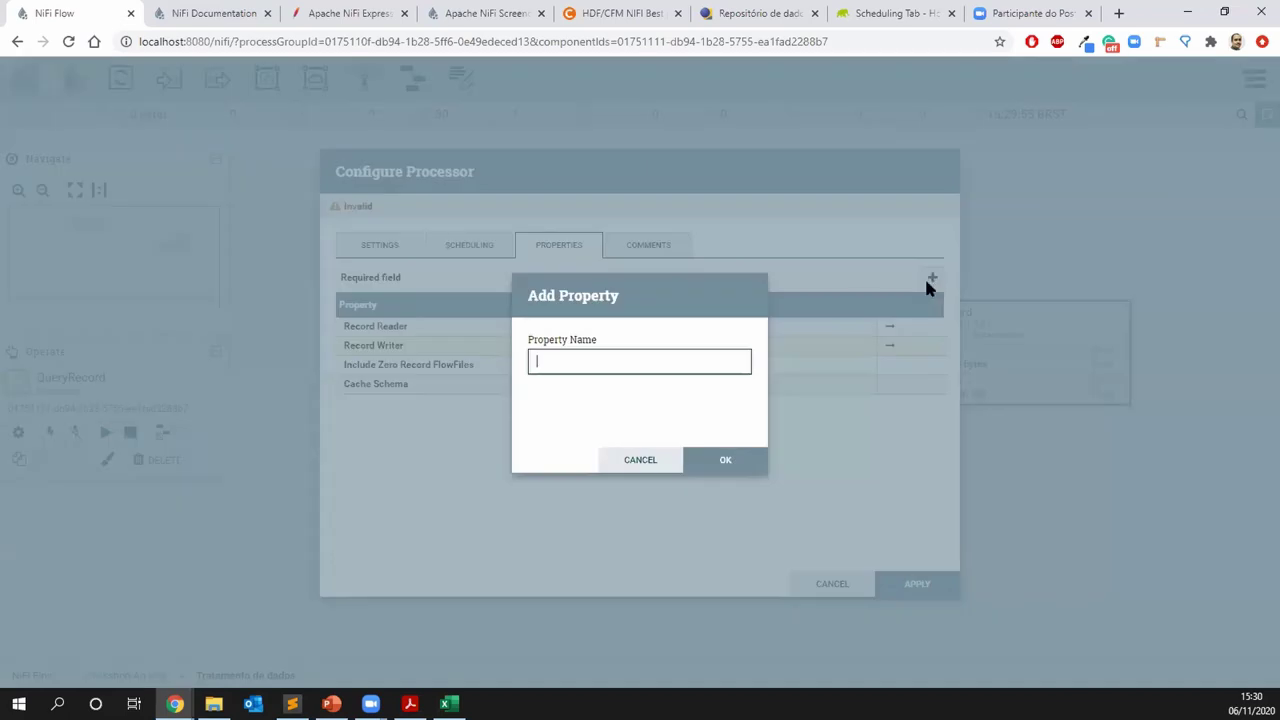
type("query")
left_click(724, 460)
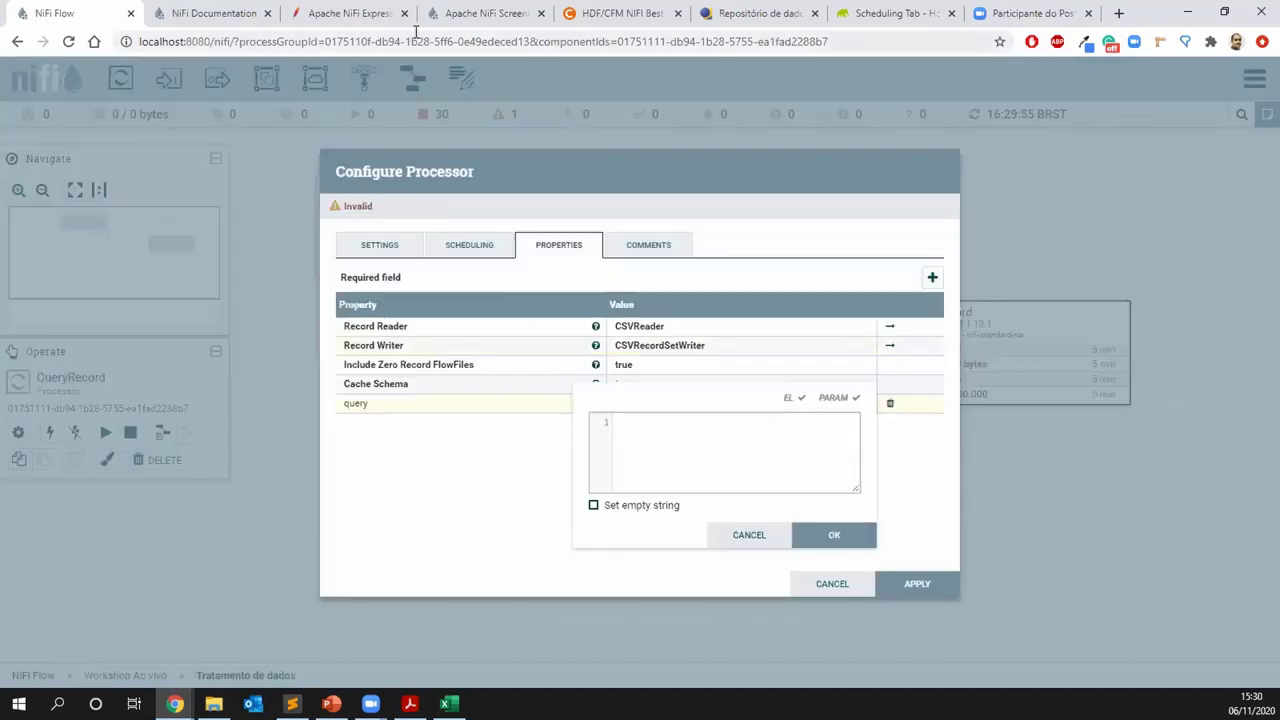
Examine the example CSV data and the SQL of the Engineers property in the QueryRecord documentation
left_click(210, 14)
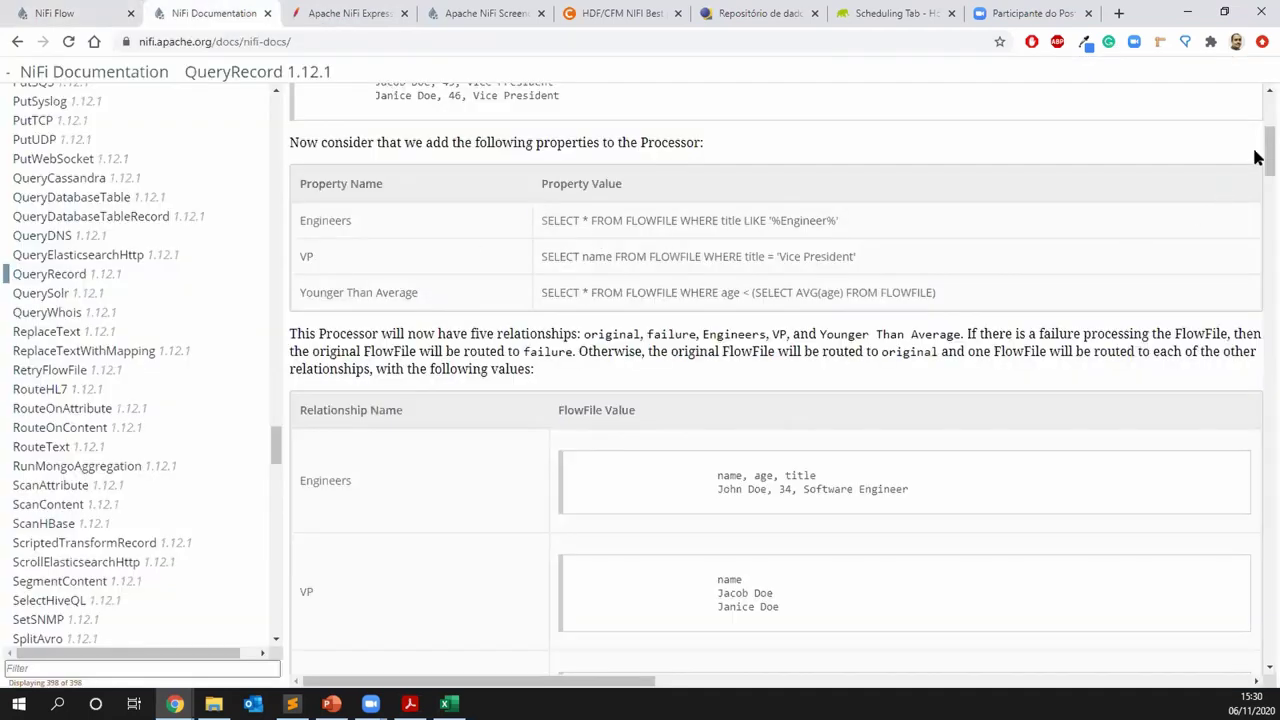
scroll(1258, 150, "up", 2)
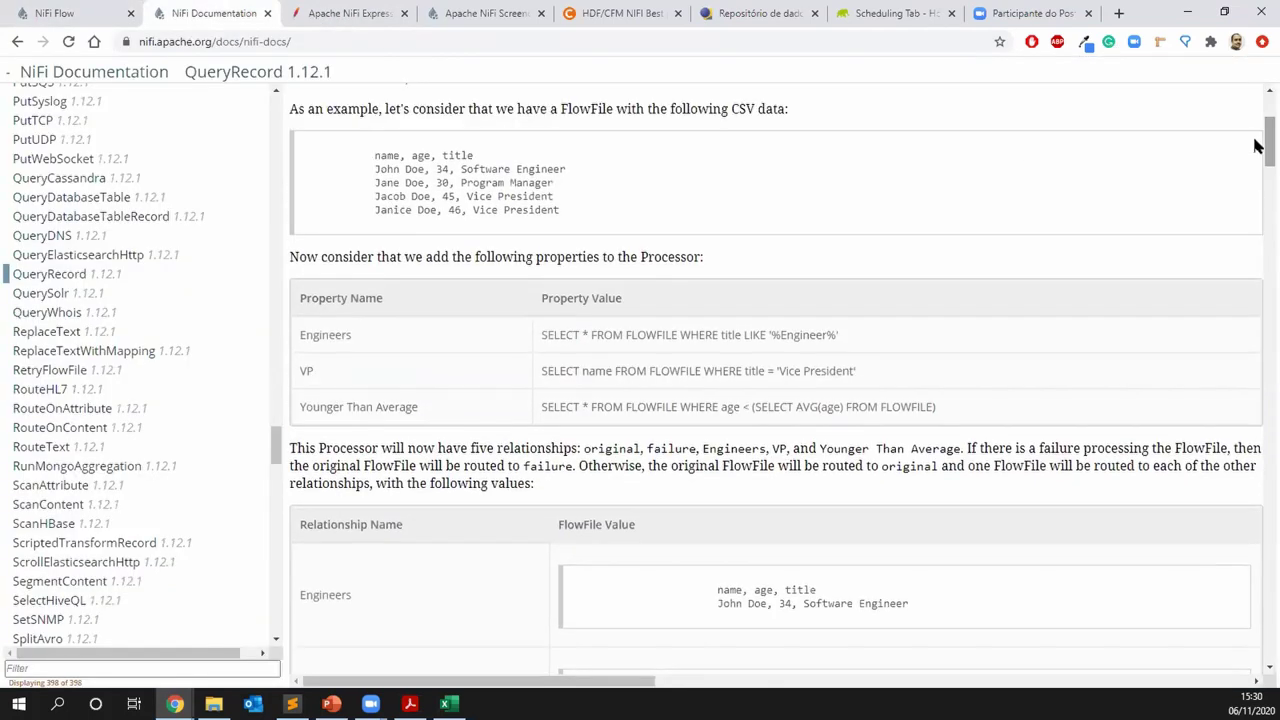
left_click_drag(366, 156, 574, 210)
left_click(574, 210)
left_click_drag(541, 336, 662, 336)
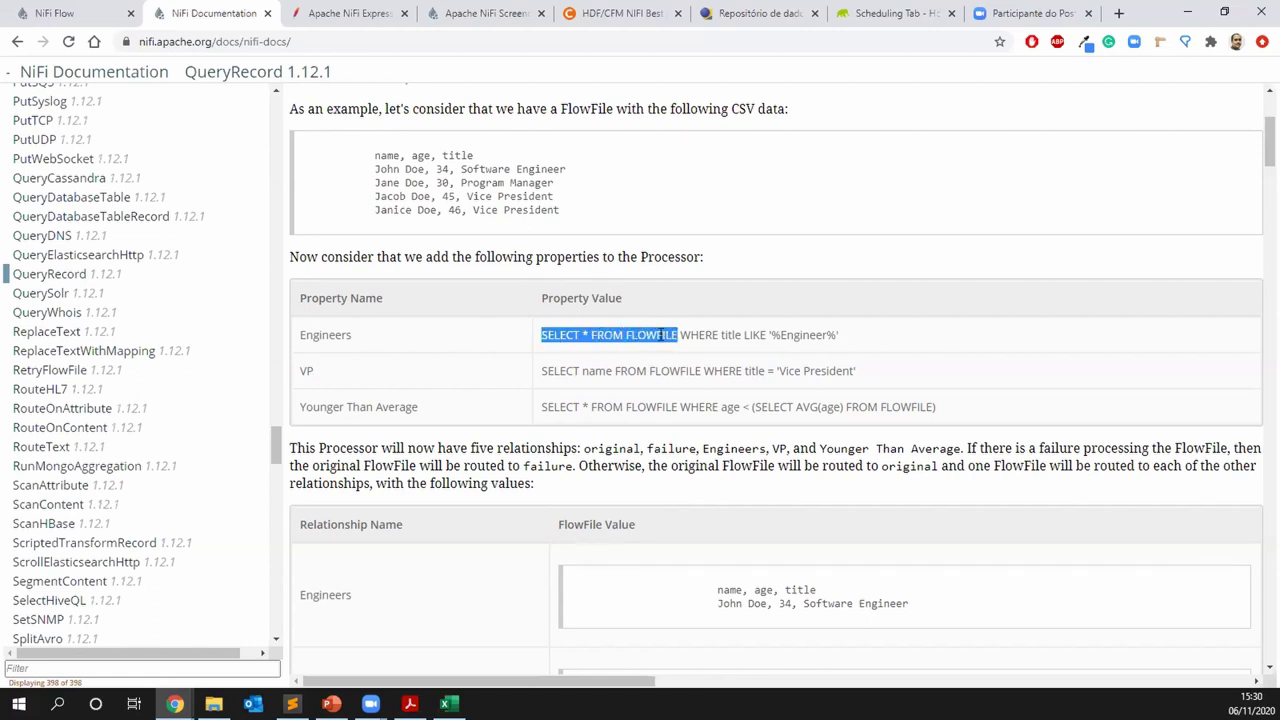
double_click(657, 337)
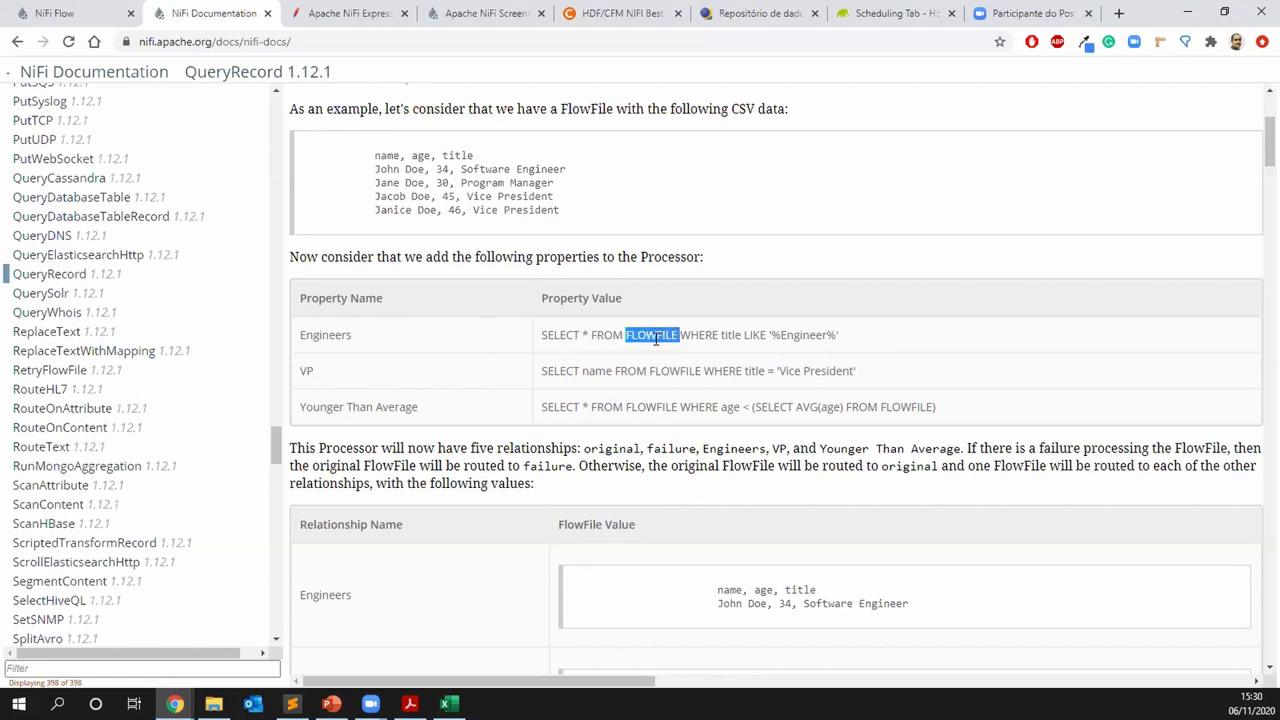
left_click_drag(690, 336, 715, 337)
left_click(715, 337)
Copy "SELECT * FROM FLOWFILE WHERE" from the documentation's Engineers example into the value of QueryRecord's query property
left_click_drag(541, 336, 721, 336)
key("ctrl+c")
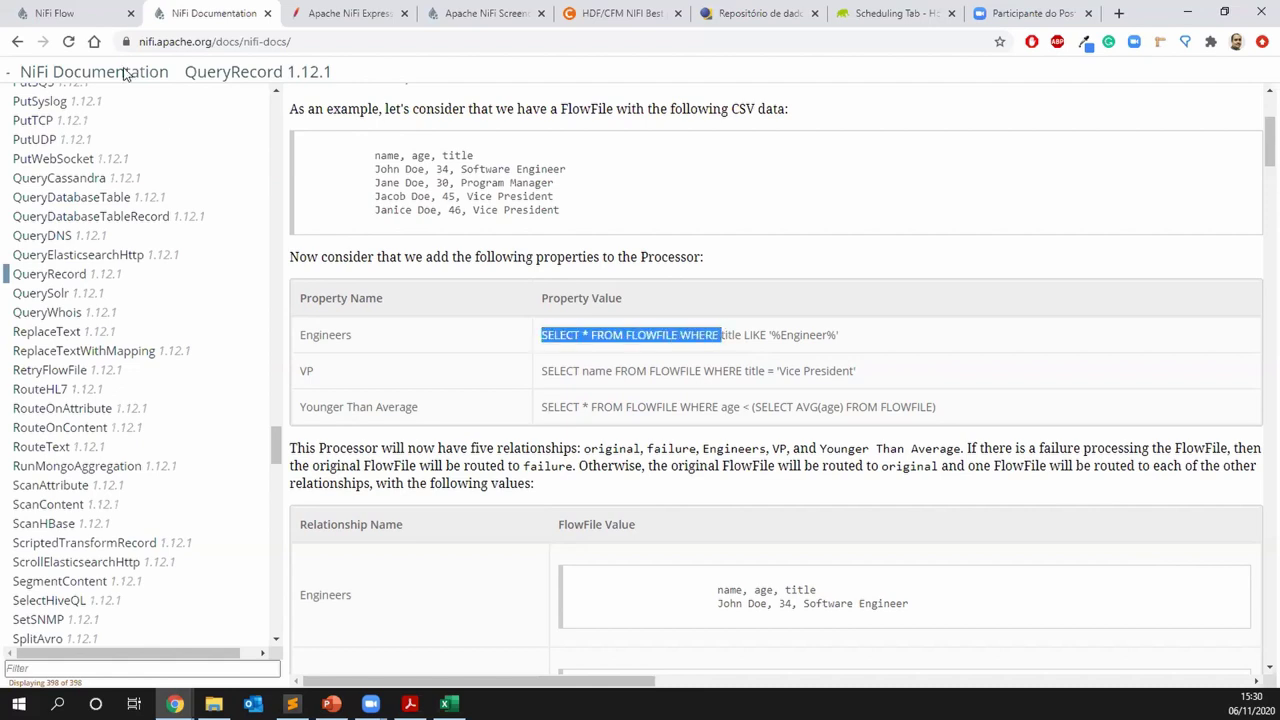
left_click(91, 12)
key("ctrl+v")
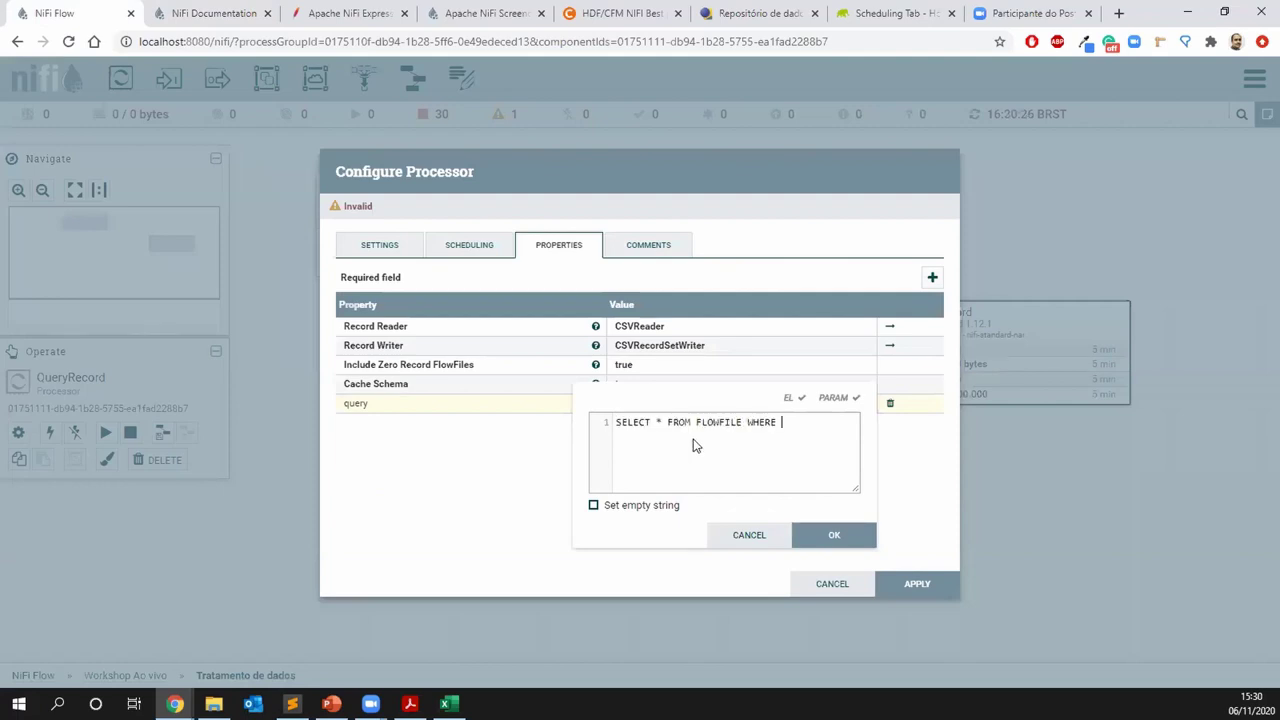
Switch to consulta_cand_2020_AP.csv in Excel and look up the SG_UE code of the MACAPÁ rows
left_click(448, 703)
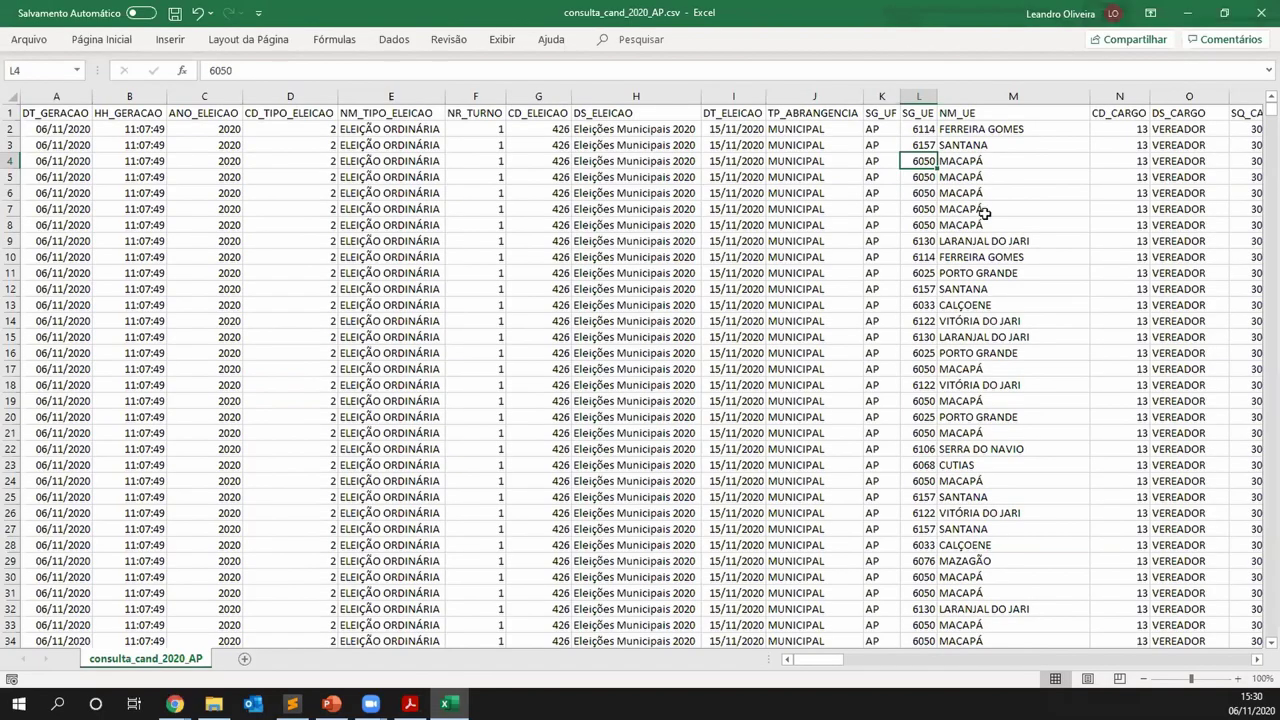
key("Right")
key("shift+Down")
key("shift+Down")
key("shift+Down")
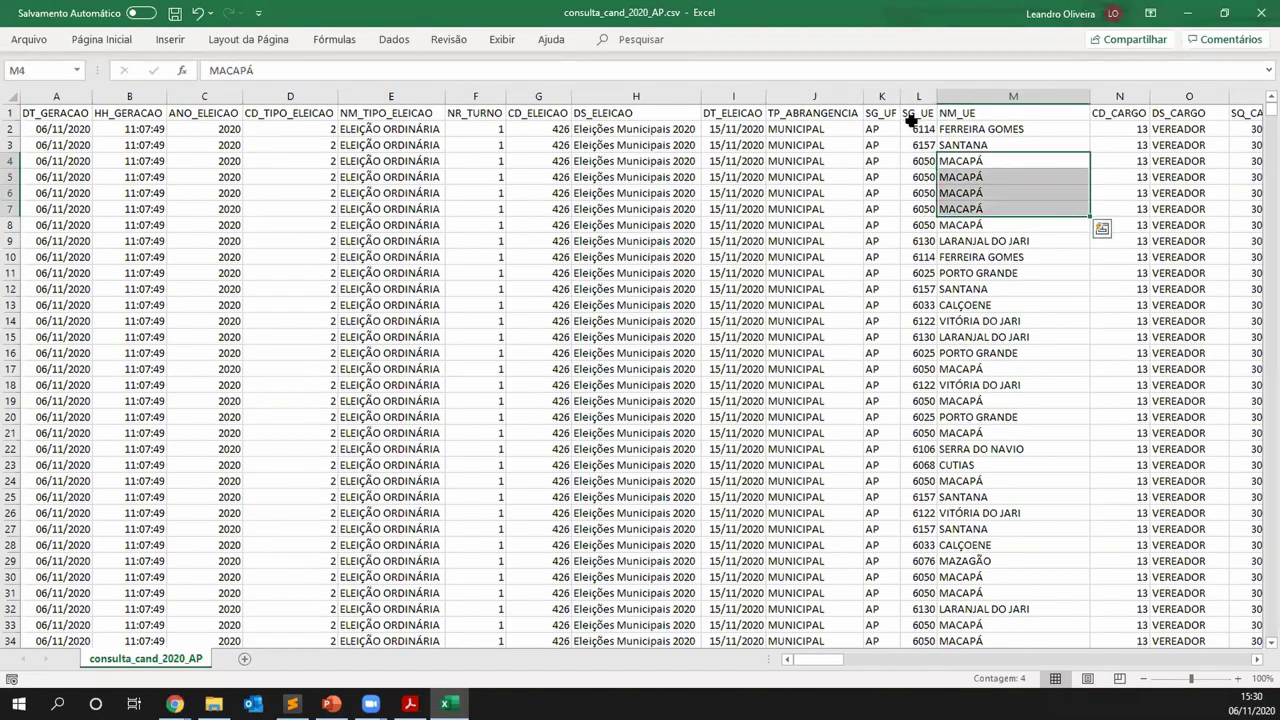
left_click(912, 116)
left_click(923, 163)
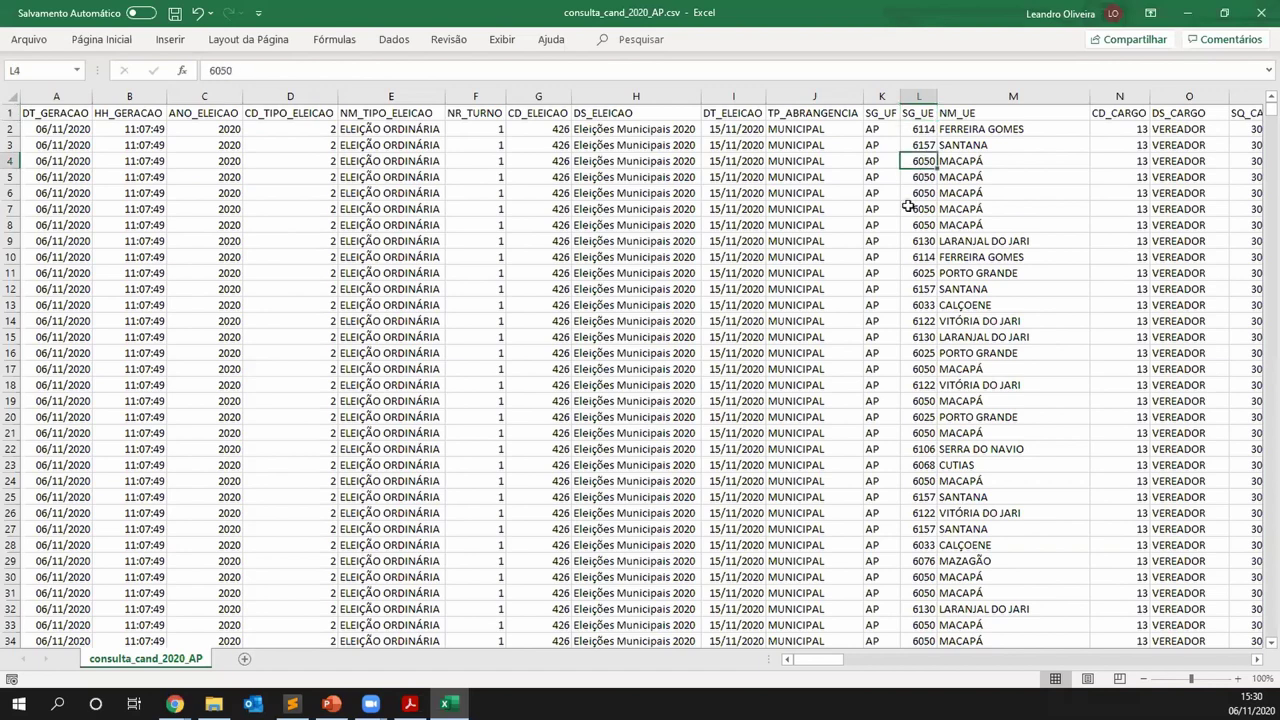
Back in NiFi, complete the query with the condition SG_UE = 6050 and apply the QueryRecord configuration
left_click(1187, 18)
type("SG_UE")
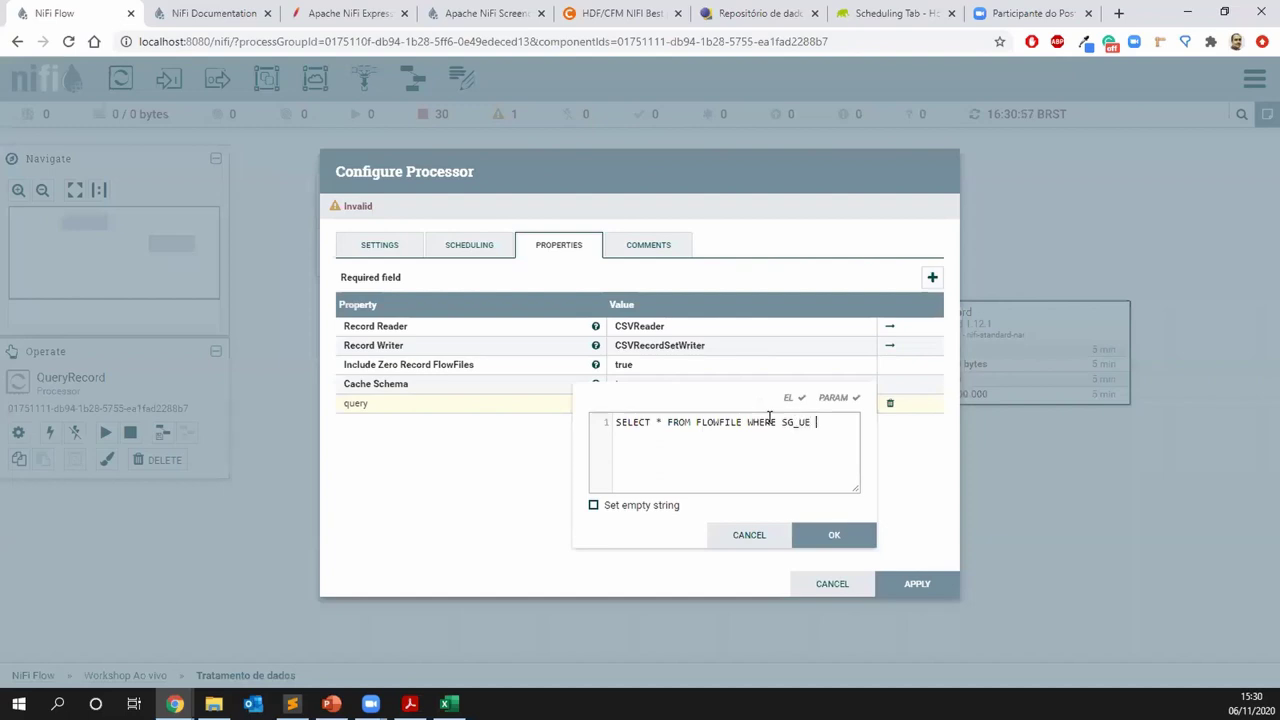
type(" = 6050")
left_click(831, 535)
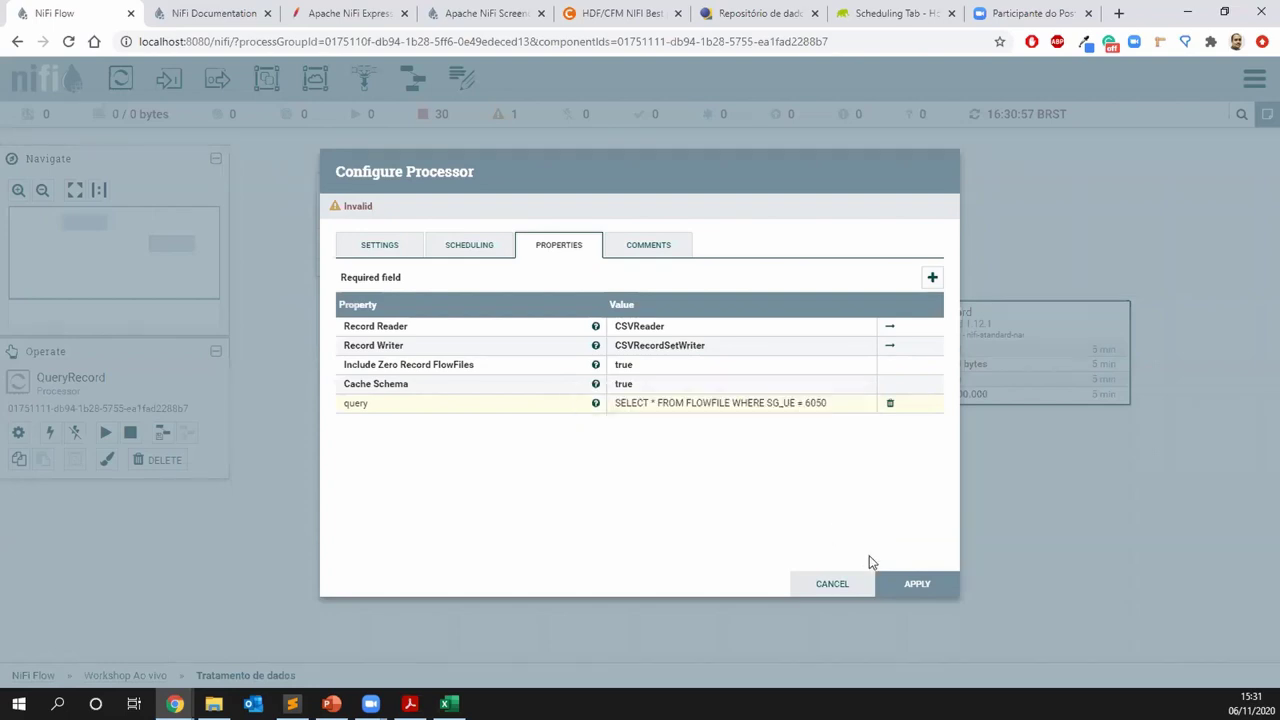
left_click(916, 584)
Review the SG_UE and NM_UE columns of consulta_cand_2020_AP.csv in Excel, and return to NiFi
mouse_move(900, 322)
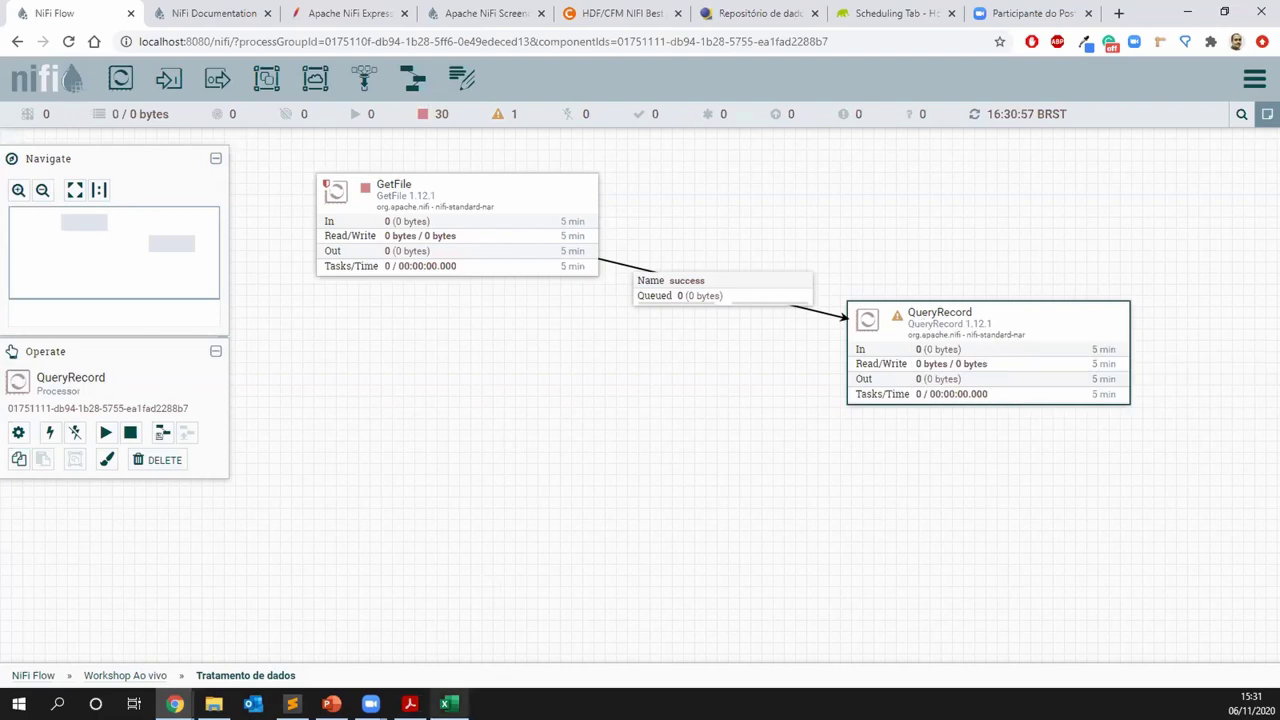
left_click(449, 704)
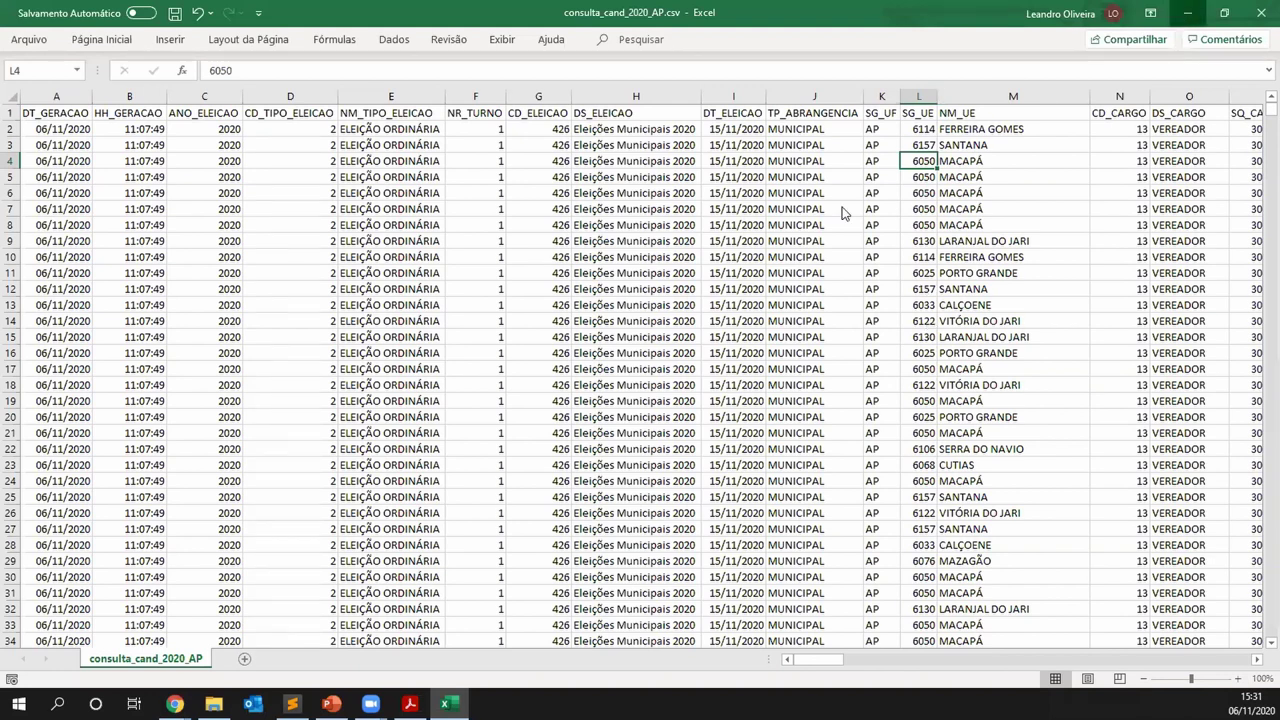
left_click(1183, 14)
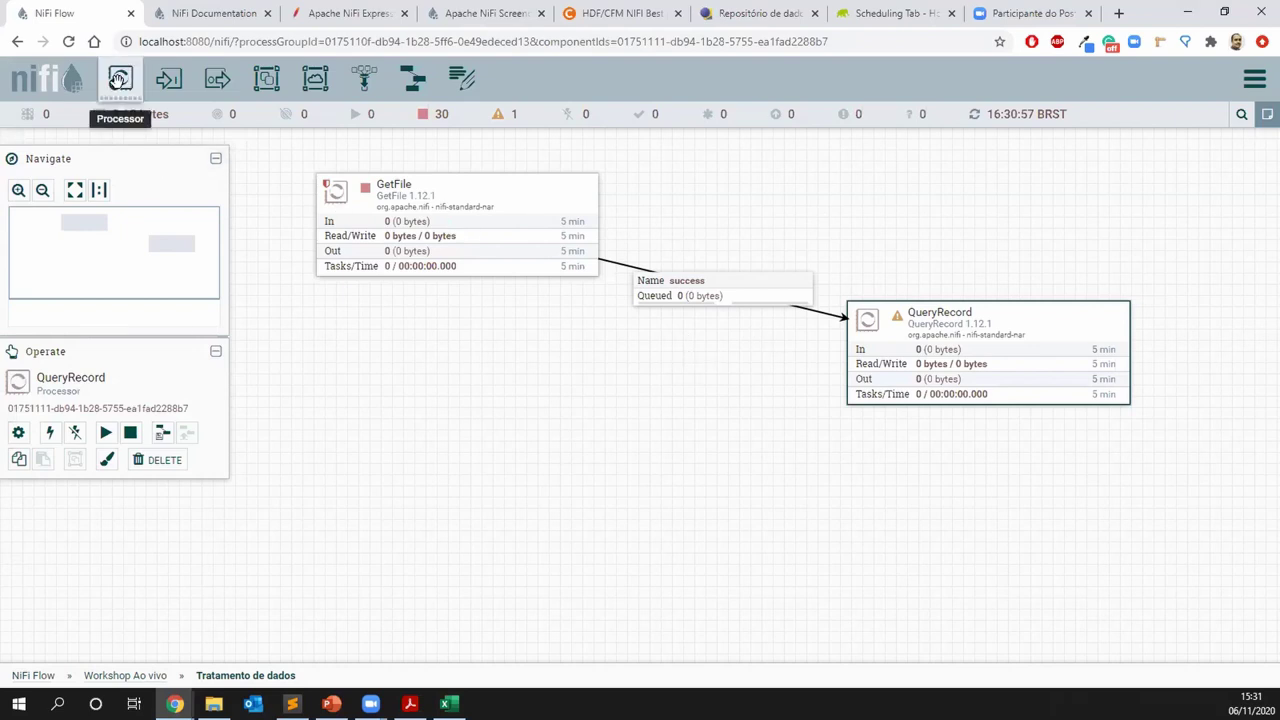
Start adding a new processor in the empty area below the GetFile connection, and switch to consulta_cand_2020_AP.csv in Excel
left_click_drag(118, 80, 617, 468)
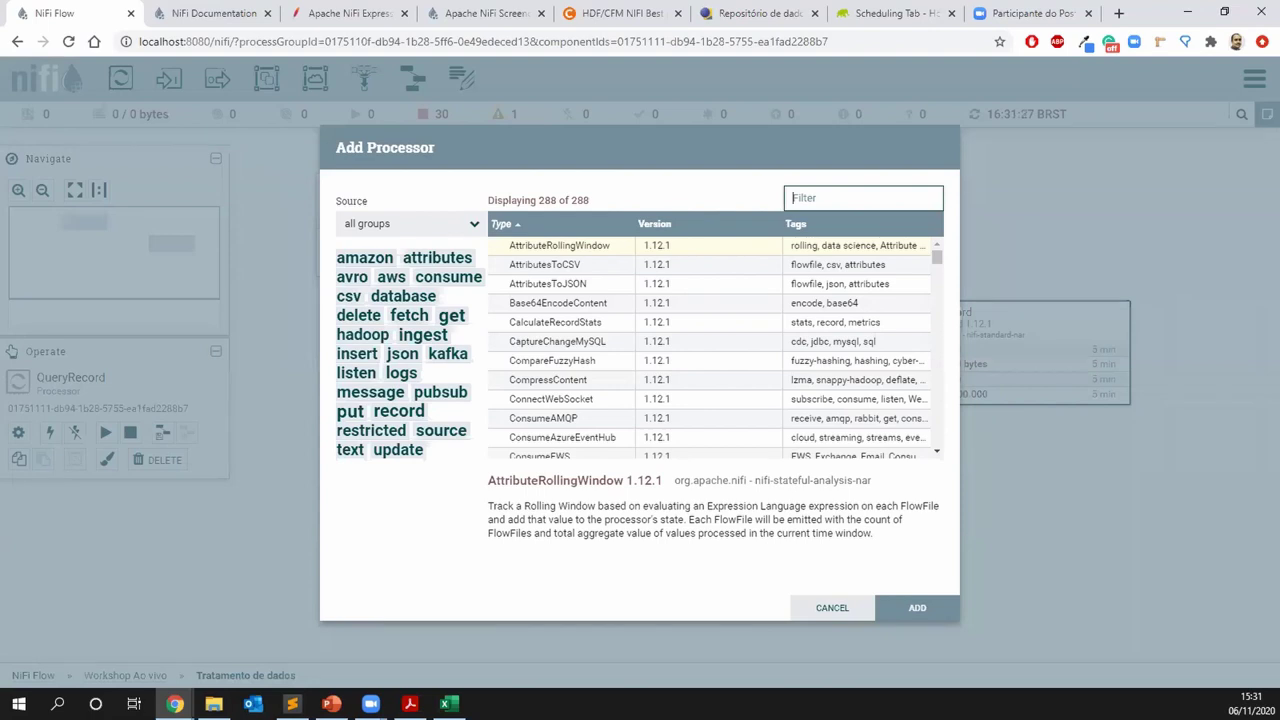
key("alt+Tab")
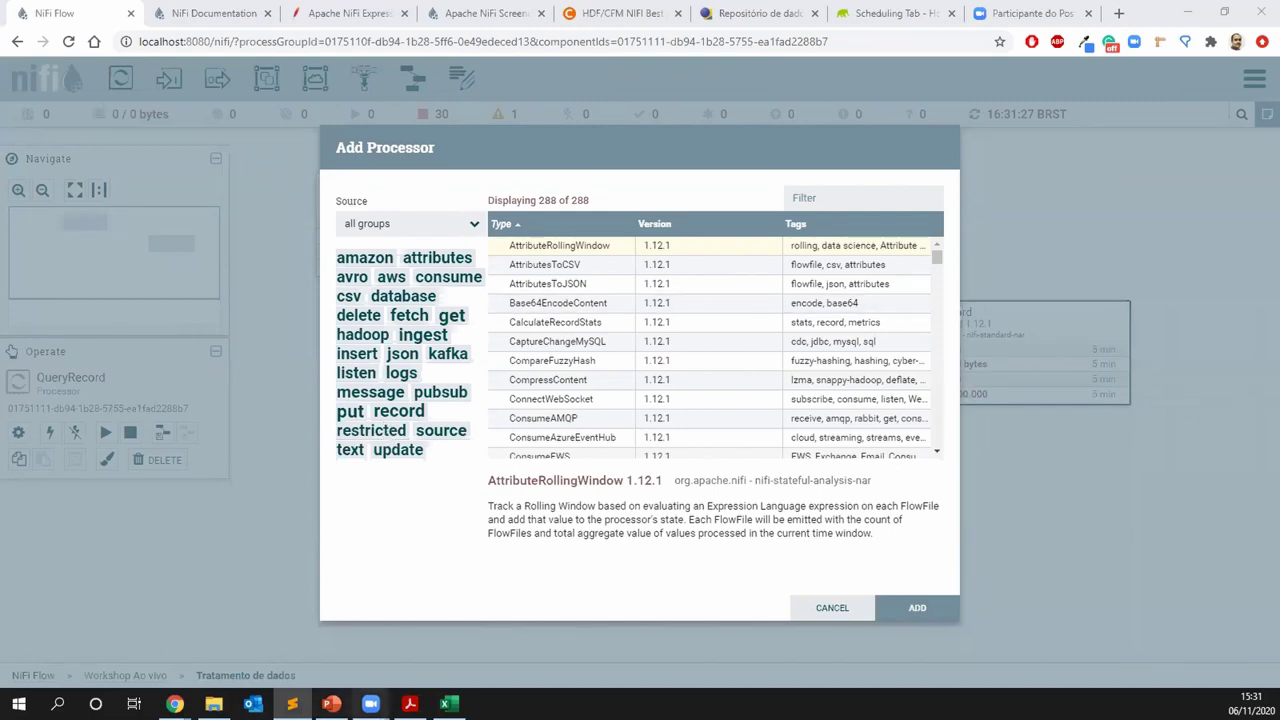
key("alt+Tab")
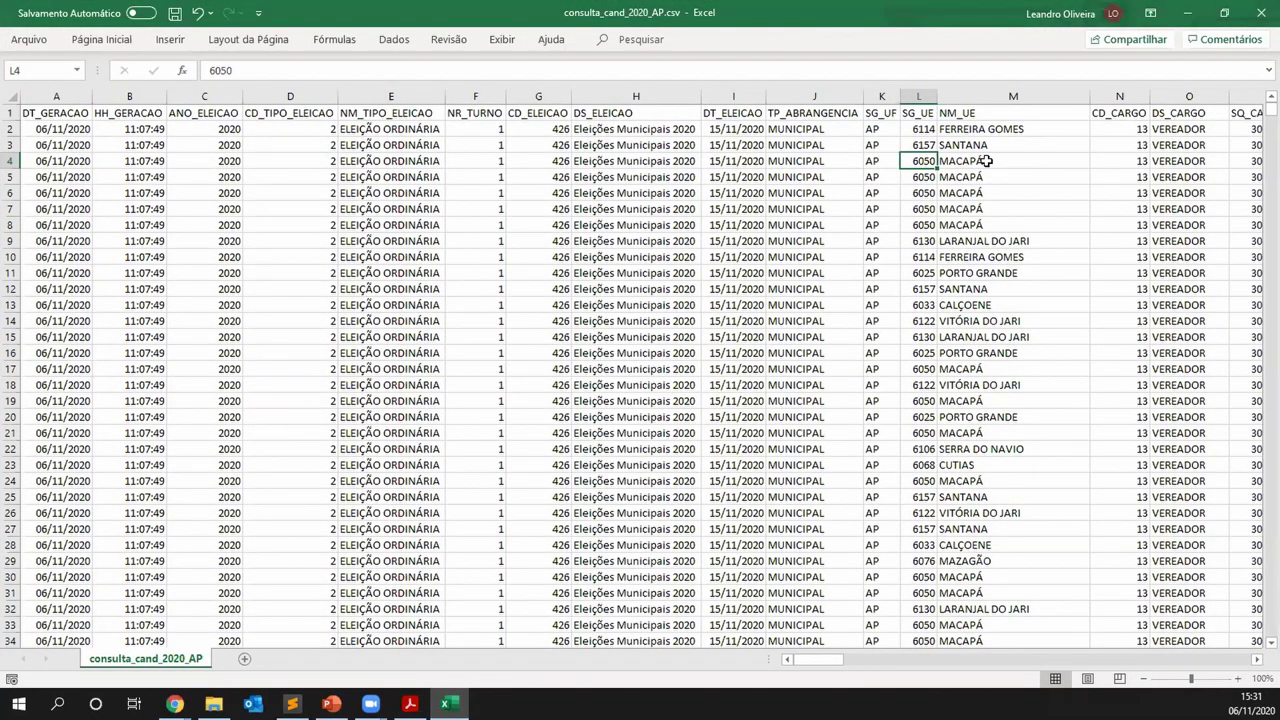
Examine the MACAPÁ rows and the different DS_CARGO values in the candidate CSV
left_click_drag(10, 161, 12, 225)
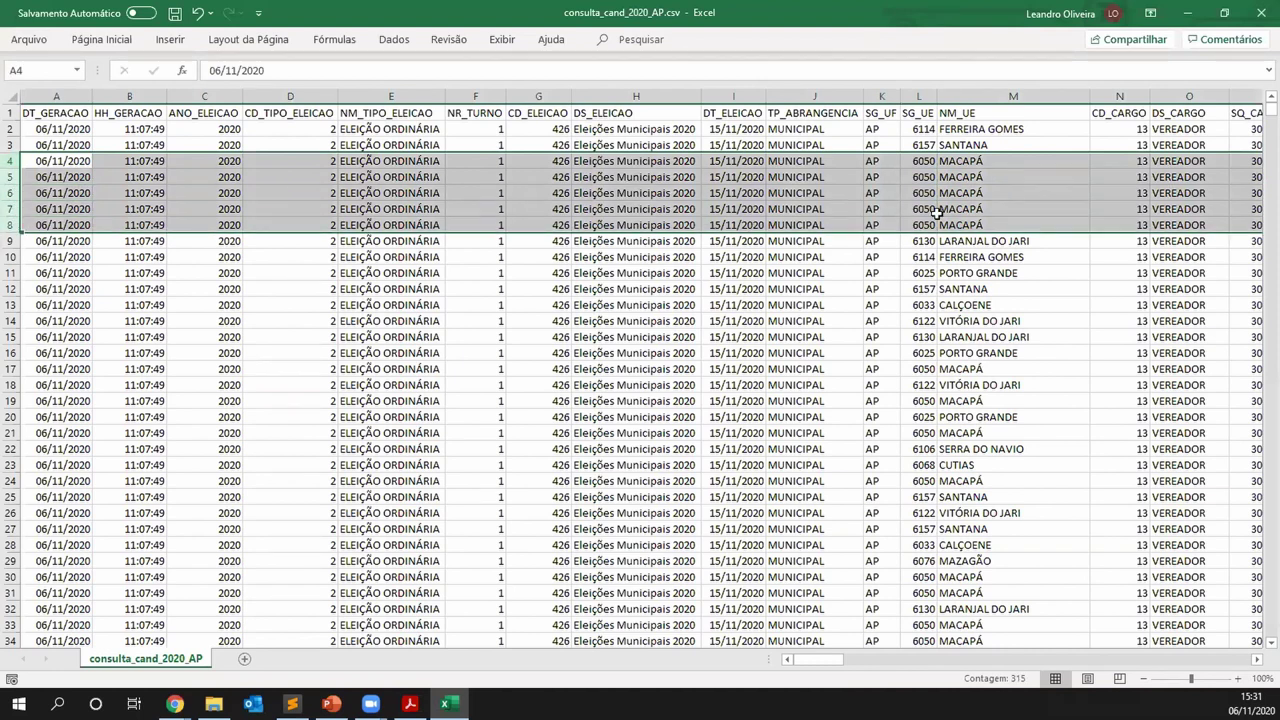
left_click(1172, 176)
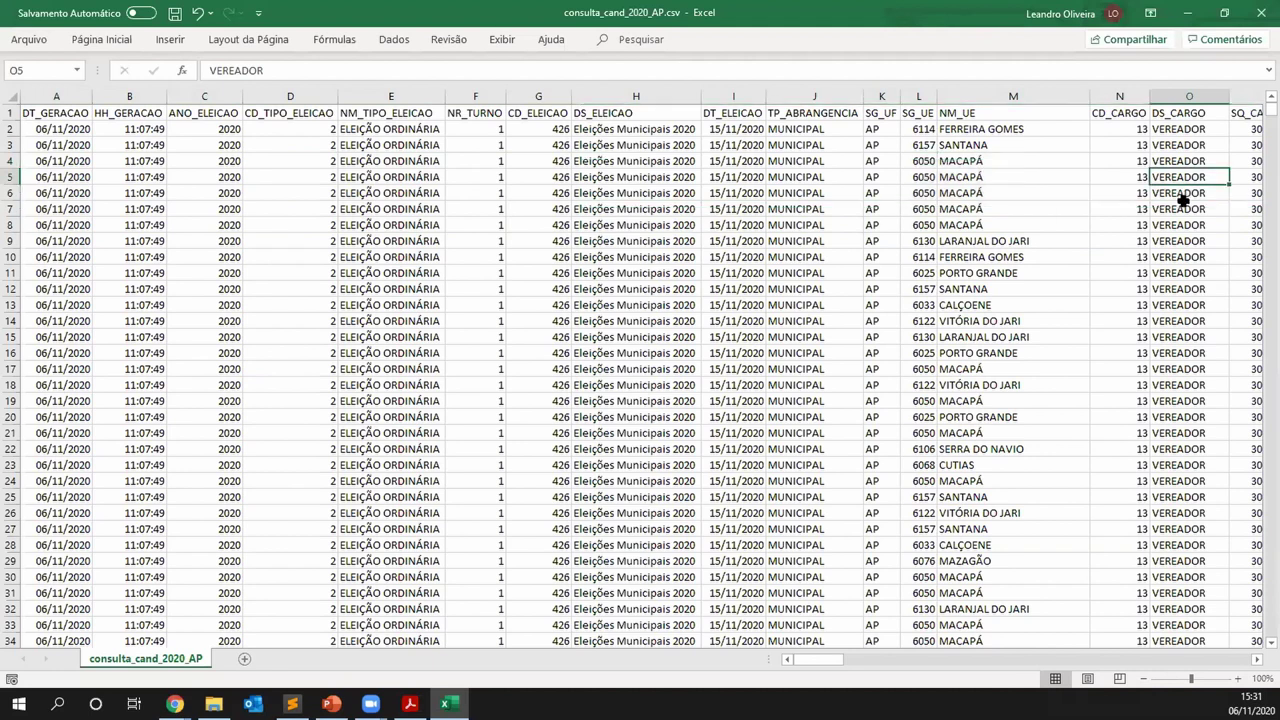
scroll(1150, 185, "right", 1)
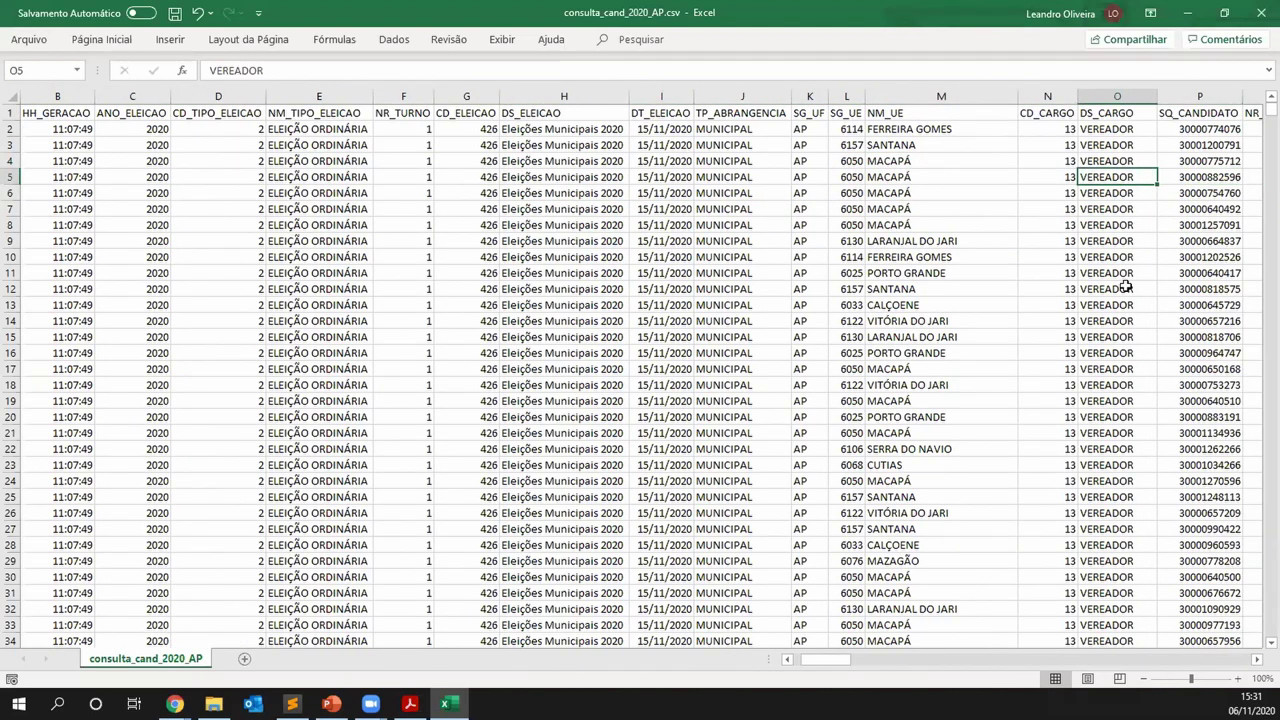
scroll(1251, 157, "down", 1)
left_click_drag(1262, 118, 1257, 126)
left_click(1140, 160)
left_click(1128, 225)
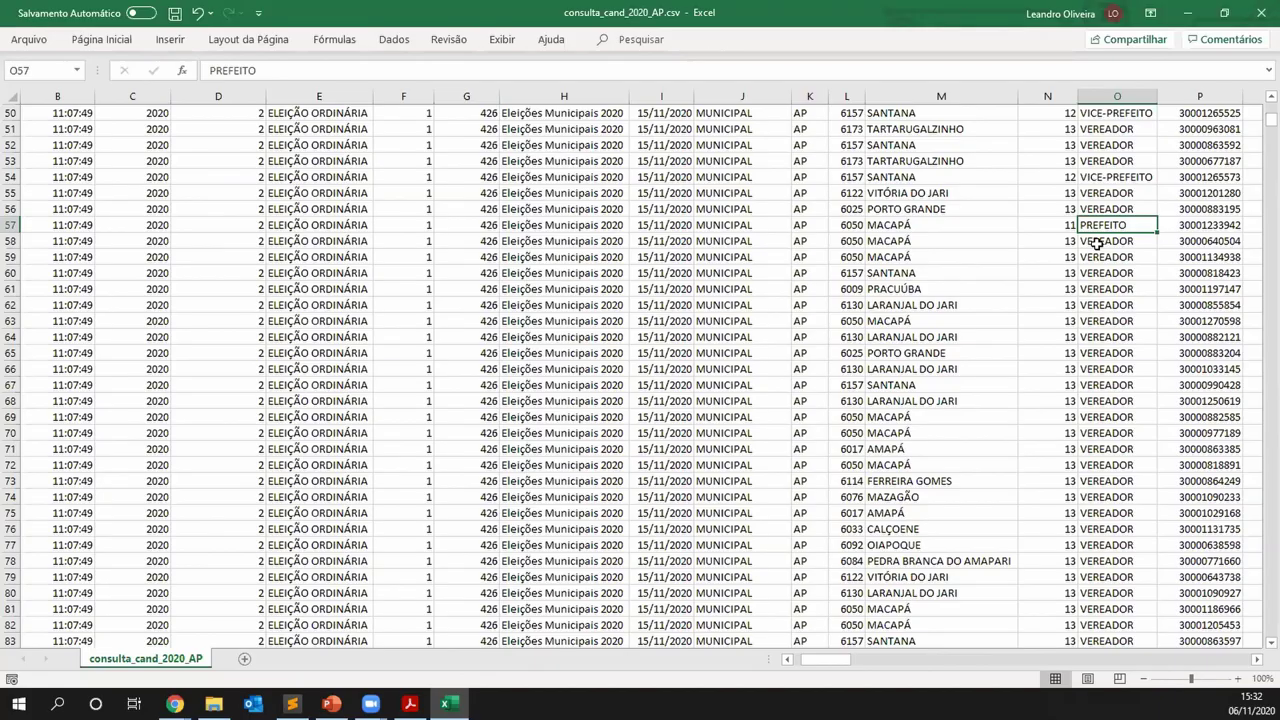
Back in NiFi, filter the processor list by "split", add PartitionRecord and place it below the GetFile–QueryRecord connection
left_click(1188, 14)
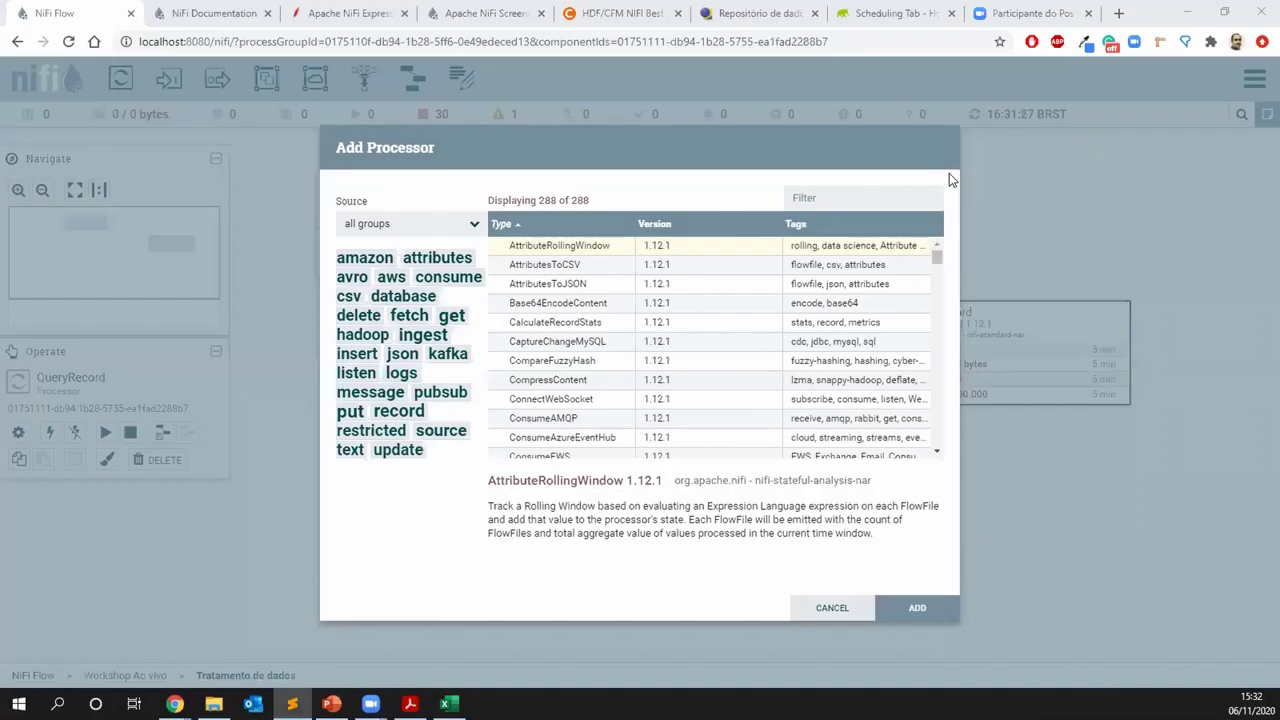
left_click(849, 194)
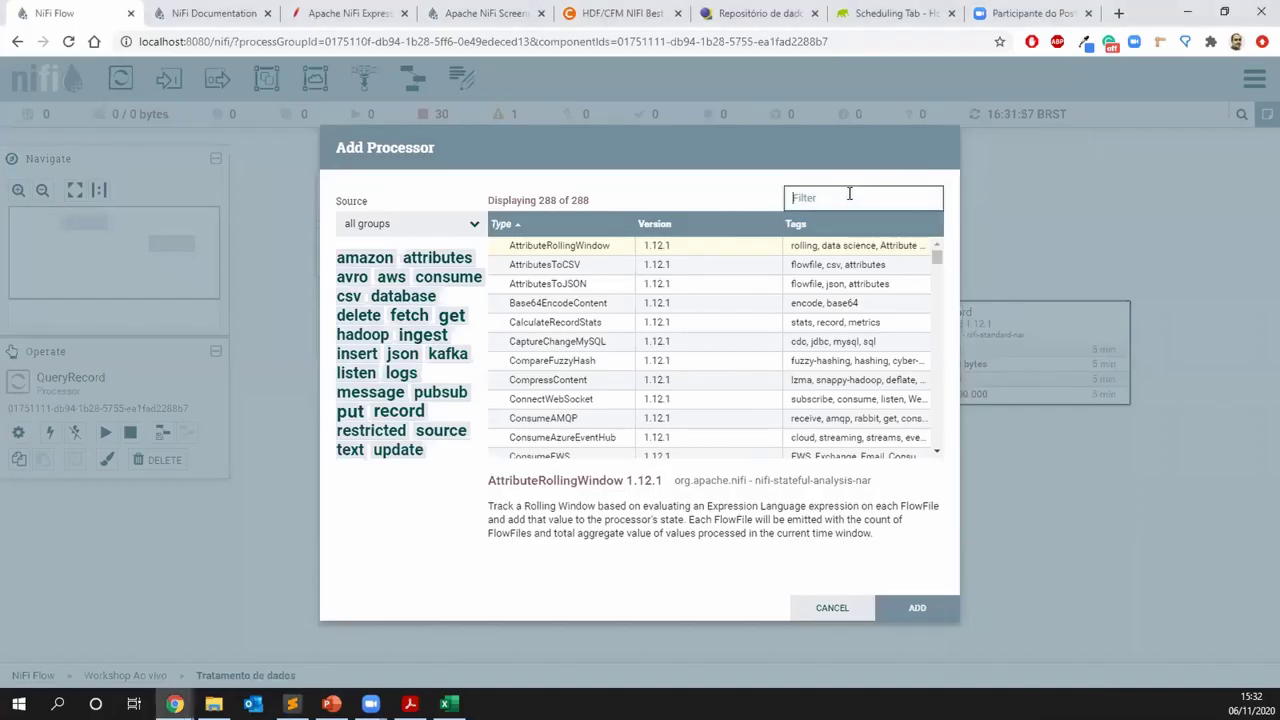
type("split")
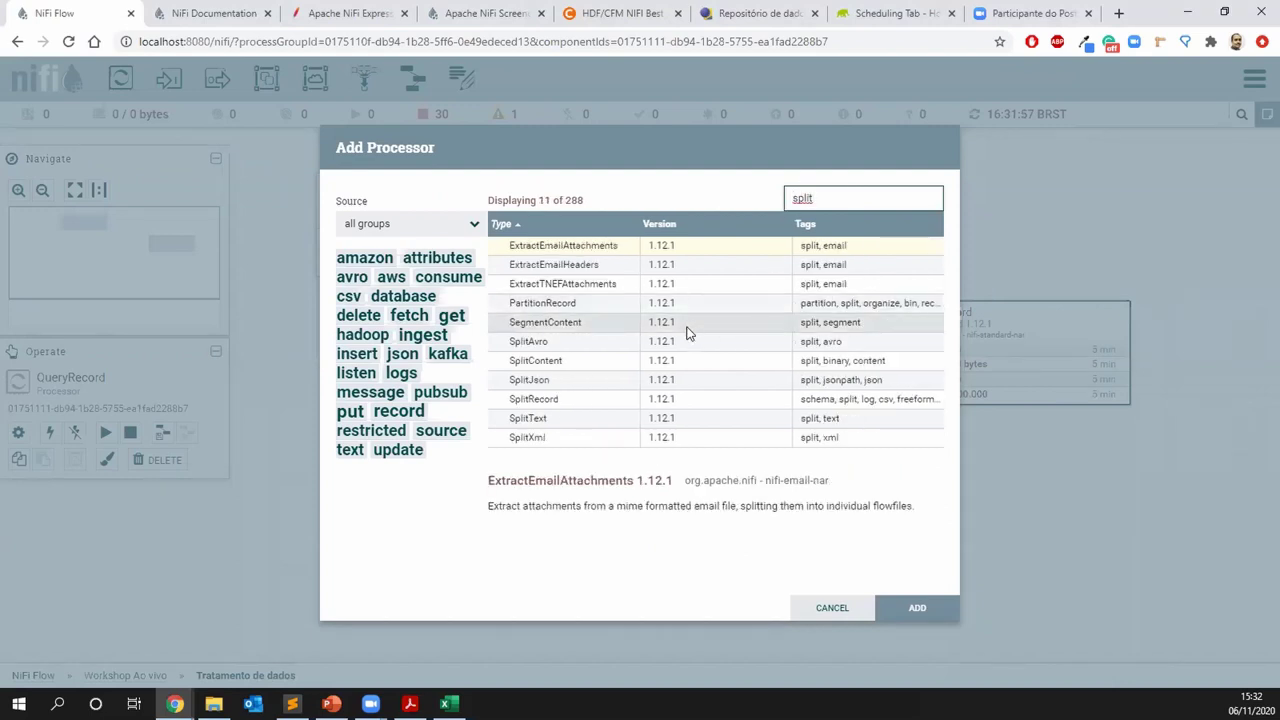
left_click(575, 305)
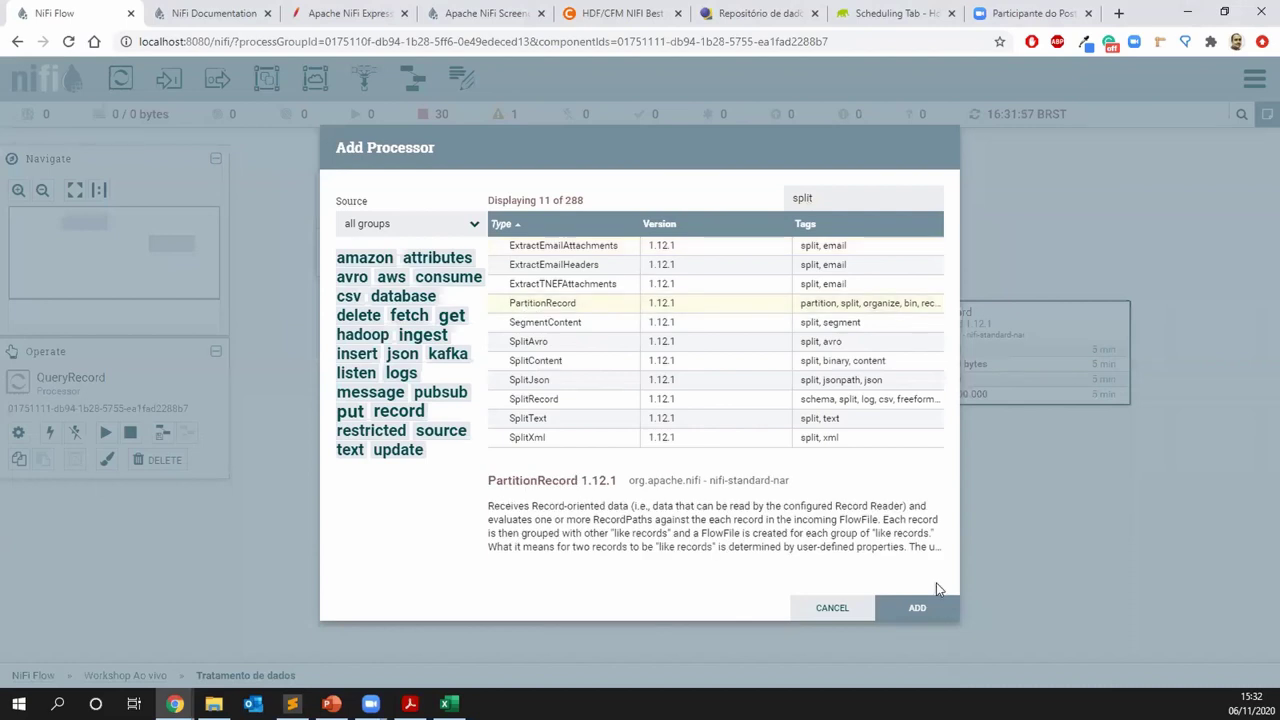
left_click(920, 608)
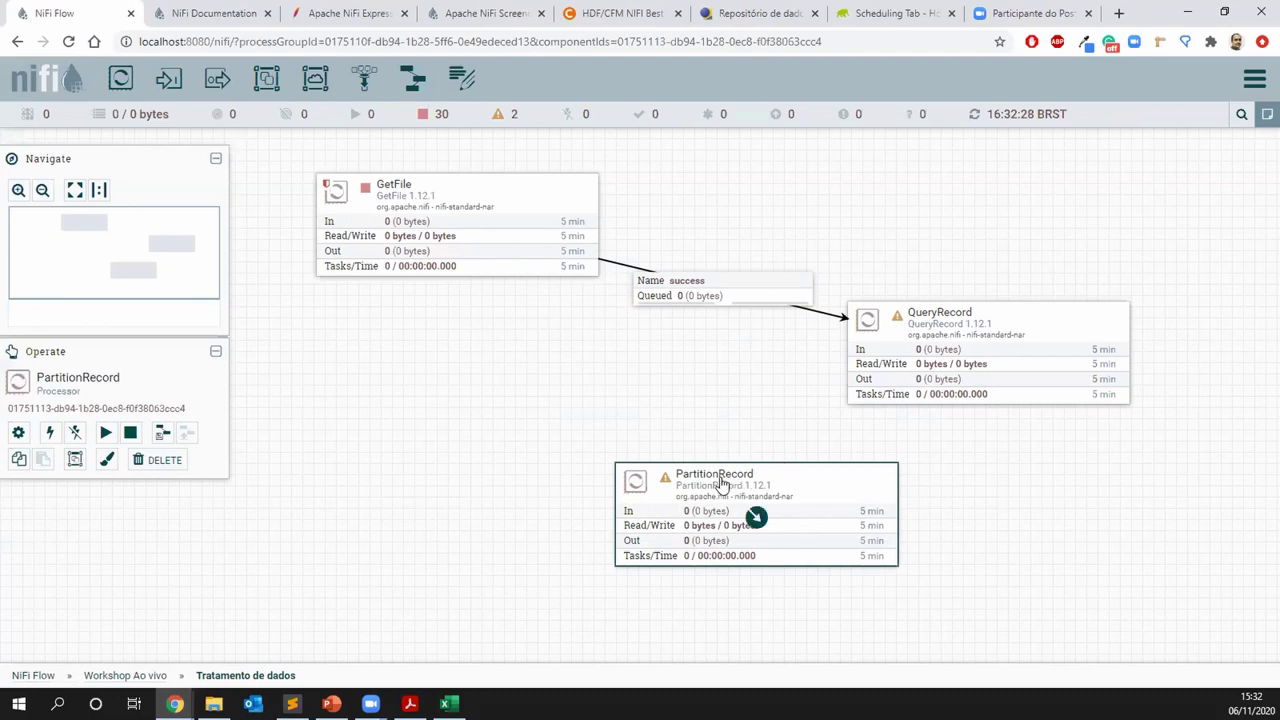
left_click_drag(714, 482, 652, 487)
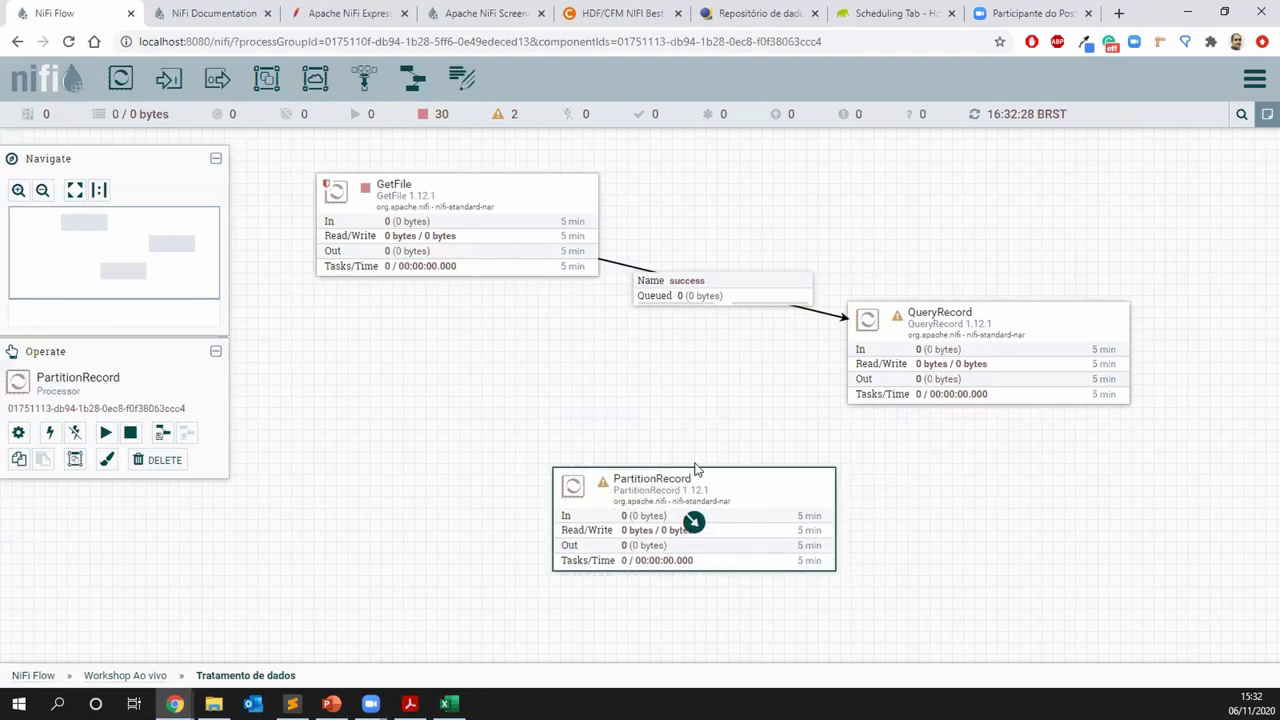
Connect QueryRecord to PartitionRecord for the query relationship
mouse_move(986, 355)
left_click_drag(988, 357, 715, 510)
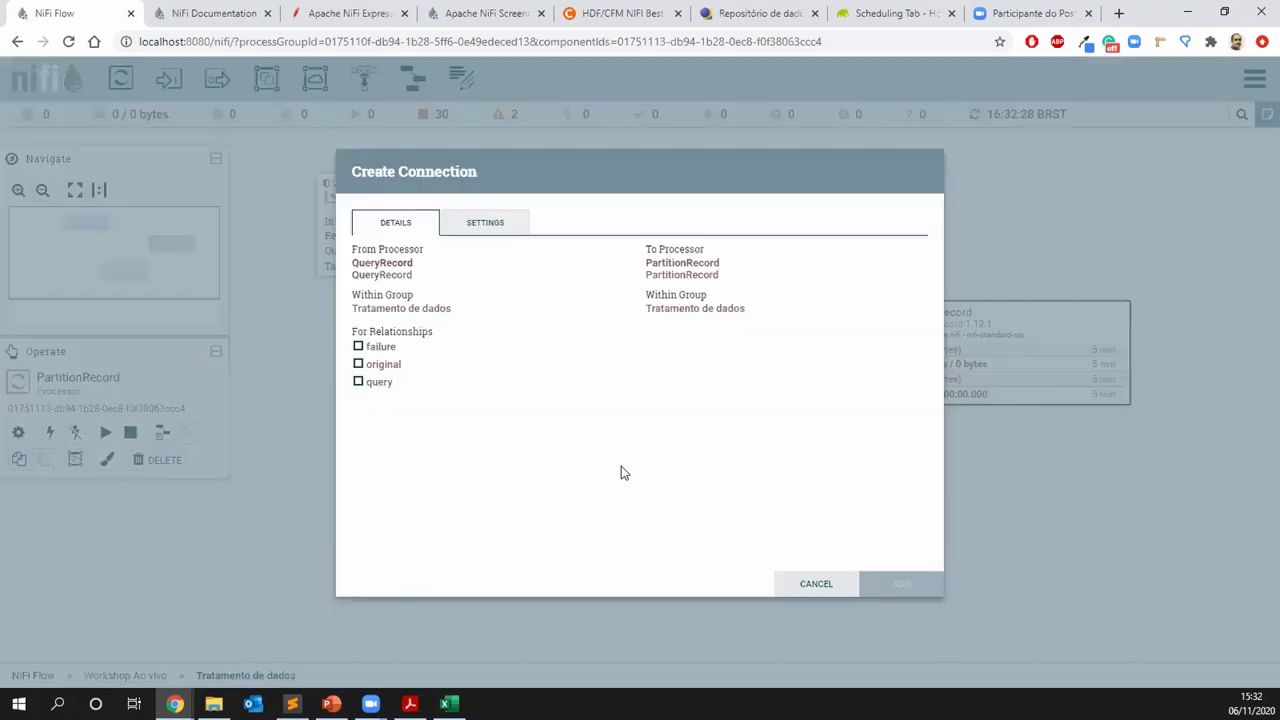
left_click(383, 389)
left_click(888, 581)
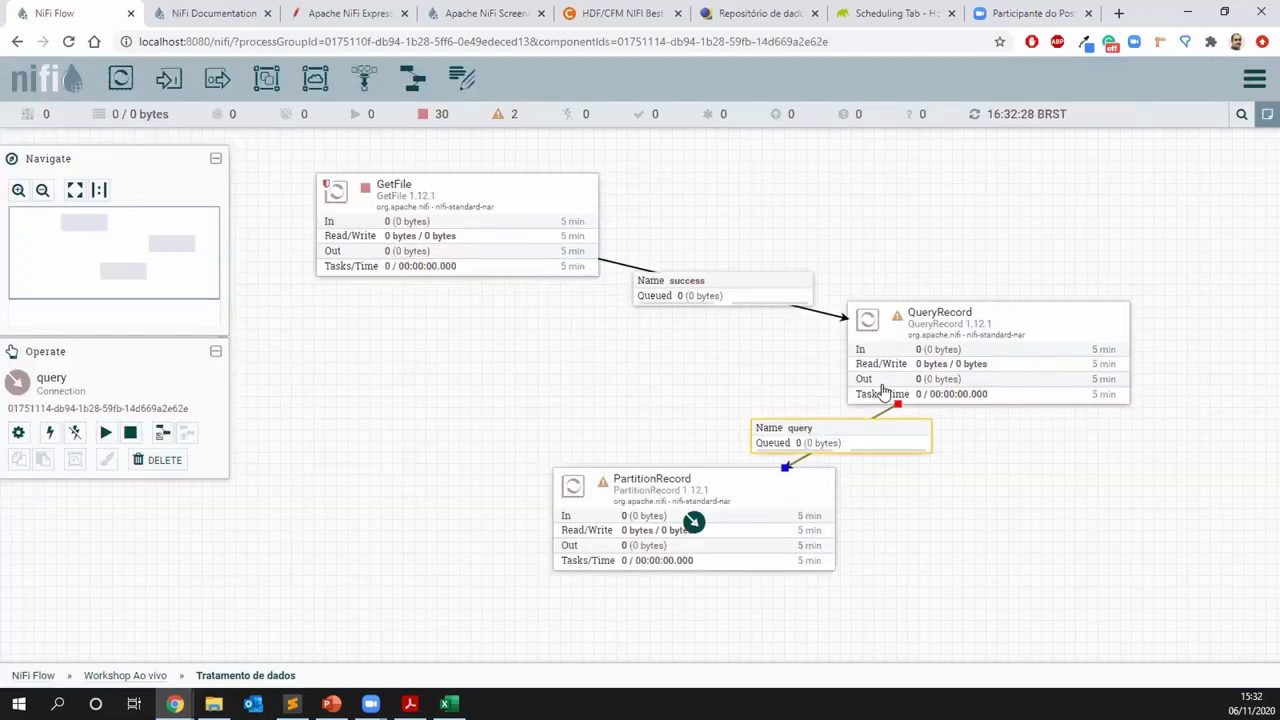
Set QueryRecord to automatically terminate the failure and original relationships, and move PartitionRecord to just beneath GetFile
double_click(905, 327)
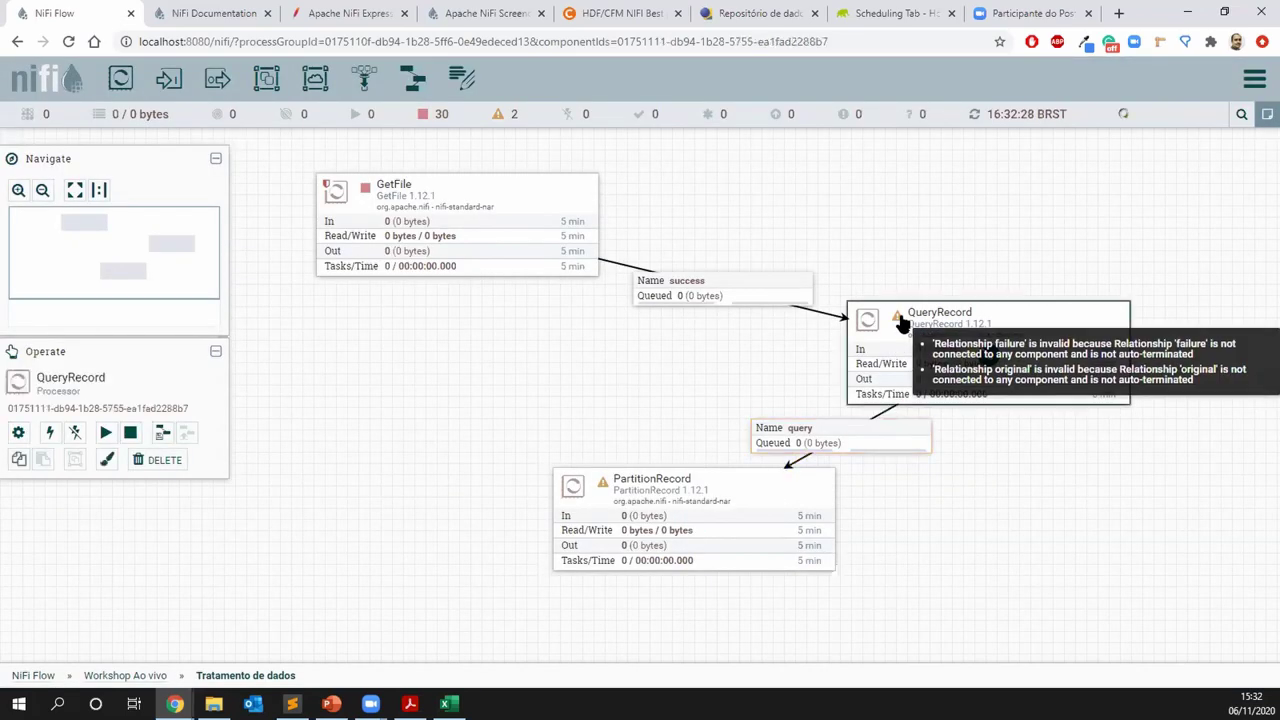
left_click(390, 247)
left_click(652, 288)
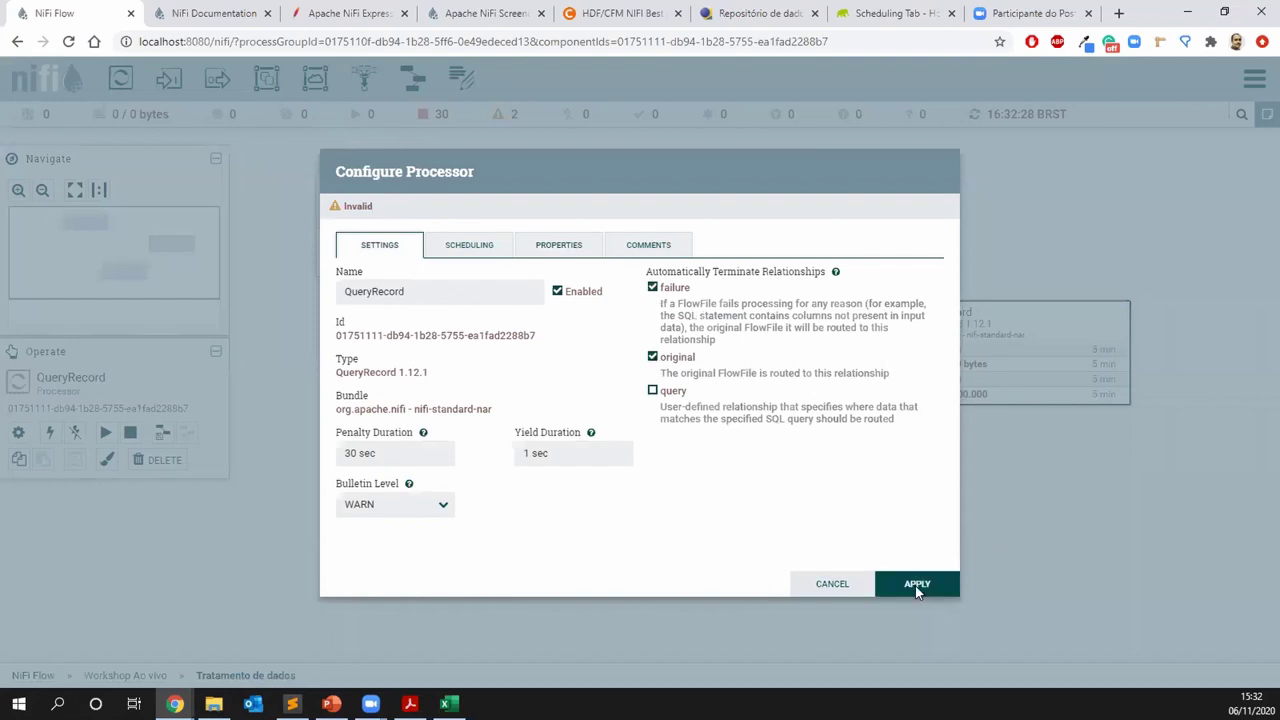
left_click(917, 590)
left_click_drag(715, 473, 600, 443)
left_click_drag(568, 396, 568, 396)
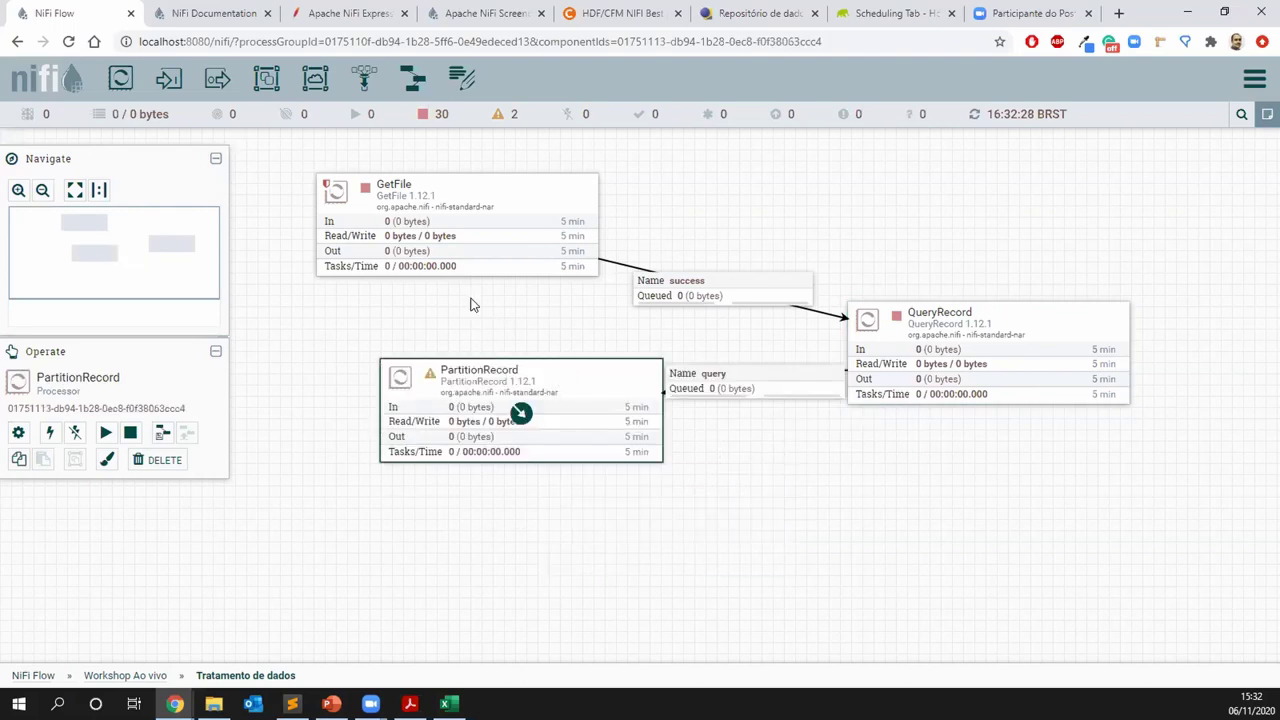
Start GetFile, refresh the canvas statistics and stop GetFile again
right_click(490, 222)
left_click(512, 253)
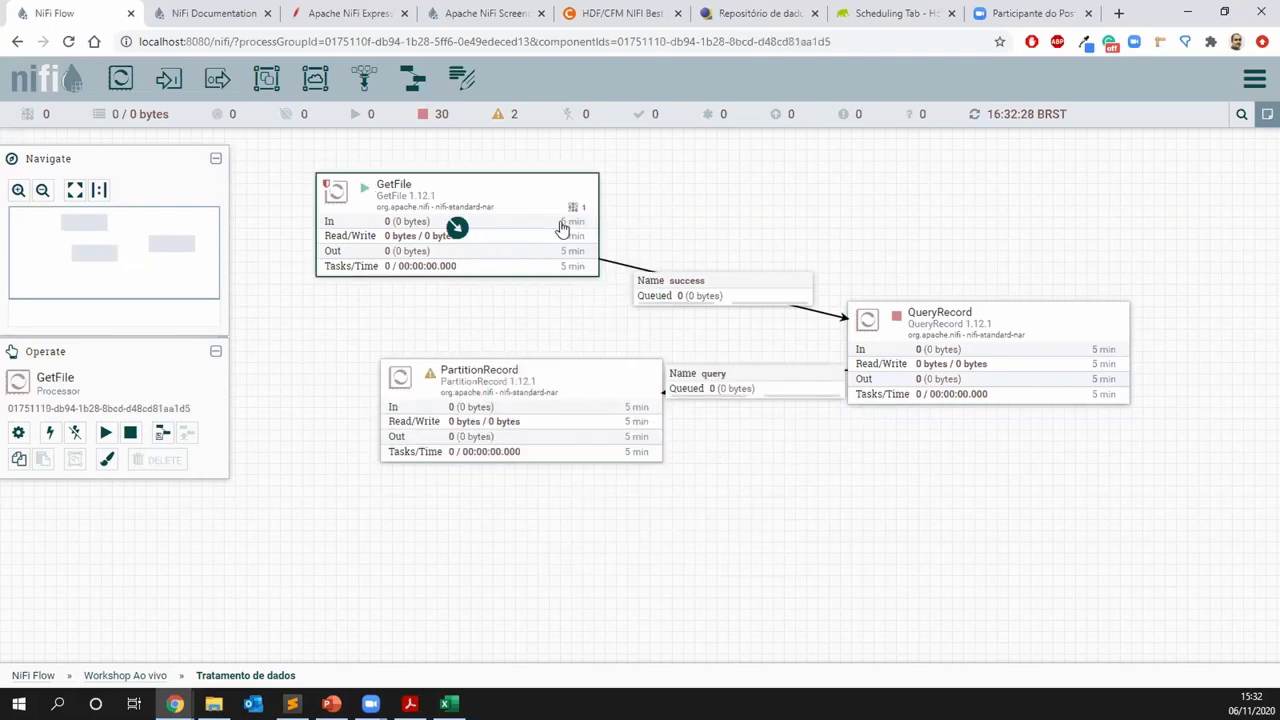
right_click(682, 158)
left_click(710, 158)
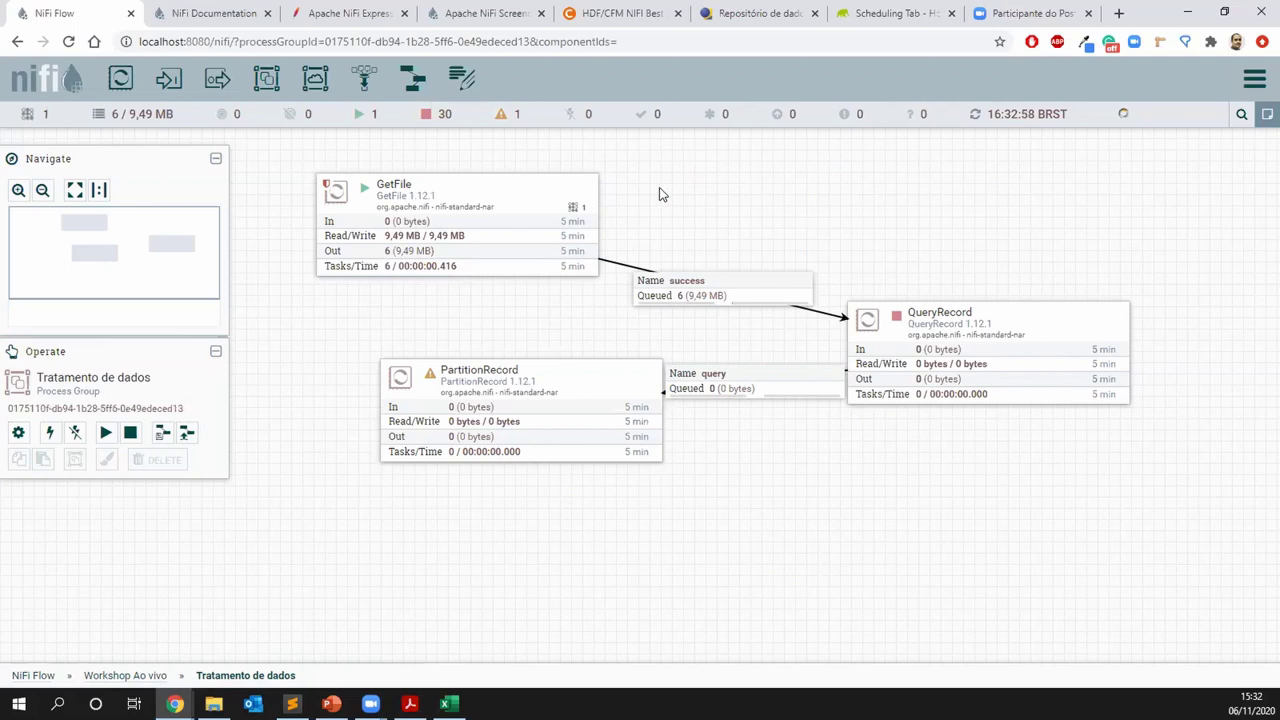
right_click(565, 209)
left_click(586, 243)
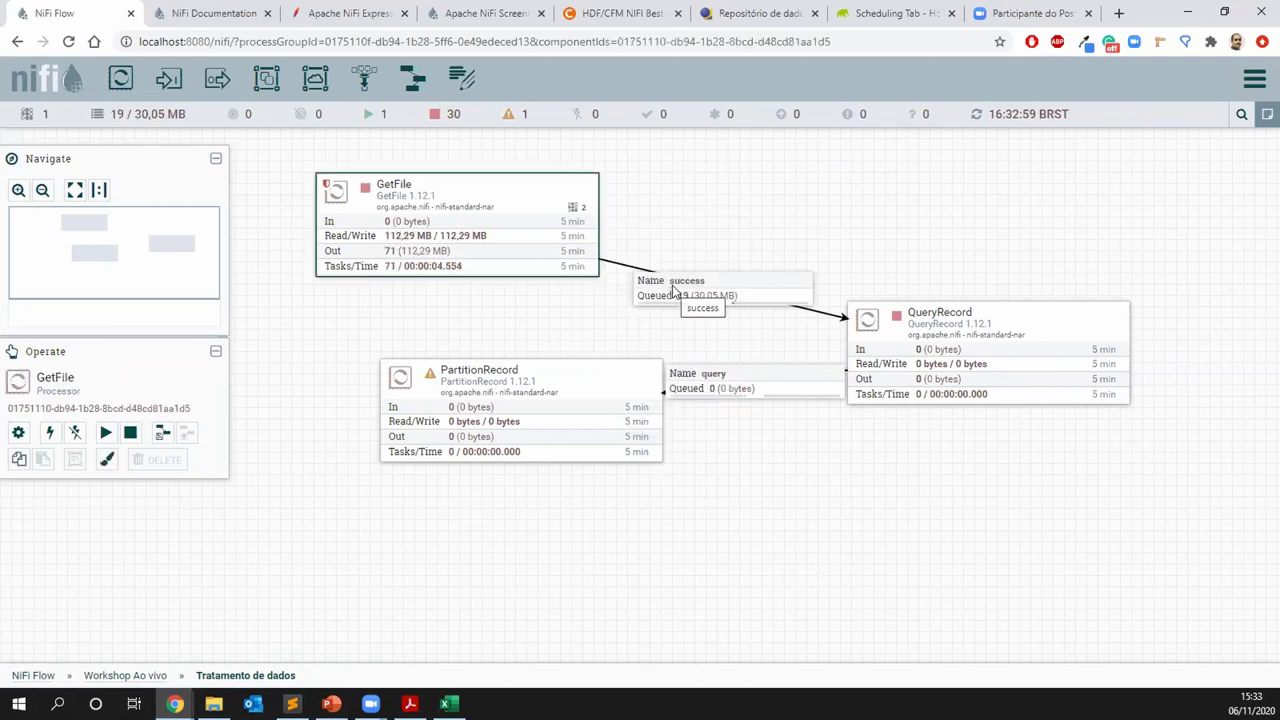
List the FlowFiles queued in the success connection between GetFile and QueryRecord, and close the list
right_click(680, 292)
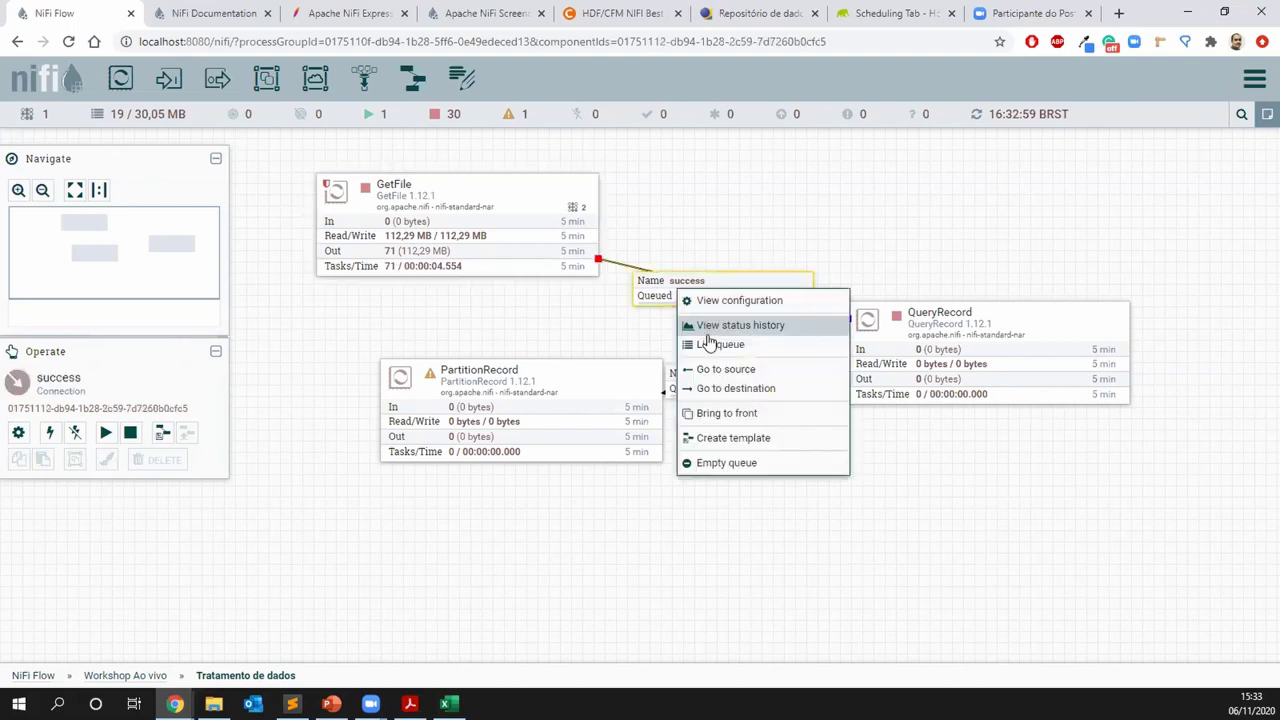
left_click(708, 342)
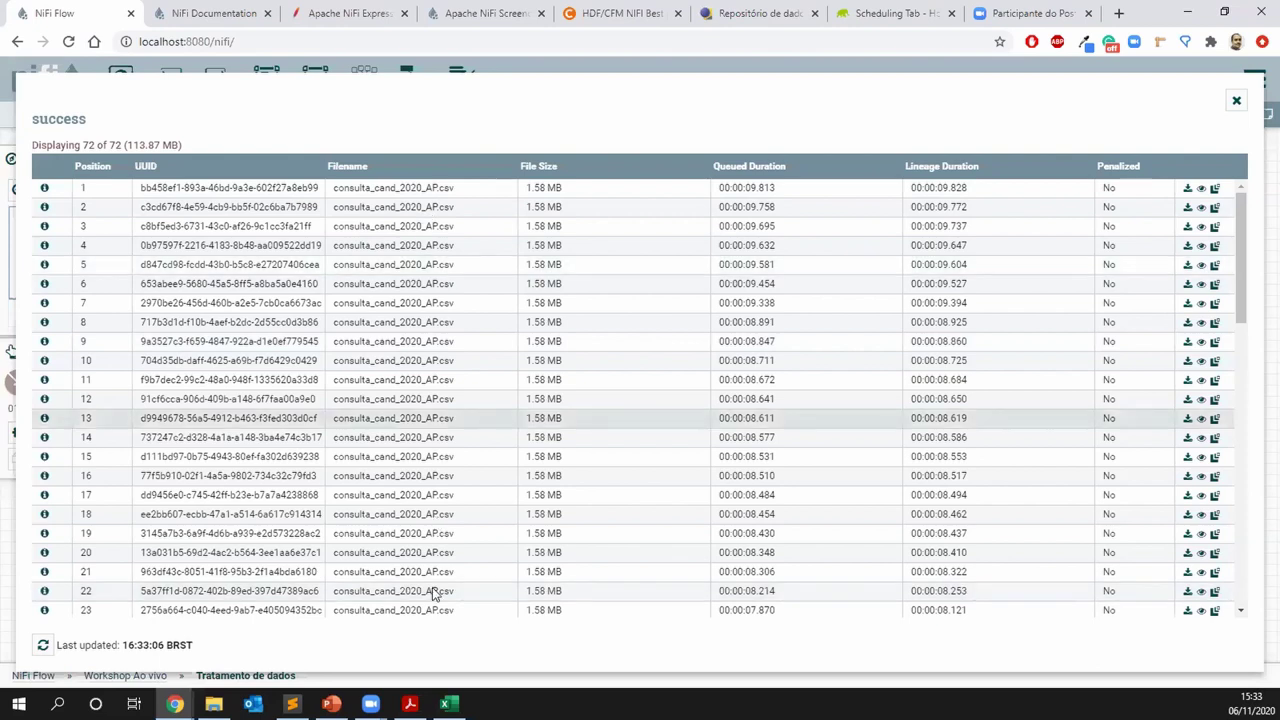
left_click(1238, 103)
Refresh the canvas and empty the queue of the success connection between GetFile and QueryRecord
right_click(675, 289)
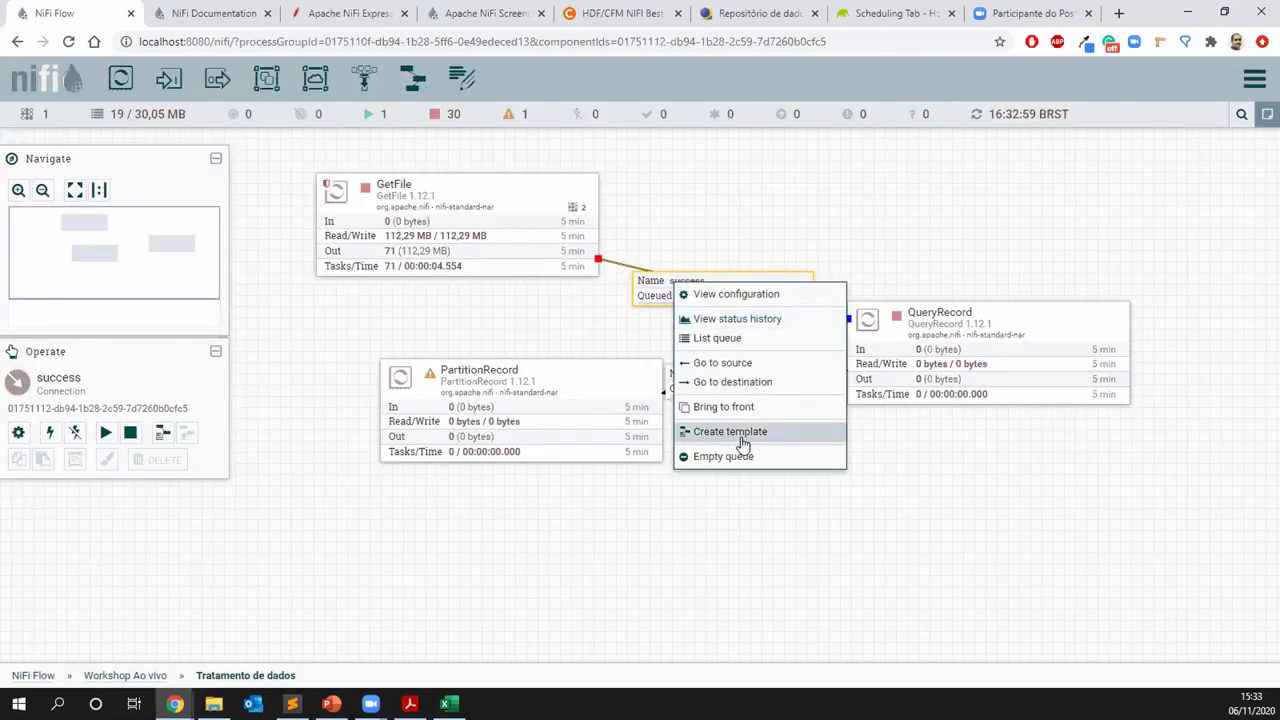
left_click(741, 432)
left_click(770, 462)
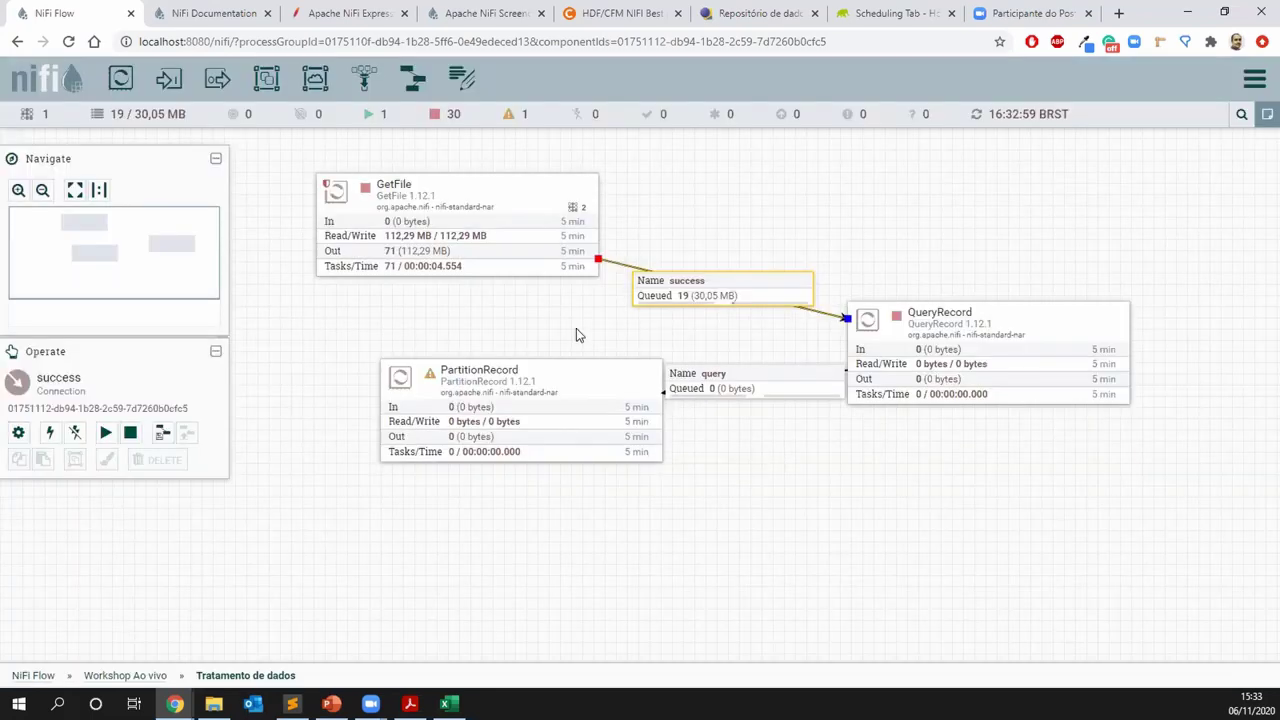
right_click(530, 245)
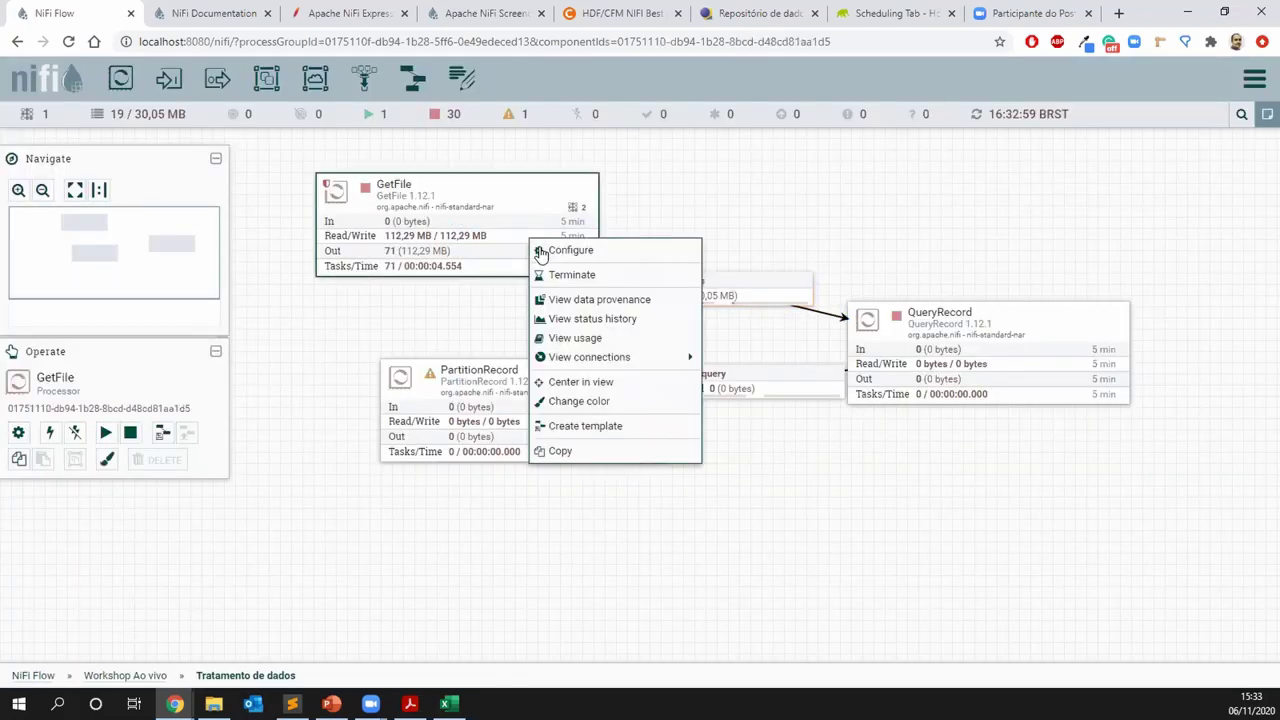
left_click(663, 209)
right_click(689, 298)
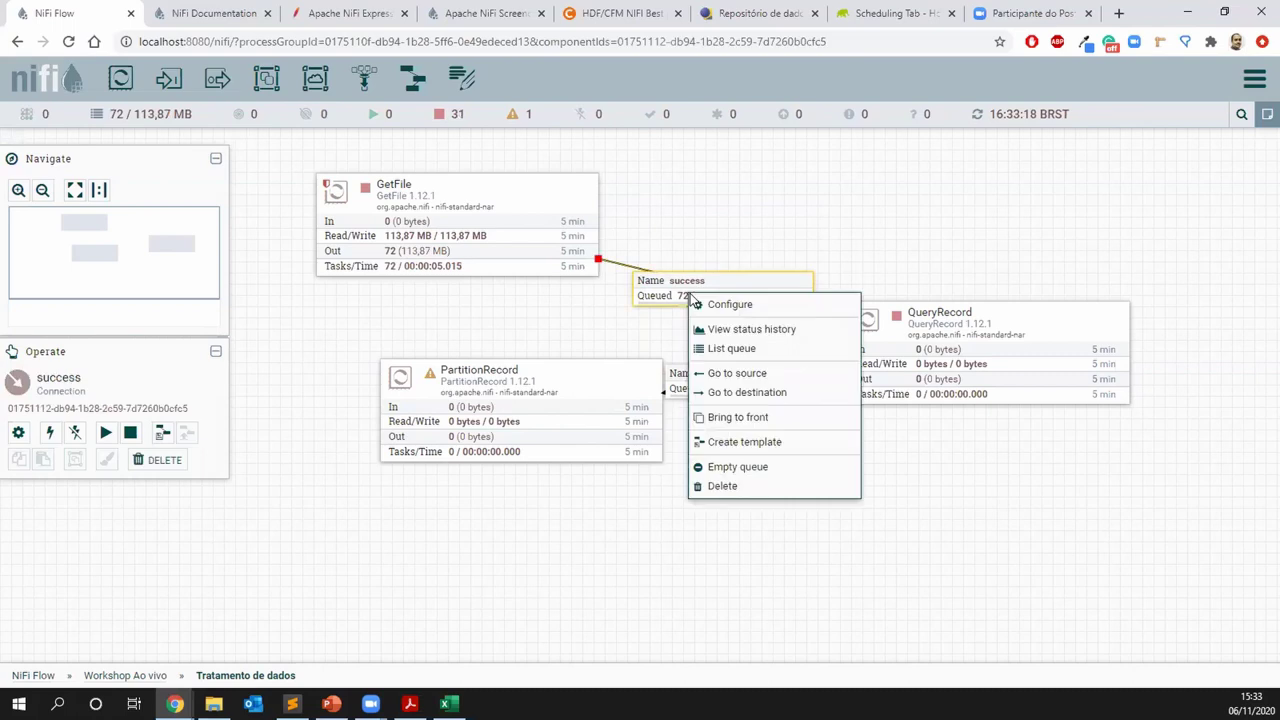
left_click(716, 466)
left_click(737, 459)
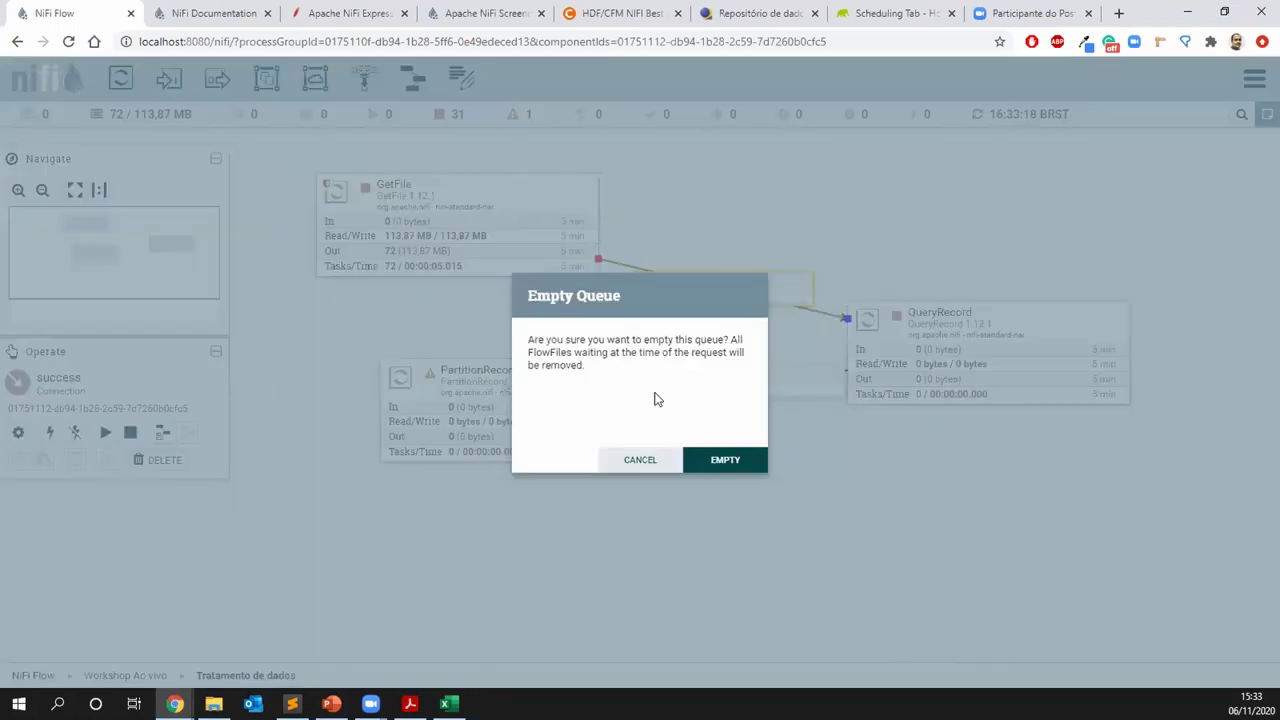
left_click(757, 462)
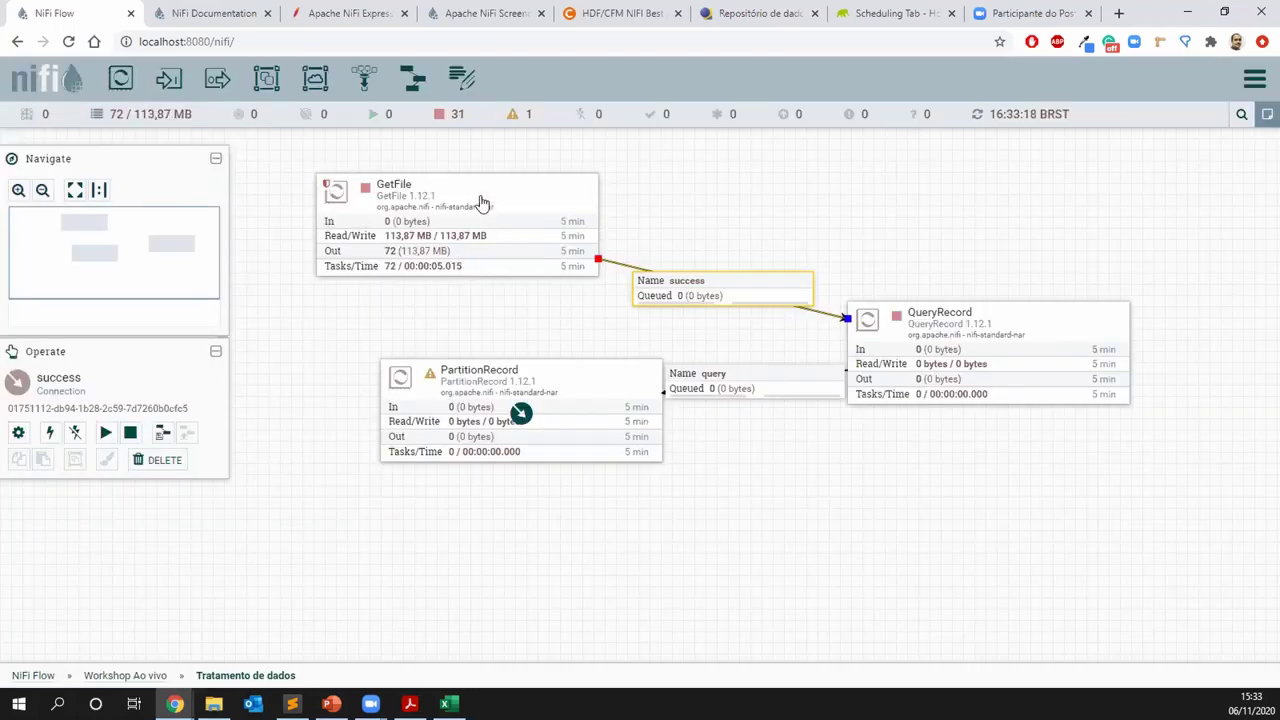
Set GetFile's Run Schedule to 60 sec and apply the configuration
double_click(480, 195)
left_click(470, 245)
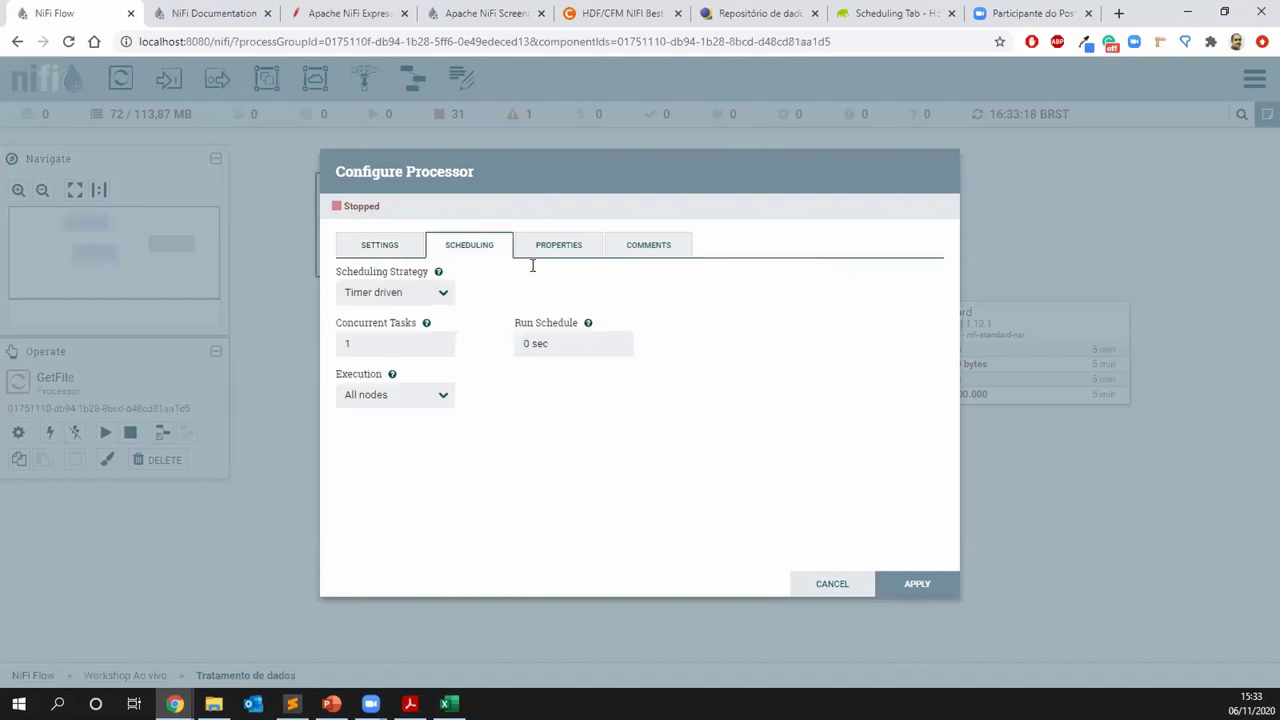
left_click(527, 342)
type("6")
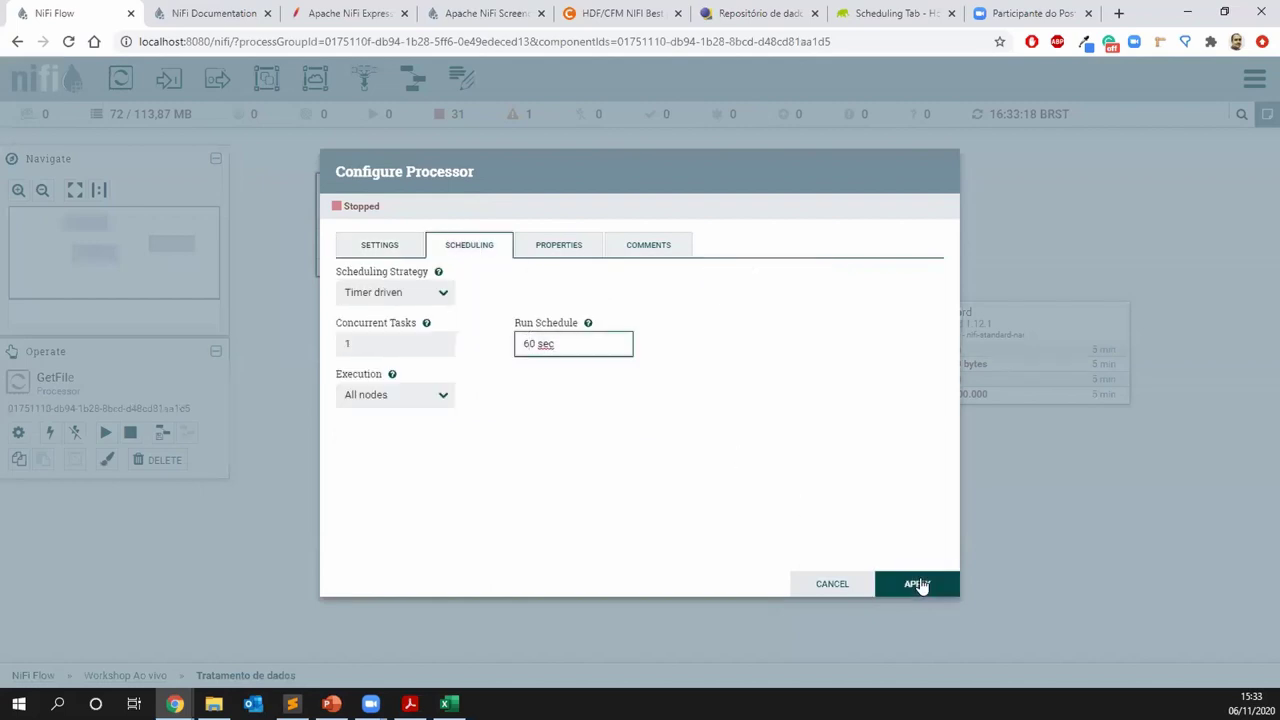
left_click(917, 584)
Start GetFile with its new schedule and refresh the canvas
right_click(494, 212)
left_click(527, 240)
right_click(655, 181)
left_click(658, 182)
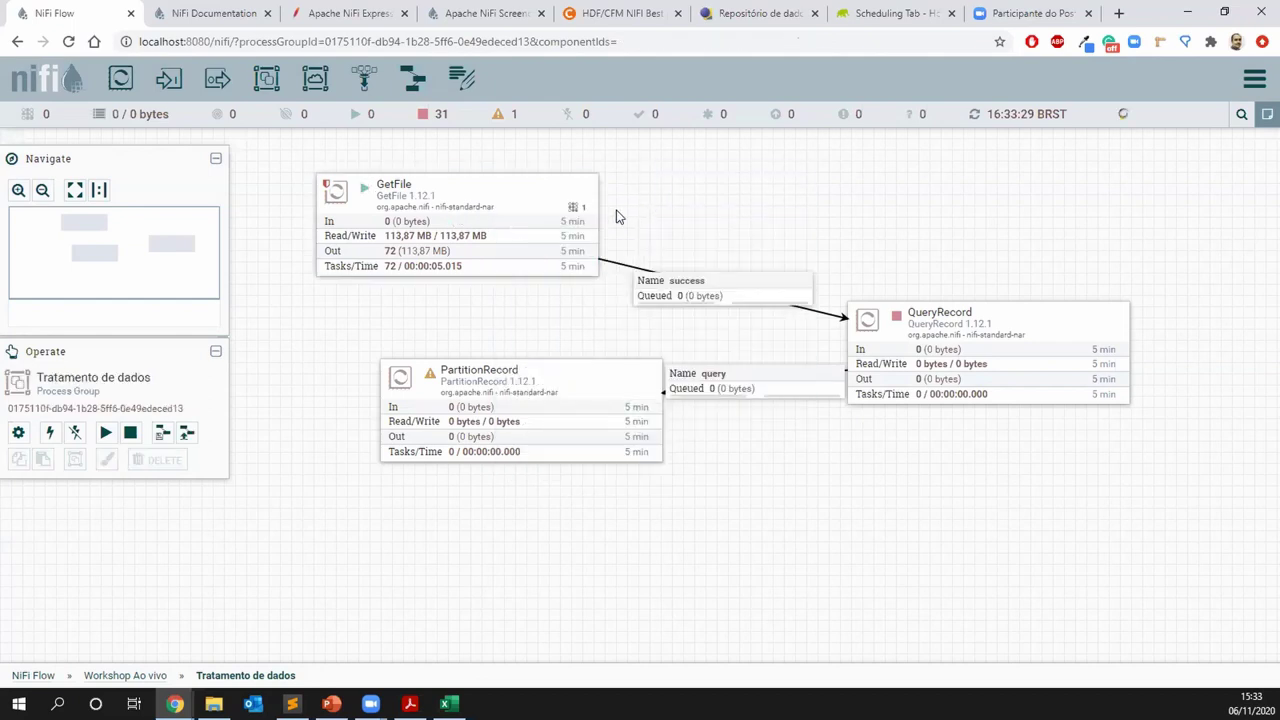
Stop the GetFile processor
right_click(480, 197)
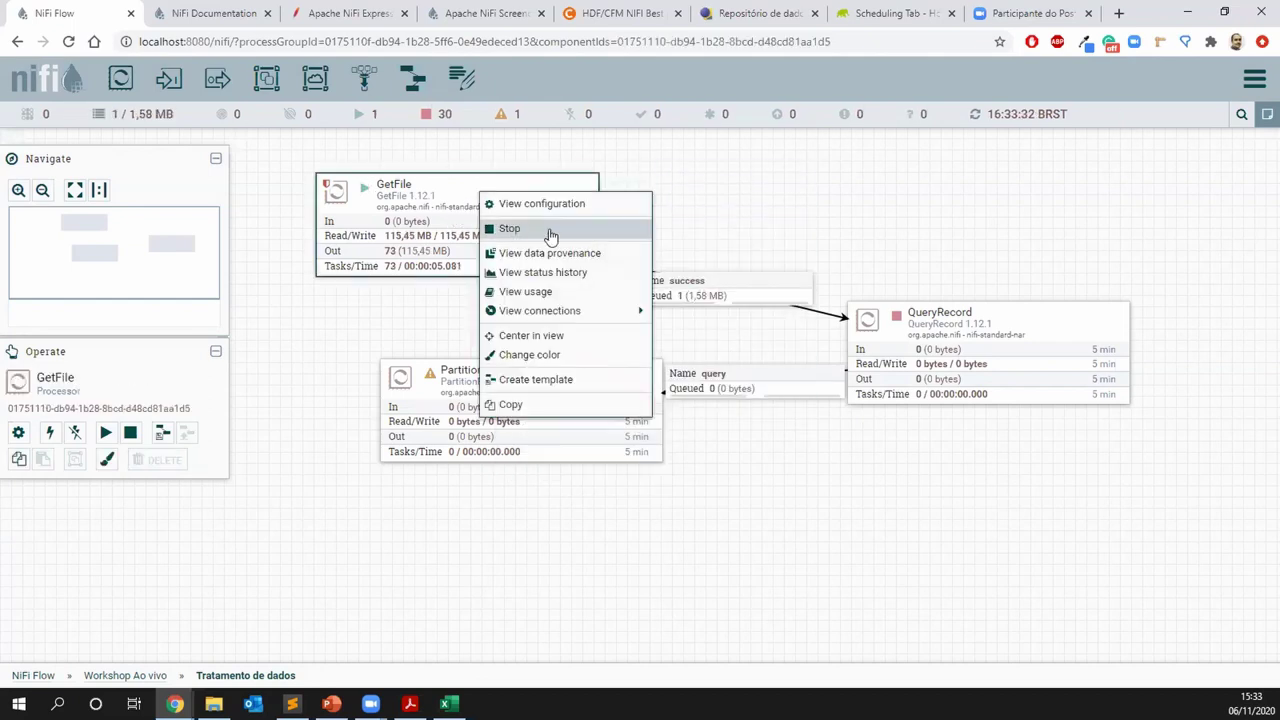
left_click(545, 229)
scroll(794, 331, "right", 3)
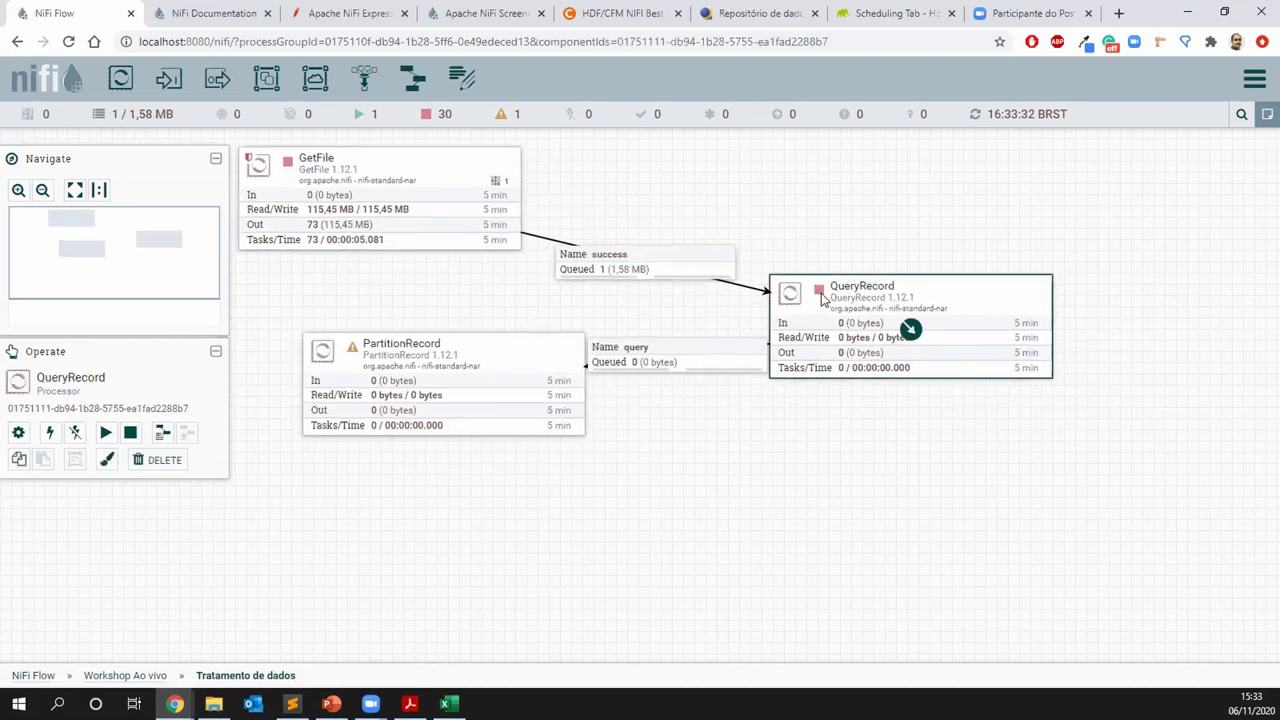
Review the QueryRecord processor's properties, including its SQL query on SG_UE, and close the configuration without changes
double_click(821, 302)
left_click(552, 250)
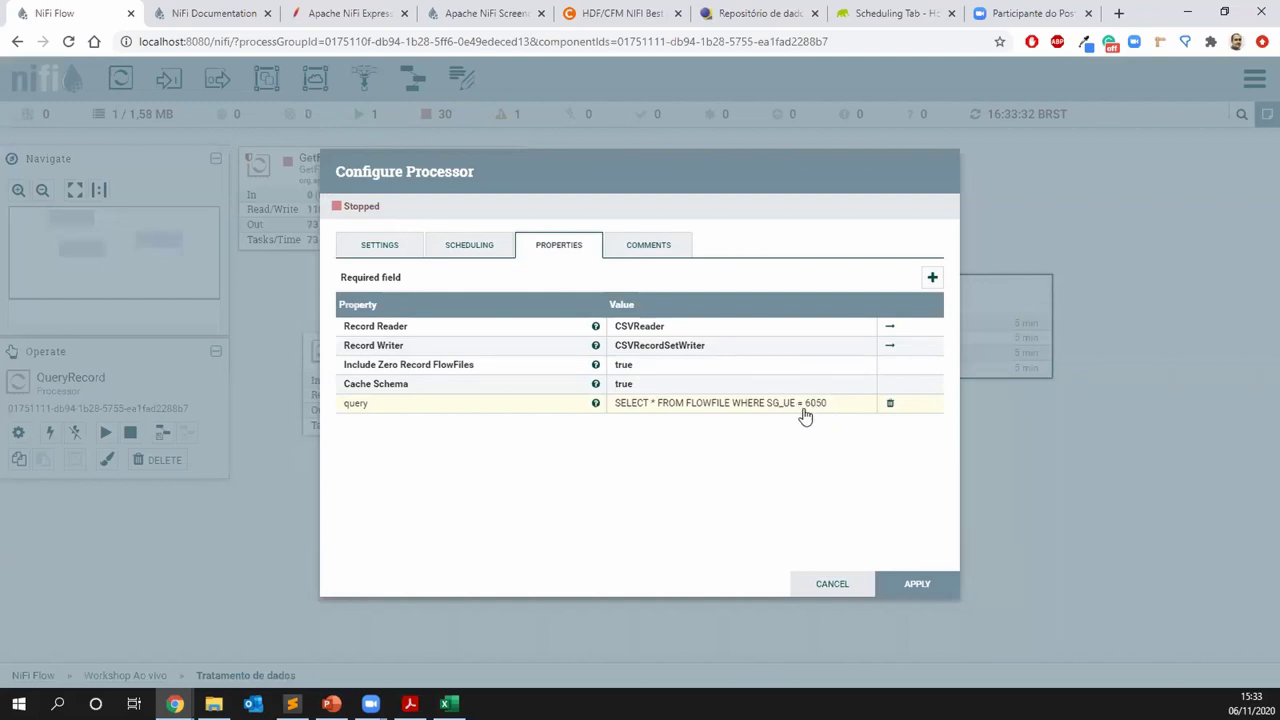
left_click(832, 585)
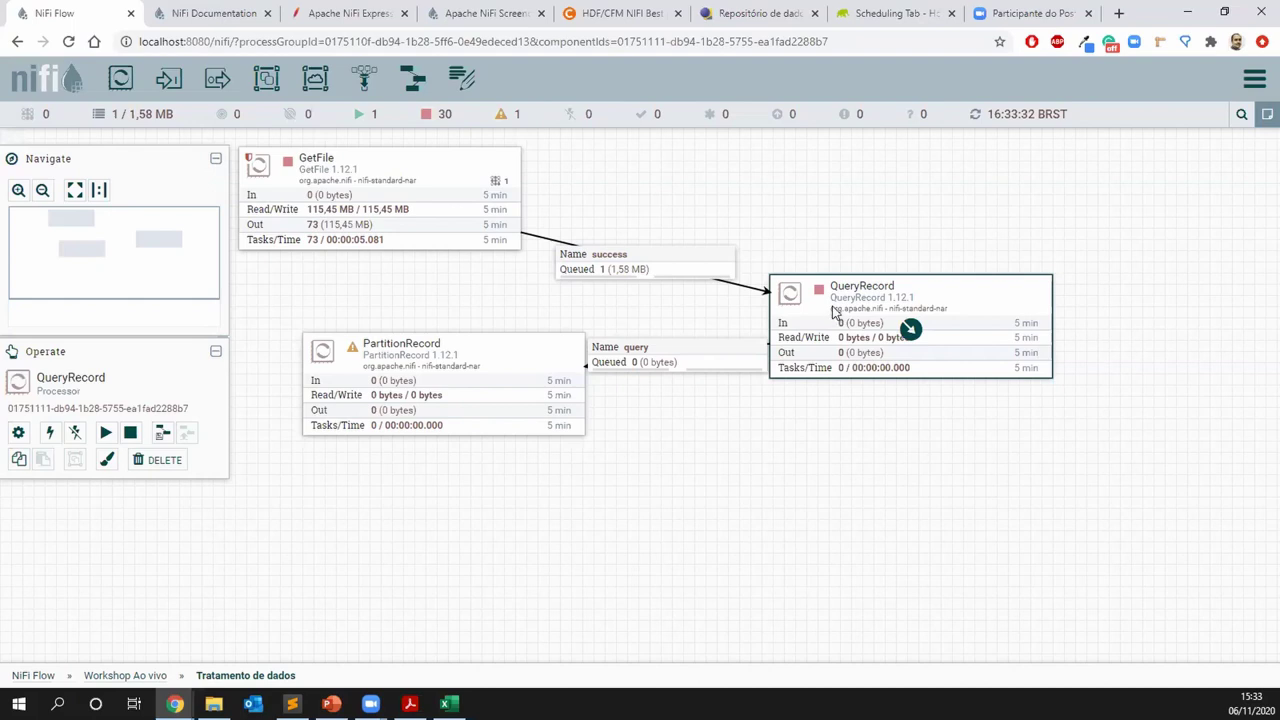
Start the QueryRecord processor and refresh the canvas
right_click(833, 312)
left_click(845, 340)
right_click(627, 400)
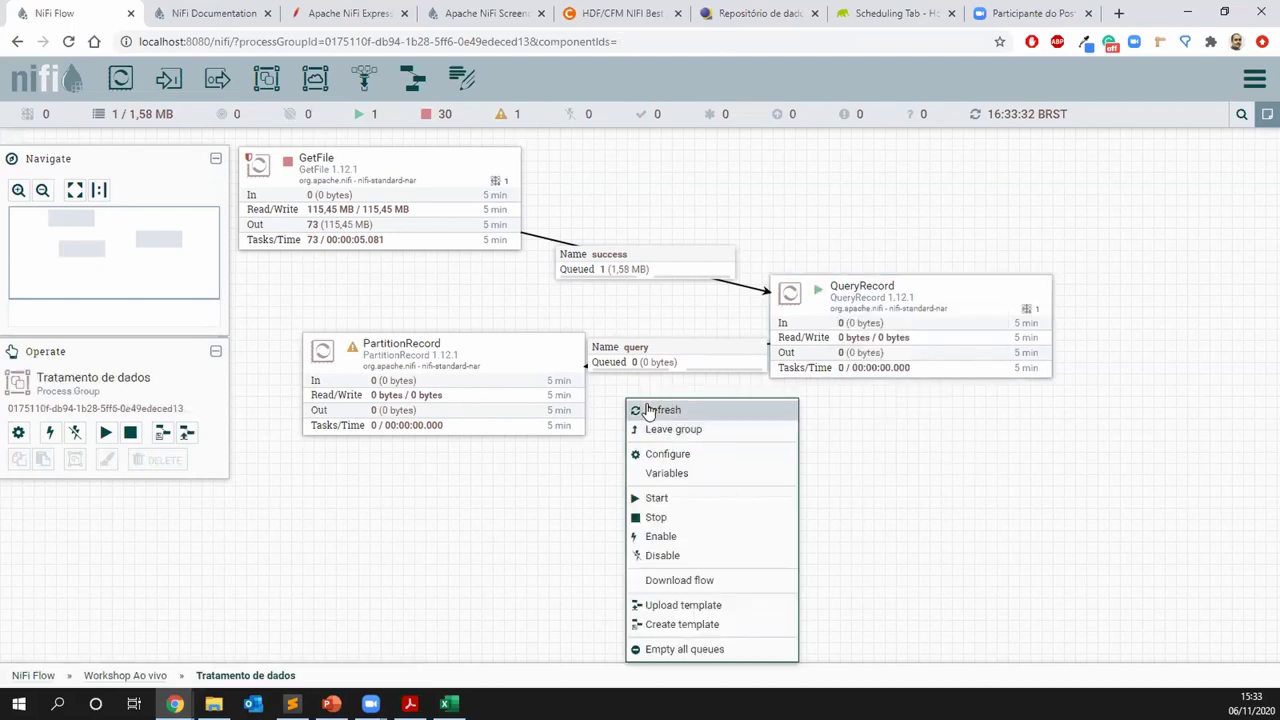
left_click(600, 405)
Move PartitionRecord slightly down and to the left, away from QueryRecord, and refresh the canvas
left_click(448, 408)
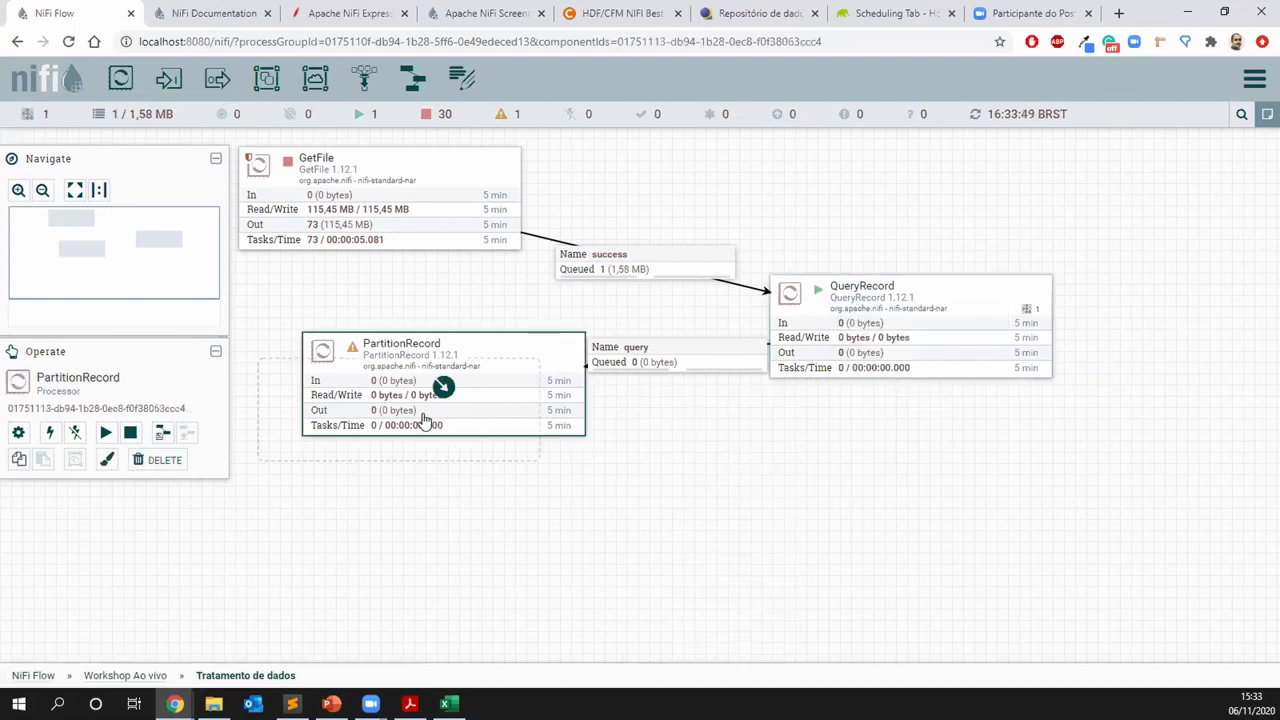
left_click_drag(434, 380, 382, 404)
right_click(780, 397)
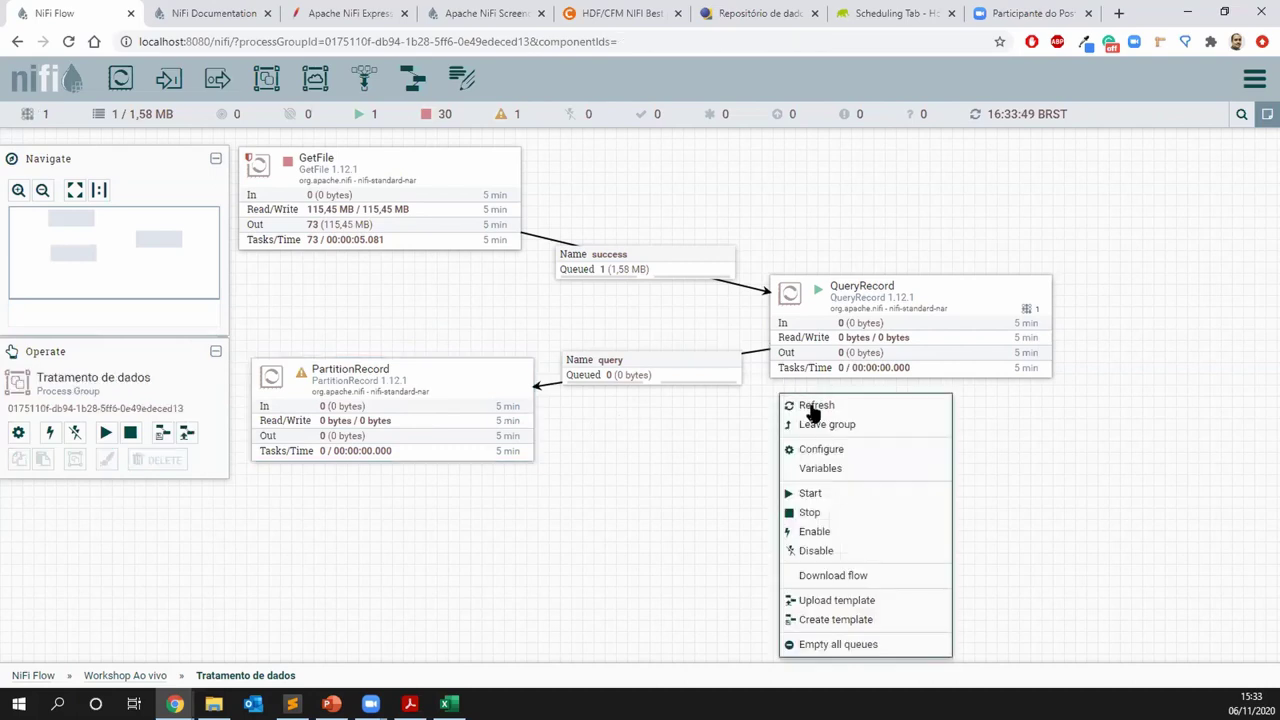
left_click(786, 410)
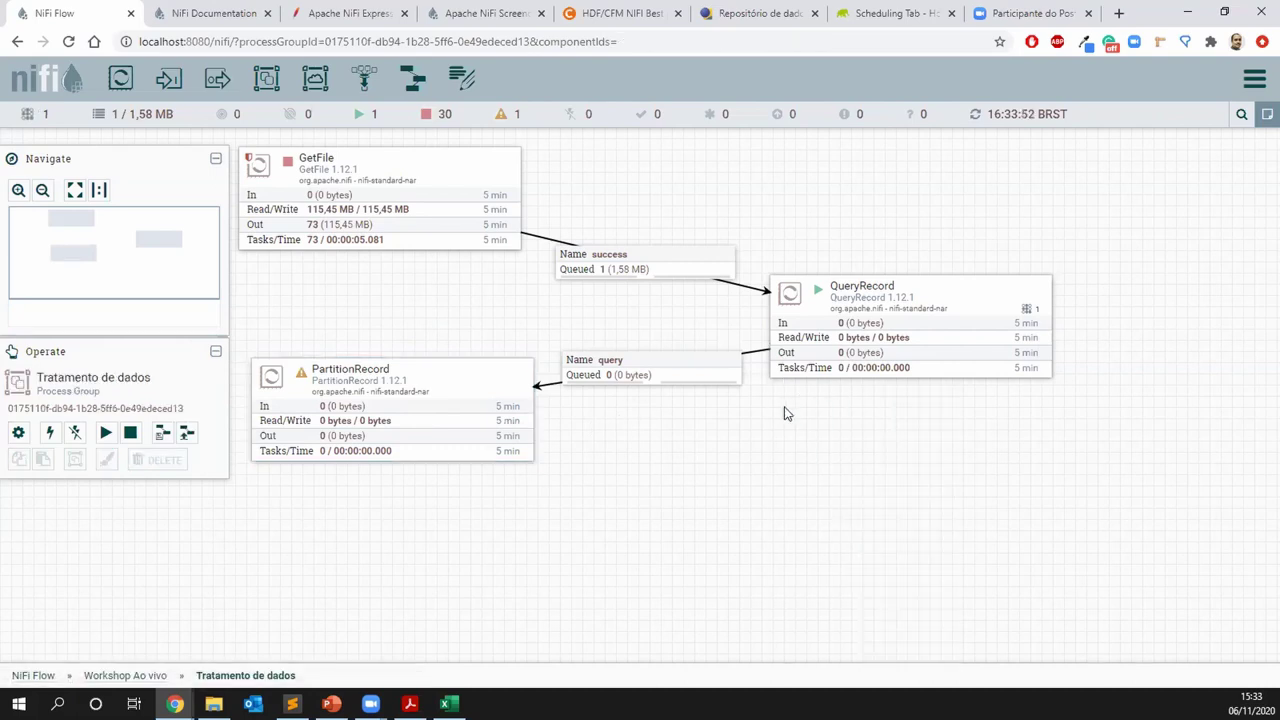
Refresh the canvas repeatedly to check whether QueryRecord has processed the queued FlowFile
right_click(671, 320)
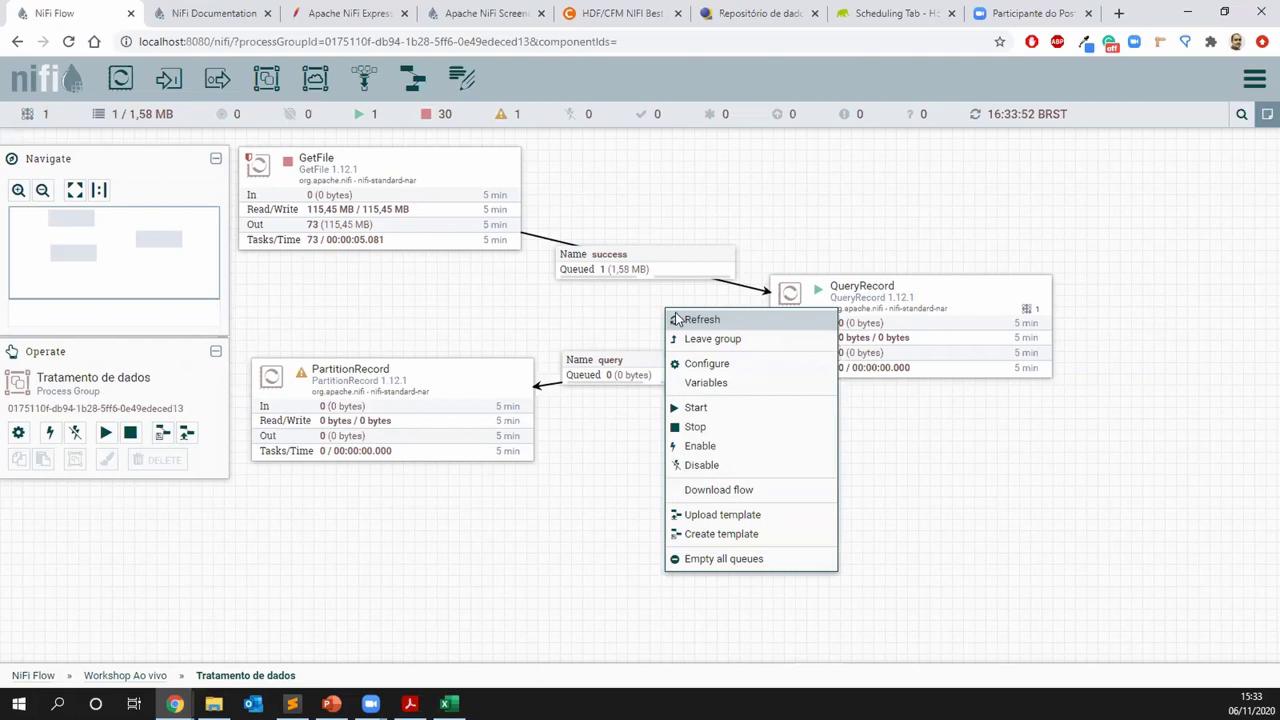
left_click(680, 319)
right_click(724, 203)
left_click(728, 209)
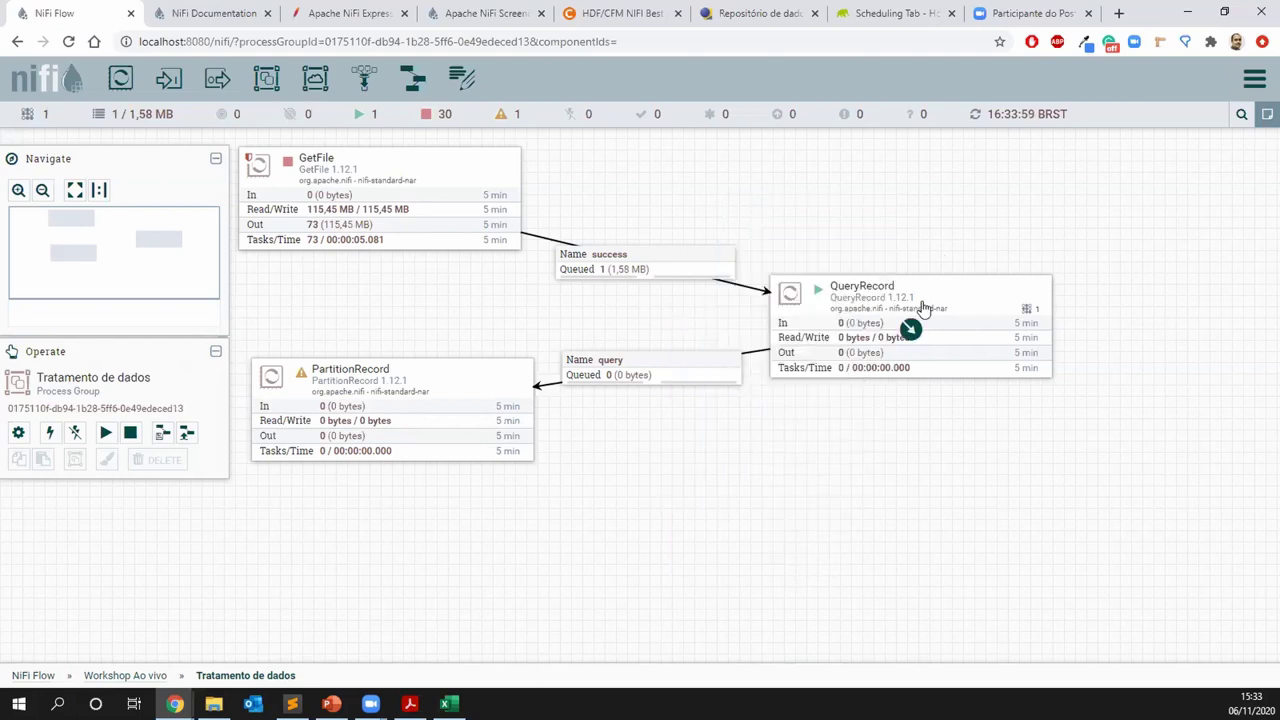
right_click(755, 180)
left_click(760, 188)
right_click(751, 167)
left_click(760, 176)
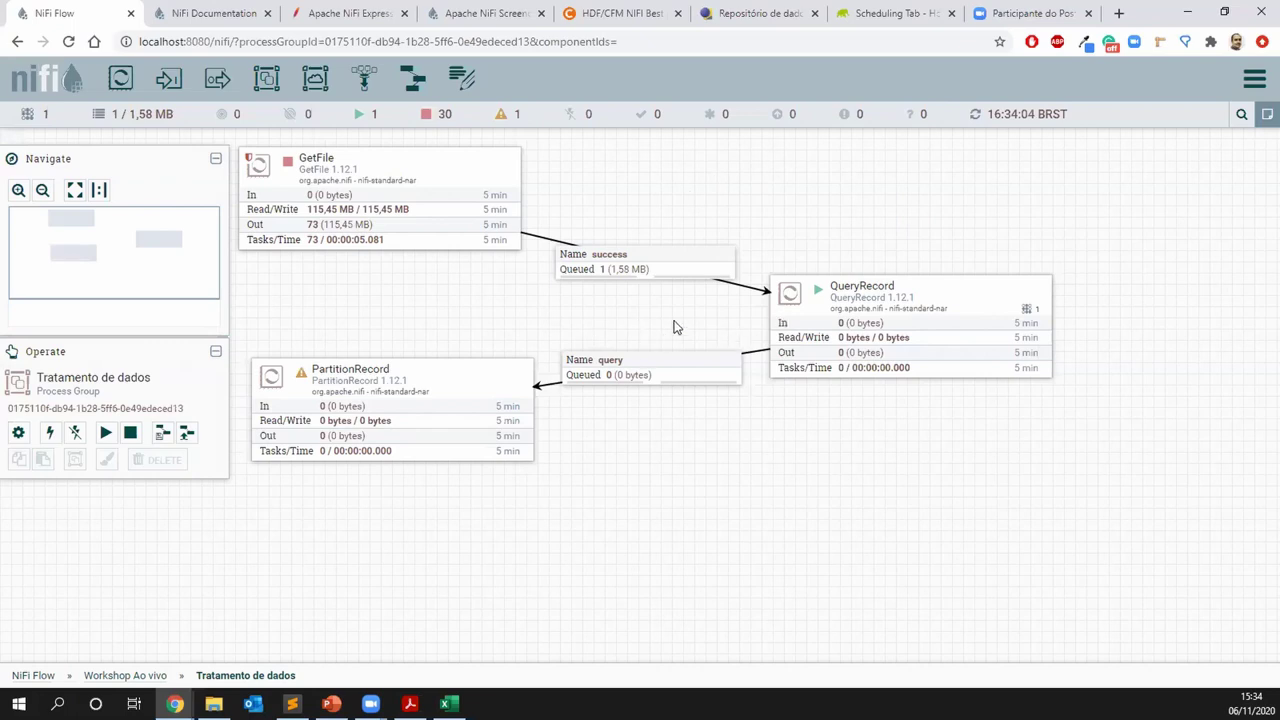
Nudge PartitionRecord slightly to the left on the canvas and refresh the flow's status
left_click_drag(674, 327, 727, 316)
left_click(555, 367)
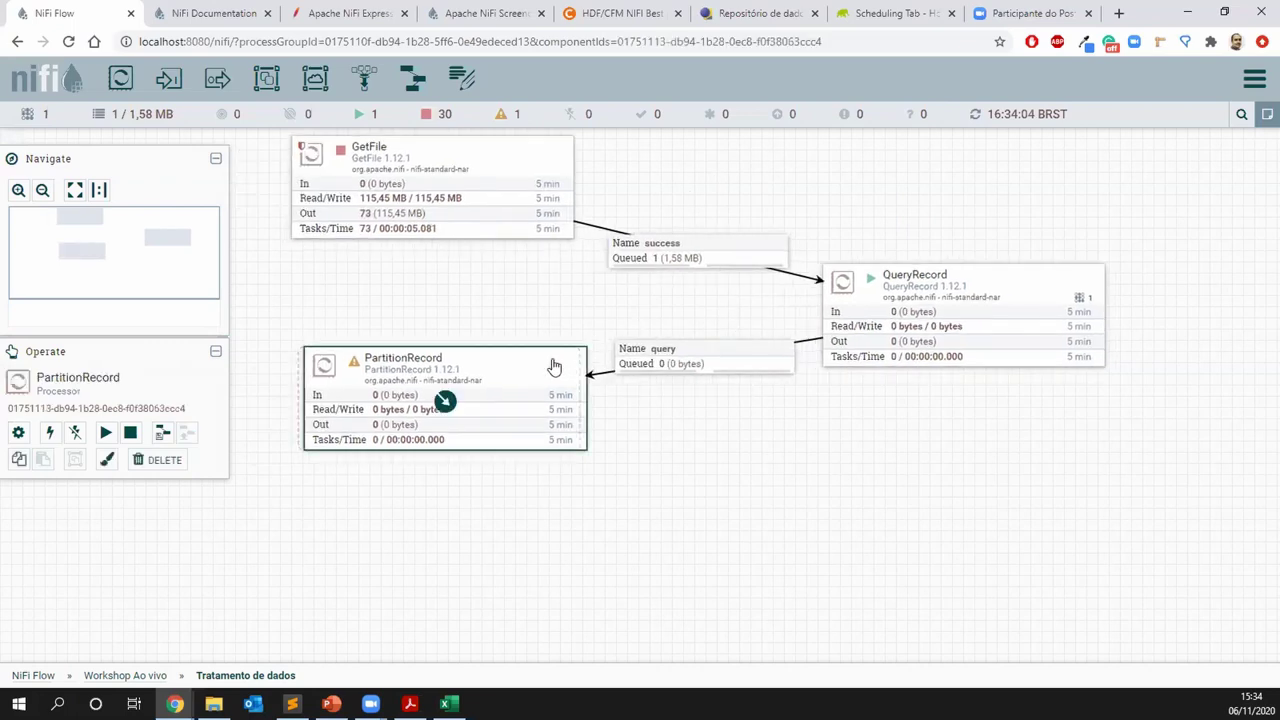
left_click_drag(555, 367, 548, 367)
right_click(557, 291)
left_click(560, 300)
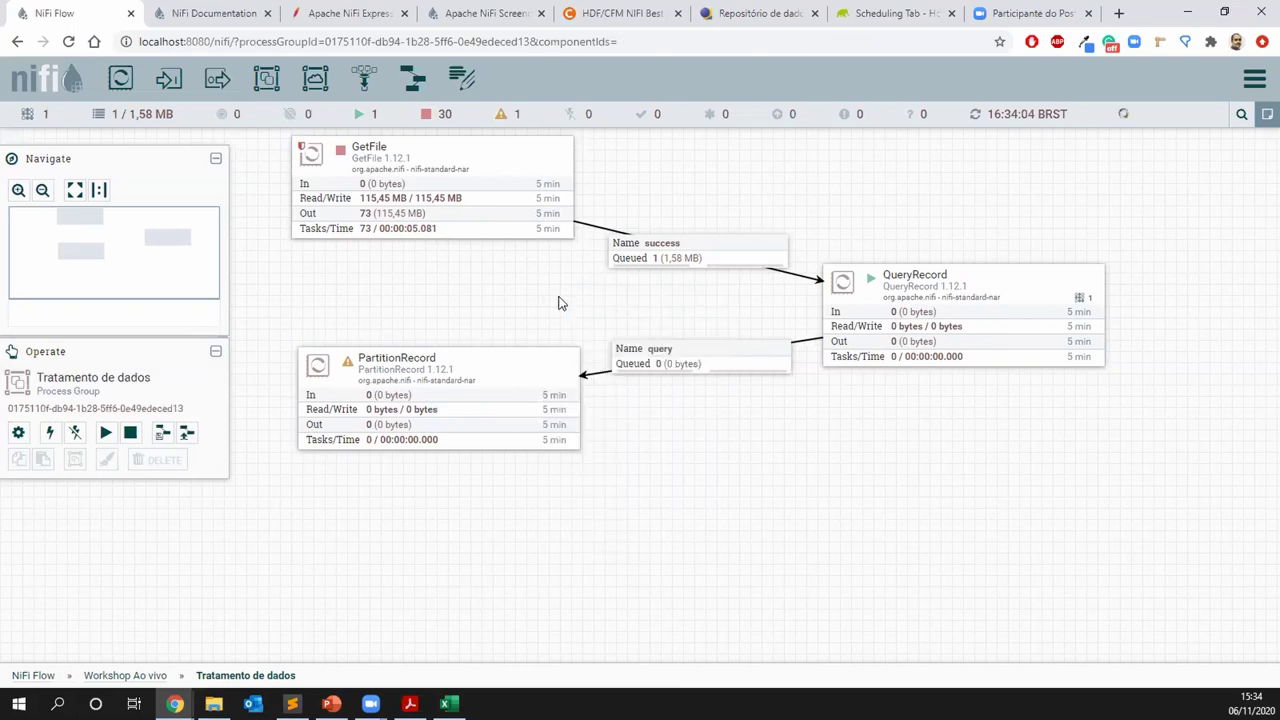
Switch to consulta_cand_2020_AP.csv in Excel and examine the CD_CARGO header and the codes of the first rows
mouse_move(350, 366)
key("alt+Tab")
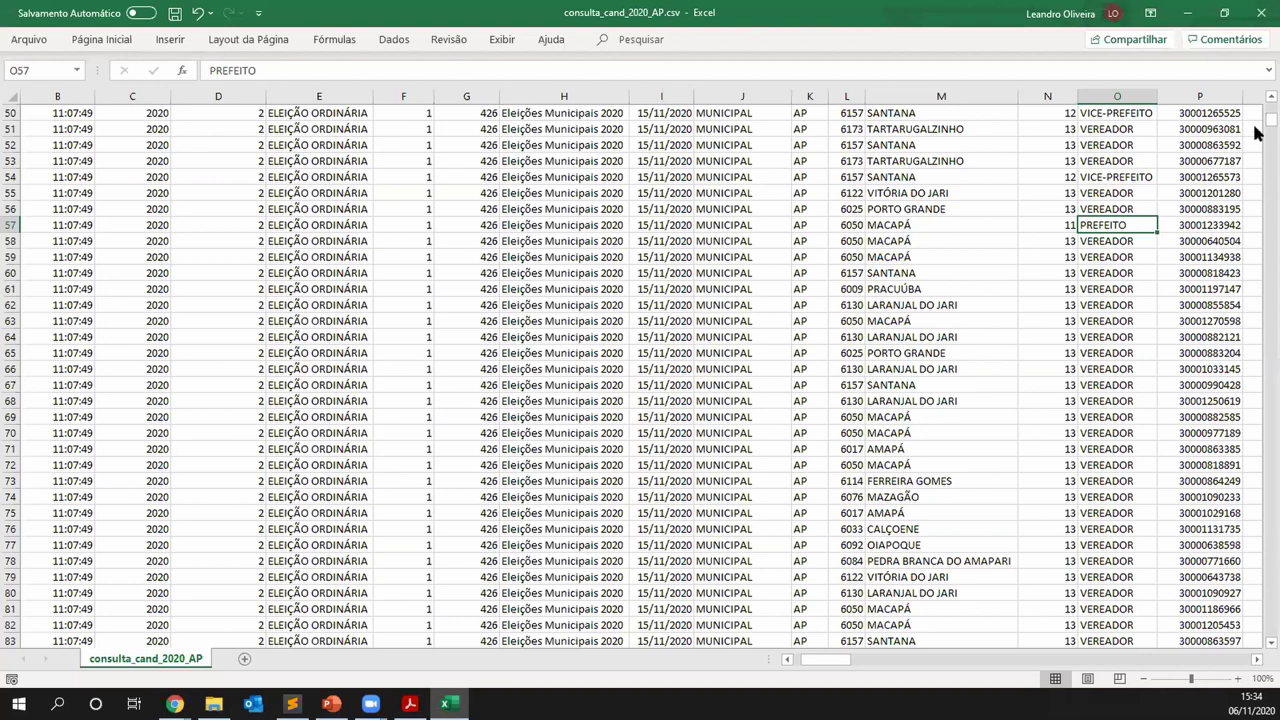
scroll(1256, 115, "up", 16)
left_click(1082, 112)
left_click(1068, 113)
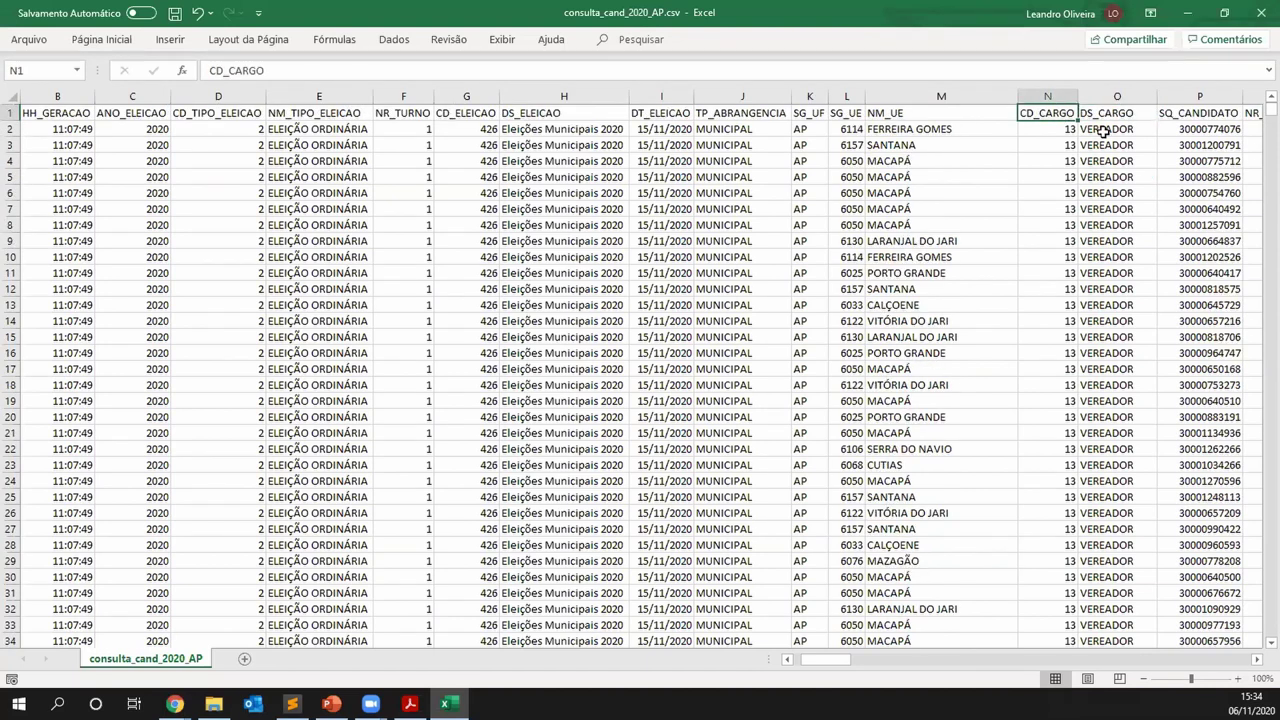
left_click(1070, 130)
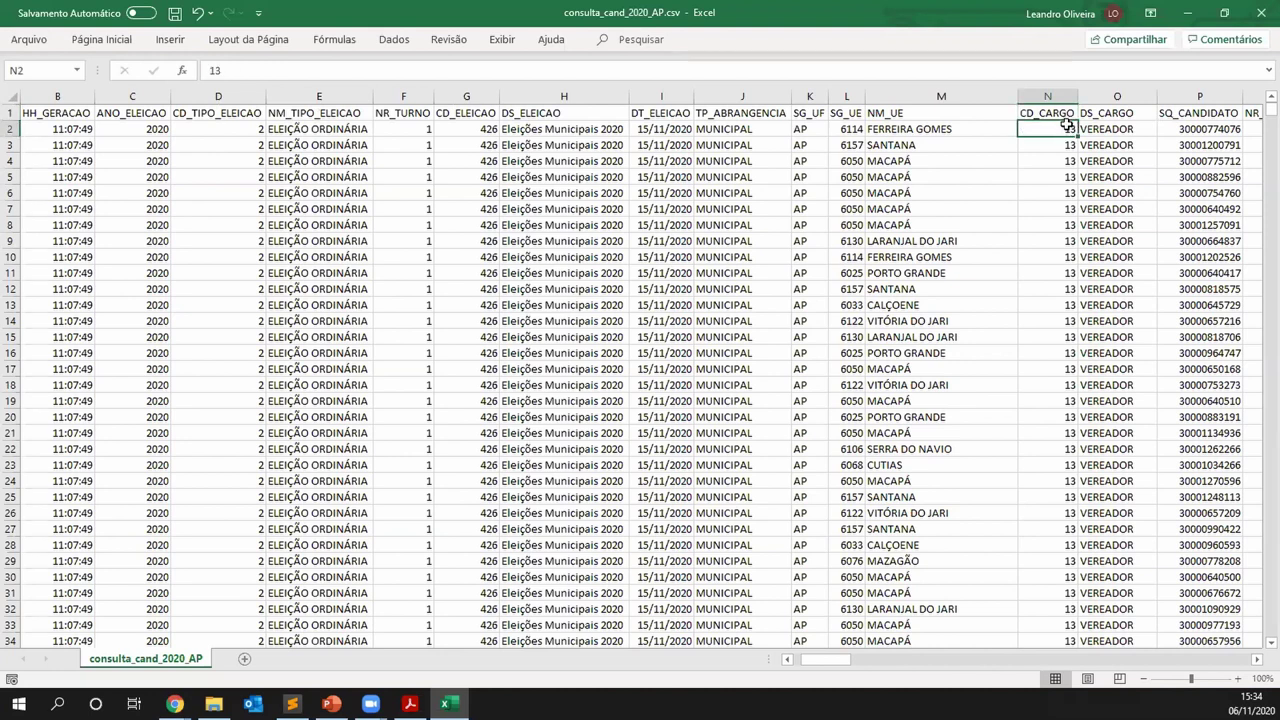
left_click(1066, 117)
left_click(1069, 129)
left_click(1049, 160)
left_click(1058, 191)
left_click(1063, 223)
left_click(1066, 255)
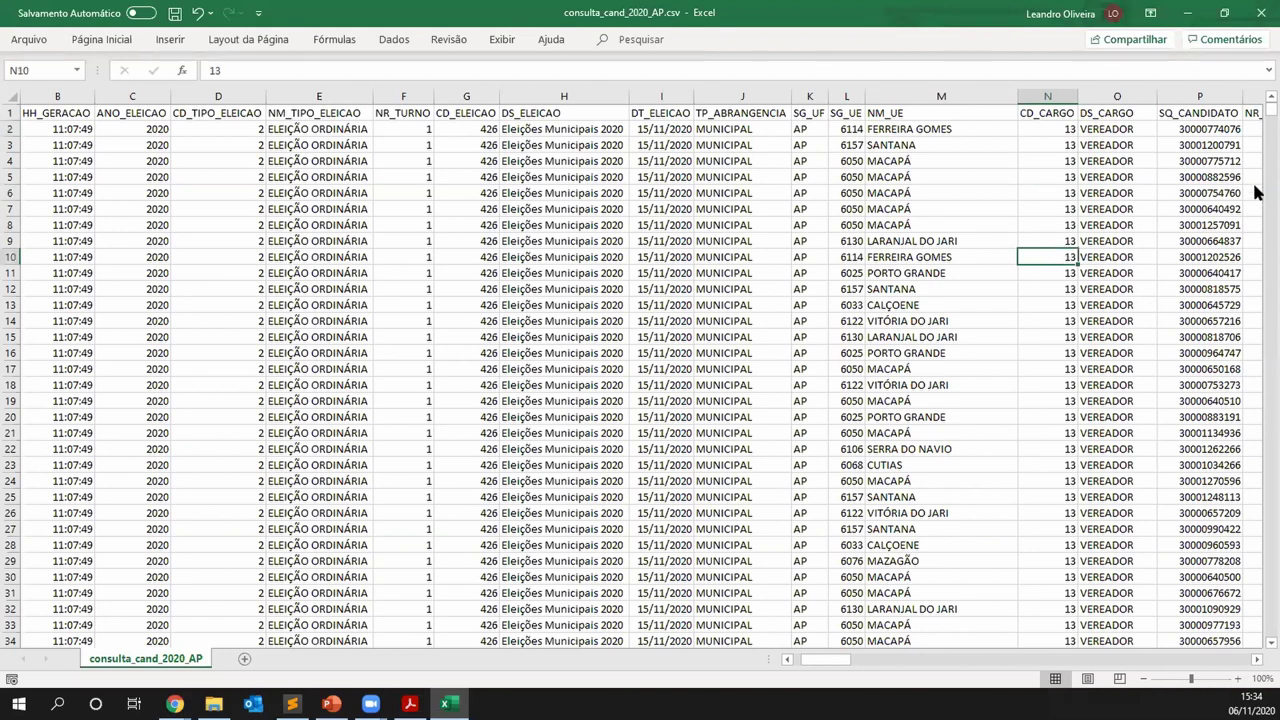
Compare the CD_CARGO codes with the DS_CARGO names in the PREFEITO and VICE-PREFEITO rows, and return to NiFi
scroll(1083, 200, "down", 11)
left_click_drag(1050, 178, 1100, 178)
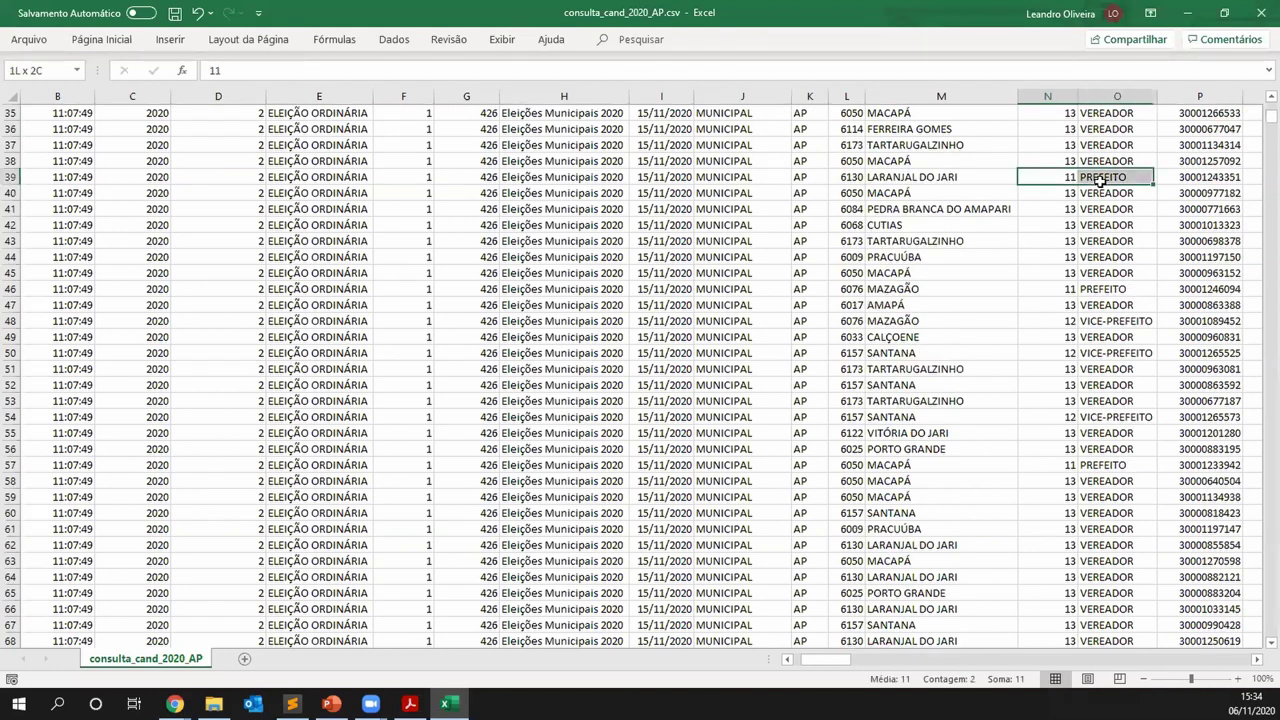
left_click_drag(1048, 320, 1083, 303)
left_click(1187, 13)
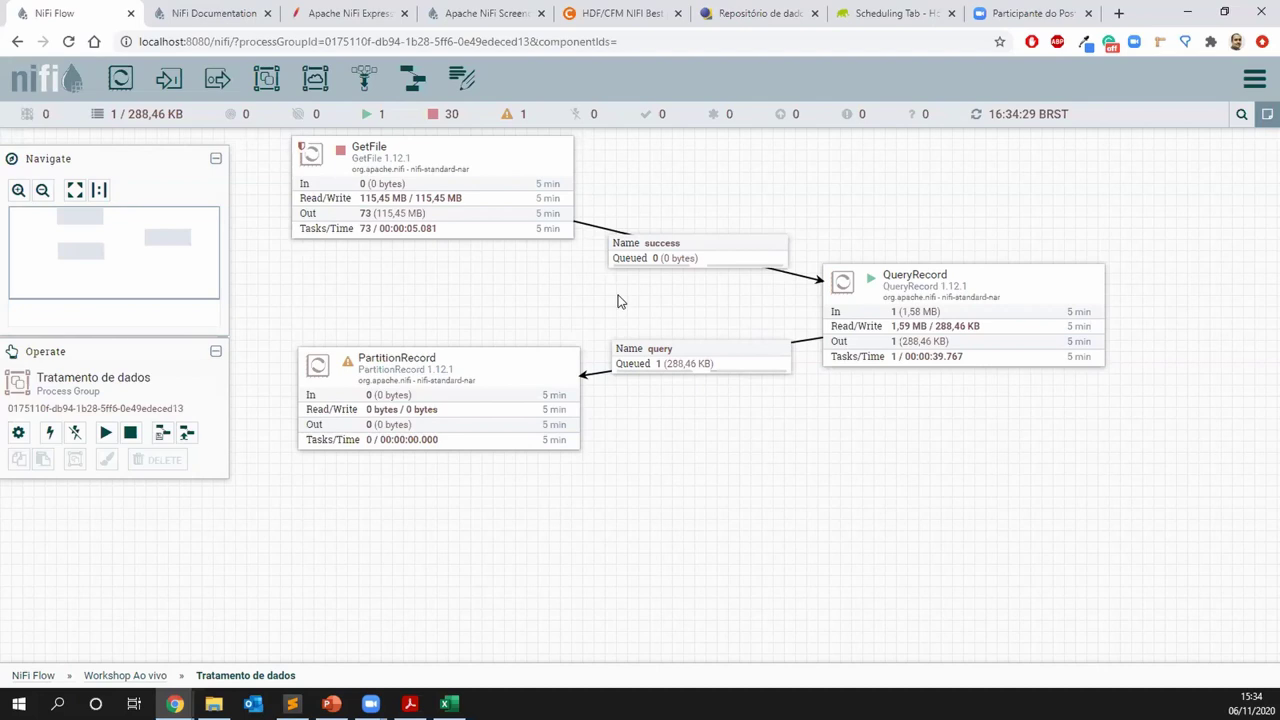
List the FlowFiles queued in the query connection between QueryRecord and PartitionRecord
right_click(680, 368)
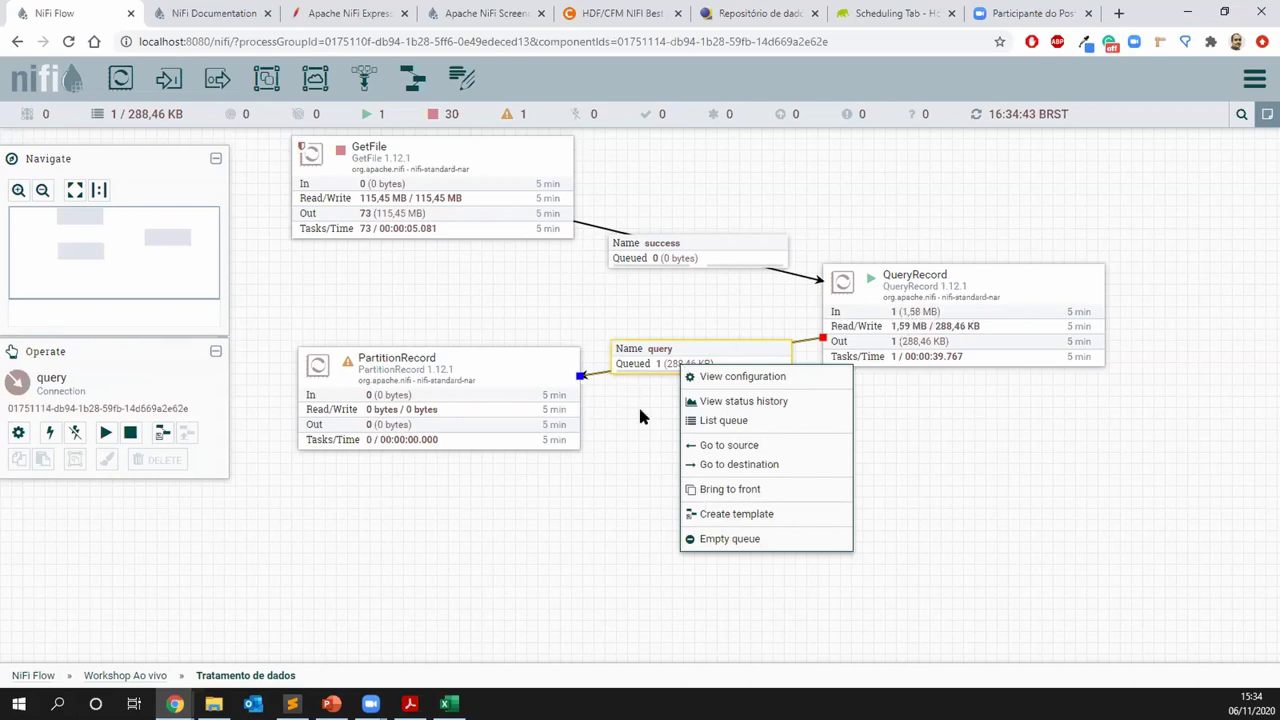
left_click(673, 381)
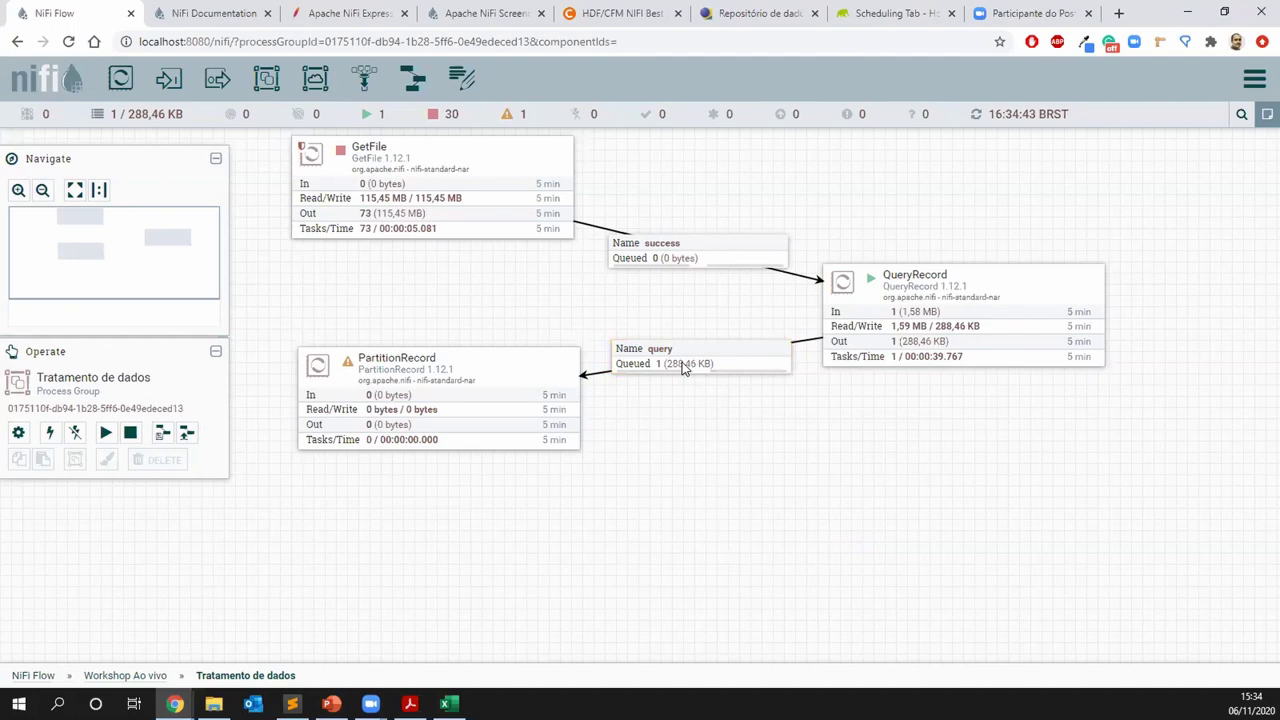
right_click(684, 368)
left_click(710, 419)
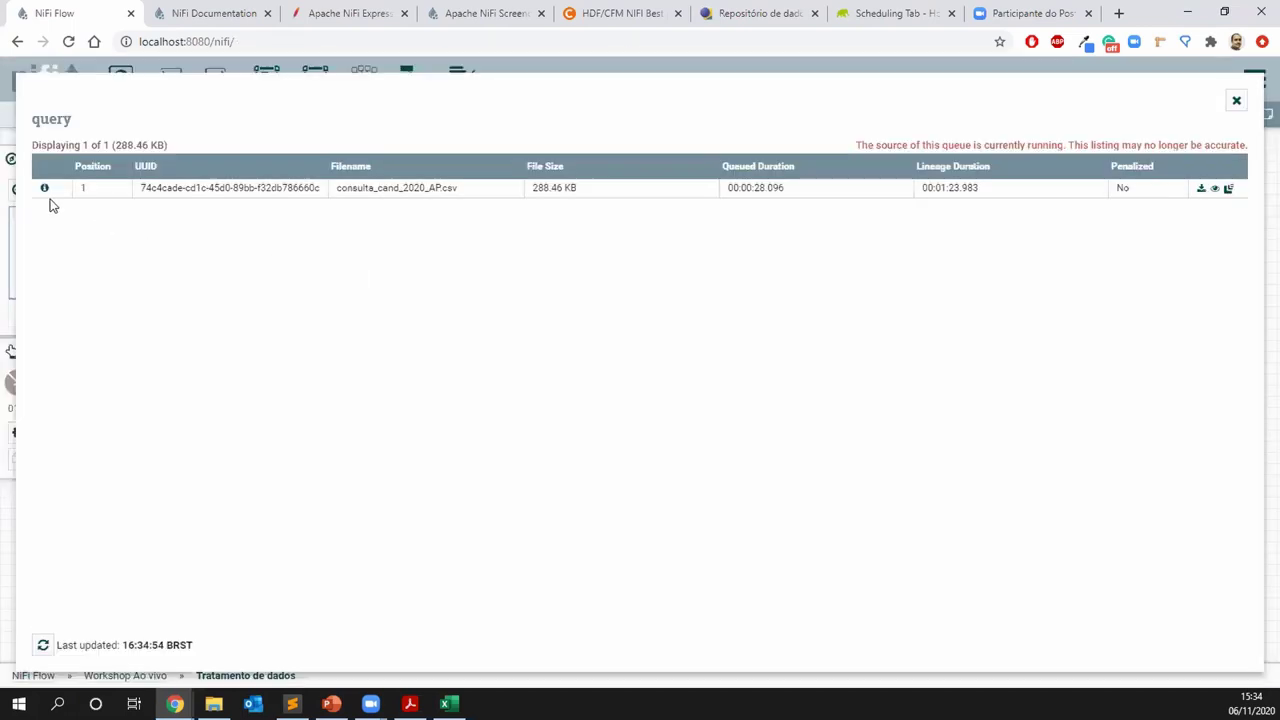
Open the details of the queued consulta_cand_2020_AP.csv FlowFile and check its record.count attribute
left_click(45, 189)
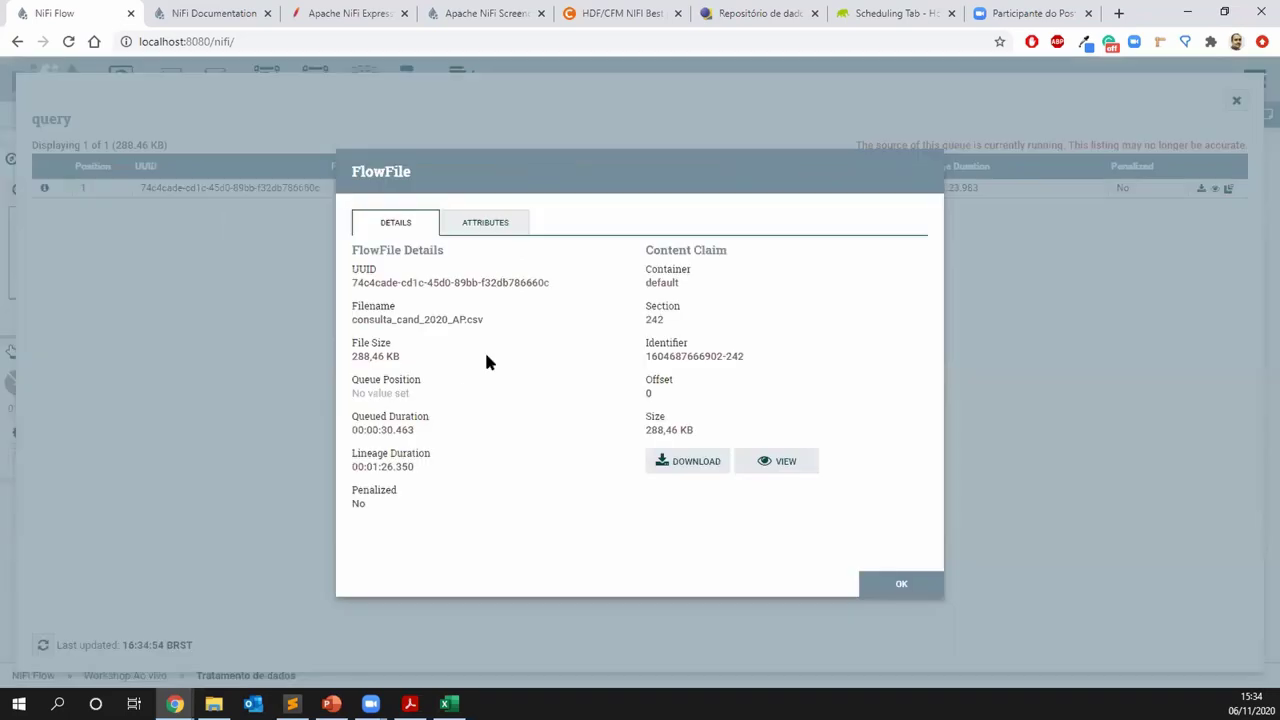
left_click(462, 228)
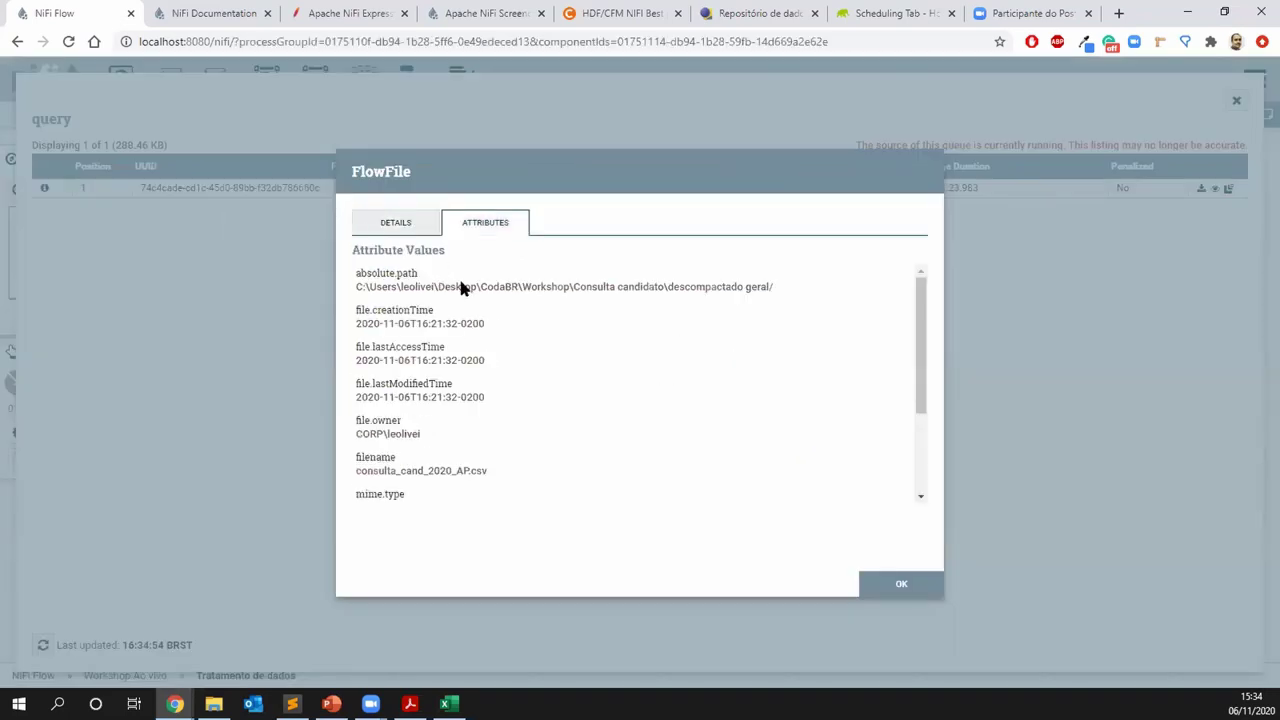
left_click_drag(928, 335, 917, 432)
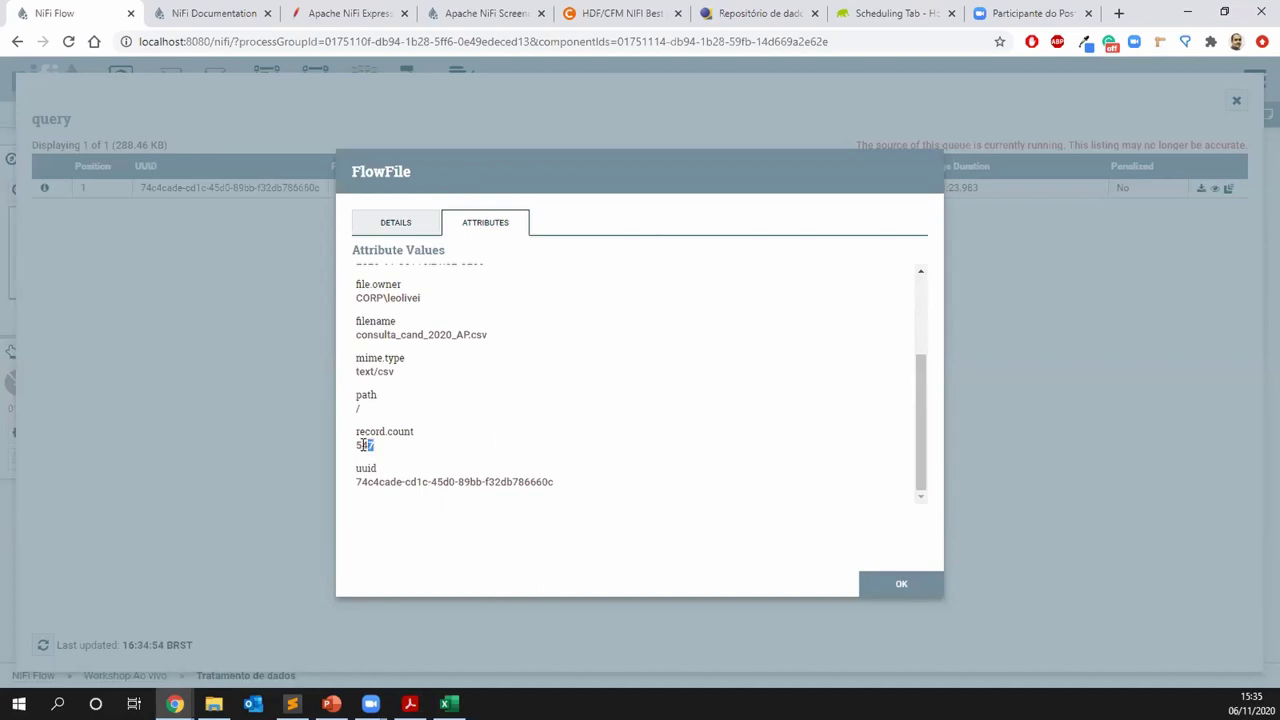
left_click(397, 454)
left_click_drag(363, 440, 356, 432)
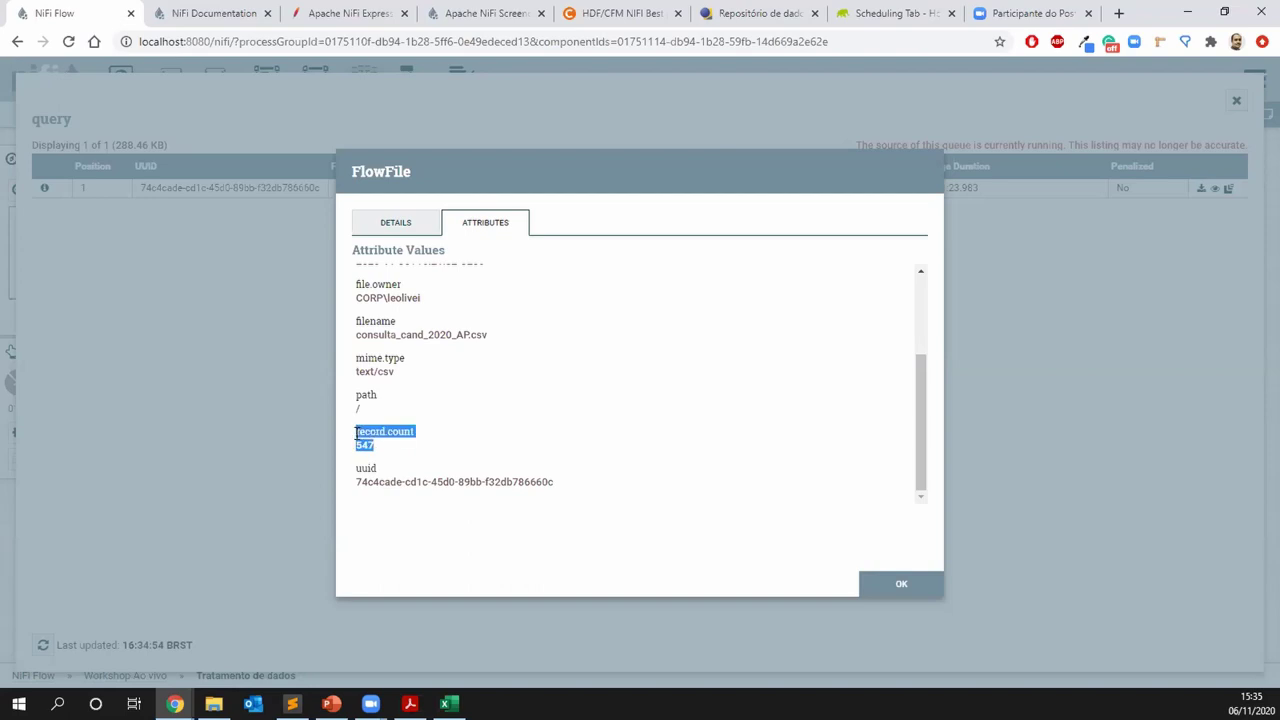
triple_click(376, 449)
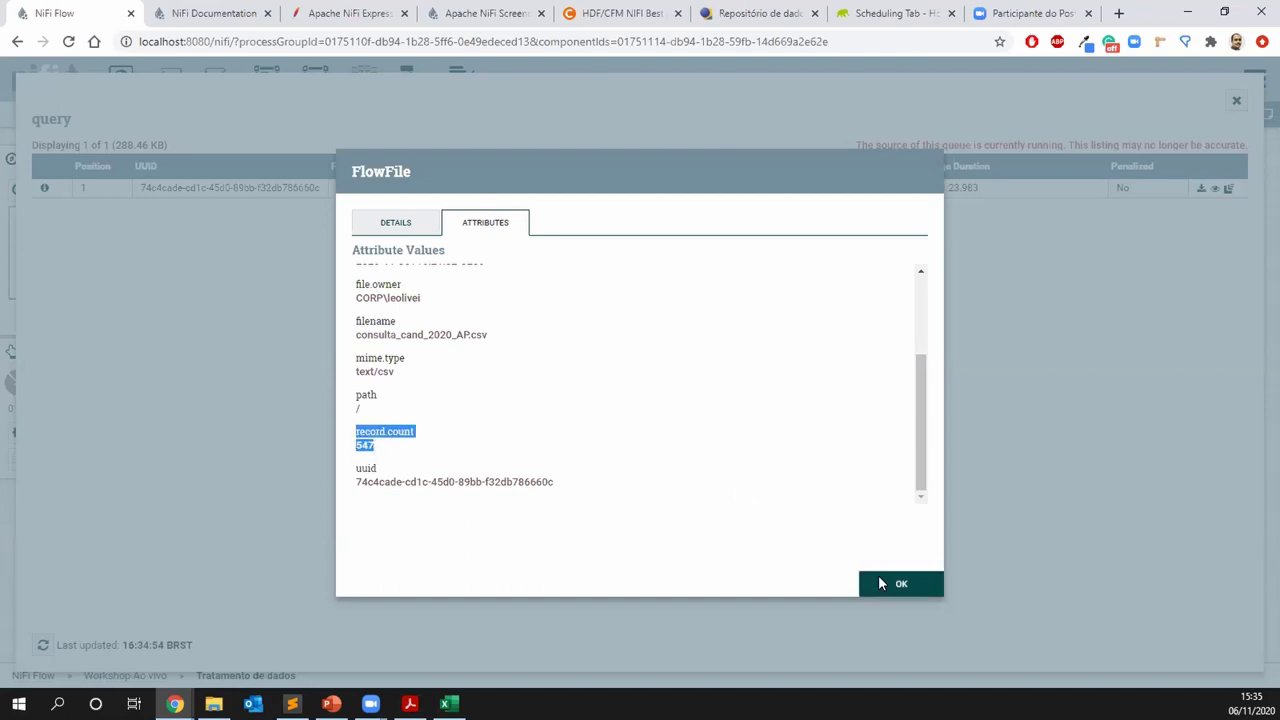
Switch to the source CSV in Excel, look at its first rows, and return to the FlowFile's attributes in NiFi
left_click(448, 703)
mouse_move(1256, 122)
left_mouse_down()
mouse_move(1258, 637)
mouse_move(1254, 110)
left_mouse_up()
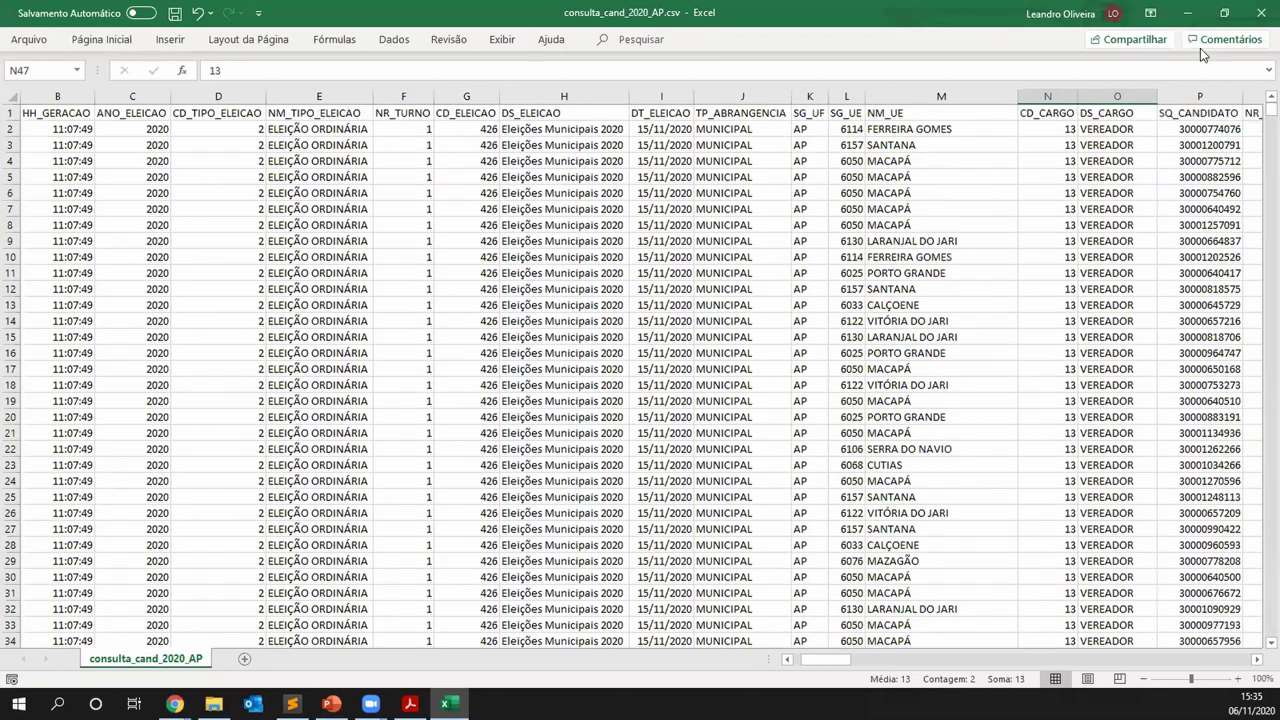
key("alt+Tab")
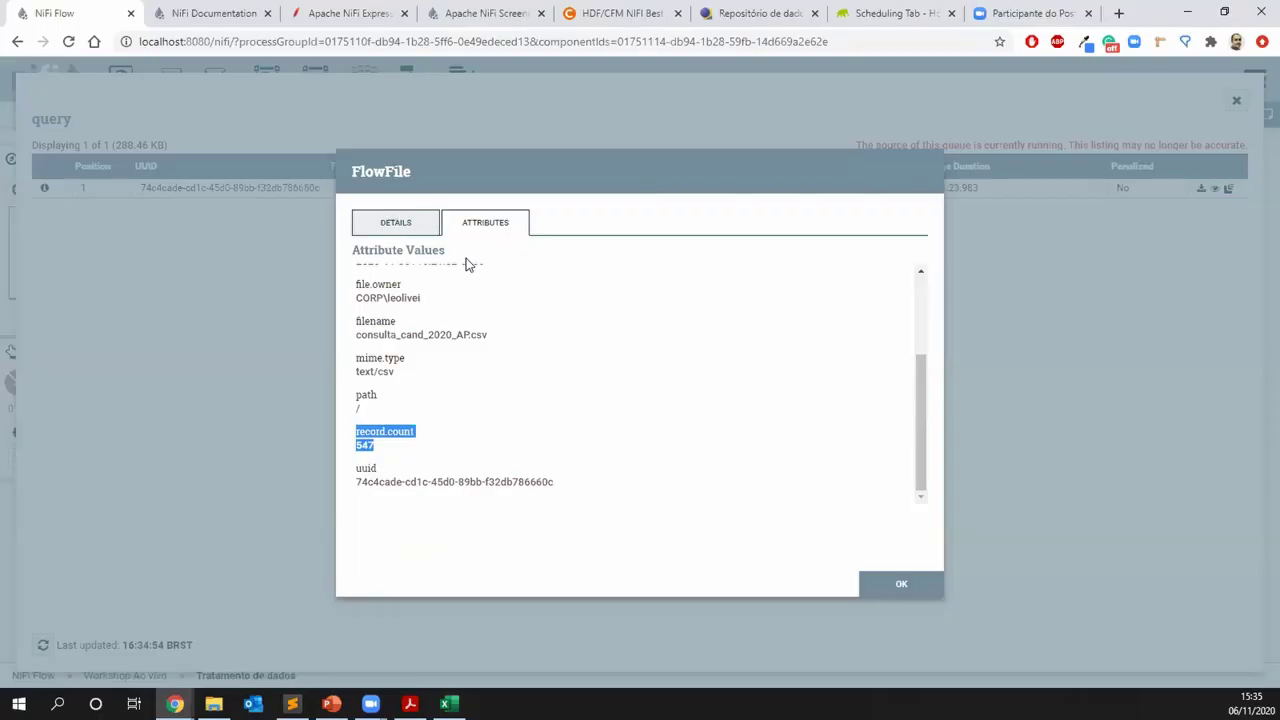
View the FlowFile's content, check that its rows belong to SG_UE 6050 (MACAPÁ), and close the content viewer
left_click(395, 222)
left_click(770, 461)
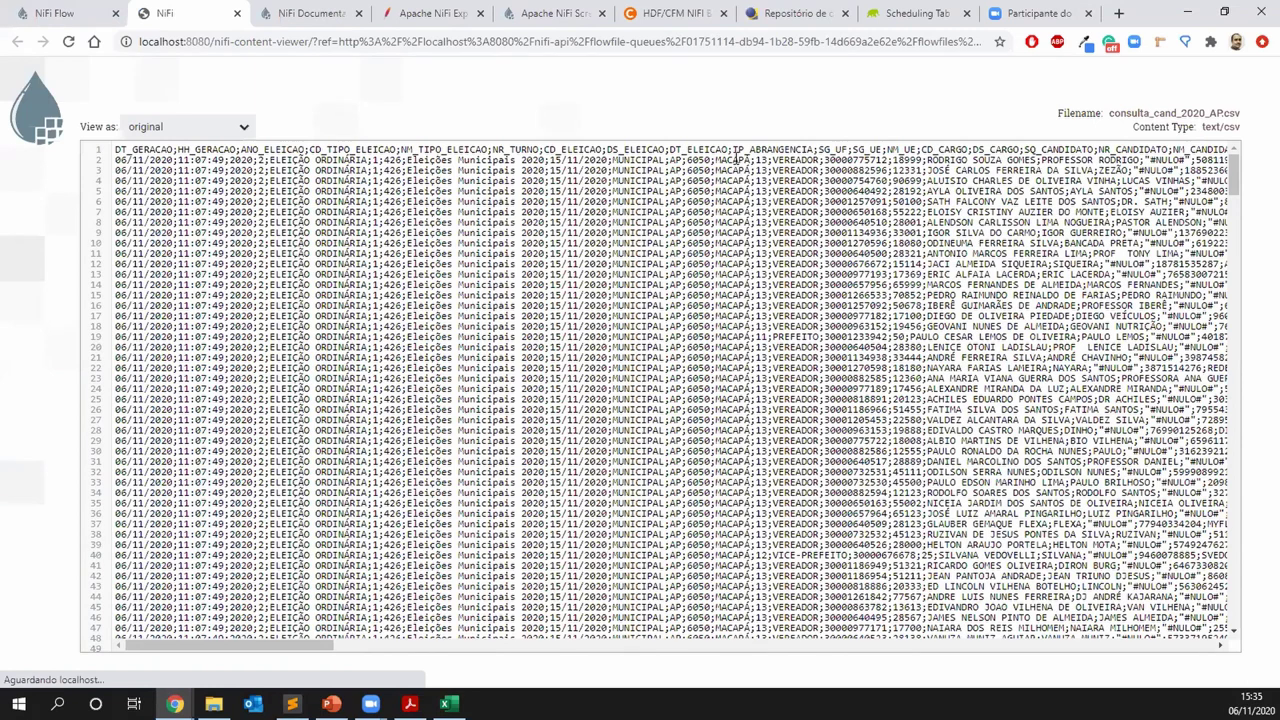
left_click_drag(686, 160, 748, 160)
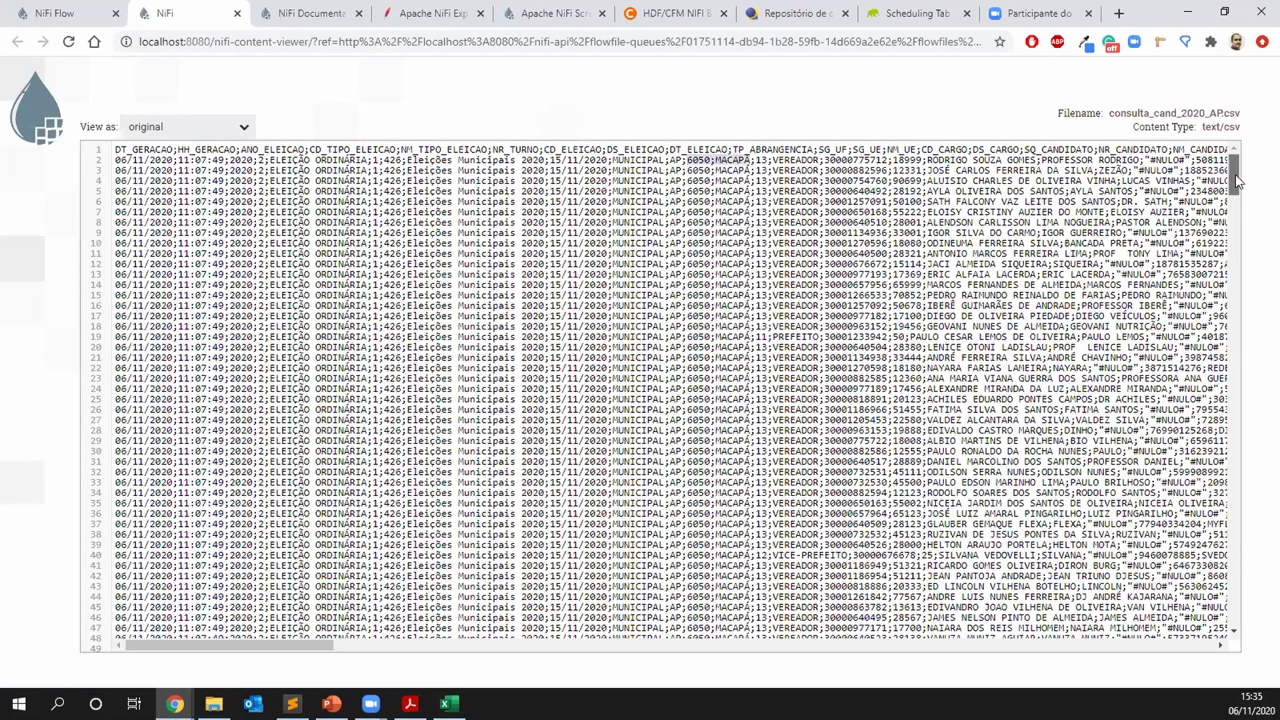
scroll(1232, 200, "down", 3)
scroll(1237, 250, "down", 15)
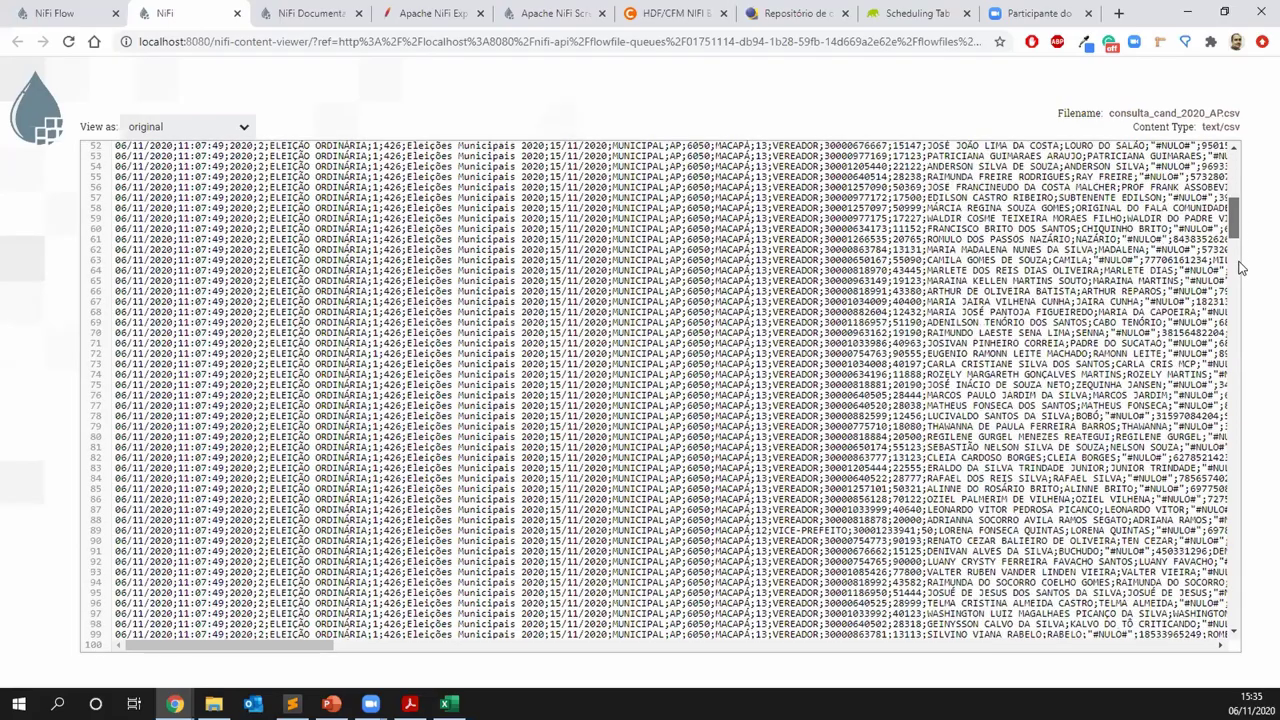
scroll(1237, 365, "down", 20)
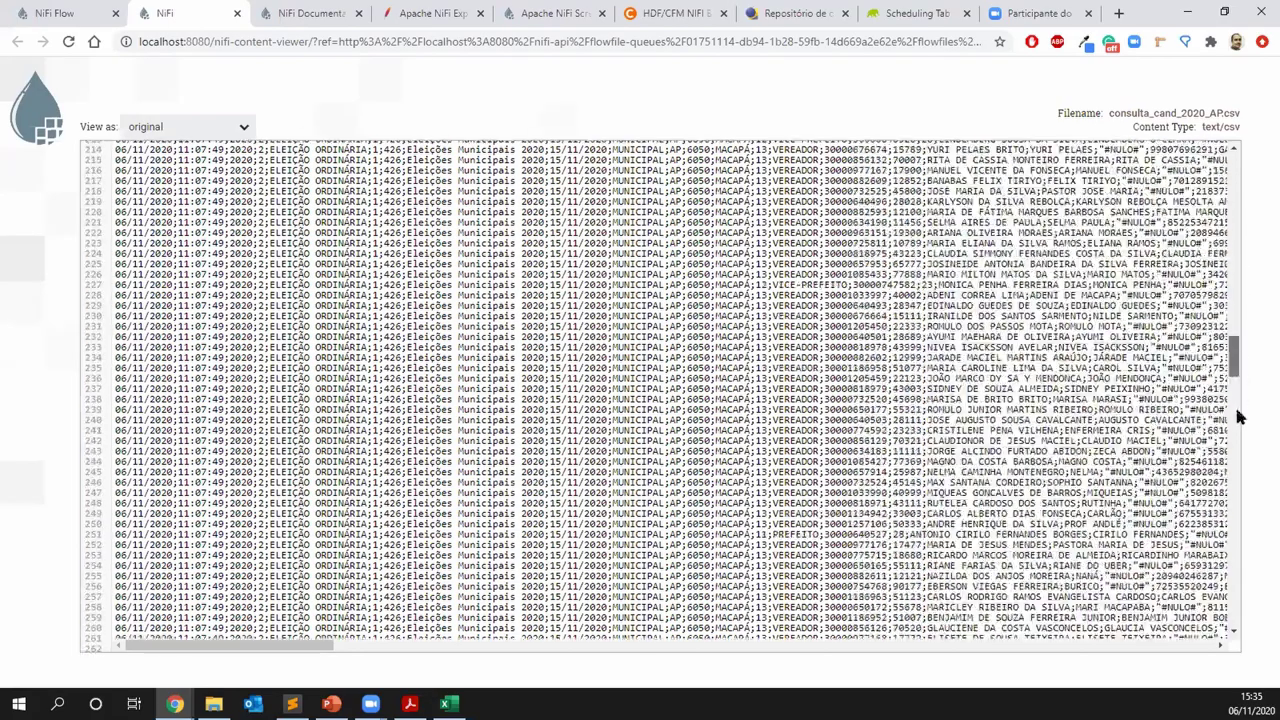
scroll(1235, 527, "up", 20)
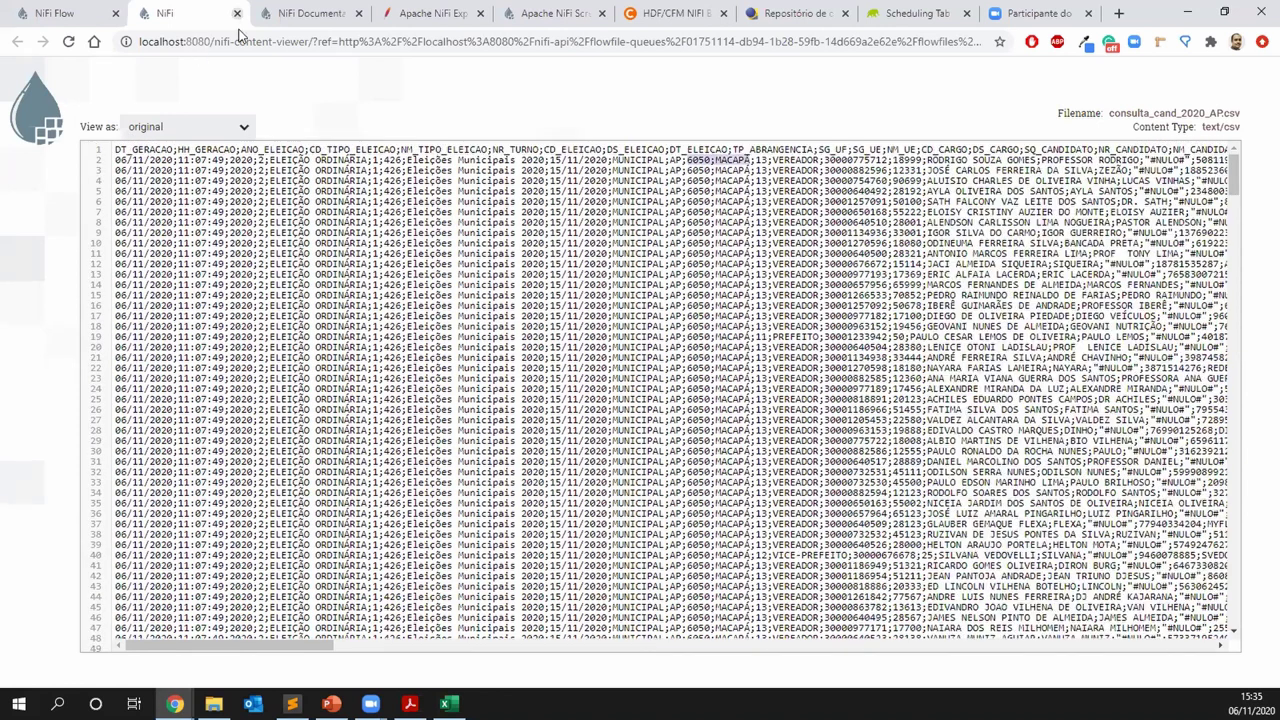
left_click(236, 13)
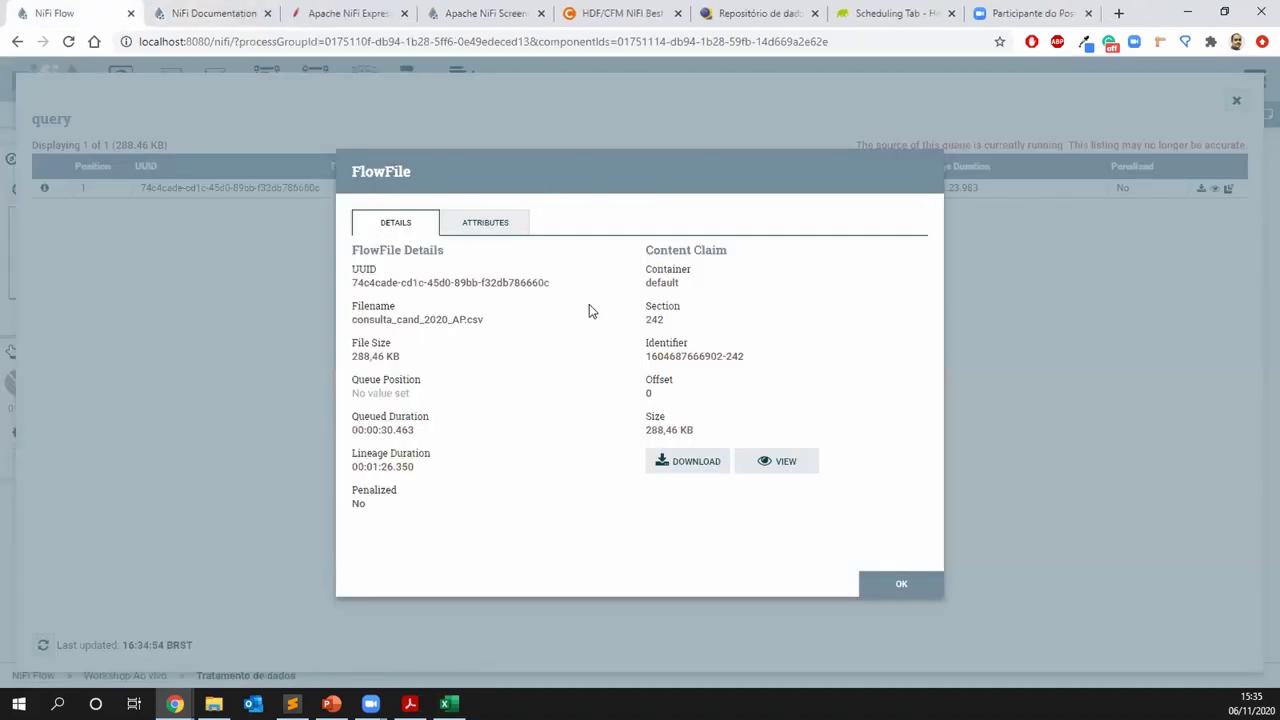
Close the FlowFile details and the query queue listing to return to the flow canvas
left_click(903, 584)
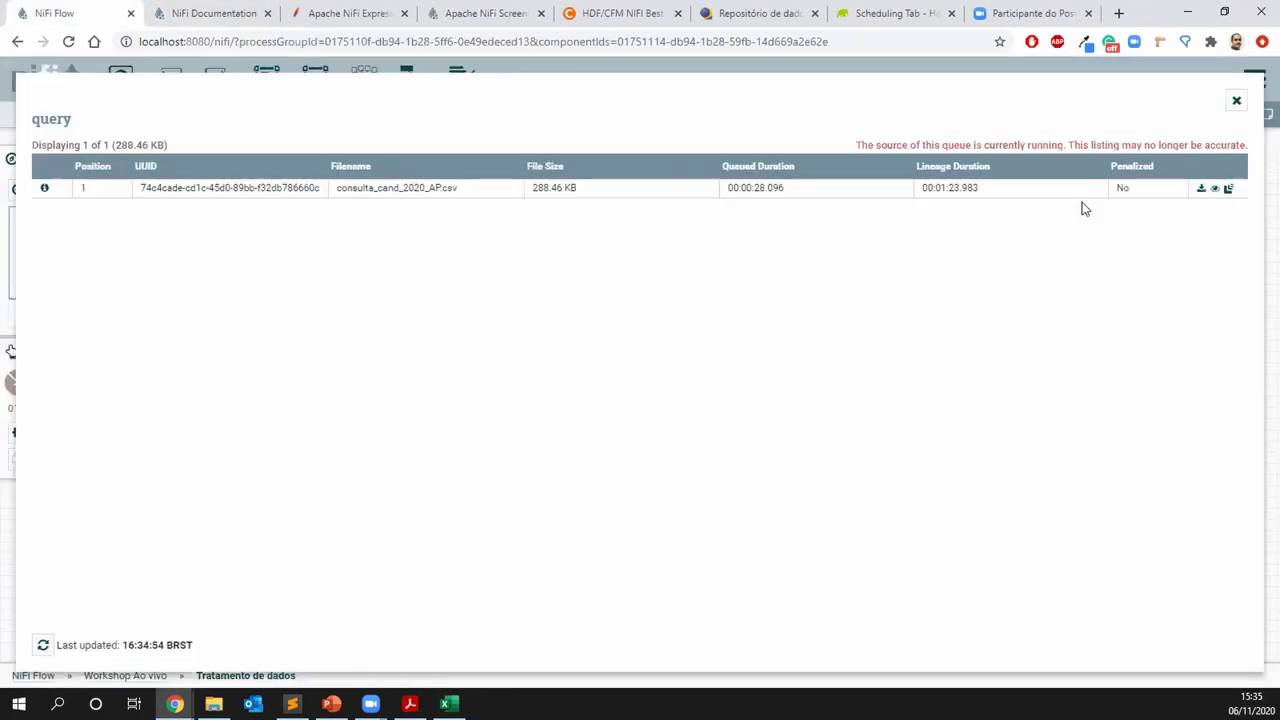
left_click(1236, 101)
left_click(700, 290)
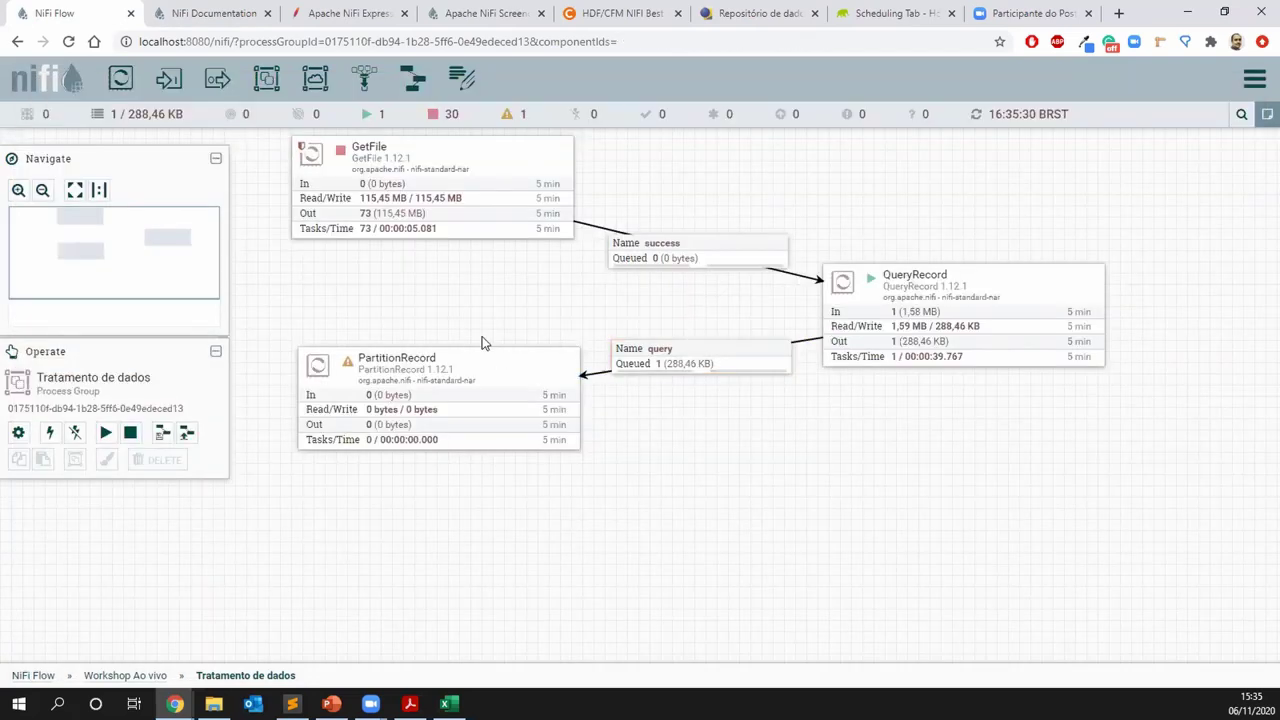
Configure PartitionRecord with CSVReader as Record Reader and CSVRecordSetWriter as Record Writer, and apply the changes
double_click(380, 365)
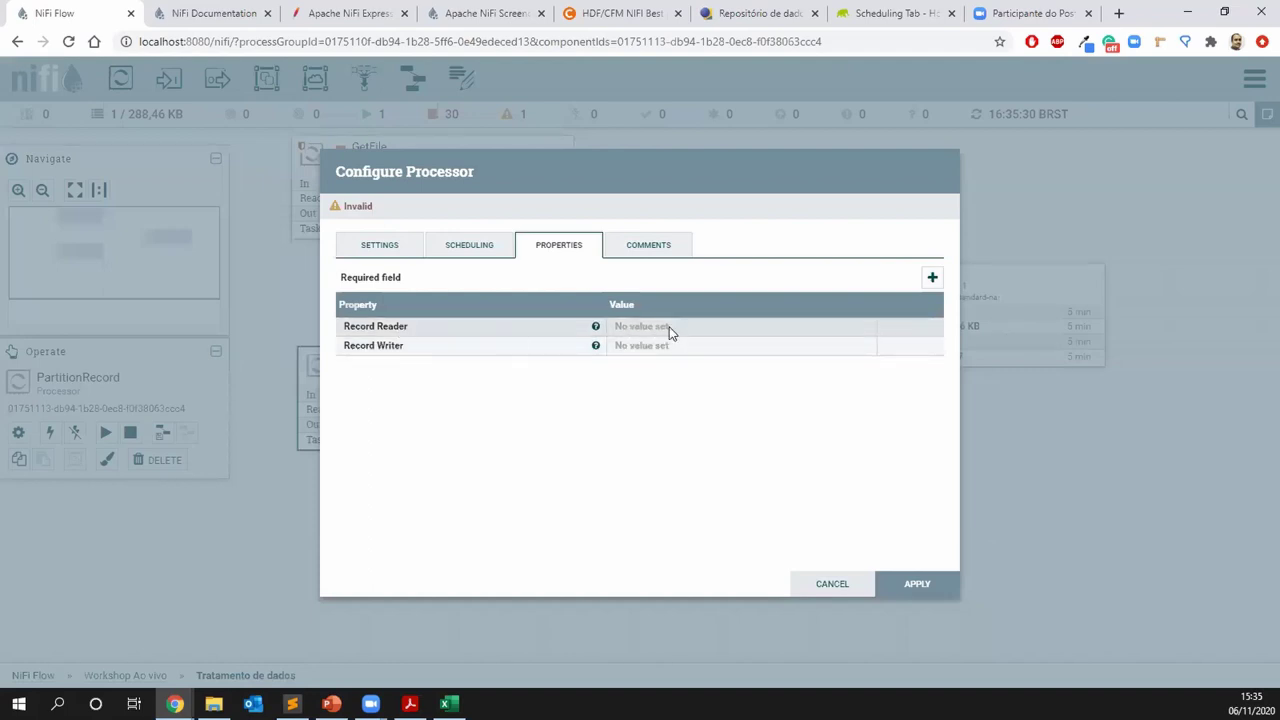
left_click(786, 331)
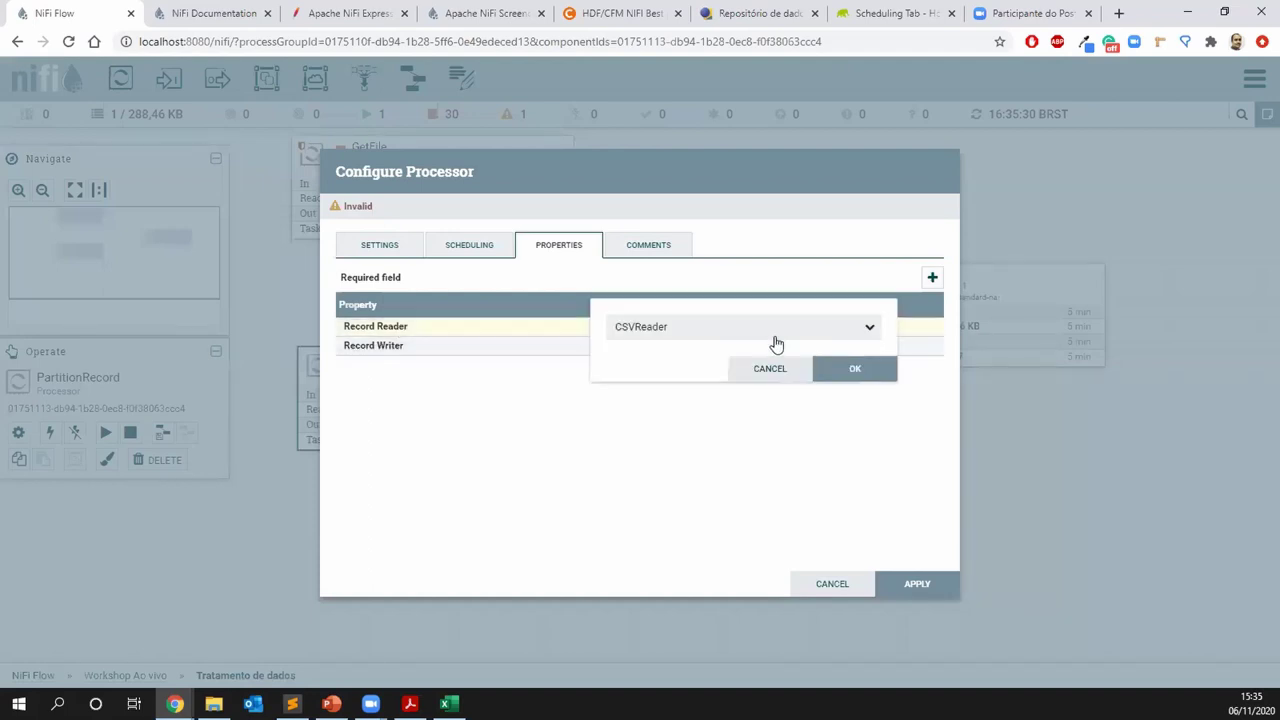
left_click(855, 368)
left_click(791, 348)
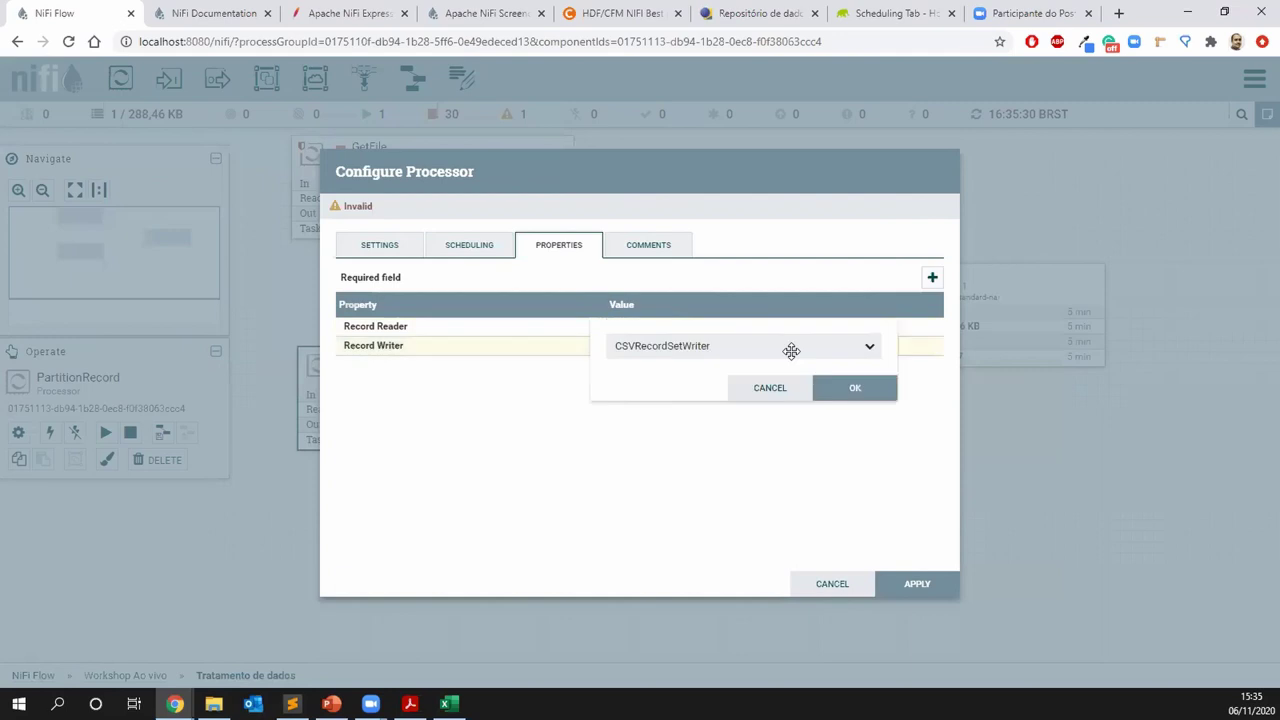
left_click(850, 390)
left_click(906, 583)
Reopen the PartitionRecord configuration and start adding a custom property
mouse_move(350, 366)
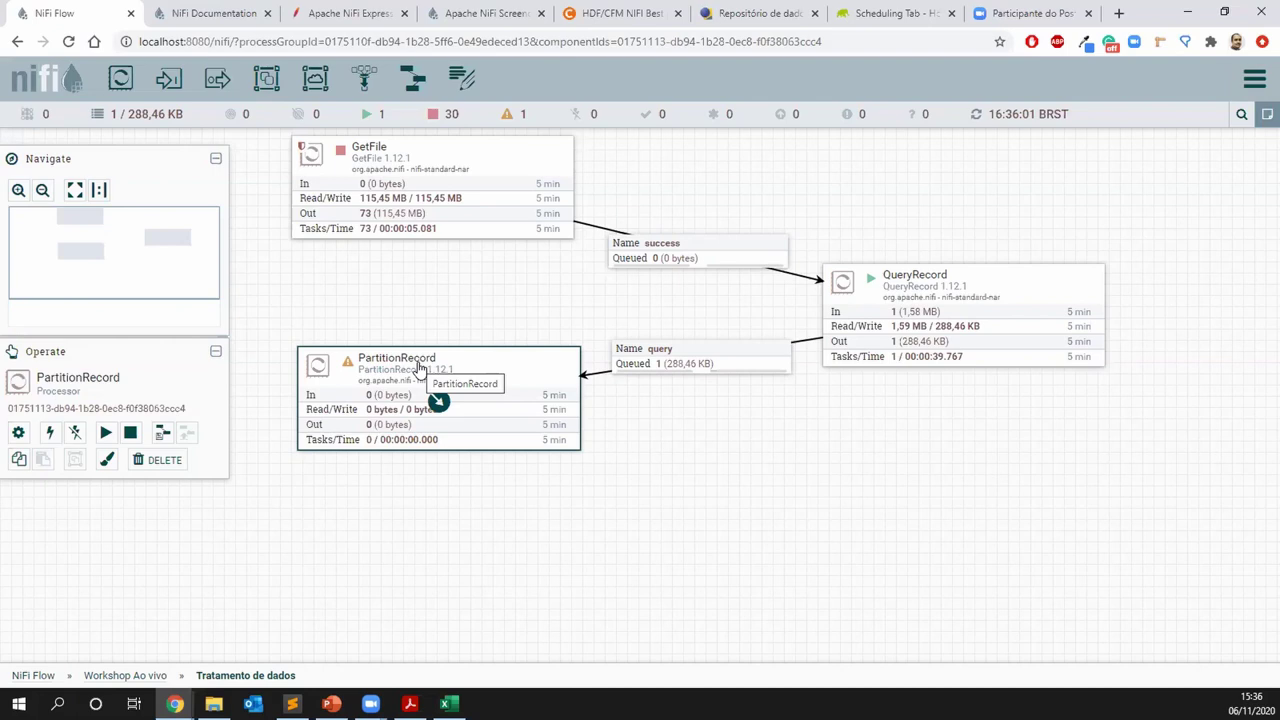
double_click(424, 366)
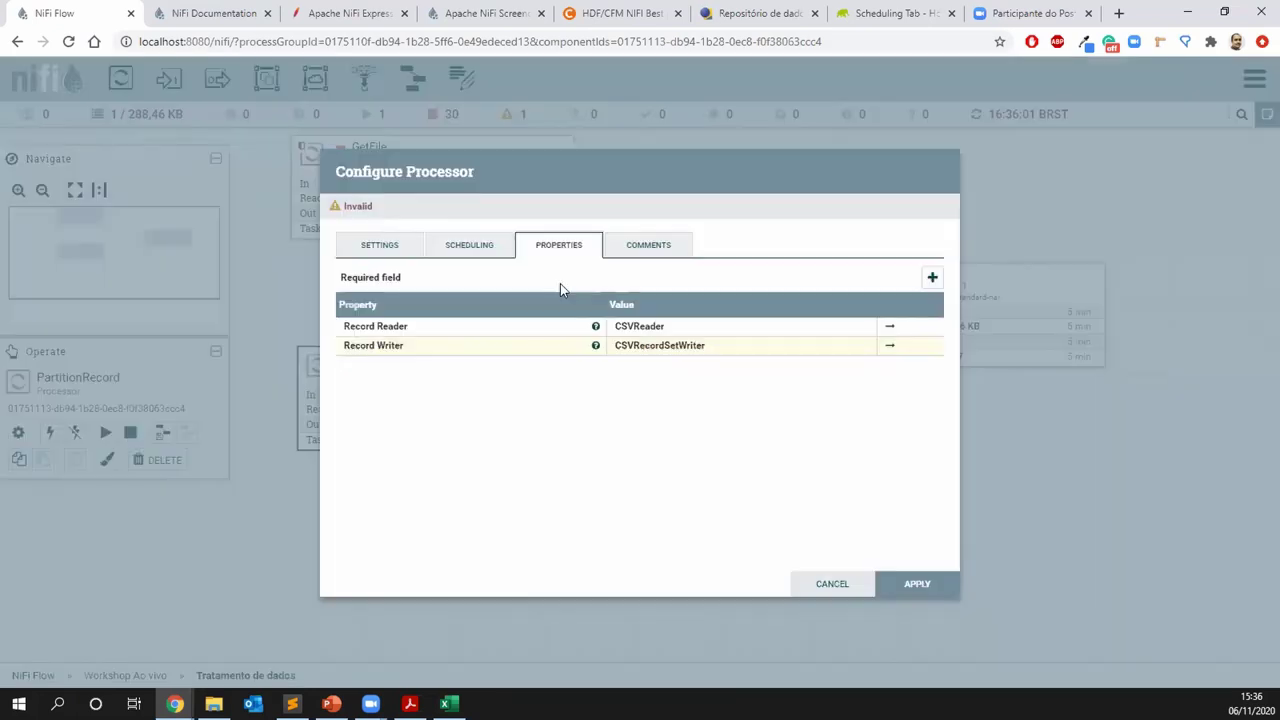
left_click(932, 279)
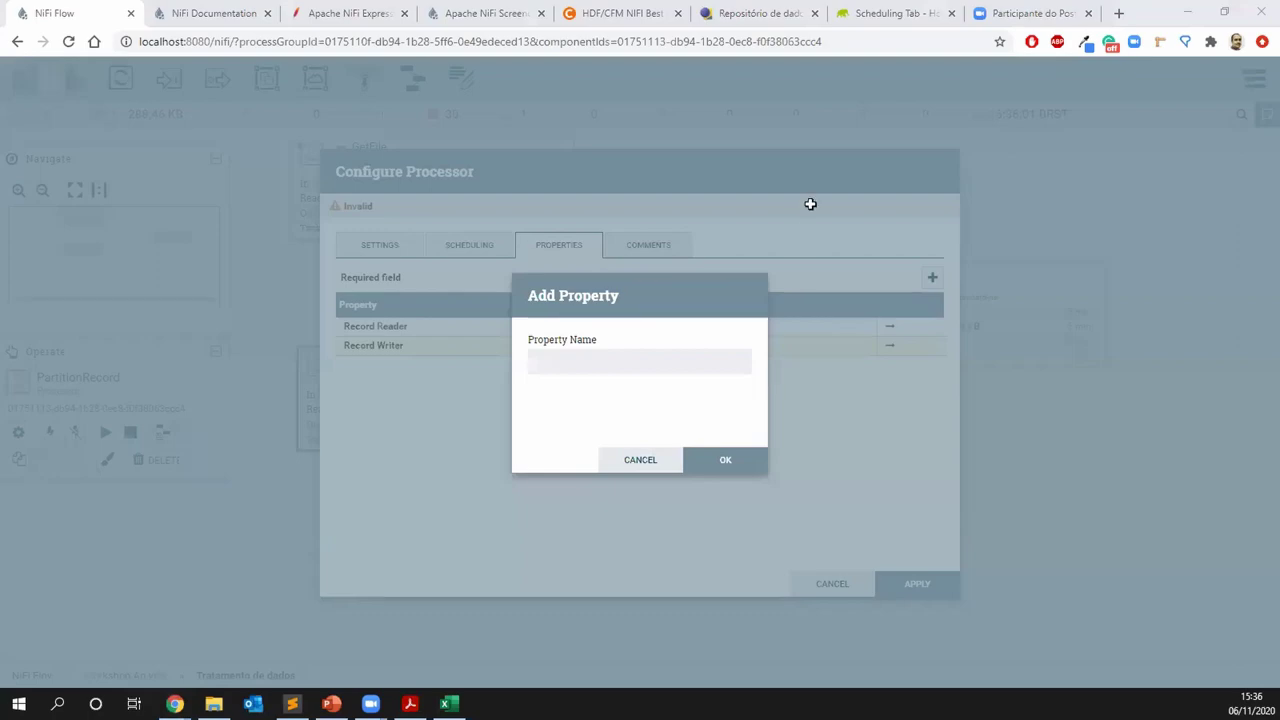
Switch to the source CSV in Excel, examine the CD_CARGO column's header and codes, and return to NiFi
key("alt+Tab")
left_click(1045, 113)
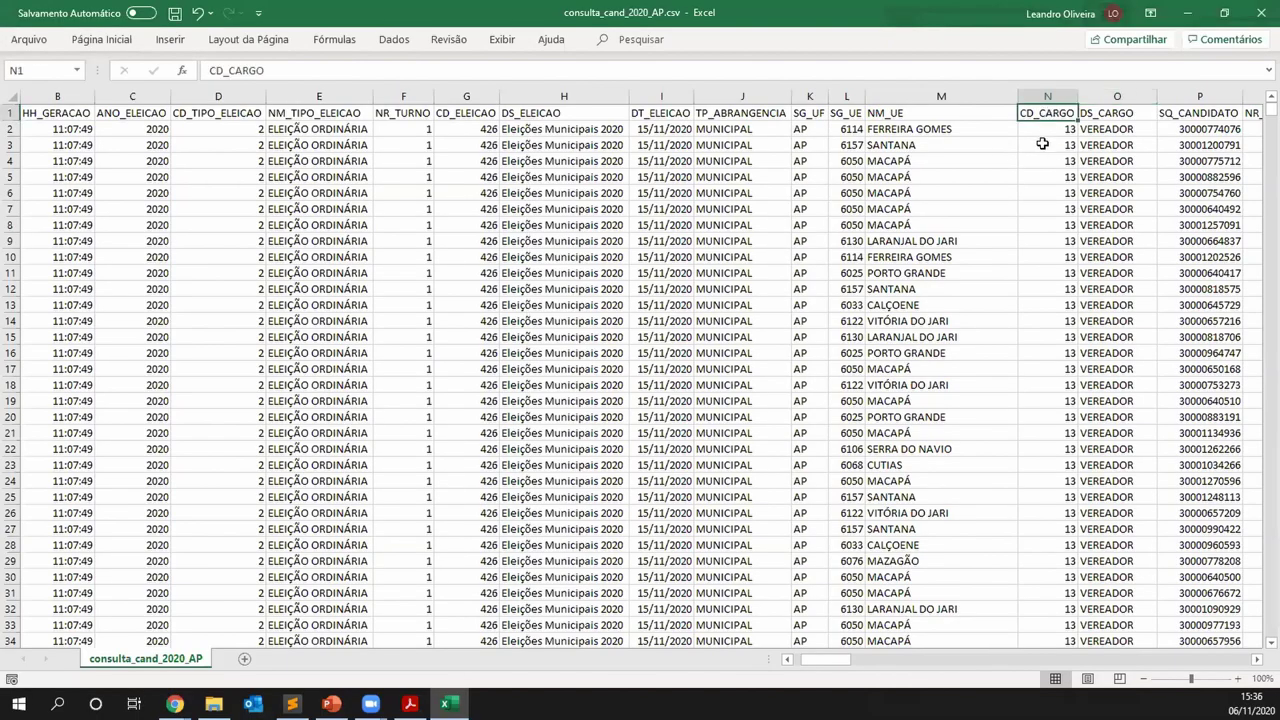
double_click(1048, 129)
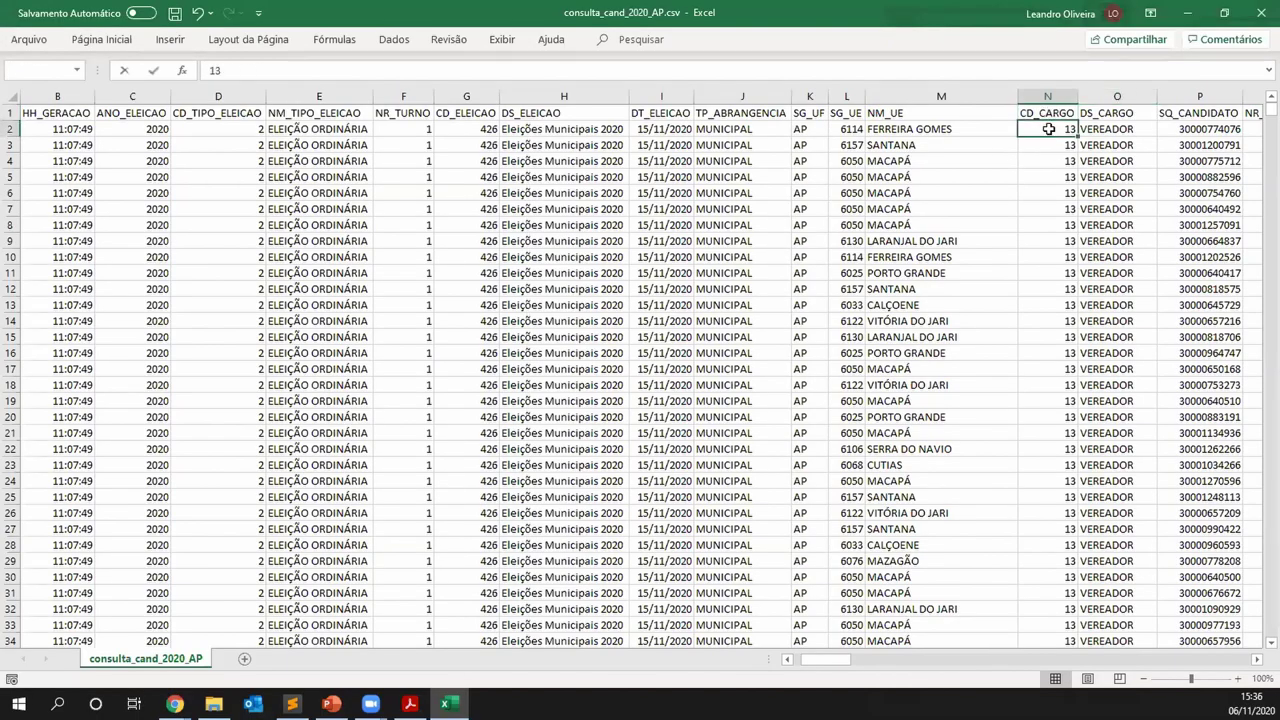
left_click(1060, 268)
left_click(1055, 125)
left_click(1055, 177)
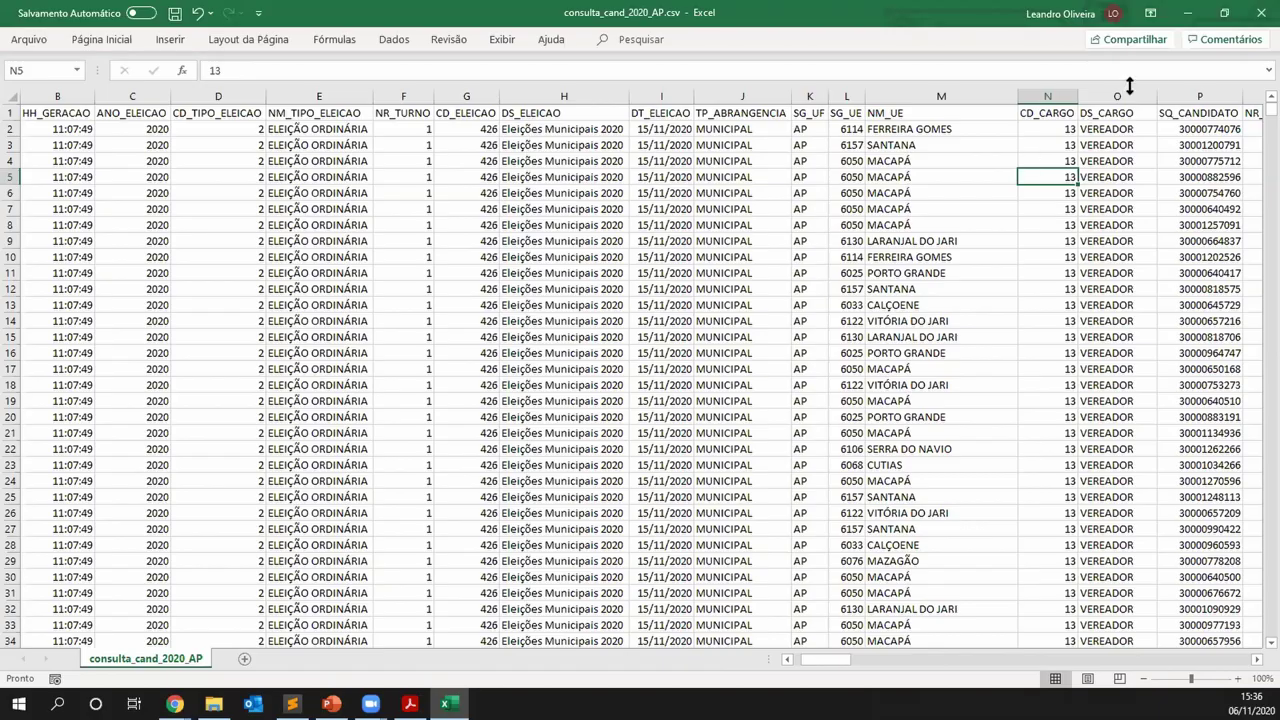
left_click(1187, 13)
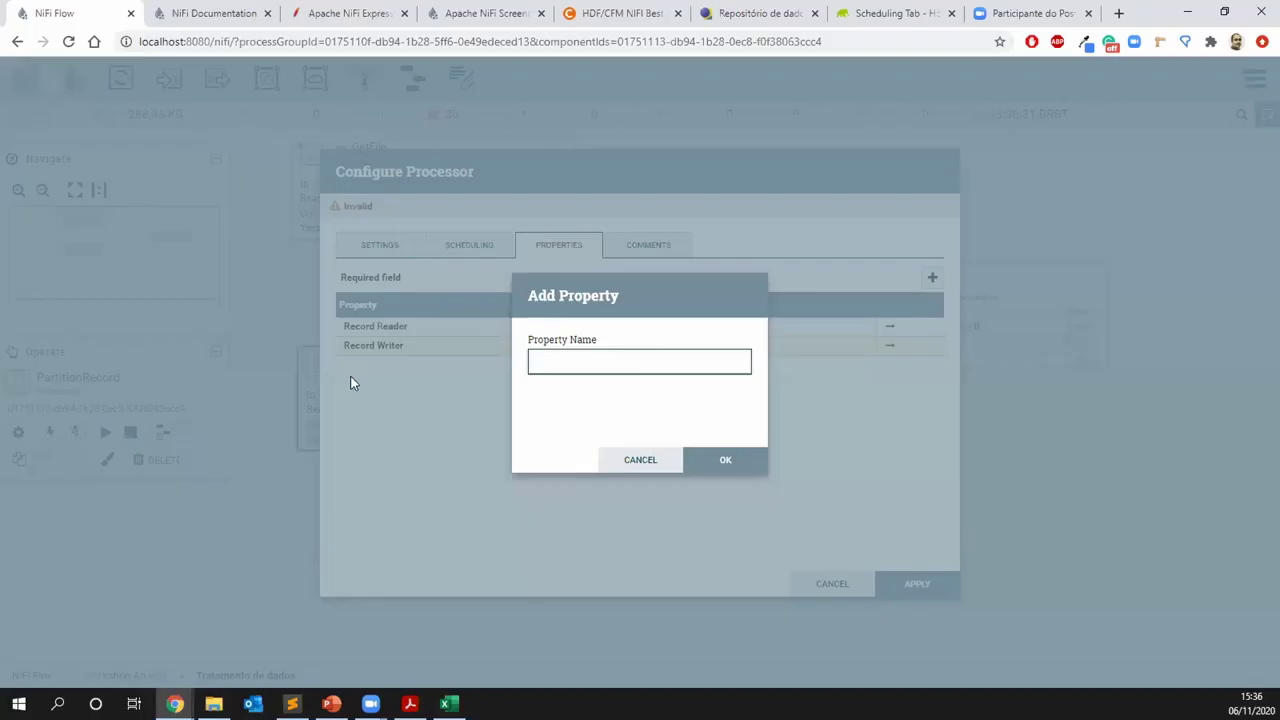
Add the property CD_CARGO with the record path /CD_CARGO to PartitionRecord and apply the configuration
type("CD_CARGO")
left_click(707, 459)
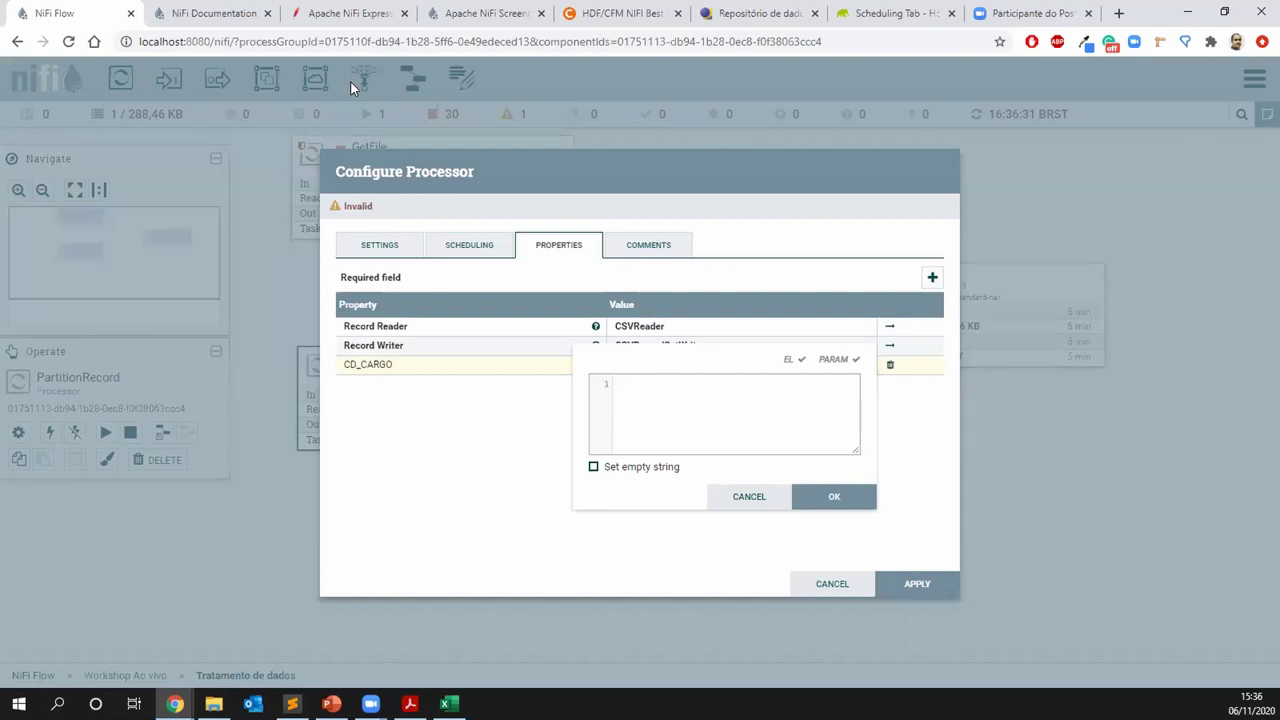
type("/CD_CARGO")
left_click(834, 496)
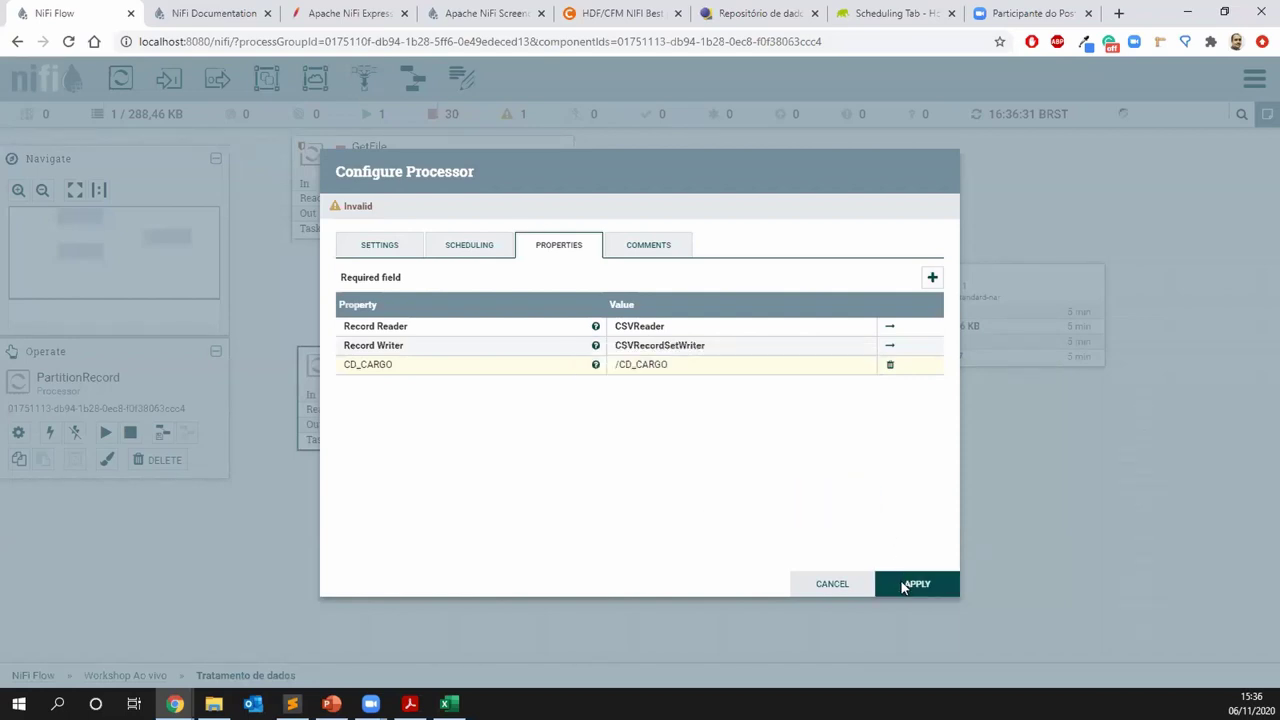
left_click(903, 587)
Open PartitionRecord's usage documentation, read the partition examples in its additional details for the RecordPath slash syntax, and close it
right_click(437, 377)
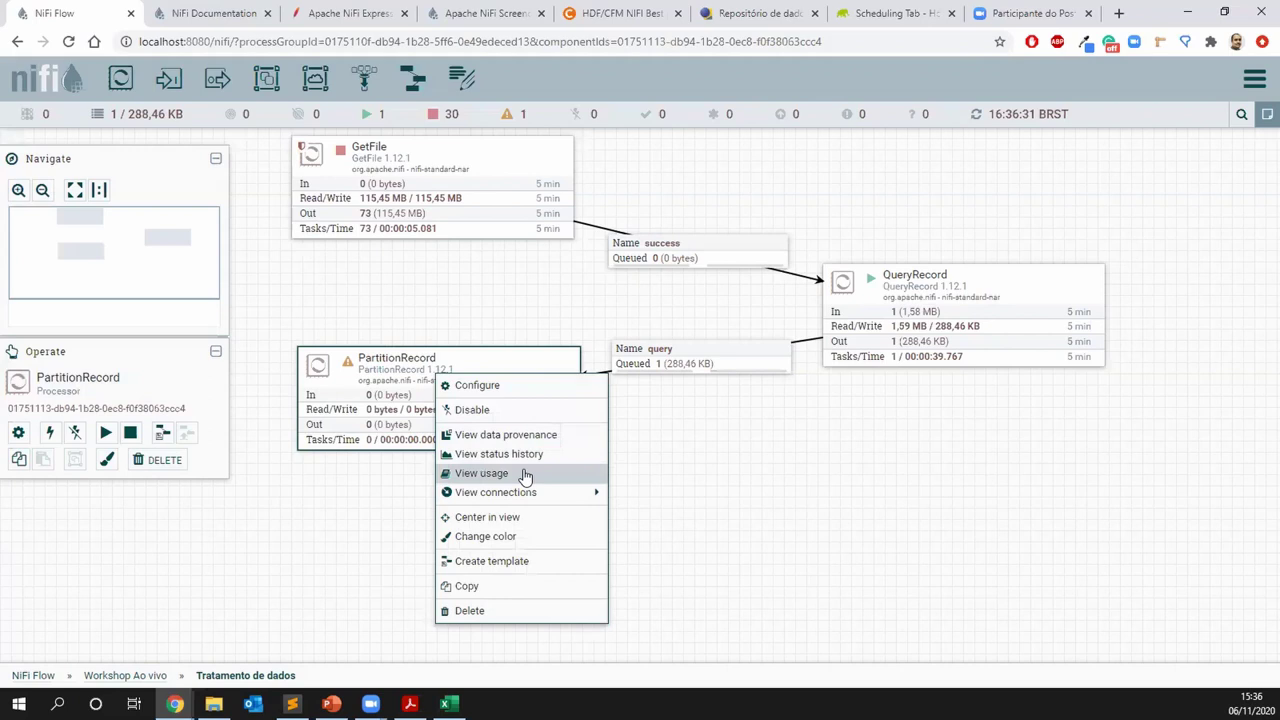
left_click(520, 473)
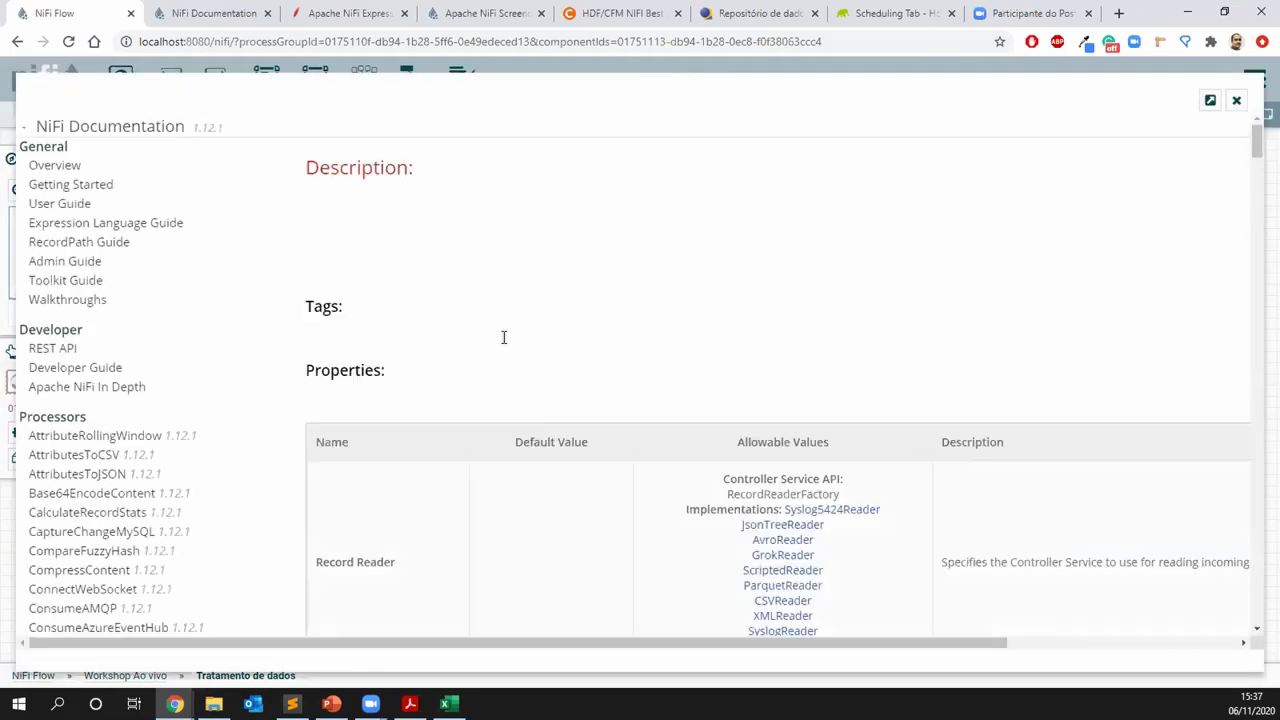
left_click(396, 330)
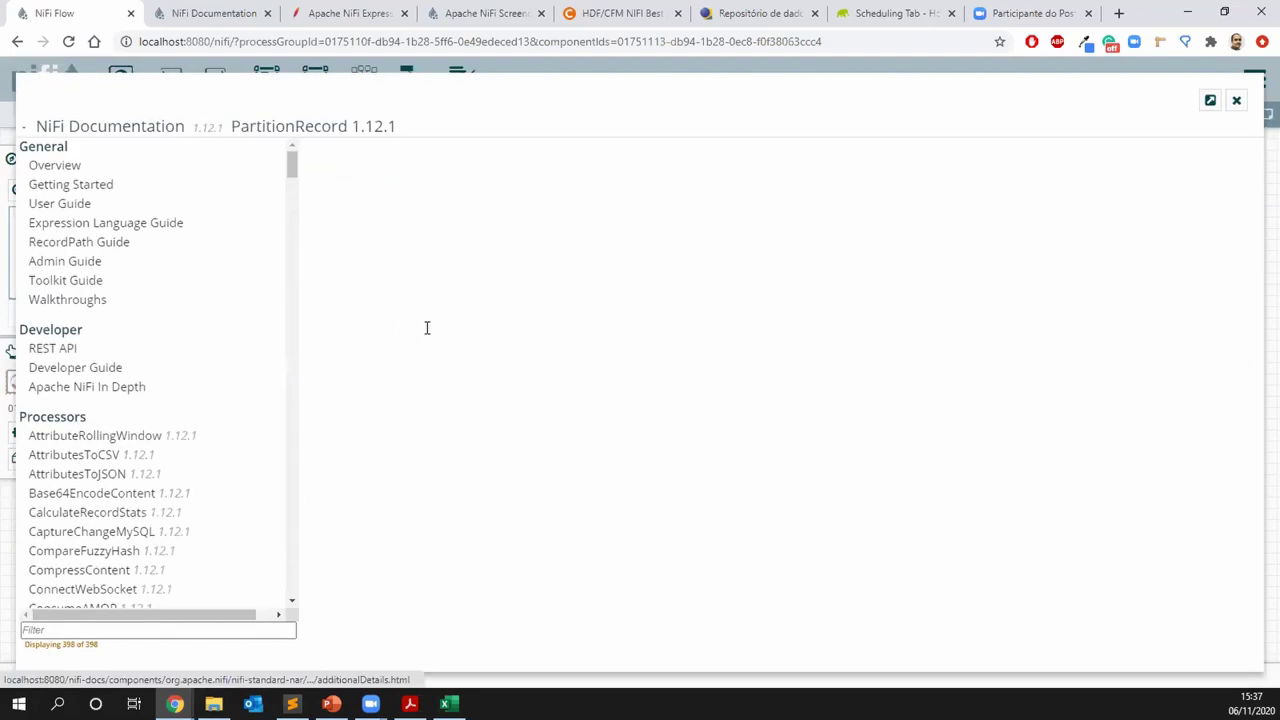
left_click_drag(1252, 238, 1247, 569)
mouse_move(933, 317)
left_mouse_down()
mouse_move(1087, 314)
mouse_move(938, 316)
left_mouse_up()
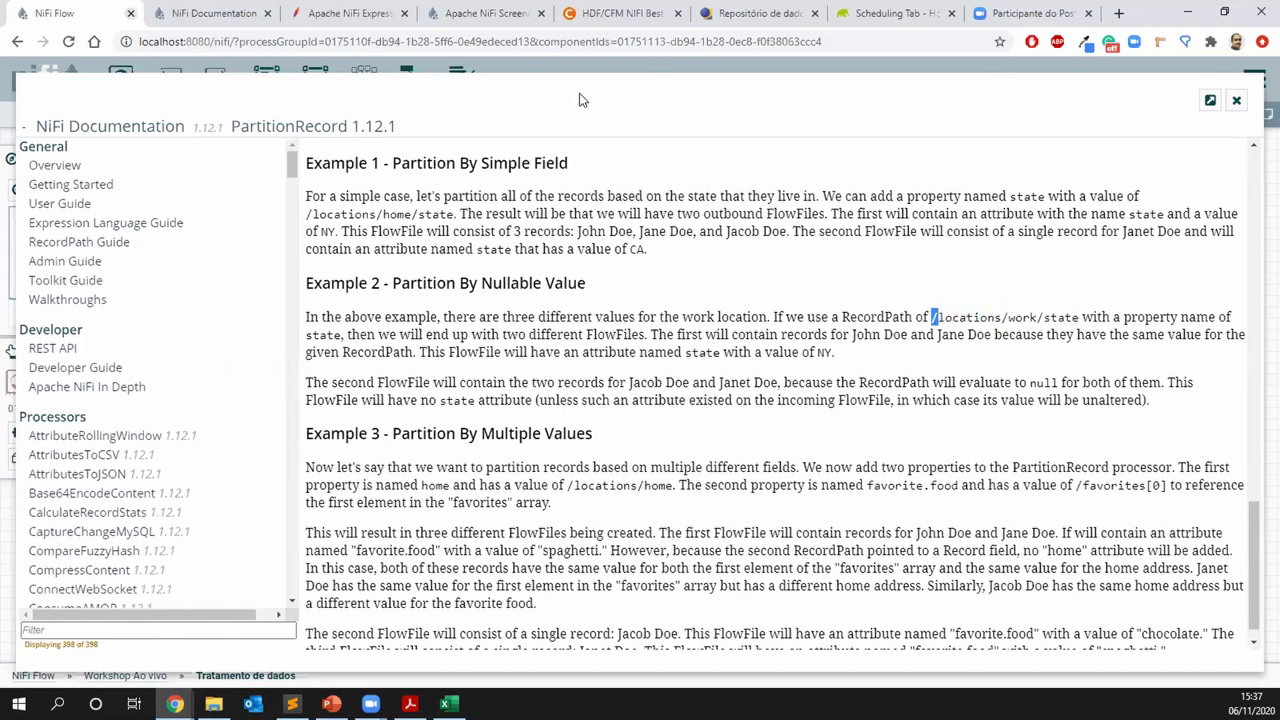
left_click(1244, 104)
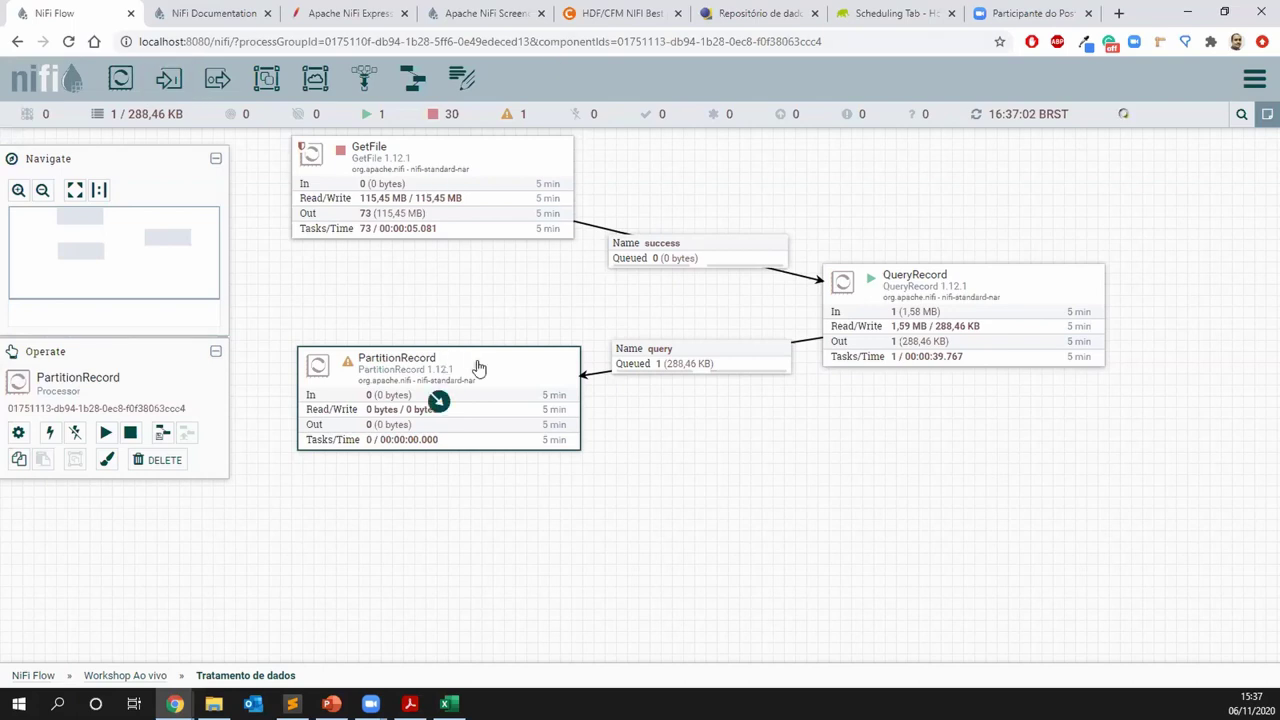
Review PartitionRecord's CD_CARGO property against the column header in the Excel CSV, and close the configuration by applying it
double_click(572, 400)
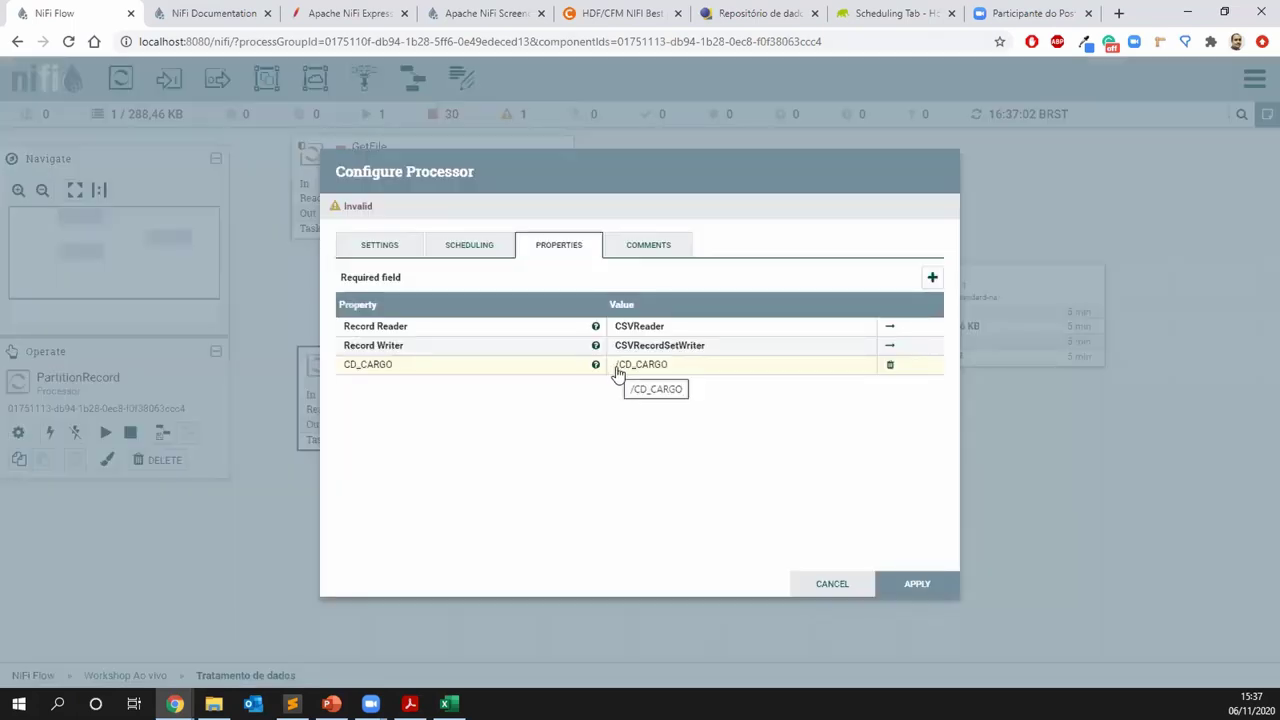
key("alt+Tab")
left_click(1043, 113)
left_click(1185, 12)
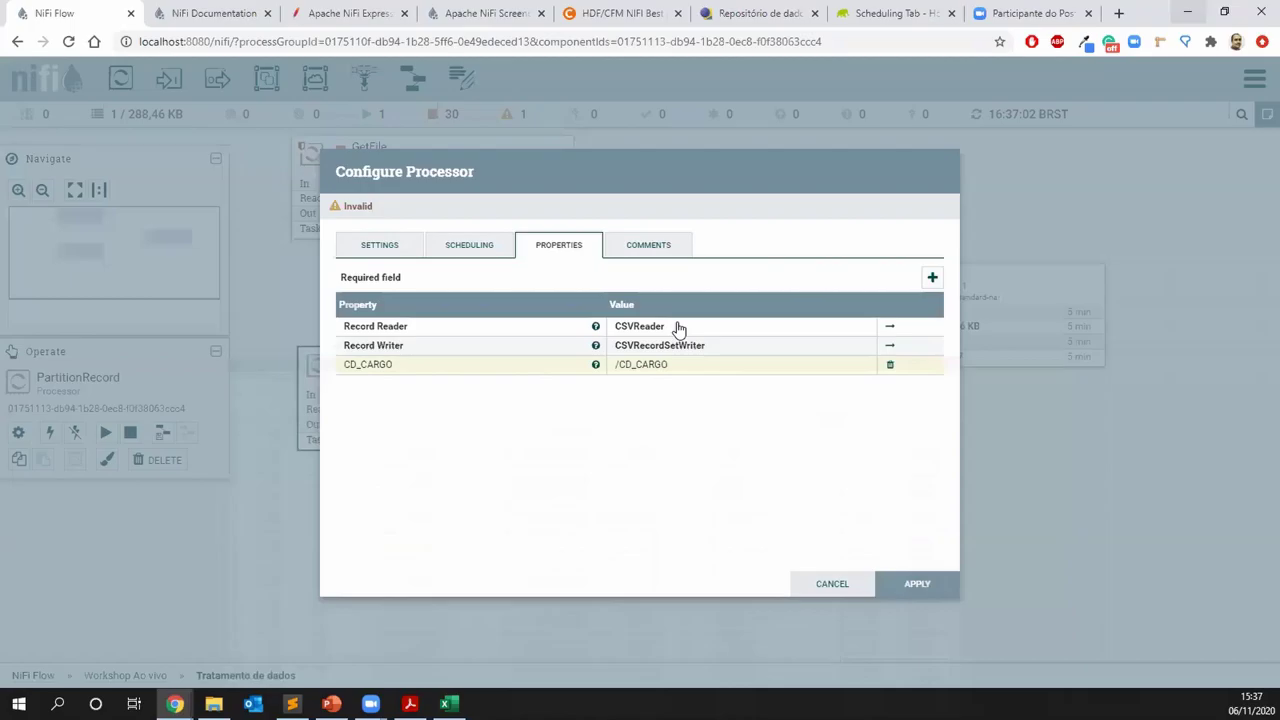
left_click(917, 584)
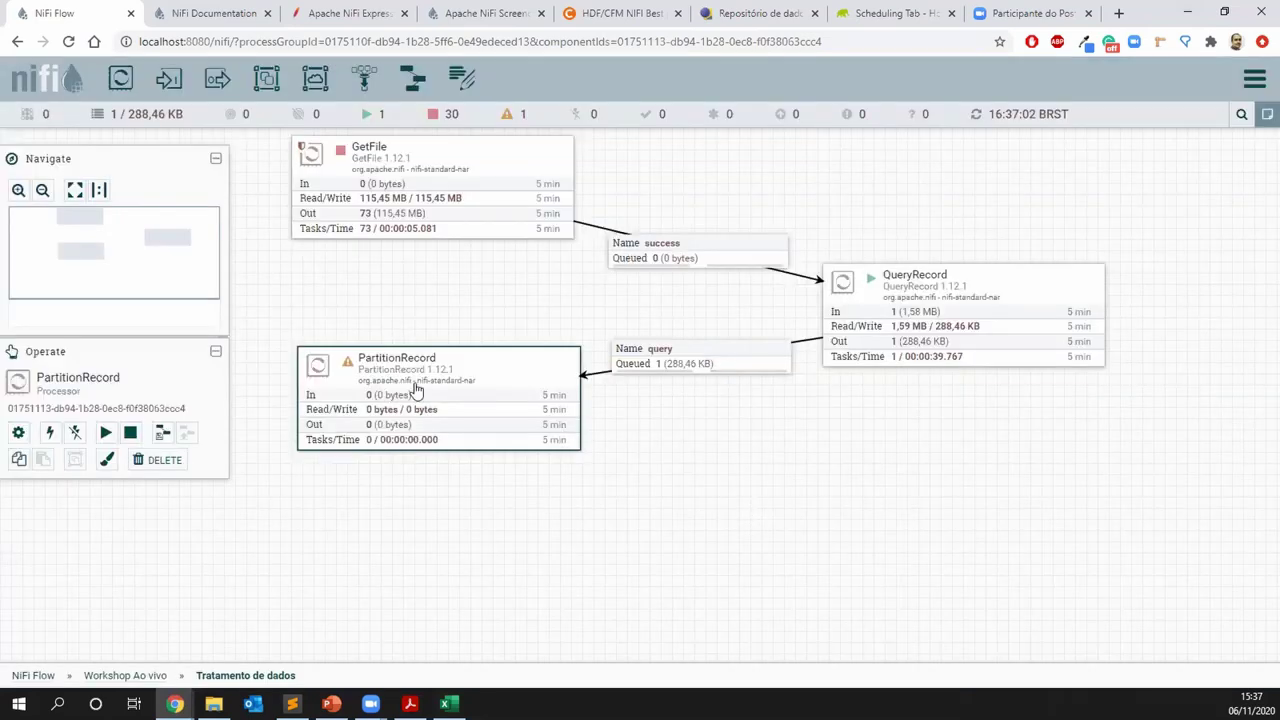
Check PartitionRecord's validation warning and move the processor up so it lines up directly below GetFile
mouse_move(348, 368)
left_click_drag(434, 316, 448, 338)
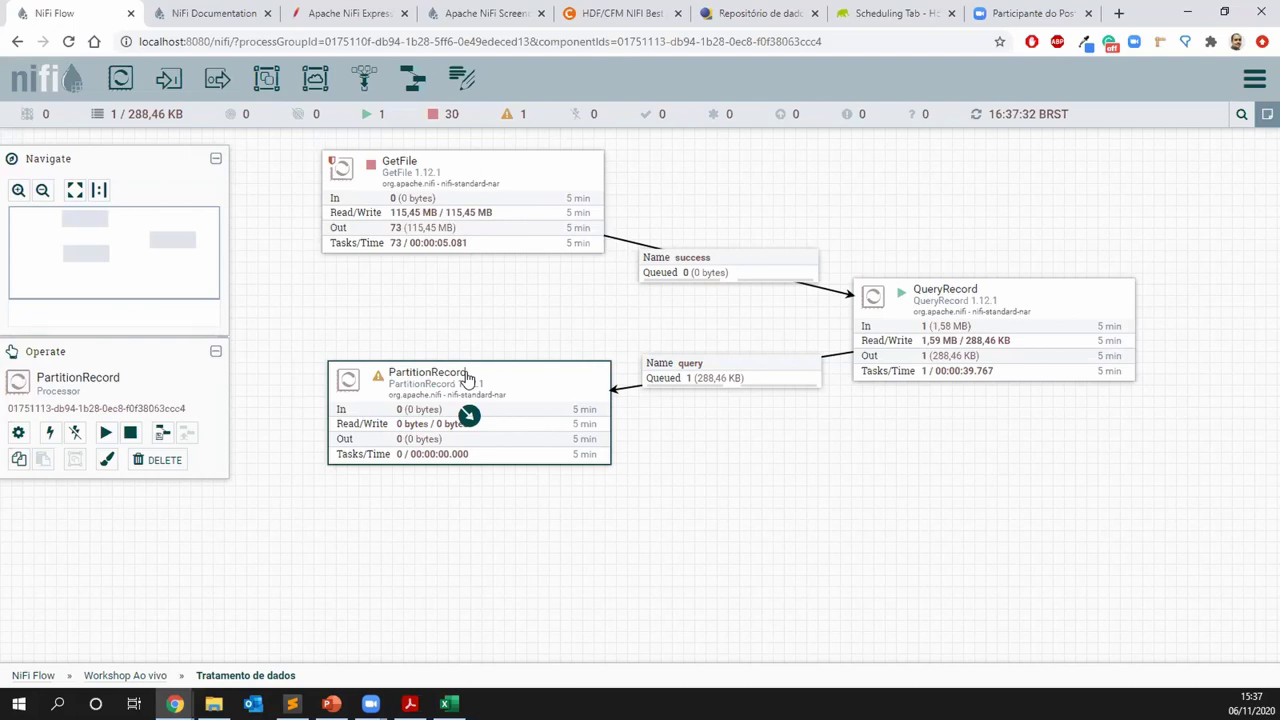
left_click_drag(467, 376, 460, 350)
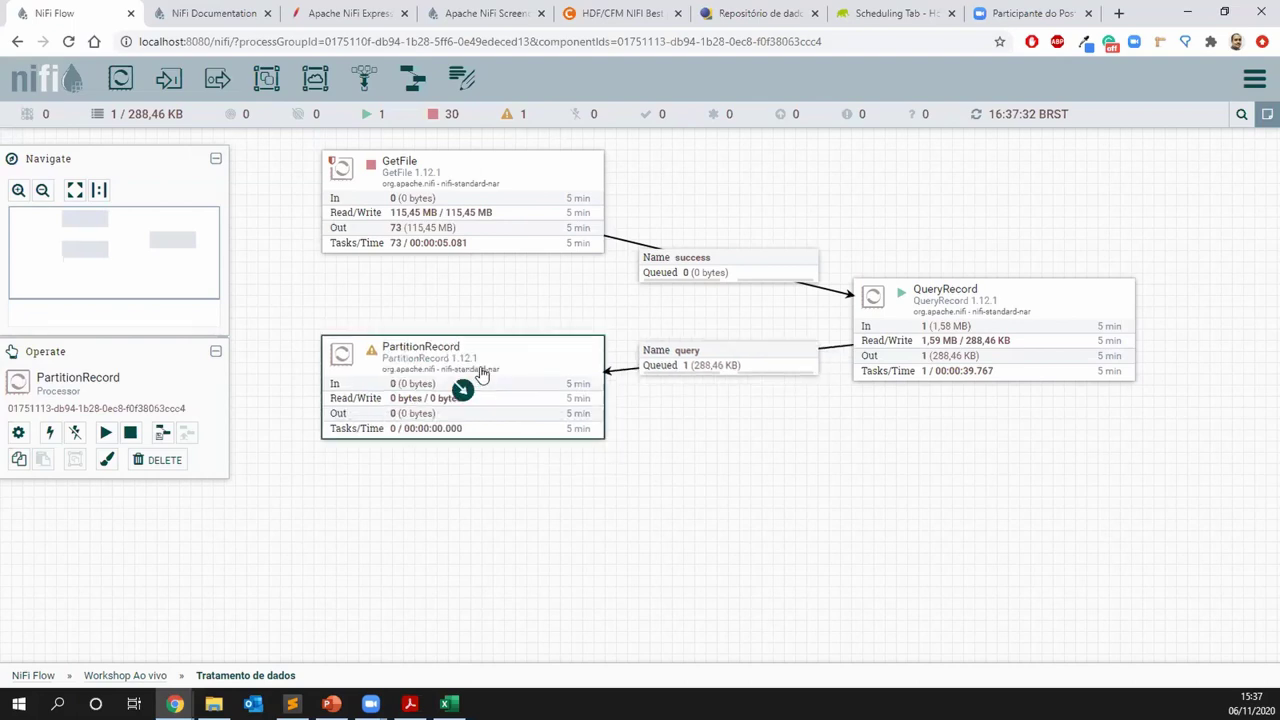
Switch to the CSV in Excel, go over the values in the CD_CARGO column, and return to the NiFi flow
left_click(449, 704)
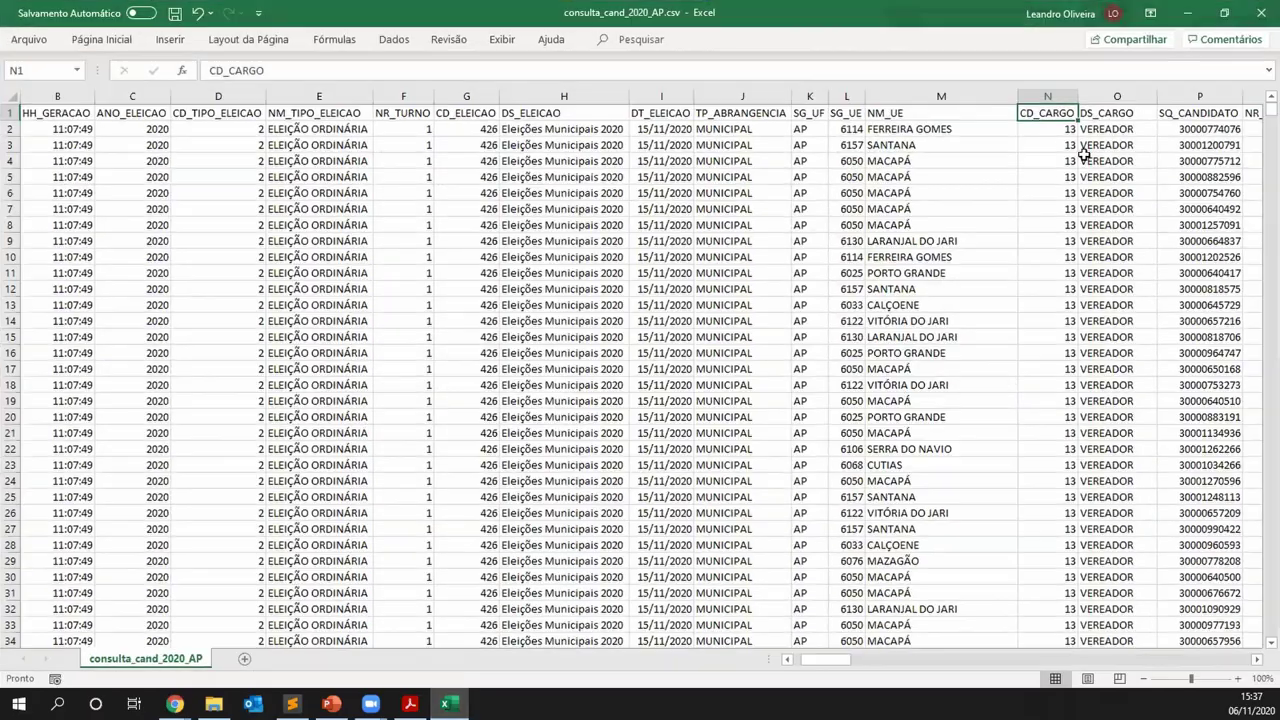
left_click_drag(1063, 132, 1054, 449)
left_click(1187, 13)
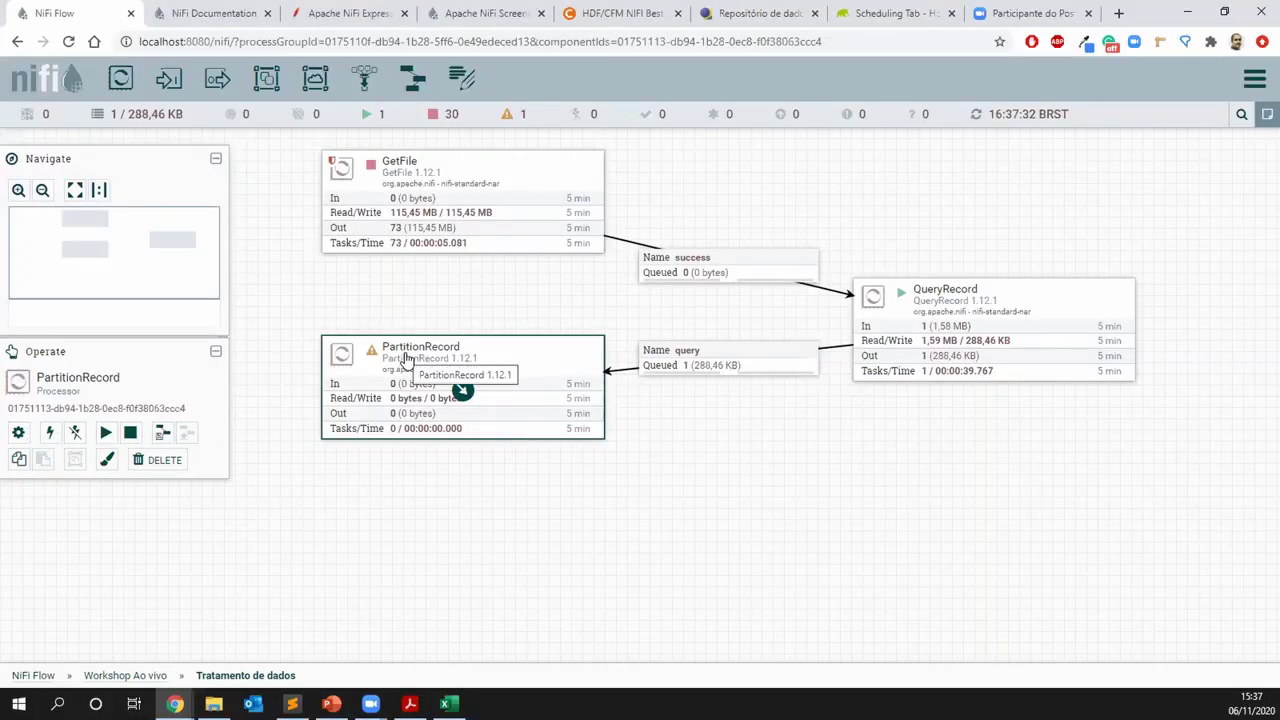